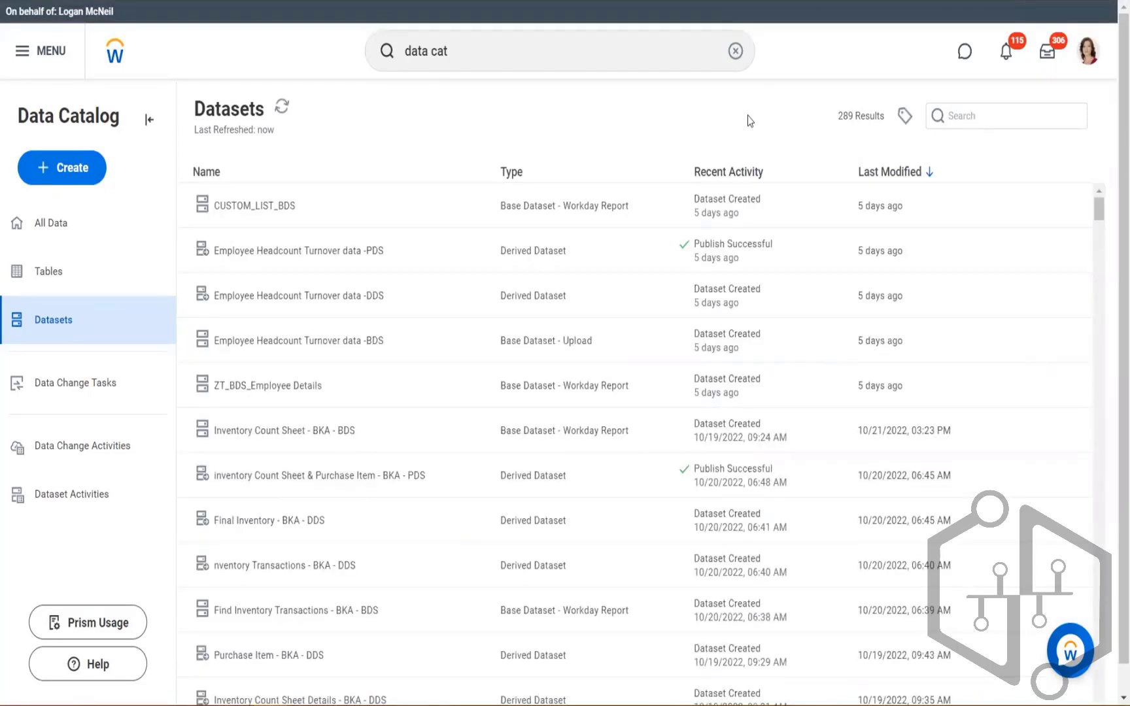
Review the Existing Table or Dataset topic under Create Tables in the Excel workbook PA.xlsx, and return to the Workday Data Catalog.
key("alt+Tab")
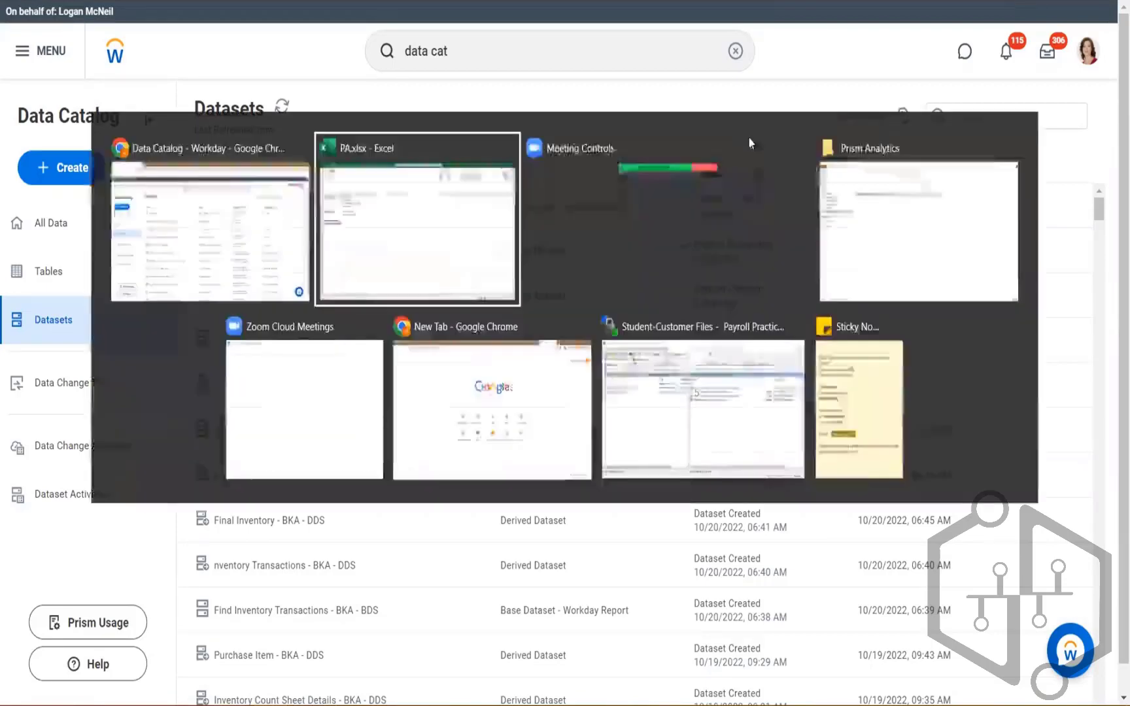
left_click_drag(208, 190, 210, 203)
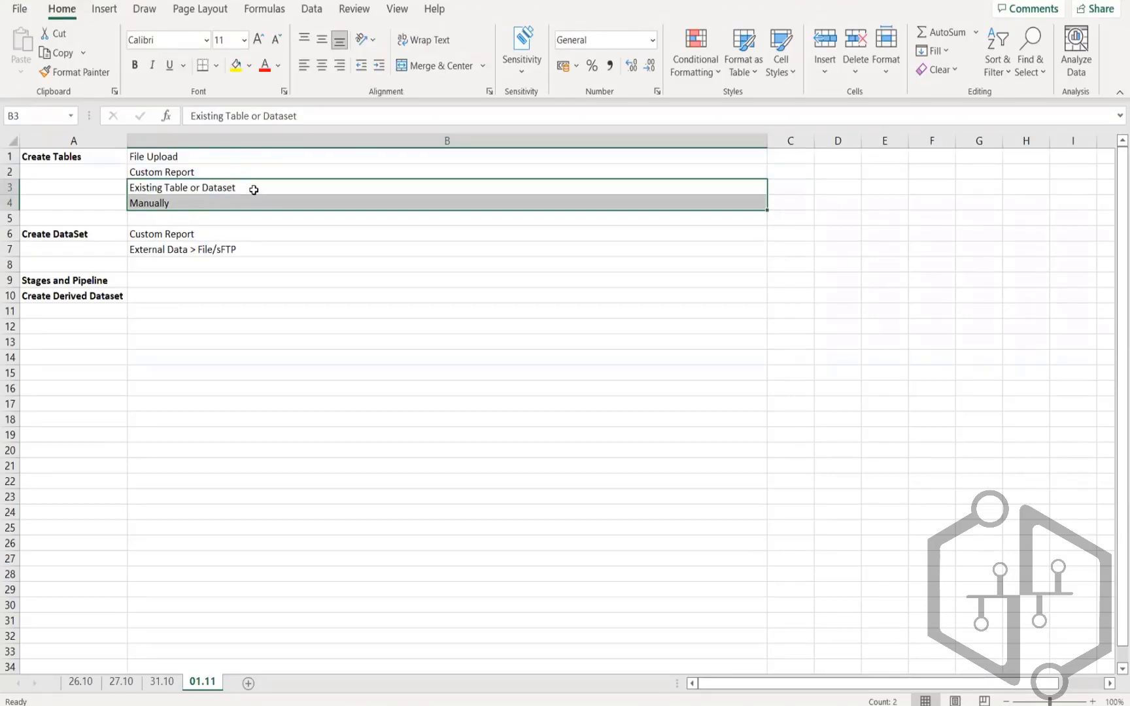
left_click(263, 189)
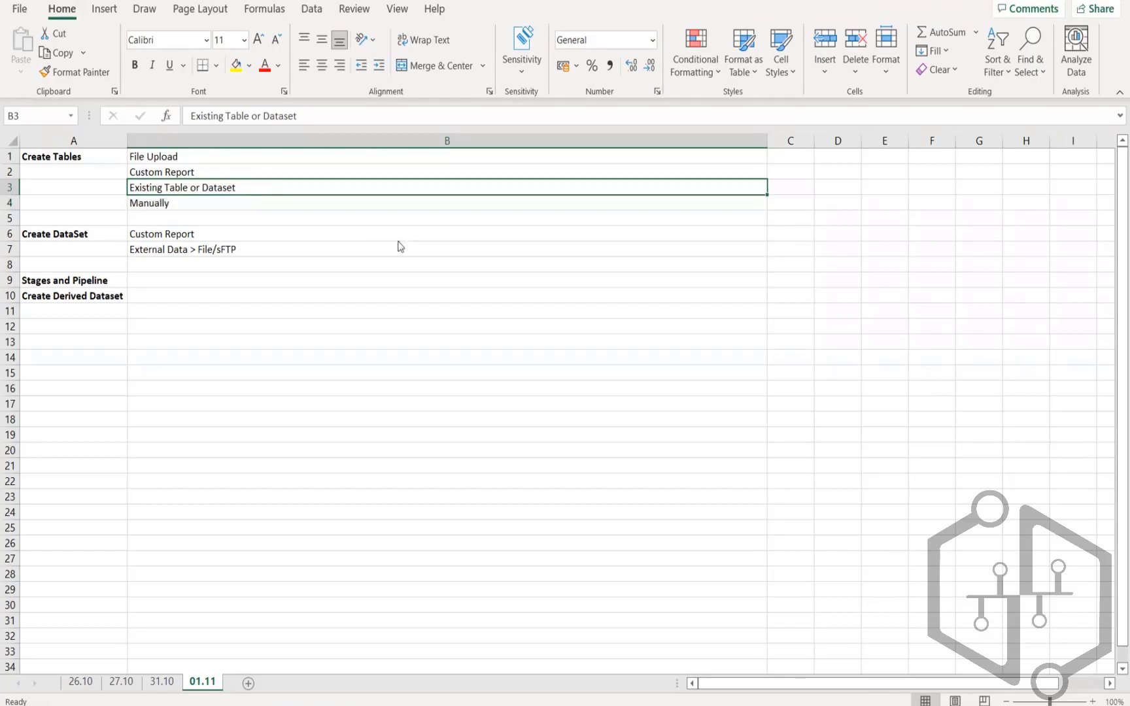
key("alt+Tab")
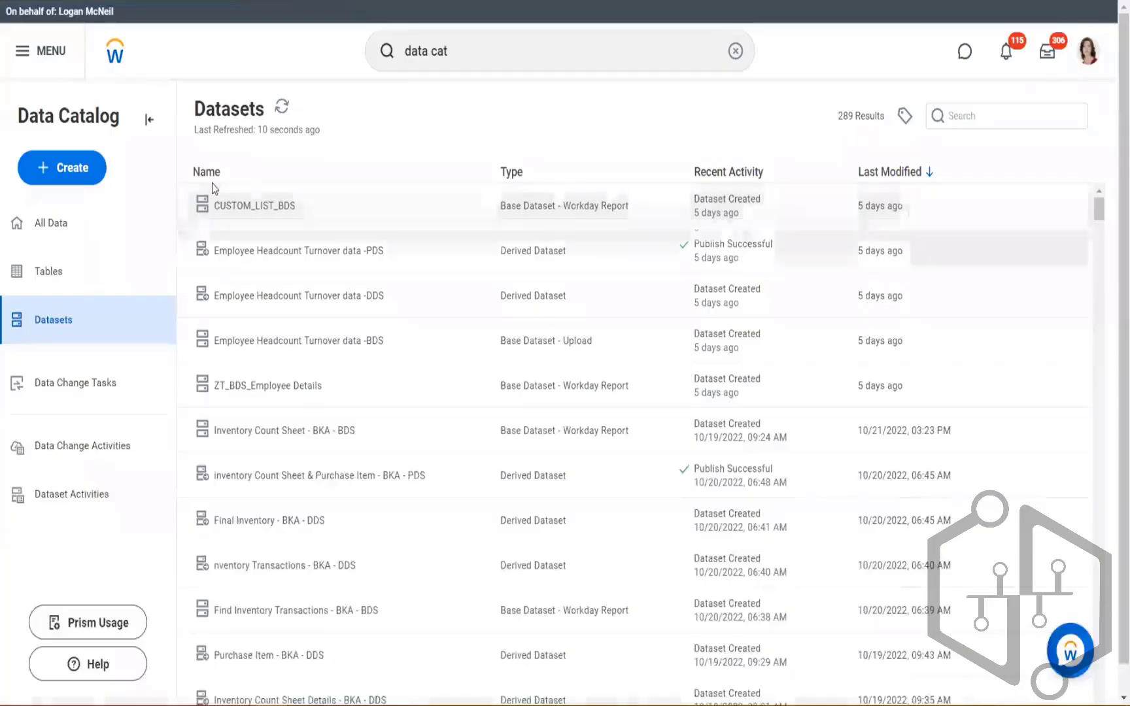
Filter the Data Catalog by the ZF tag and list all data instead of only datasets.
left_click(905, 118)
left_click(779, 213)
scroll(781, 393, "down", 2)
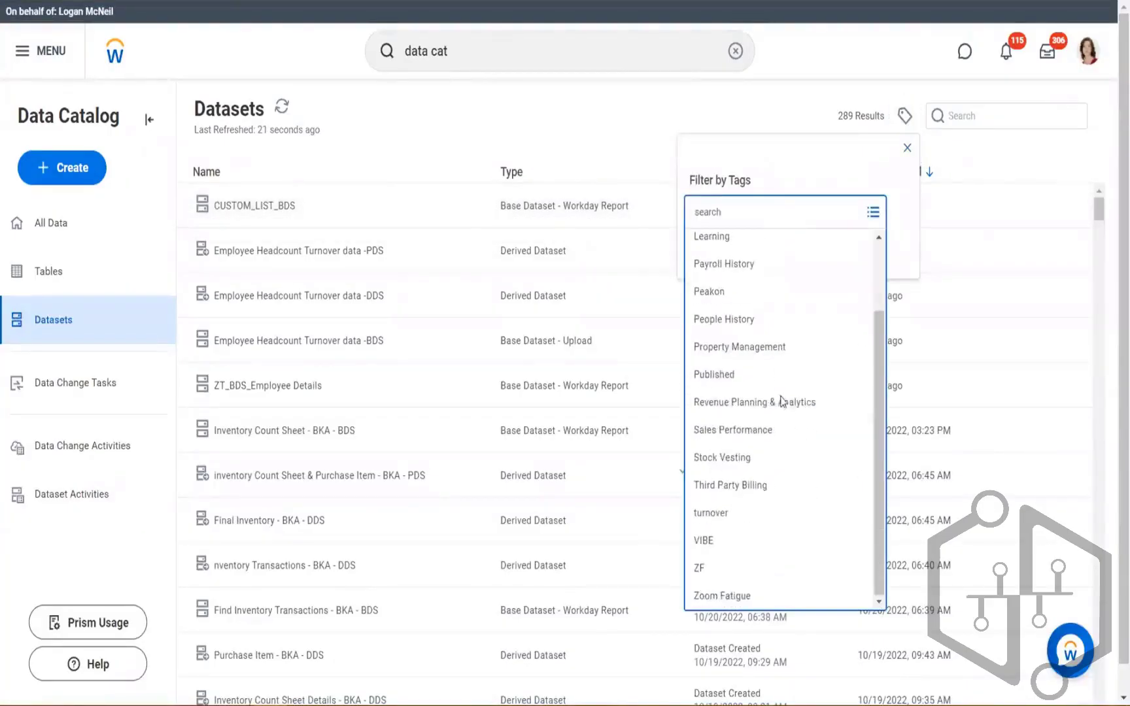
left_click(715, 569)
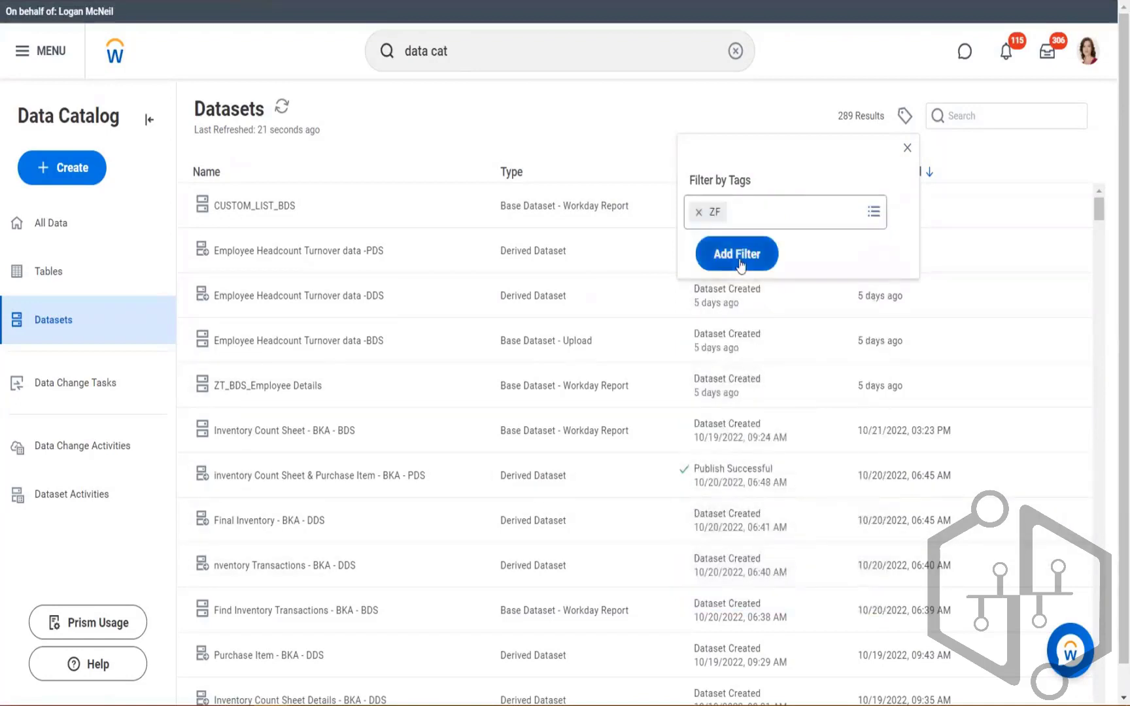
left_click(741, 265)
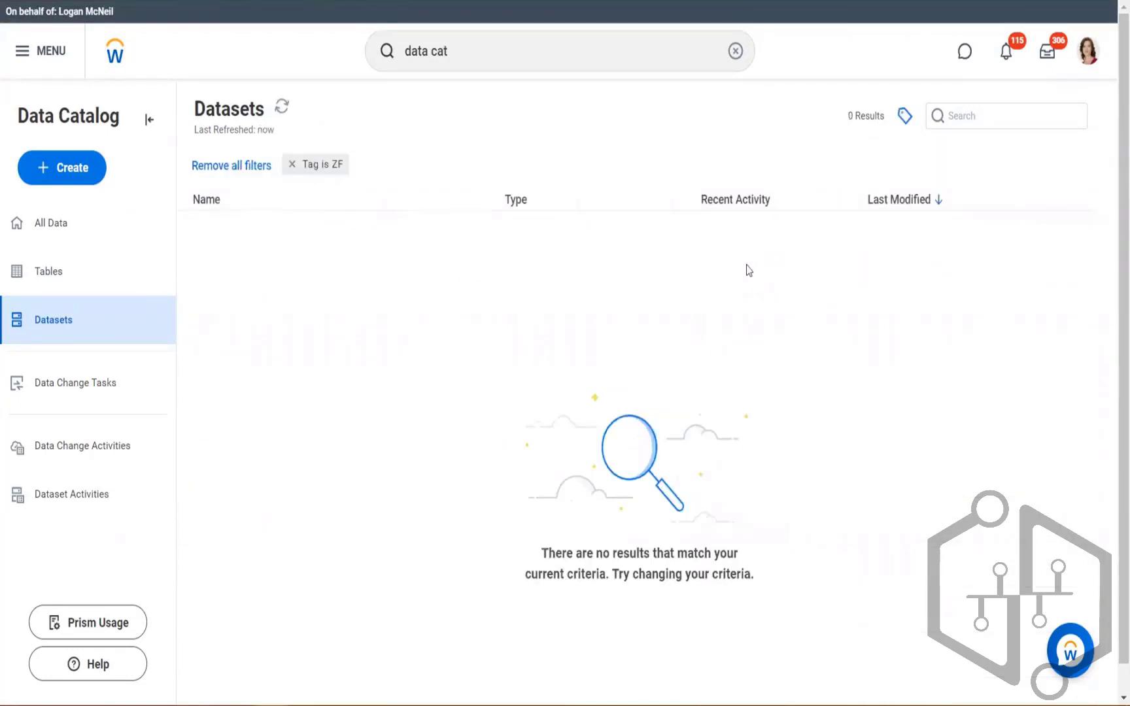
scroll(685, 438, "down", 1)
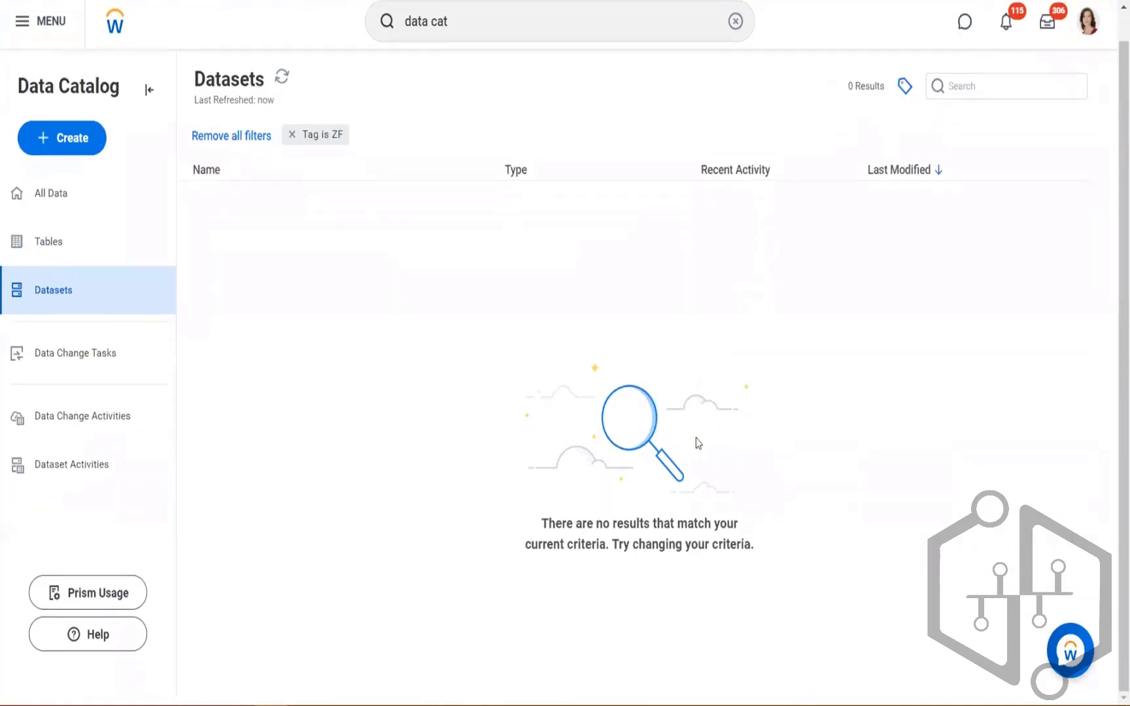
scroll(705, 431, "up", 1)
left_click(65, 223)
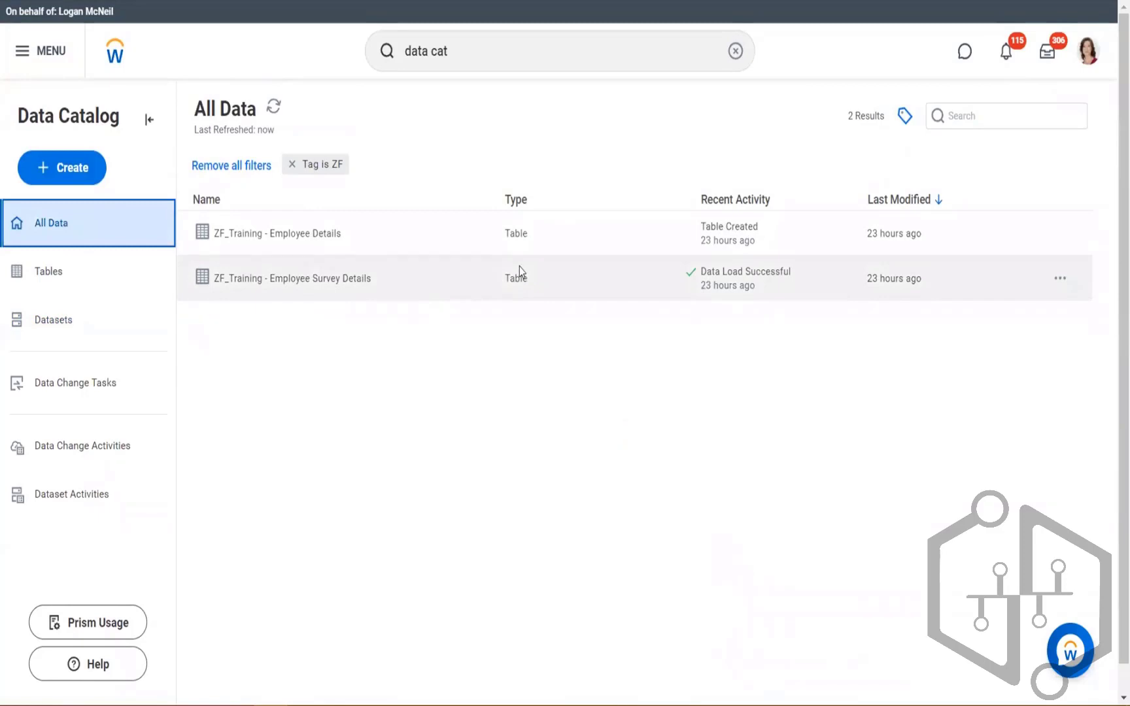
Reduce the browser zoom to 90% and start creating a new table in the Data Catalog.
left_click(72, 169)
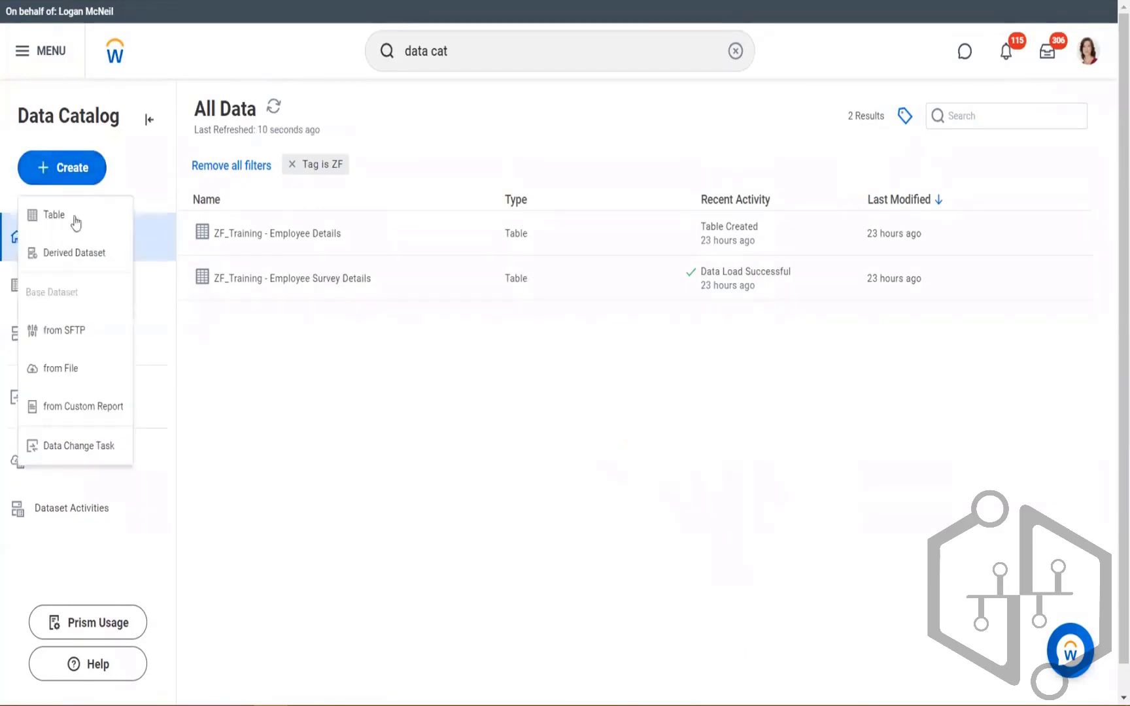
key("alt+f")
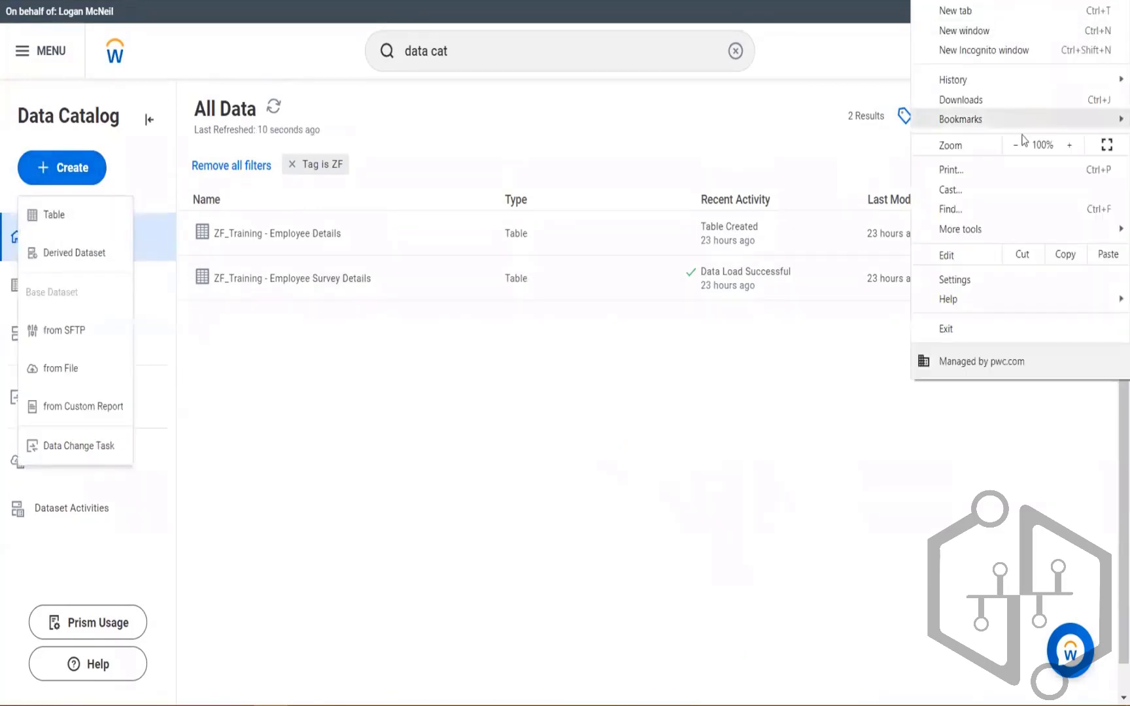
left_click(1015, 145)
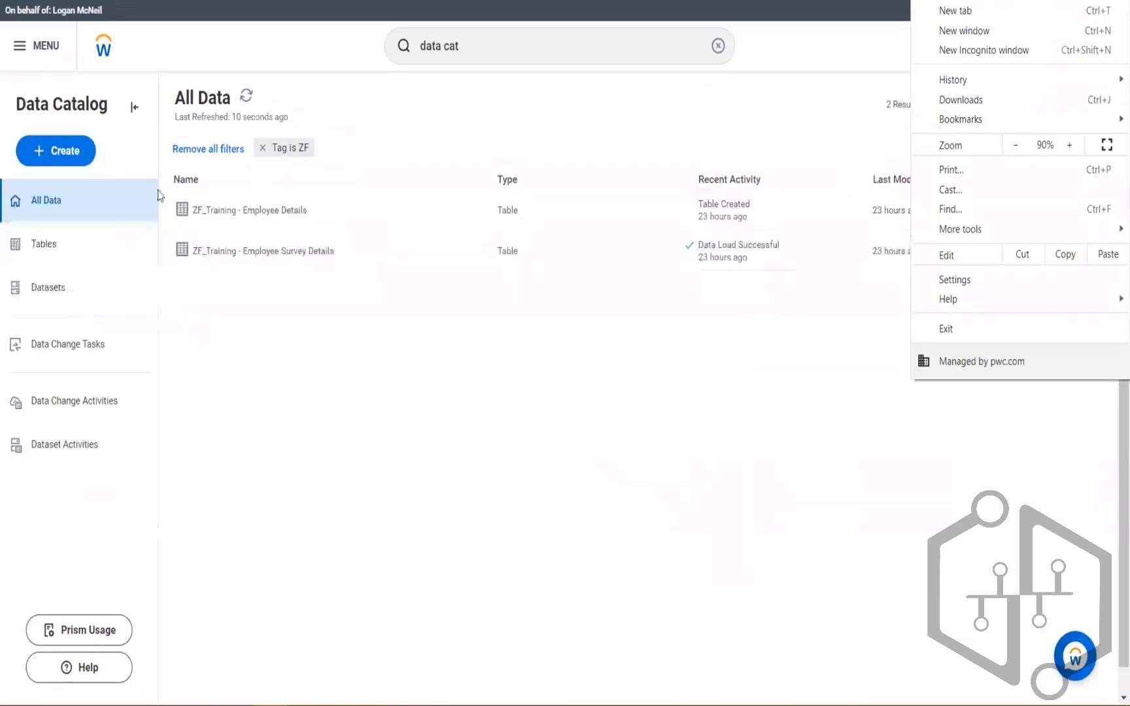
left_click(41, 155)
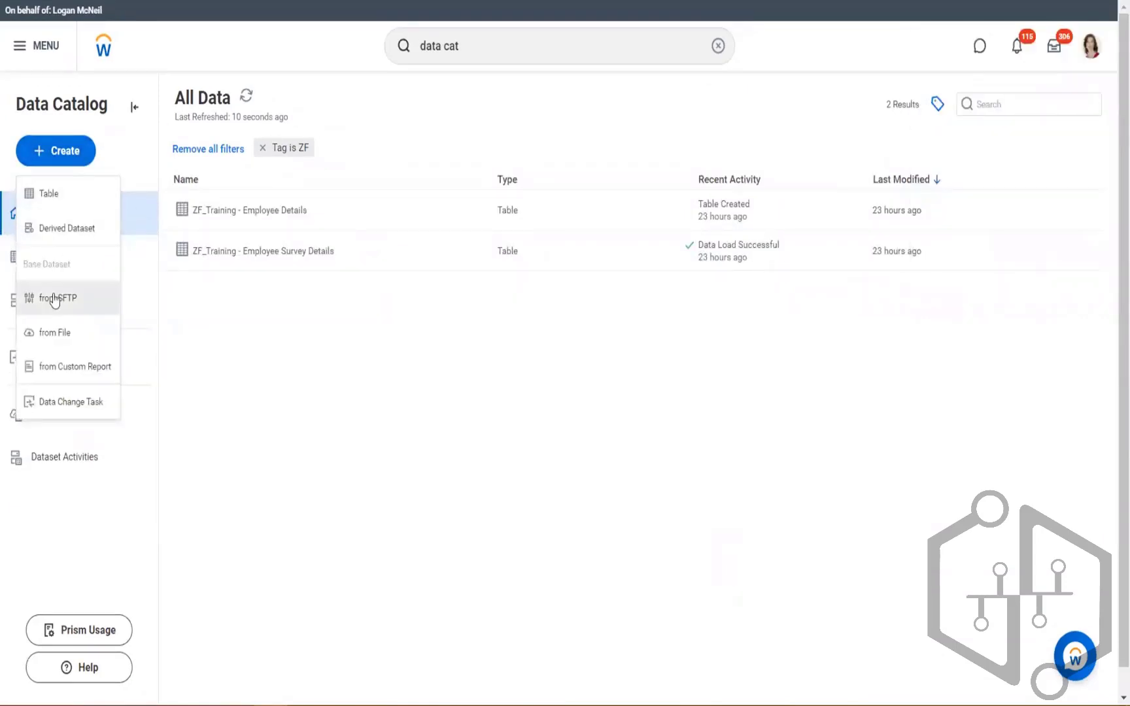
left_click(47, 194)
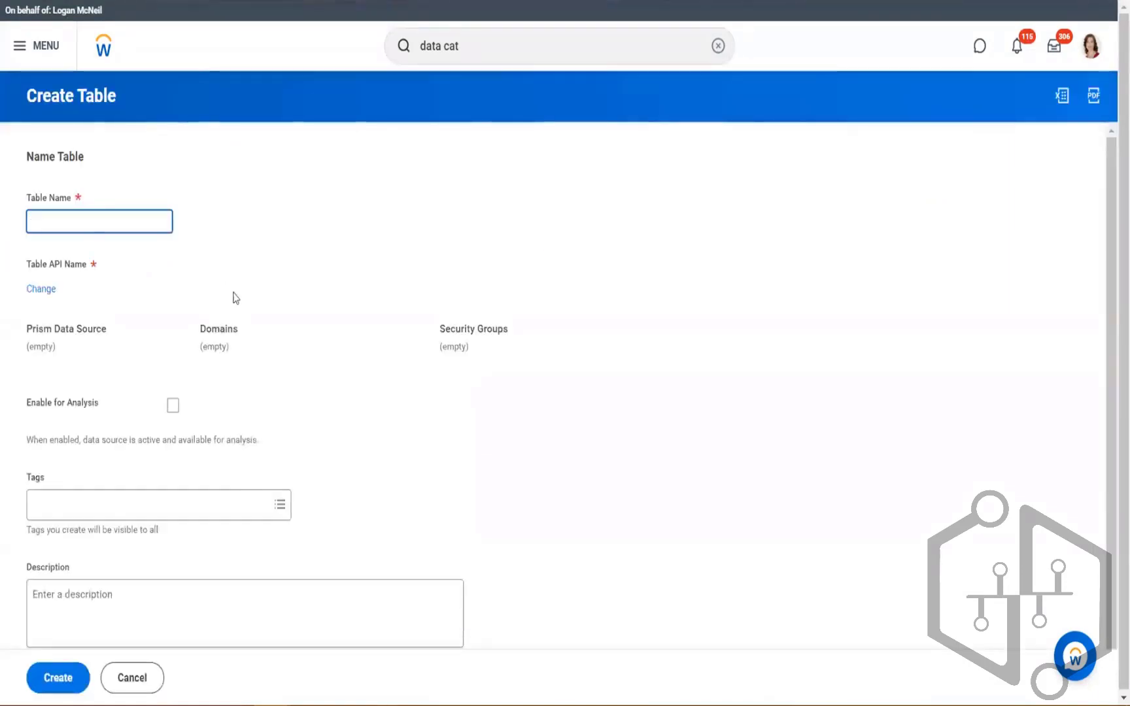
Name the new table "ZF_Training - TBL - Existing Test".
left_click(108, 224)
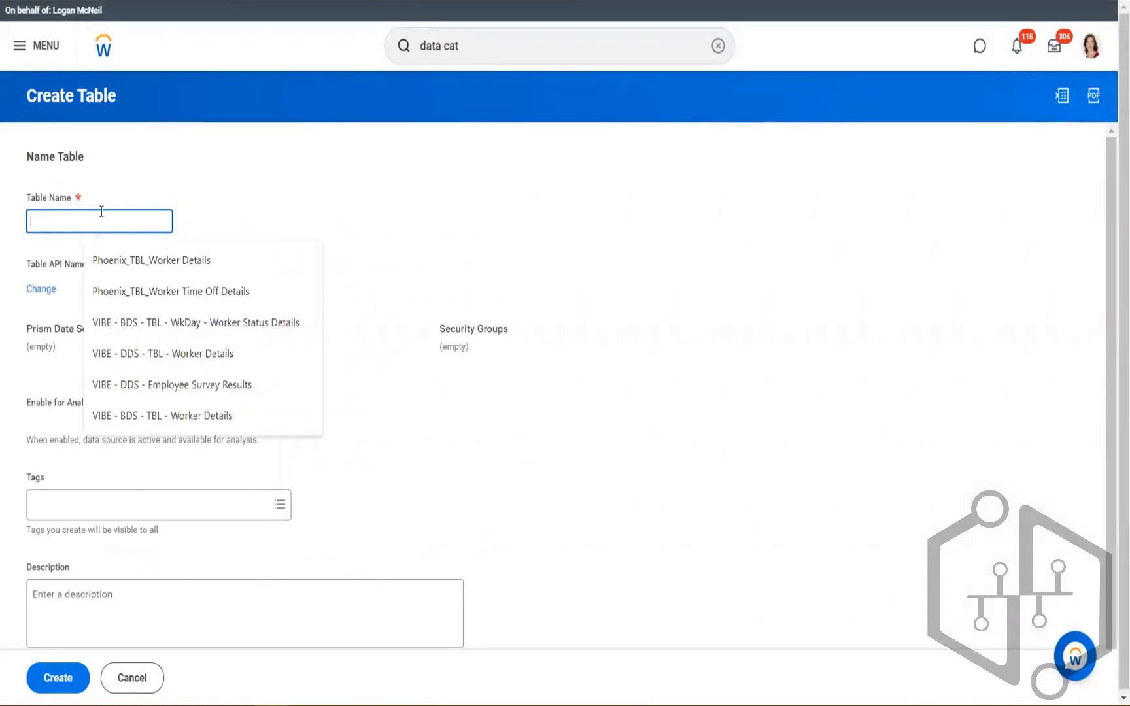
type("ZF")
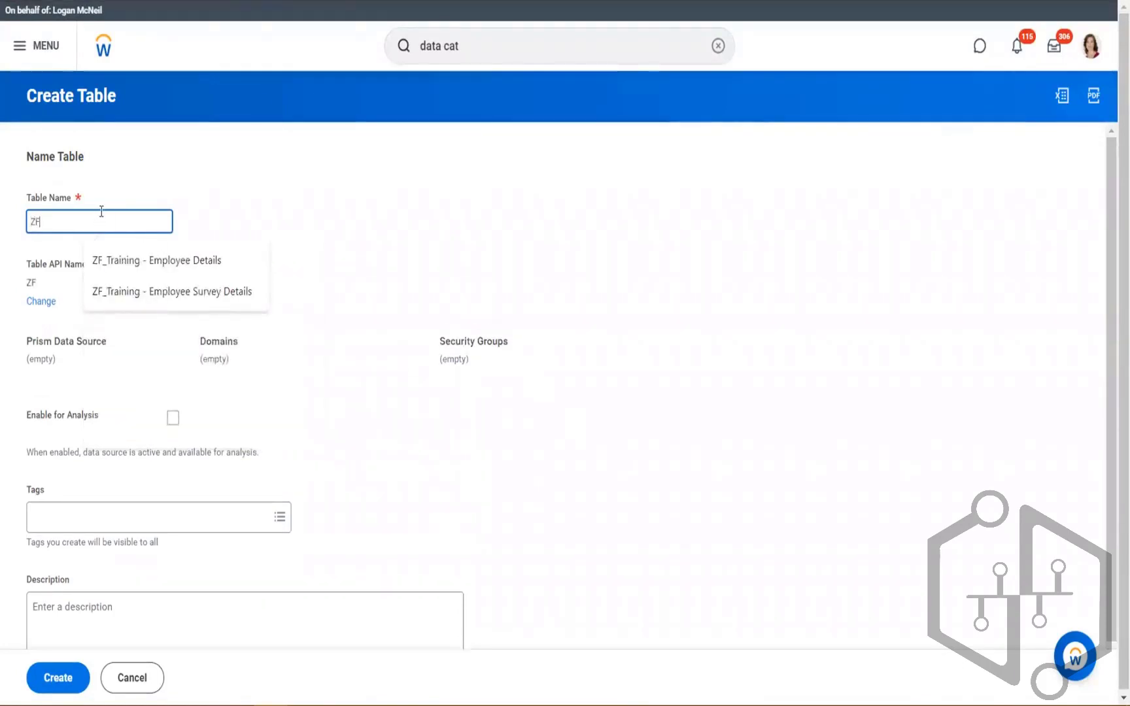
key("Down")
key("Return")
key("BackSpace")
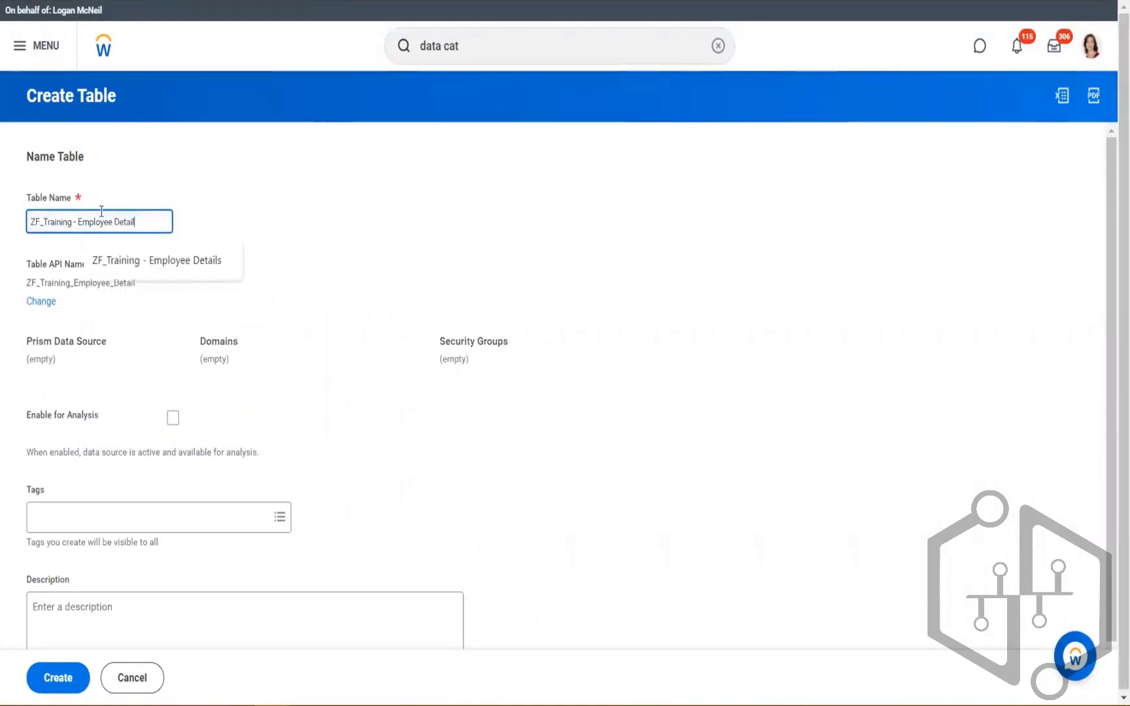
key("BackSpace")
key("BackSpace")
key("BackSpace")
key("BackSpace")
key("BackSpace")
key("BackSpace")
key("BackSpace")
key("BackSpace")
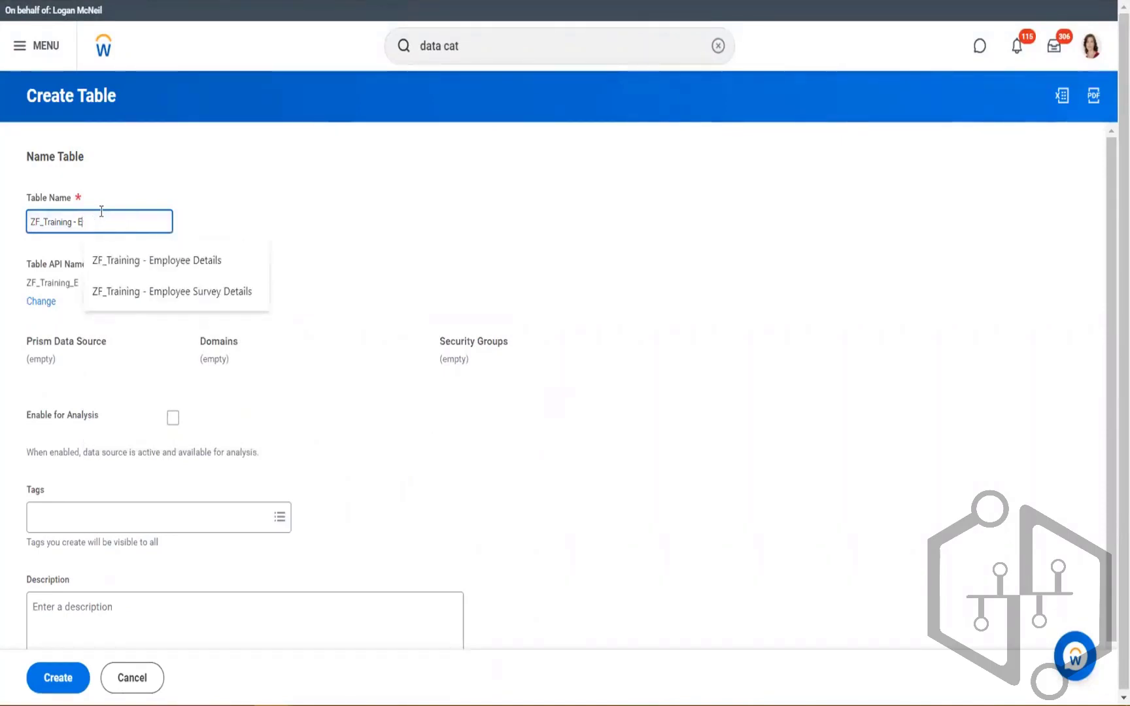
key("BackSpace")
type("TBL")
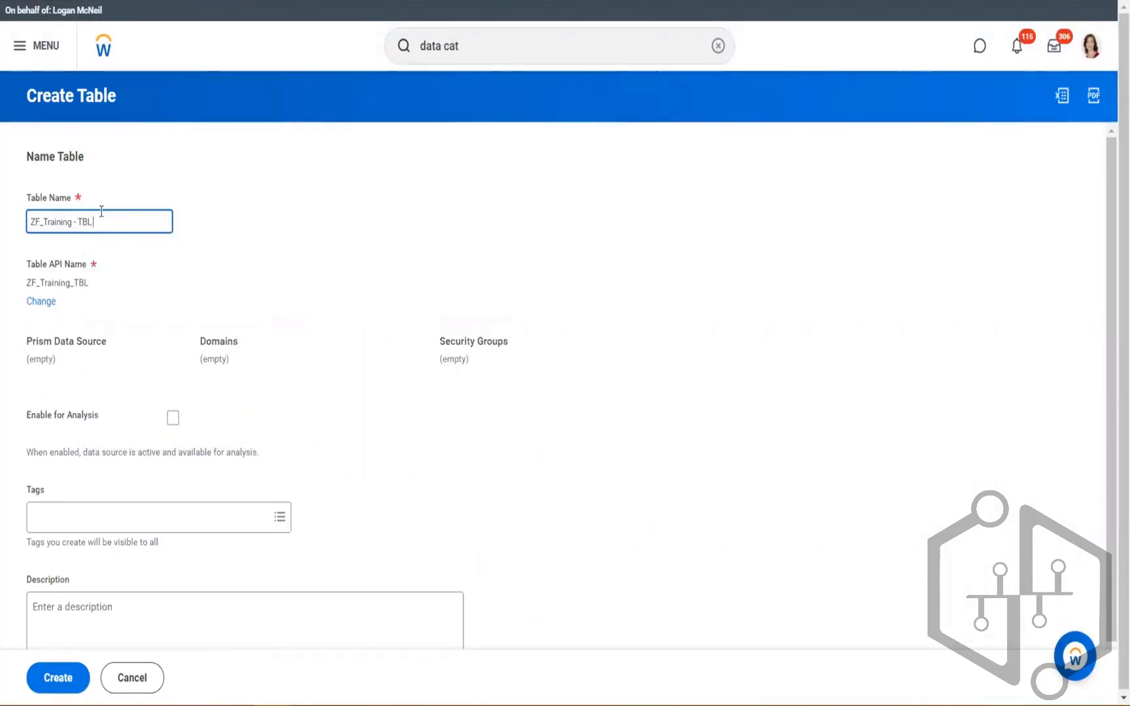
type(" - Existing Test")
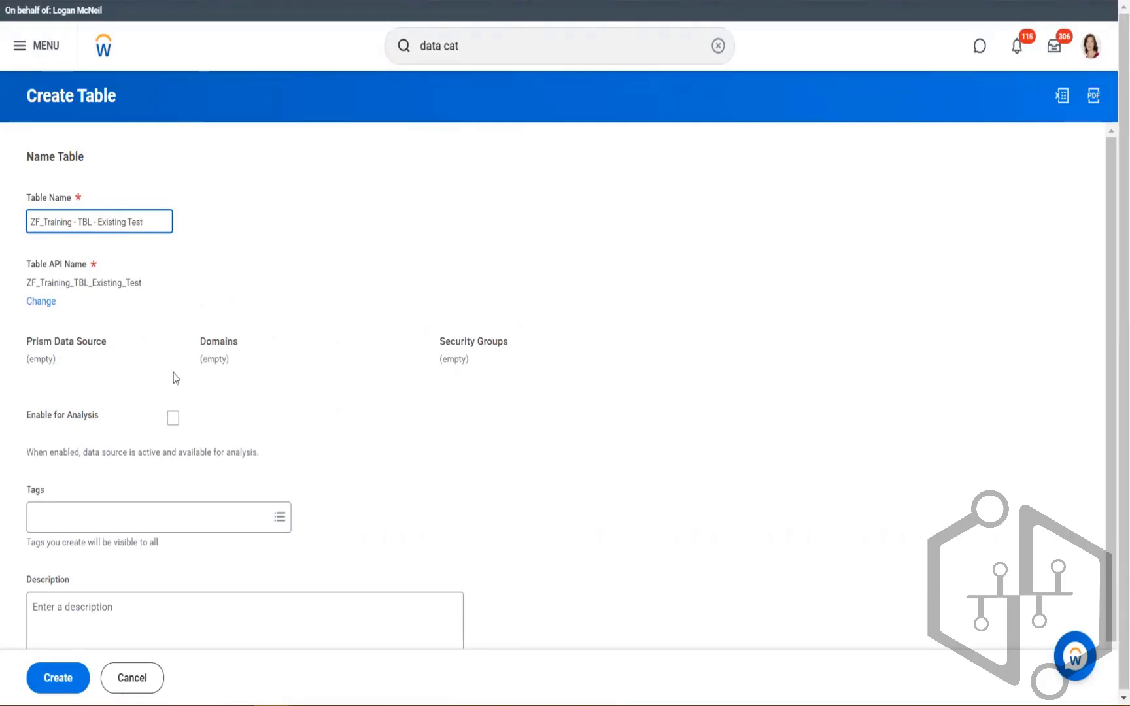
Tag the new table with ZF and continue to the schema source selection.
left_click(85, 527)
scroll(65, 470, "down", 1)
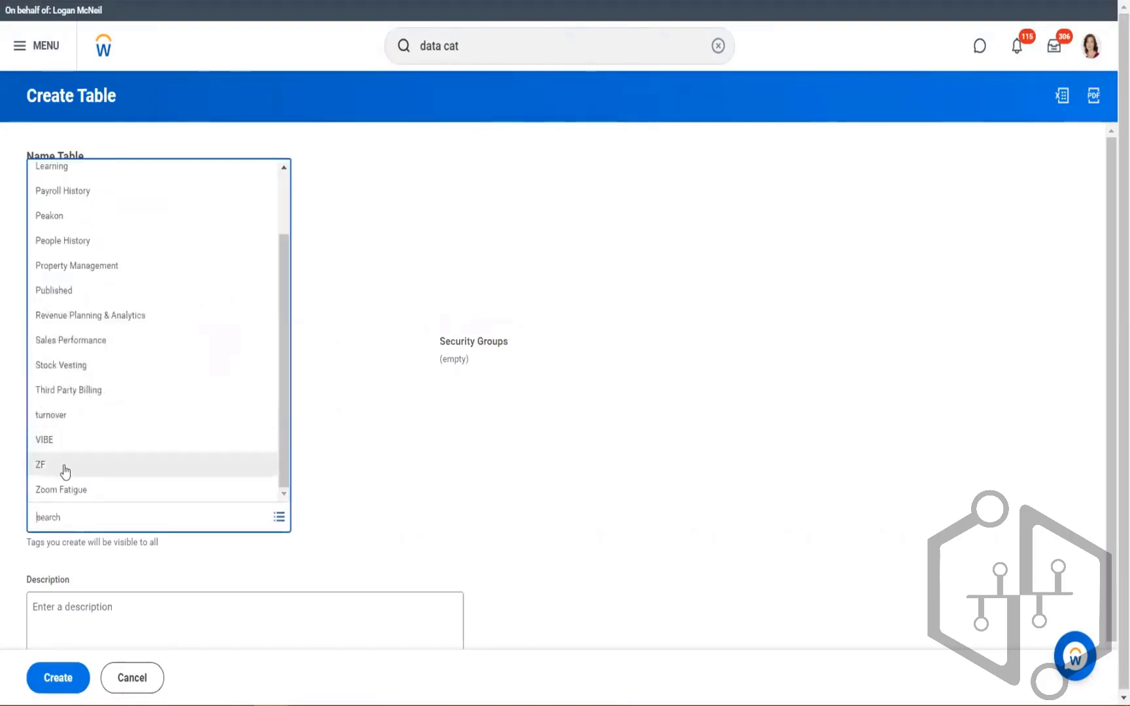
left_click(78, 465)
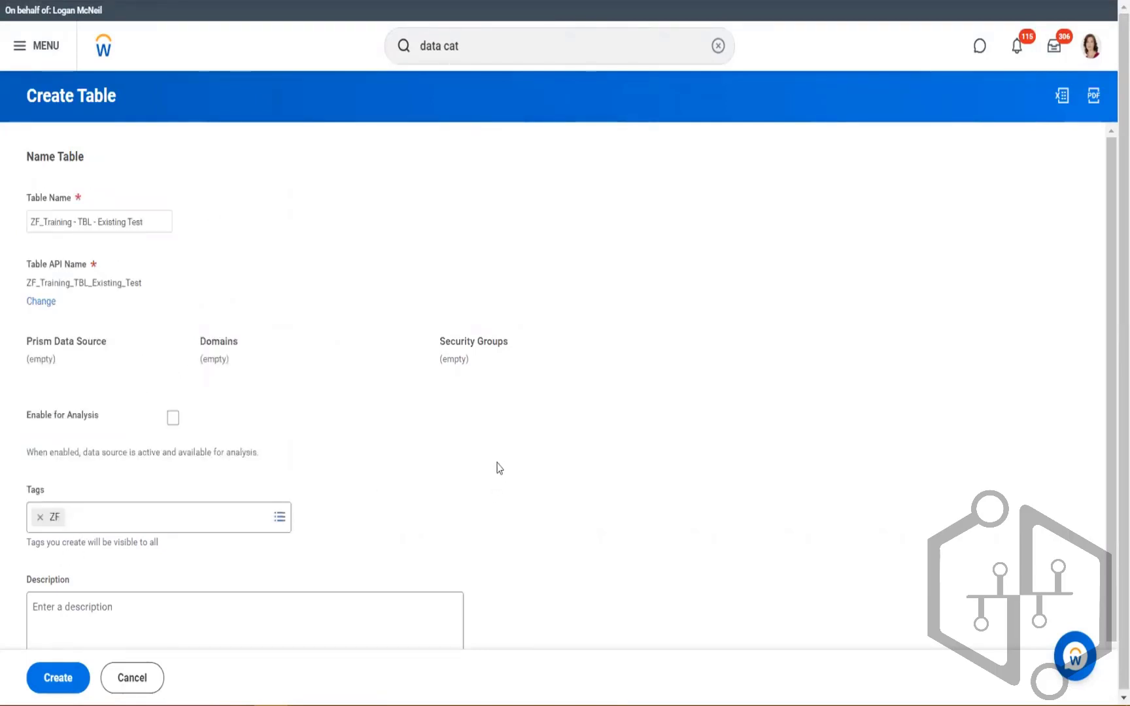
scroll(101, 534, "down", 1)
left_click(56, 677)
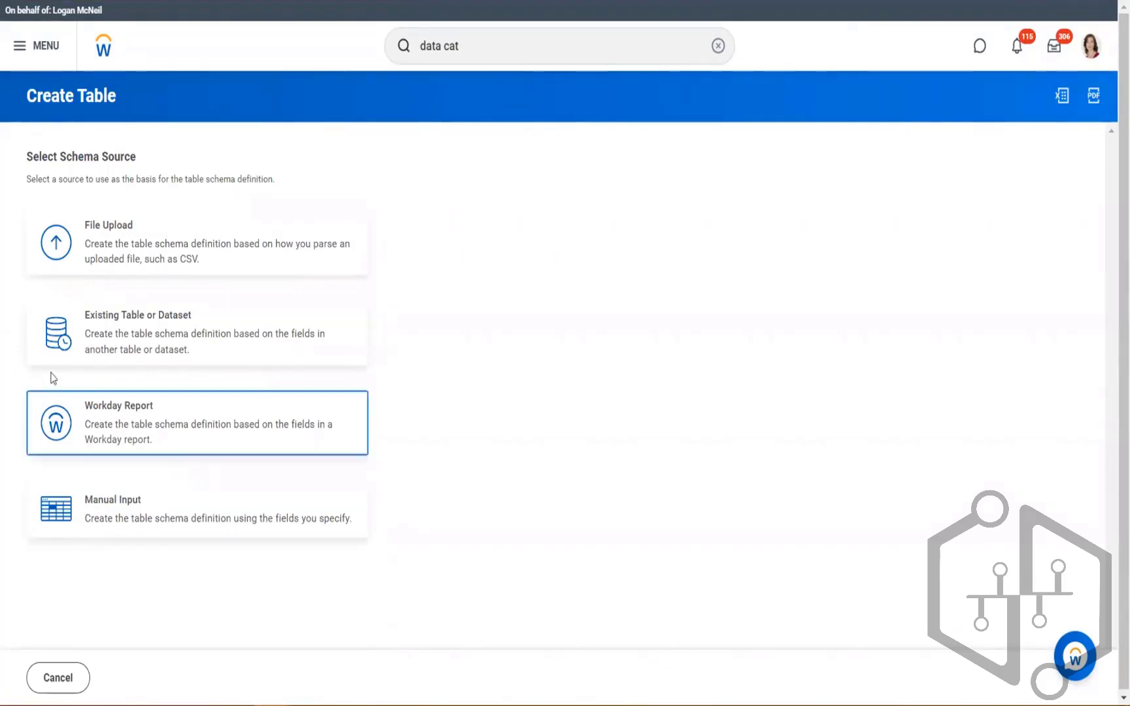
Base the table schema on the existing table "ZF_Training - Employee Details" and proceed to schema editing.
left_click(137, 323)
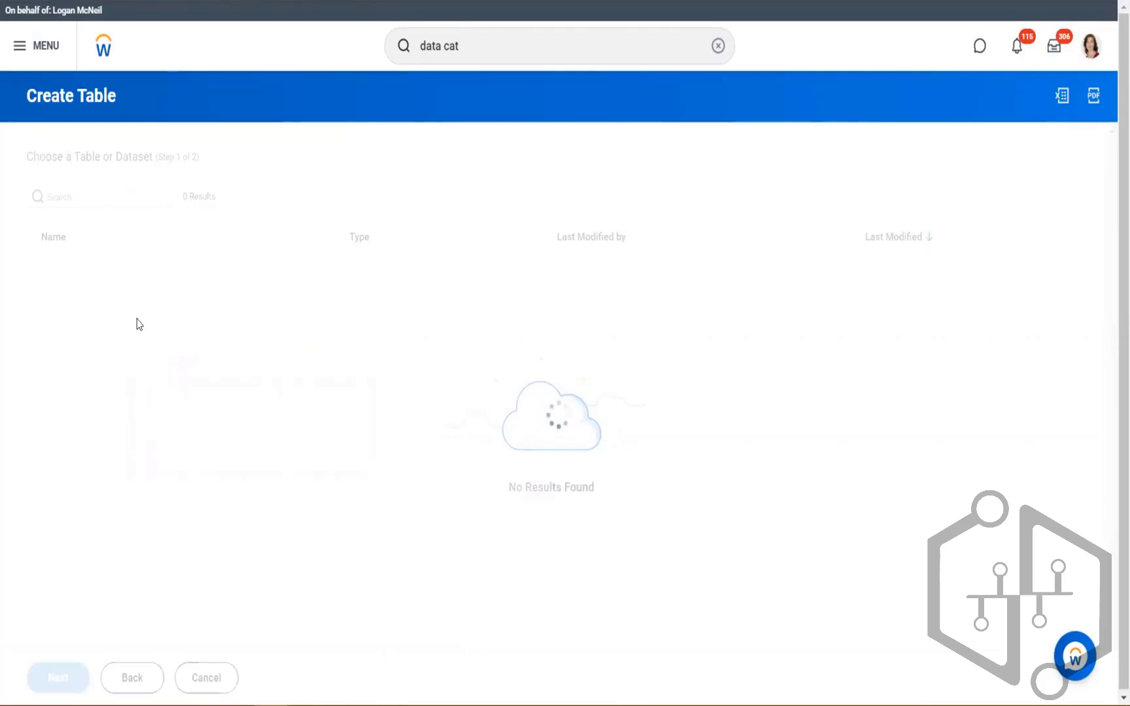
scroll(328, 352, "down", 4)
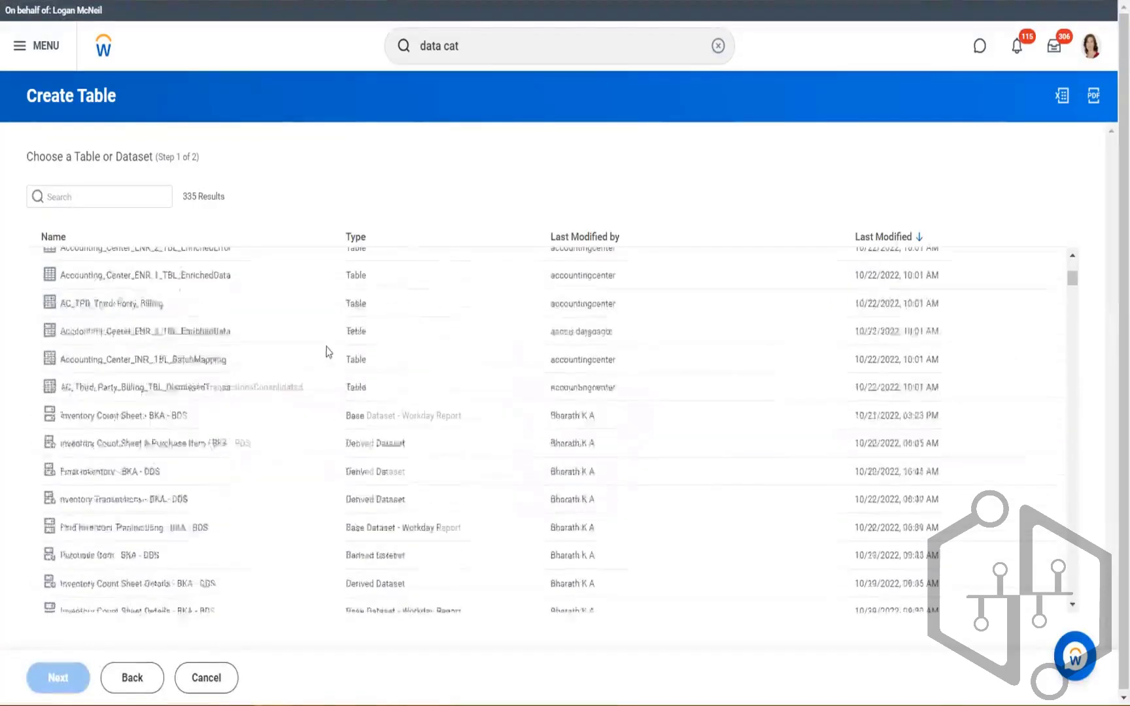
scroll(330, 349, "up", 5)
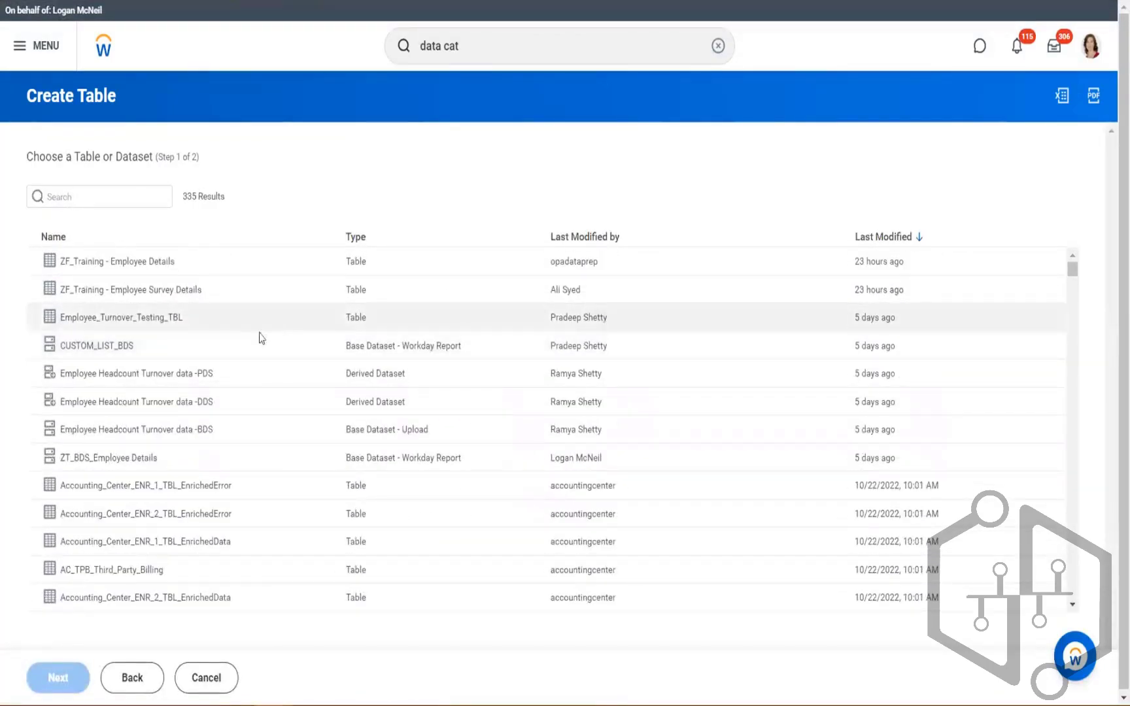
left_click(144, 265)
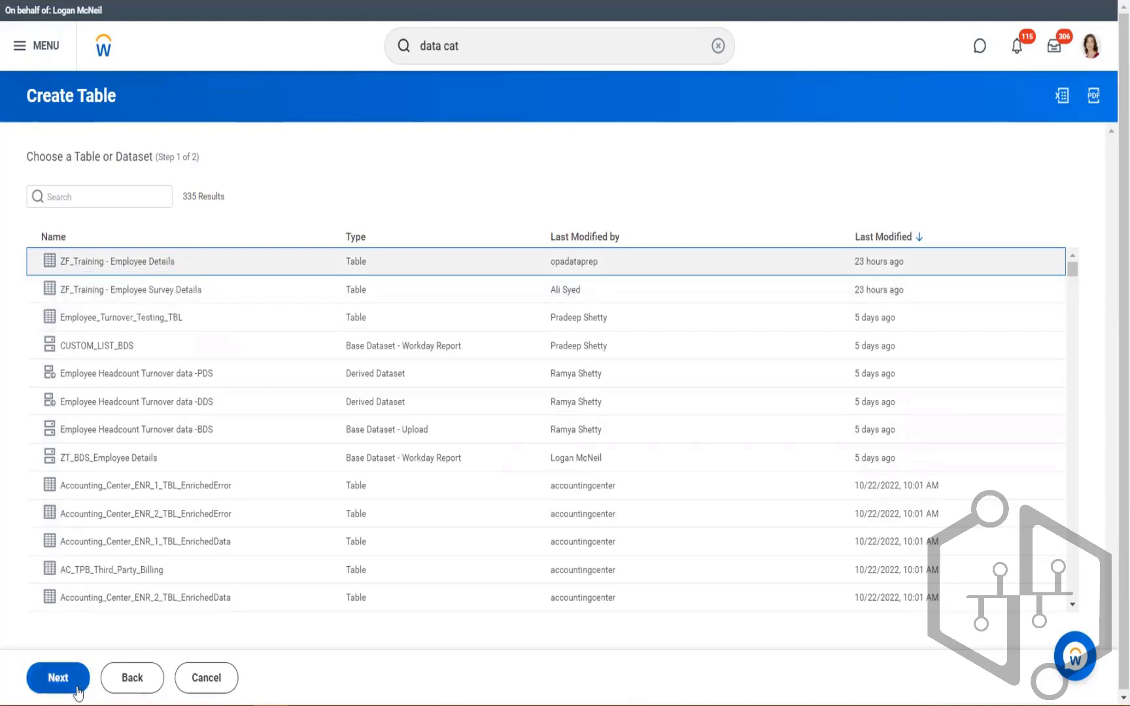
left_click(57, 677)
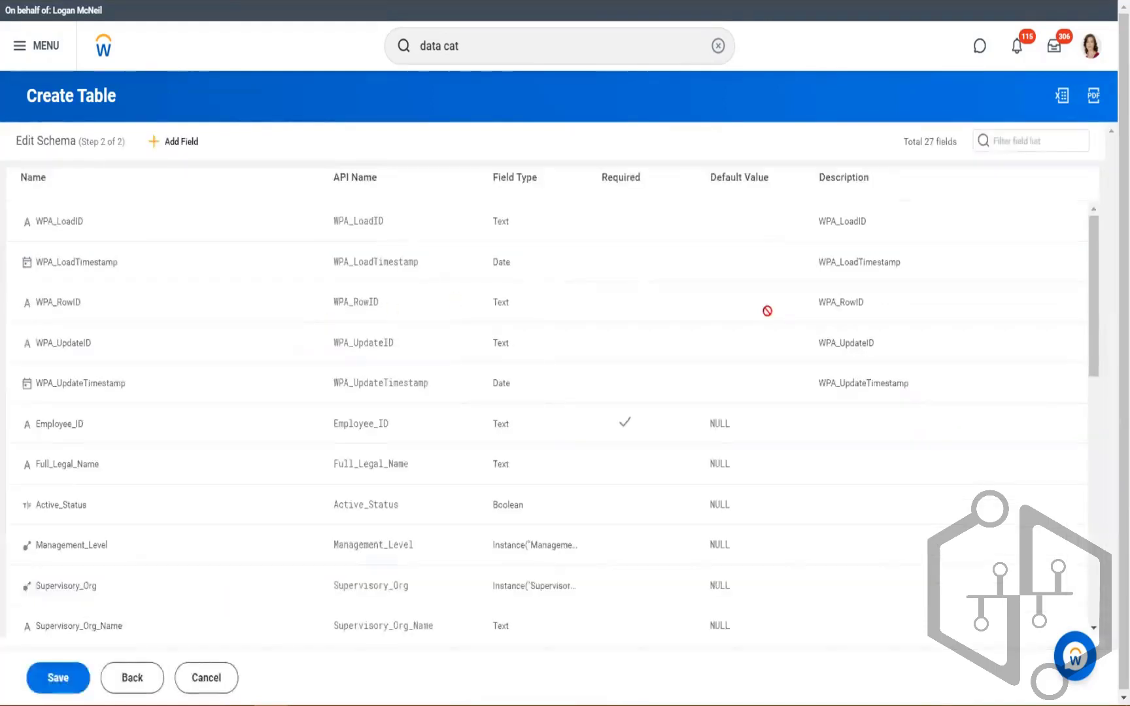
Examine the schema's full field list, including the Workday-created WPA fields and the fields taken from the source table.
scroll(785, 314, "down", 3)
scroll(787, 317, "up", 3)
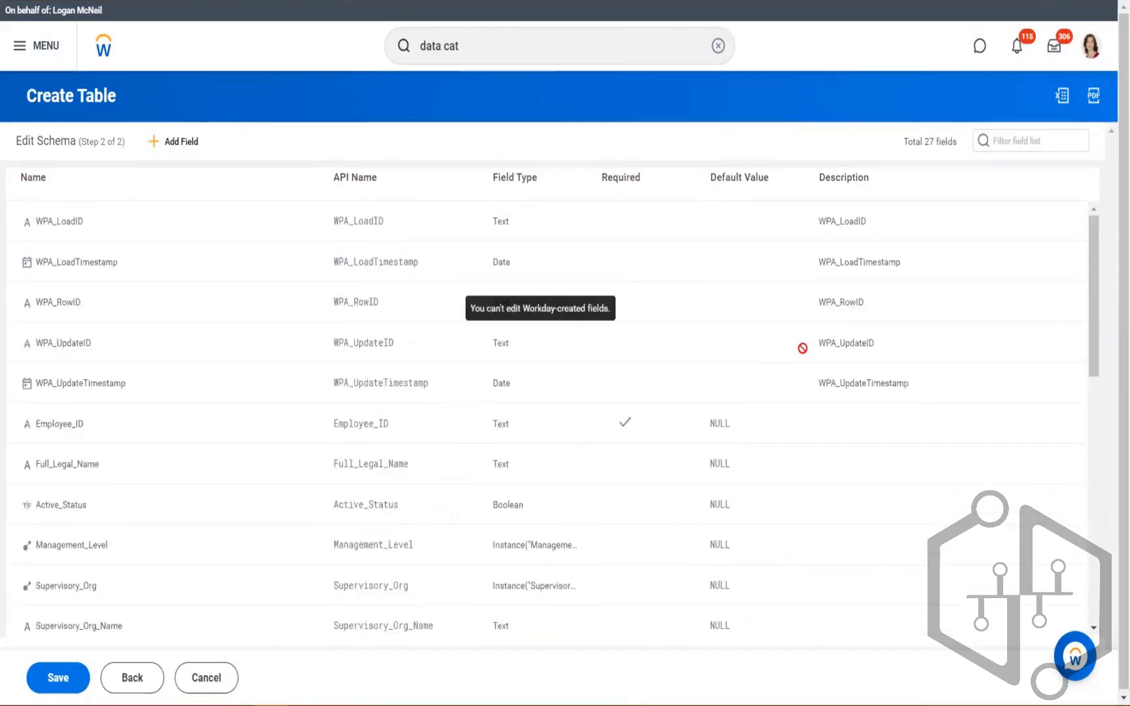
scroll(802, 348, "down", 5)
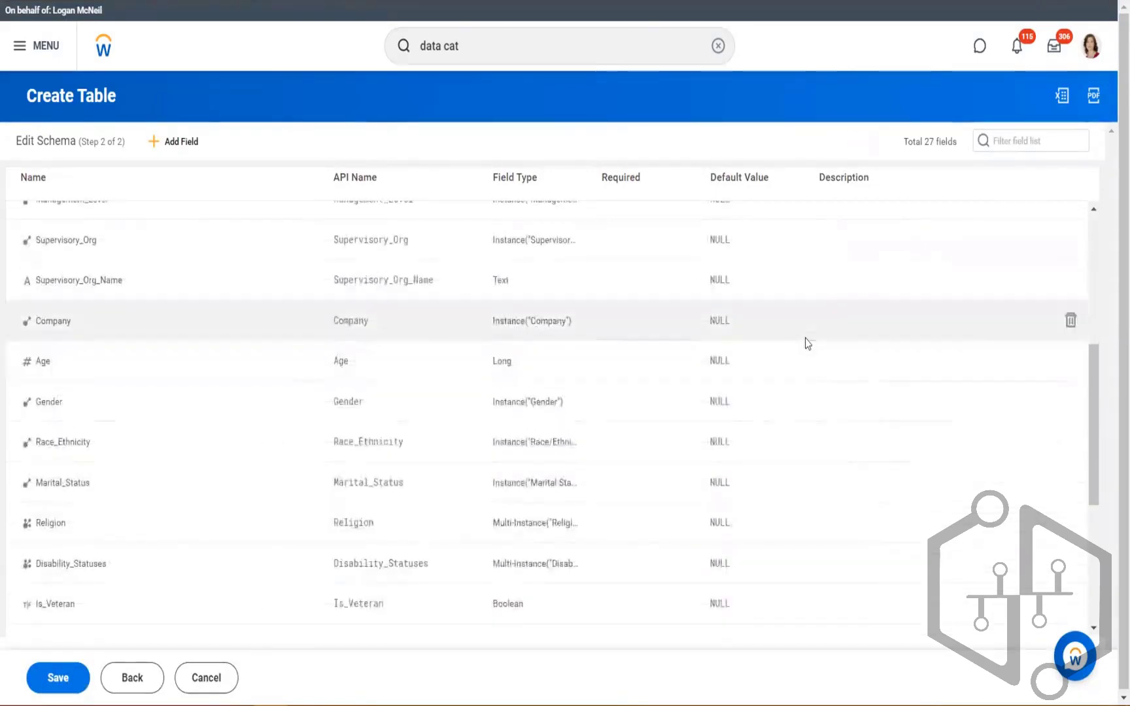
left_click(808, 343)
left_click(1072, 183)
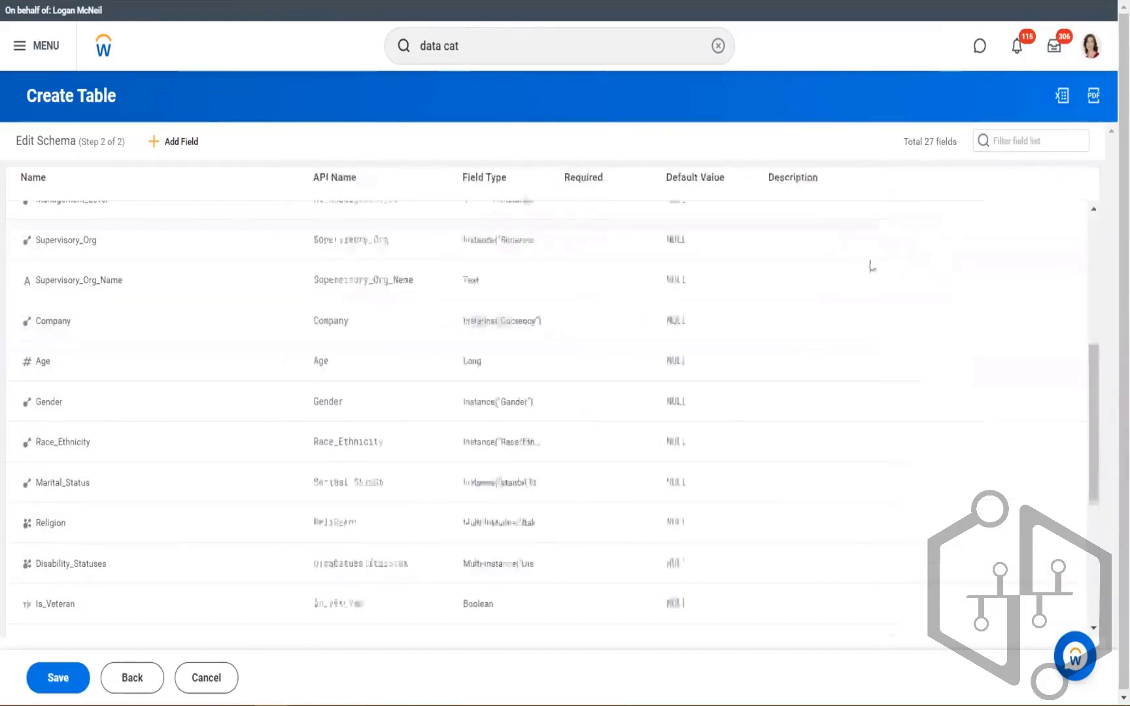
scroll(749, 366, "up", 5)
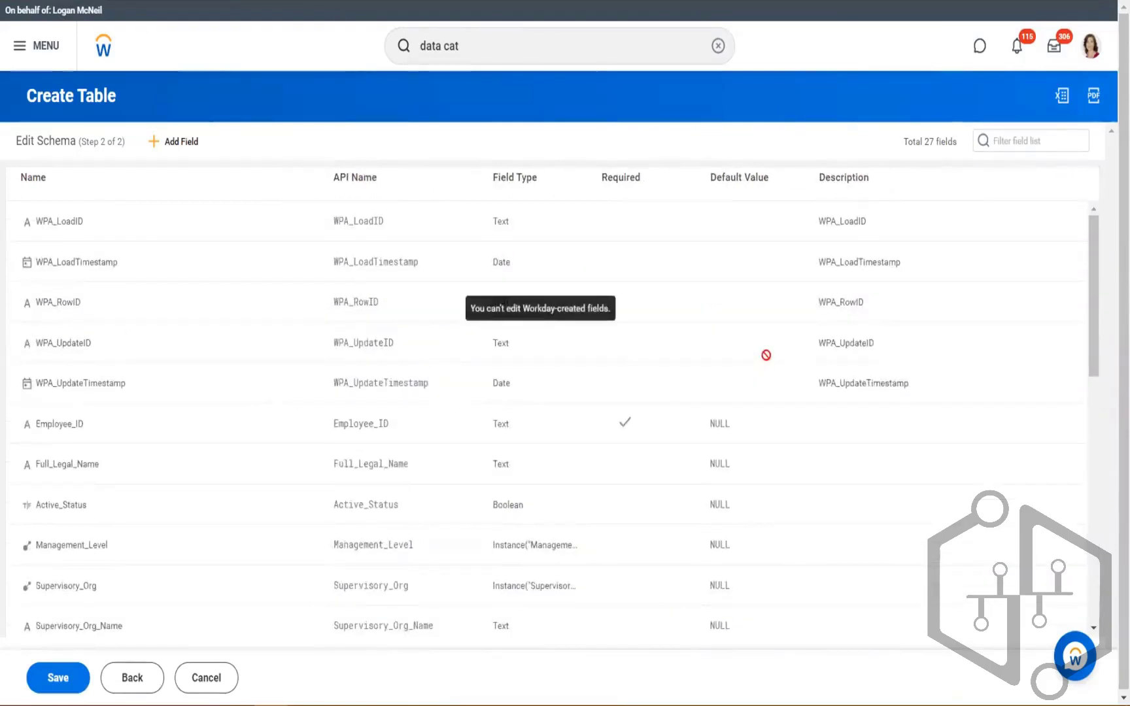
scroll(767, 356, "down", 10)
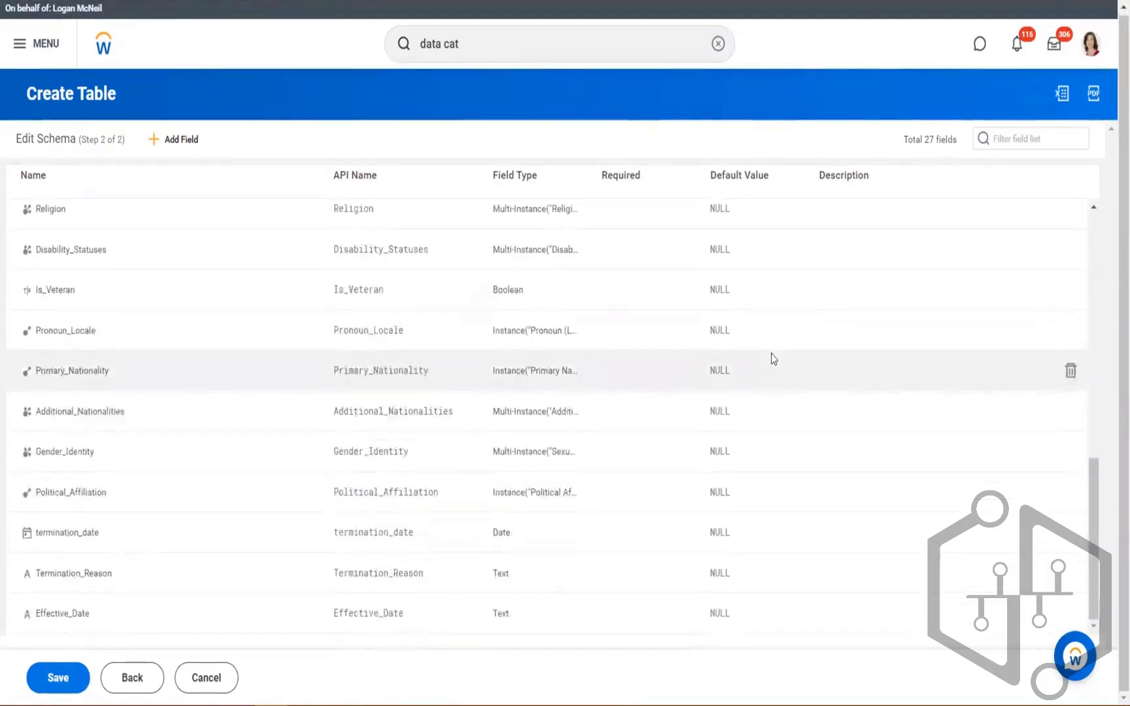
scroll(771, 357, "up", 10)
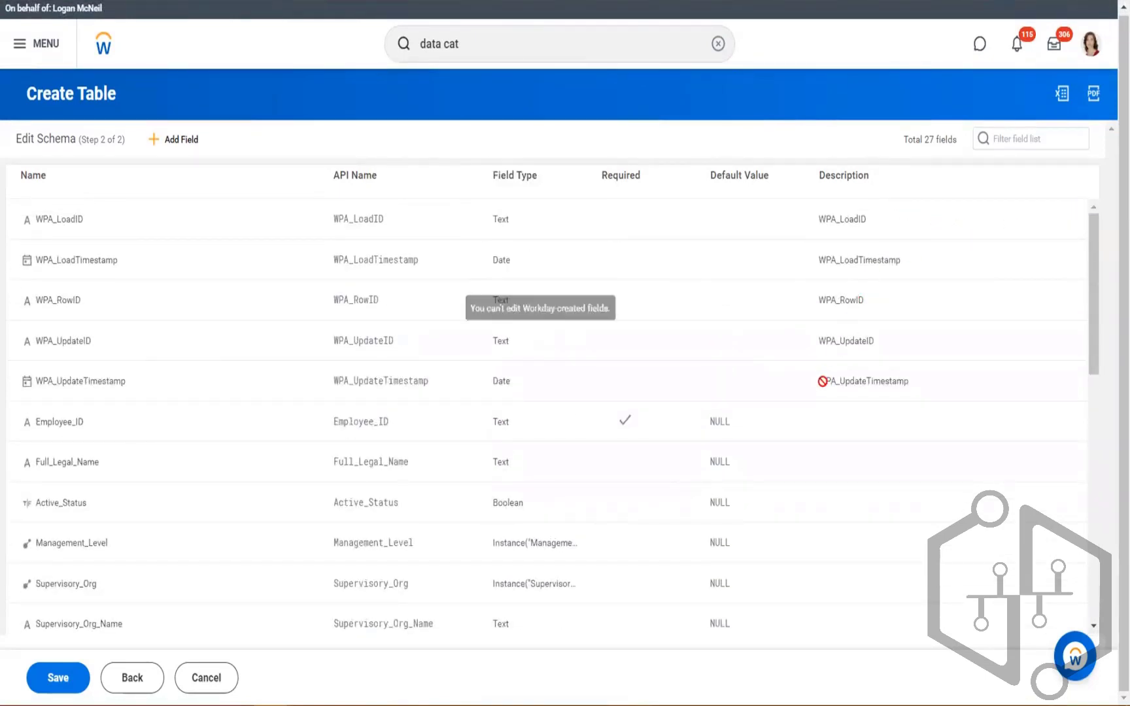
scroll(694, 345, "down", 2)
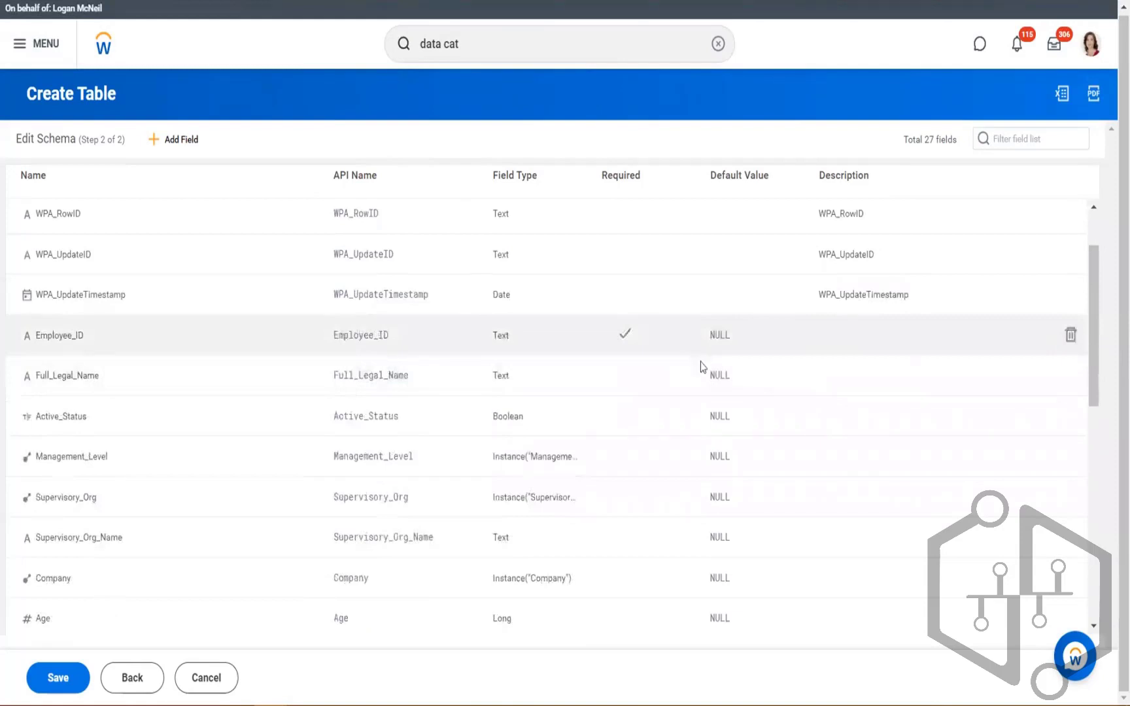
Examine the properties of individual schema fields, including Employee_ID, Active_Status, Company and Effective_Date, and the option for adding fields.
left_click(698, 350)
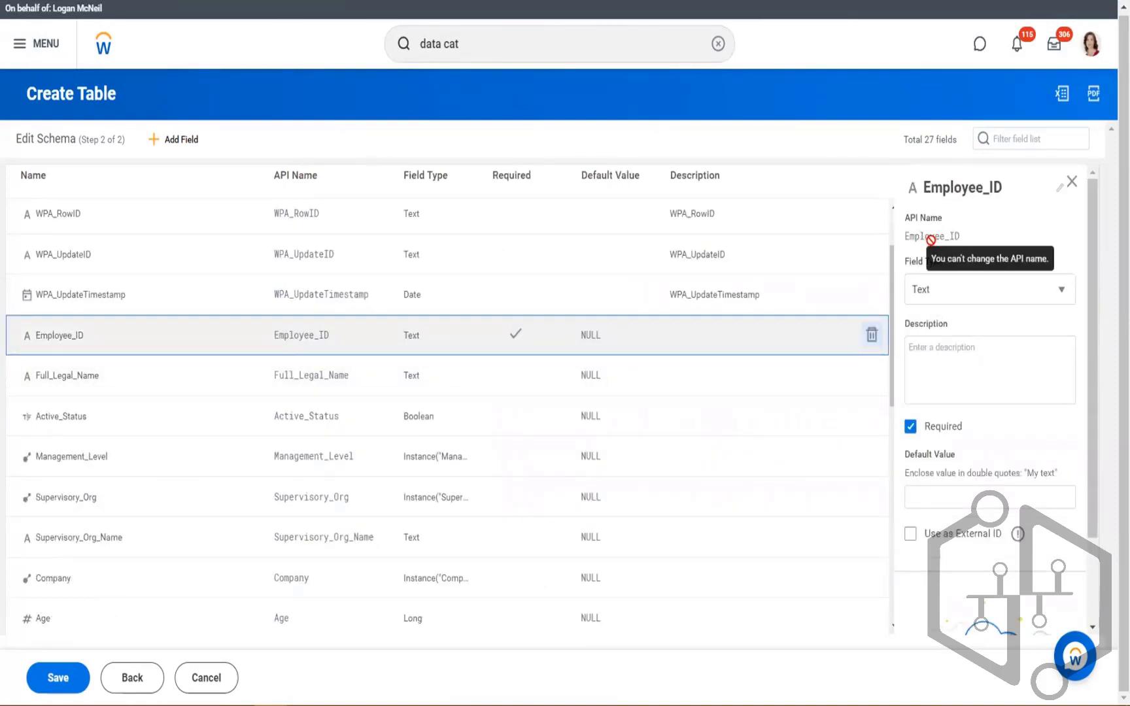
left_click(588, 369)
left_click(565, 419)
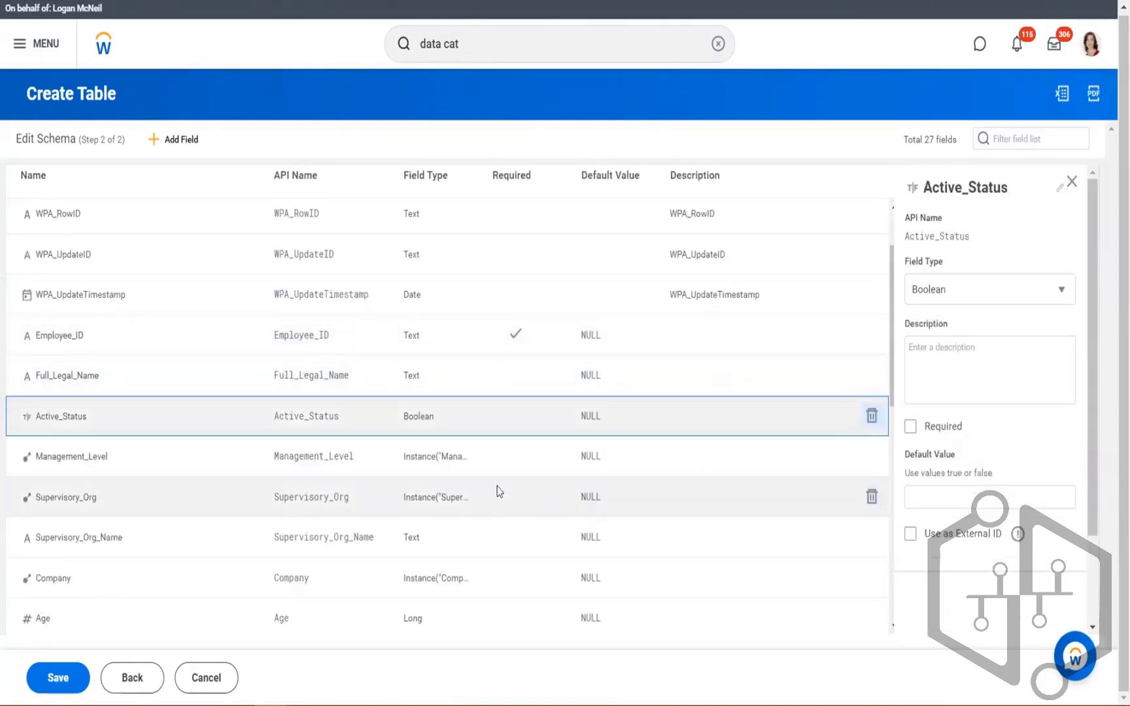
left_click(507, 458)
left_click(513, 498)
left_click(513, 578)
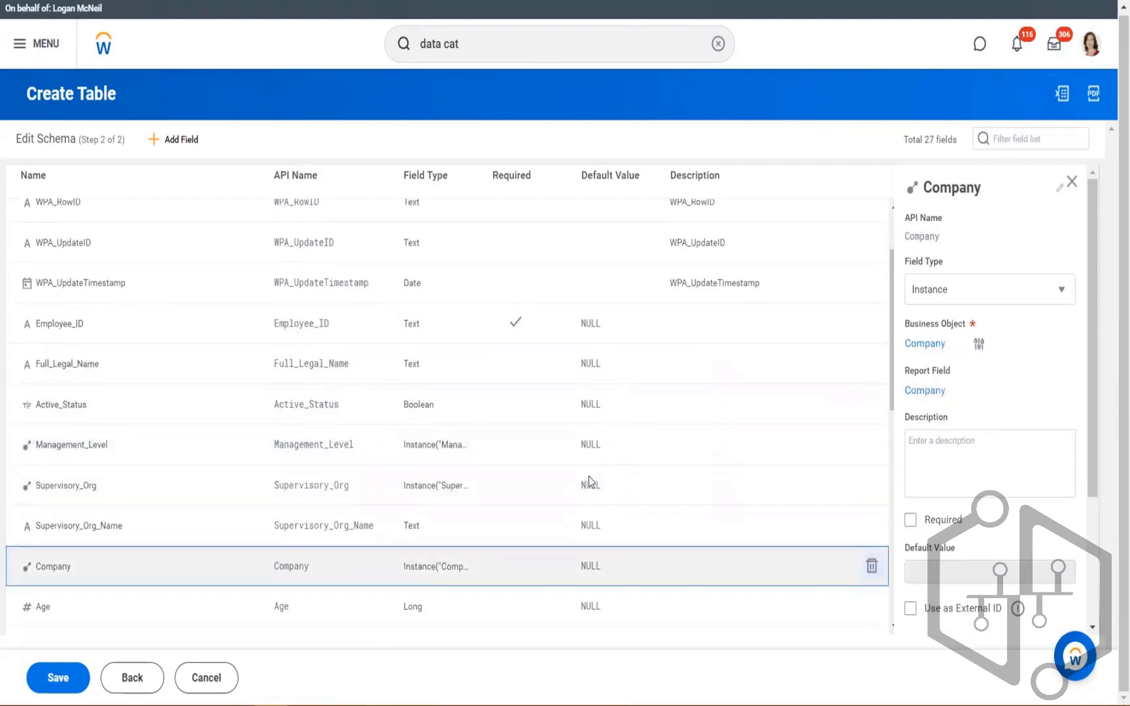
scroll(588, 482, "down", 10)
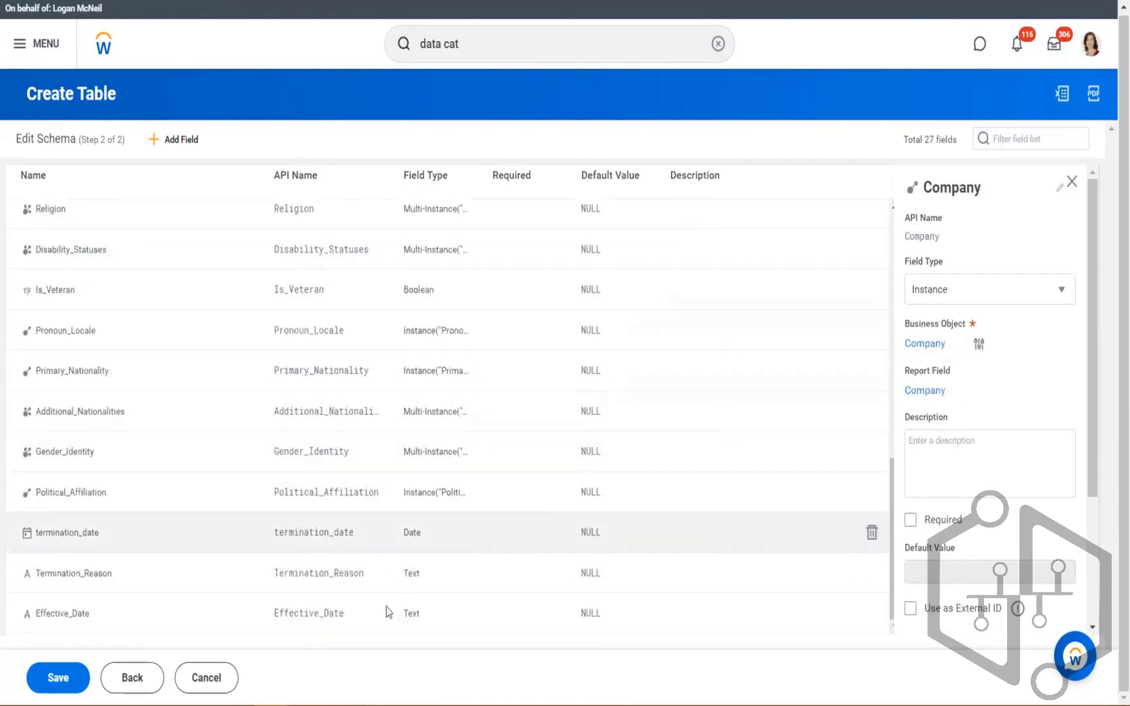
left_click(393, 611)
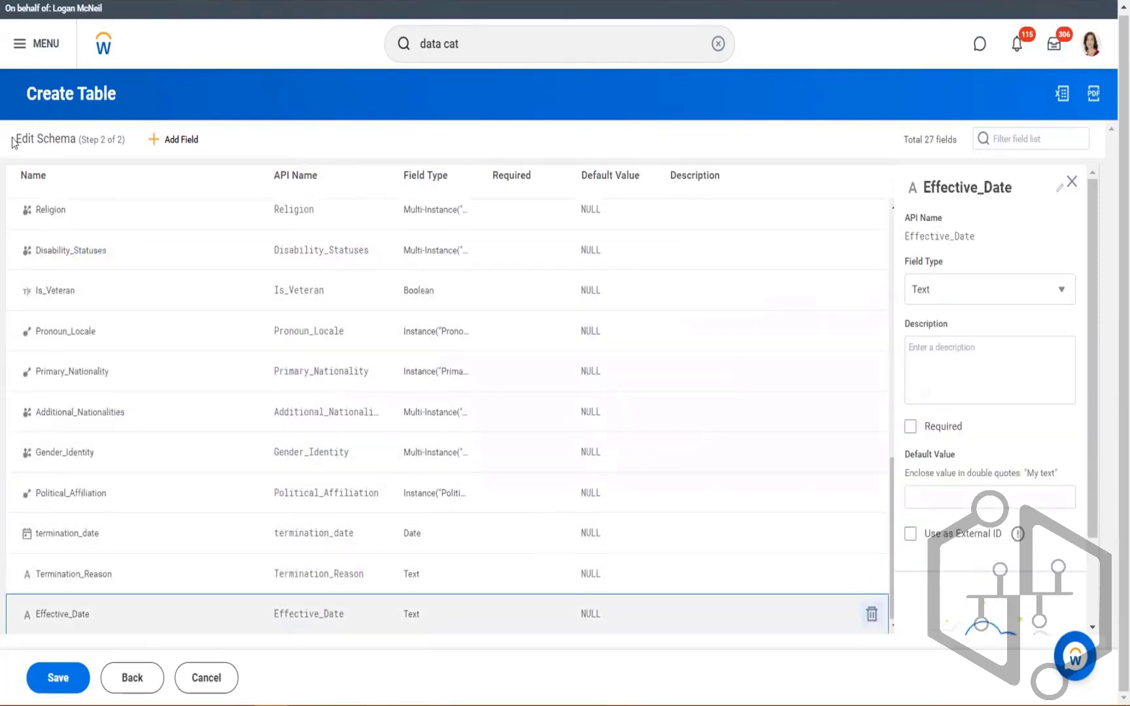
left_click_drag(13, 139, 56, 139)
left_click_drag(224, 139, 147, 140)
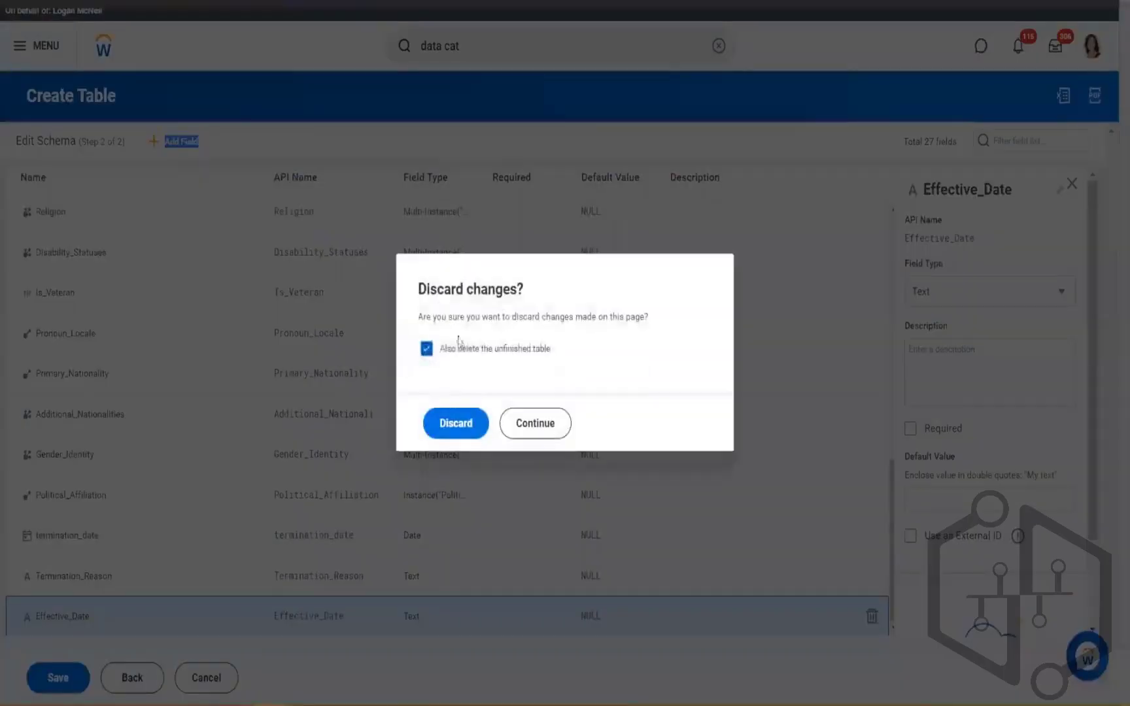
Discard the schema changes together with the unfinished table, and select the "Manually" entry under Create Tables in the Excel topic list.
left_click(462, 429)
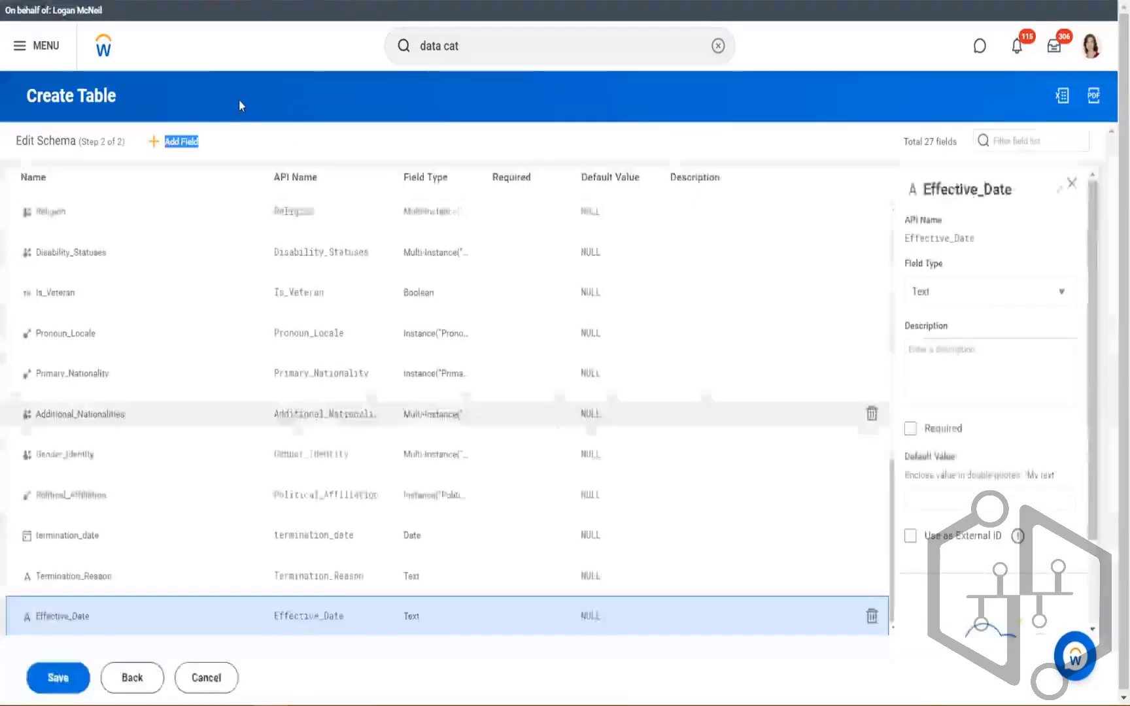
key("alt+Tab")
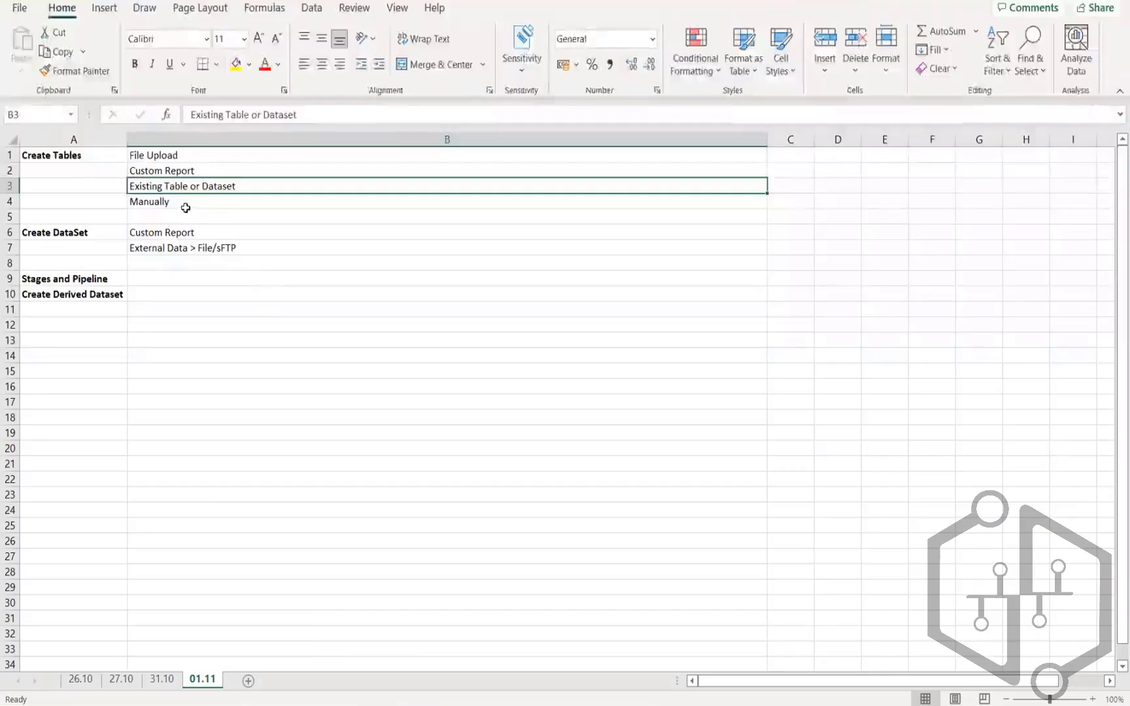
left_click(184, 203)
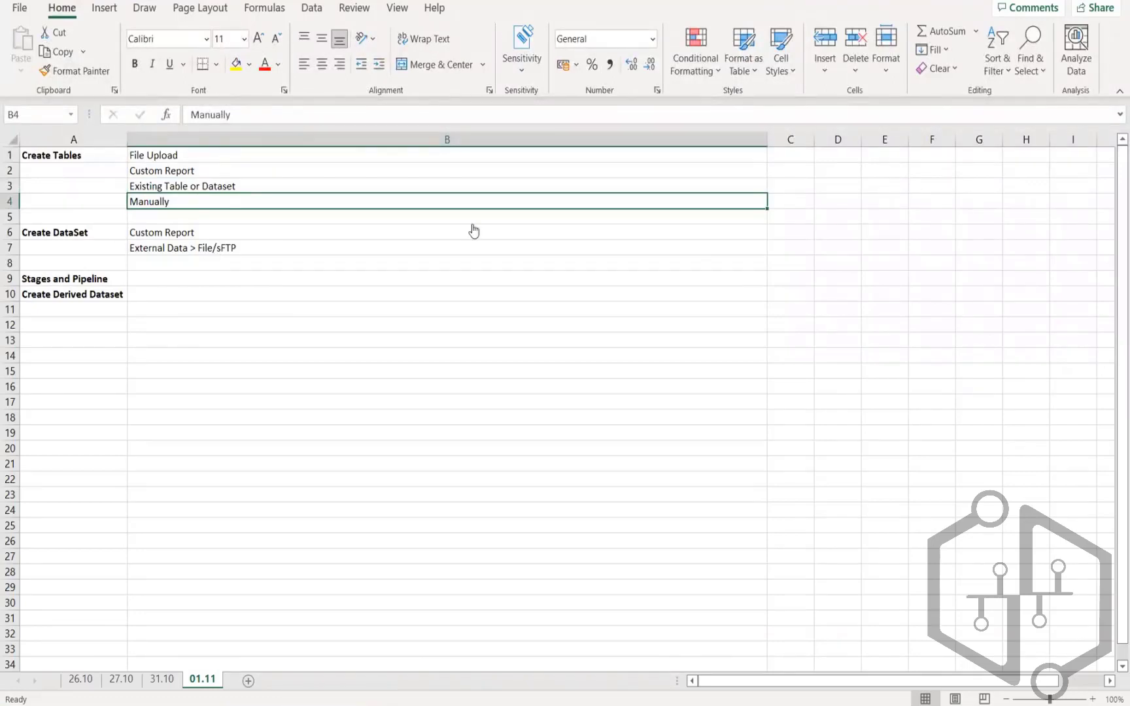
Switch back to Workday's Data Catalog and start a new table named "ZF_Training - Manual Table".
key("alt+Tab")
left_click(56, 155)
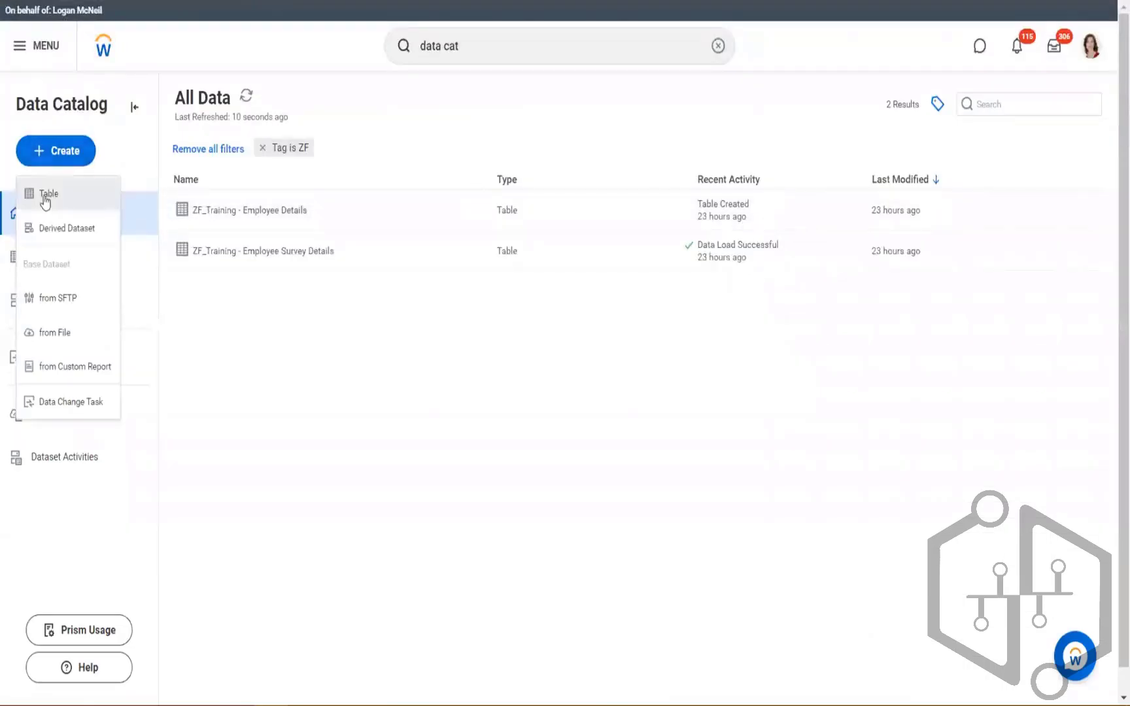
left_click(46, 194)
left_click(103, 221)
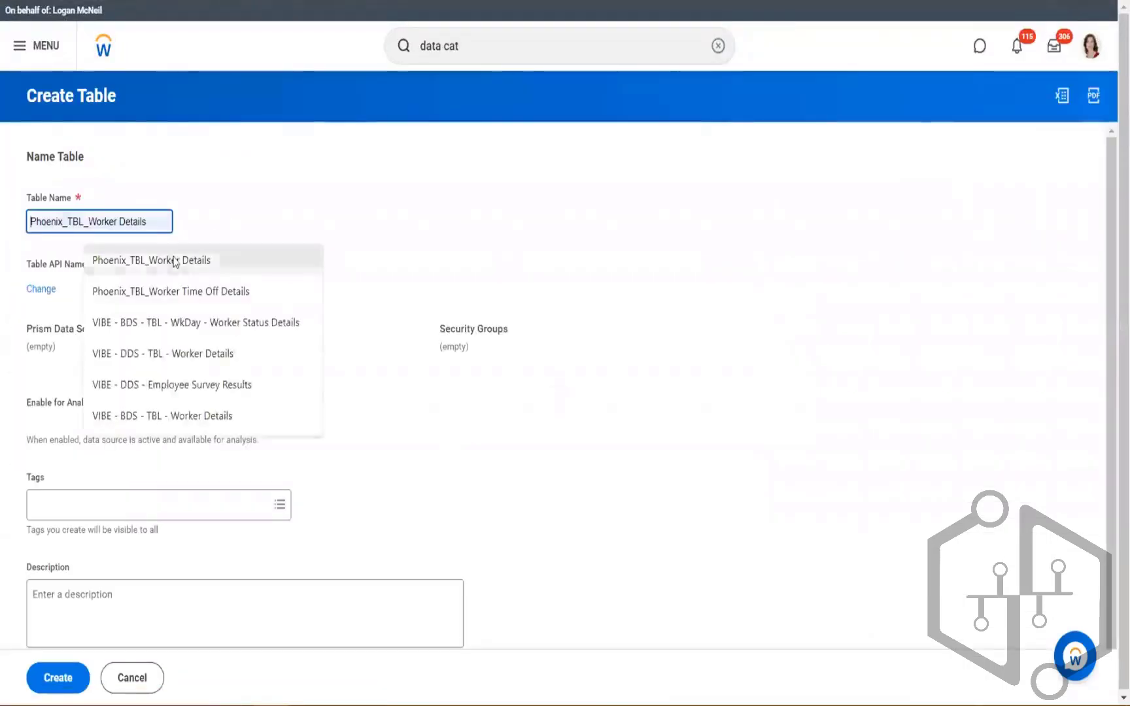
type("zf")
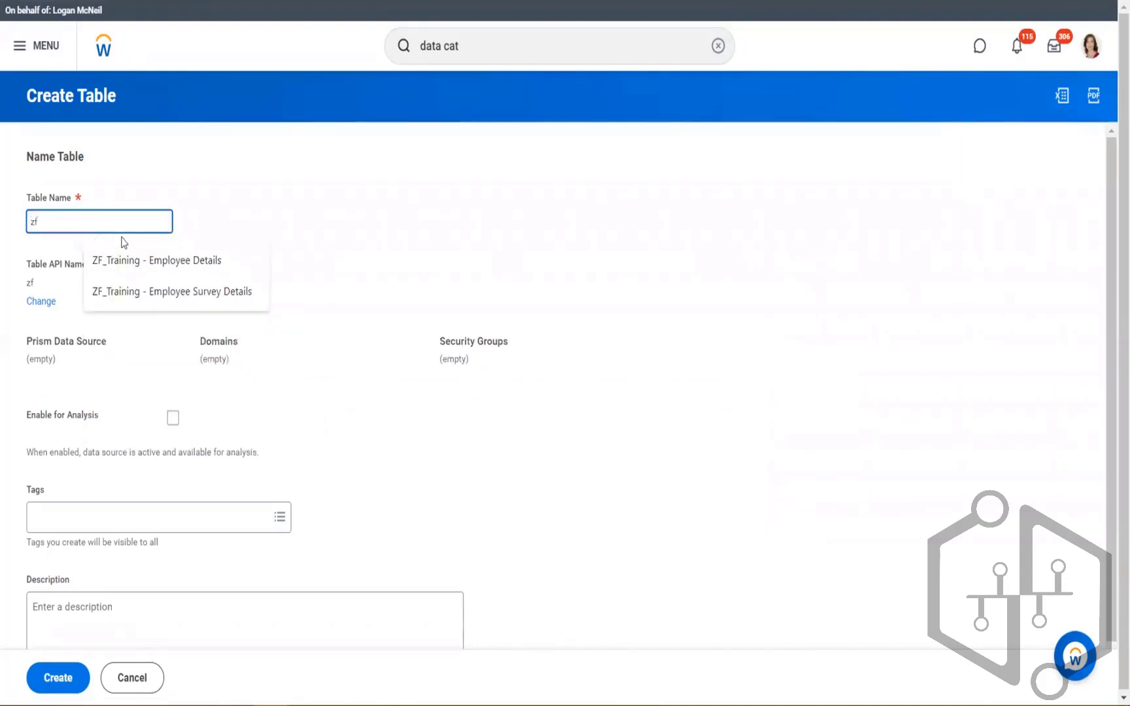
left_click(142, 259)
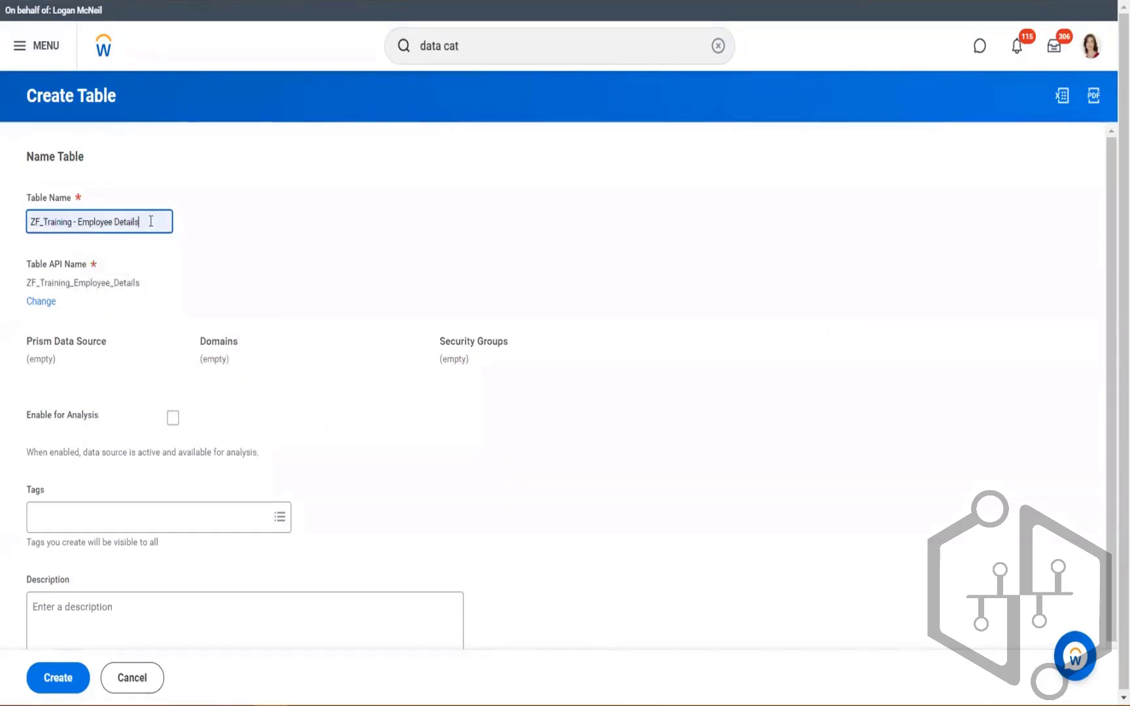
key("BackSpace")
key("BackSpace")
key("BackSpace")
key("BackSpace")
key("BackSpace")
key("BackSpace")
key("BackSpace")
key("BackSpace")
key("BackSpace")
key("BackSpace")
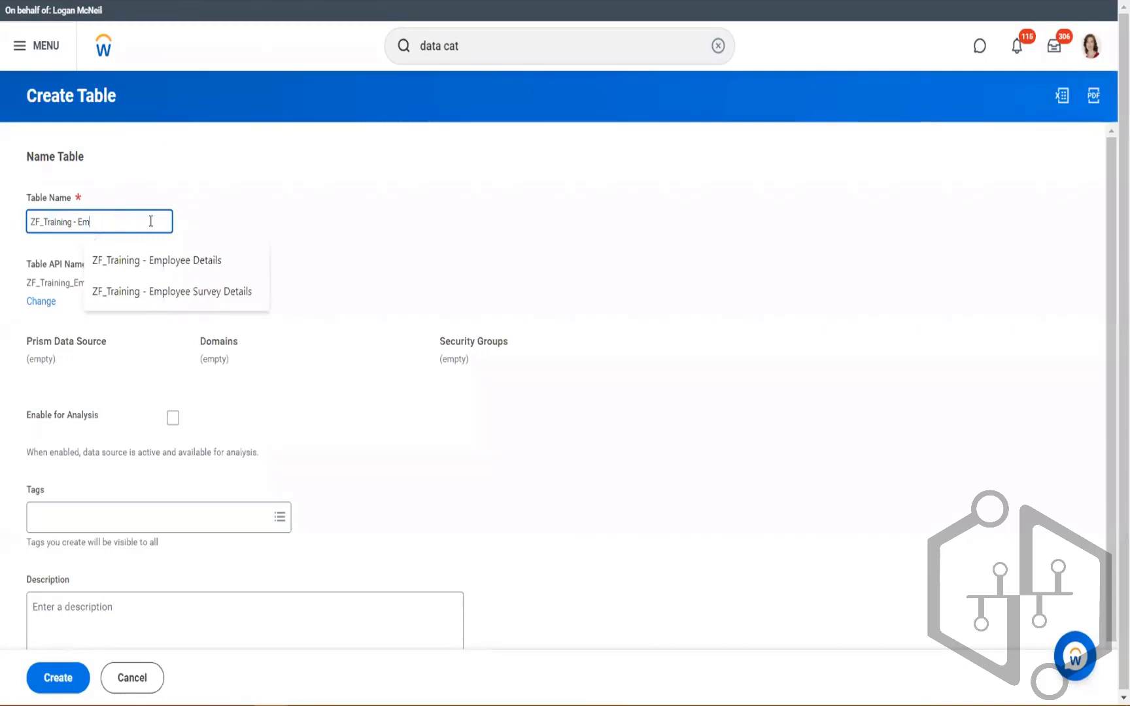
type("Manua")
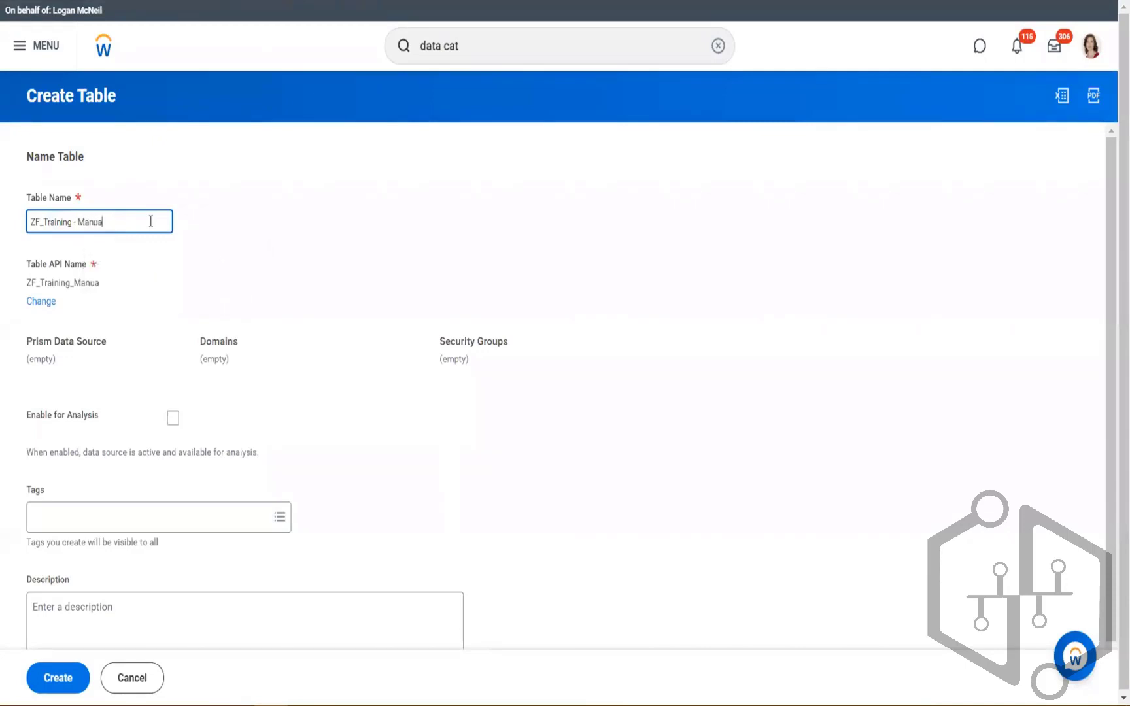
type("l Table")
Tag the new table with ZF and create it with Manual Input as the schema source.
left_click(65, 516)
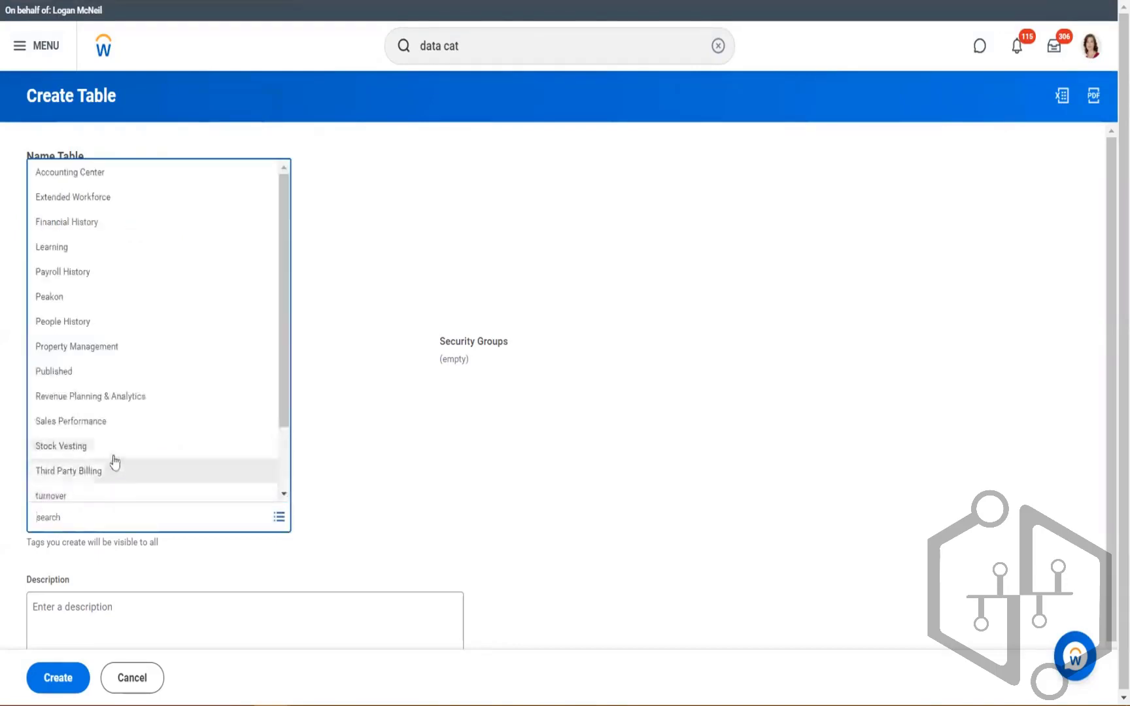
scroll(98, 464, "down", 2)
left_click(78, 468)
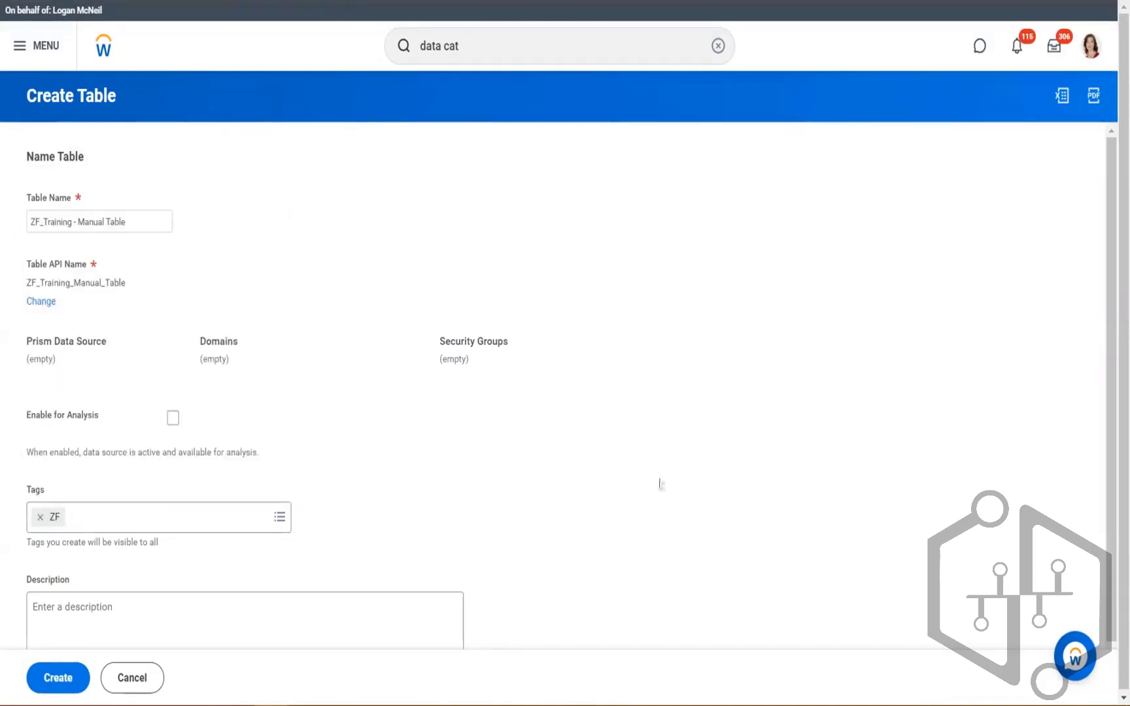
left_click(58, 680)
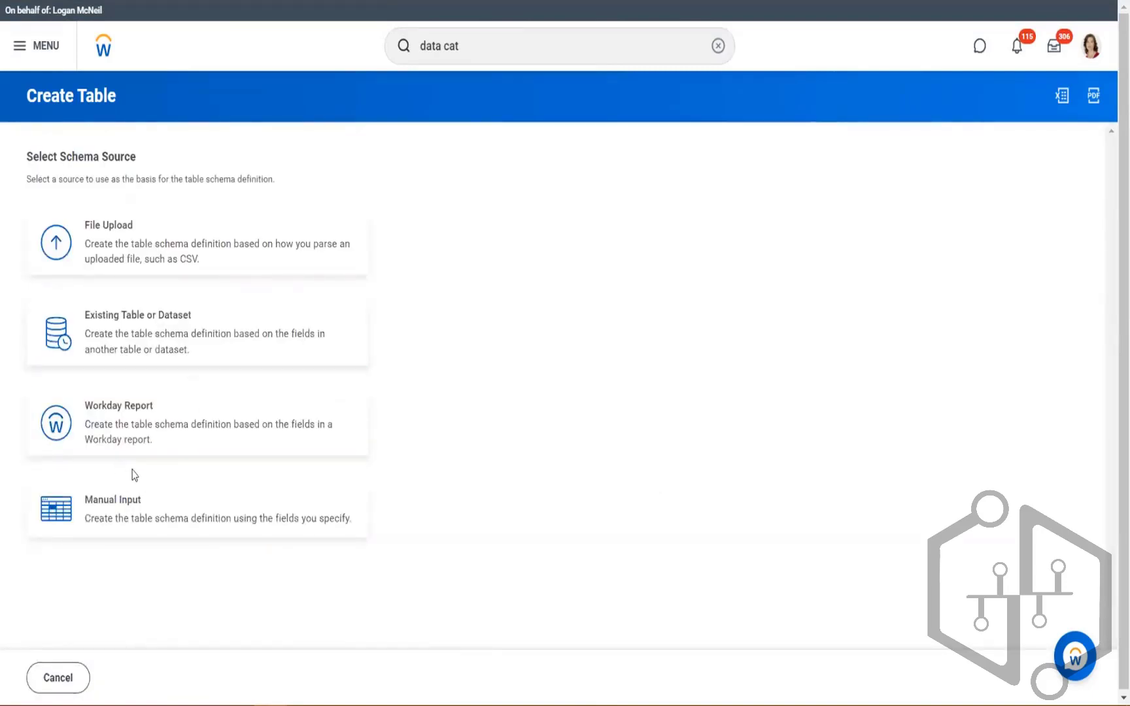
left_click(117, 507)
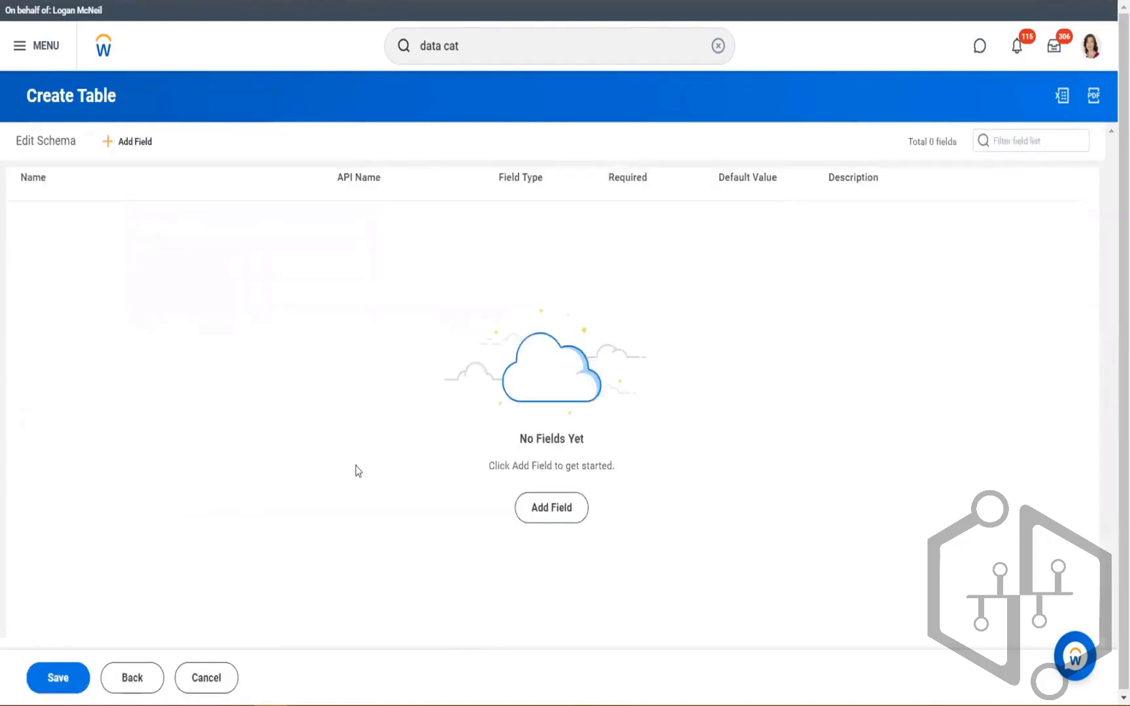
Add the first field to the empty schema and name it "worker".
left_click(556, 516)
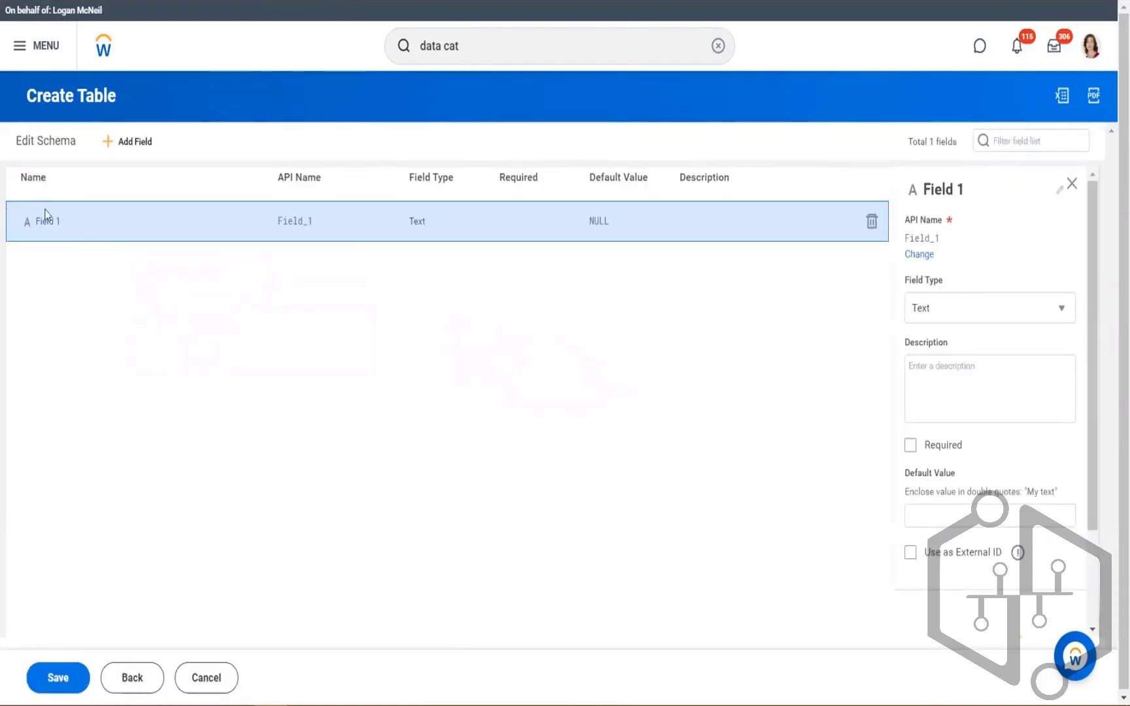
left_click(988, 191)
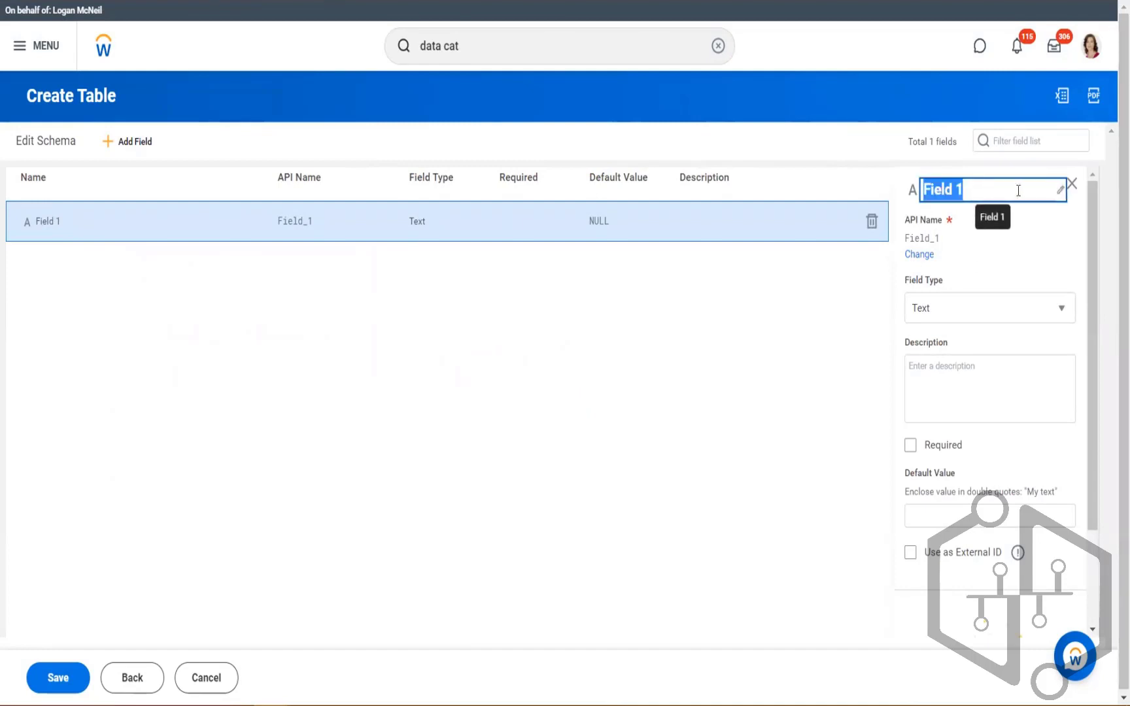
type("Empl")
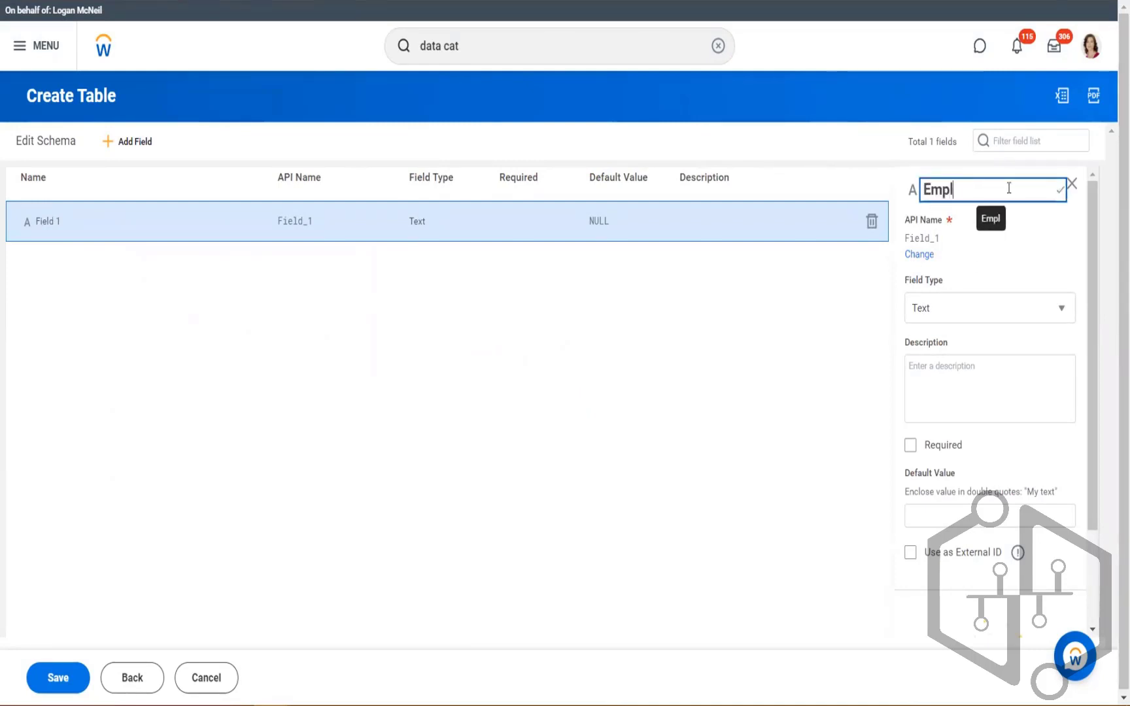
key("BackSpace")
key("BackSpace")
key("BackSpace")
key("BackSpace")
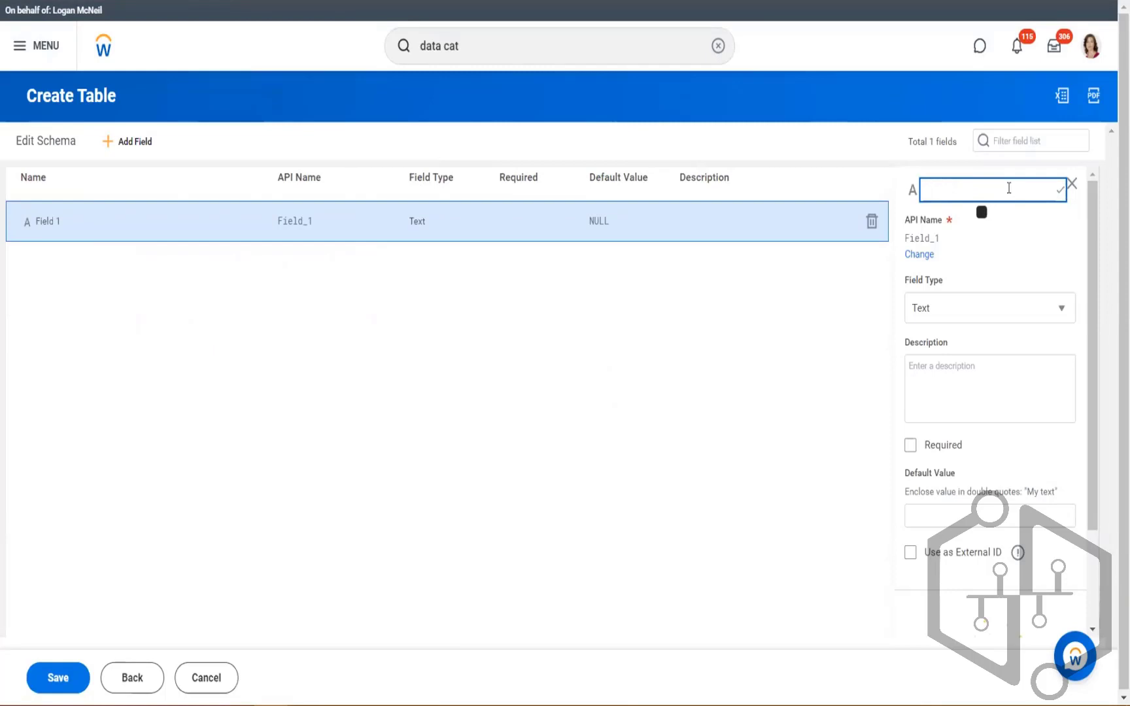
type("worker")
key("Return")
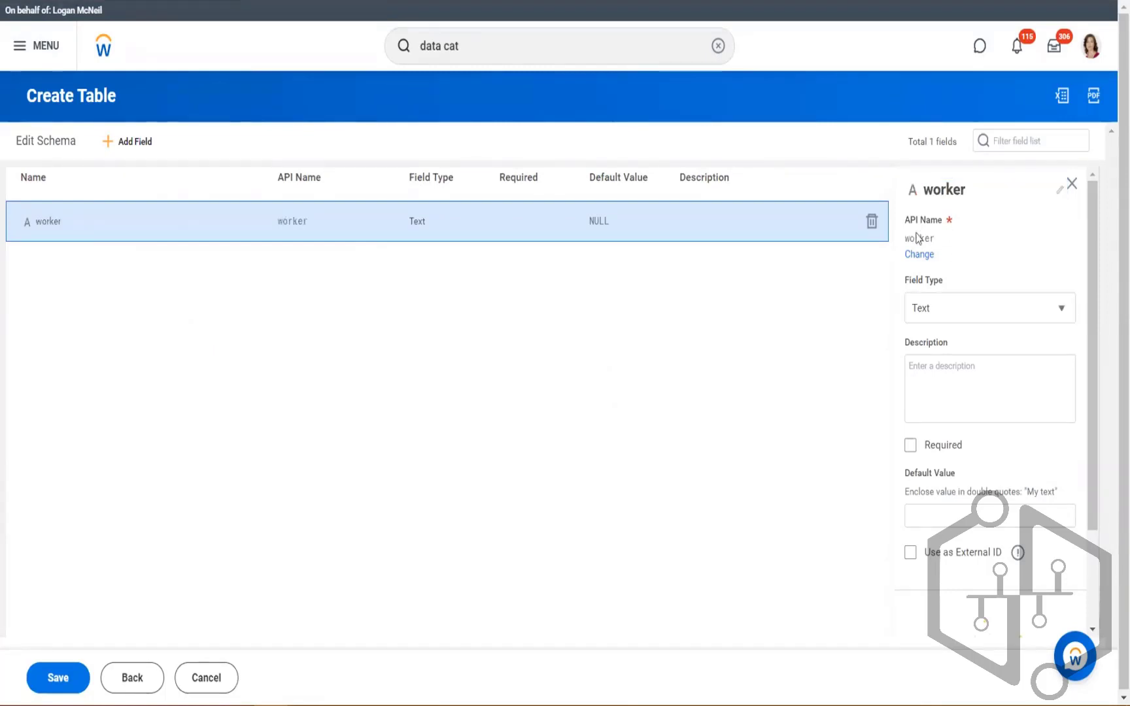
left_click_drag(906, 239, 920, 240)
Set the worker field's type to Instance and assign Worker as its business object.
left_click(1062, 311)
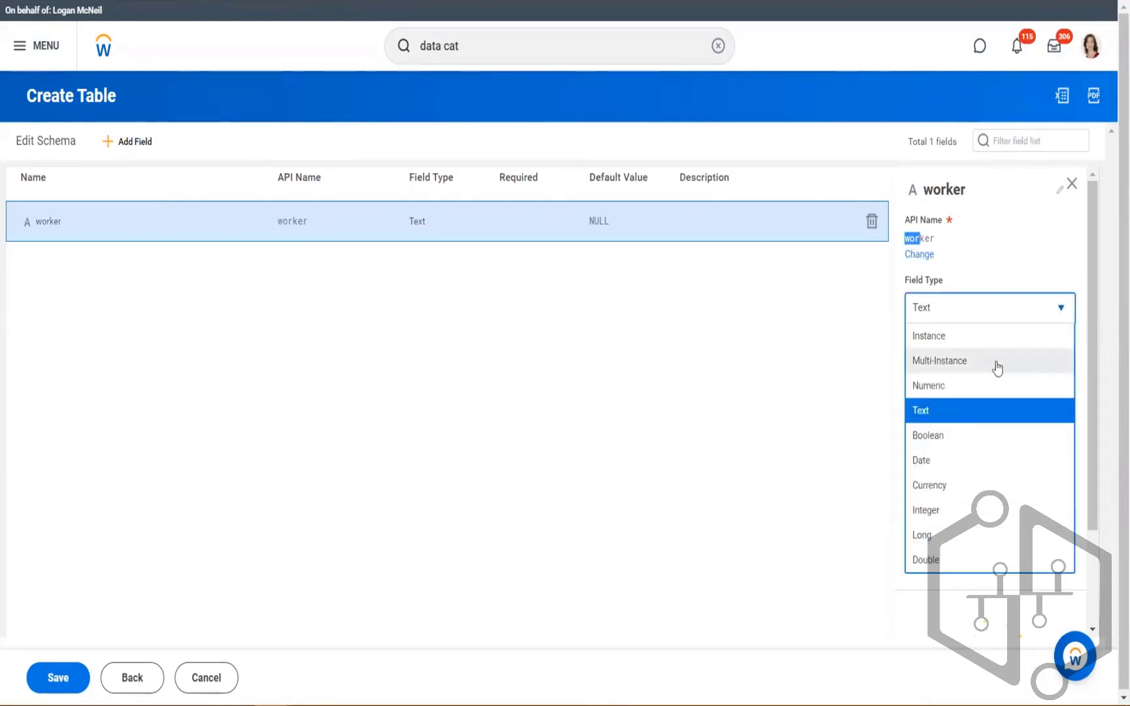
left_click(948, 338)
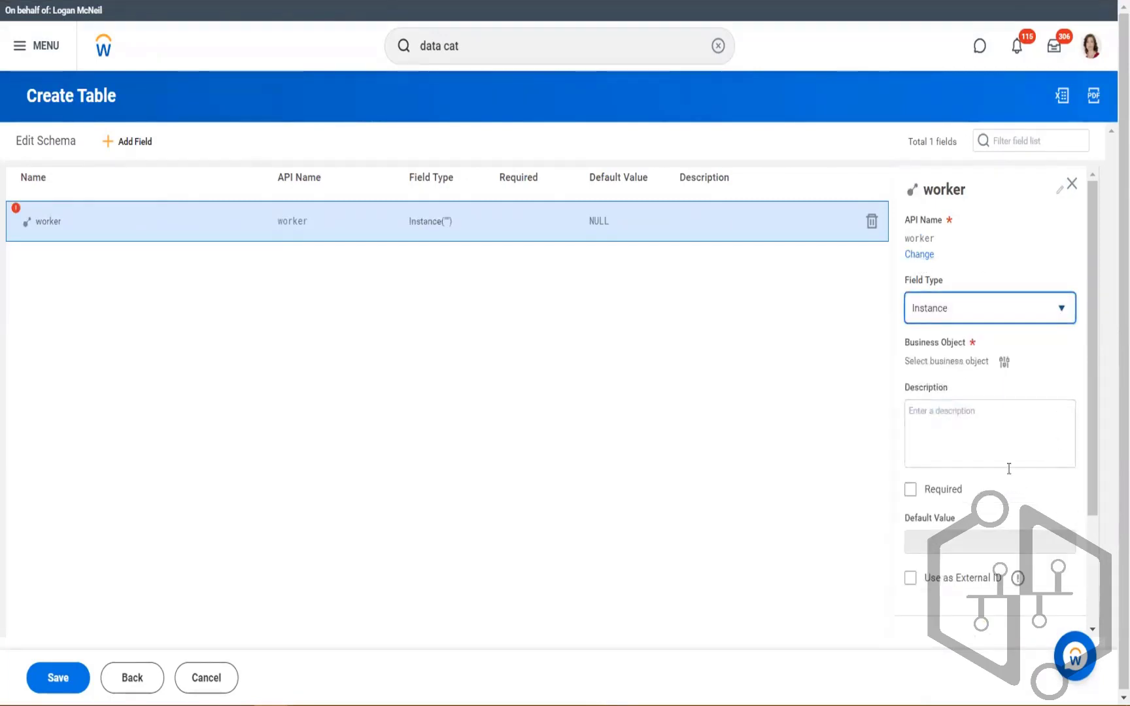
left_click(1005, 364)
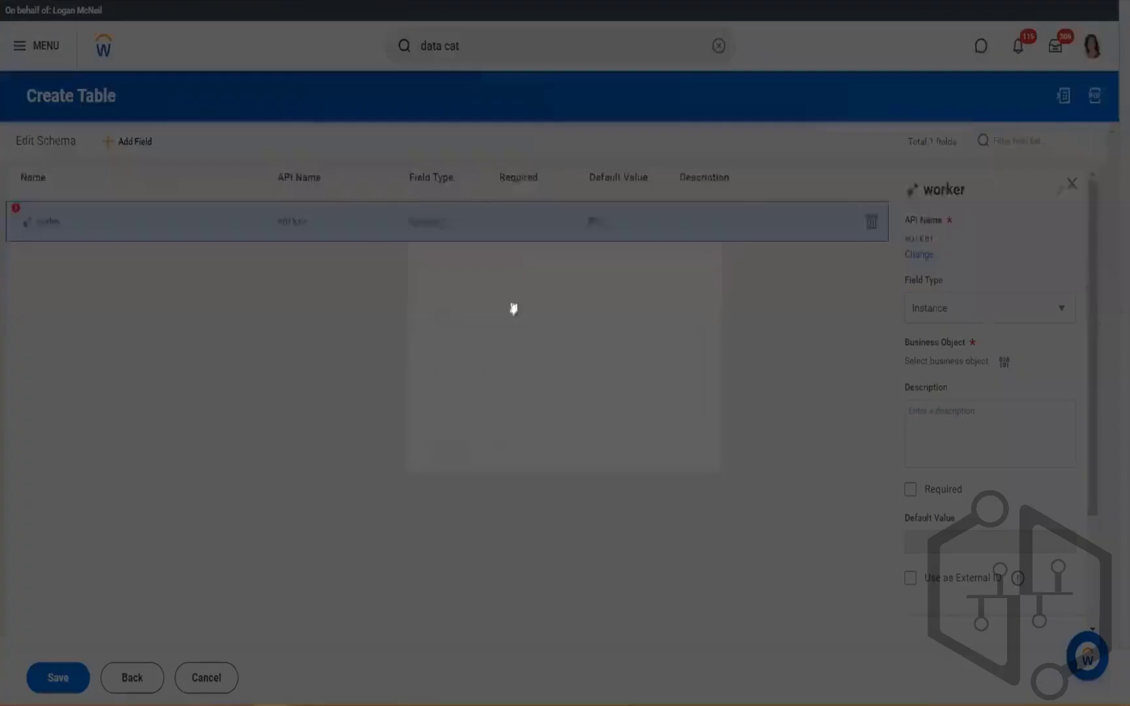
left_click(684, 260)
type("worker")
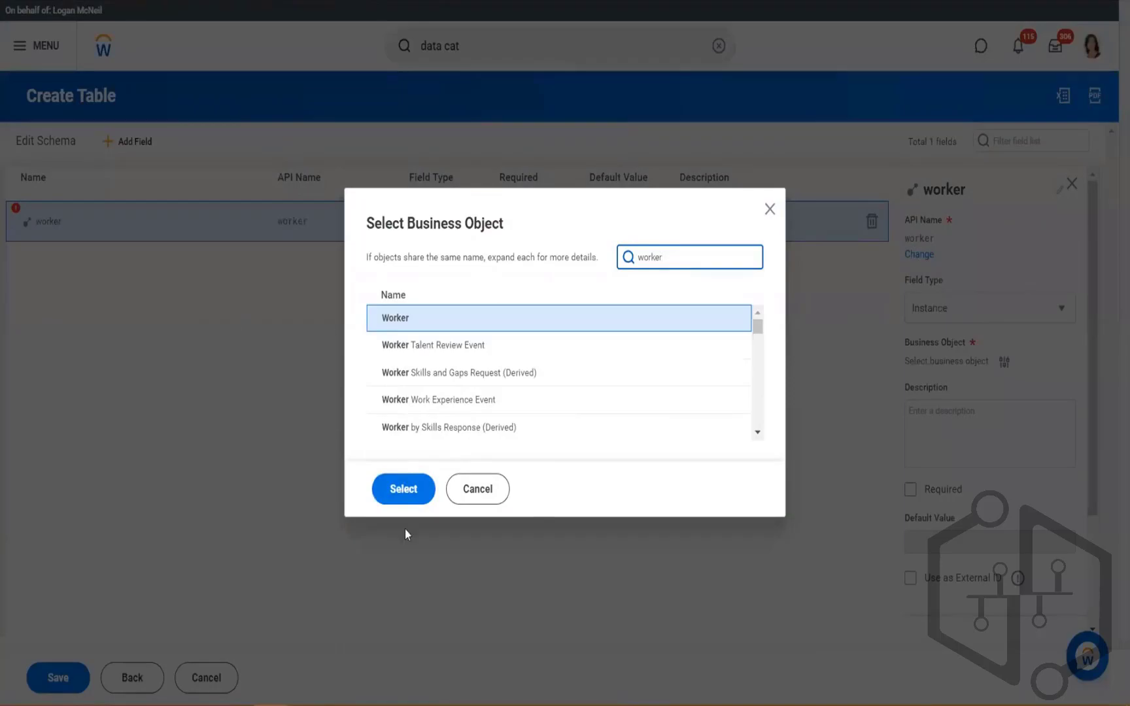
left_click(403, 489)
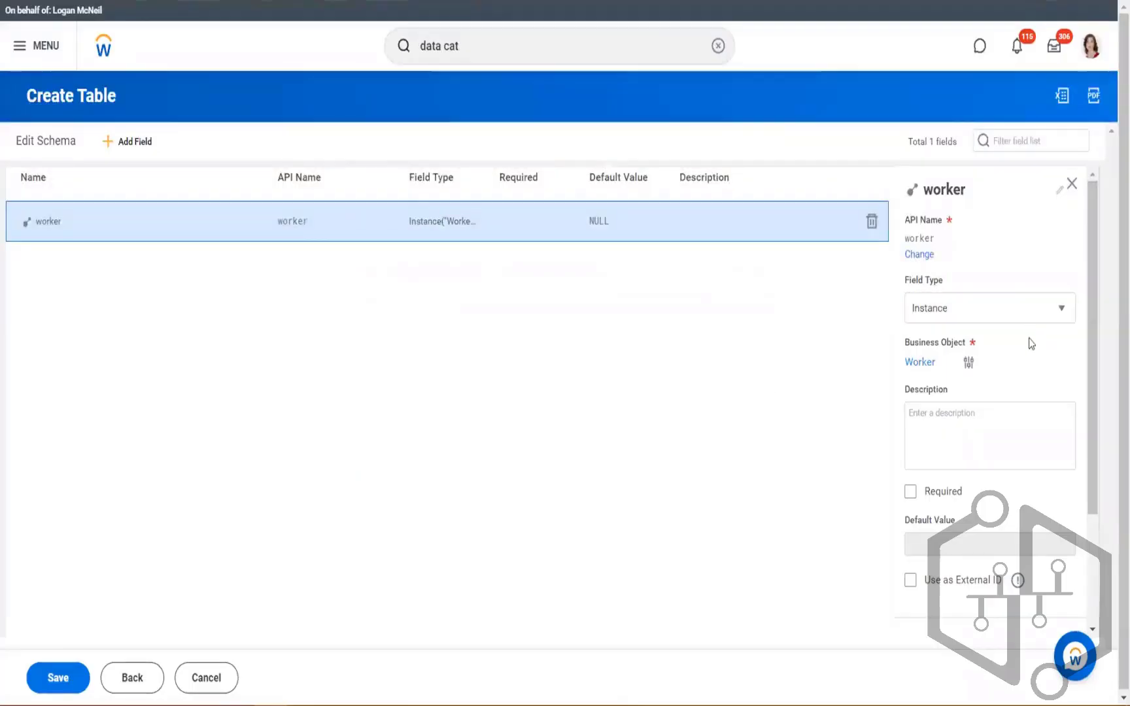
scroll(1029, 342, "down", 3)
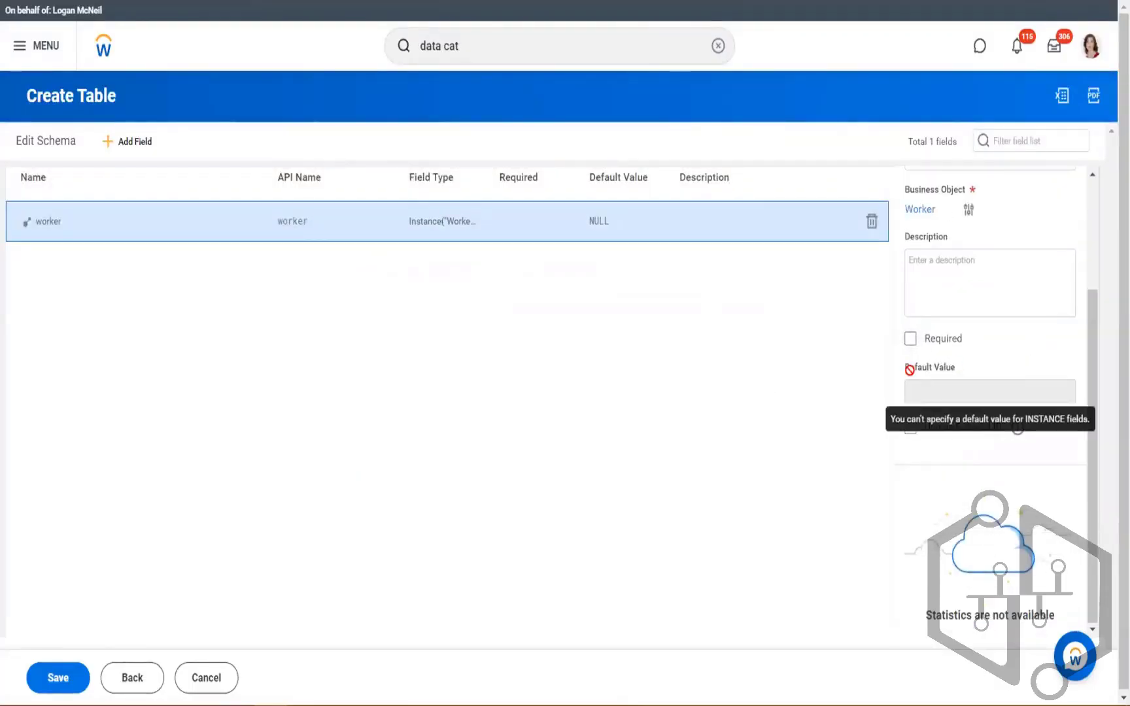
Add a second field to the schema and review its name, API name and other settings.
left_click(112, 146)
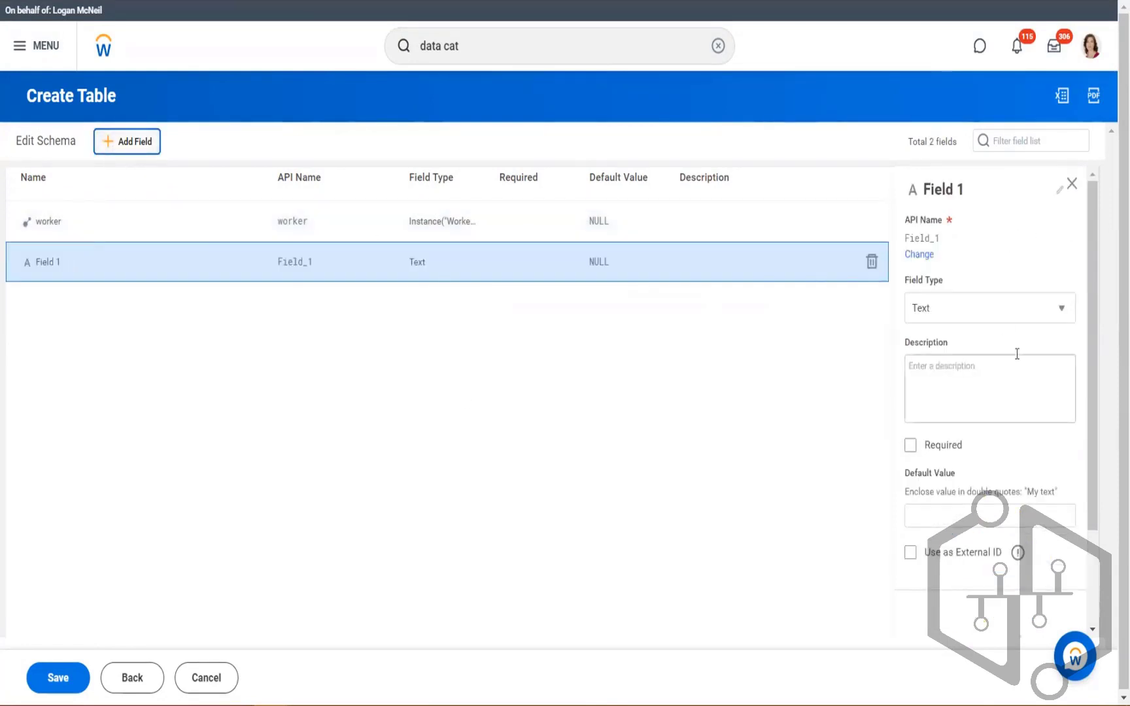
scroll(1020, 343, "down", 2)
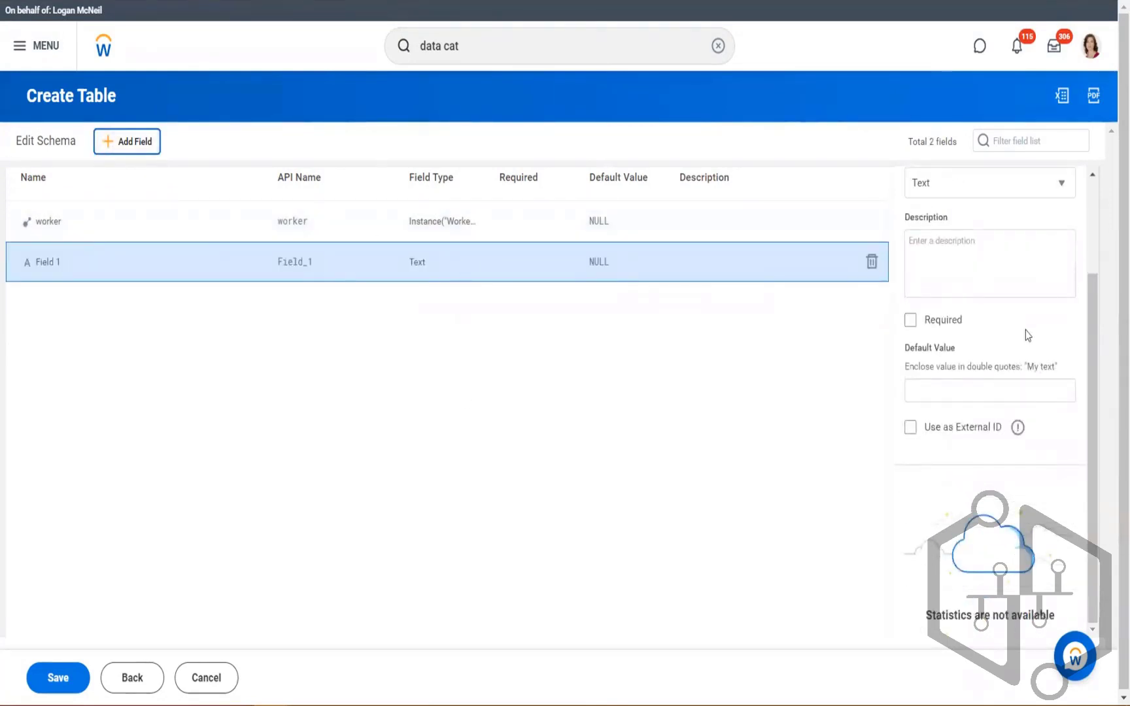
scroll(1024, 335, "up", 2)
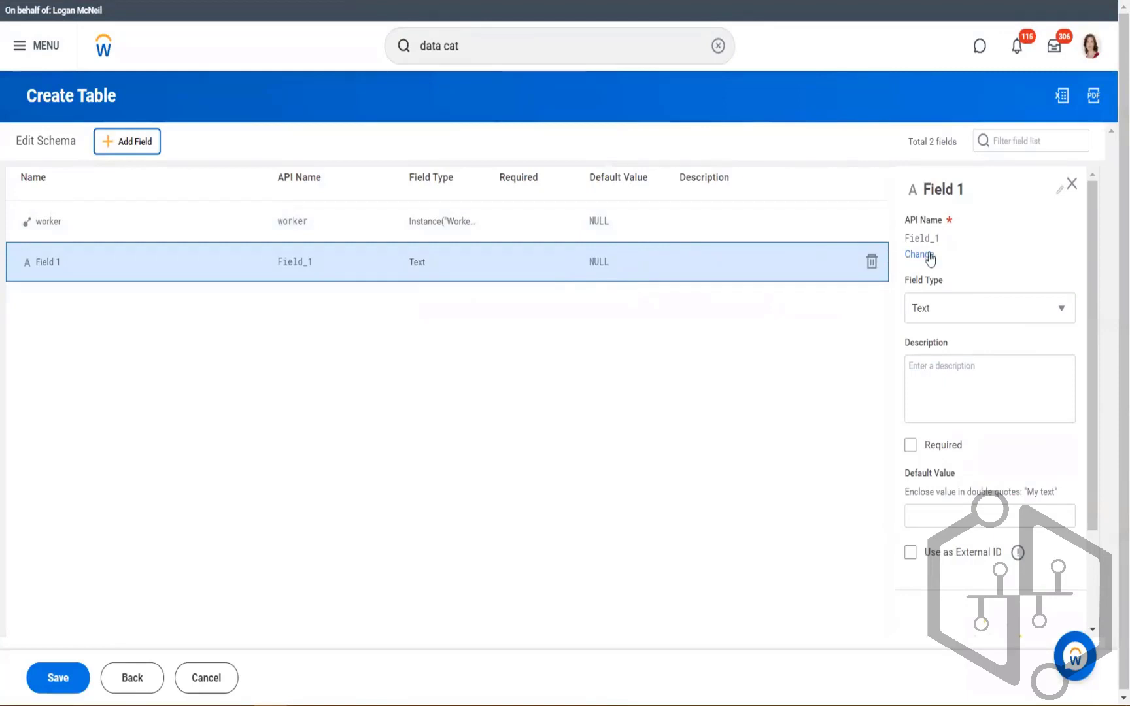
left_click(931, 190)
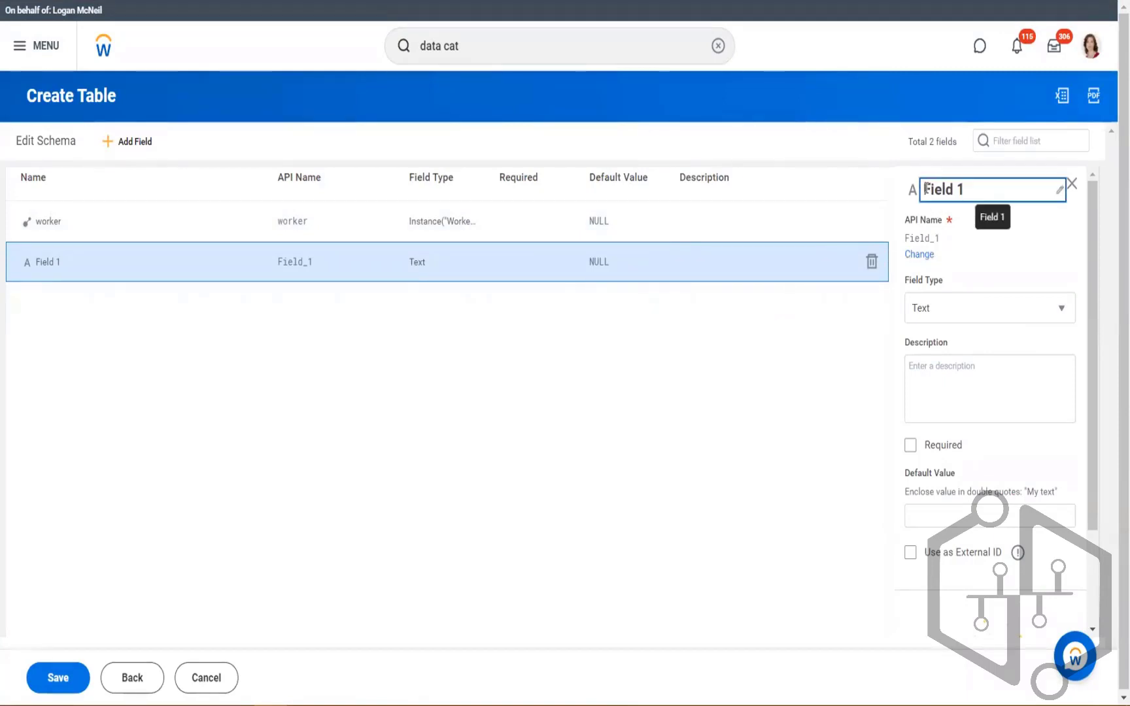
left_click(906, 238)
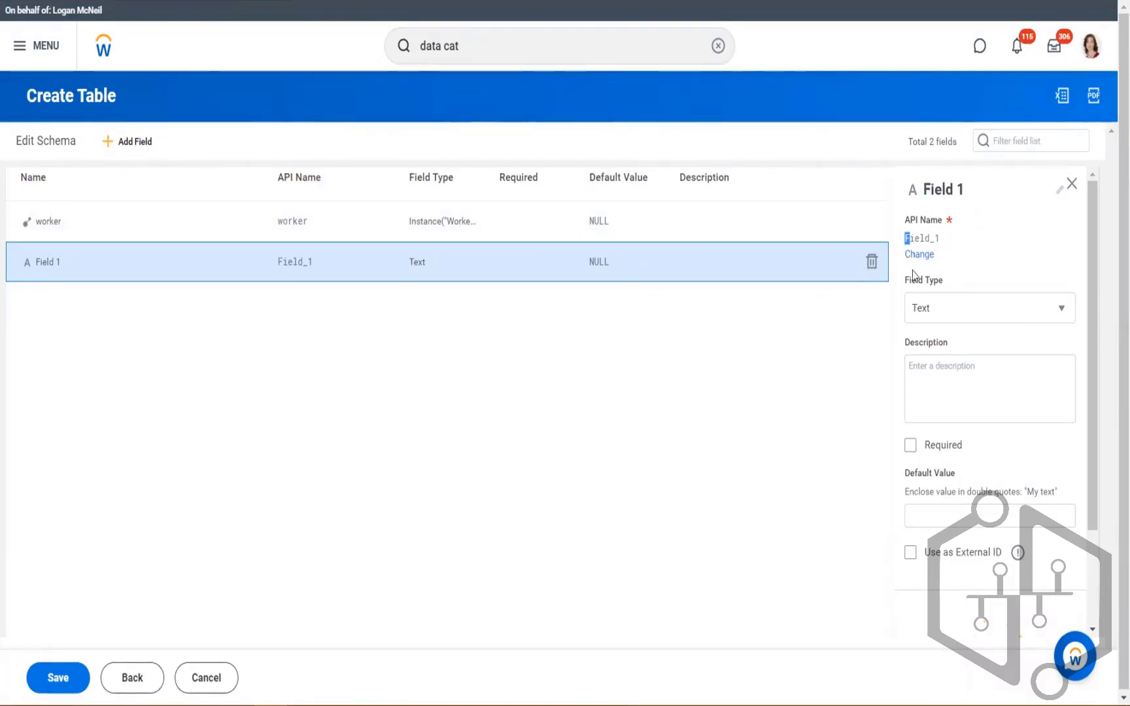
Review the second field's remaining settings, including Use as External ID, and discard the changes along with the unfinished table.
scroll(939, 438, "down", 3)
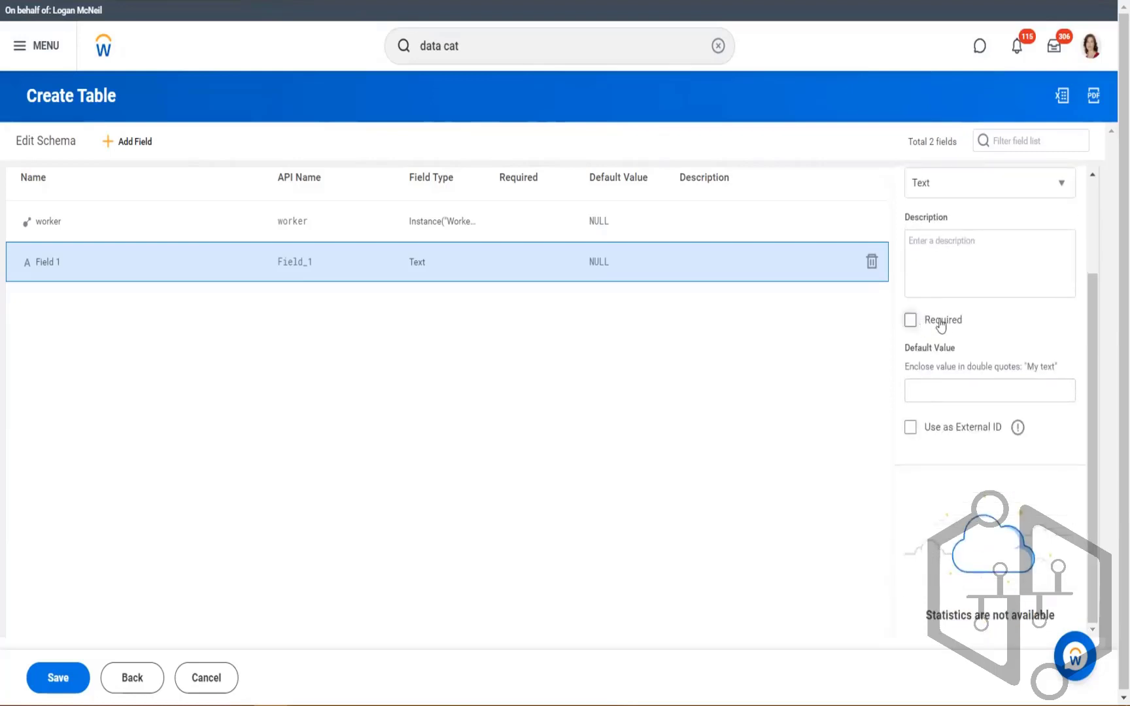
scroll(936, 332, "down", 1)
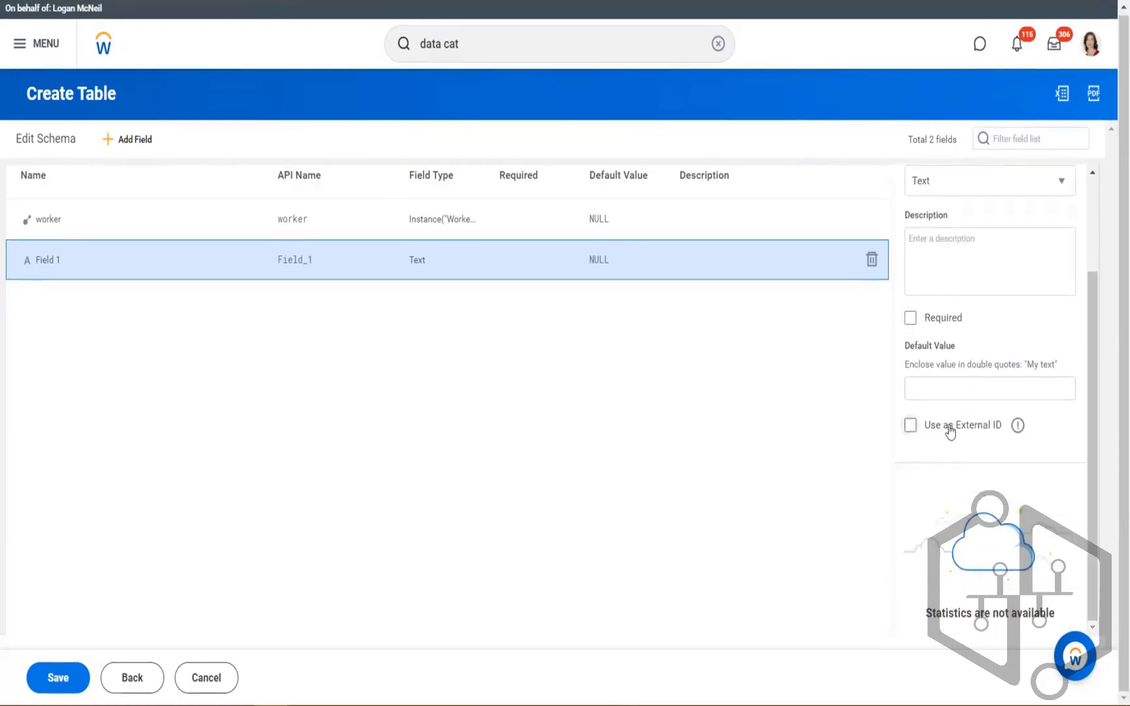
left_click_drag(950, 431, 994, 433)
left_click(205, 680)
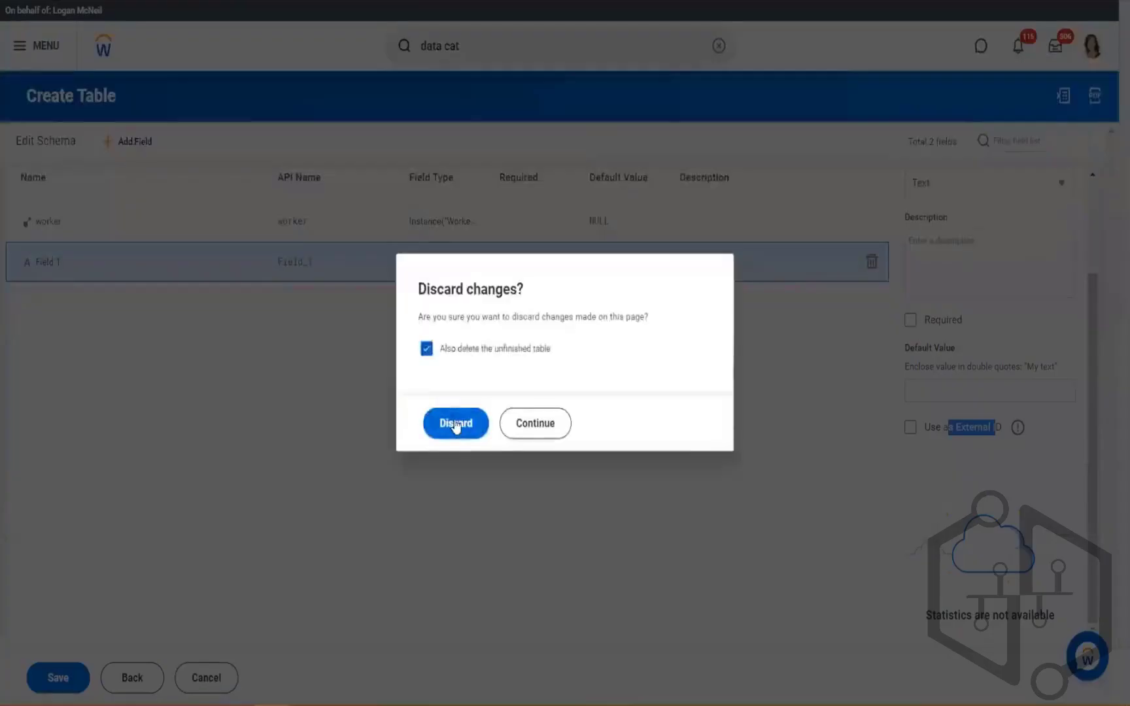
left_click(454, 420)
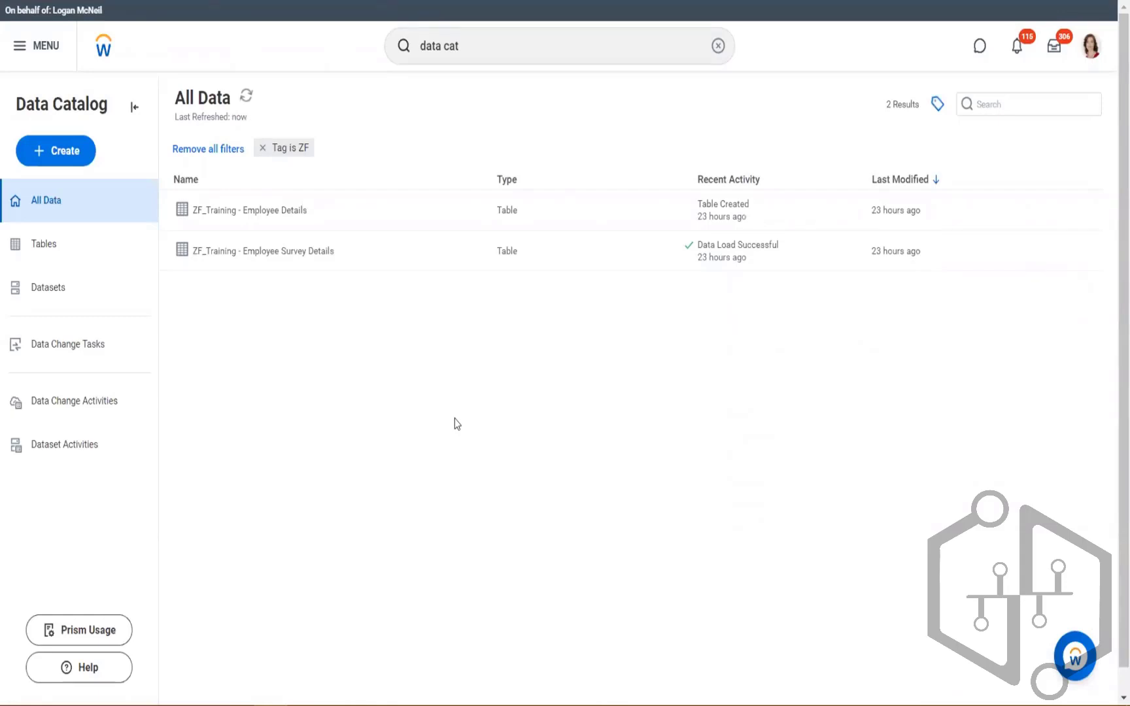
Switch to the PA.xlsx workbook in Excel and review the Stages and Pipeline topic in the 01.11 outline.
key("alt+Tab")
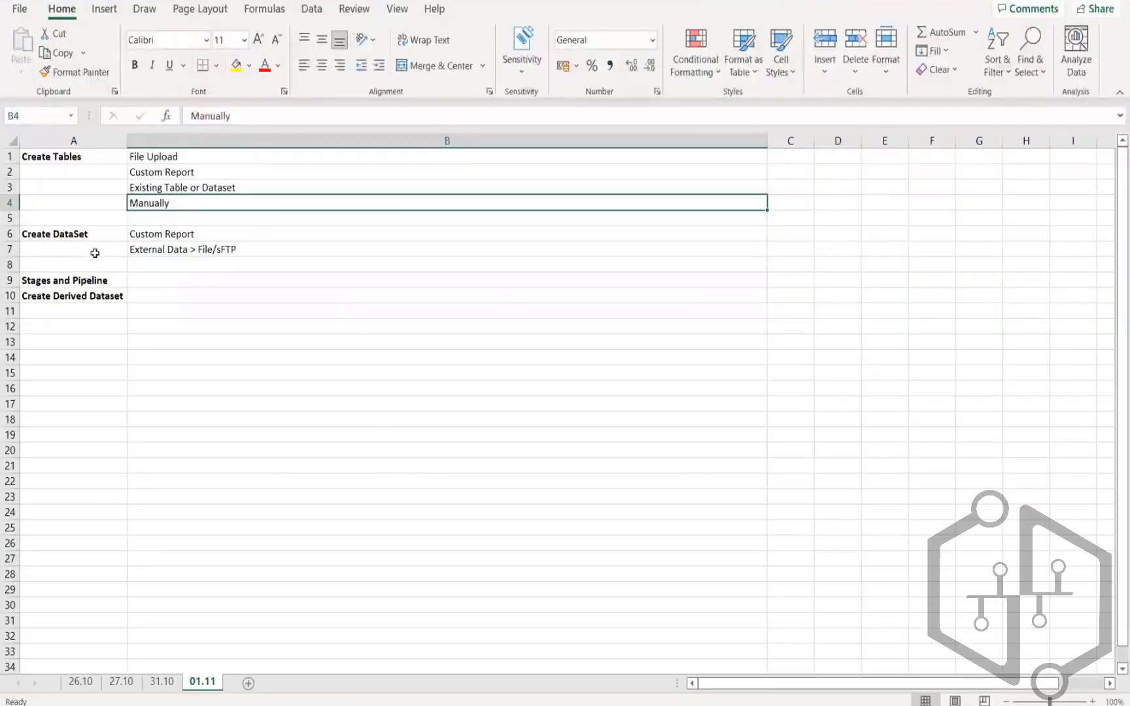
left_click(81, 279)
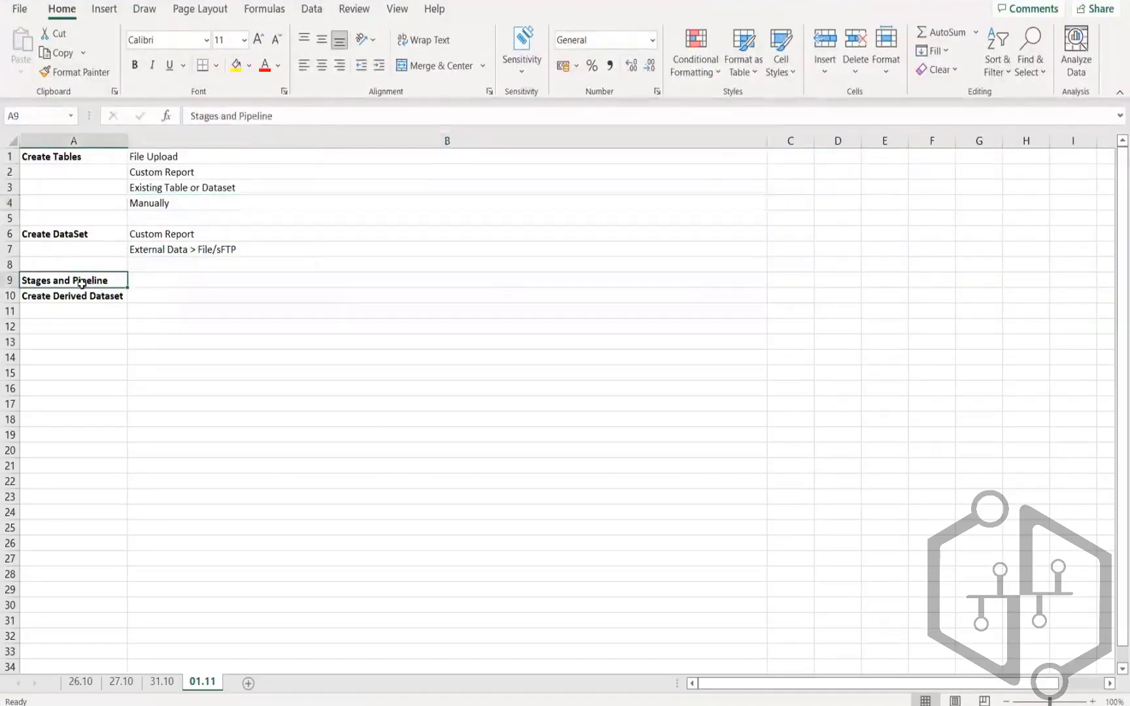
left_click(156, 283)
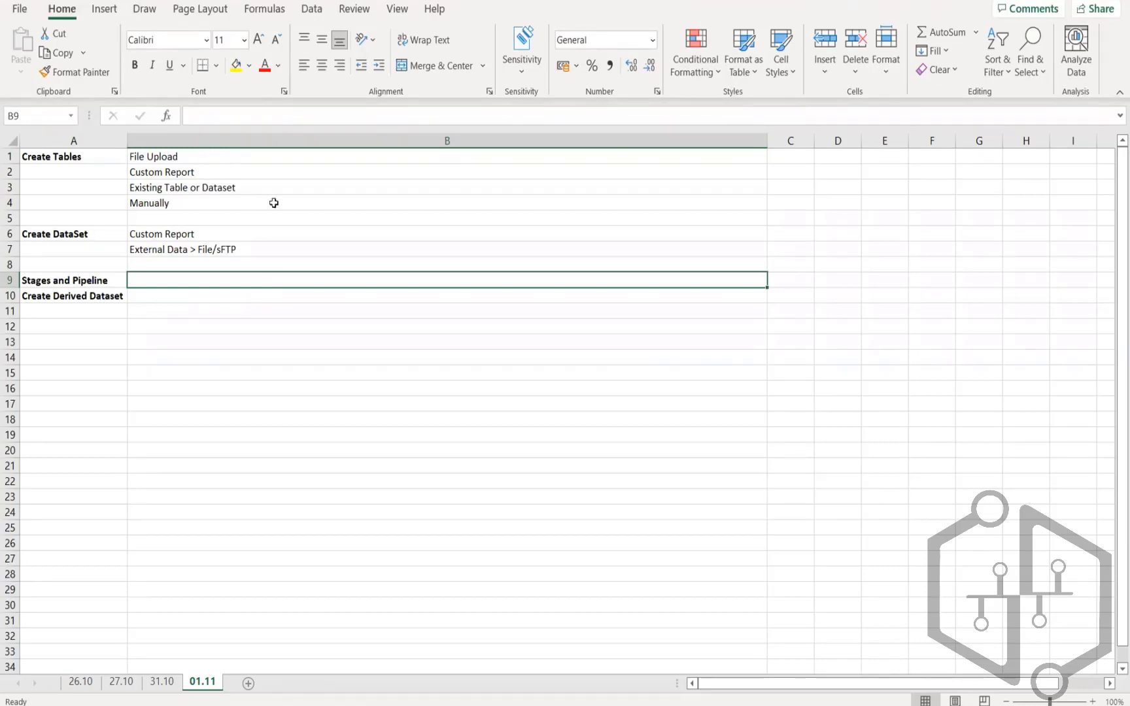
Enter 2022 in cell D4 beside the outline.
left_click(834, 207)
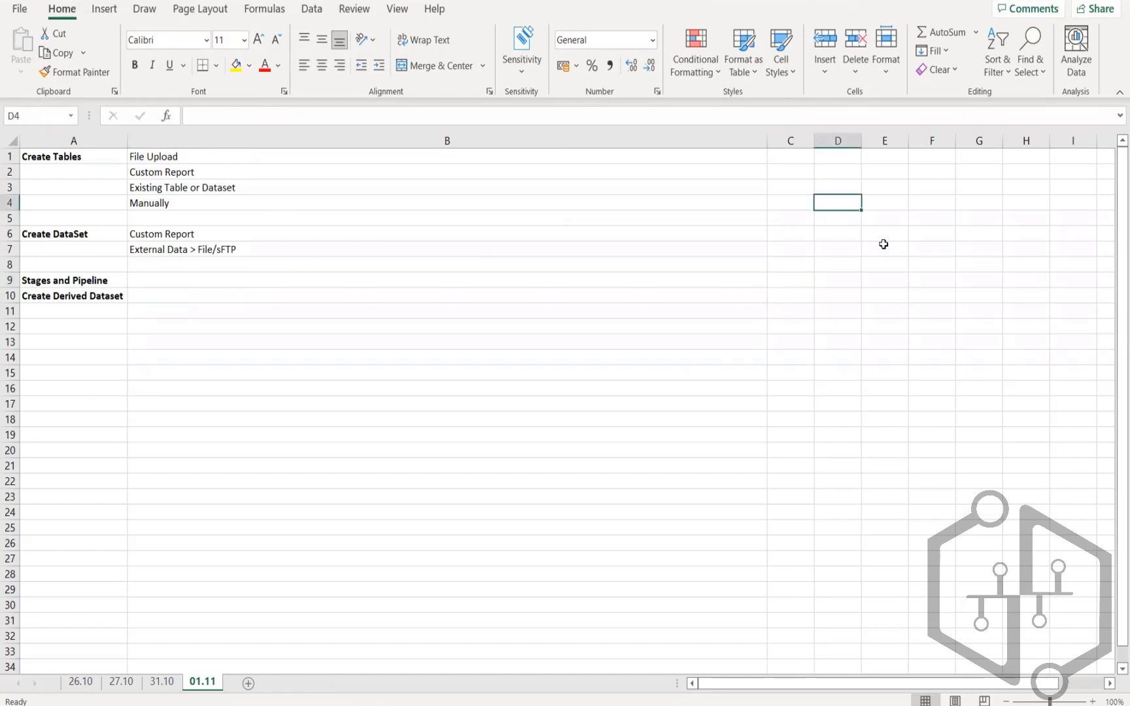
type("2022")
key("Return")
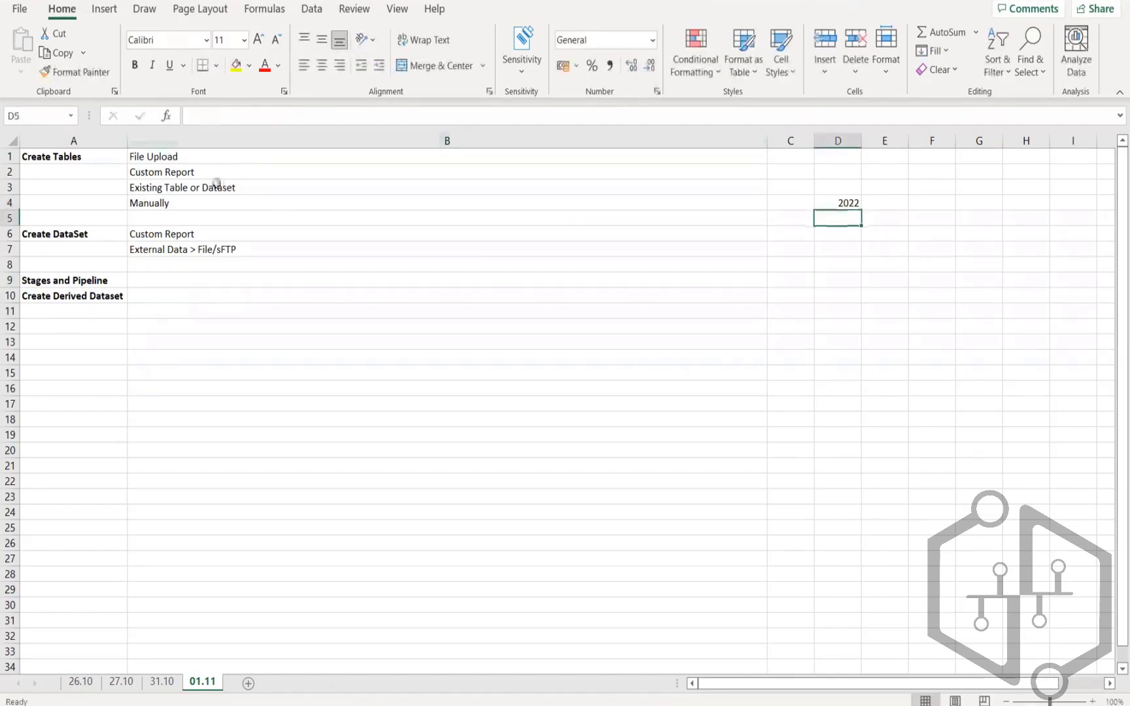
Review the Create Tables and Create DataSet topics in the outline and clear the contents of cell D4.
left_click(193, 151)
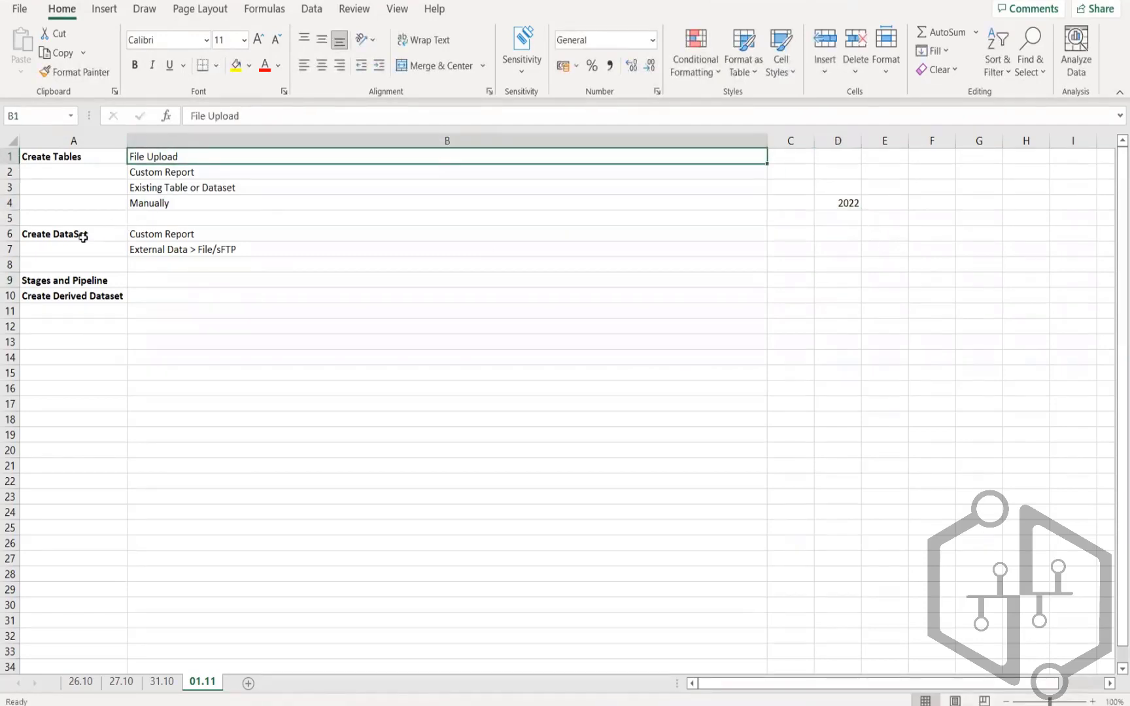
left_click_drag(73, 237, 160, 236)
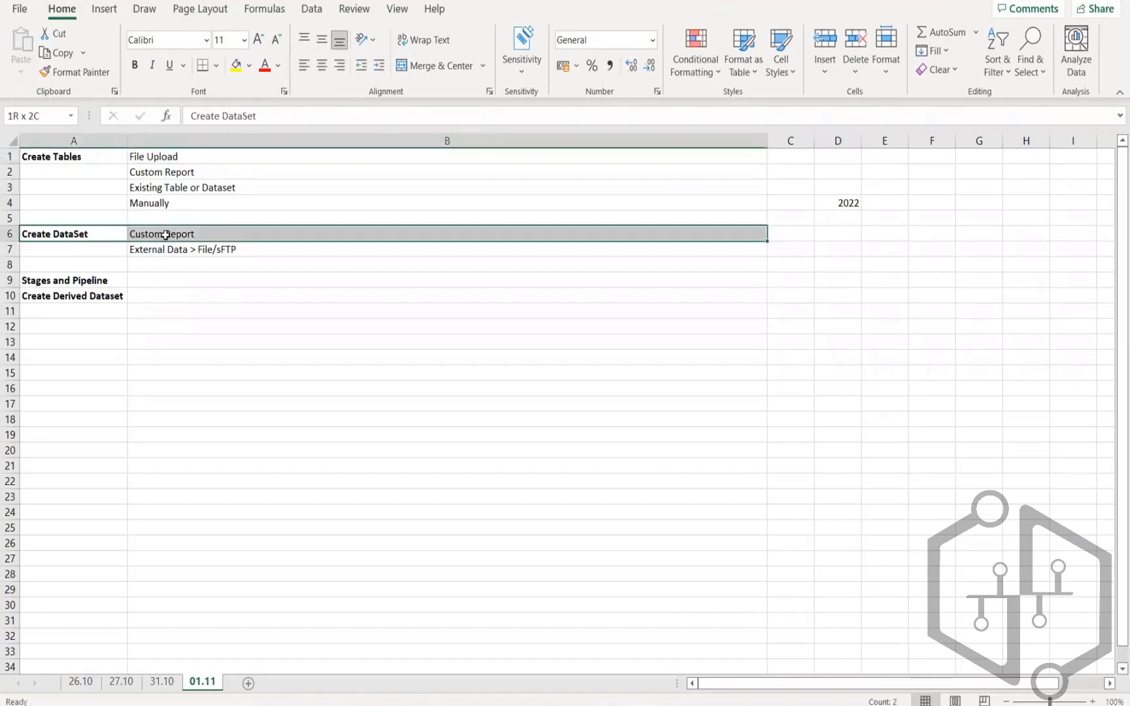
left_click(88, 234)
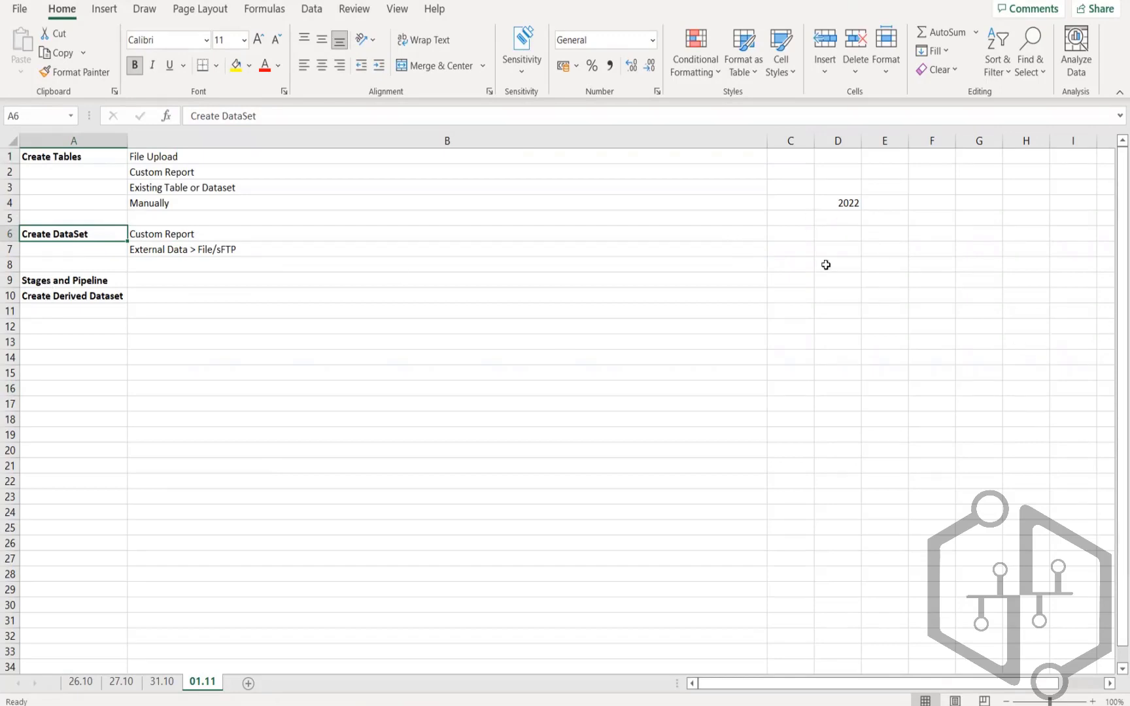
left_click(852, 202)
key("Delete")
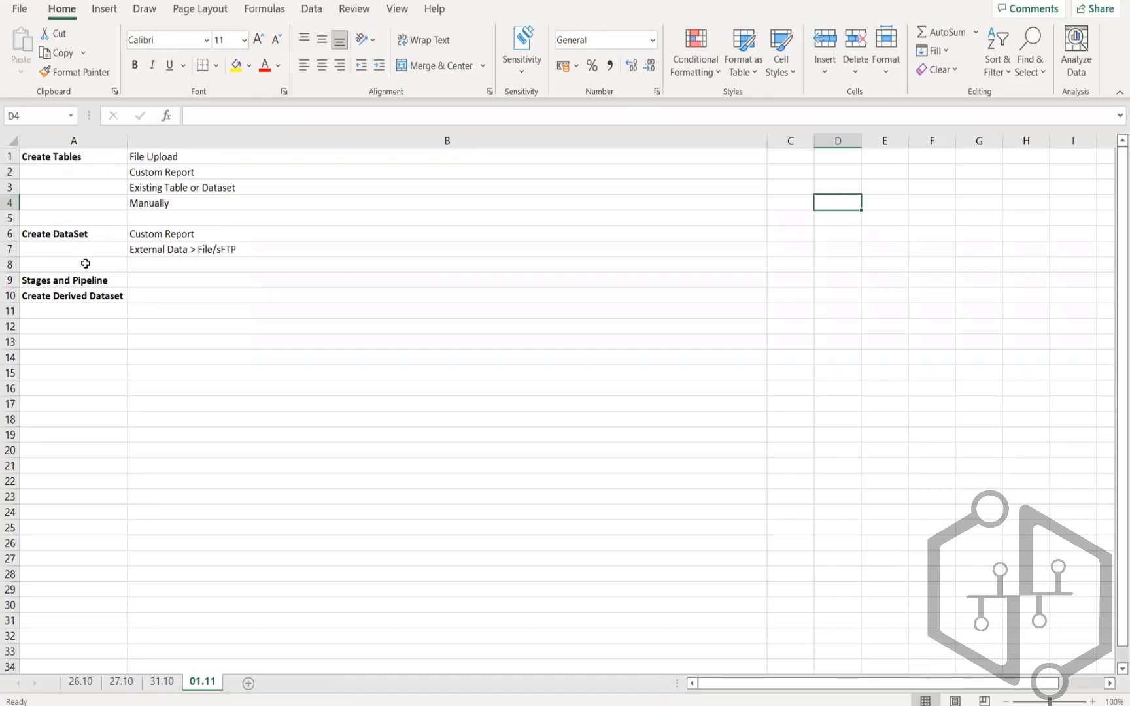
Switch back to the Workday Data Catalog in Chrome and review the types of objects that can be created.
key("alt+Tab")
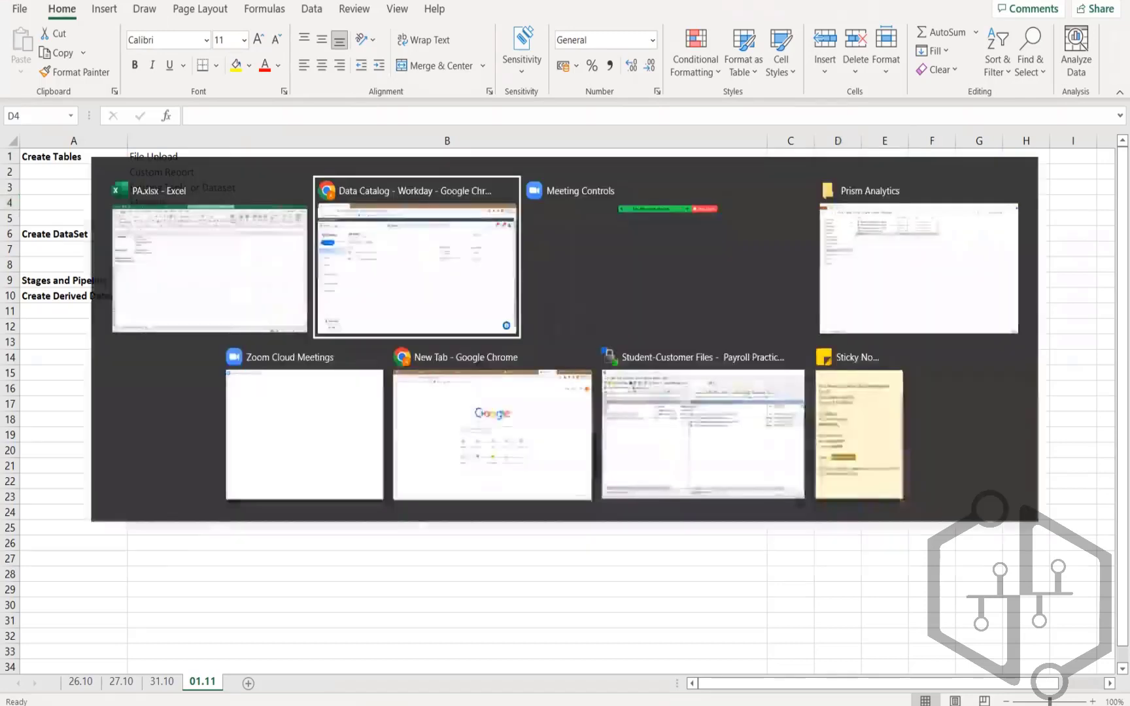
left_click(55, 150)
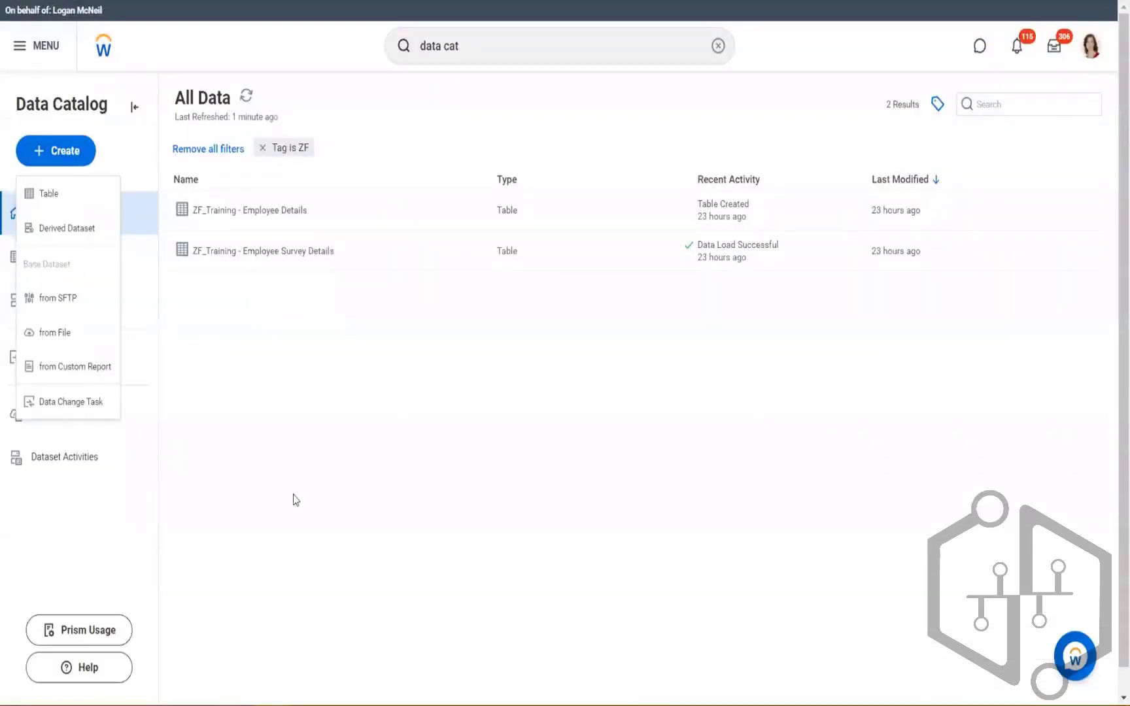
left_click(333, 455)
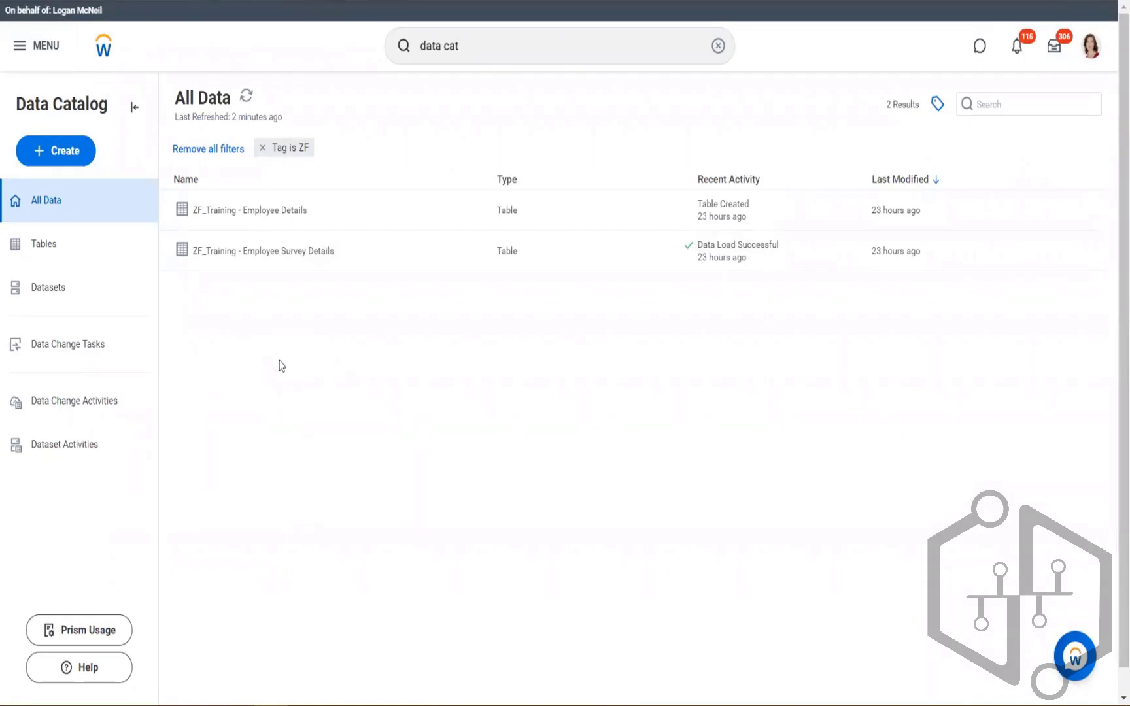
Start a base dataset from a custom report and select ZZ Employee Stock Grant Extract__ as the report.
left_click(37, 155)
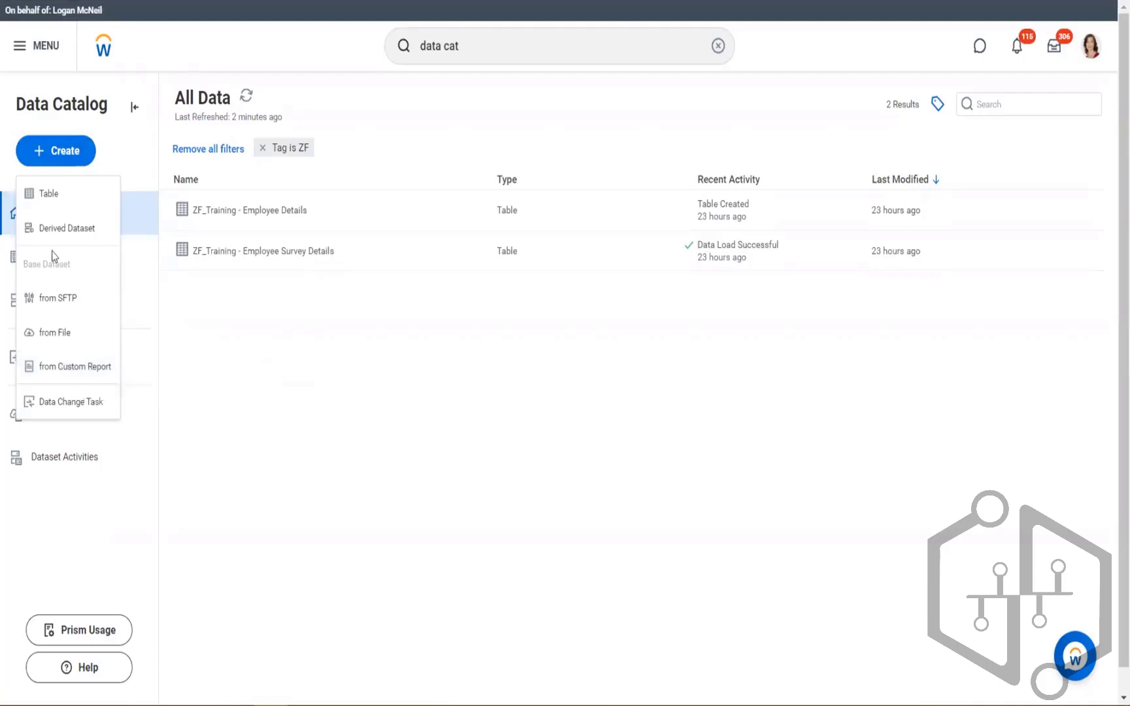
left_click(60, 368)
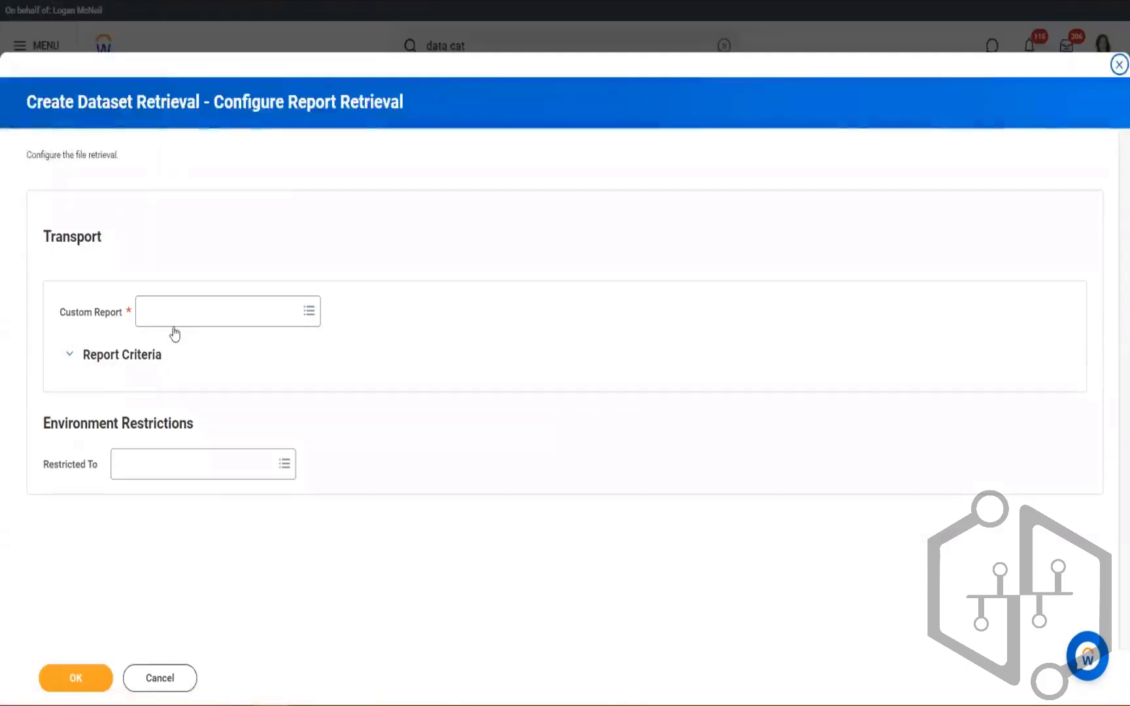
left_click(181, 319)
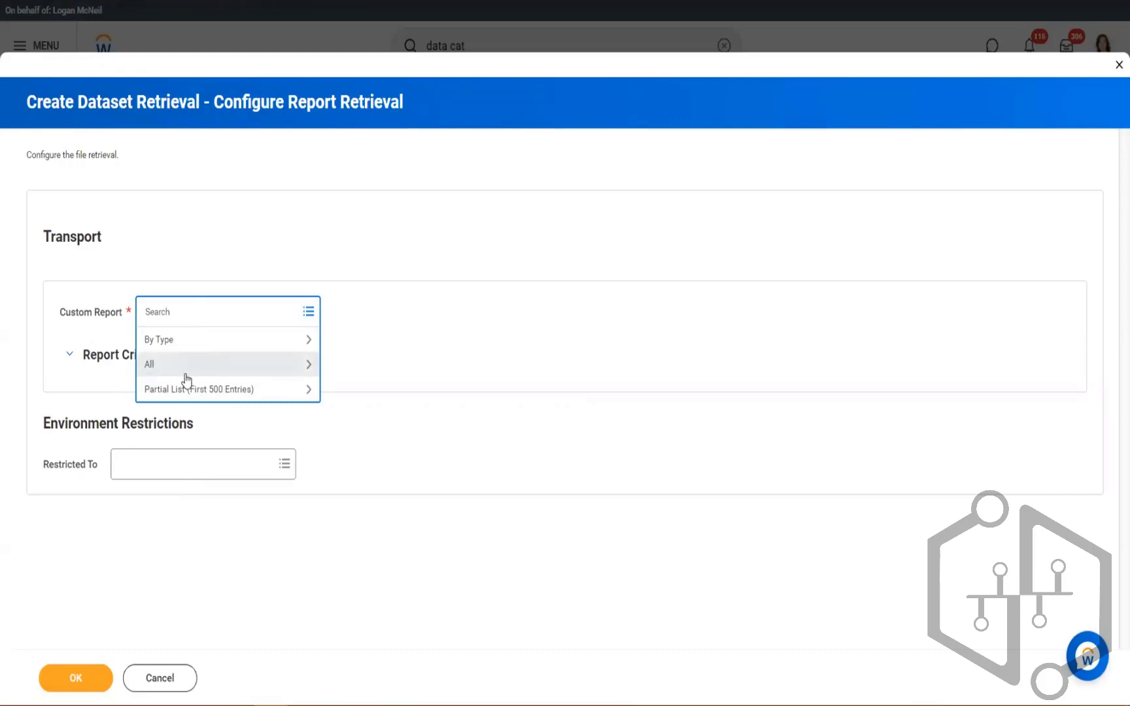
left_click(183, 371)
scroll(242, 542, "down", 5)
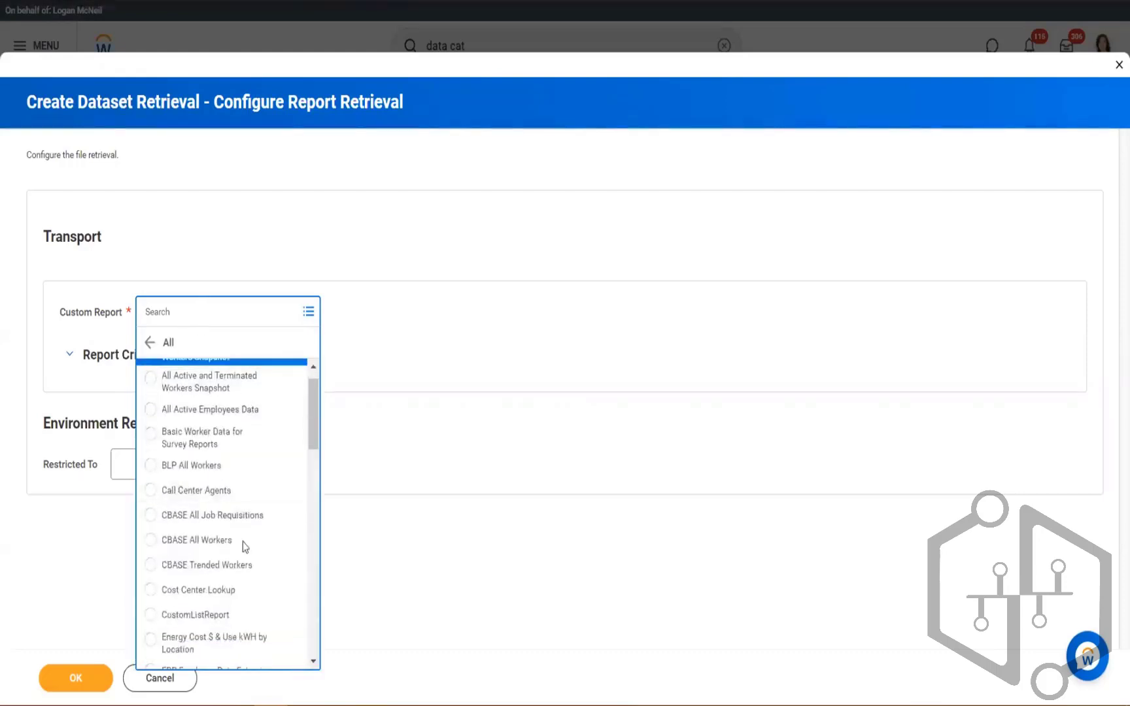
scroll(243, 540, "down", 10)
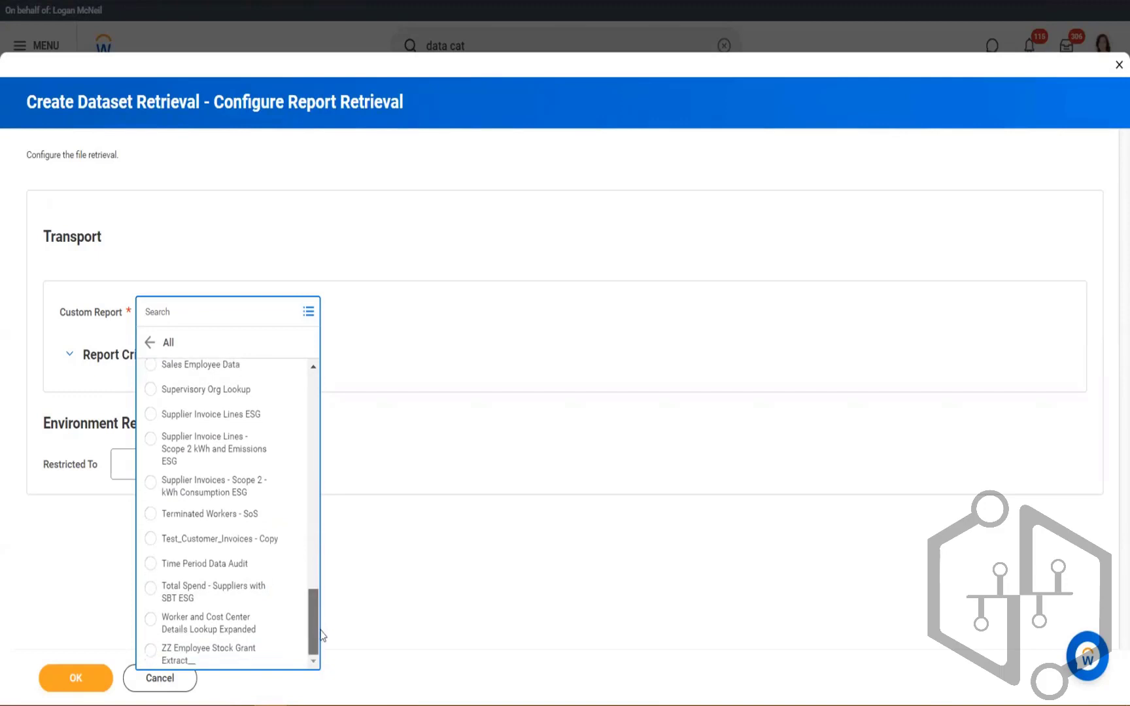
left_click(191, 654)
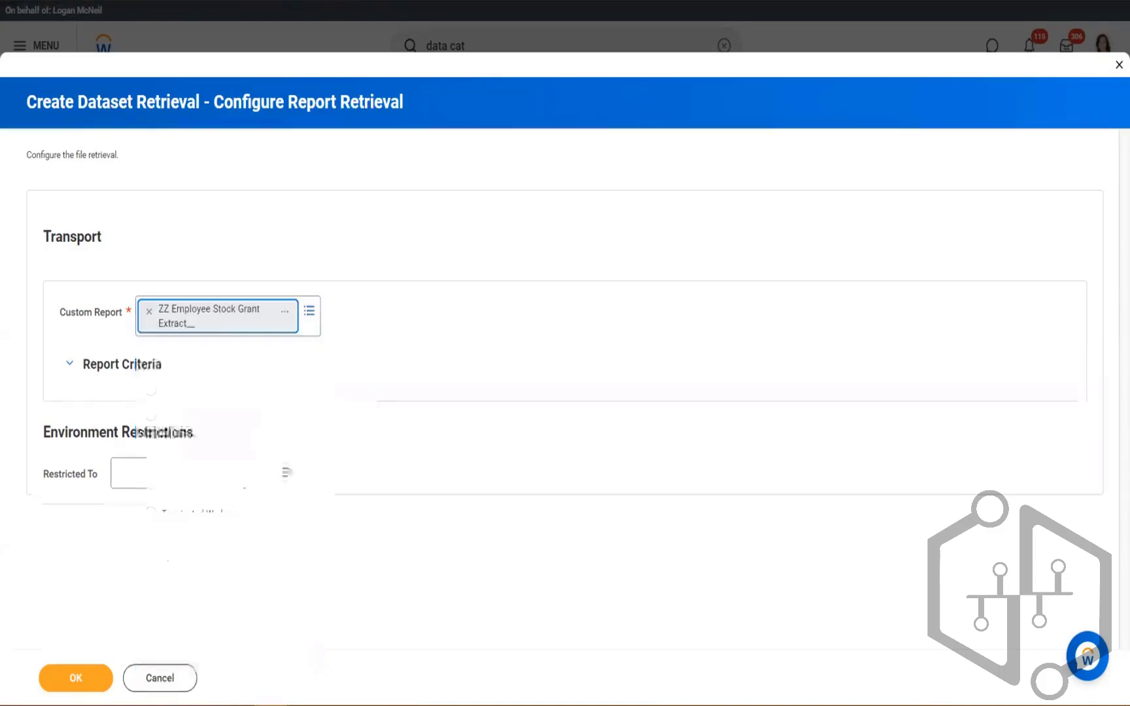
Examine the Report Criteria and Environment Restrictions sections of the report retrieval configuration.
scroll(340, 307, "down", 1)
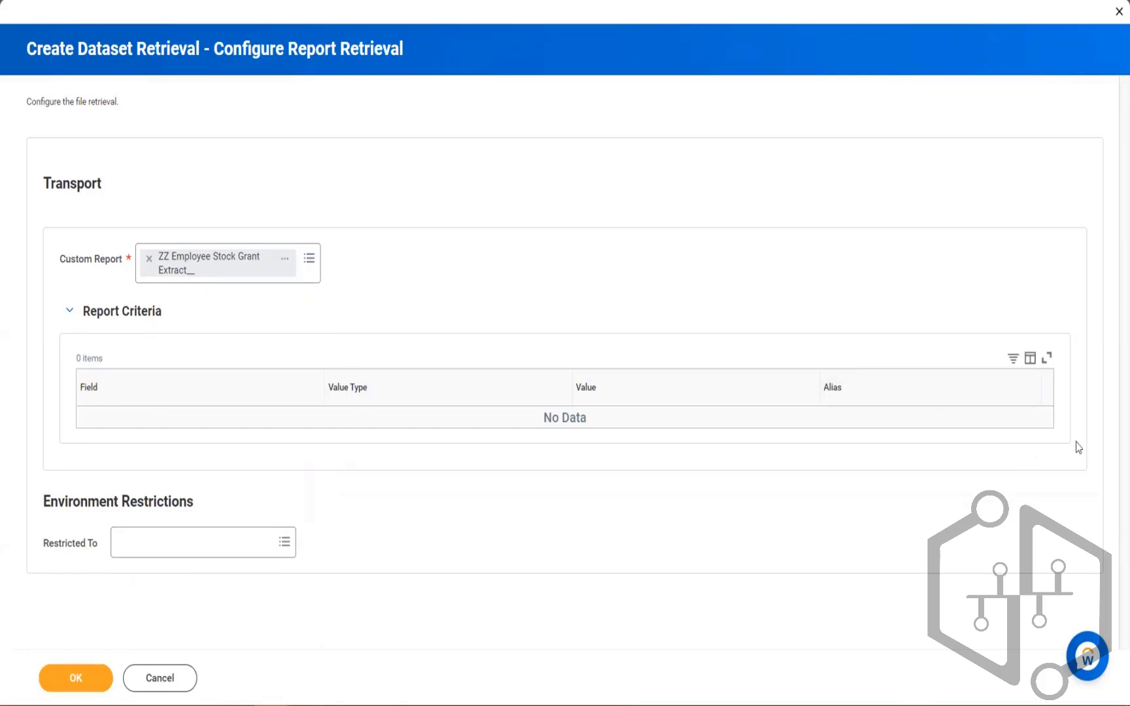
left_click_drag(1076, 442, 67, 320)
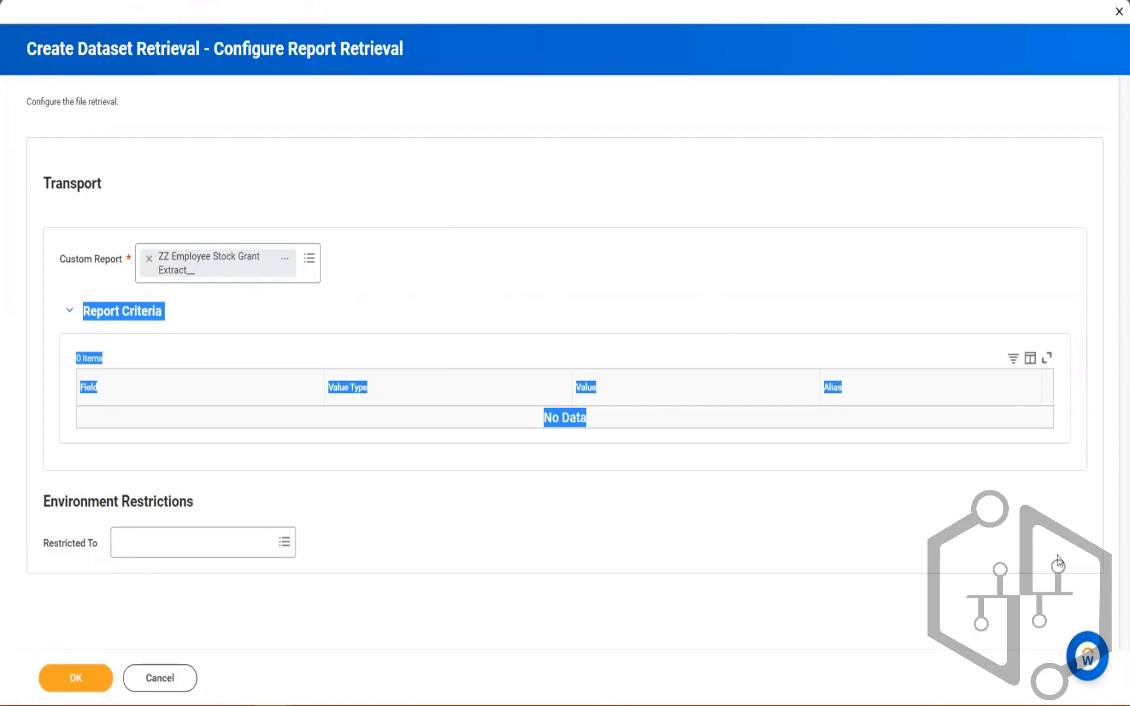
left_click_drag(1079, 481, 55, 231)
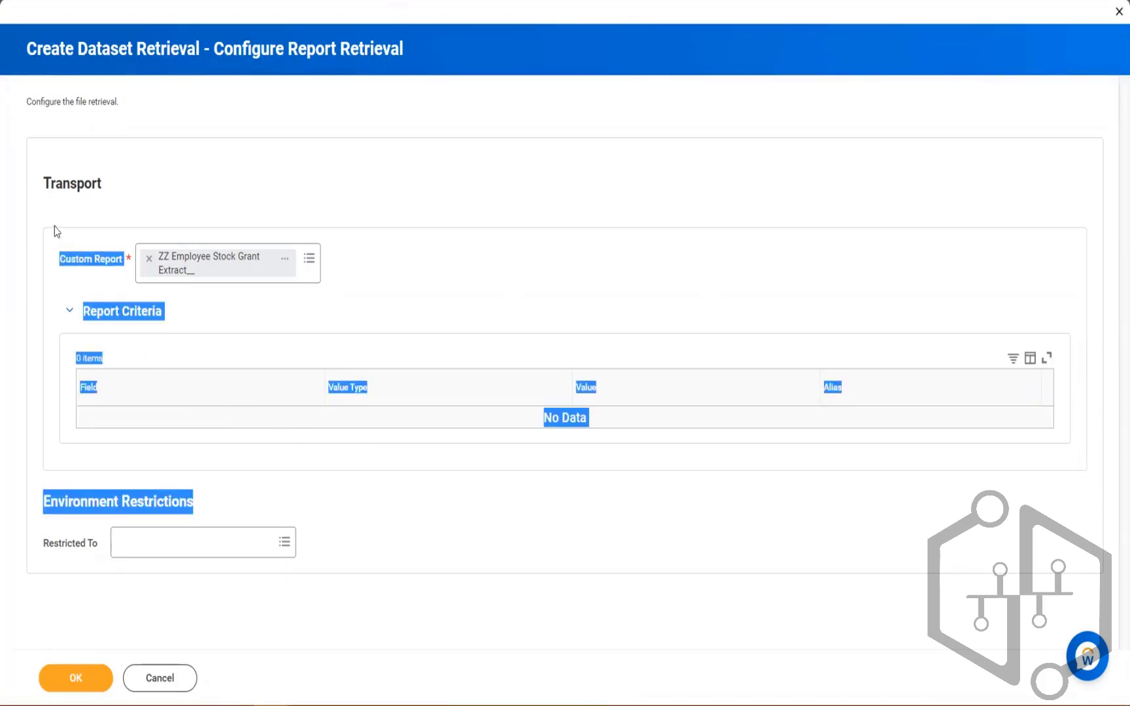
left_click(700, 501)
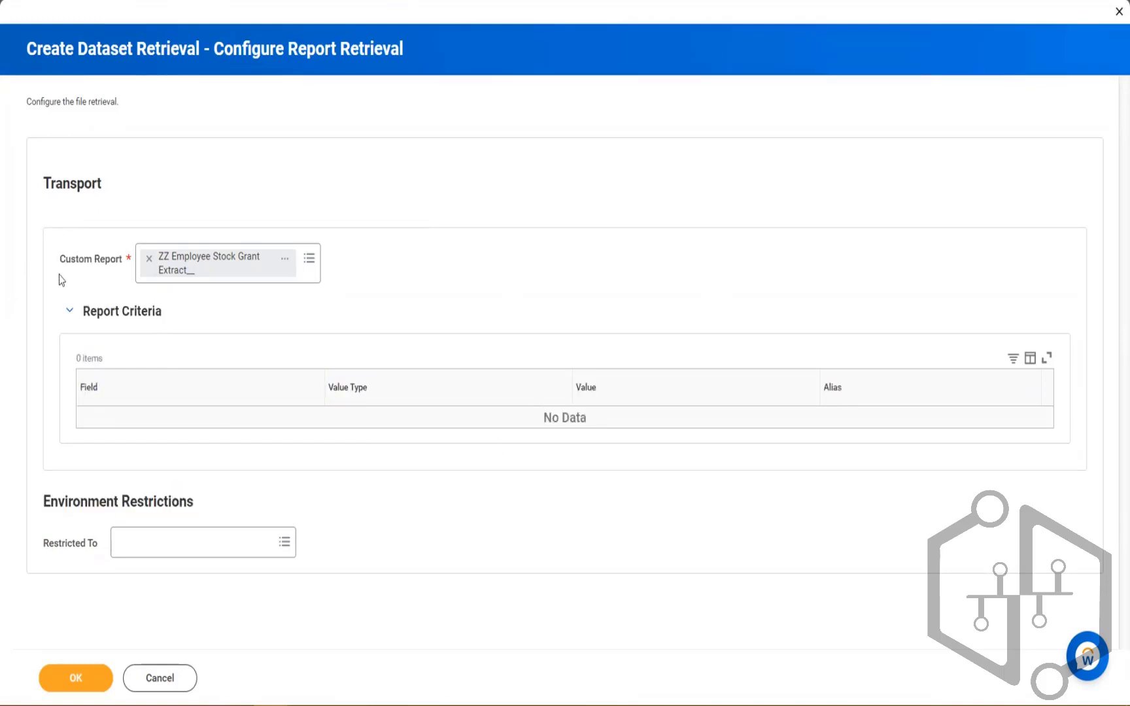
left_click_drag(171, 313, 90, 313)
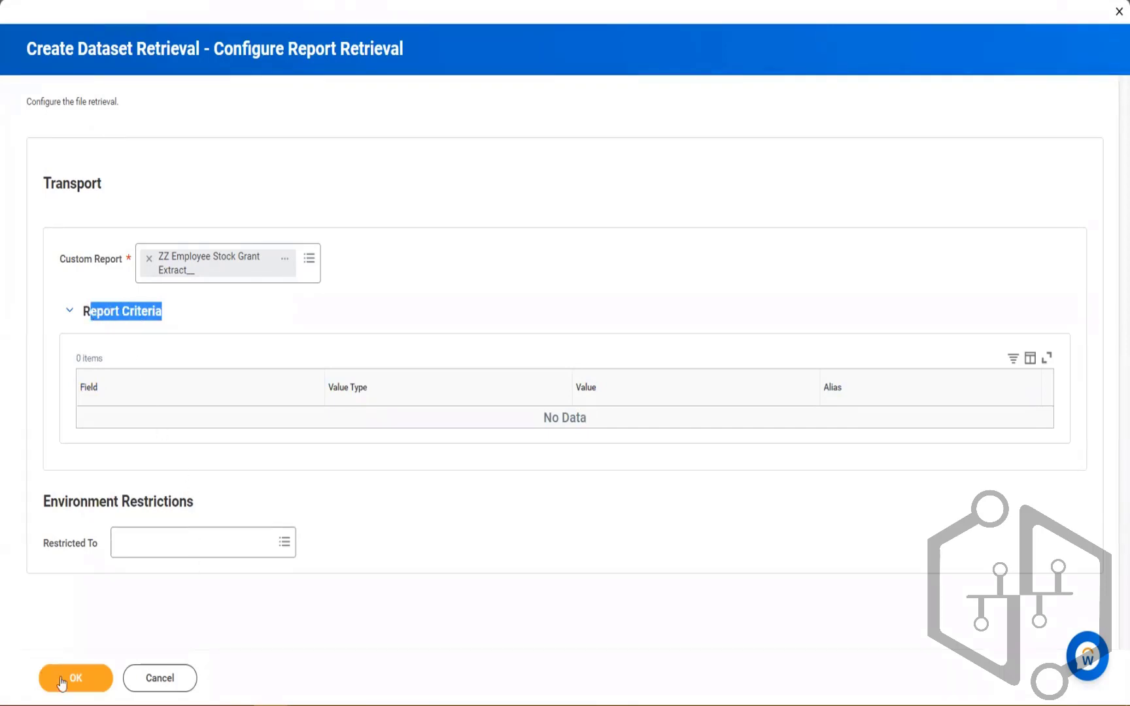
left_click_drag(44, 502, 200, 501)
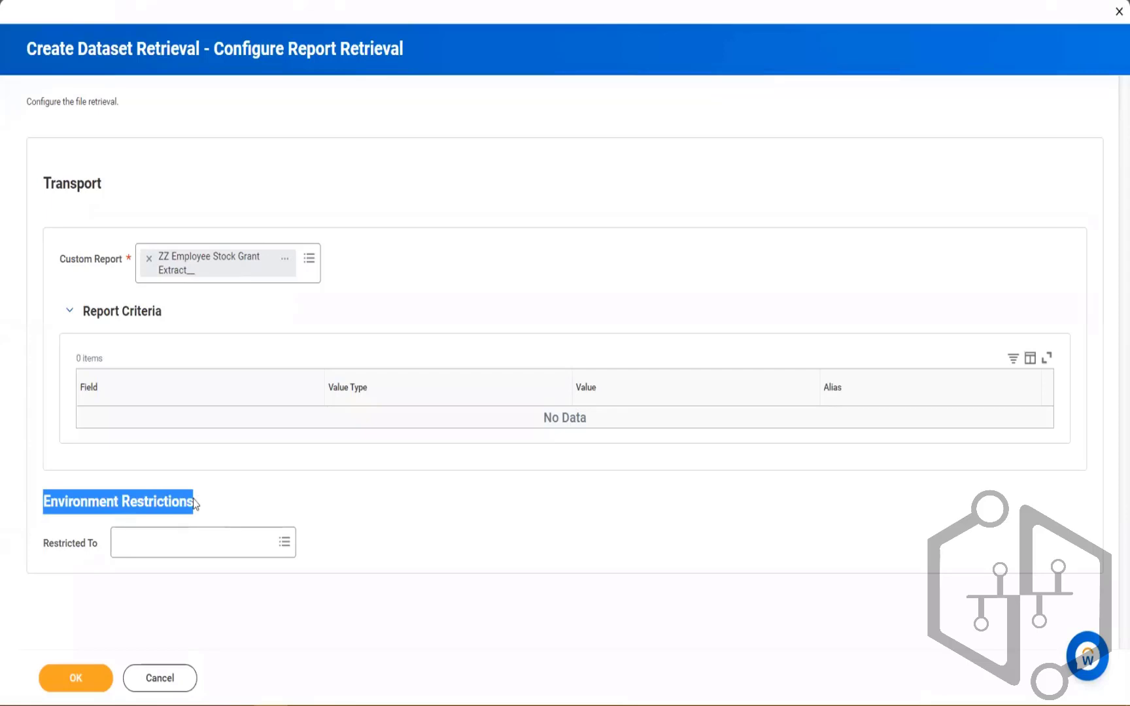
left_click_drag(44, 544, 87, 544)
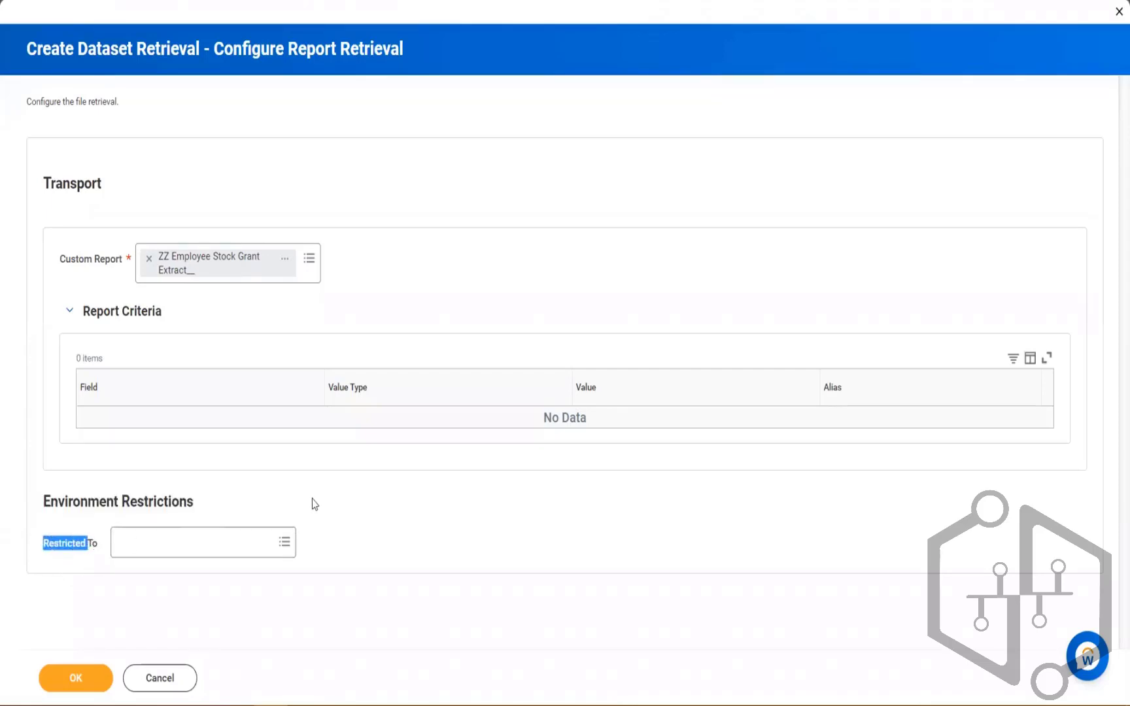
left_click(359, 558)
Restrict the dataset retrieval to the Implementation environment and review the restriction.
left_click(286, 542)
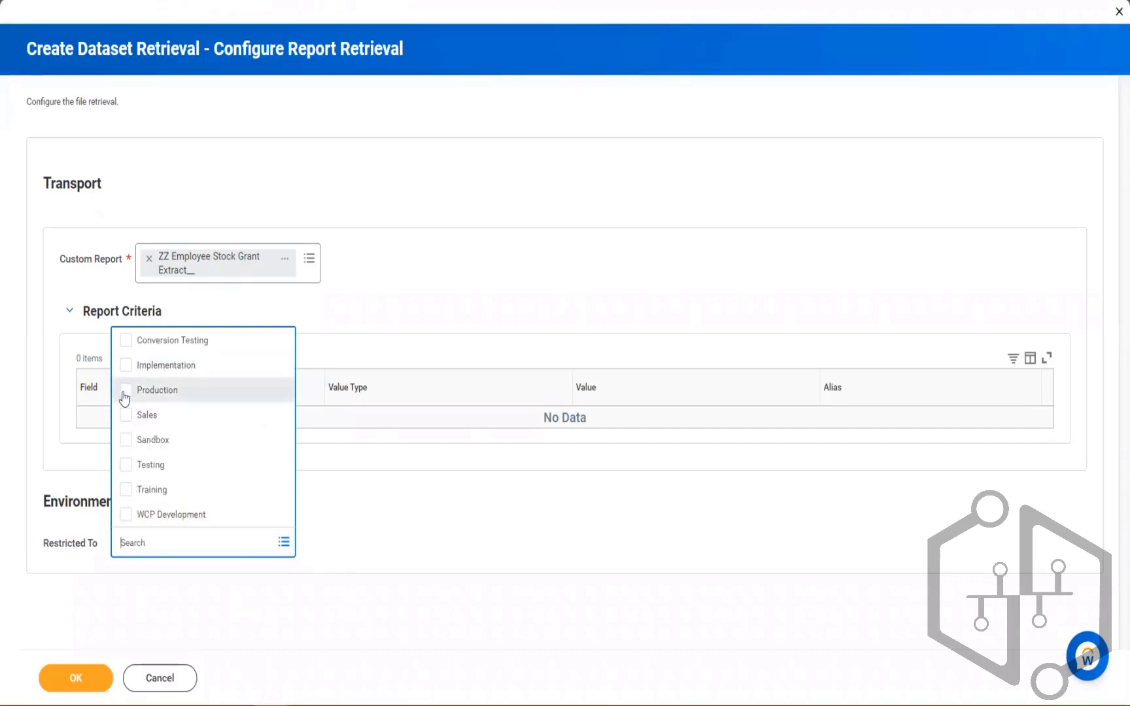
left_click(127, 366)
left_click(463, 533)
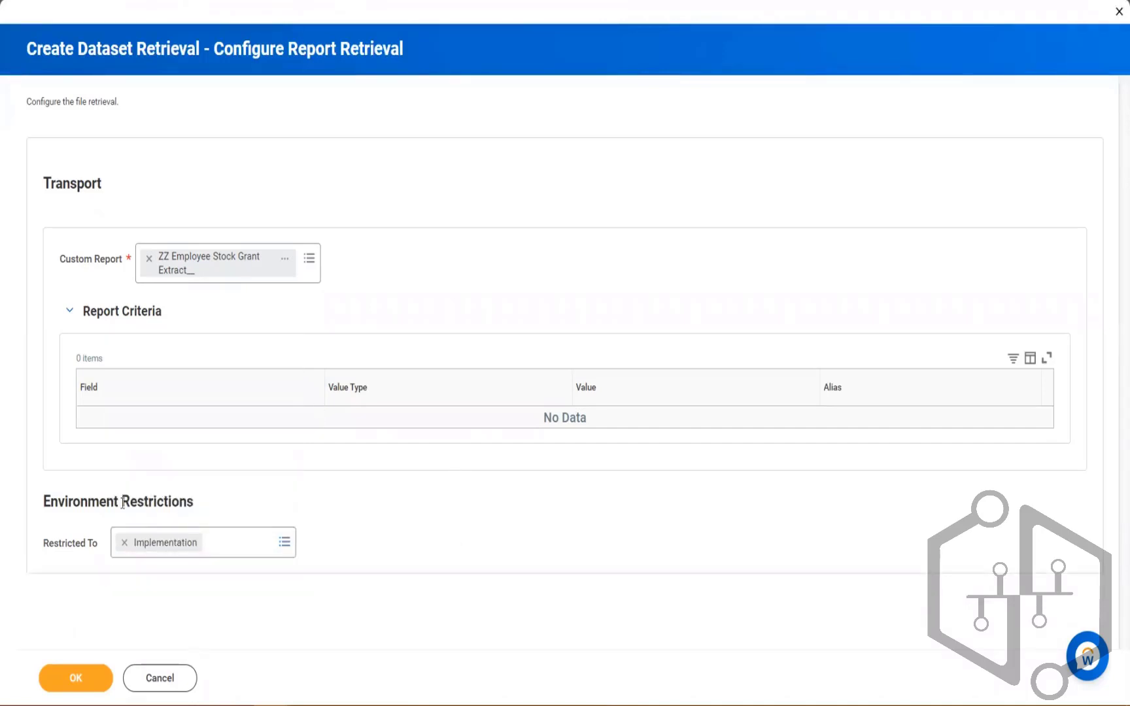
left_click_drag(300, 565, 19, 511)
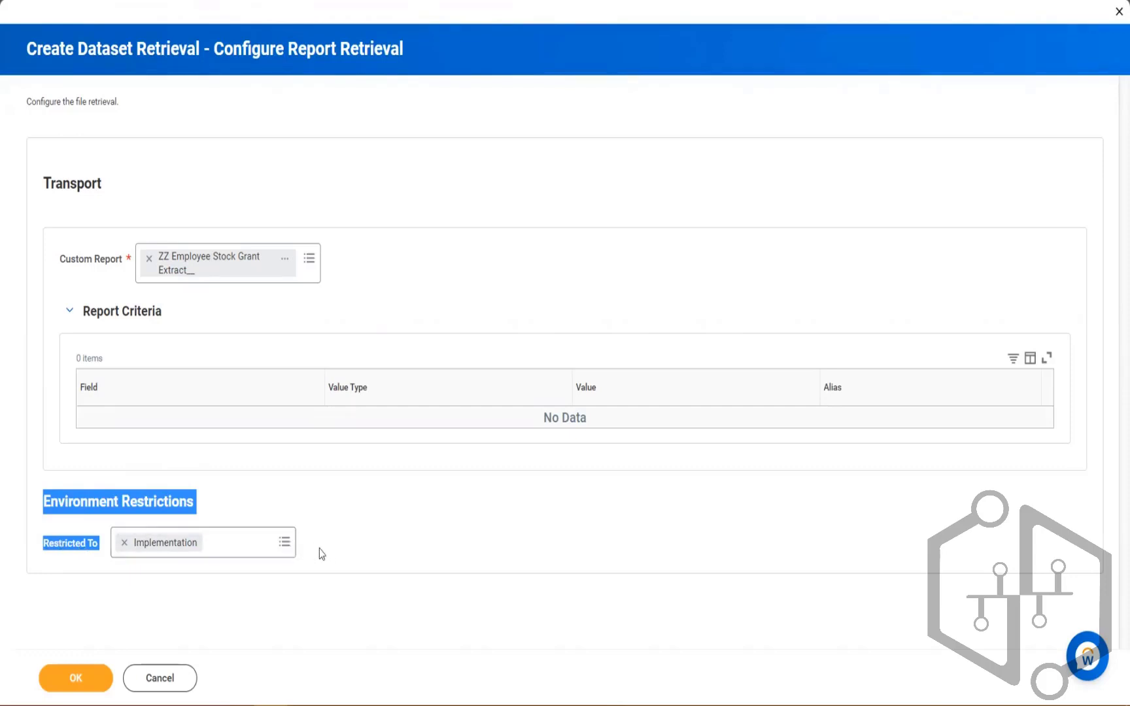
left_click(350, 553)
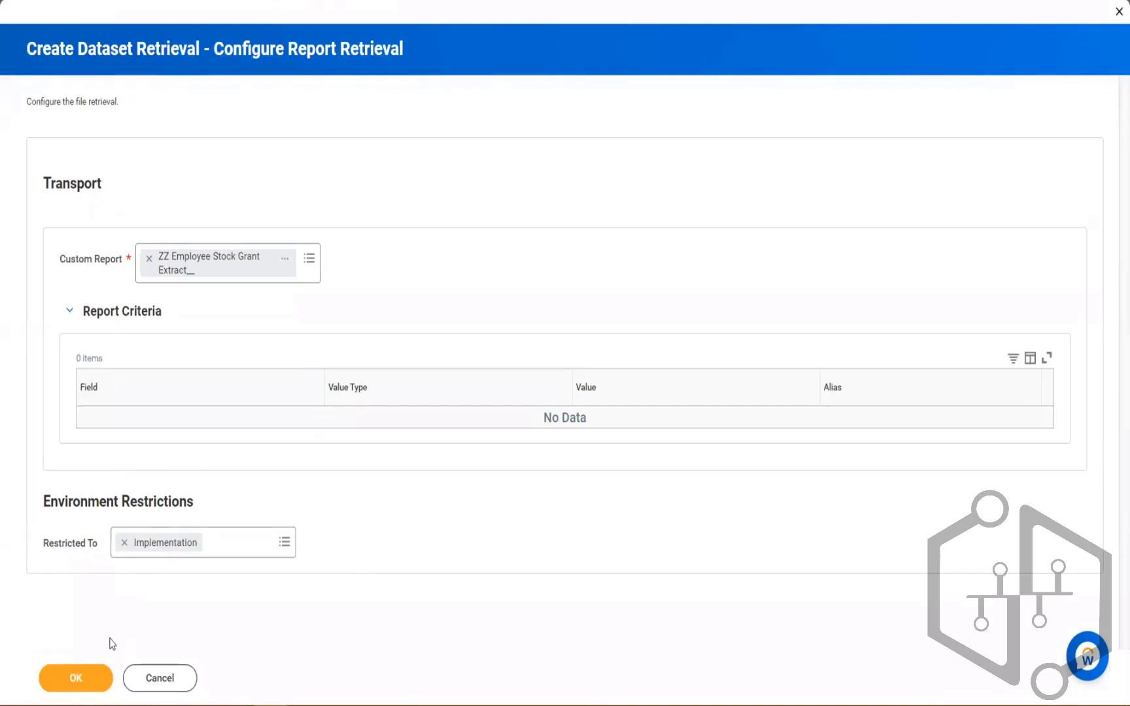
Remove the Implementation restriction and confirm the report retrieval configuration to continue to scheduling.
left_click(123, 542)
left_click(77, 676)
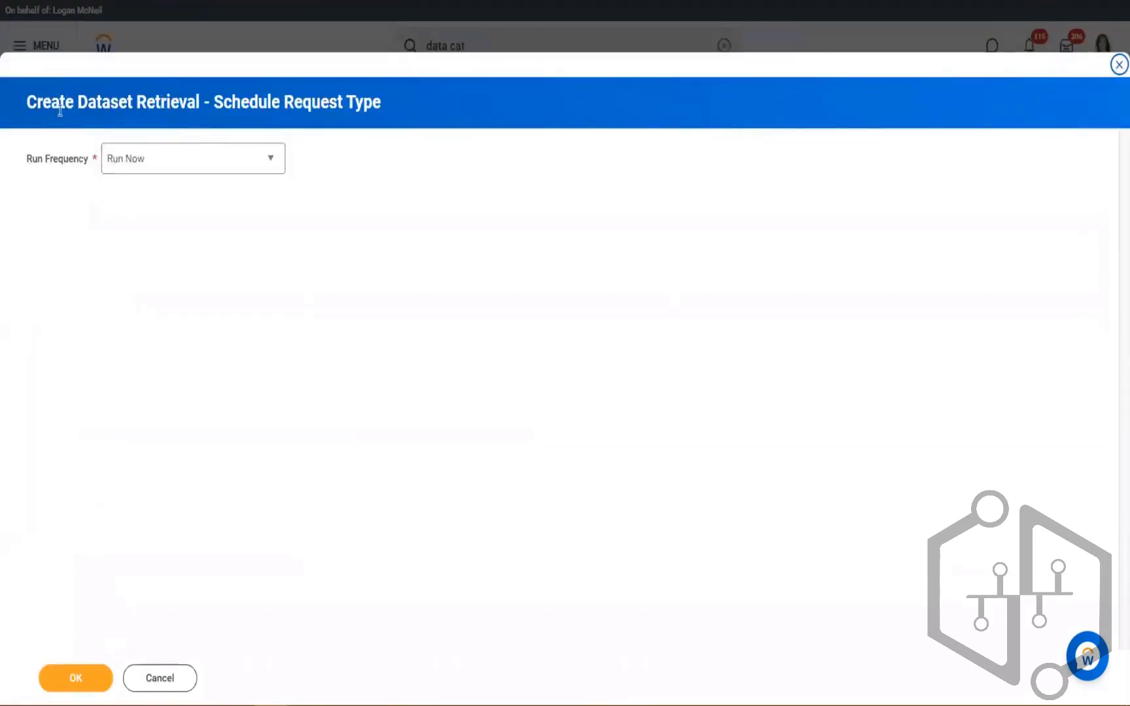
Examine the run frequency options for the dataset retrieval and try Run Once in the Future.
left_click_drag(38, 165, 65, 168)
left_click(265, 162)
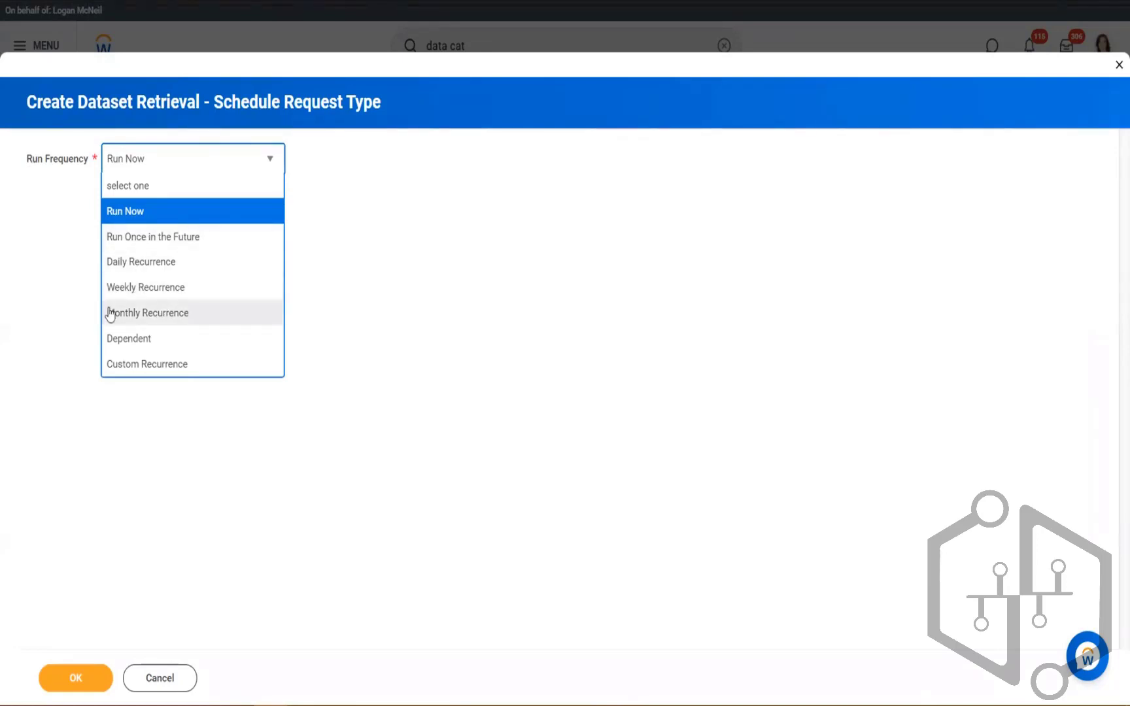
left_click(139, 211)
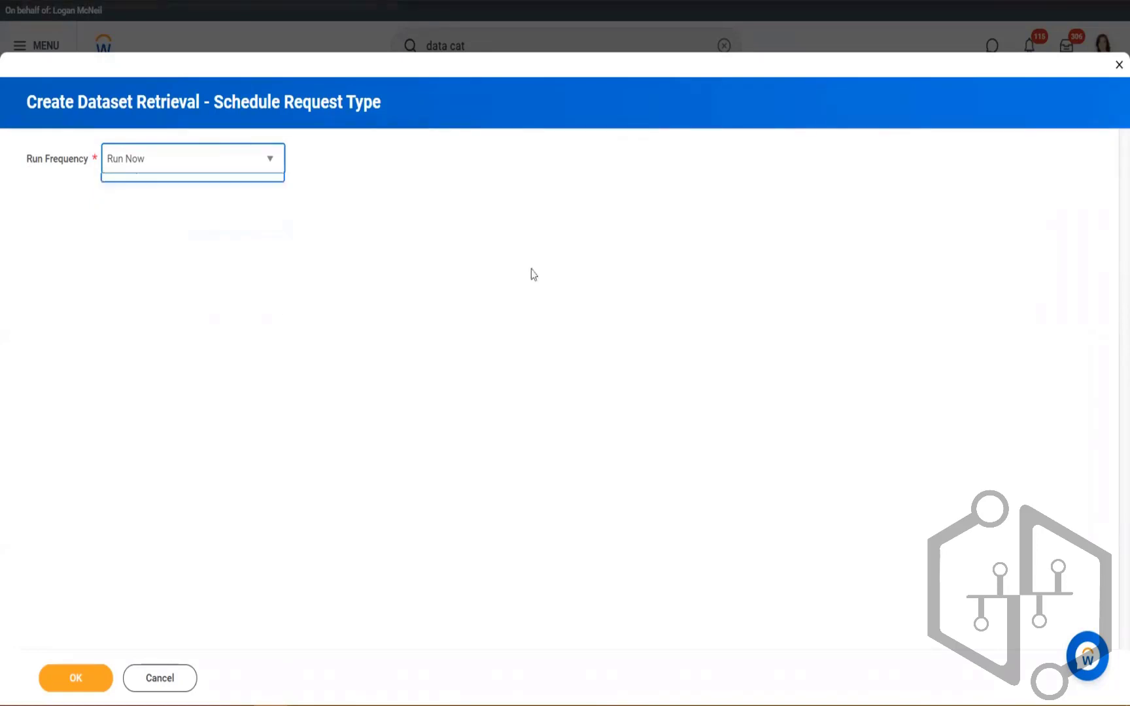
left_click_drag(40, 159, 58, 160)
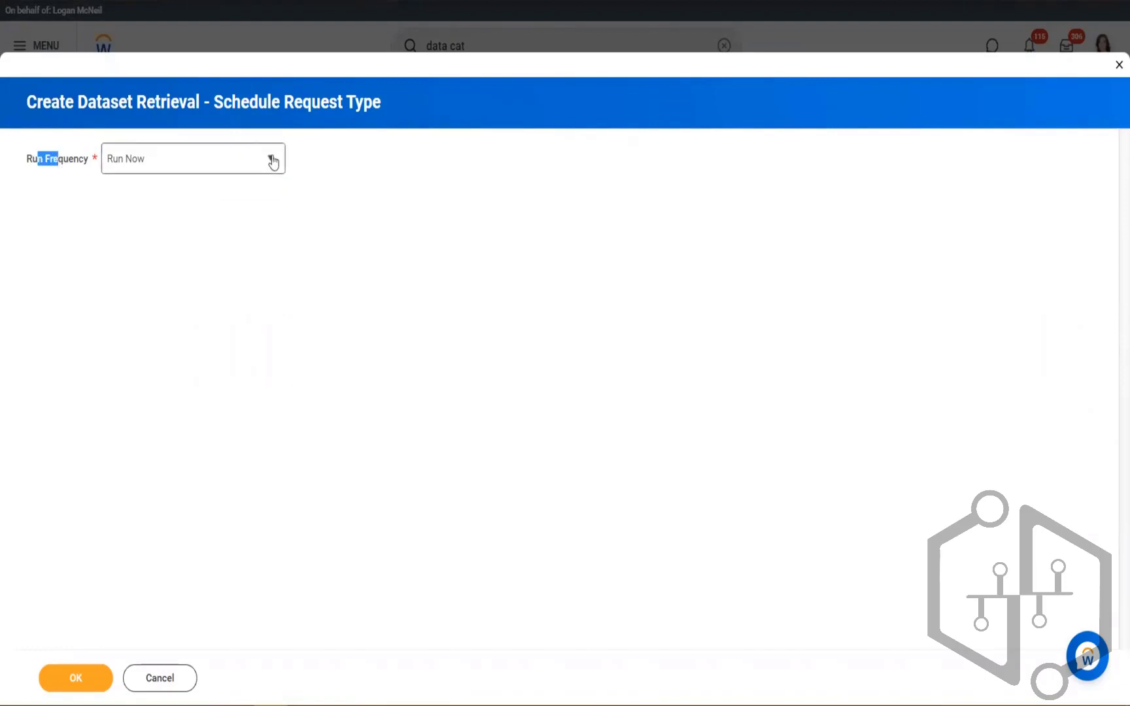
left_click(273, 162)
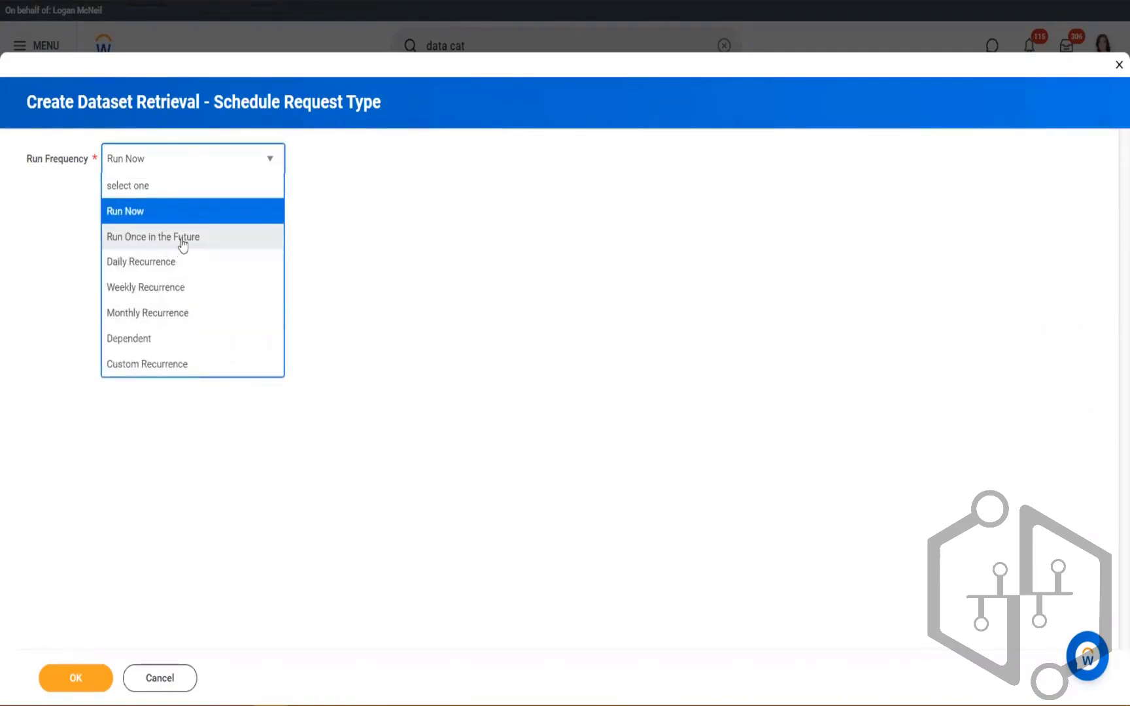
left_click(182, 242)
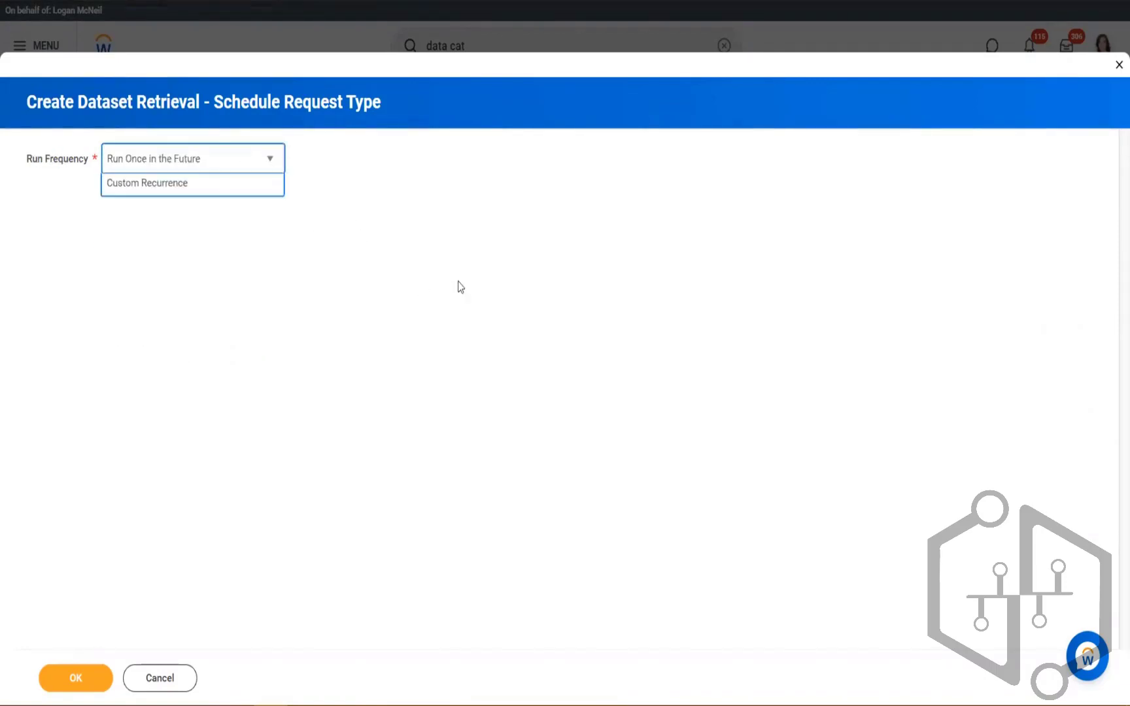
triple_click(47, 164)
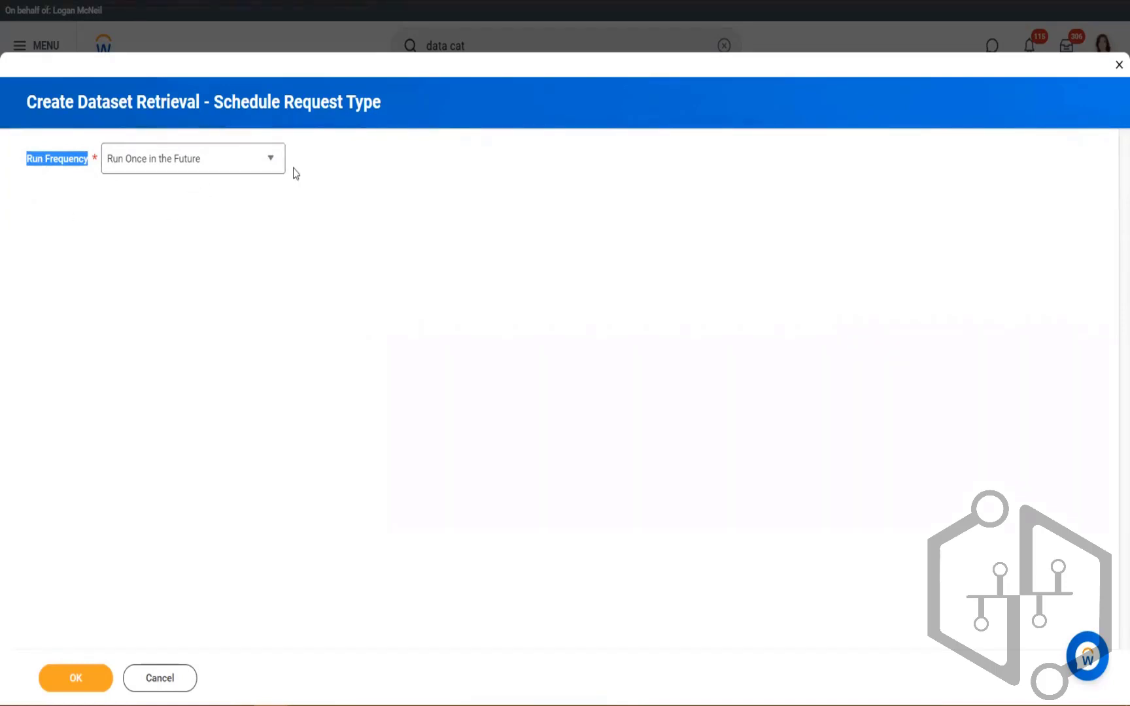
Set the retrieval's run frequency to Run Now and confirm the schedule request type.
left_click(249, 165)
left_click(106, 211)
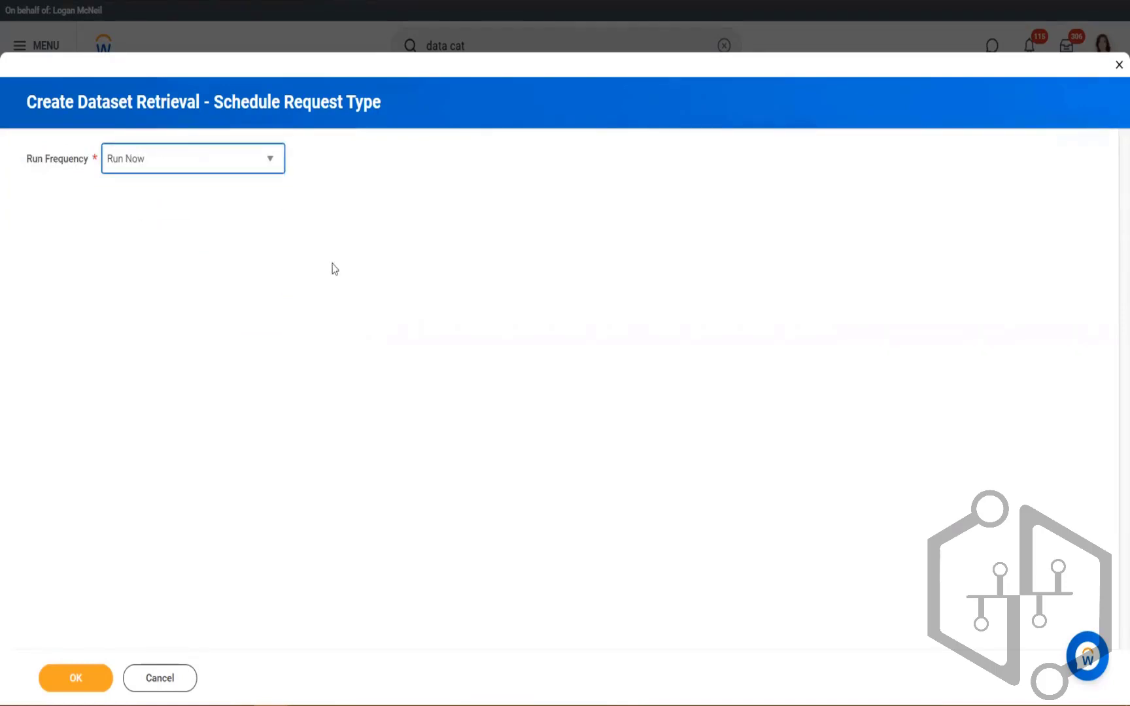
left_click(75, 682)
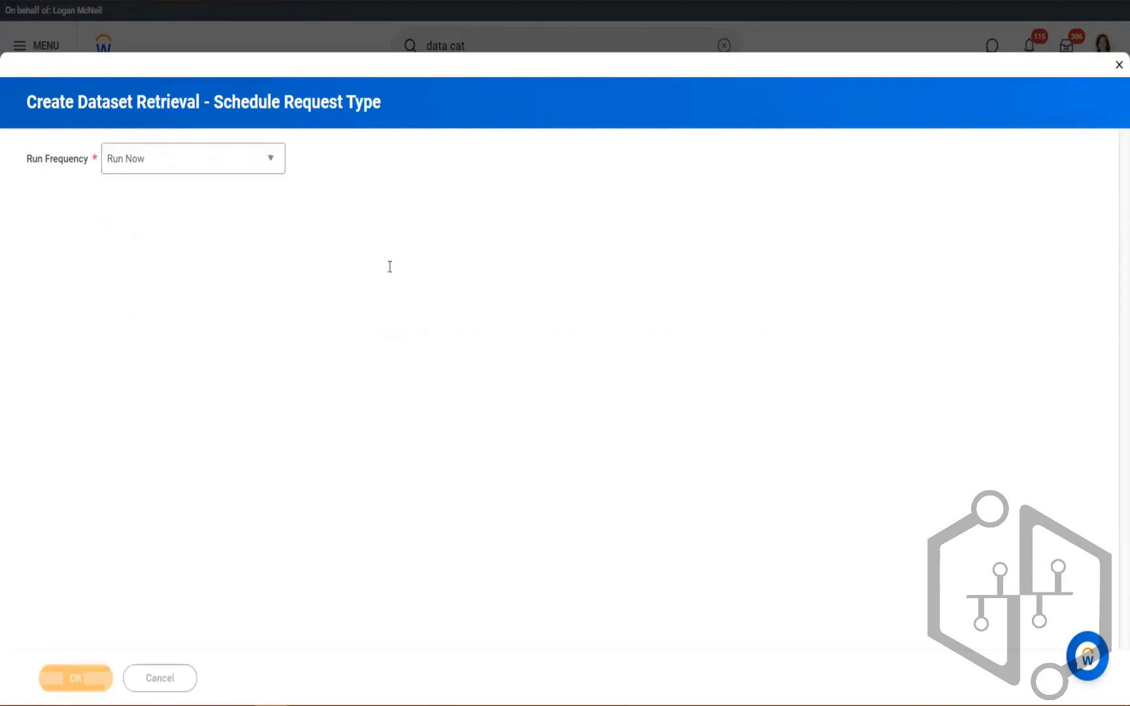
Name the dataset "ZF_Training - Employee Stock Details" and copy that name.
left_click(170, 153)
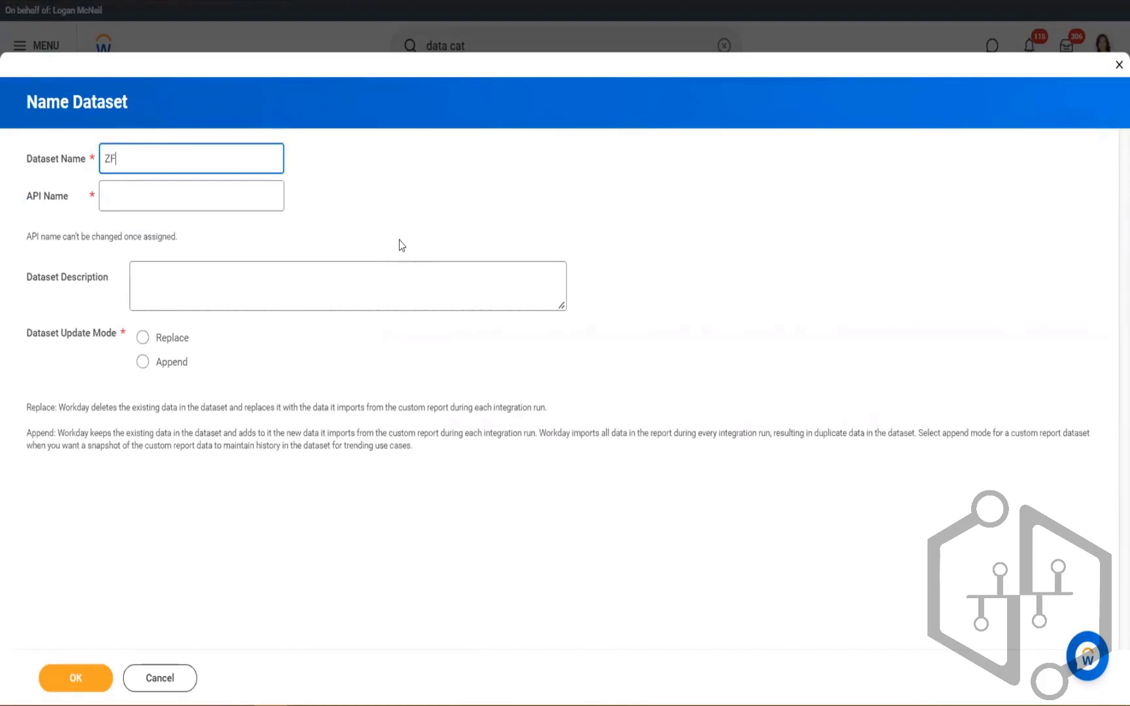
type("ZF_Training - Employee Stock Details")
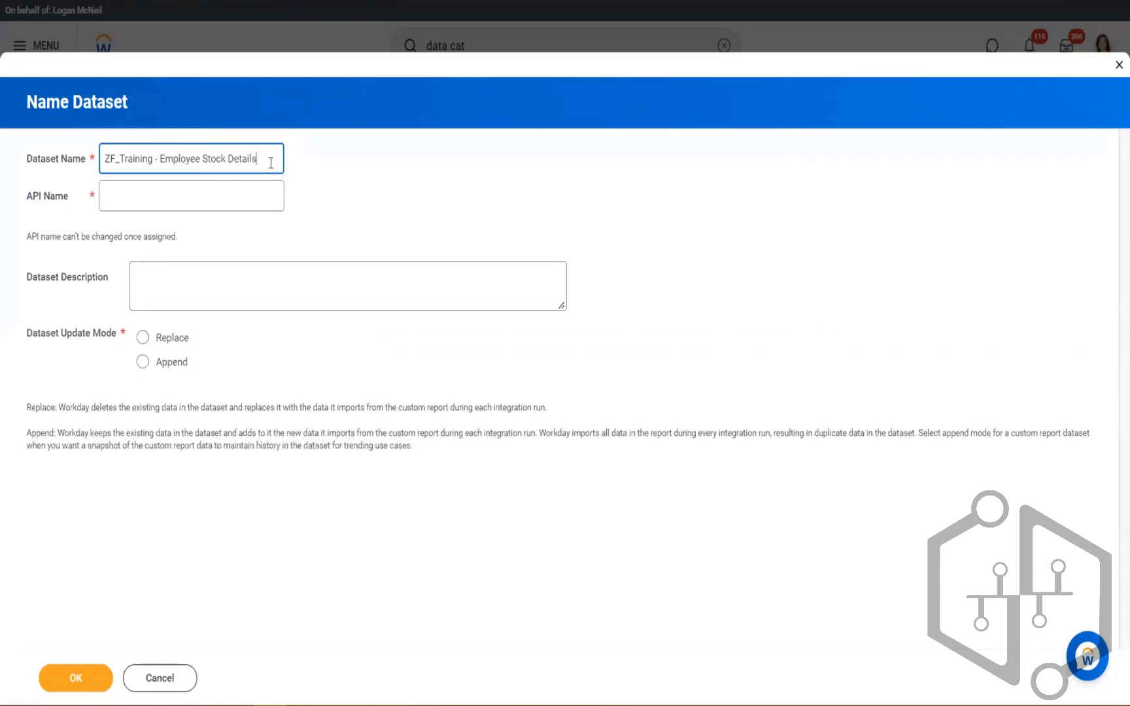
left_click_drag(270, 160, 96, 159)
key("ctrl+c")
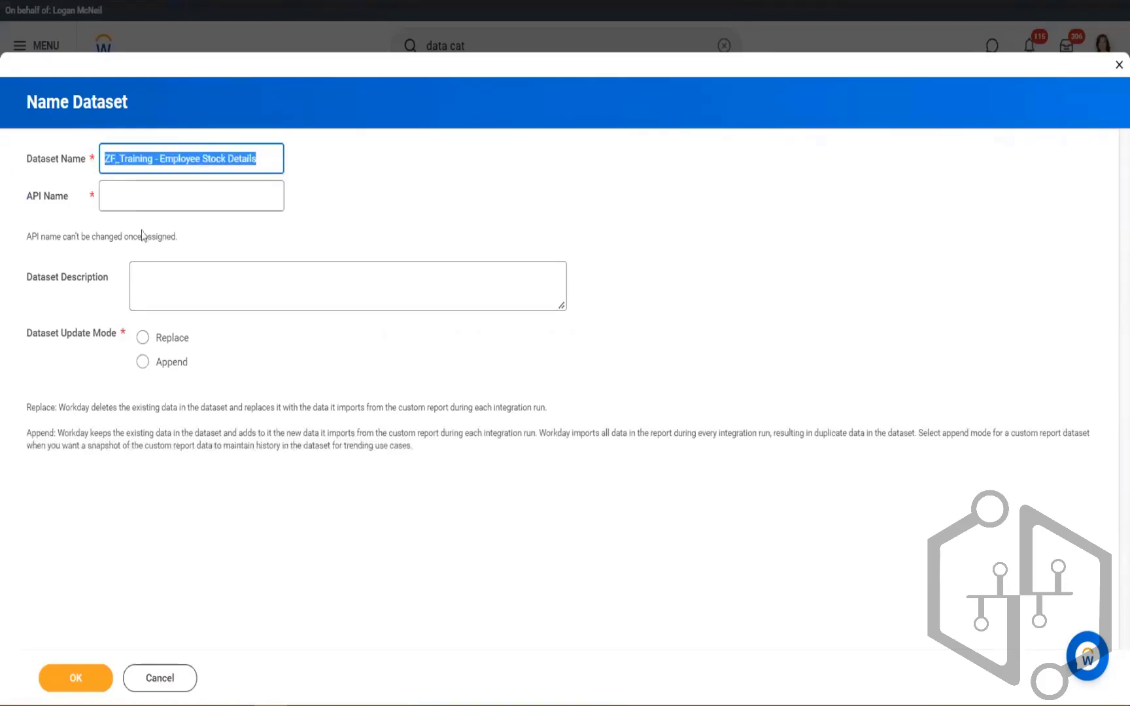
Set the dataset's API name to zf_training_employee_stock_details, based on the copied dataset name.
left_click(143, 198)
key("ctrl+v")
key("ctrl+v")
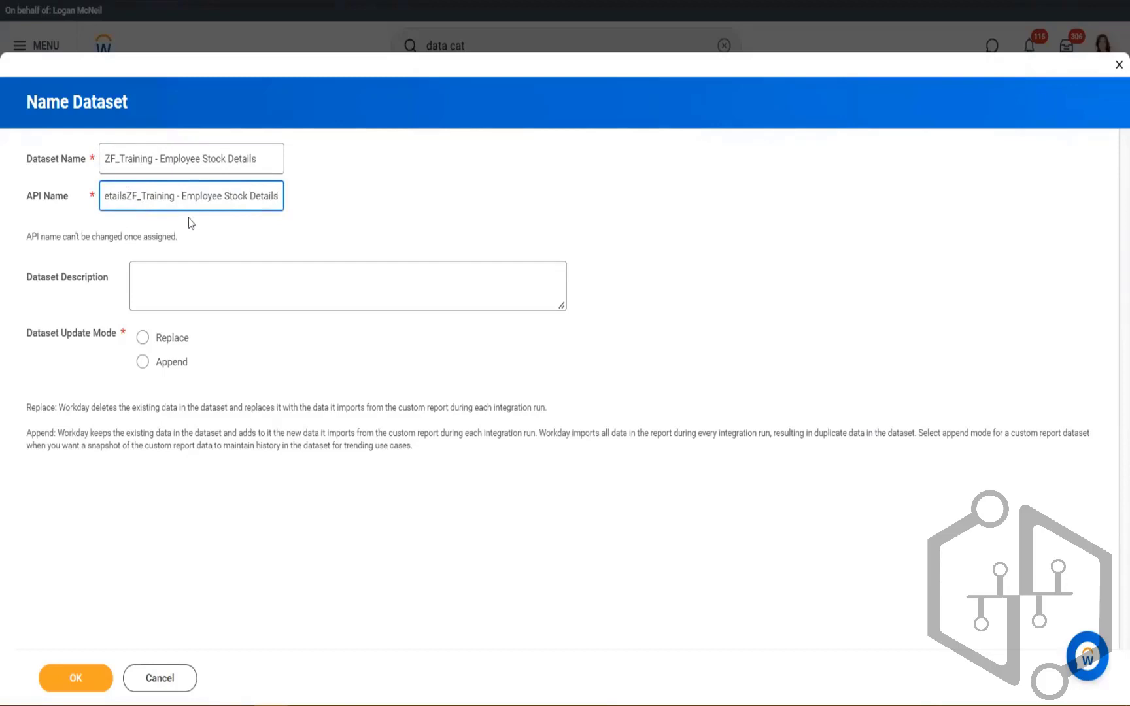
key("BackSpace")
key("BackSpace")
key("BackSpace")
key("BackSpace")
key("BackSpace")
key("BackSpace")
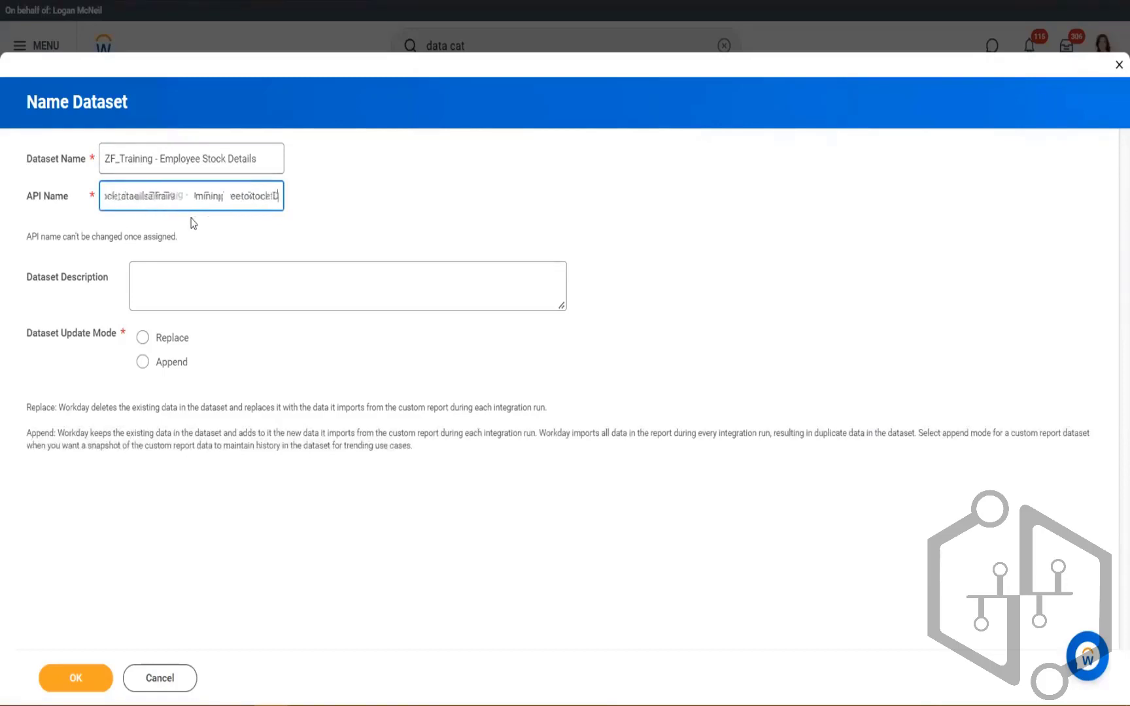
key("BackSpace")
key("BackSpace")
key("BackSpace")
key("BackSpace")
key("BackSpace")
key("BackSpace")
key("BackSpace")
key("BackSpace")
key("BackSpace")
key("BackSpace")
key("BackSpace")
key("BackSpace")
key("BackSpace")
key("BackSpace")
key("BackSpace")
key("BackSpace")
key("BackSpace")
key("BackSpace")
key("BackSpace")
key("BackSpace")
key("BackSpace")
key("BackSpace")
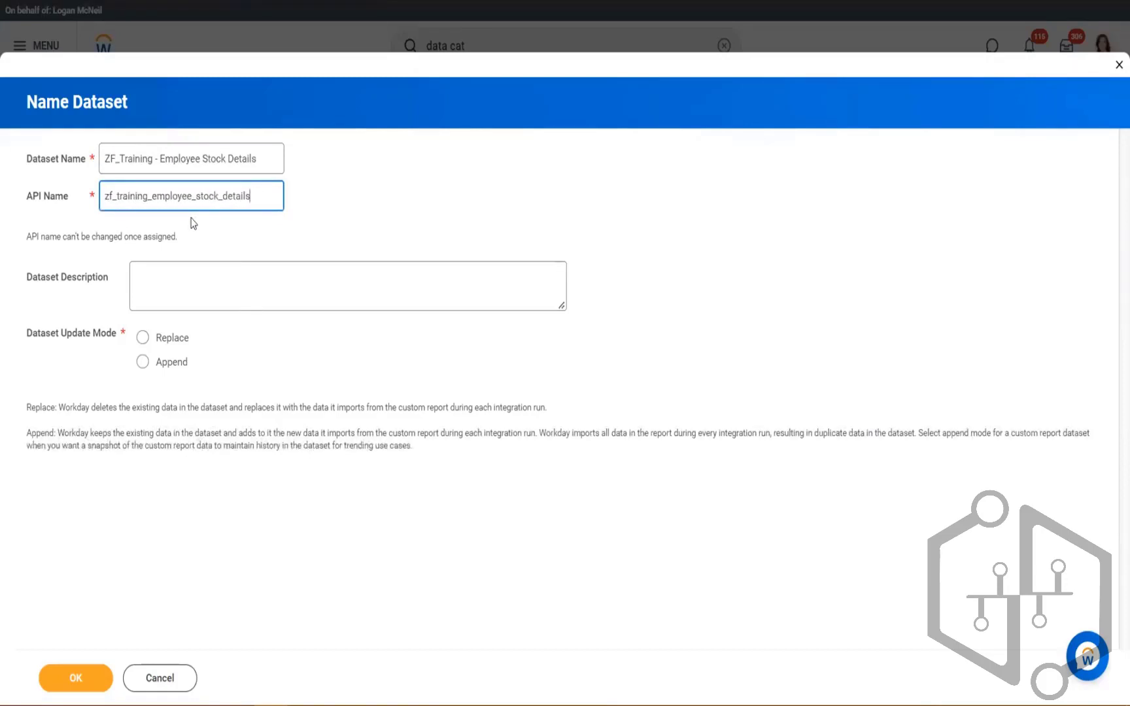
key("Tab")
left_click(476, 198)
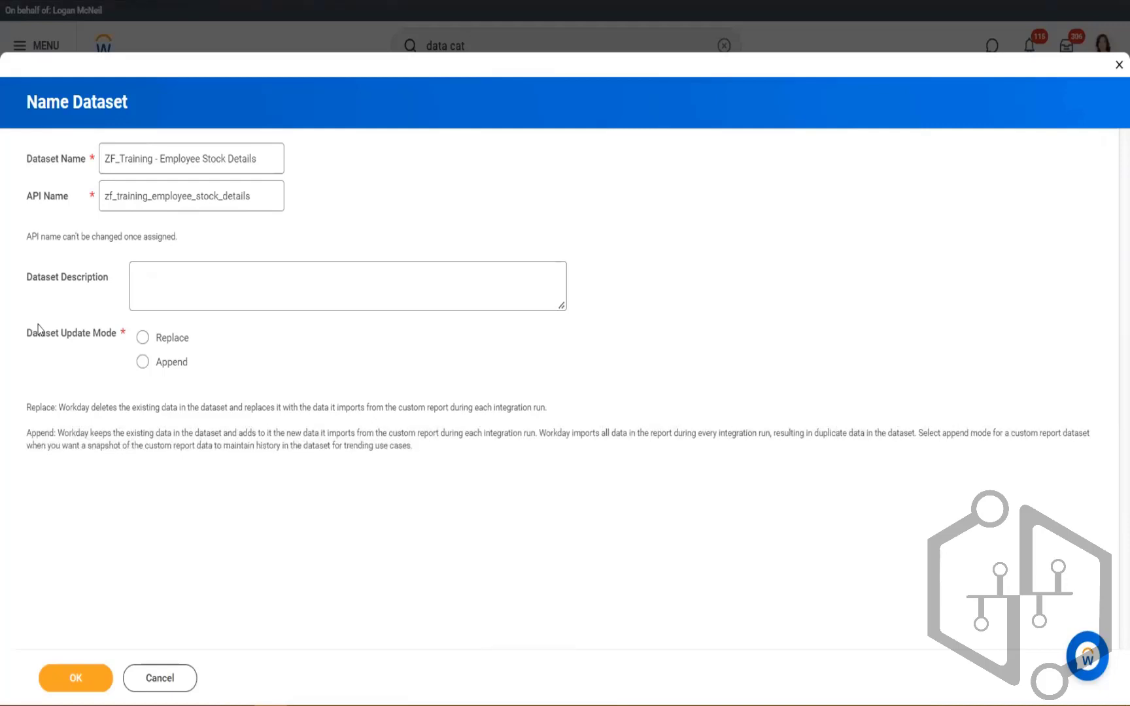
Examine the explanations of the Replace and Append dataset update modes.
left_click_drag(86, 408, 556, 418)
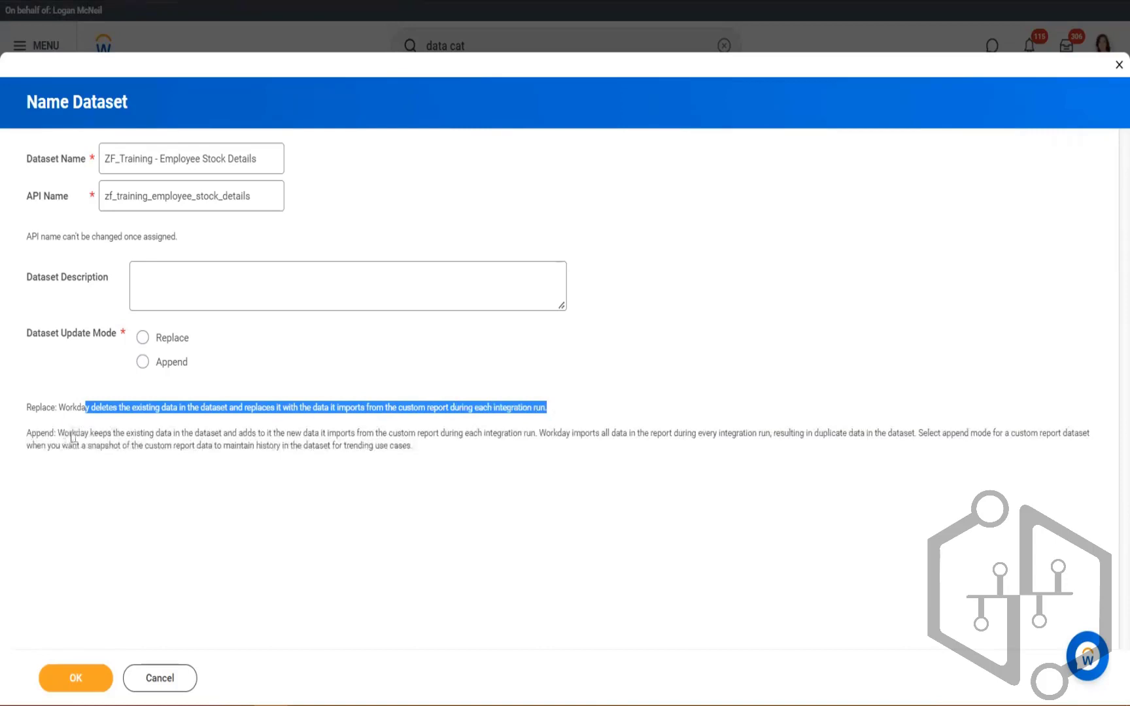
left_click_drag(65, 433, 536, 435)
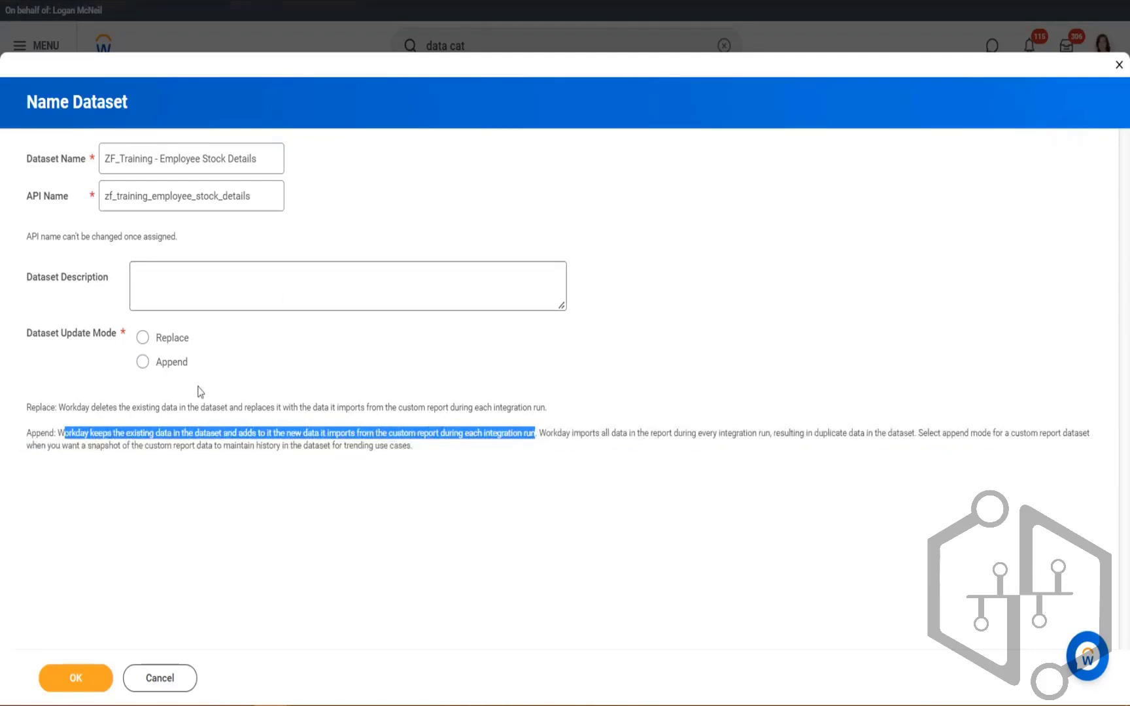
left_click(231, 347)
left_click_drag(188, 360, 158, 341)
left_click(316, 334)
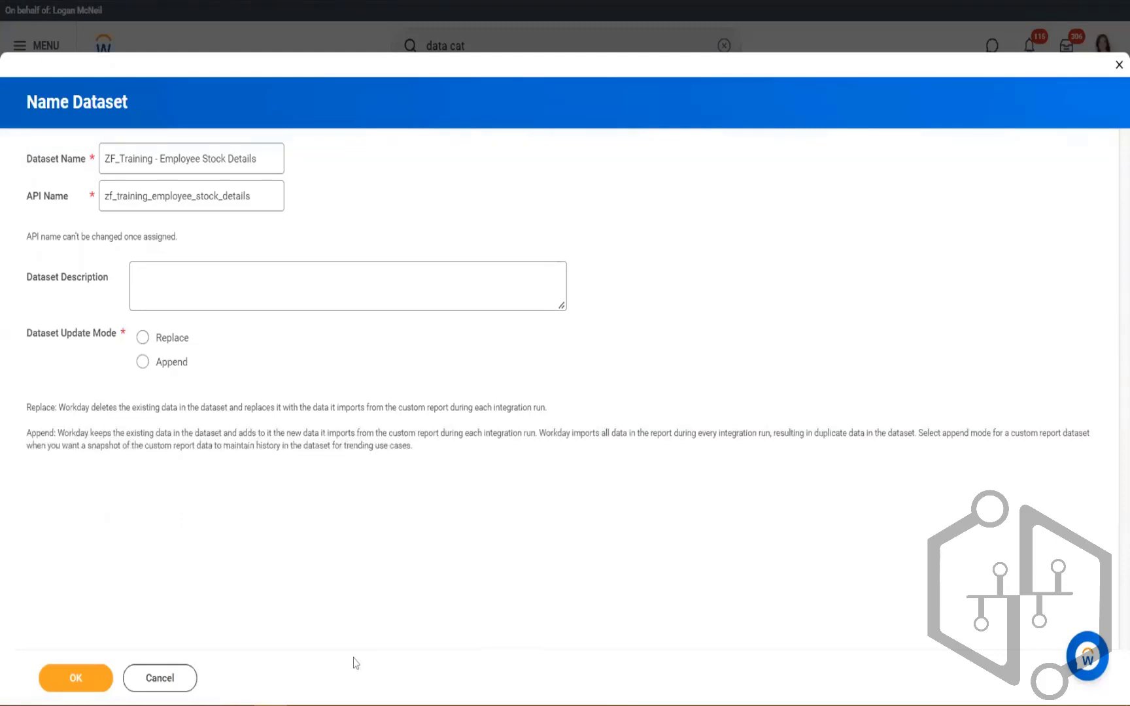
Switch to the PA.xlsx workbook in Excel, resize columns B and C, and enter "Trending Reporting - Append" in cell C2.
mouse_move(382, 704)
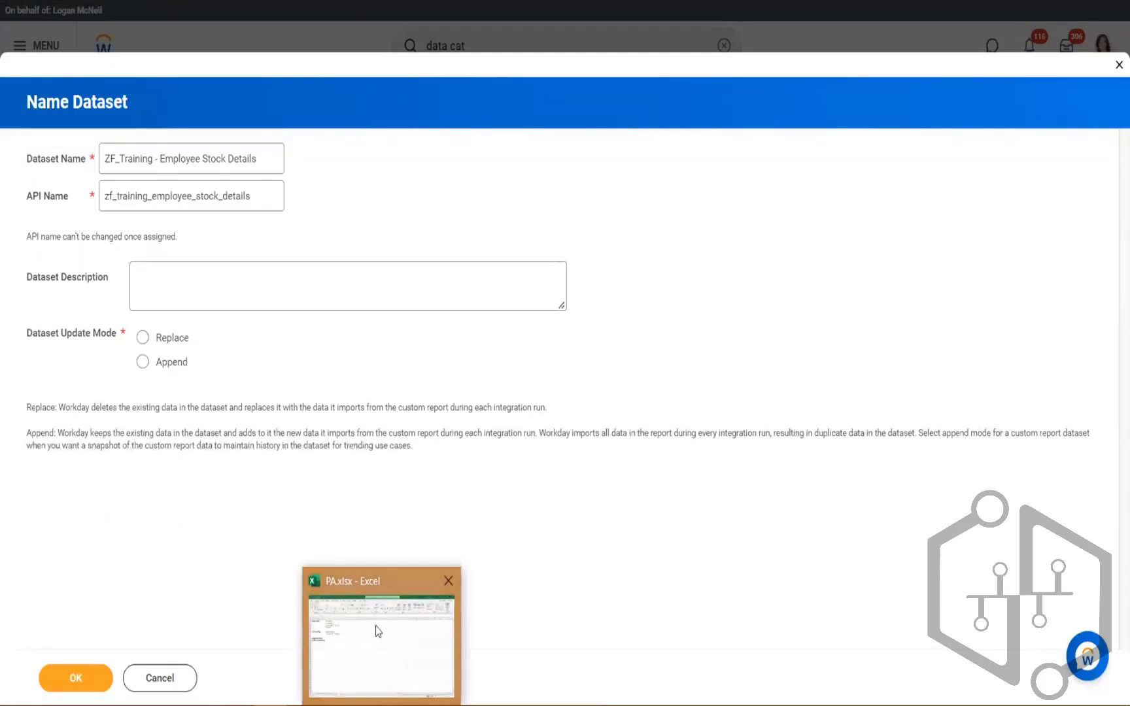
left_click(376, 625)
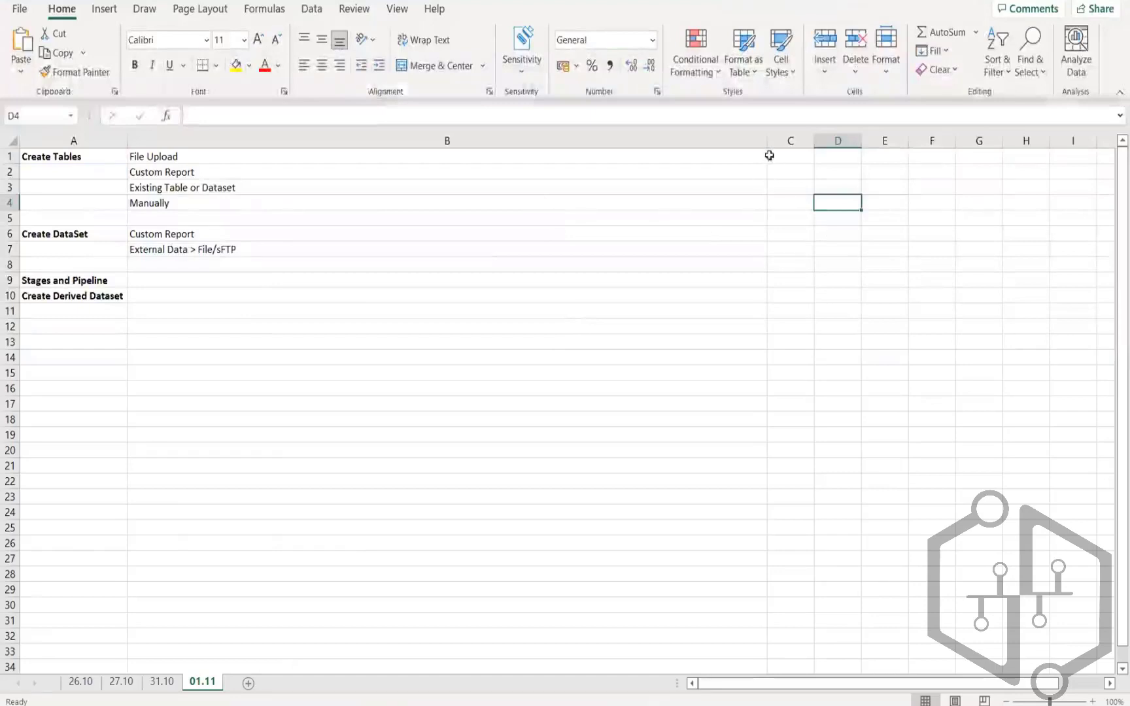
left_click_drag(762, 143, 827, 175)
left_click(648, 169)
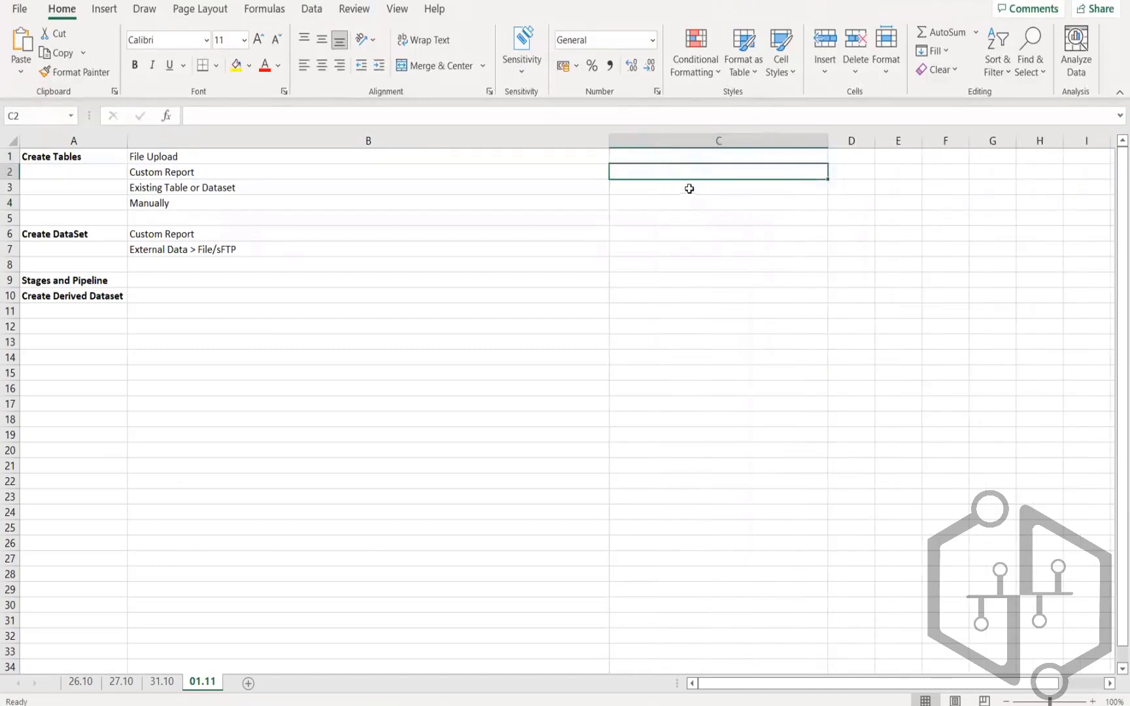
type("Trend")
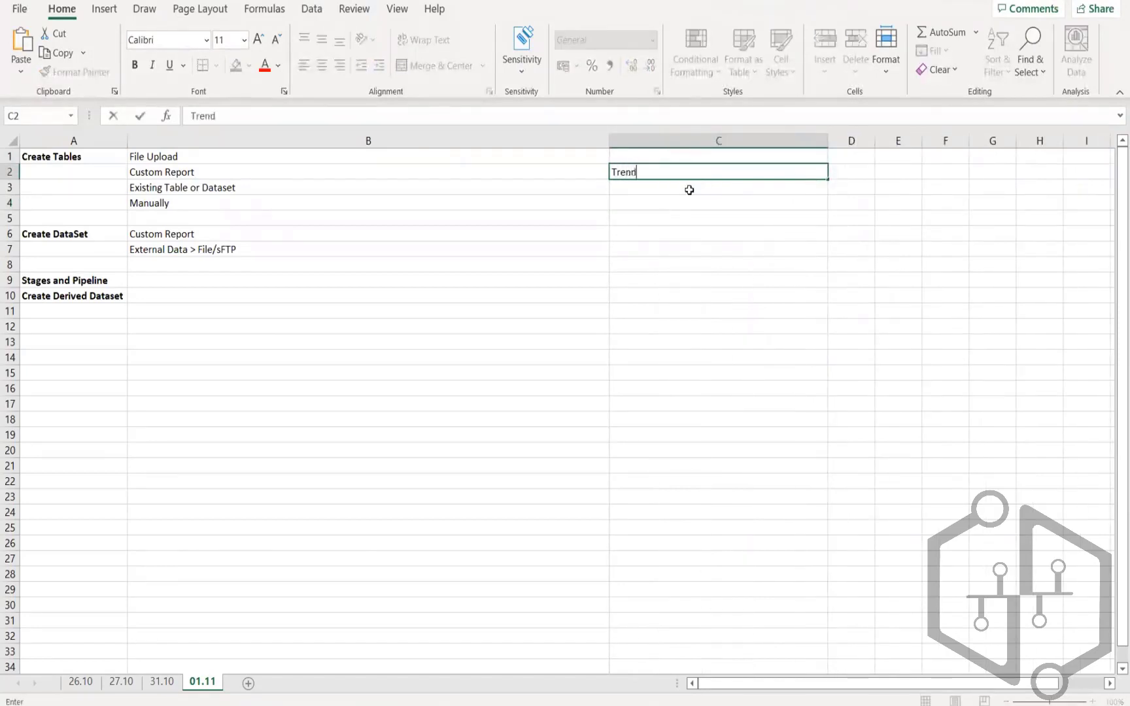
type("ing Reporting")
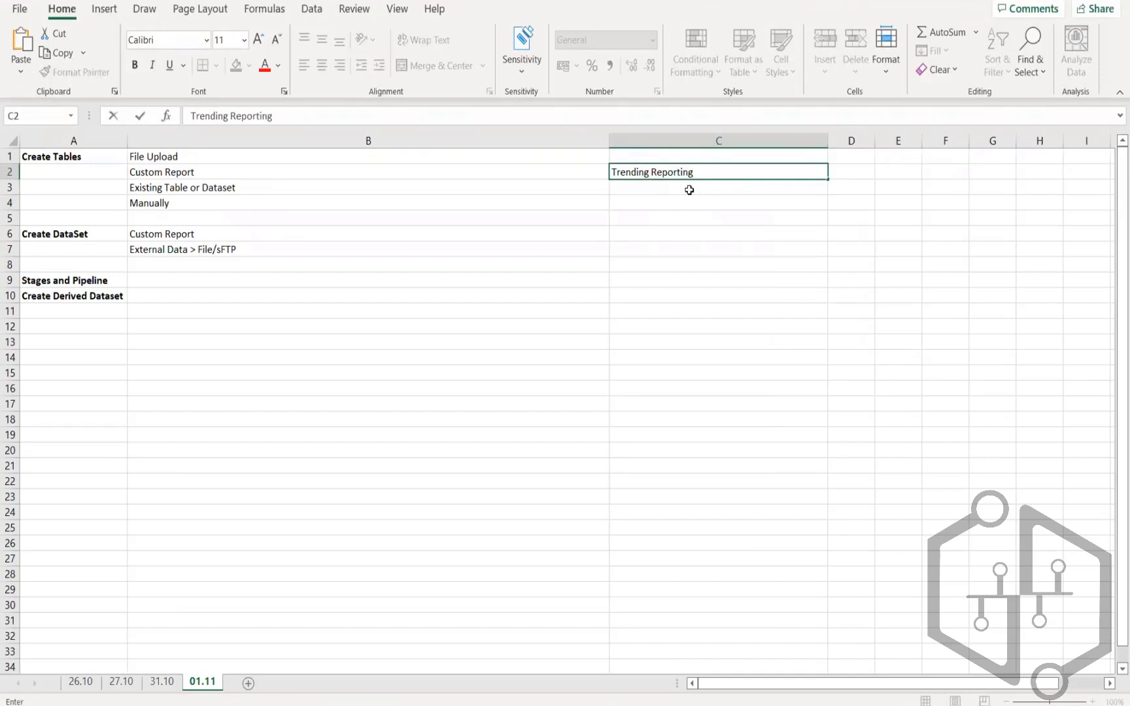
type(" - Append")
key("Return")
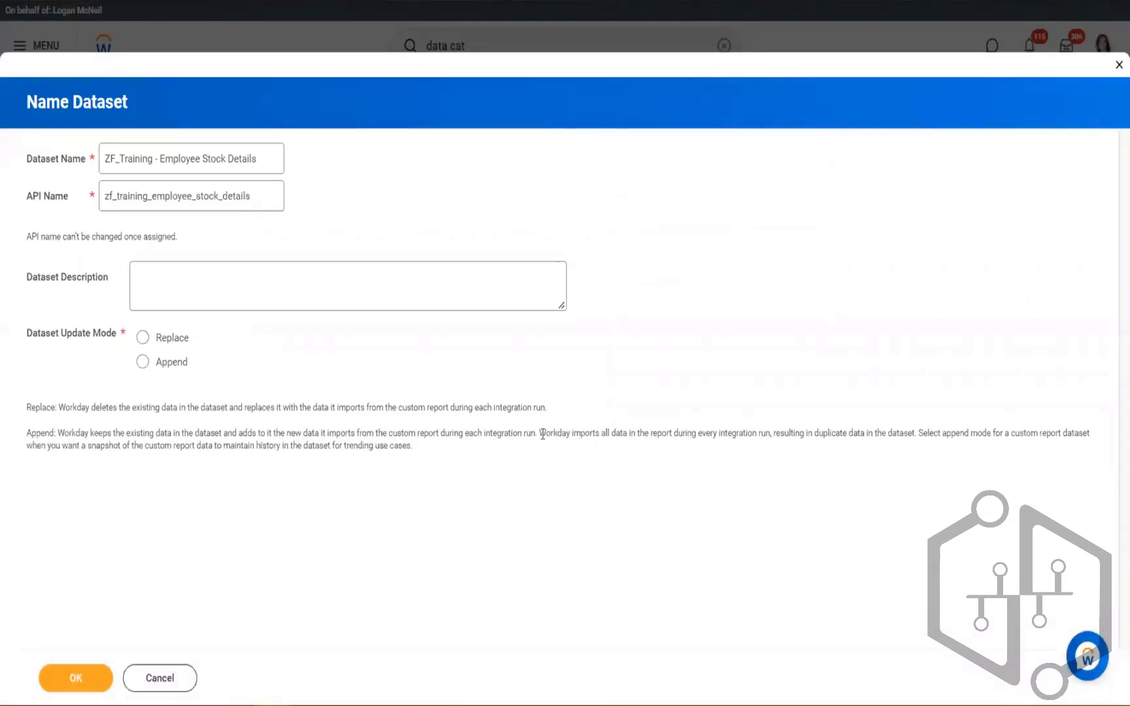
Switch back to Workday and examine the Append explanation on duplicate data and history snapshots for trending use cases.
left_click_drag(540, 433, 922, 433)
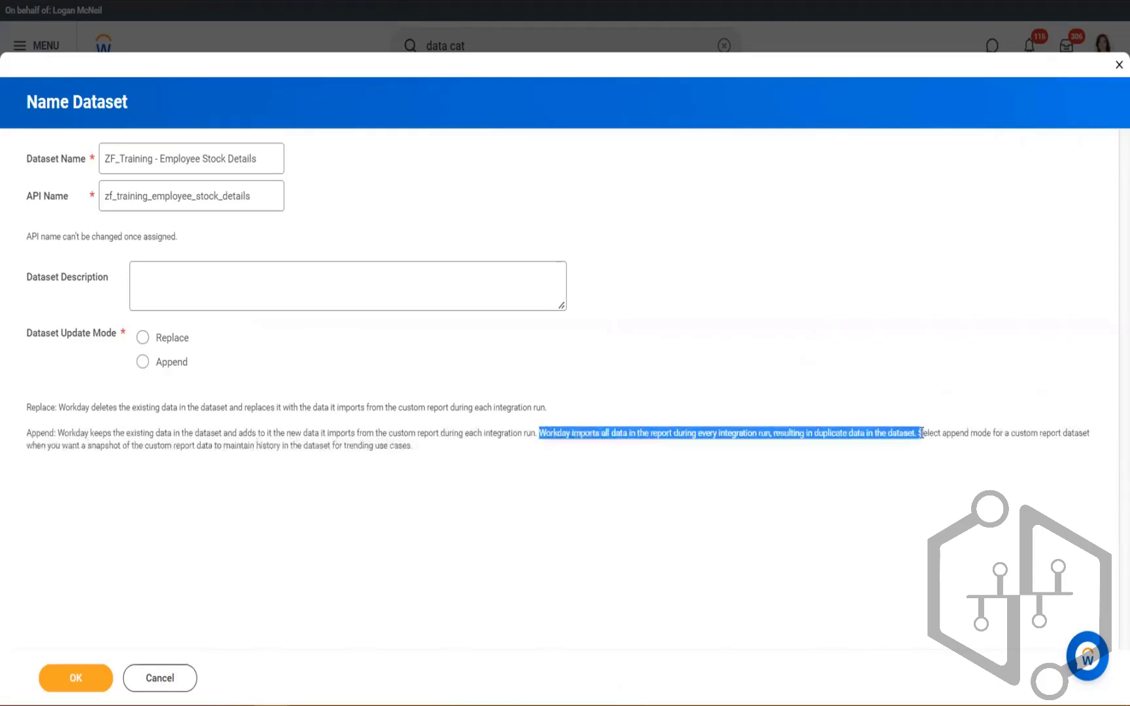
left_click(942, 449)
left_click_drag(919, 433, 1087, 432)
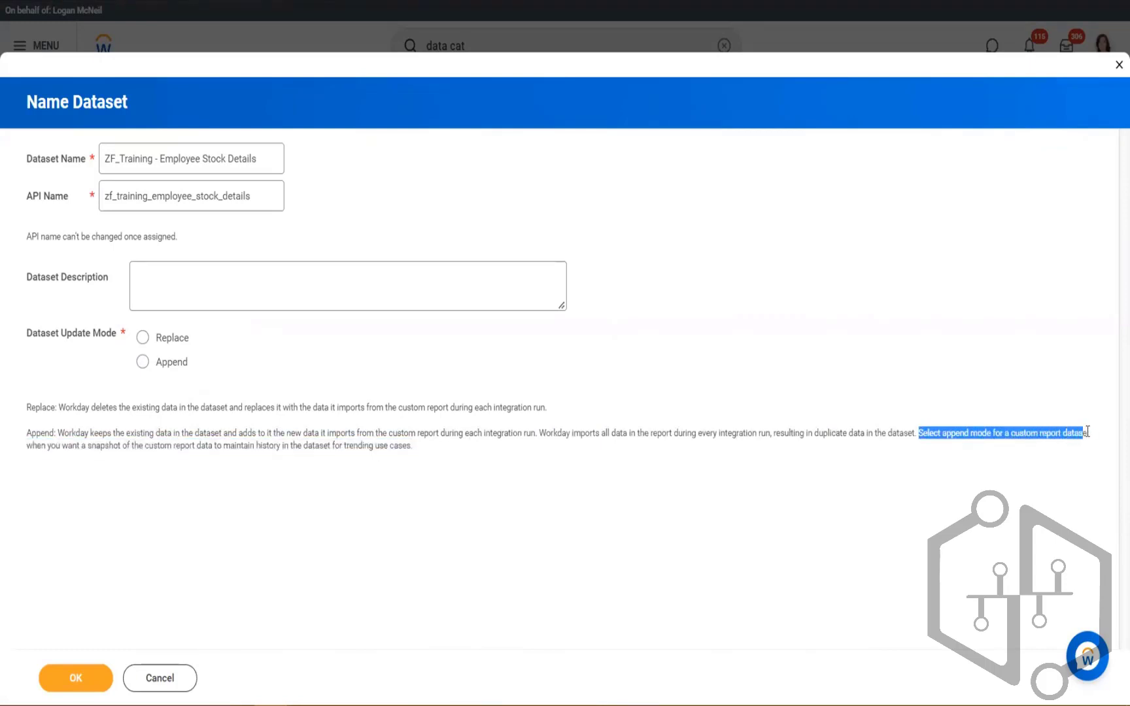
left_click(44, 491)
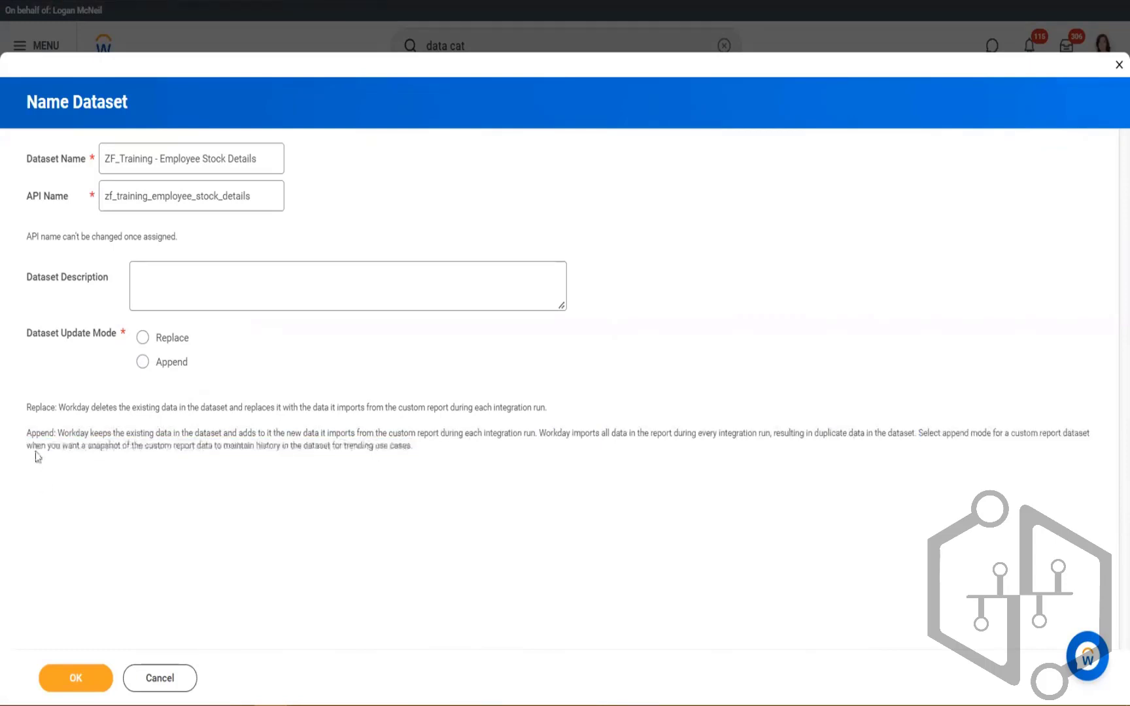
left_click_drag(45, 446, 419, 459)
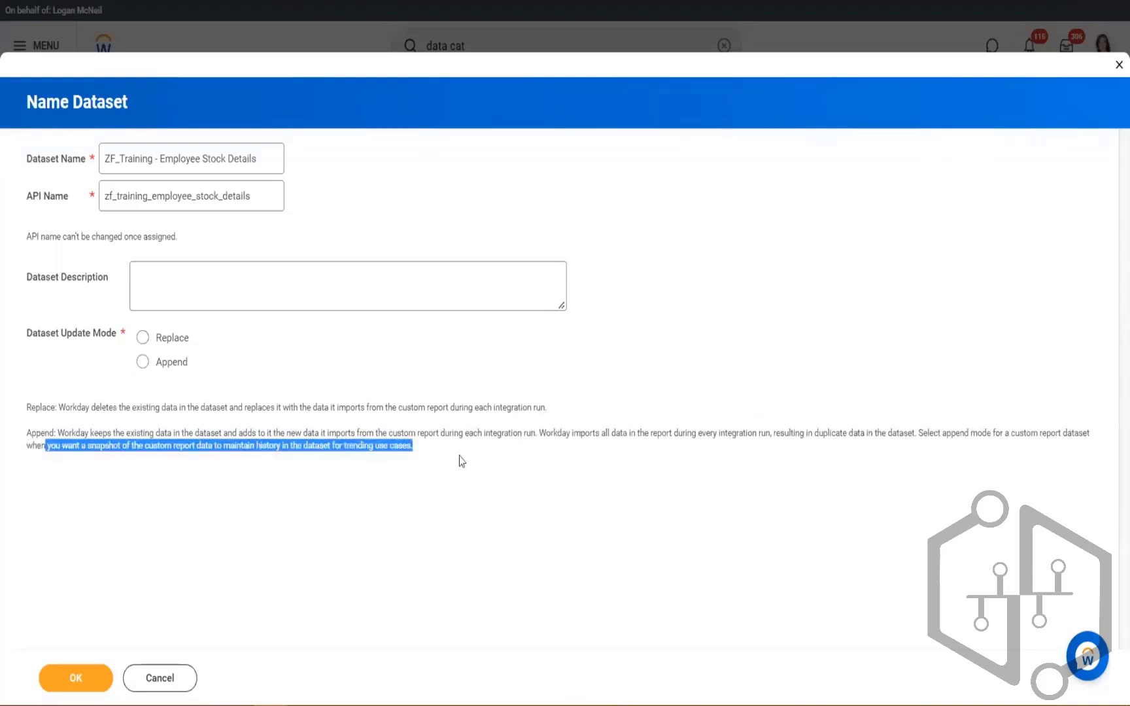
Try the Append update mode for the dataset and compare it with the Trending Reporting note in the Excel workbook.
left_click(142, 362)
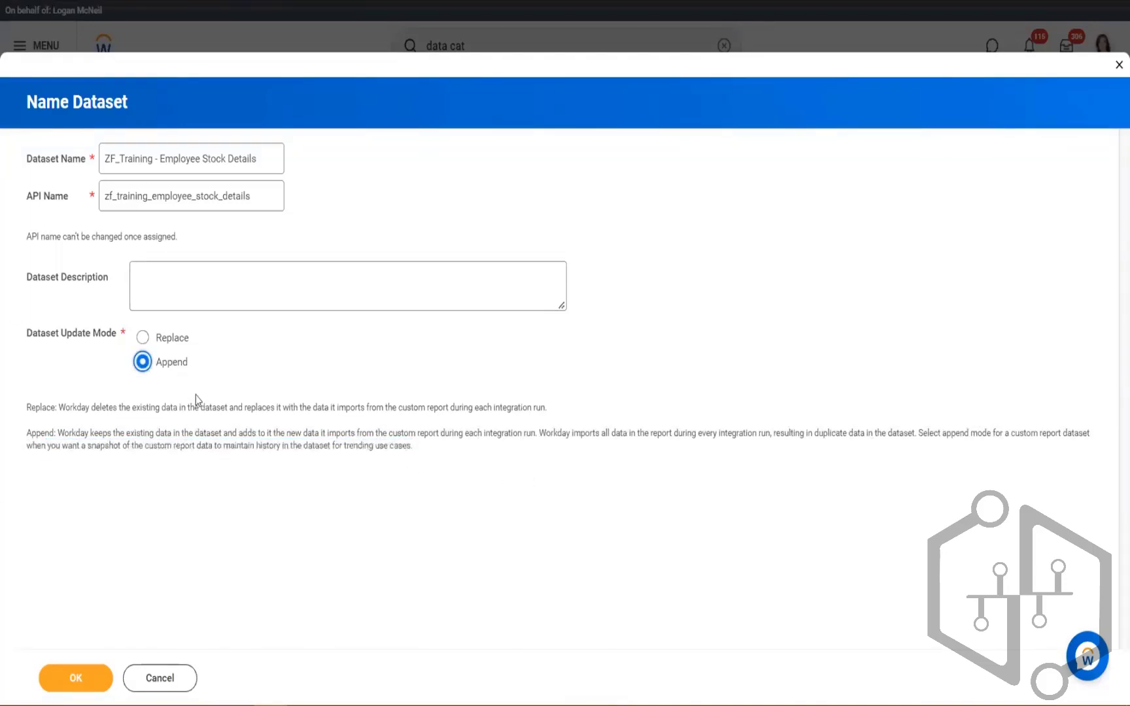
left_click_drag(188, 362, 160, 369)
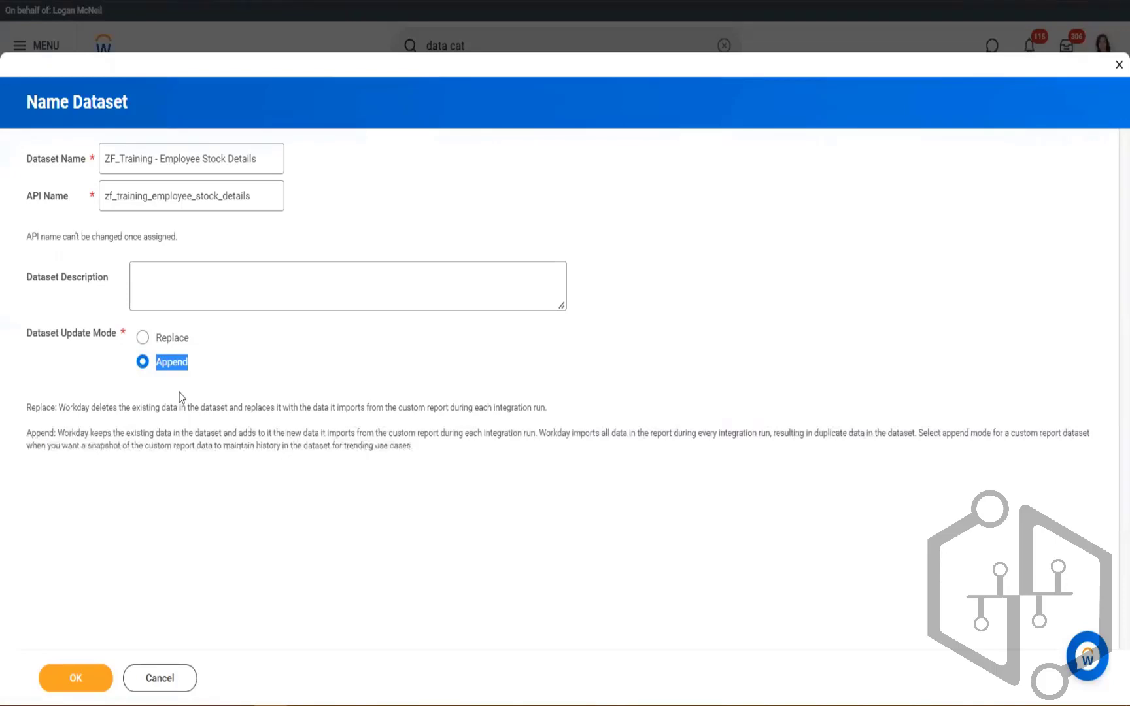
left_click(198, 372)
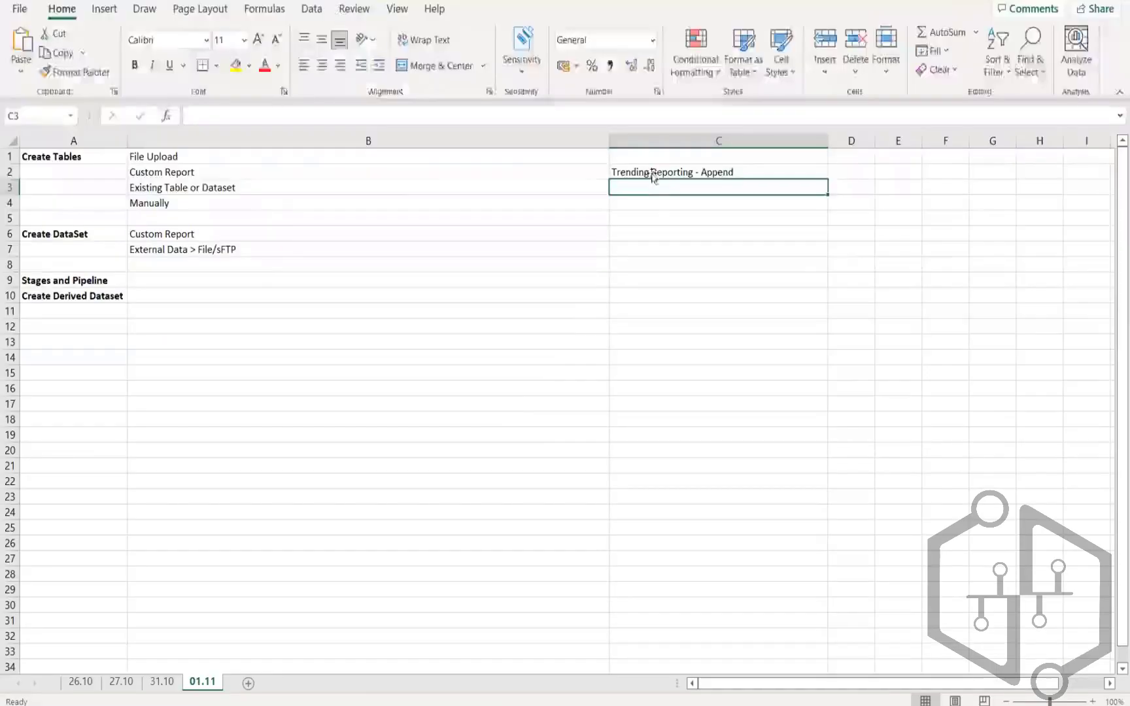
left_click(729, 171)
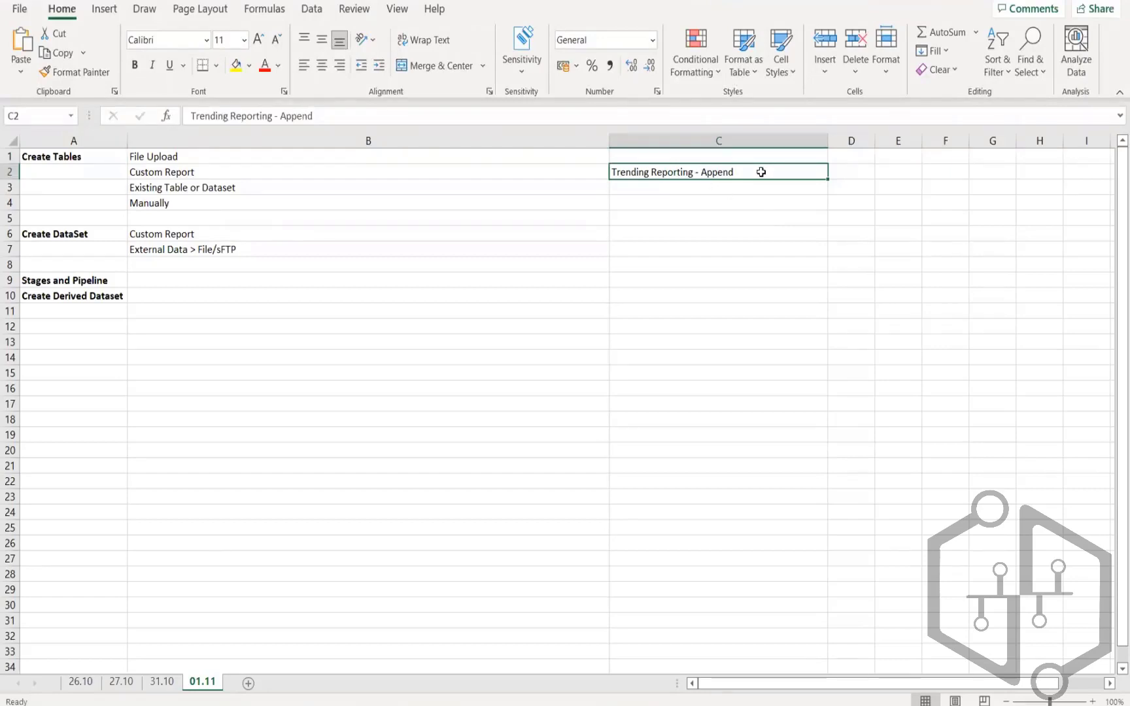
left_click(762, 249)
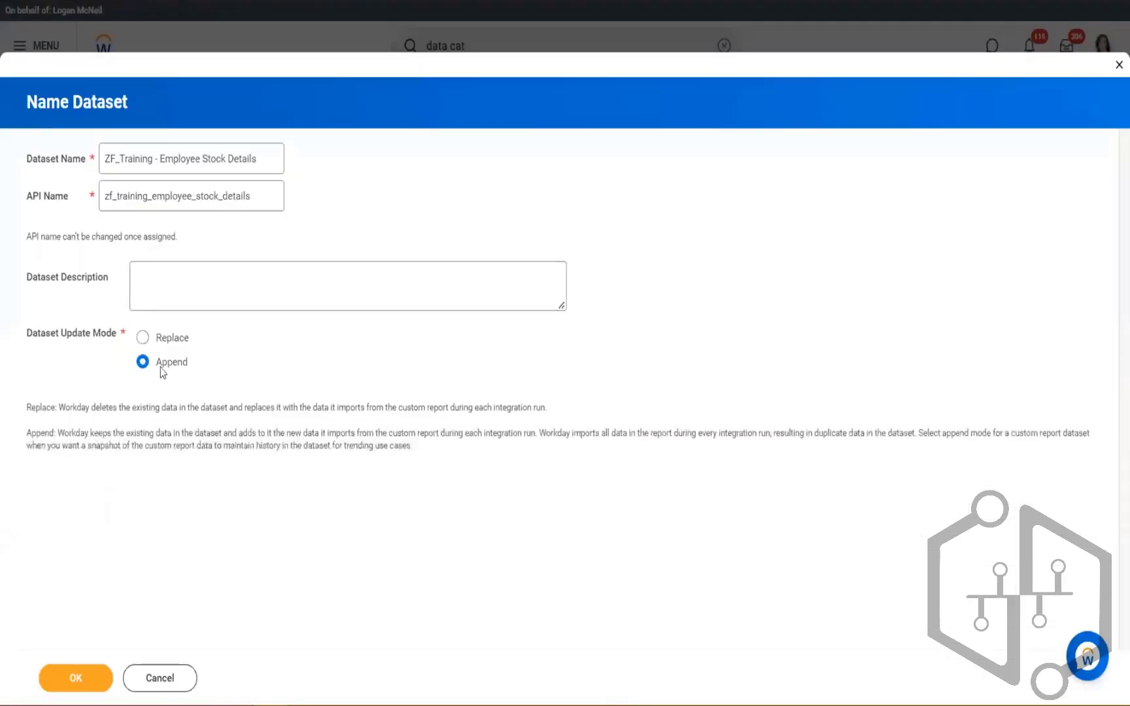
left_click_drag(161, 364, 184, 369)
Set the dataset update mode to Replace, create the dataset, and return to the Data Catalog.
left_click(142, 337)
left_click_drag(41, 335, 77, 345)
left_click(93, 679)
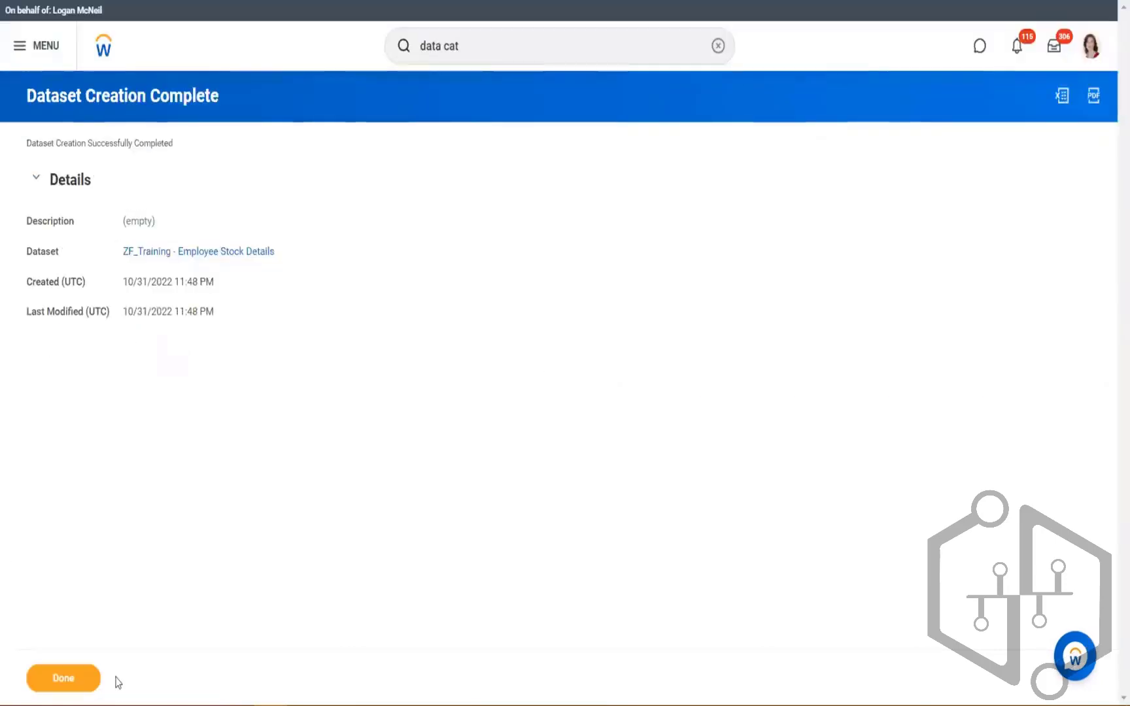
left_click(54, 681)
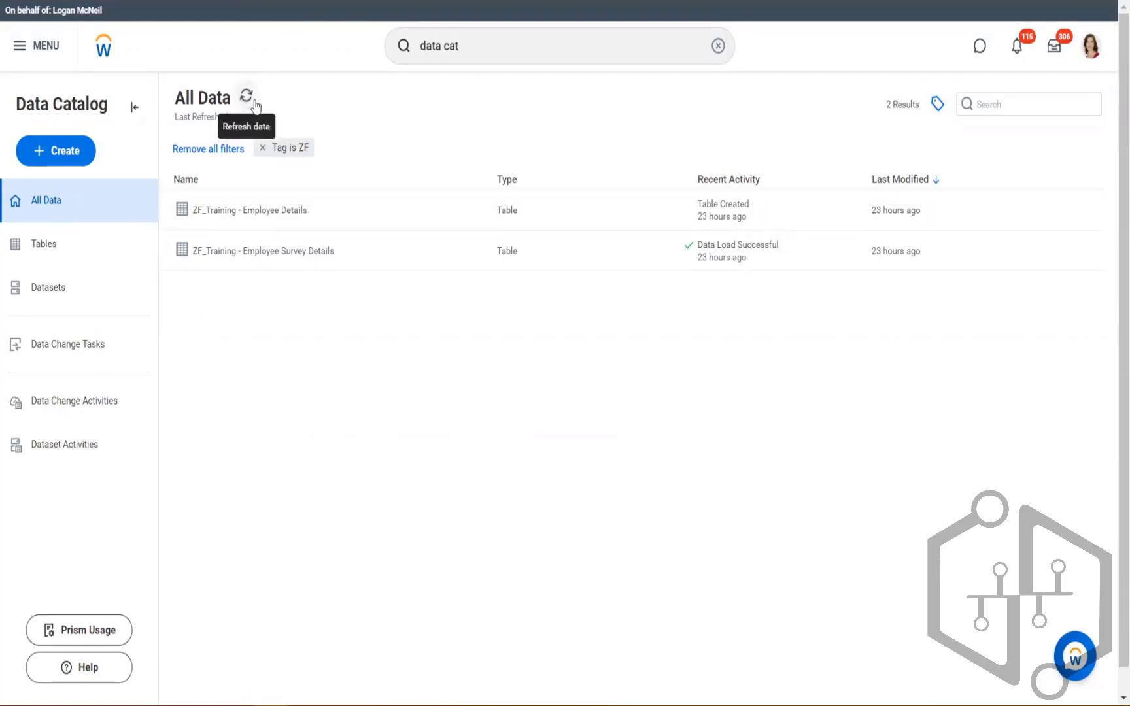
Refresh the catalog without the ZF tag filter and open the ZF_Training - Employee Stock Details dataset.
left_click(254, 104)
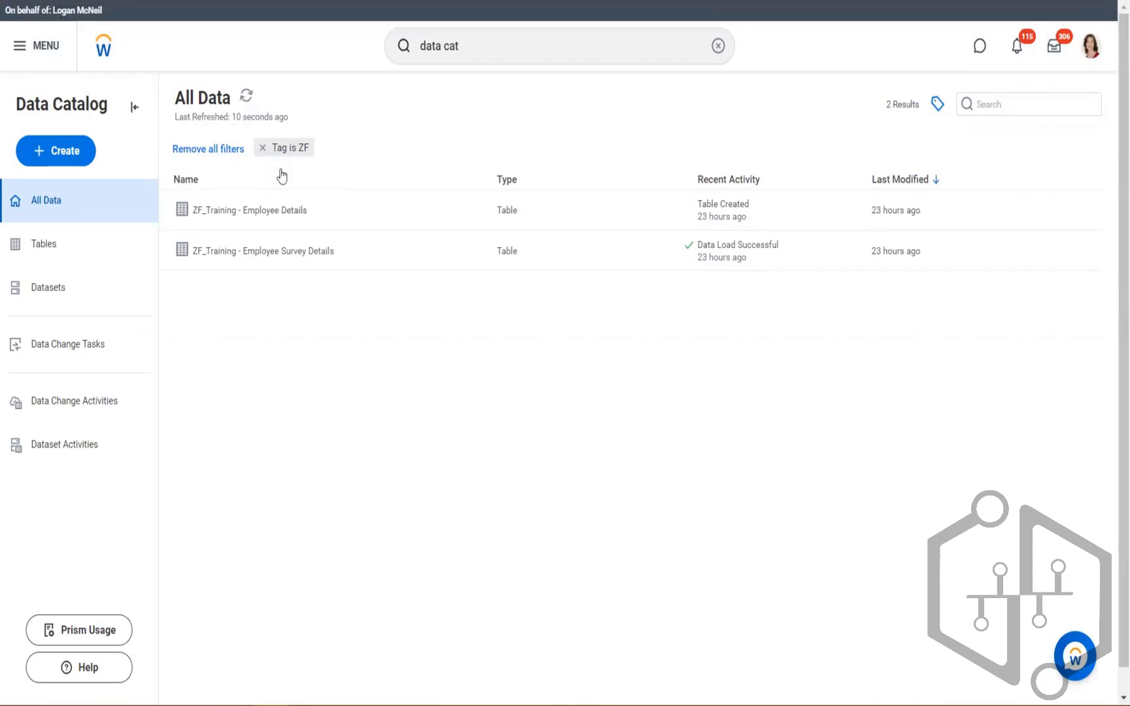
left_click(262, 147)
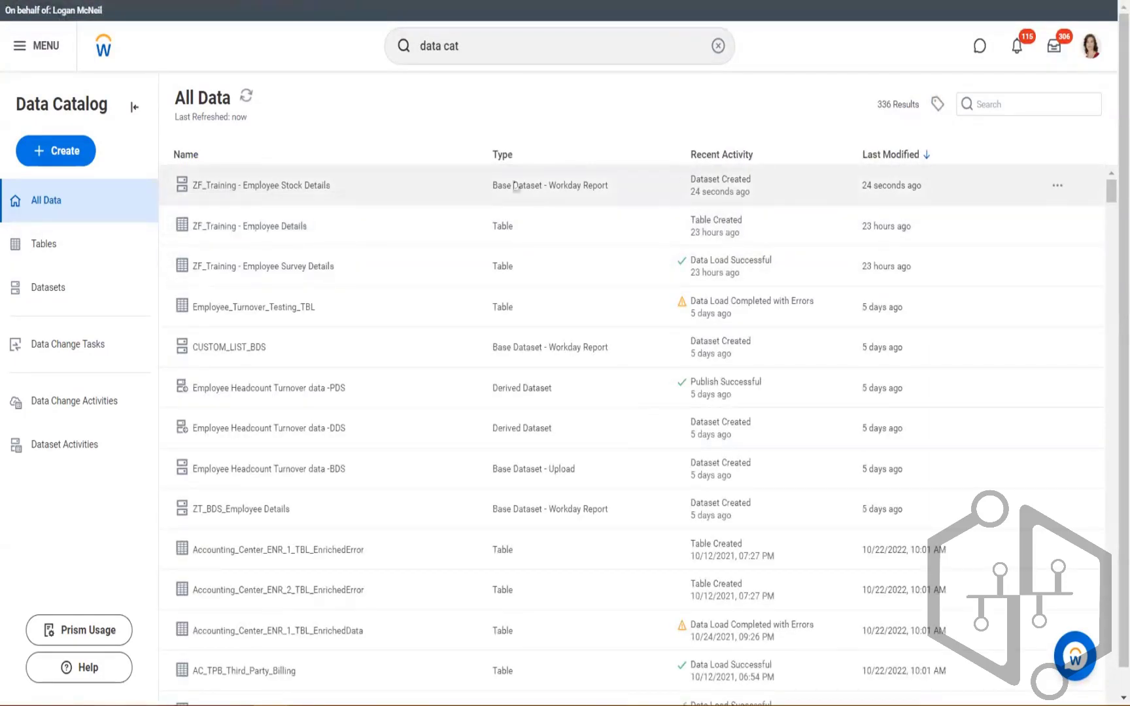
left_click(268, 188)
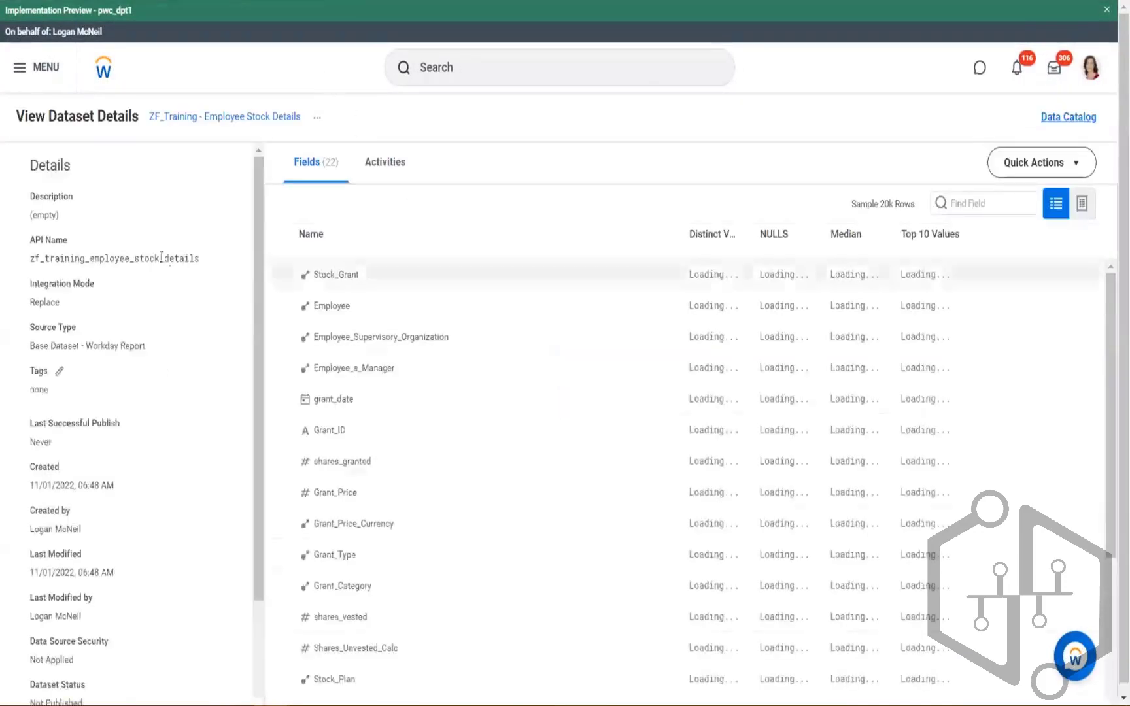
Add the ZF tag to the Employee Stock Details dataset and save it.
scroll(74, 297, "down", 1)
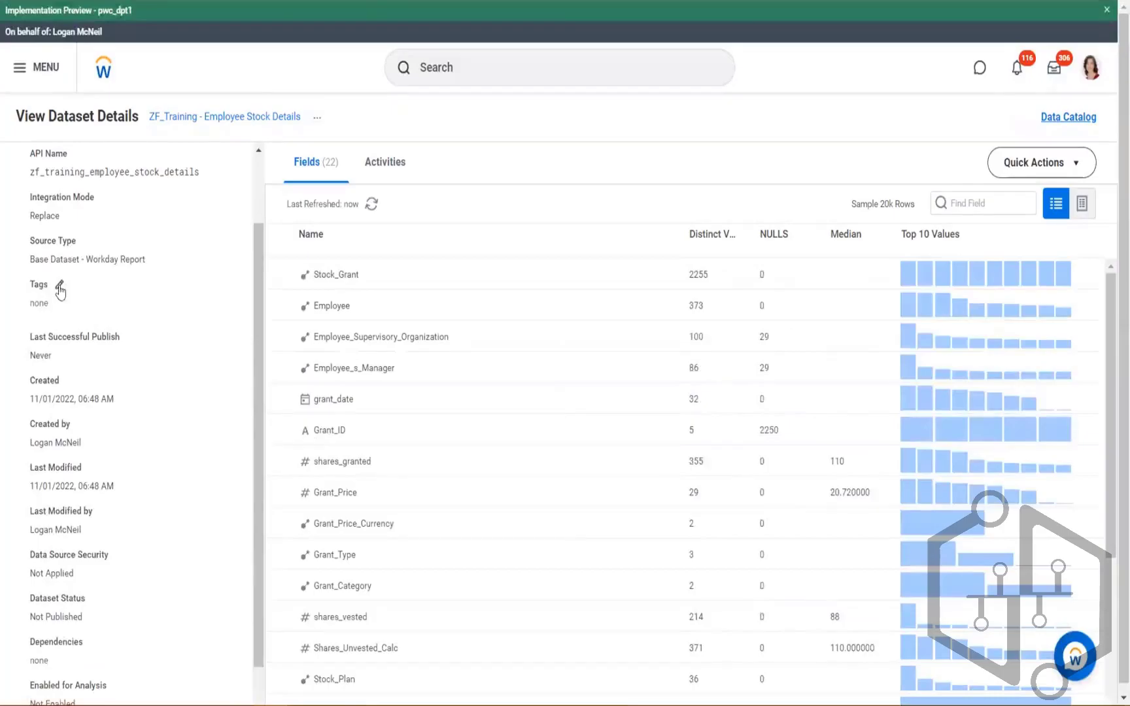
left_click(60, 287)
left_click(460, 353)
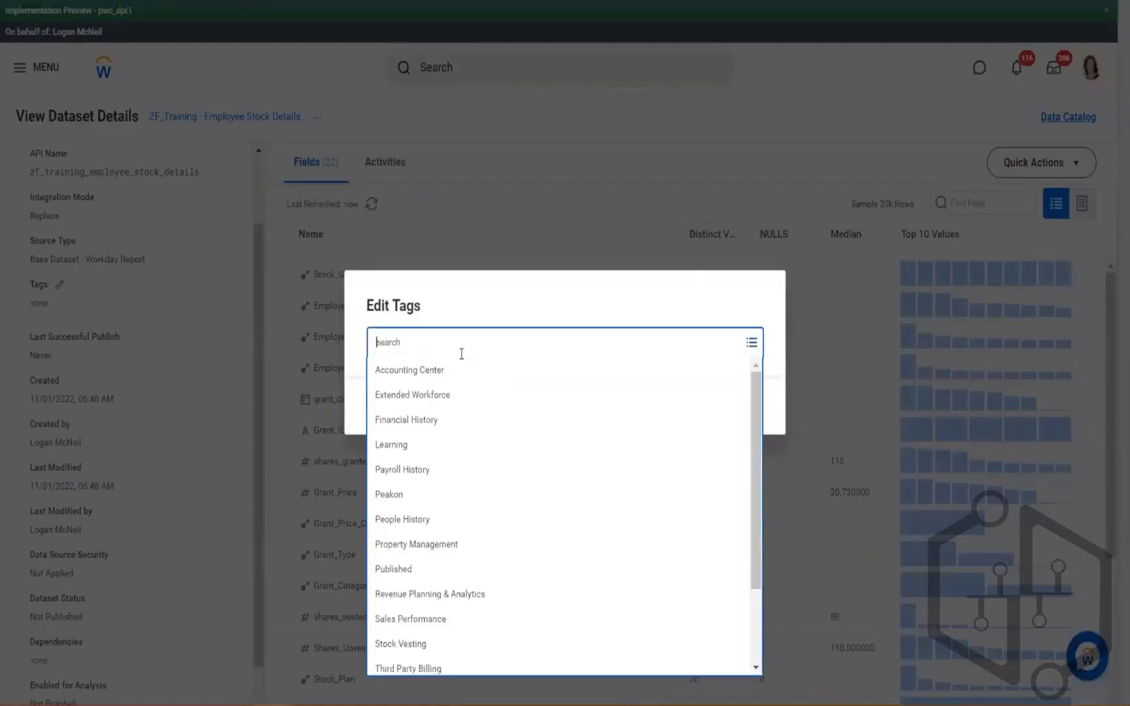
scroll(482, 522, "down", 2)
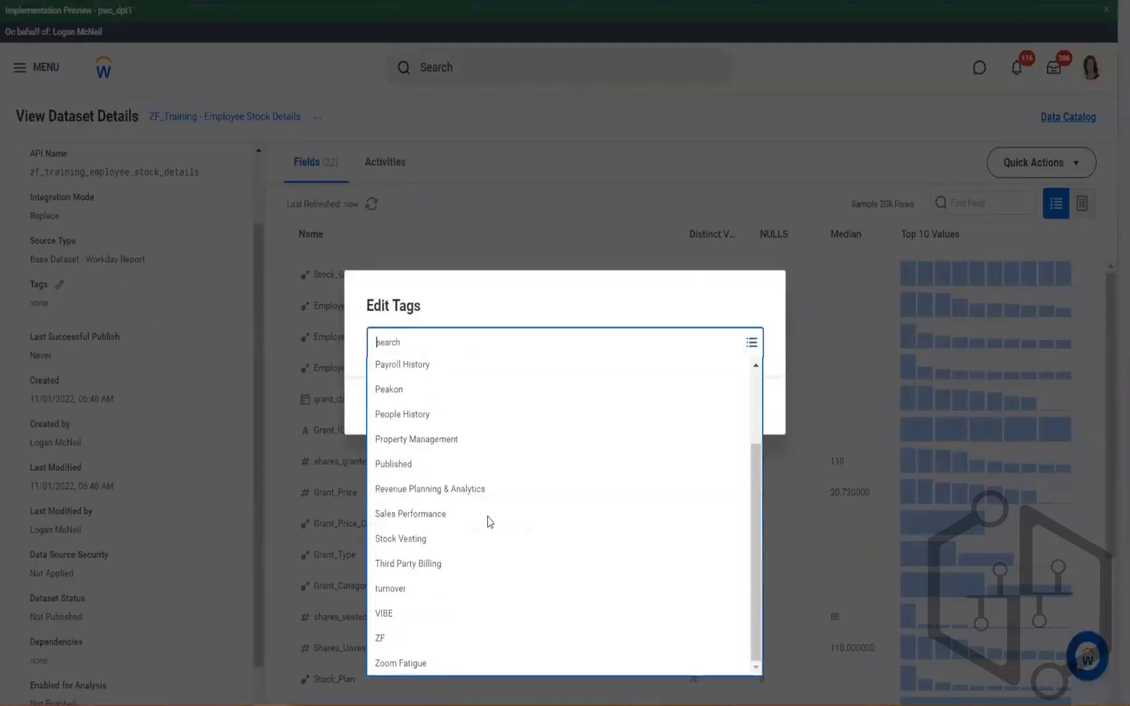
left_click(476, 648)
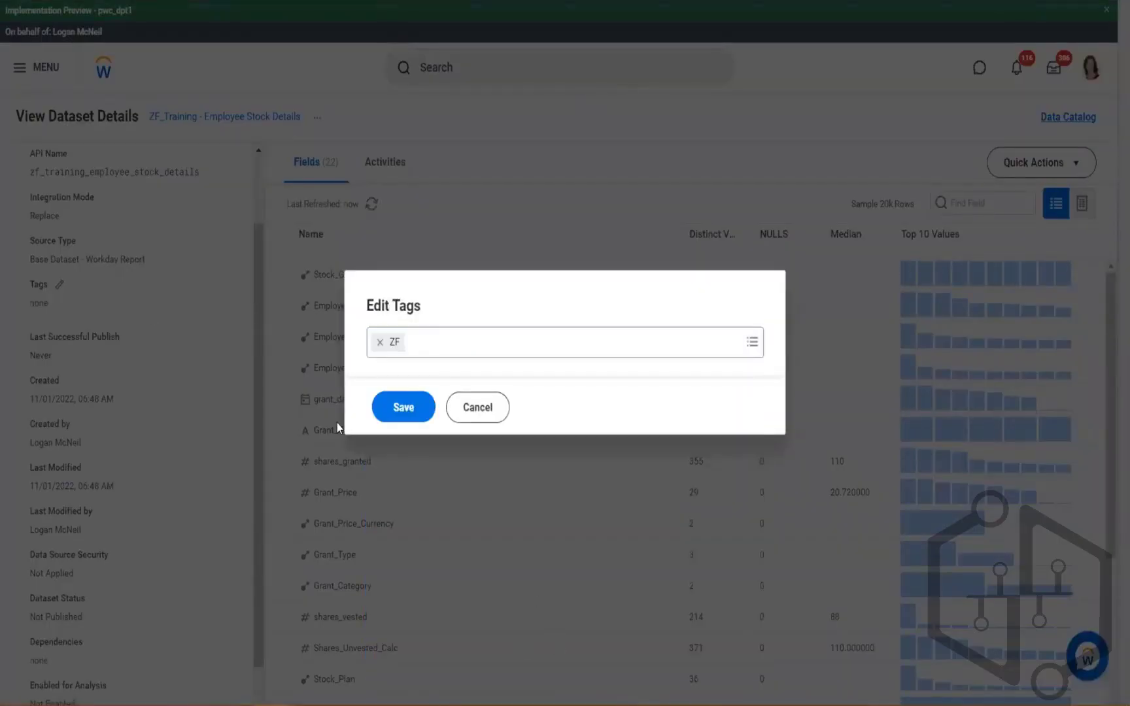
left_click(401, 408)
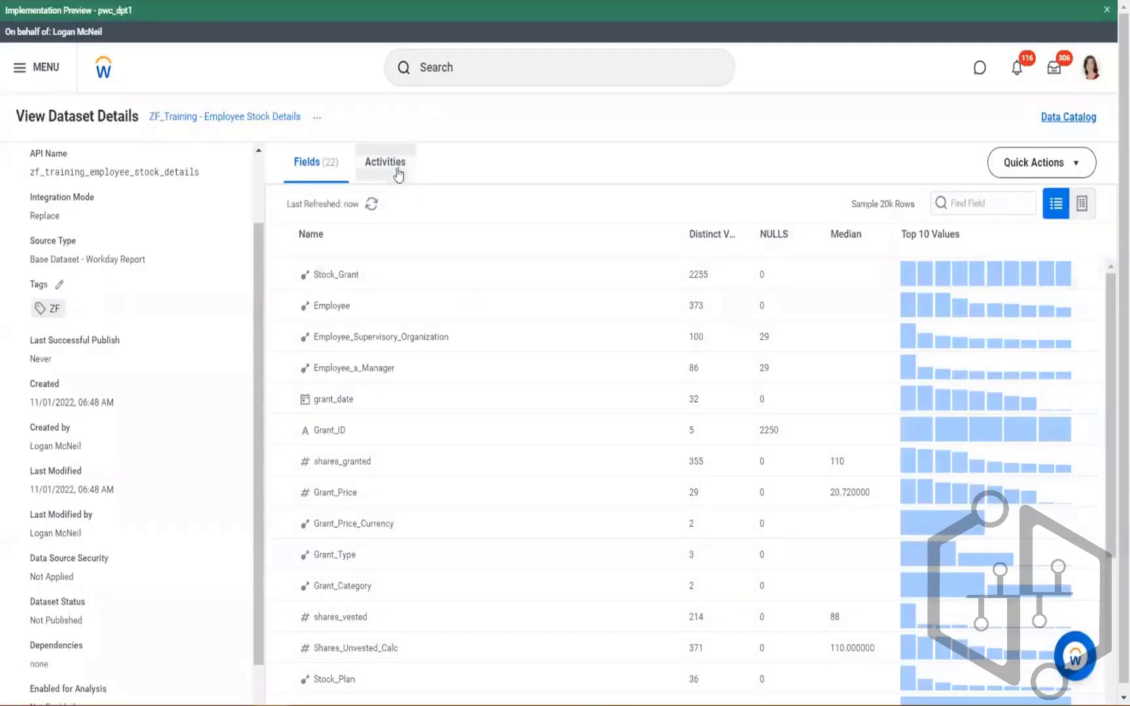
Review the dataset's publish activities and field statistics, refreshing both views.
left_click(398, 172)
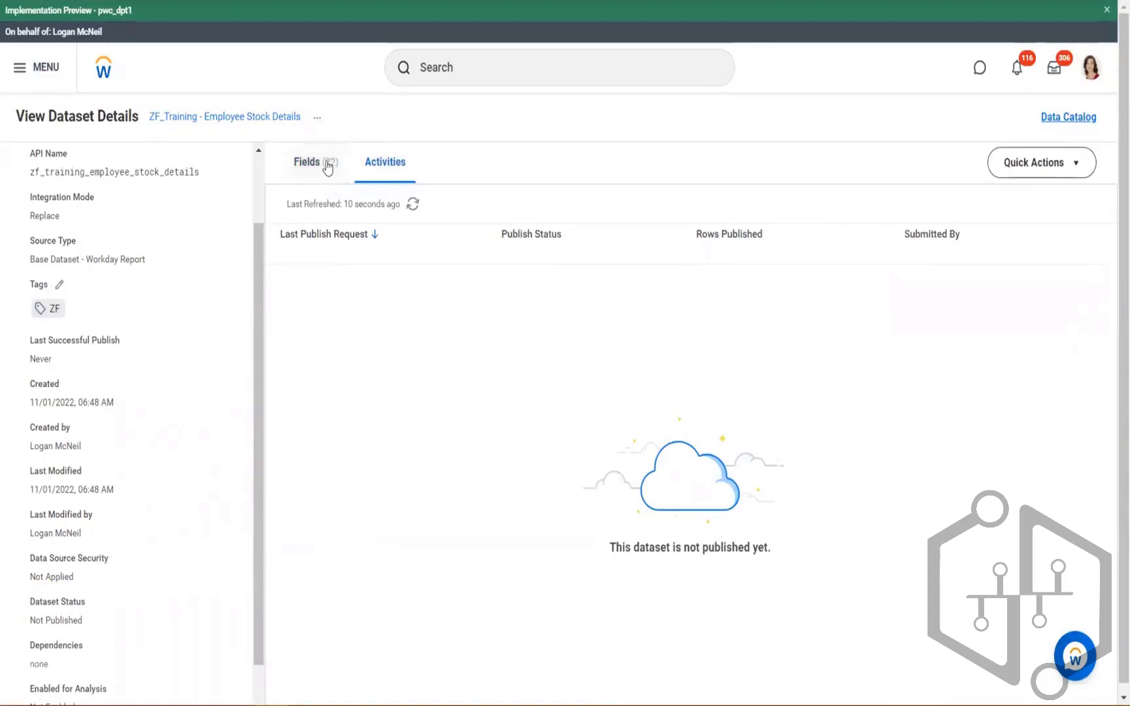
left_click(413, 205)
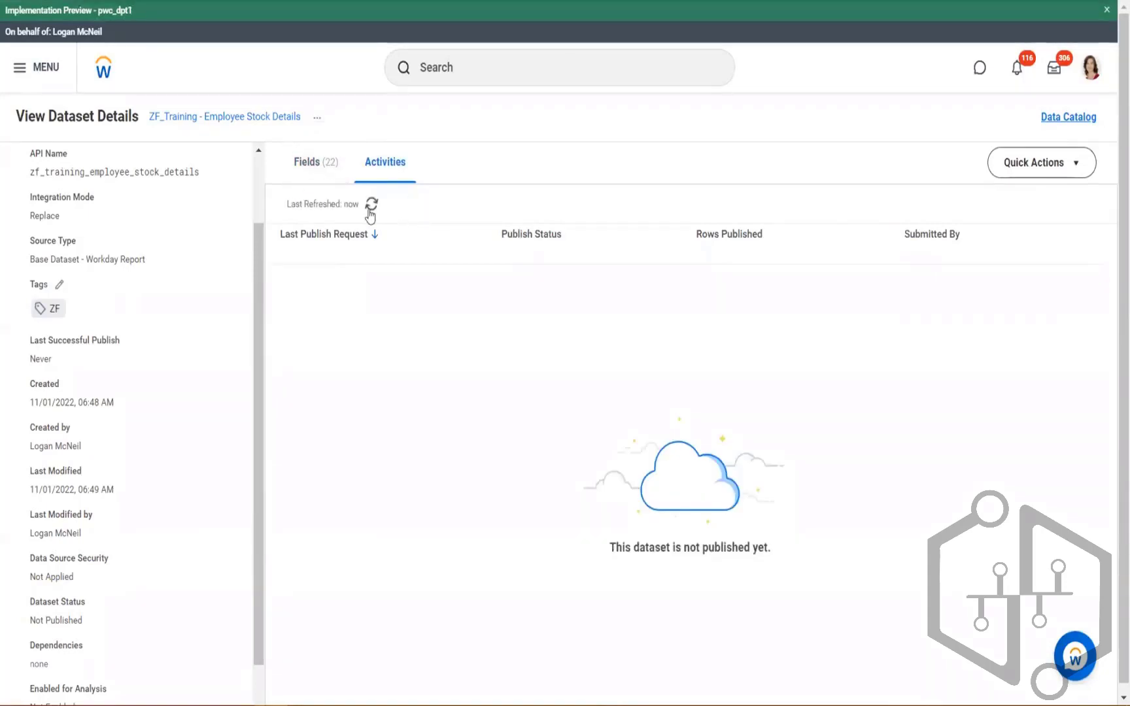
left_click(325, 175)
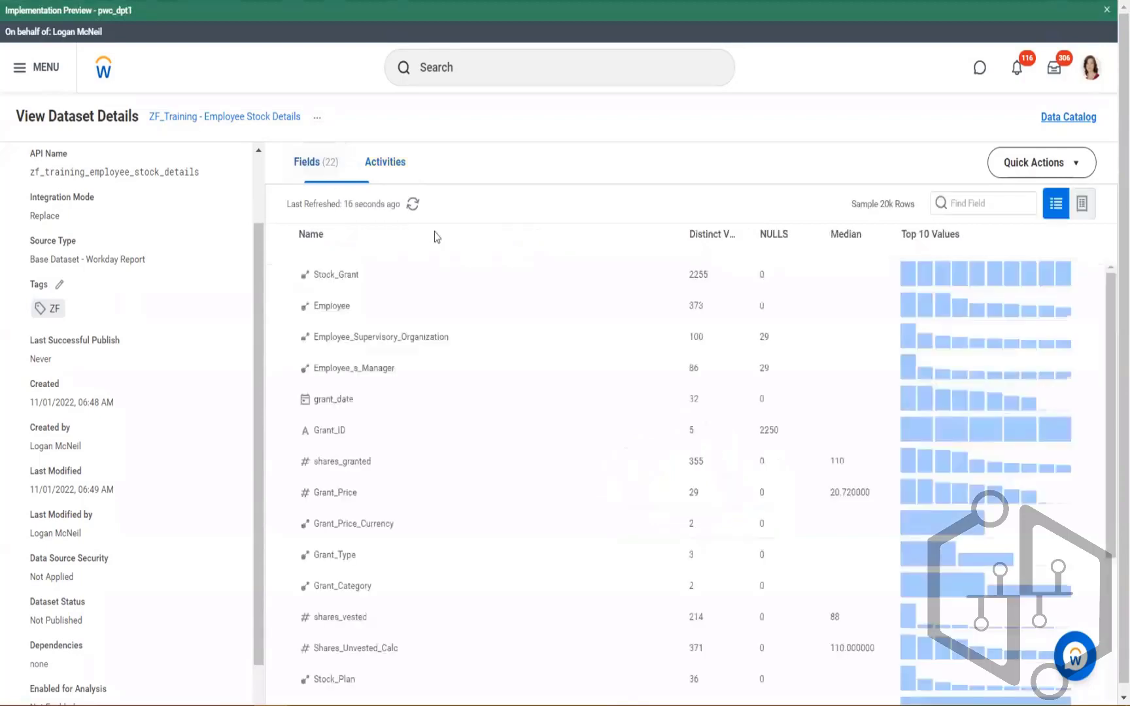
left_click(385, 164)
left_click(372, 204)
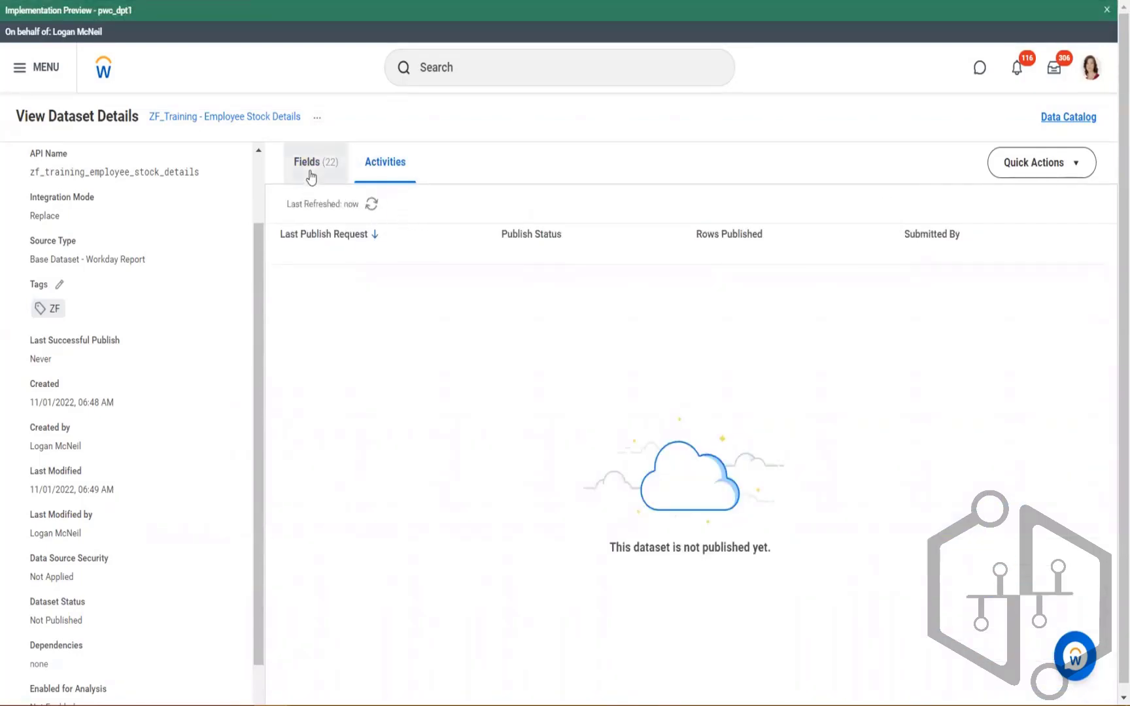
left_click(311, 172)
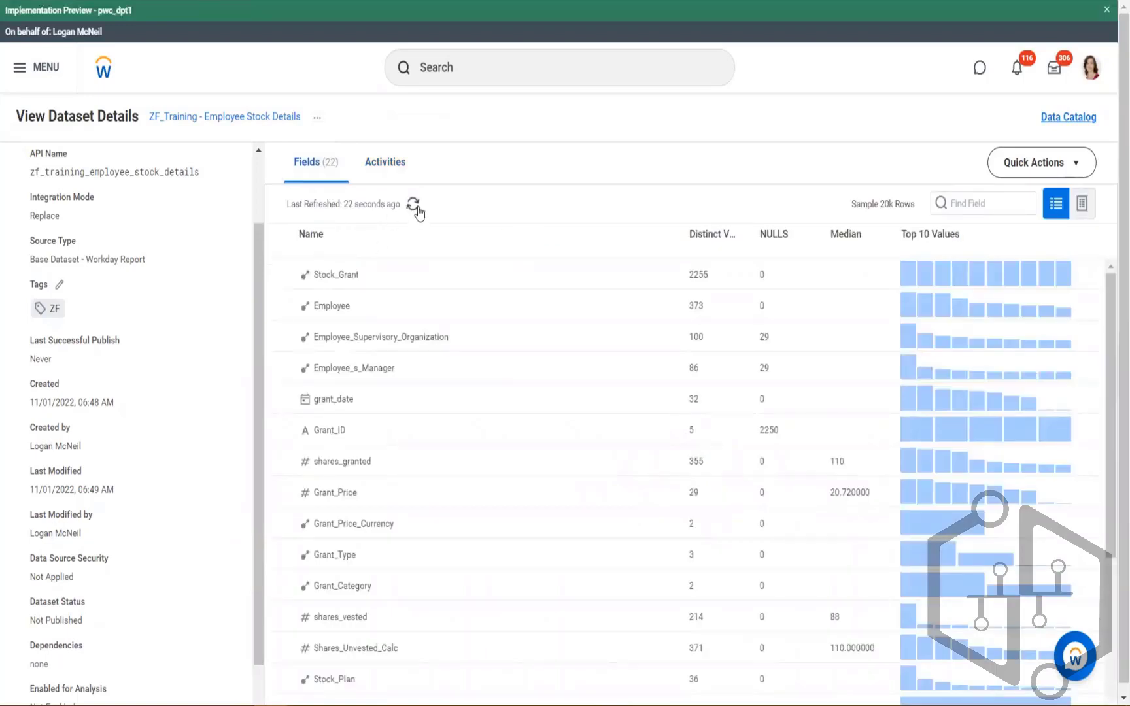
left_click(413, 205)
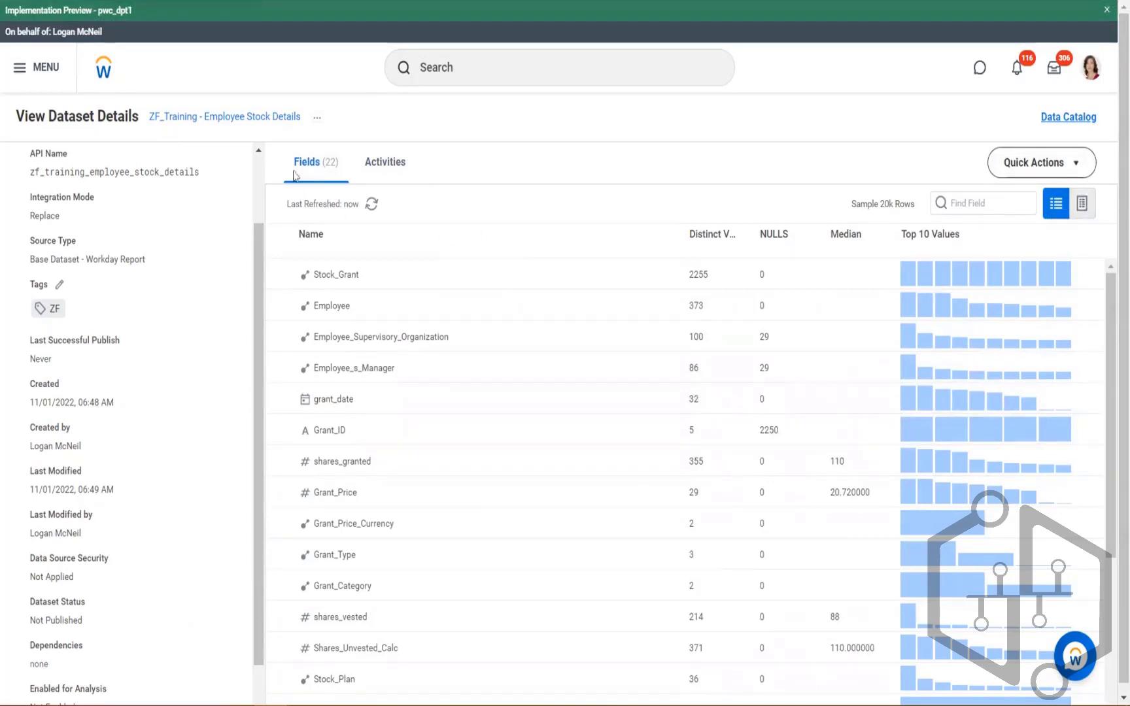
left_click_drag(303, 120, 146, 128)
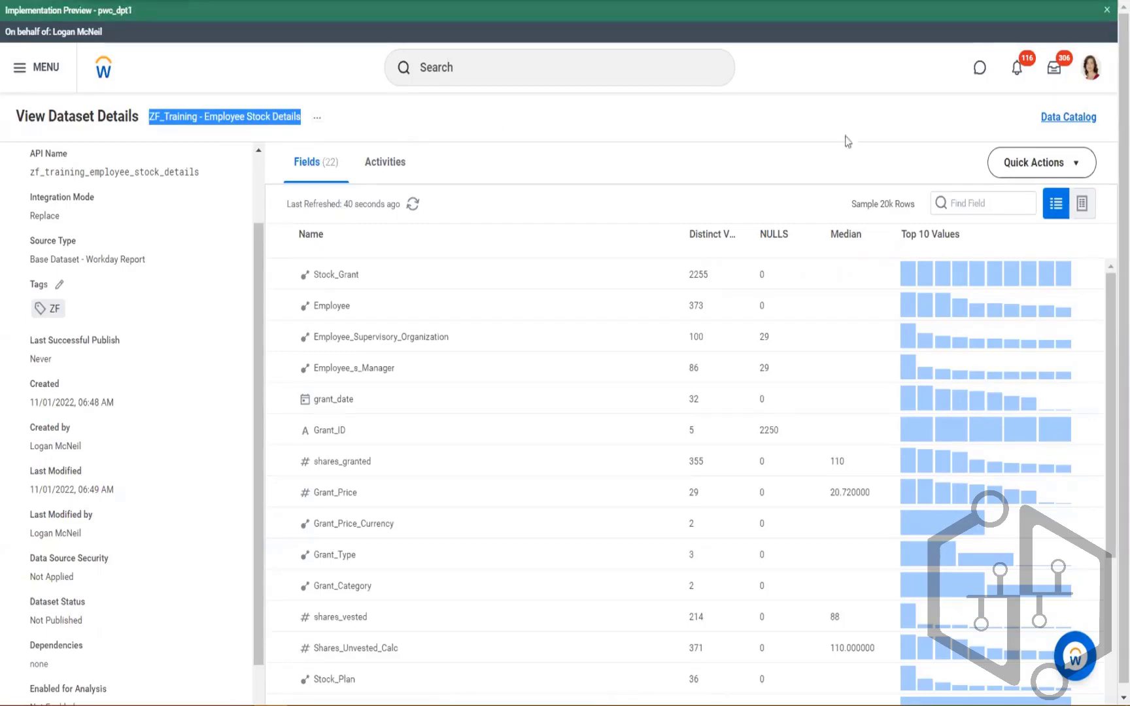
Display the dataset's sample rows and examine the data across the columns from Stock_Grant to WPA_LoadID.
left_click(1079, 209)
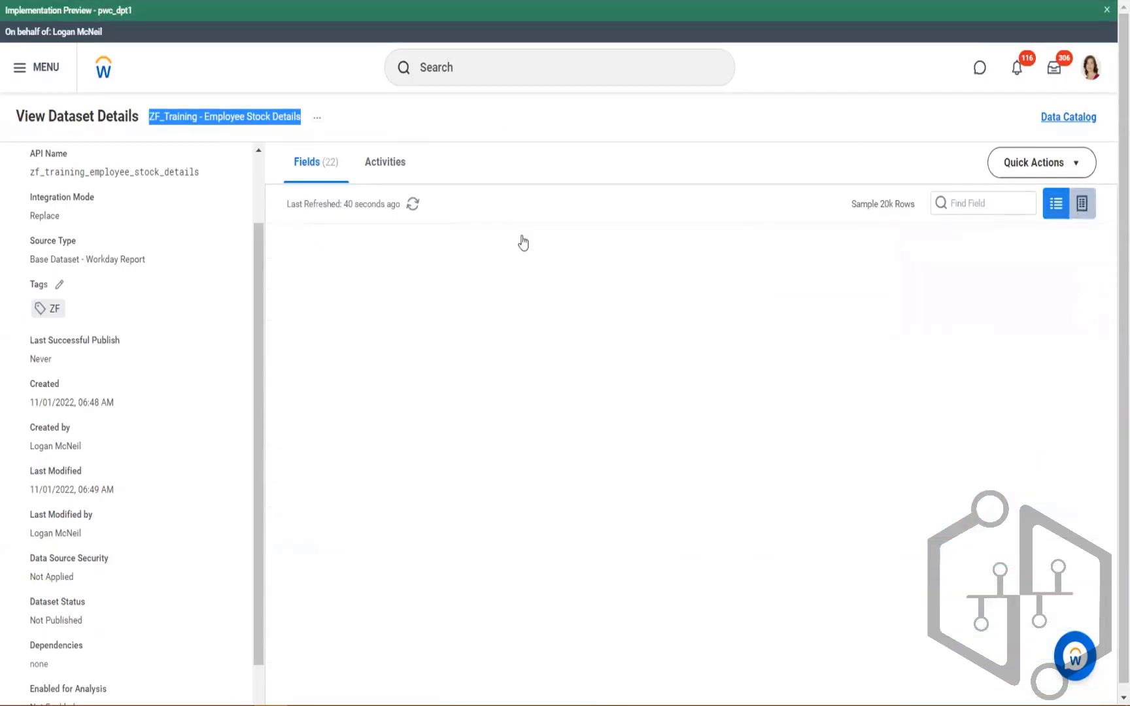
scroll(576, 575, "down", 10)
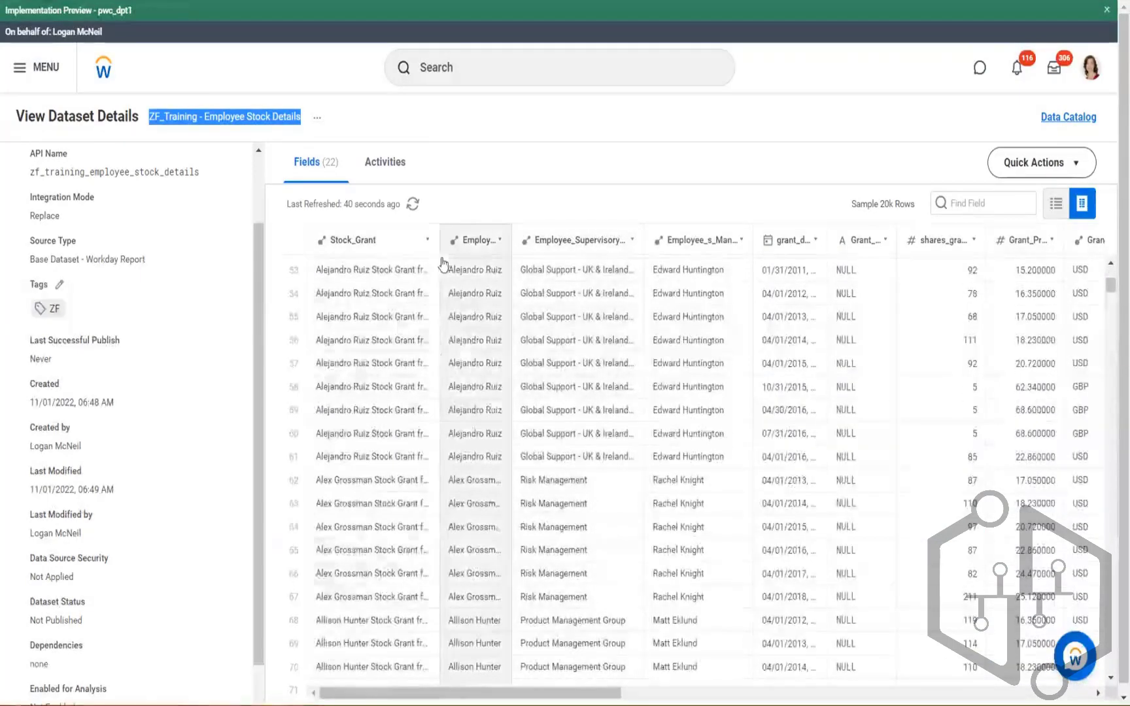
scroll(567, 524, "down", 8)
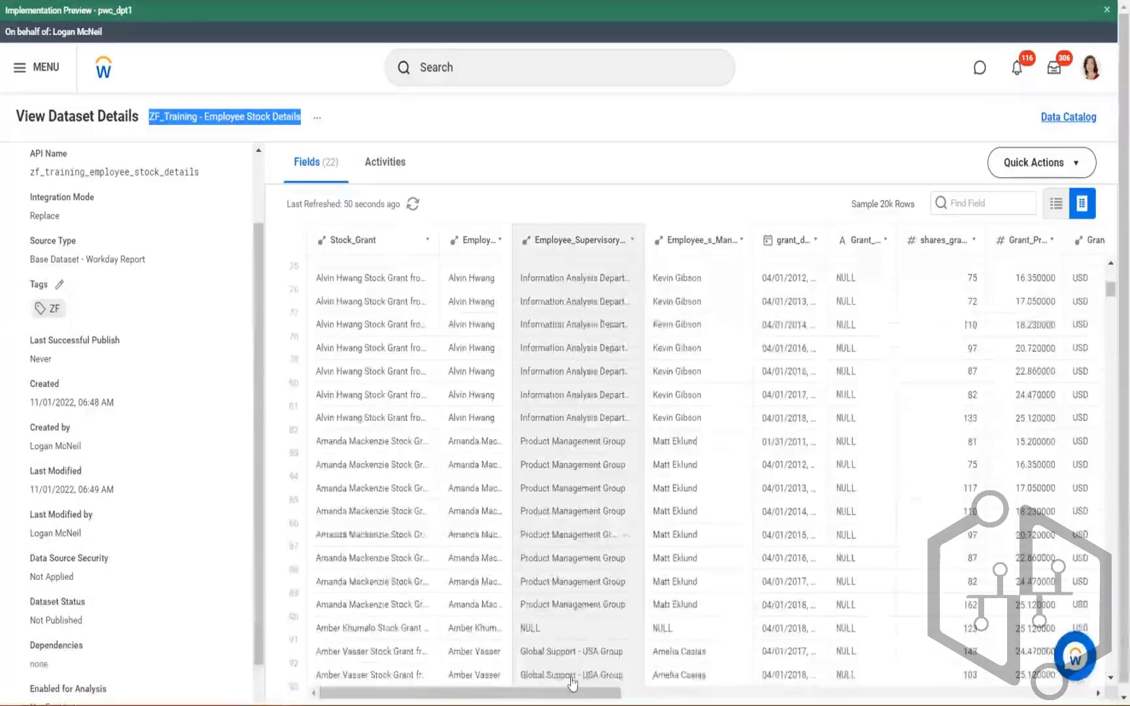
scroll(568, 681, "up", 5)
scroll(573, 683, "right", 5)
scroll(704, 465, "right", 10)
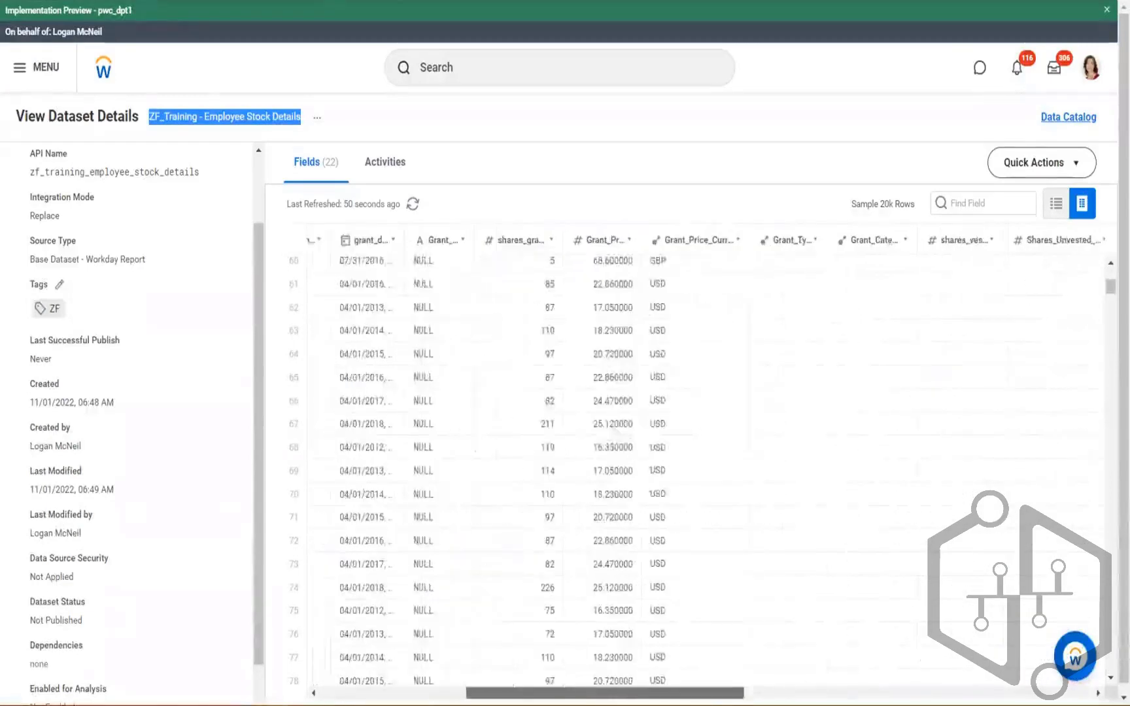
scroll(687, 470, "right", 2)
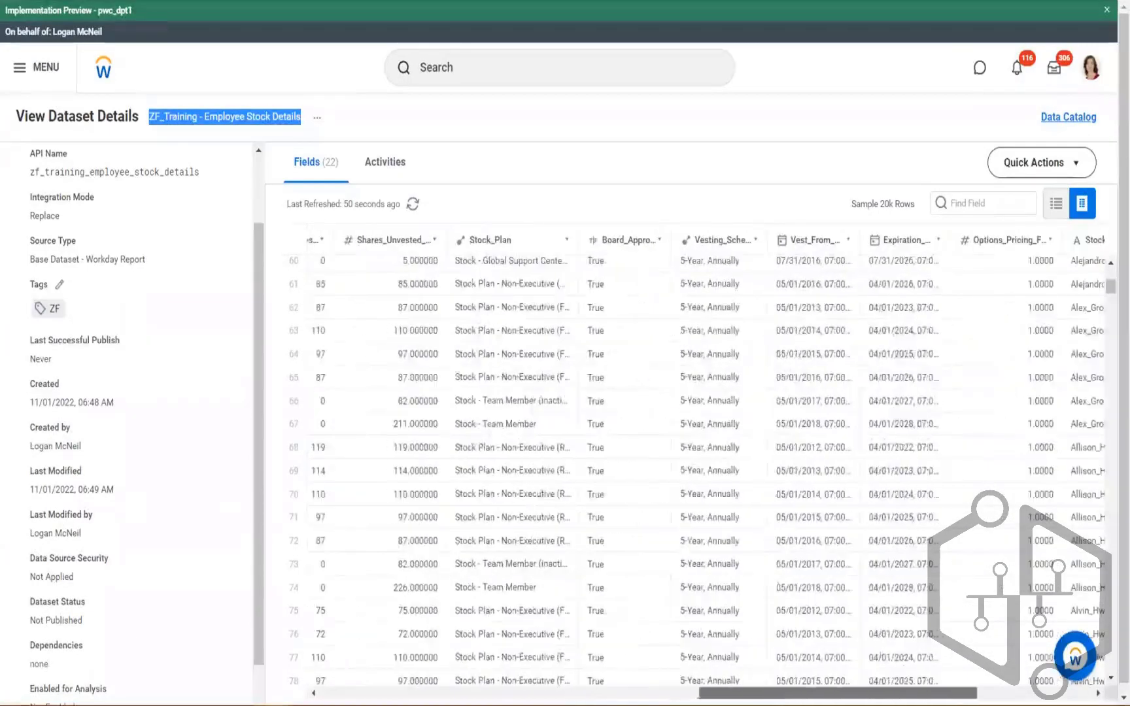
scroll(706, 466, "right", 4)
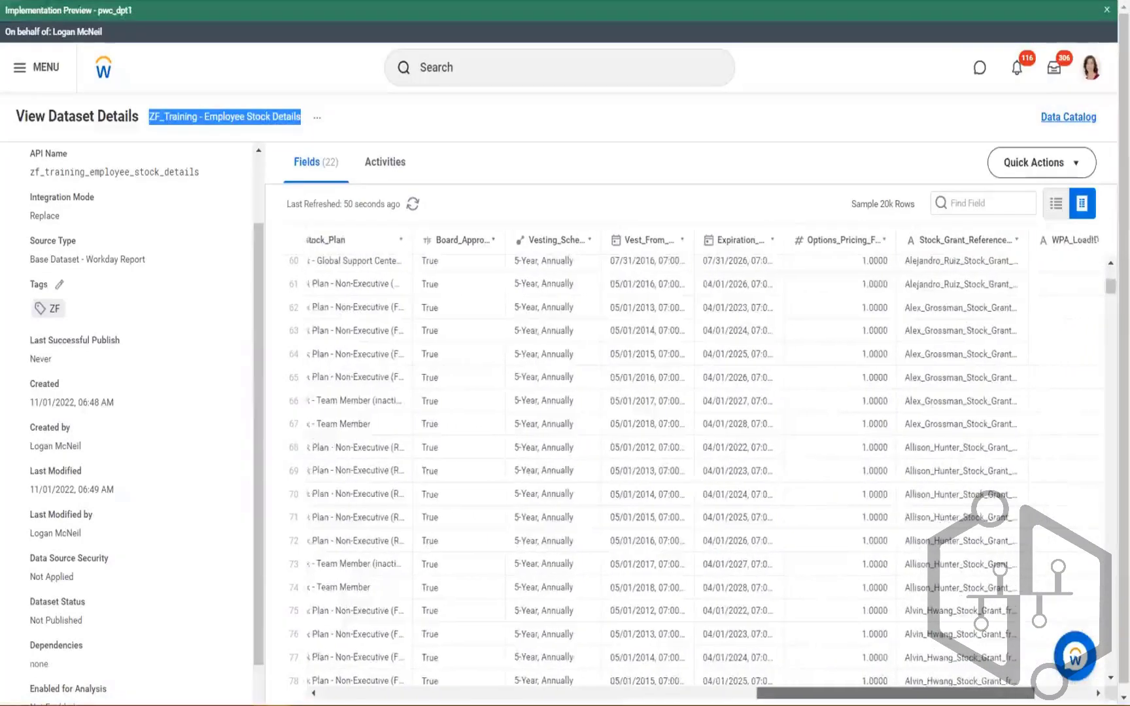
scroll(706, 466, "right", 1)
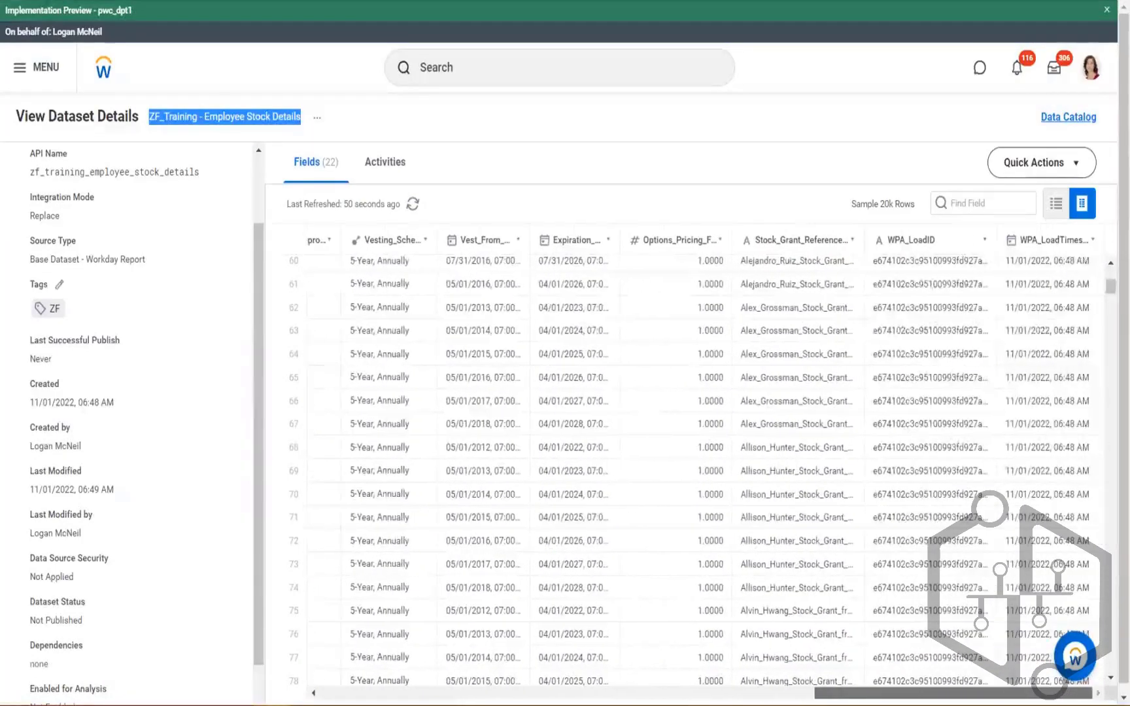
scroll(707, 467, "left", 3)
left_click_drag(905, 692, 208, 658)
scroll(158, 236, "up", 2)
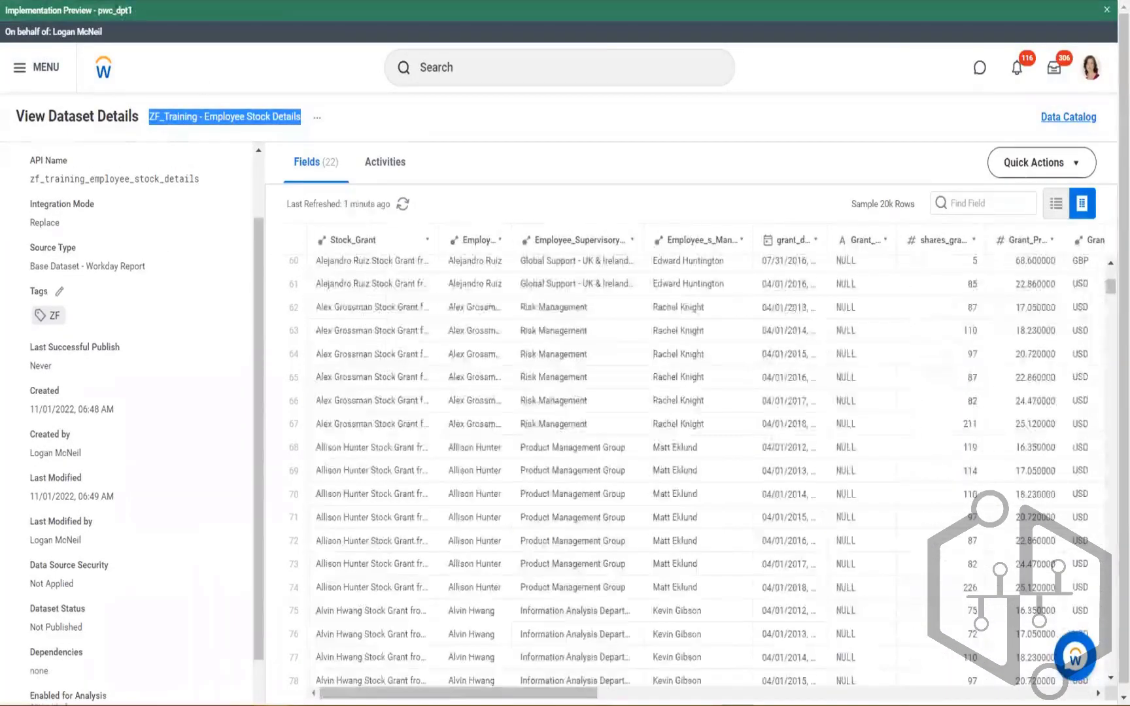
Return to the Data Catalog and filter all data by the ZF tag.
left_click(1069, 116)
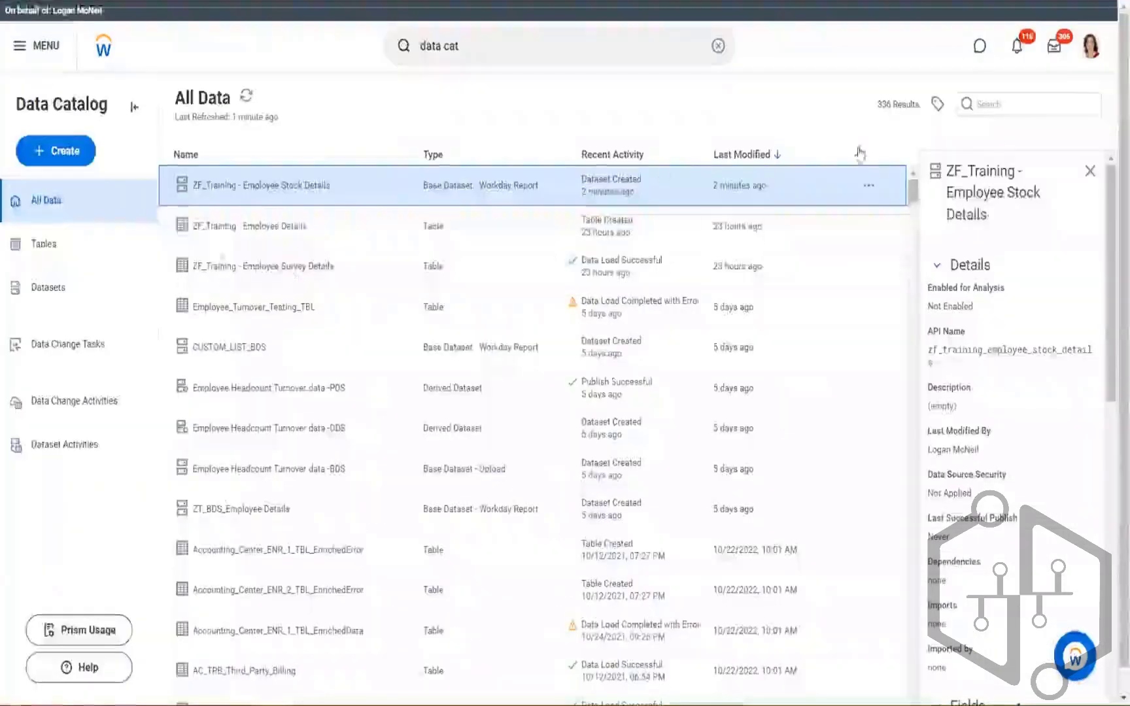
left_click(938, 105)
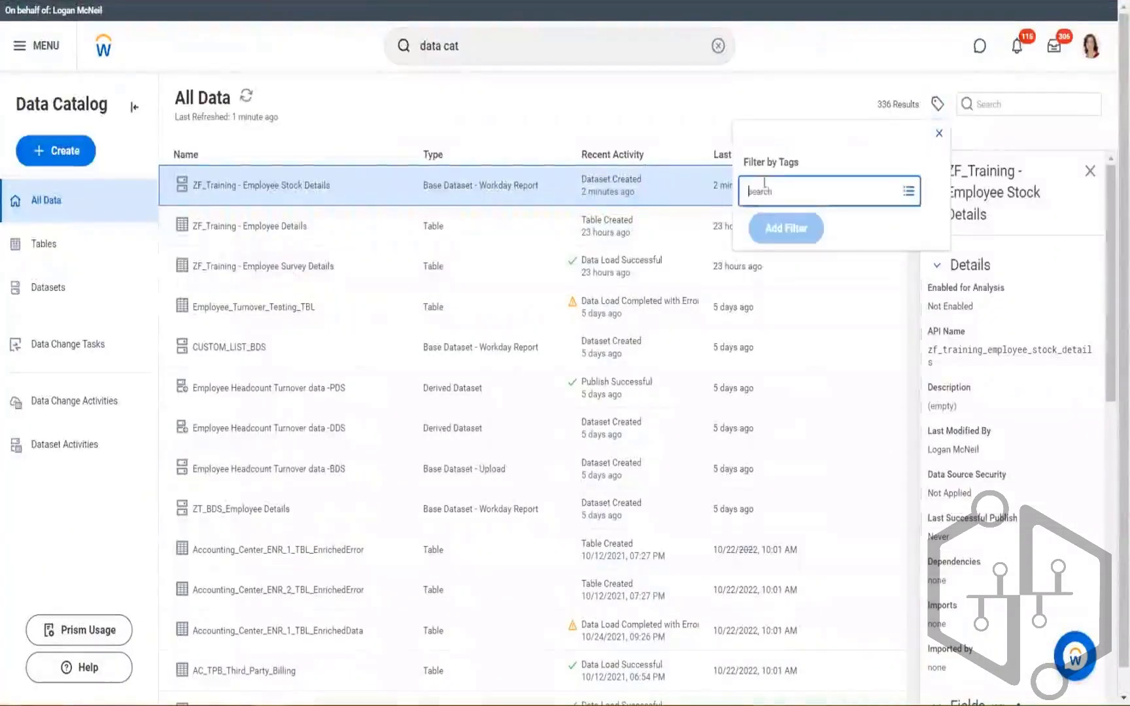
left_click(763, 191)
scroll(770, 523, "down", 3)
left_click(772, 511)
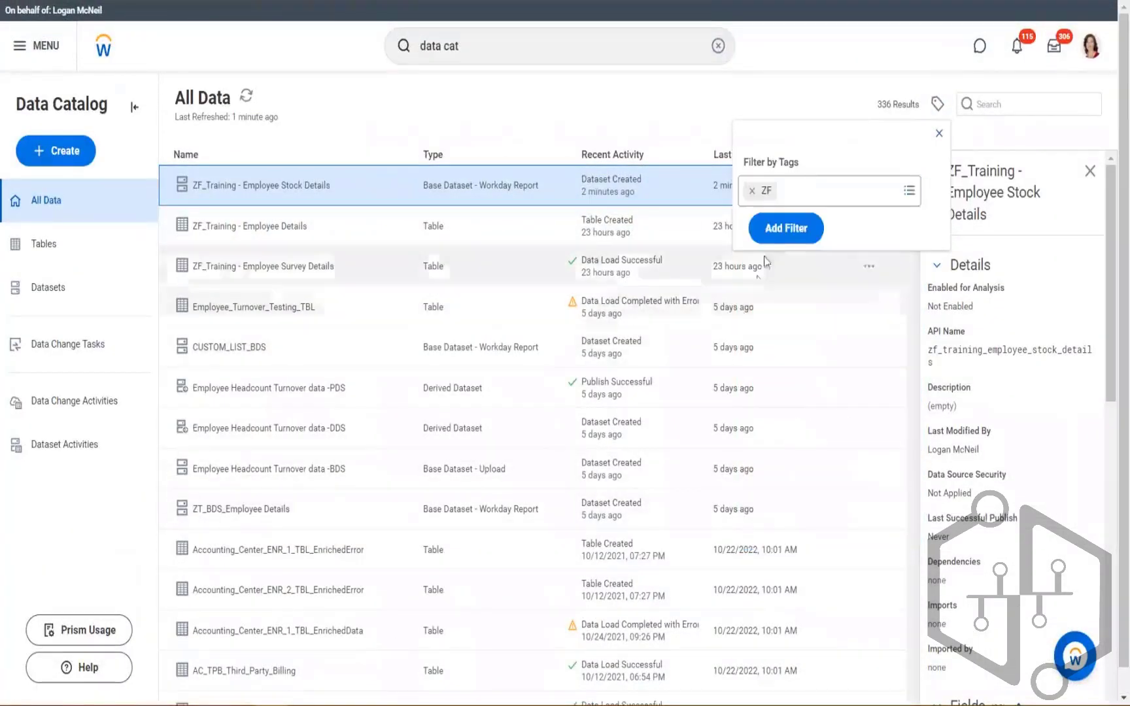
left_click(777, 229)
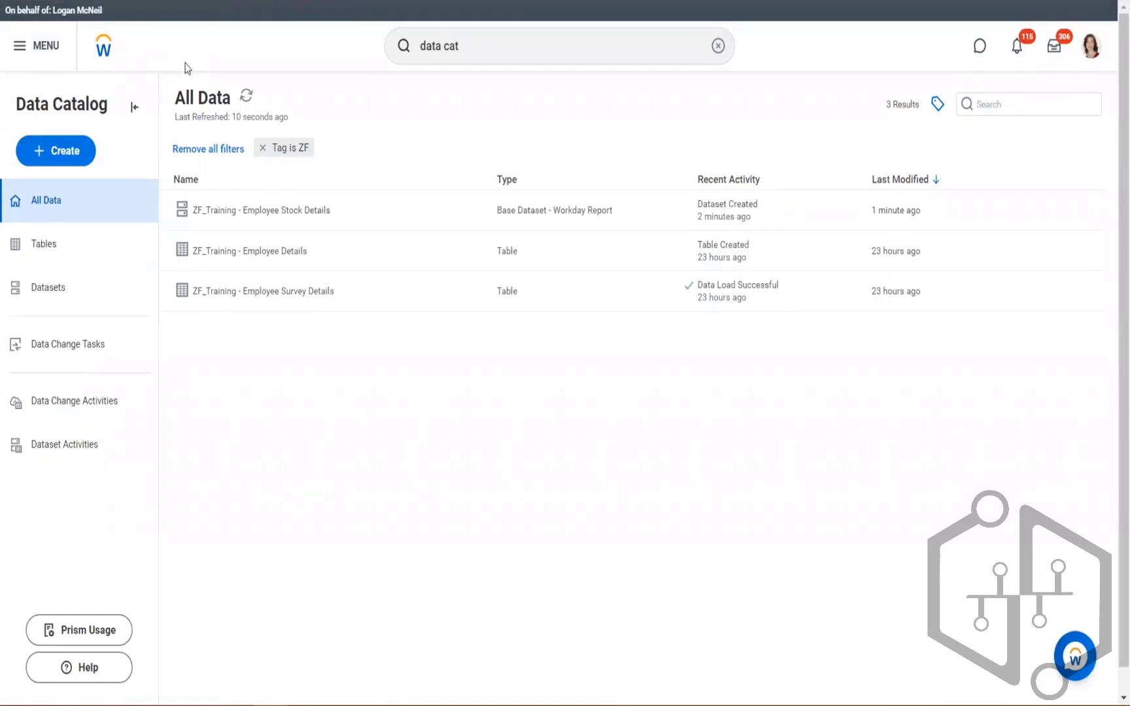
Start creating a base dataset from SFTP and review the File(s) section of the retrieval configuration.
left_click(36, 155)
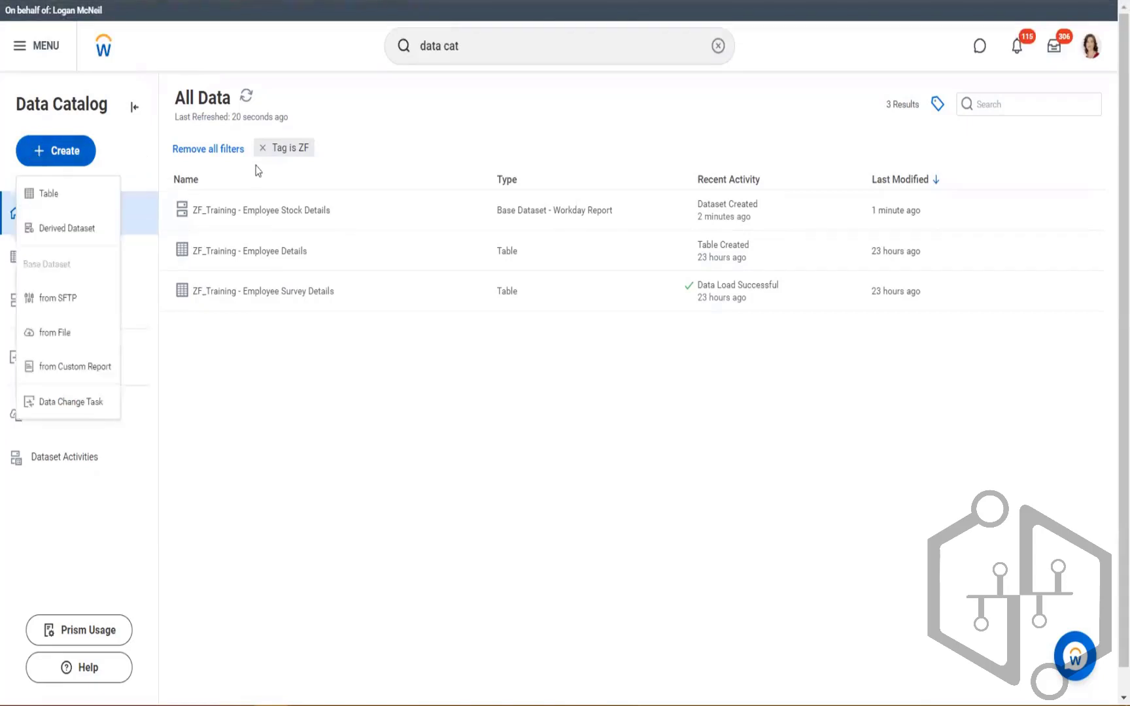
left_click(68, 298)
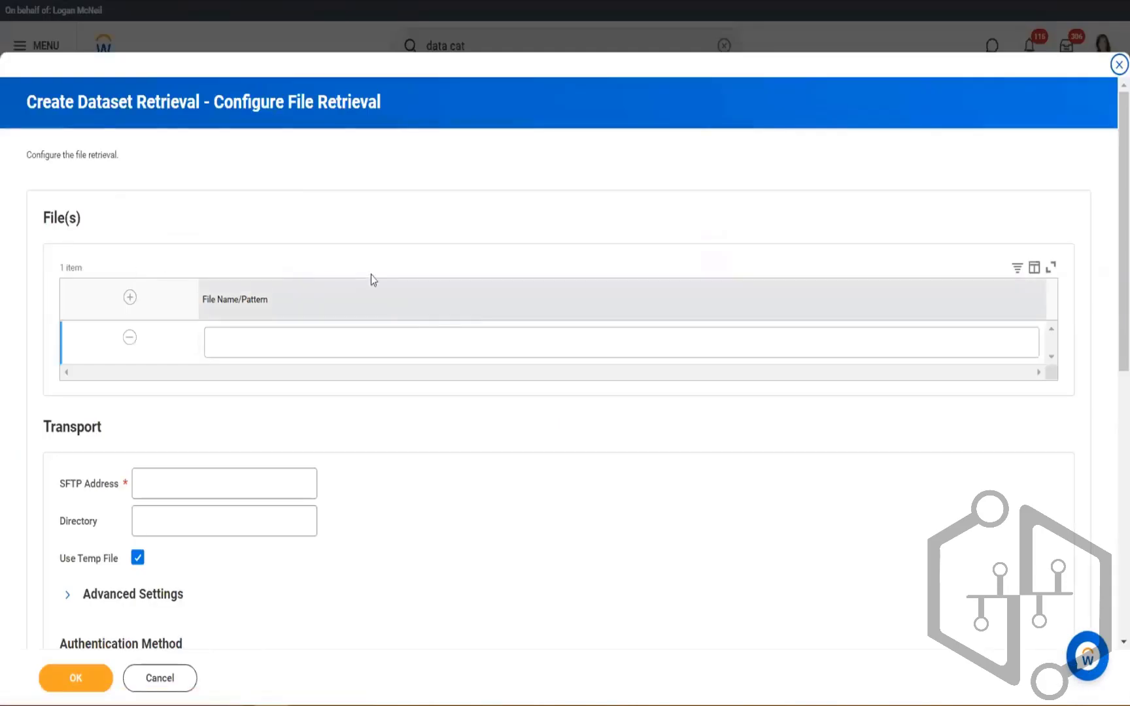
scroll(353, 274, "down", 2)
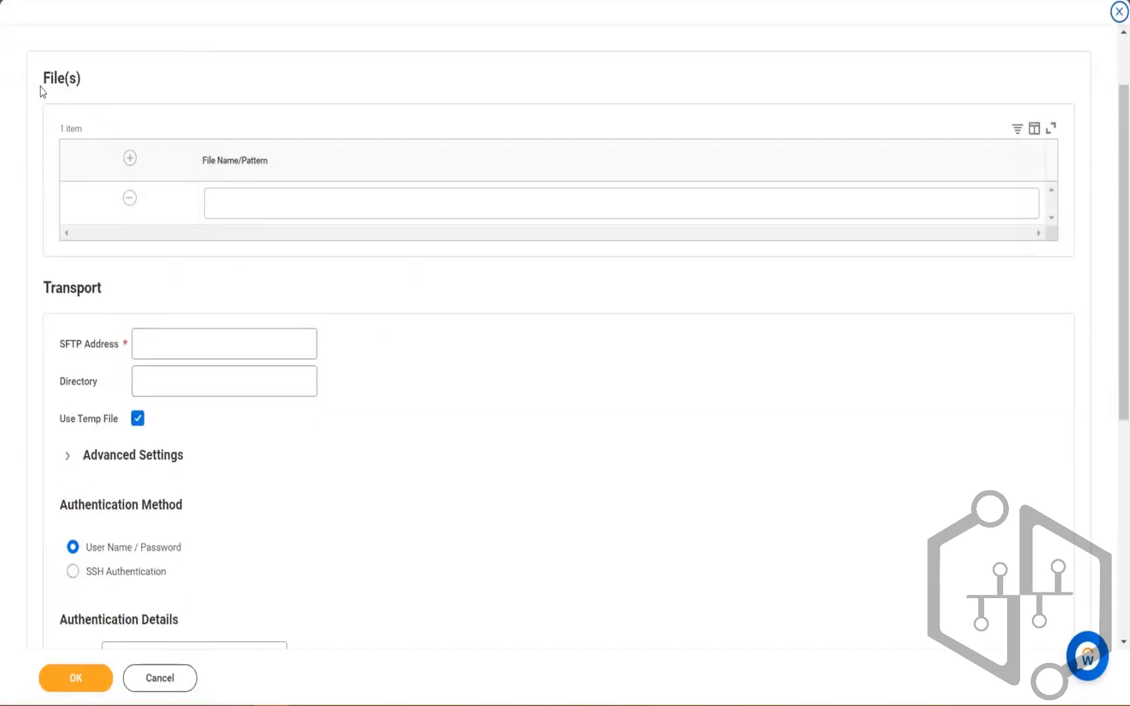
left_click_drag(42, 78, 68, 79)
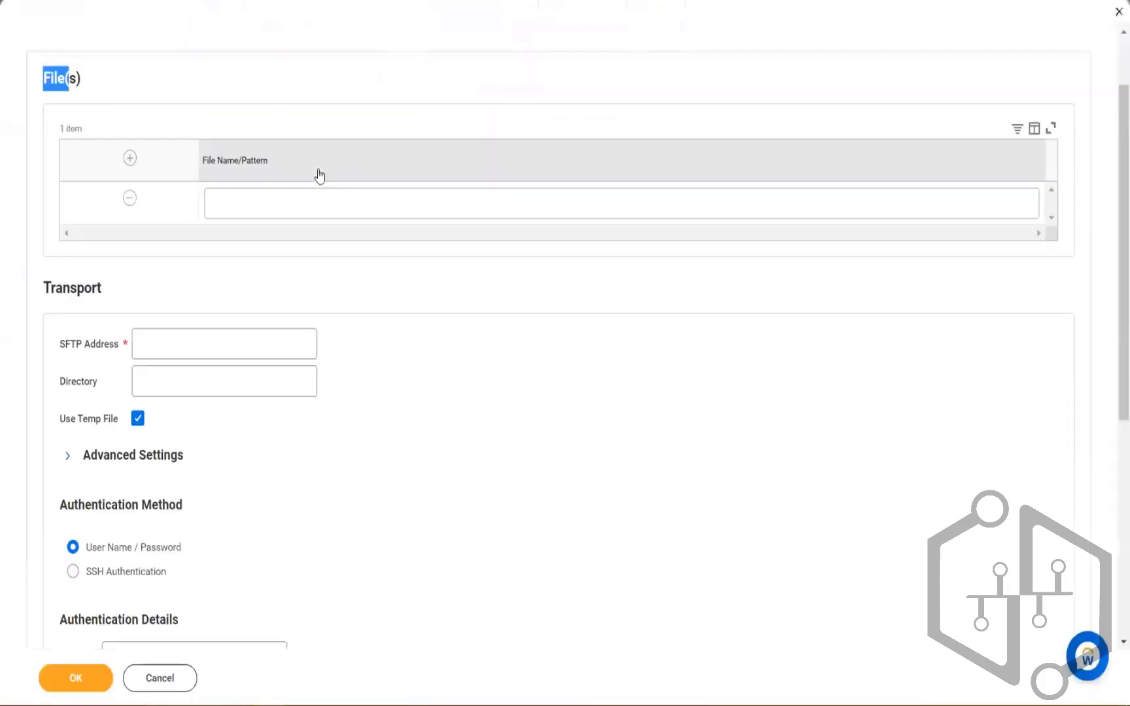
Enter "Emp Per Survey *?" as the file name pattern, and highlight its fixed text and the SFTP Address label.
left_click(303, 207)
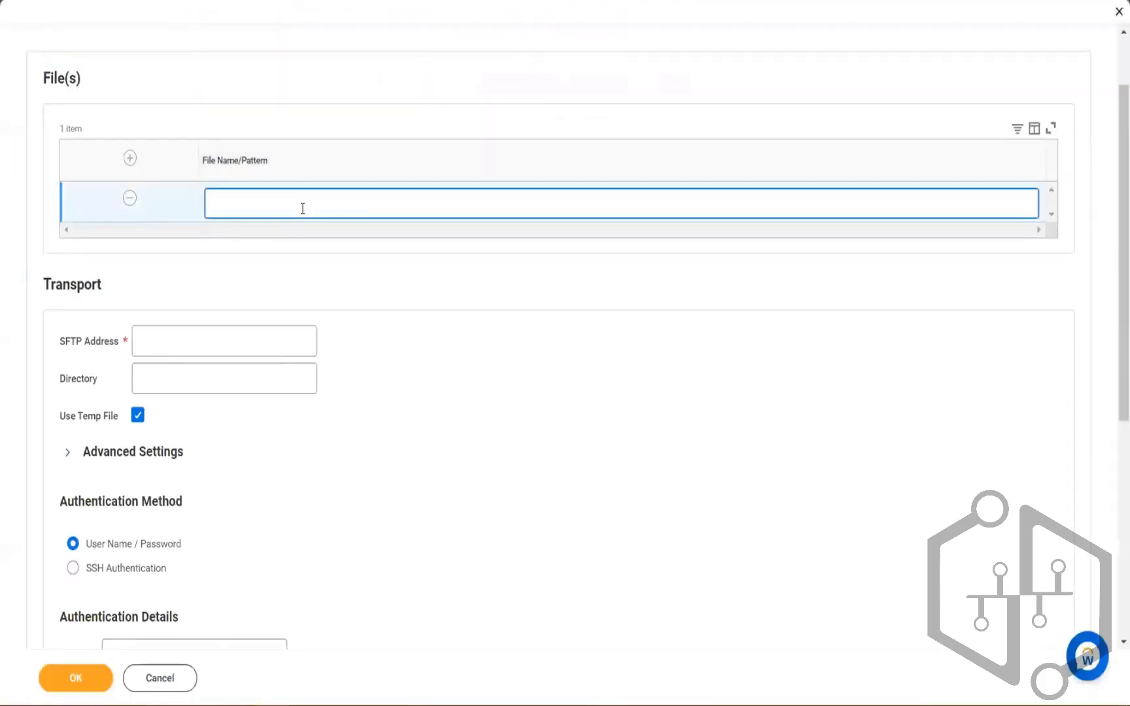
type("Empl")
type(" Per Sur")
type("vey")
type("*")
type("?")
left_click(274, 203)
left_click_drag(274, 204, 205, 204)
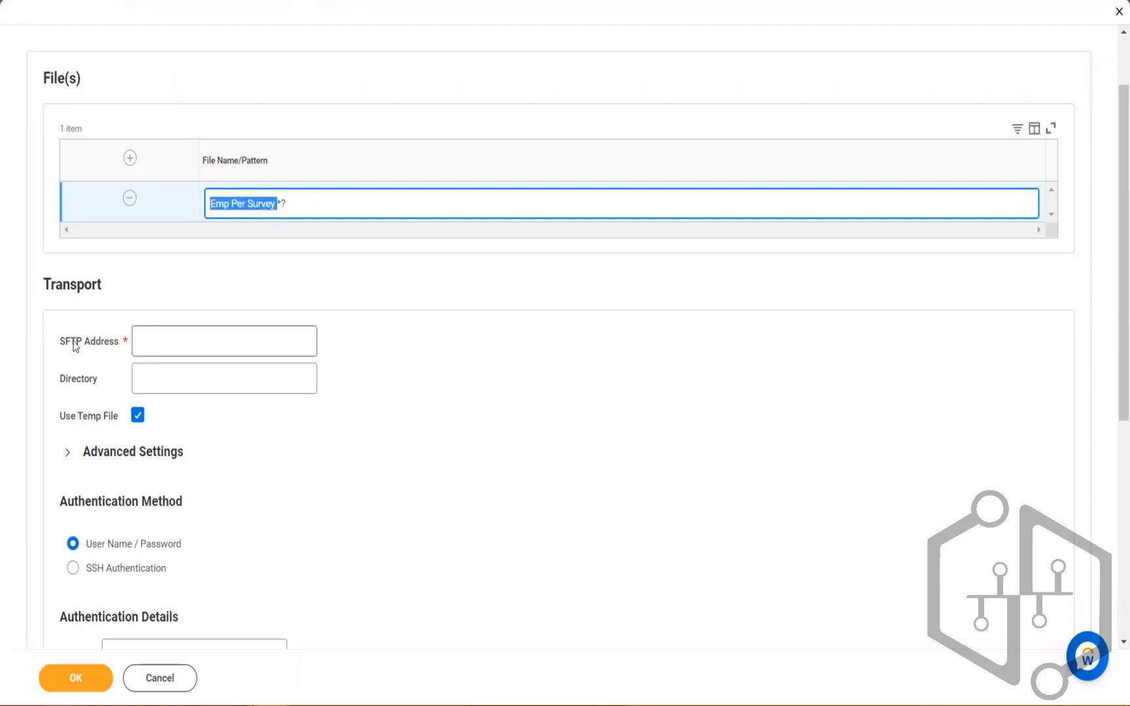
left_click_drag(62, 344, 118, 354)
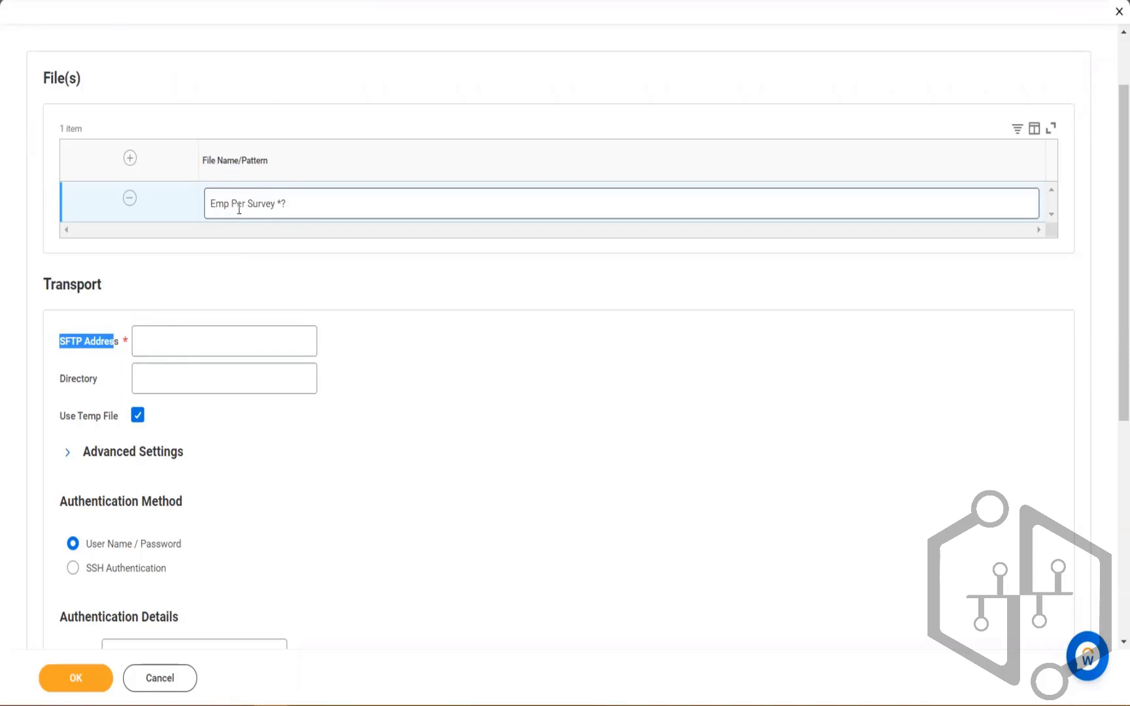
left_click_drag(208, 204, 276, 208)
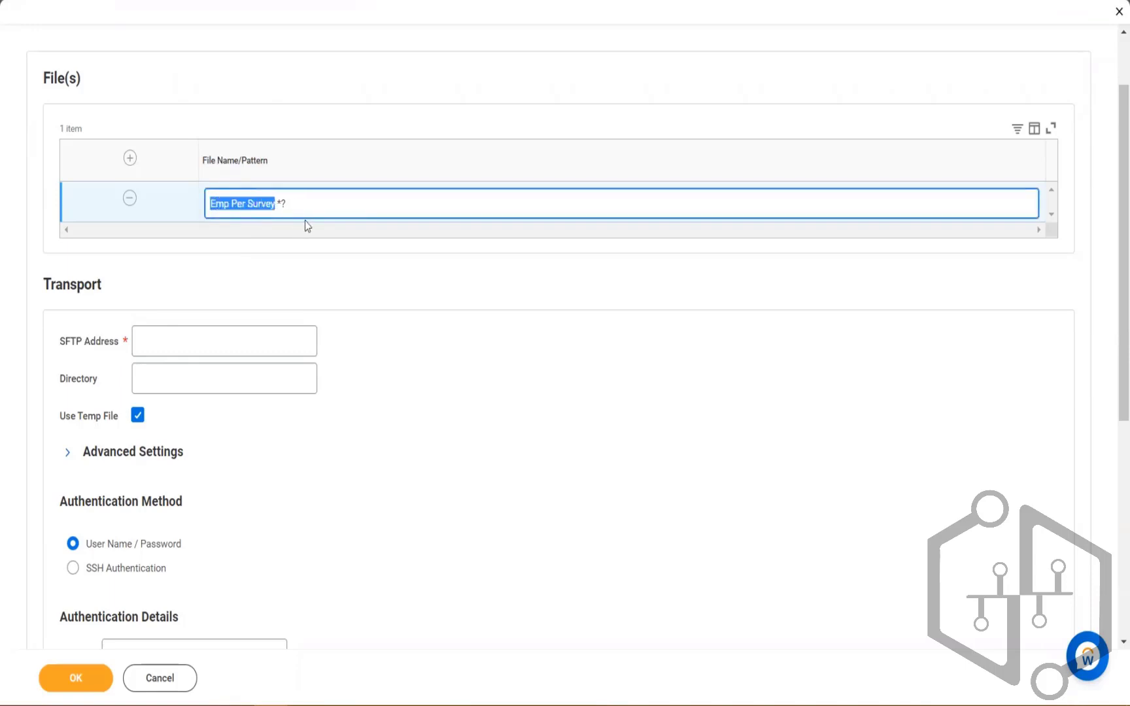
Highlight the parts of the file name pattern and change it to "Emp Per Survey ?*".
left_click(279, 205)
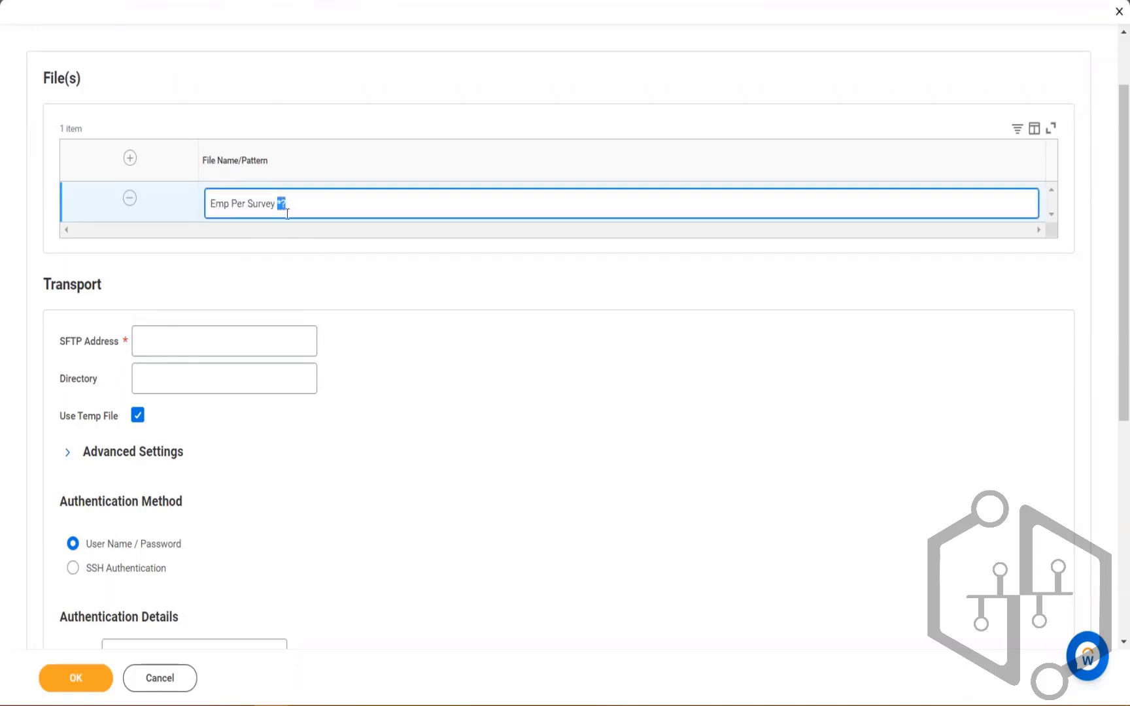
left_click_drag(276, 205, 207, 205)
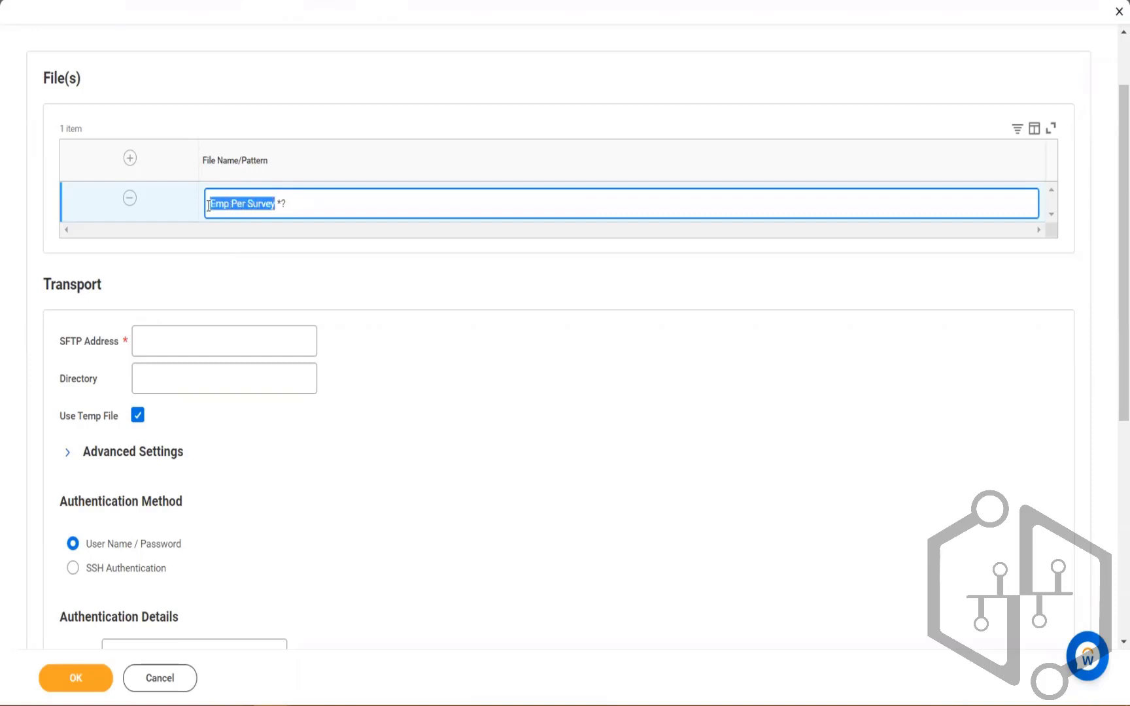
left_click(281, 204)
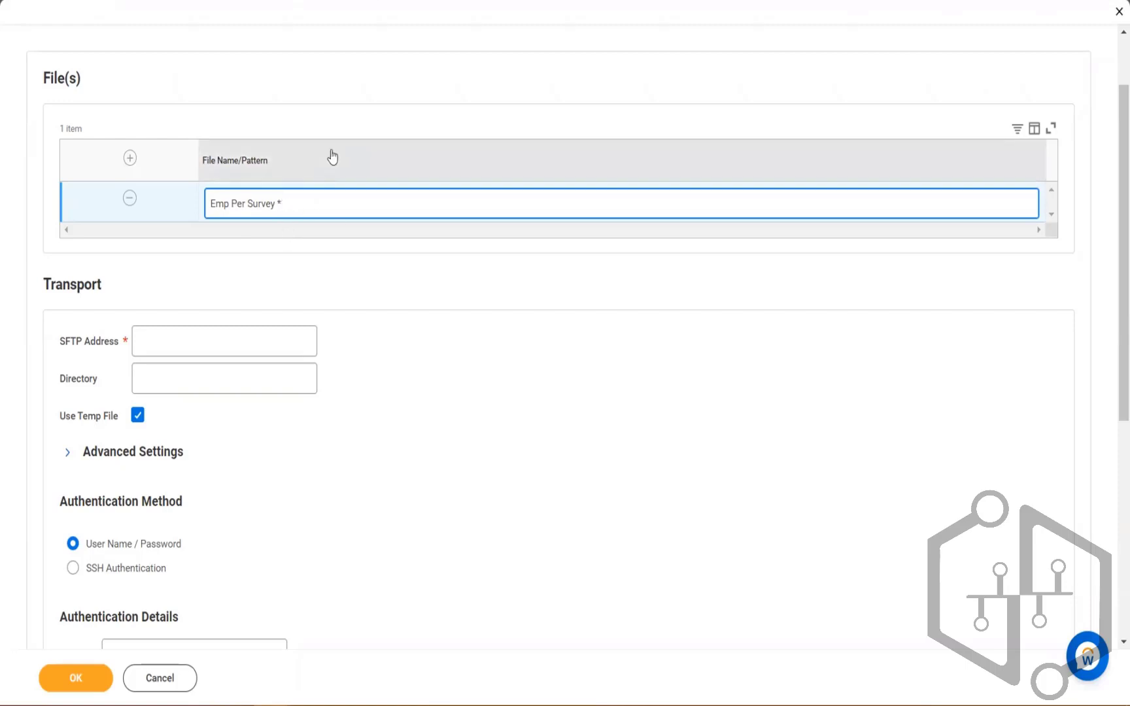
double_click(278, 201)
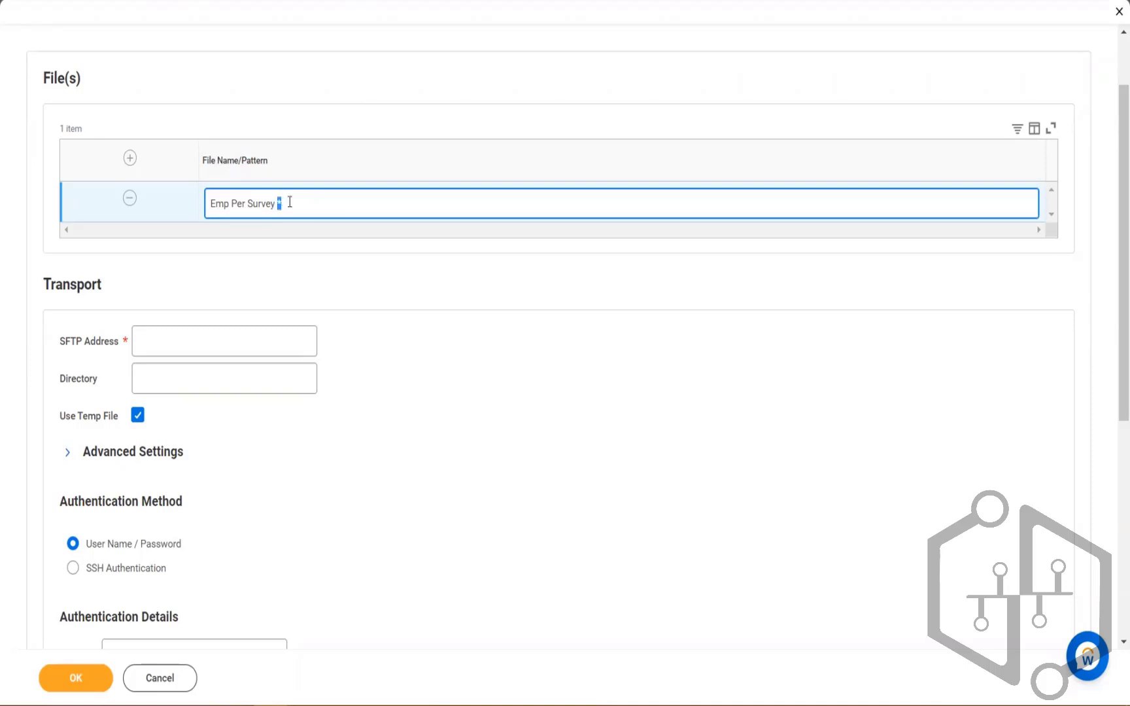
type("?*")
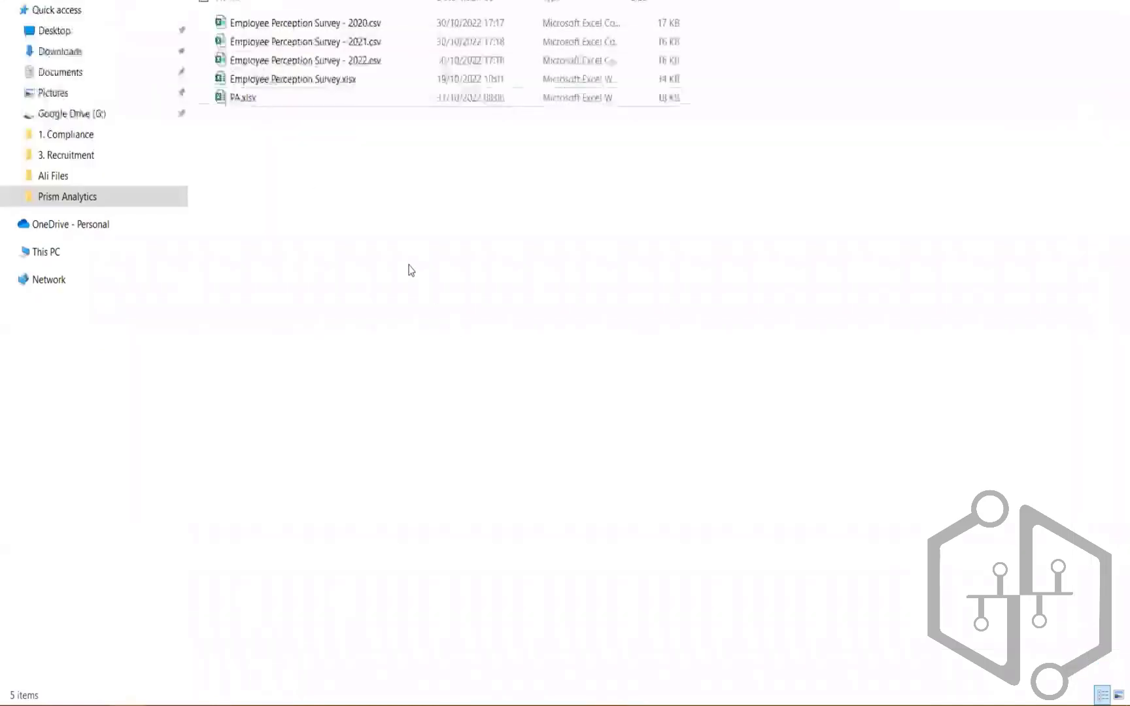
Switch to File Explorer and create an empty text document named ABC1.txt in the Prism Analytics folder.
right_click(408, 262)
mouse_move(322, 472)
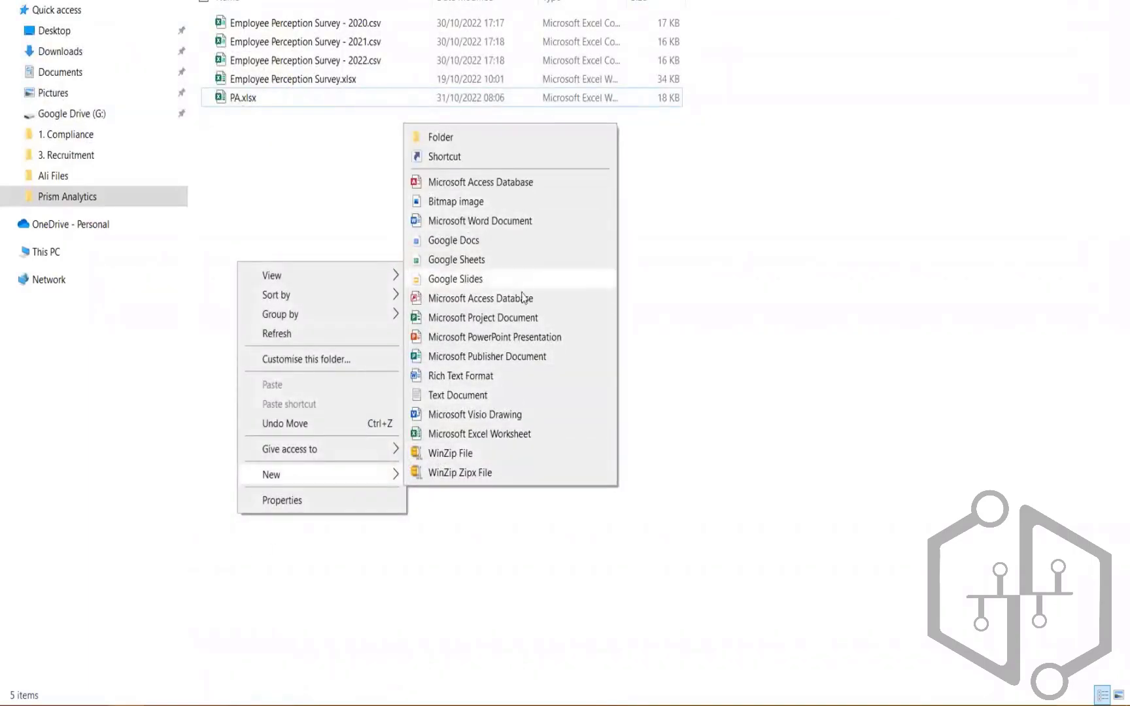
left_click(460, 397)
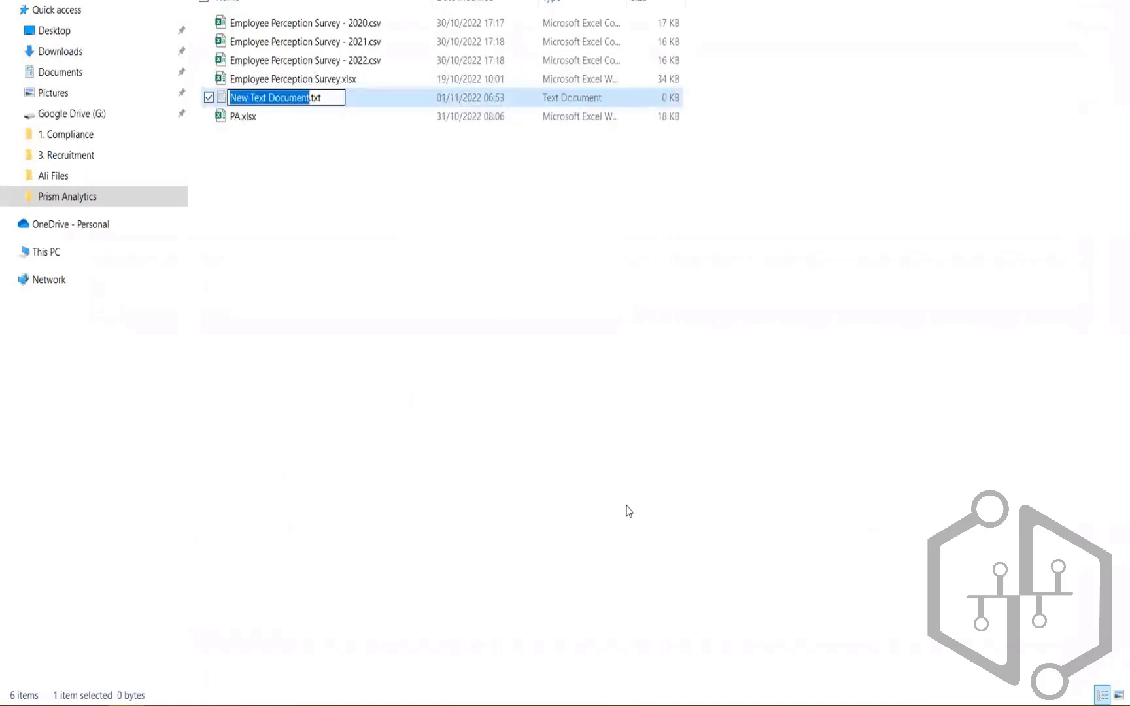
type("ABC")
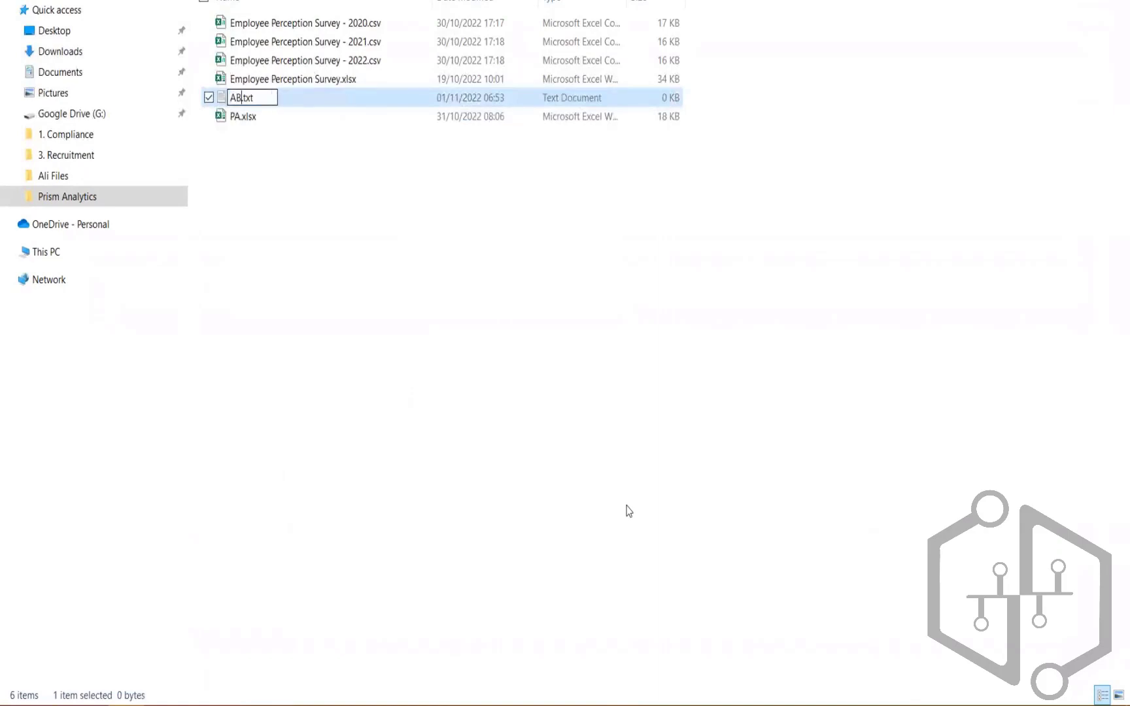
type("1")
key("Return")
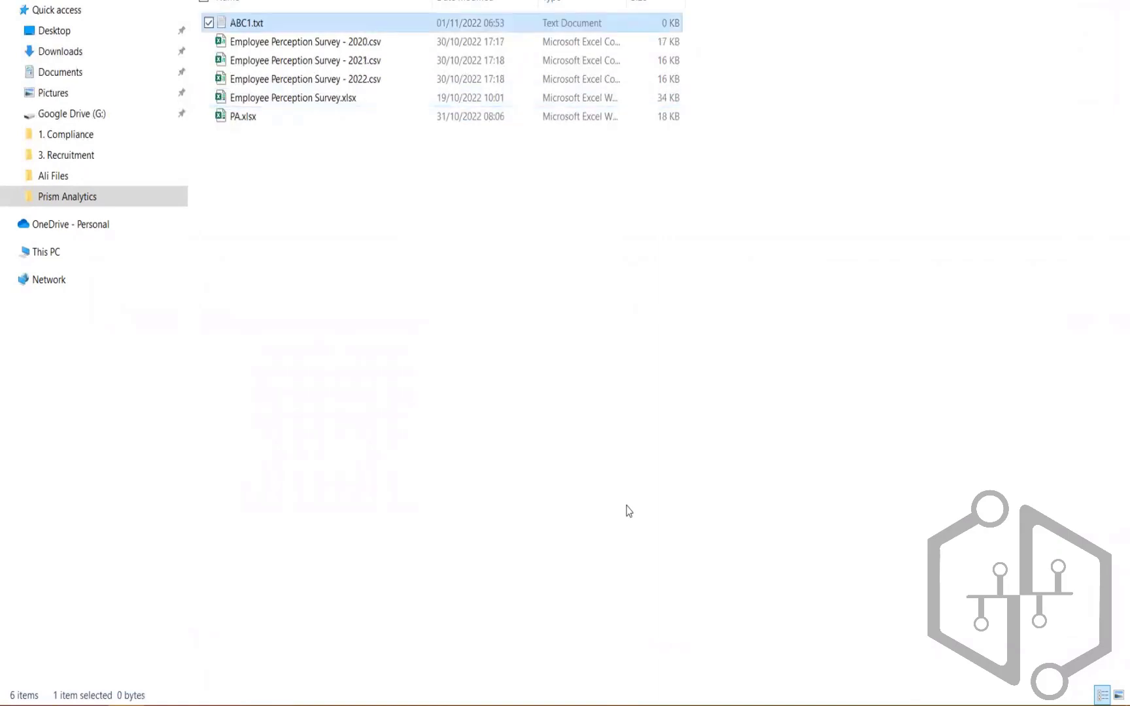
Create a second empty text document named ABC2.txt in the Prism Analytics folder.
right_click(311, 196)
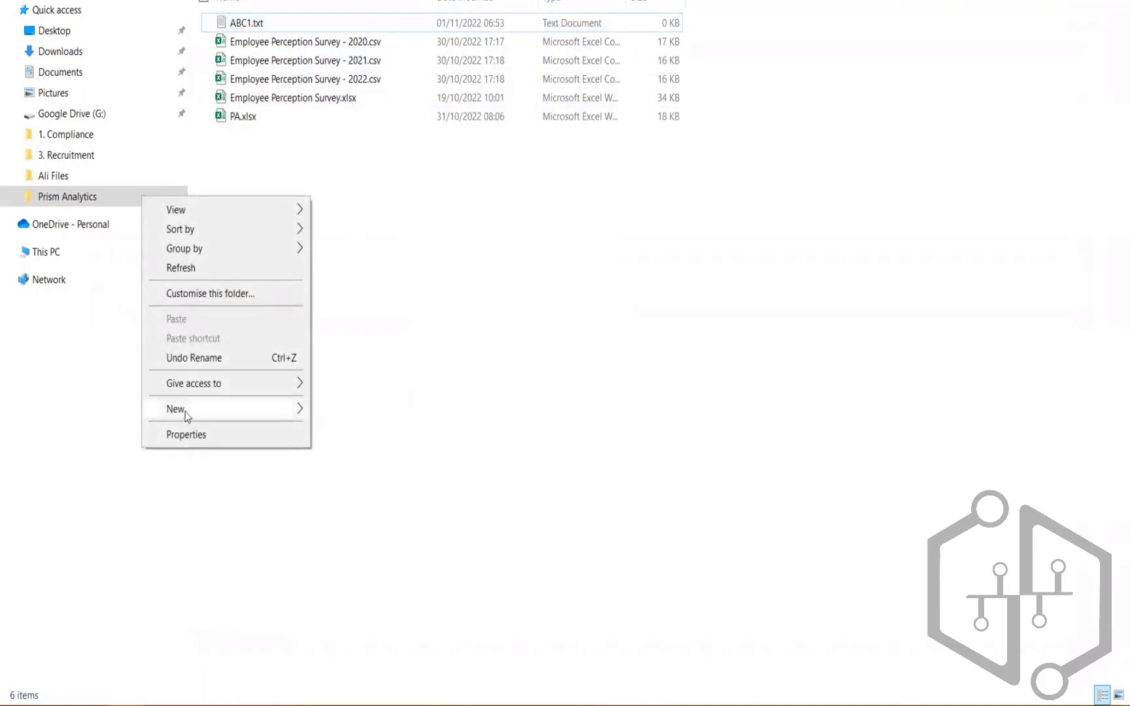
mouse_move(184, 408)
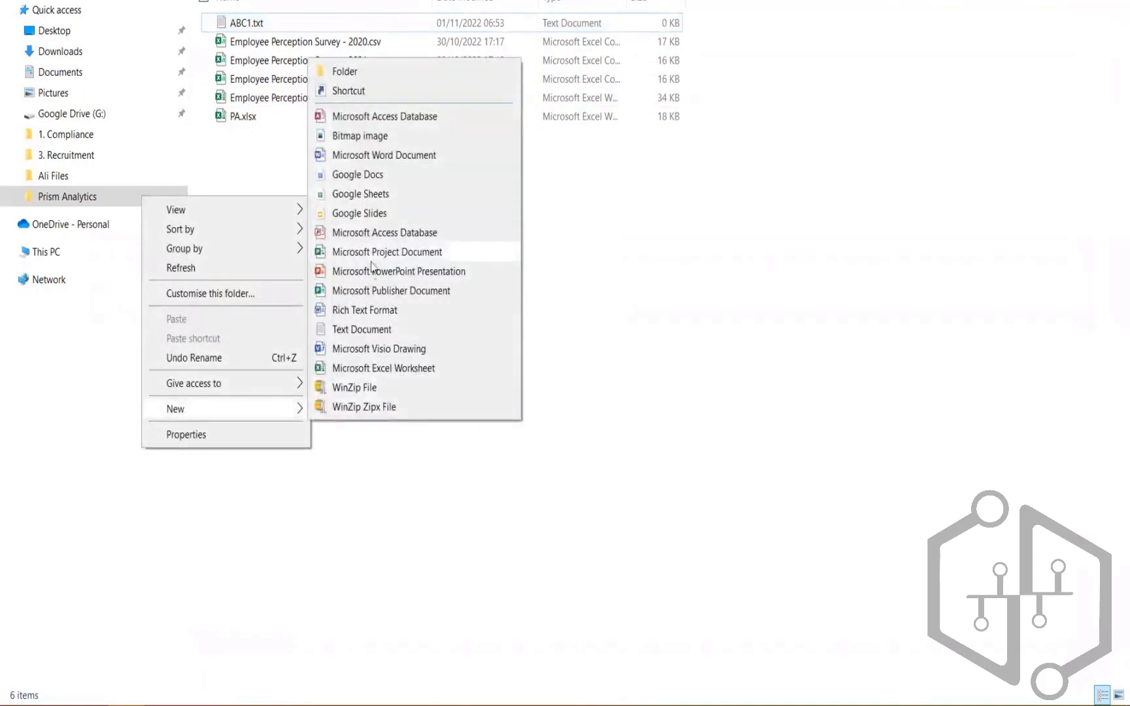
left_click(361, 329)
type("AliBC2")
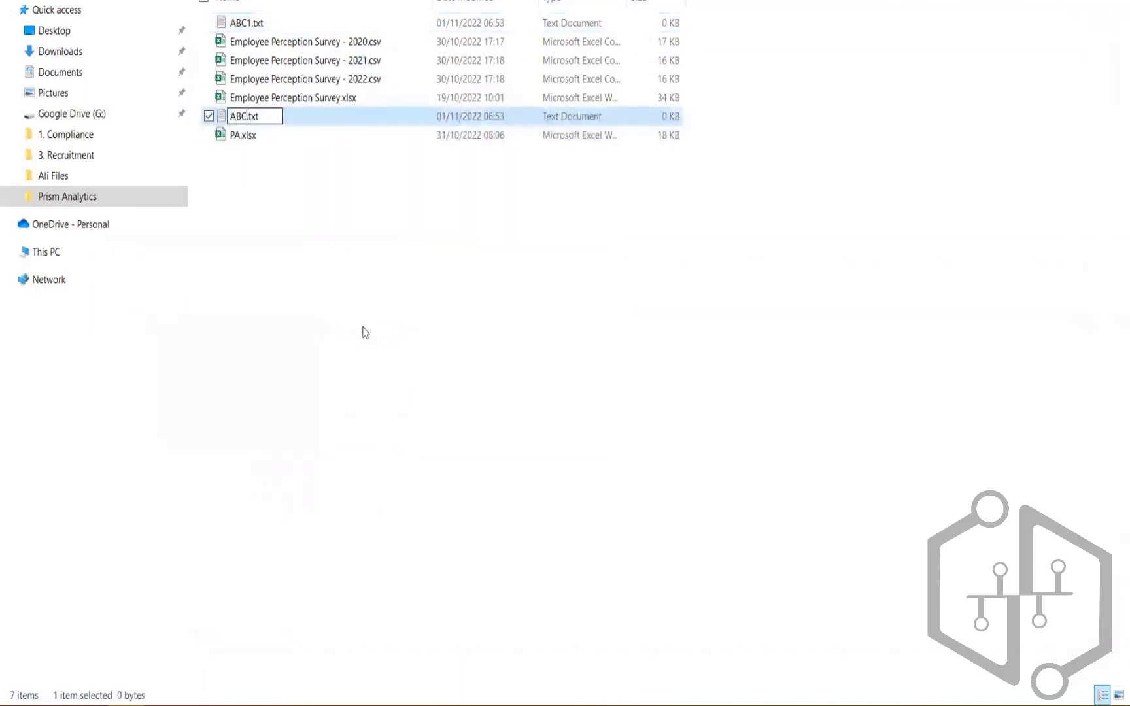
key("Return")
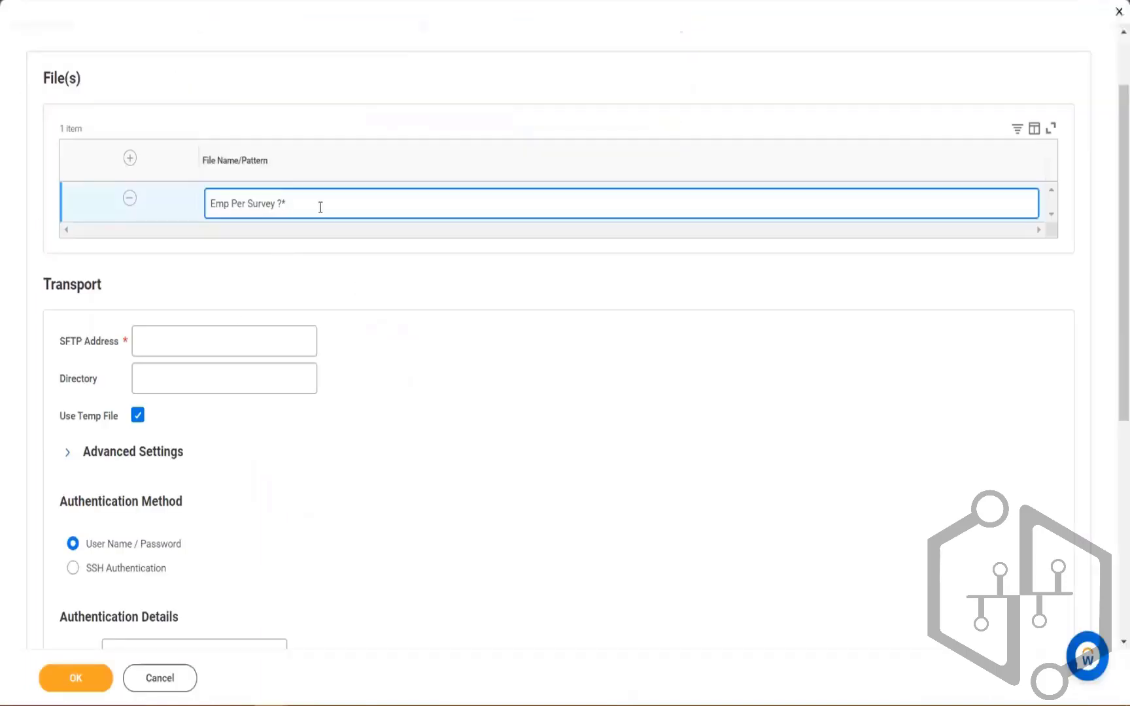
Switch back to Workday and replace the whole file name pattern with "ABC?".
left_click_drag(321, 207, 166, 216)
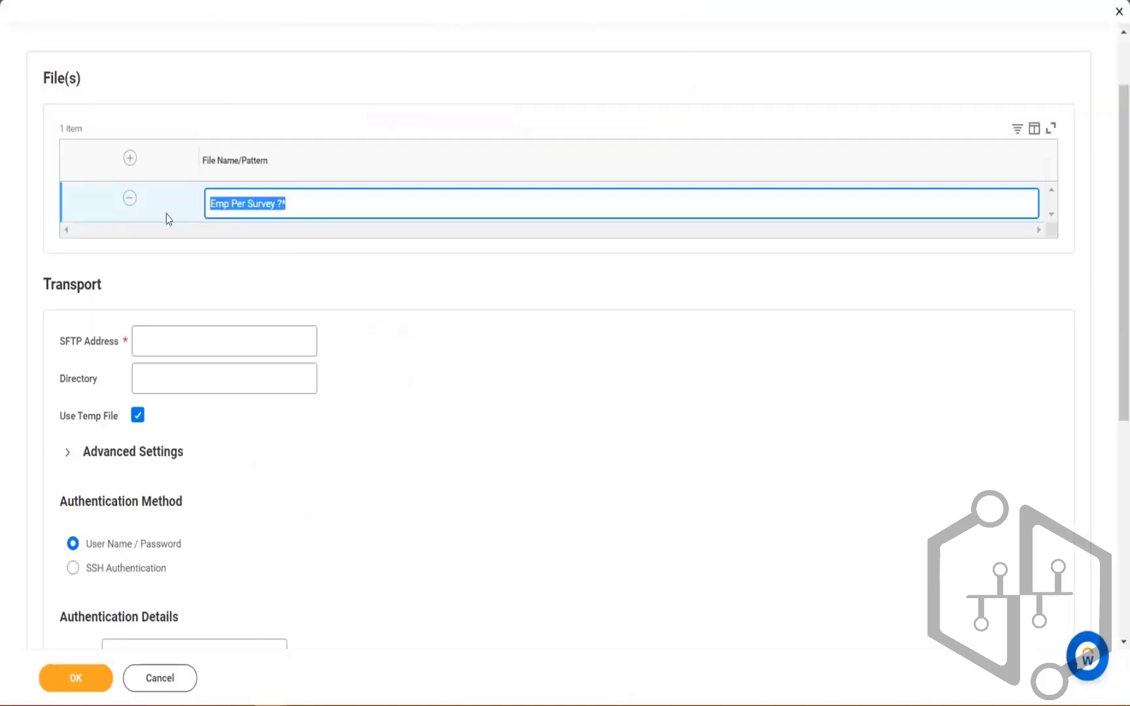
type("ABC")
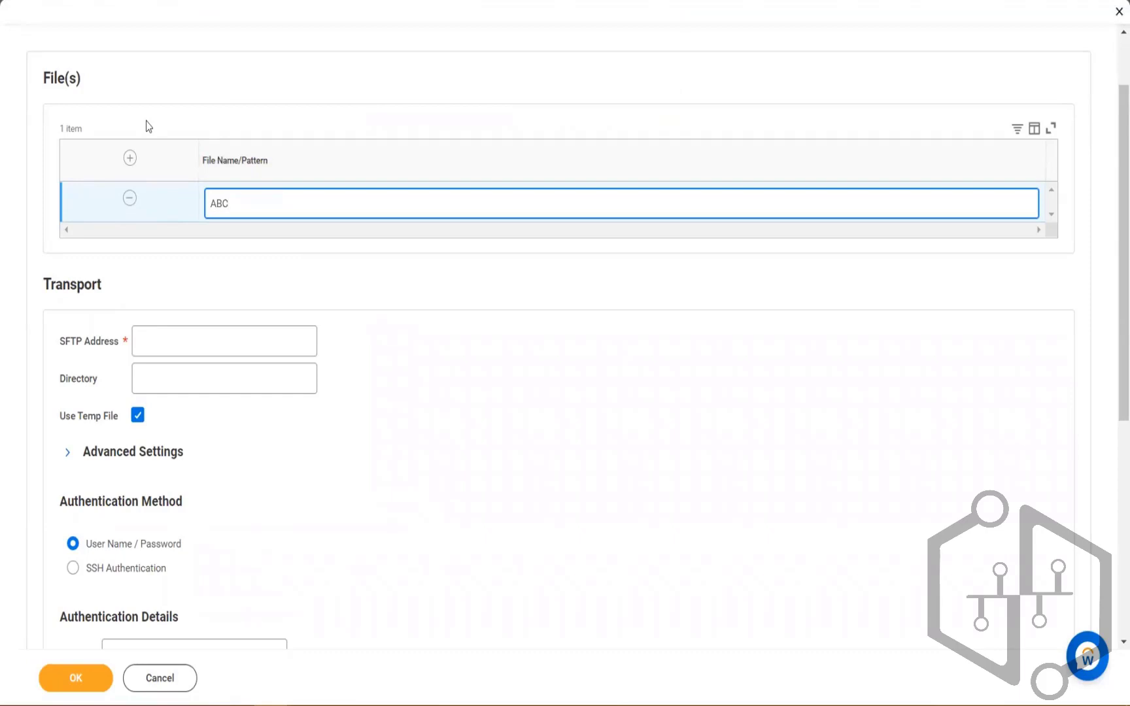
type("?")
left_click_drag(249, 203, 230, 203)
key("BackSpace")
type("?")
Try the * wildcard in the file name pattern as "ABC*", and replace it with the ? wildcard again.
double_click(226, 208)
left_click(233, 205)
key("BackSpace")
double_click(230, 203)
key("BackSpace")
type("*")
left_click_drag(229, 205, 241, 204)
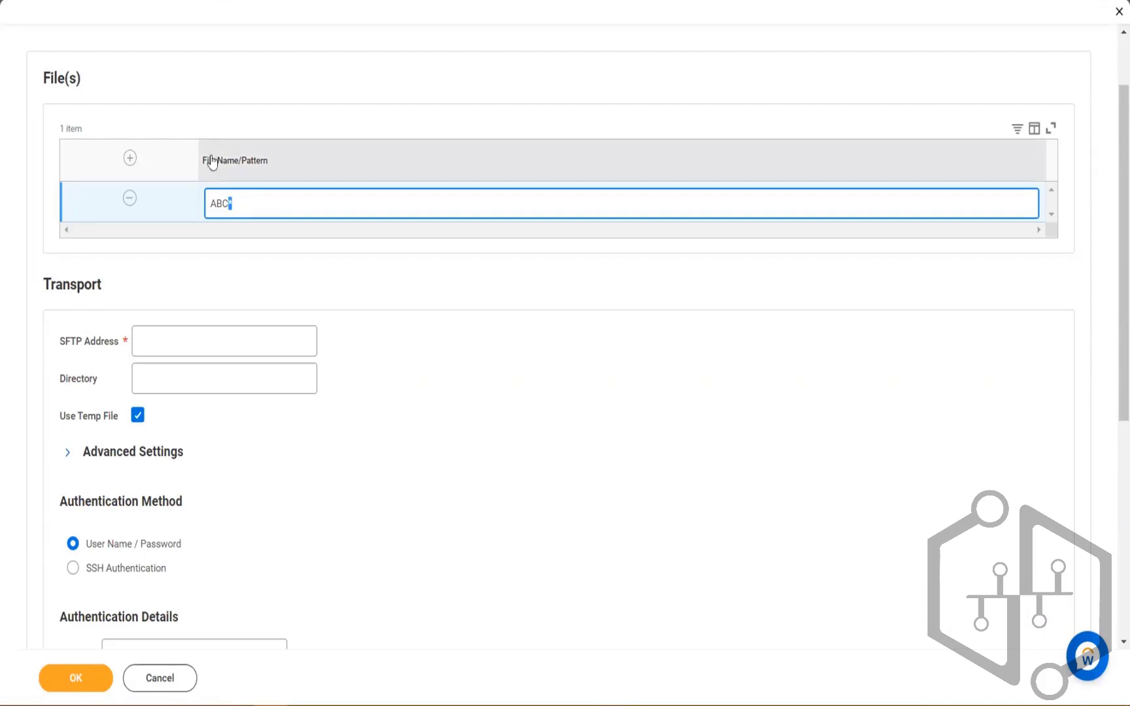
type("?")
left_click(720, 442)
left_click(238, 198)
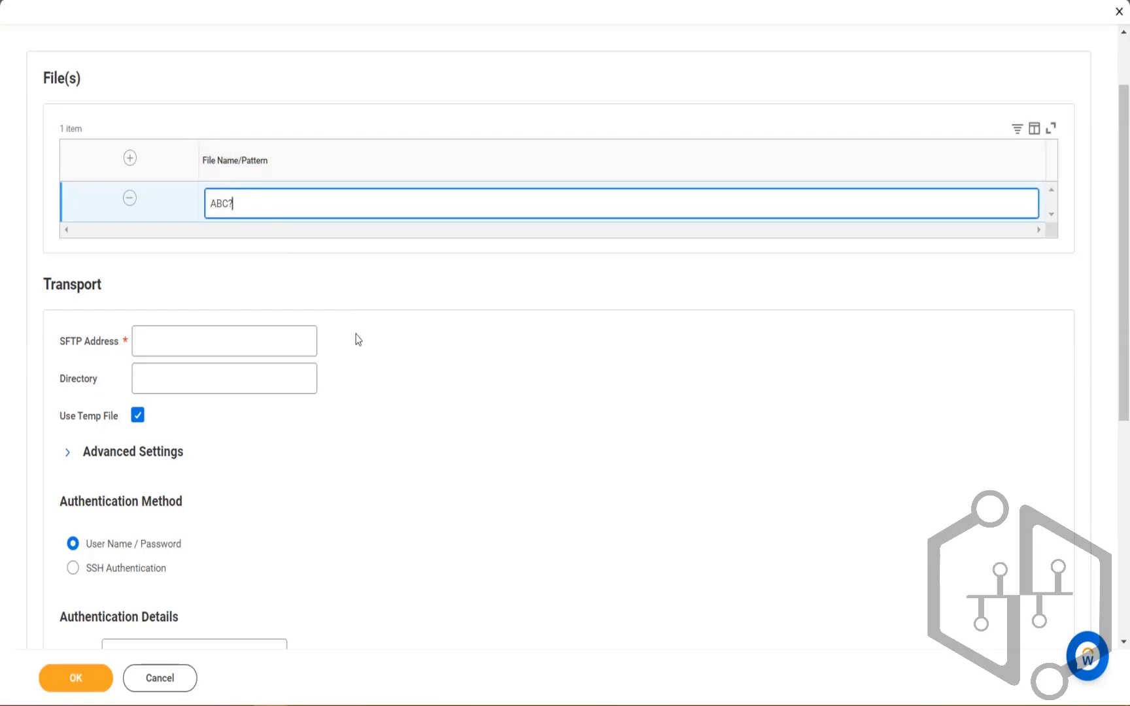
Review the SFTP Address, Directory and Use Temp File settings in the Transport section.
scroll(286, 250, "down", 1)
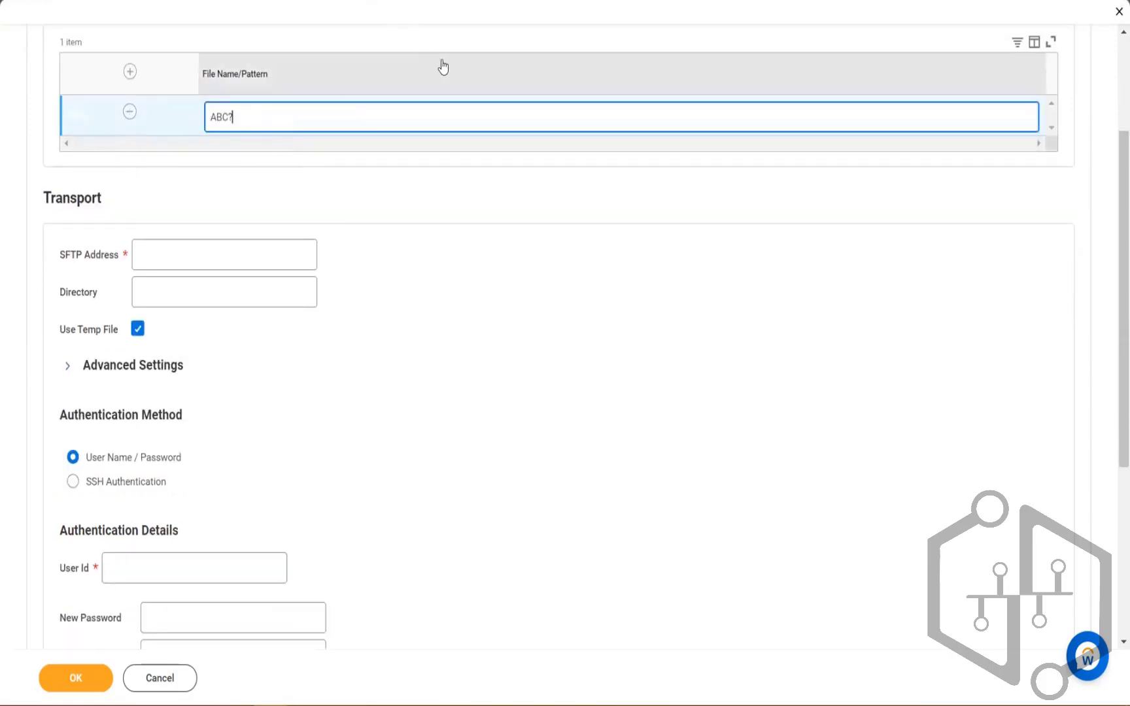
scroll(420, 165, "down", 1)
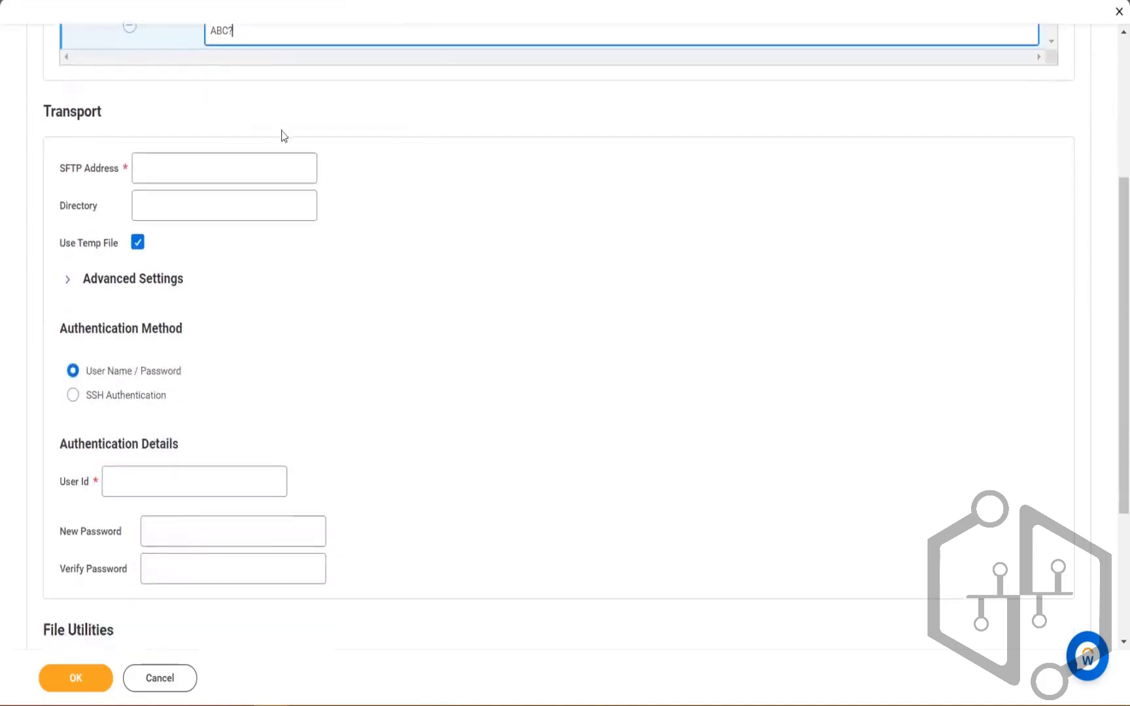
left_click_drag(74, 171, 87, 252)
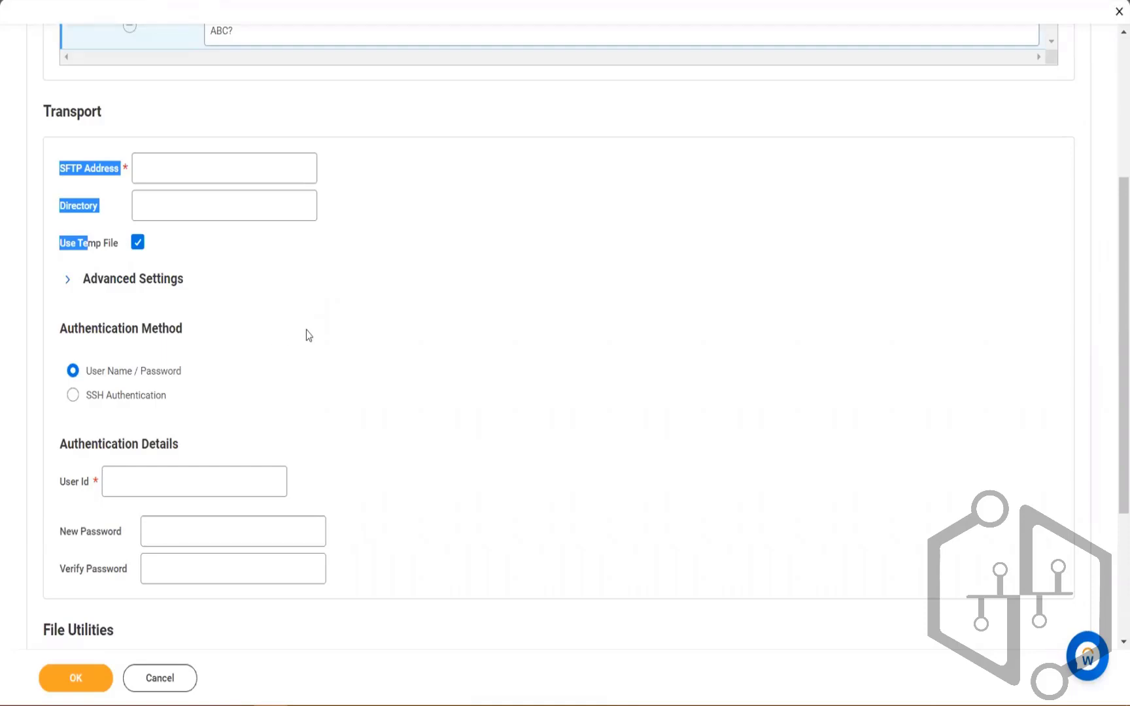
left_click(260, 40)
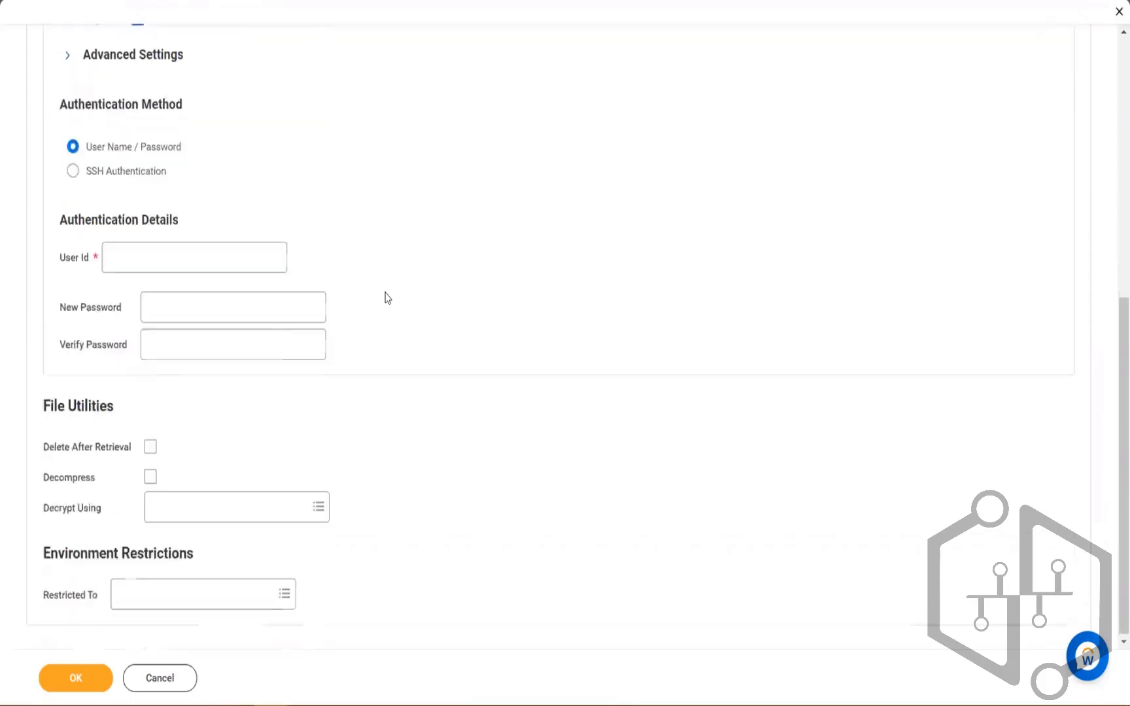
Examine the Authentication Method choices and the Authentication Details fields for user ID and password.
scroll(386, 297, "down", 3)
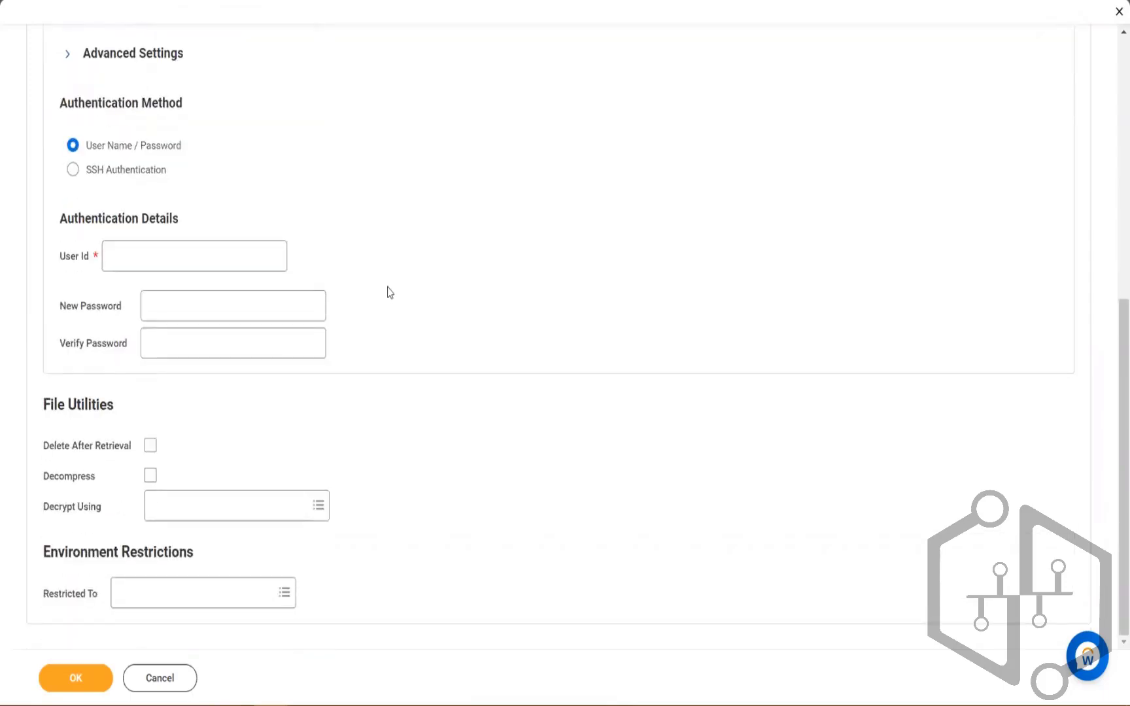
scroll(389, 291, "up", 1)
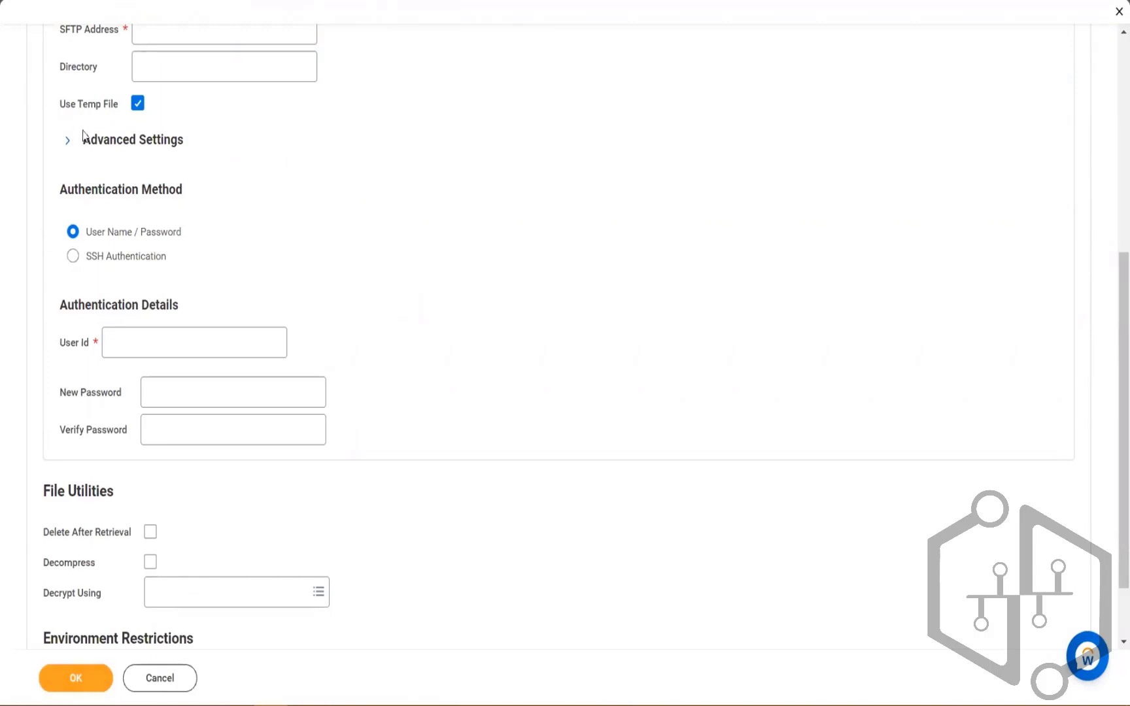
left_click_drag(74, 187, 162, 255)
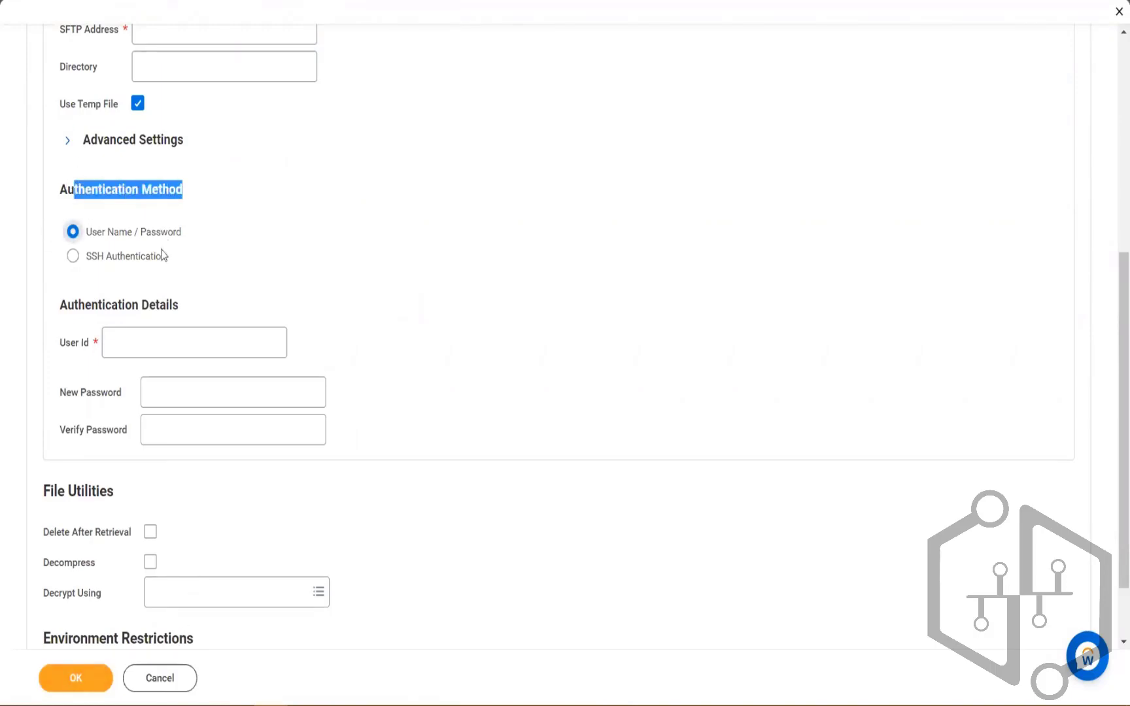
scroll(66, 262, "down", 1)
left_click_drag(61, 217, 494, 360)
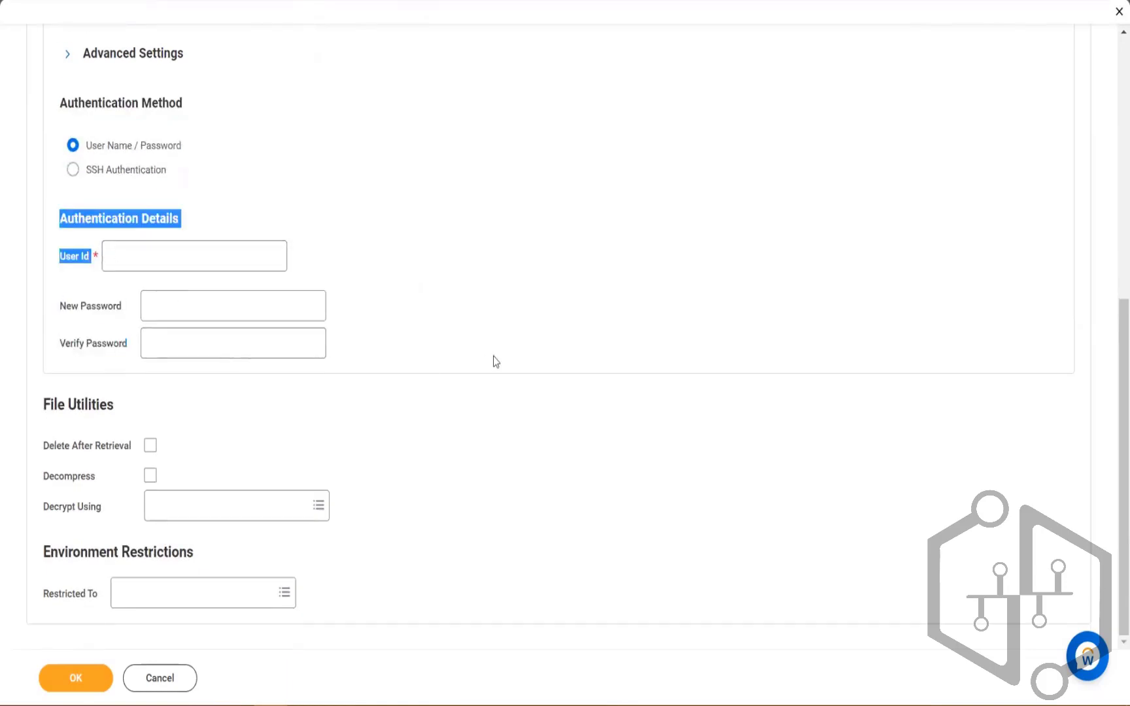
left_click(504, 351)
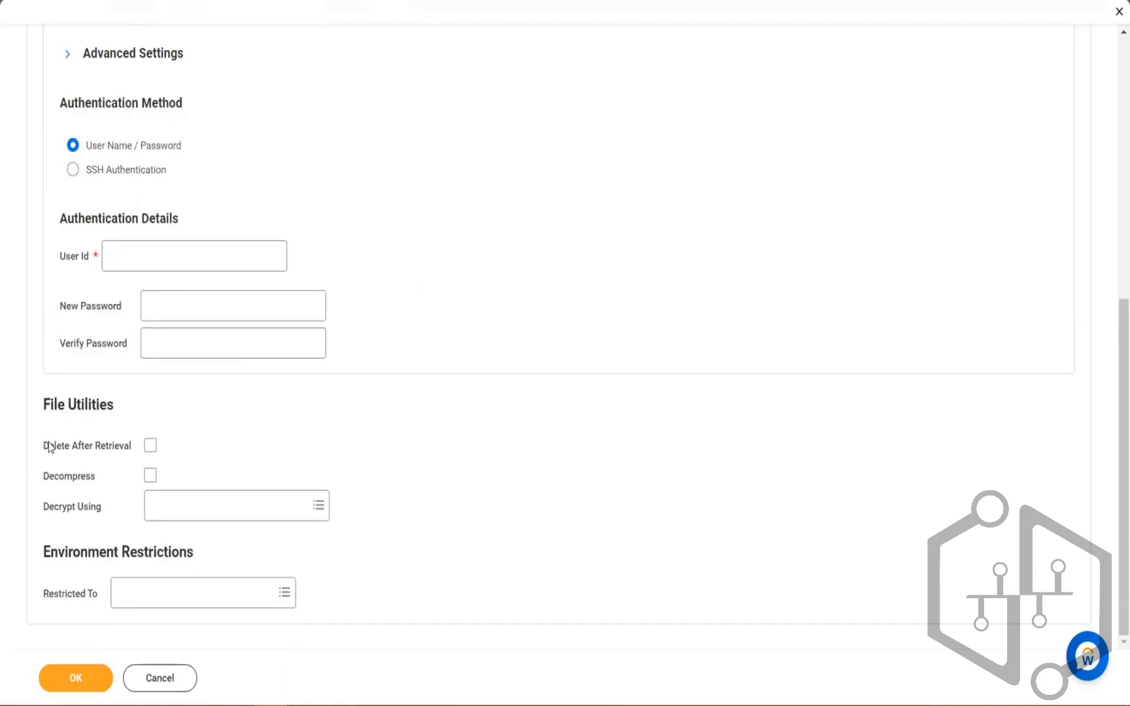
Review the File Utilities options, toggling Delete After Retrieval on and off, and the Restricted To setting under Environment Restrictions.
left_click_drag(43, 446, 126, 453)
left_click(151, 448)
left_click(150, 446)
left_click(150, 445)
left_click(150, 445)
left_click_drag(60, 477, 98, 482)
left_click_drag(55, 510, 77, 512)
scroll(275, 459, "up", 5)
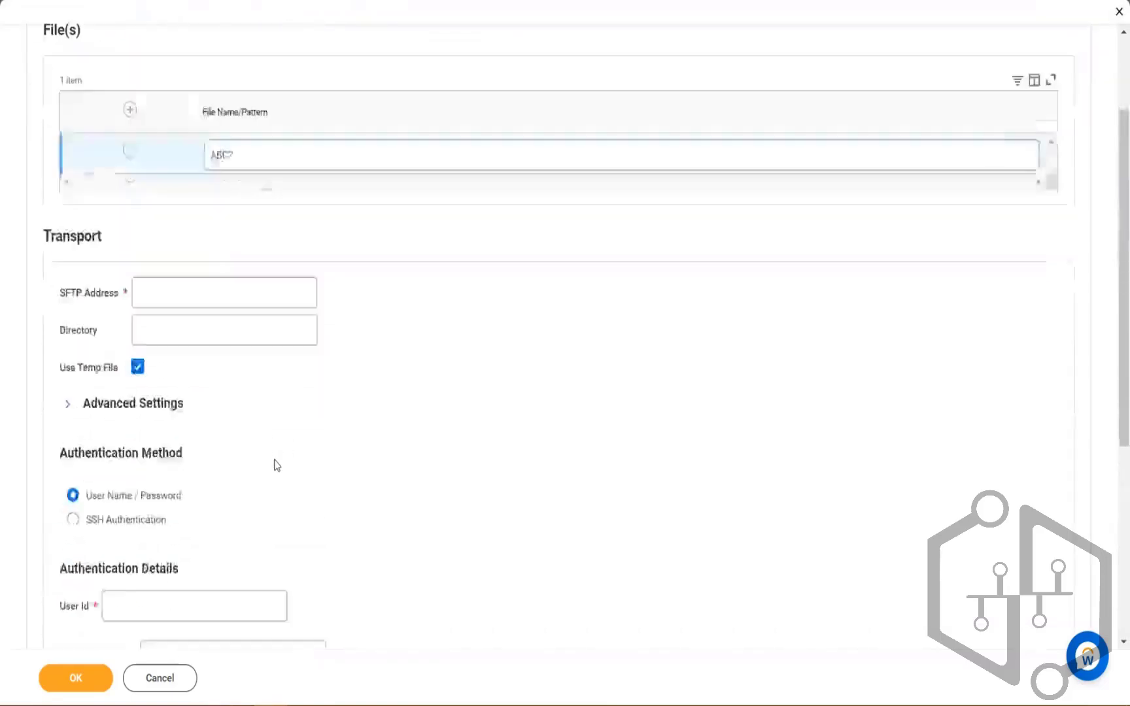
scroll(275, 458, "down", 6)
left_click_drag(58, 596, 87, 599)
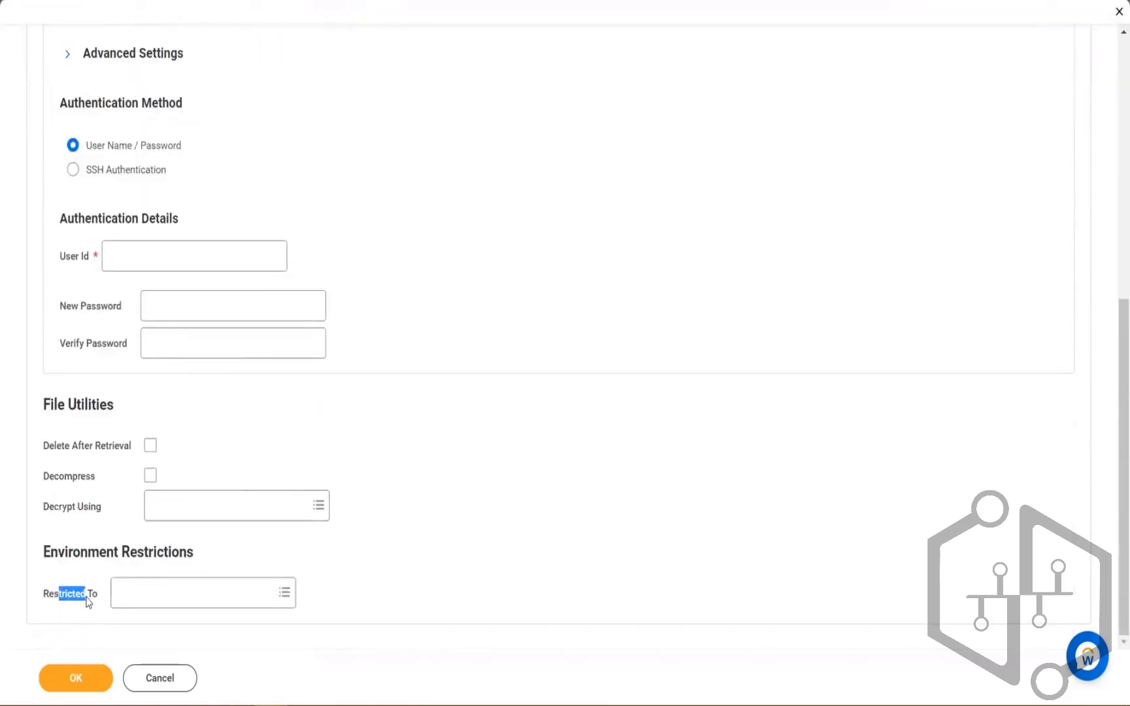
Look over the file retrieval configuration once more, highlight SFTP Address, and cancel the configuration, discarding the changes.
scroll(177, 545, "up", 7)
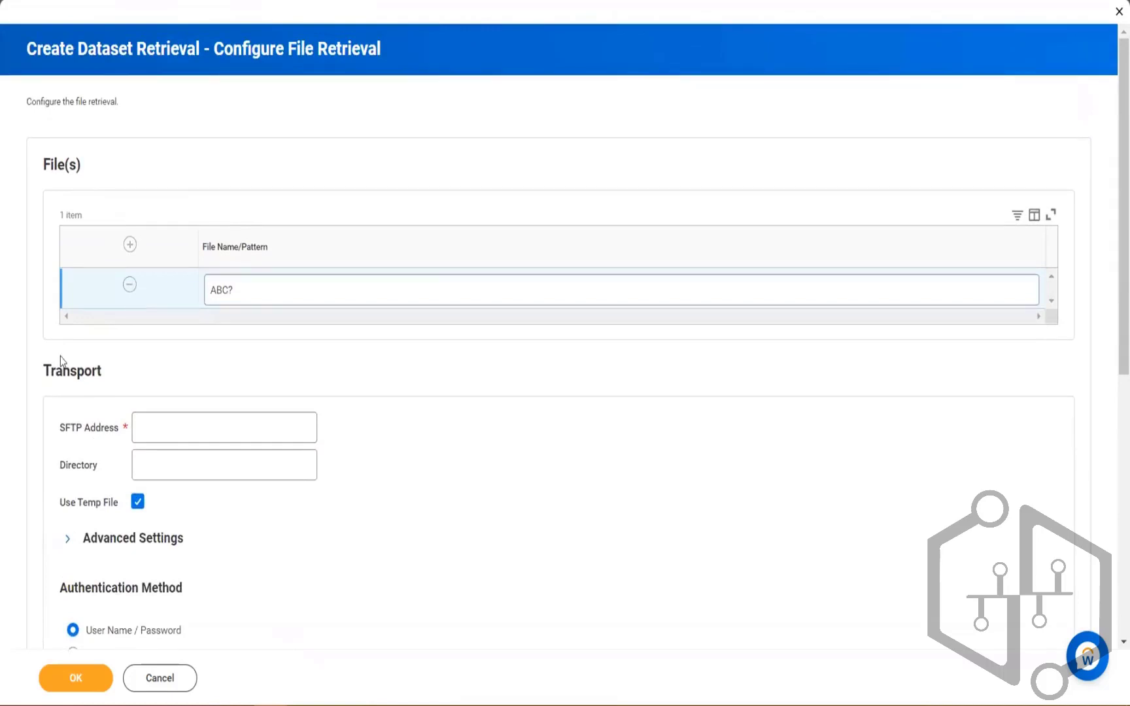
scroll(61, 360, "down", 3)
left_click_drag(57, 244, 103, 279)
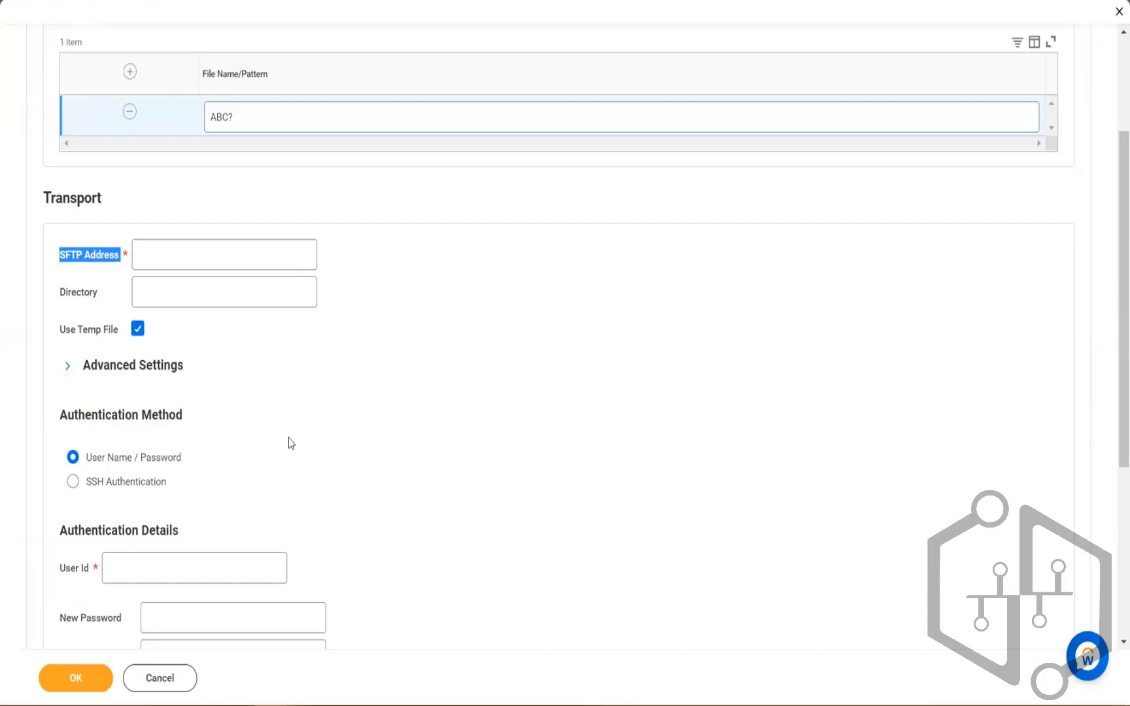
left_click(164, 677)
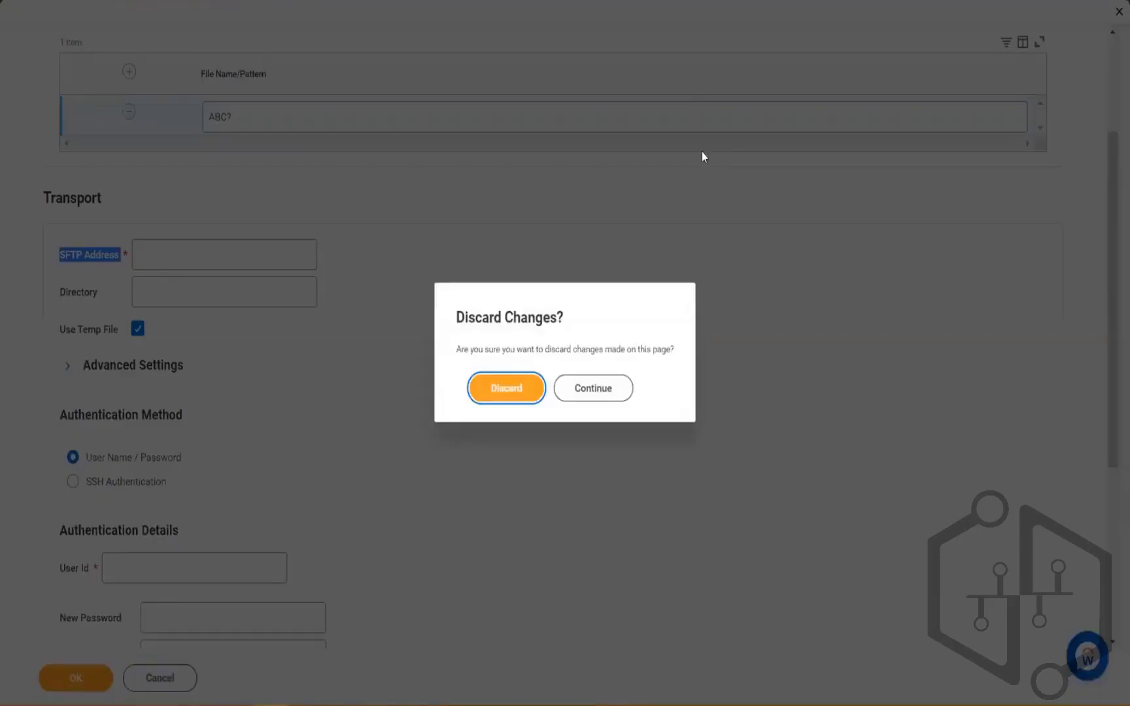
left_click(533, 386)
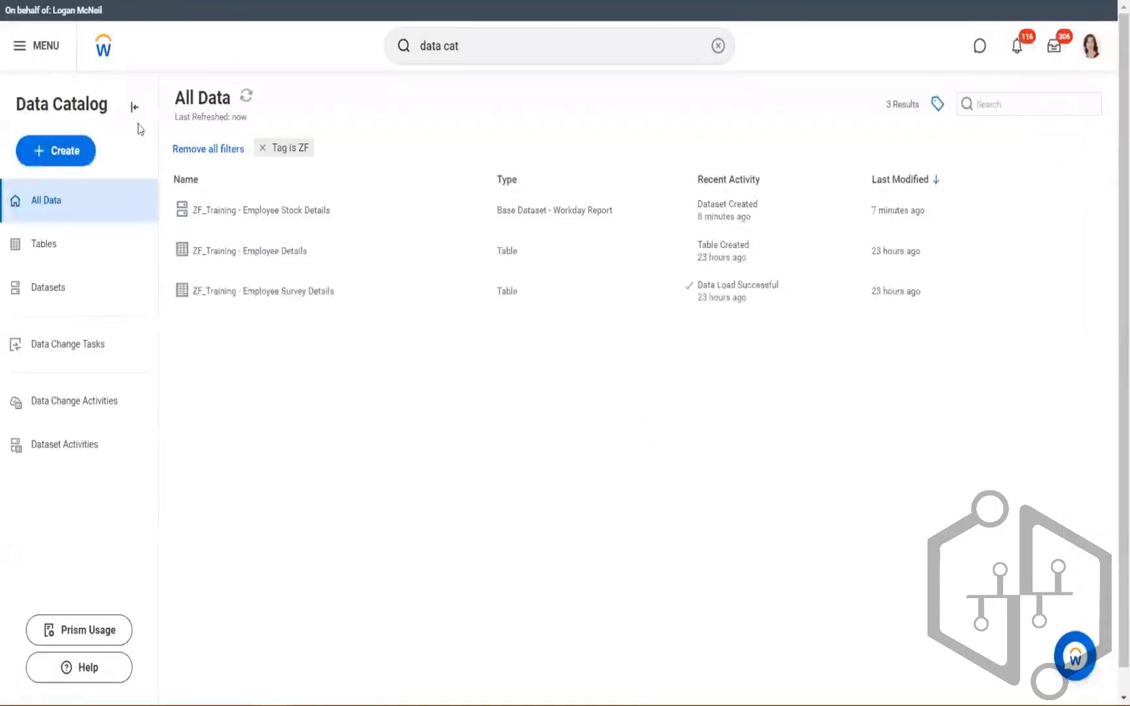
Start a base dataset from a file and upload Employee Perception Survey - 2022.csv.
left_click(56, 151)
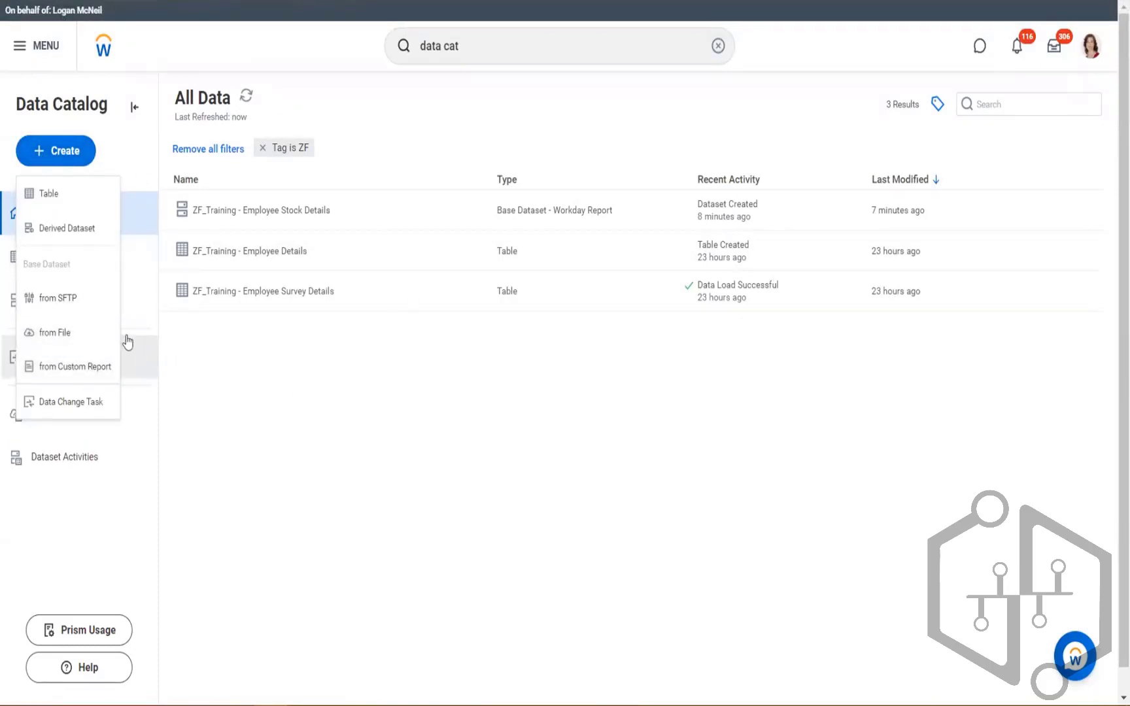
left_click(45, 336)
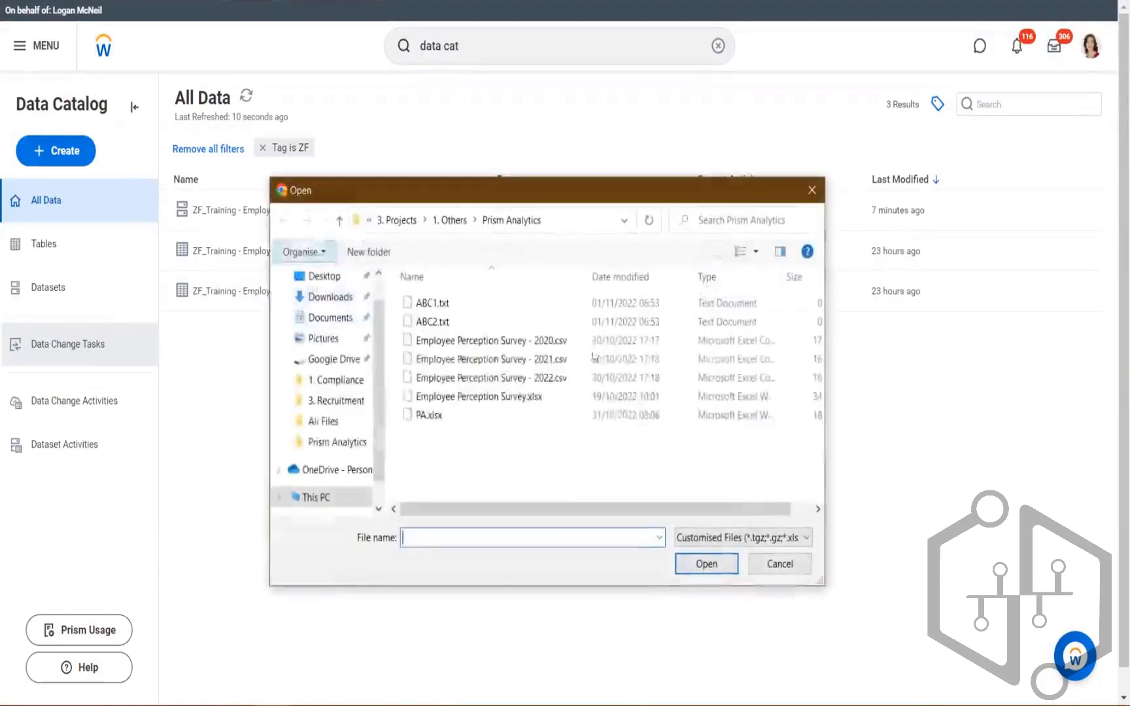
left_click(514, 380)
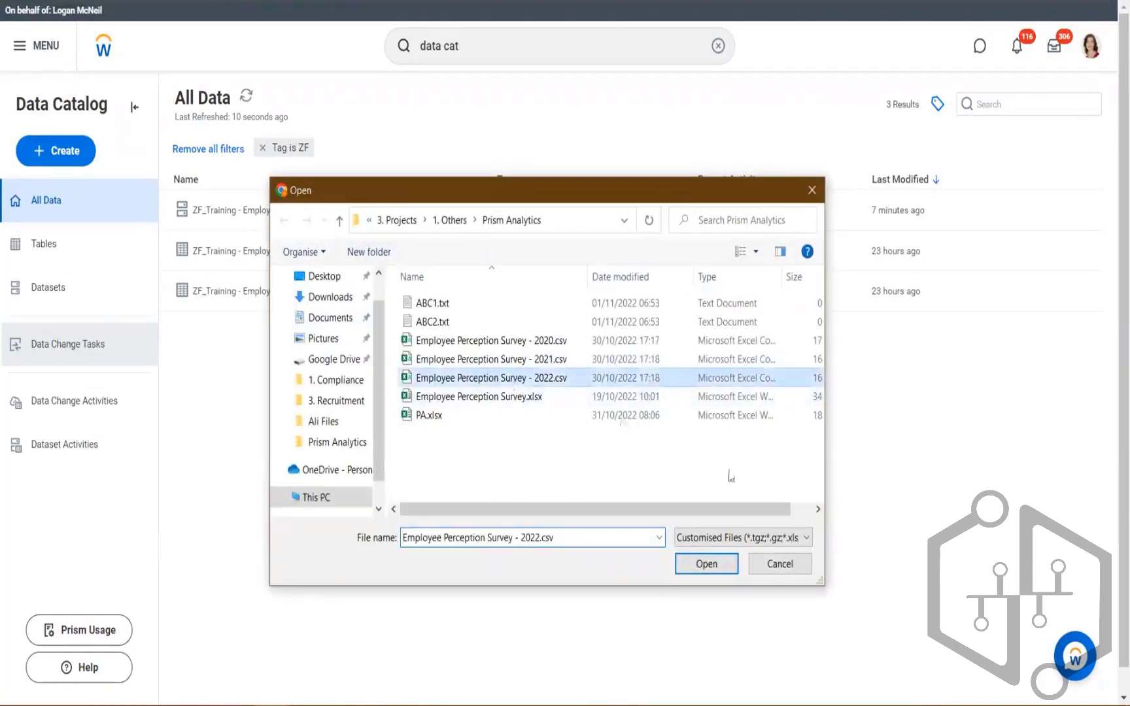
left_click(707, 565)
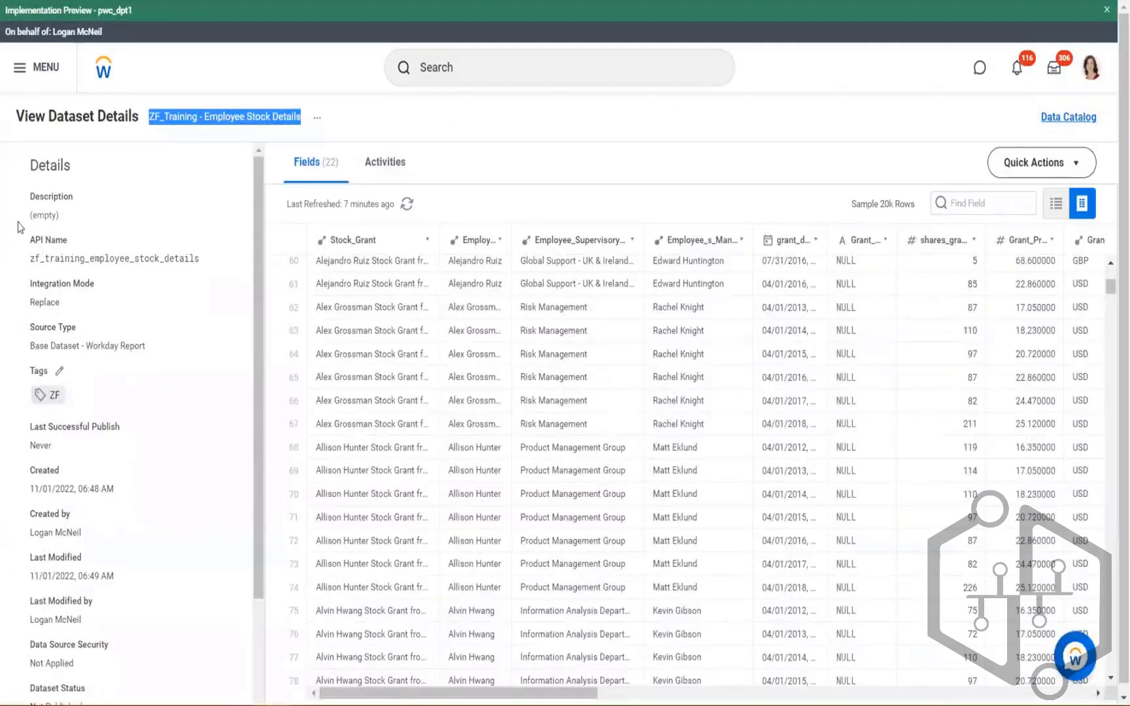
Look at the Data Catalog's base dataset options in the other window and review the parse settings of the uploaded survey file.
left_click(1067, 117)
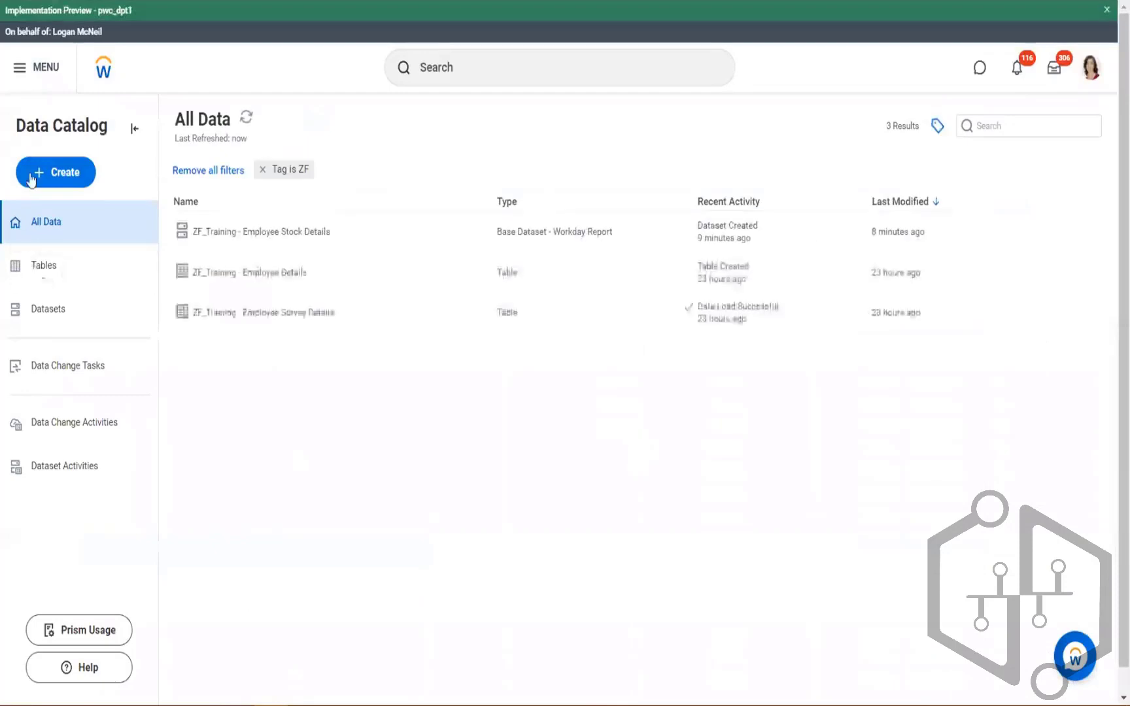
left_click(31, 178)
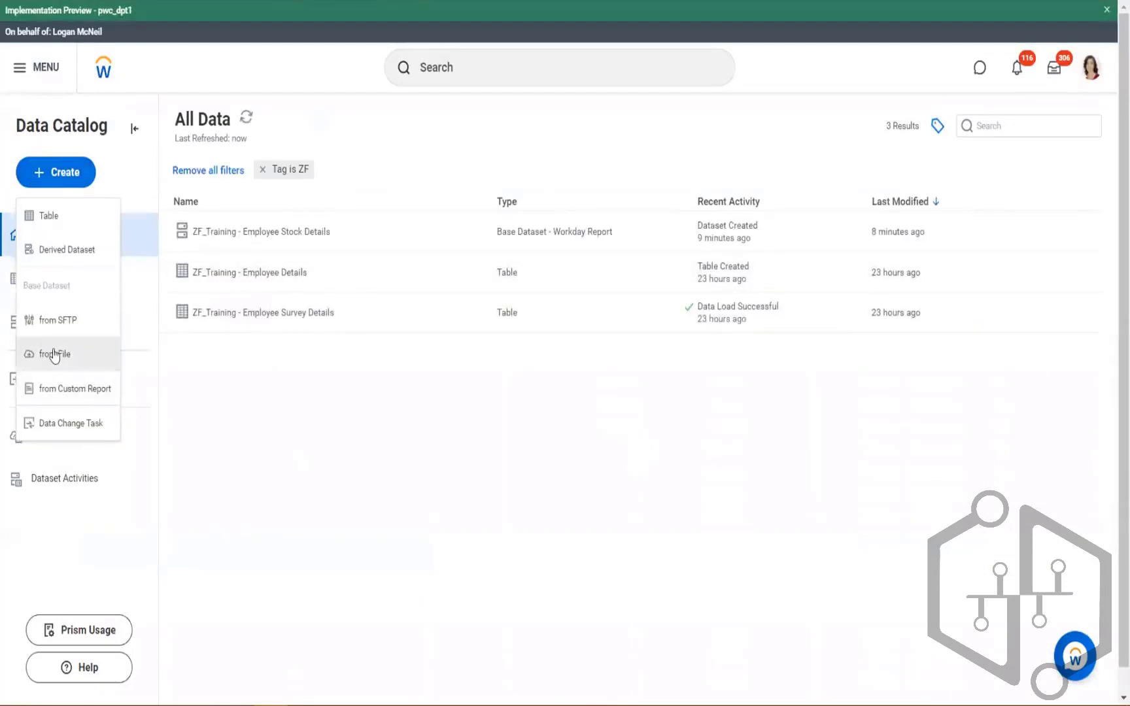
left_click(54, 354)
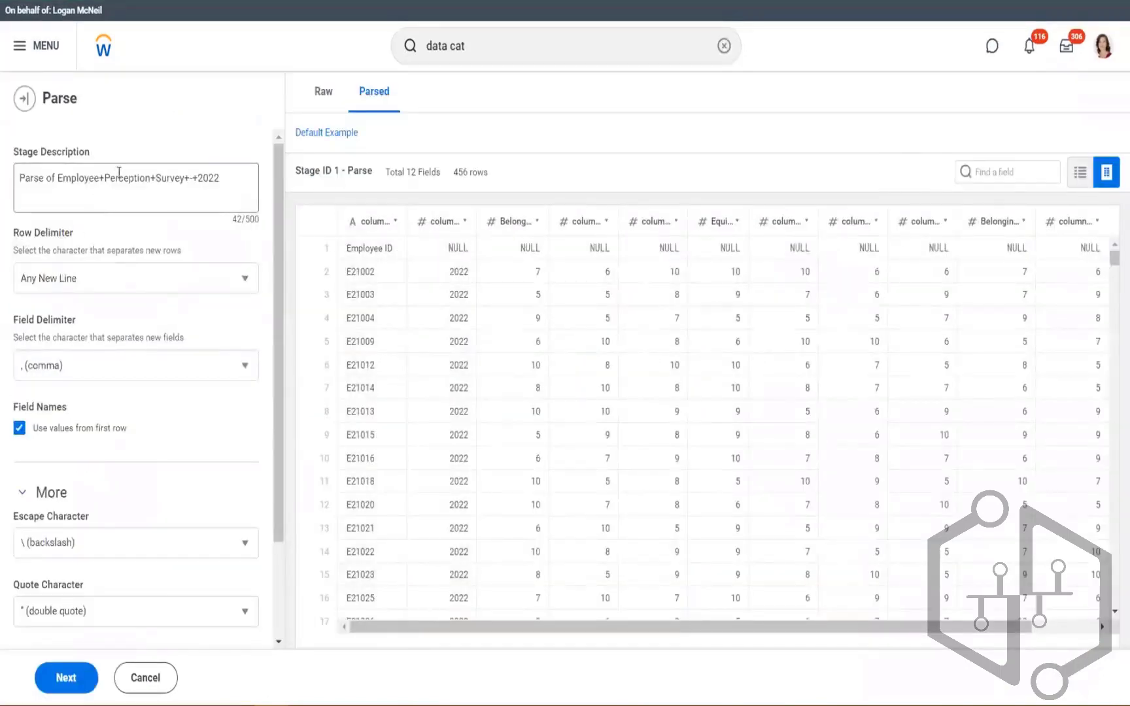
scroll(194, 328, "down", 2)
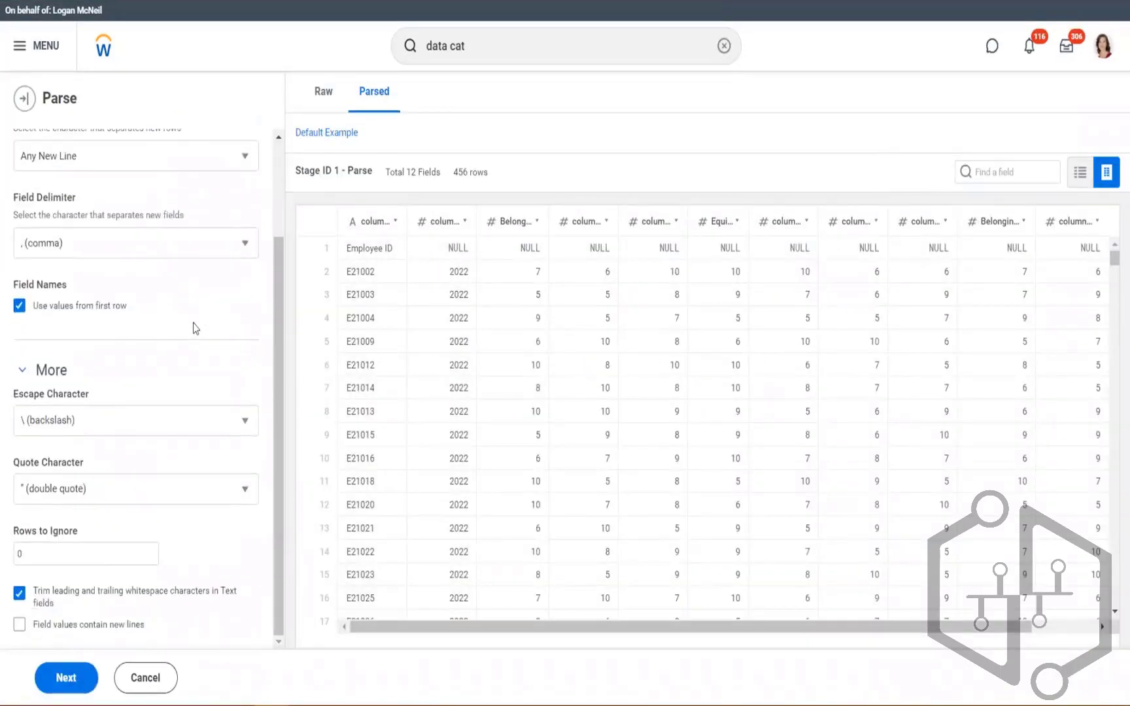
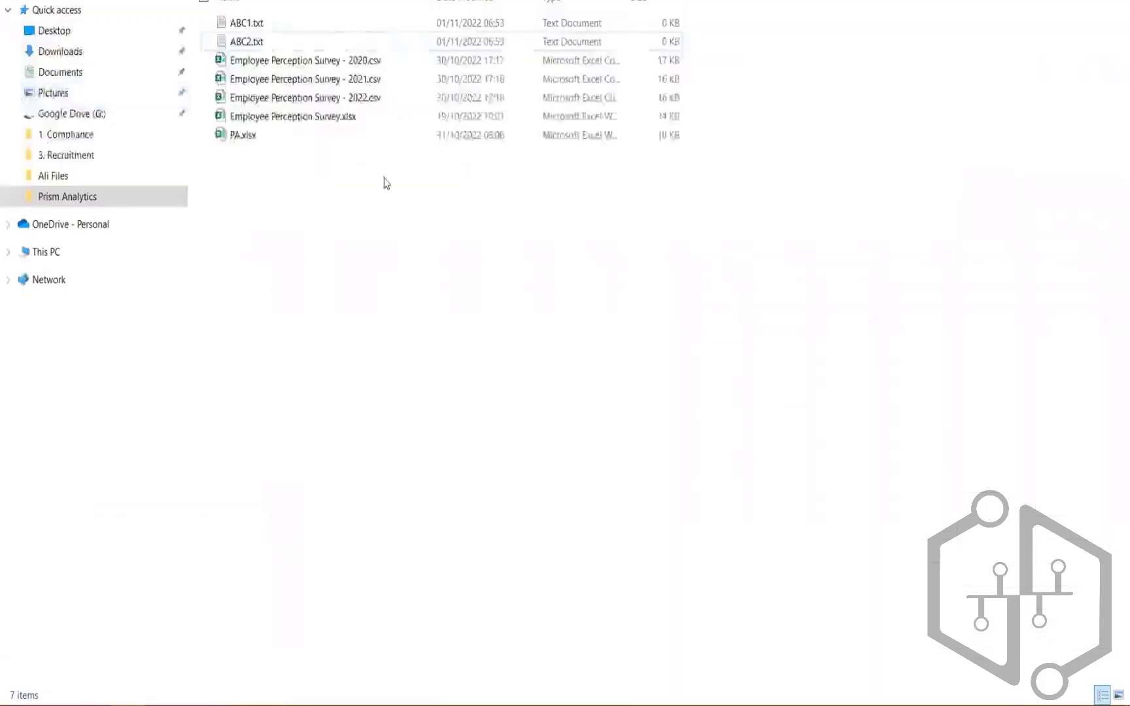
Switch to the PA.xlsx workbook in Excel and append "< no of files must be less than 5K" to the External Data note in B7.
key("alt+Tab")
key("alt+Tab")
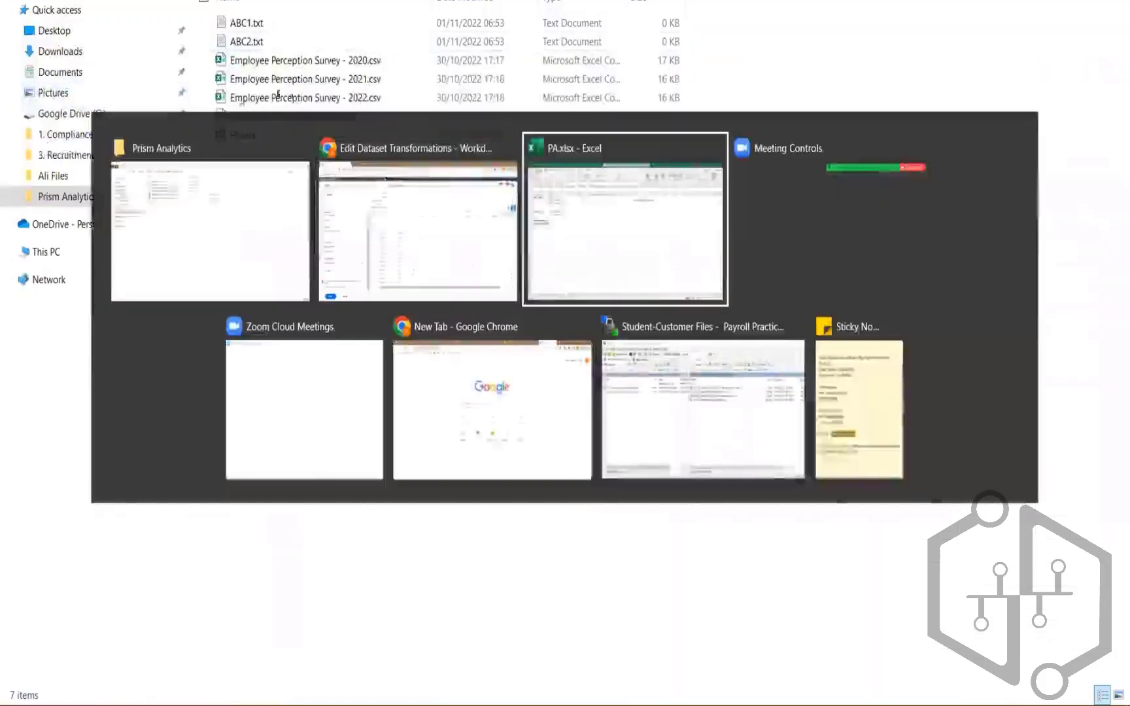
double_click(270, 250)
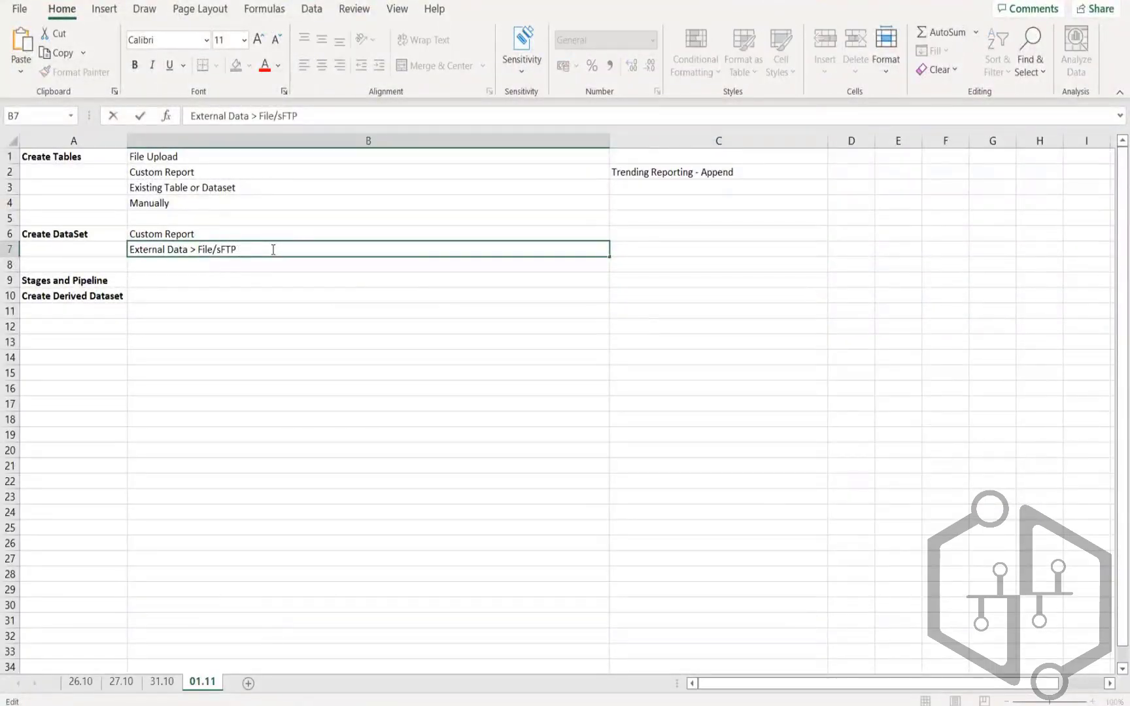
type("< no of files must be les")
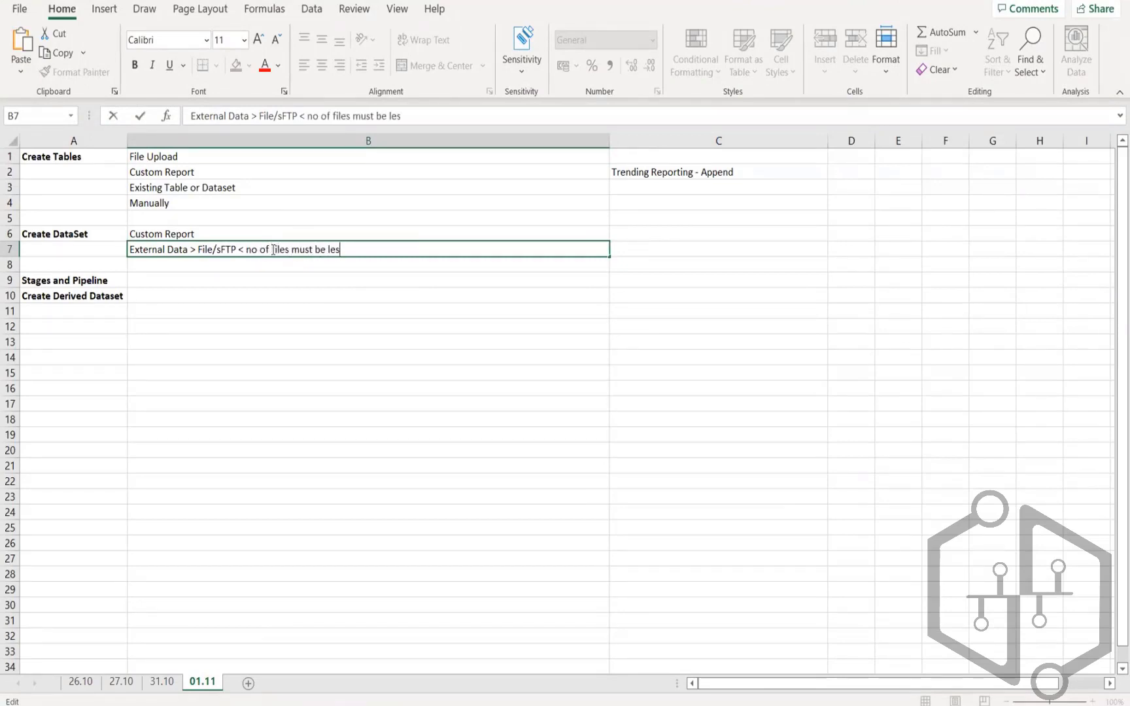
type("s than 5K")
Add an aligned second line in cell B7 reading "< total time to transfer data must be less than 5 hours".
key("alt+Return")
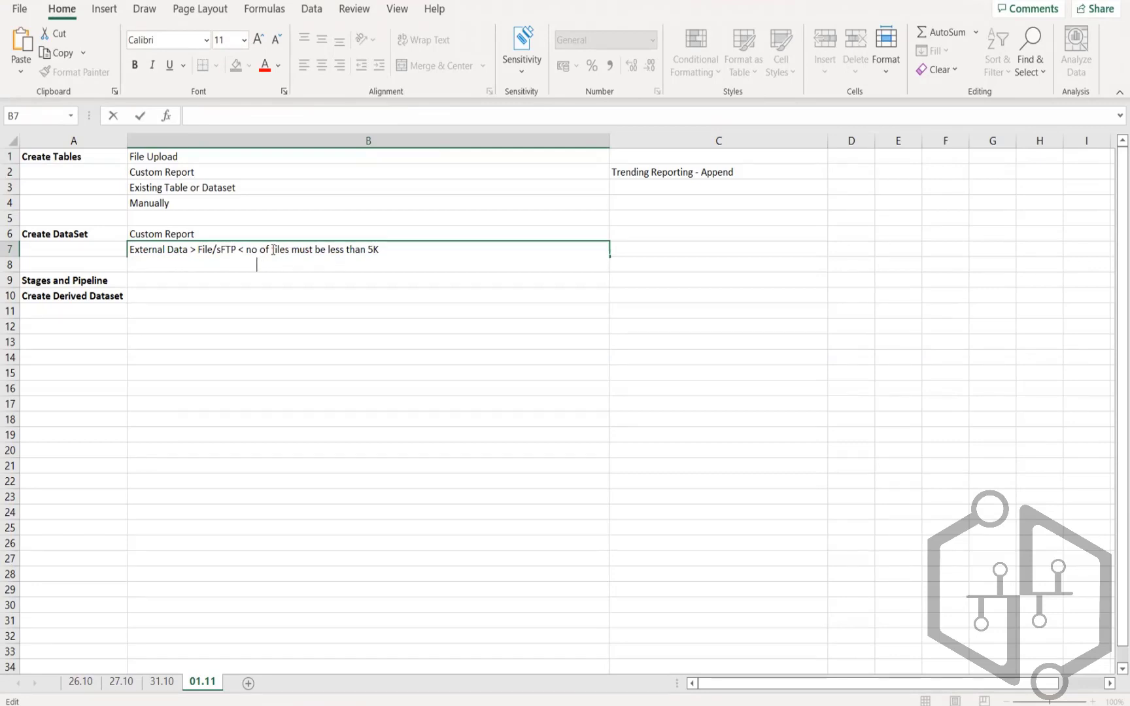
key("BackSpace")
key("BackSpace")
key("BackSpace")
key("BackSpace")
key("BackSpace")
key("BackSpace")
key("BackSpace")
key("BackSpace")
type("< total time to tr")
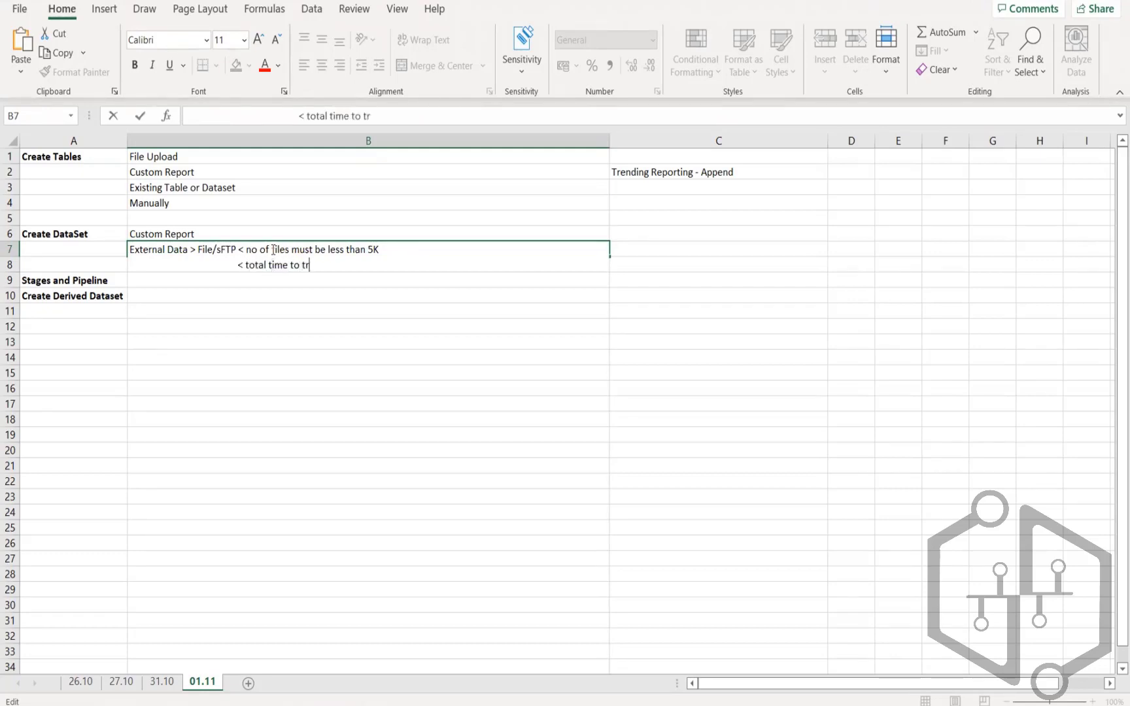
type("ansfer data ")
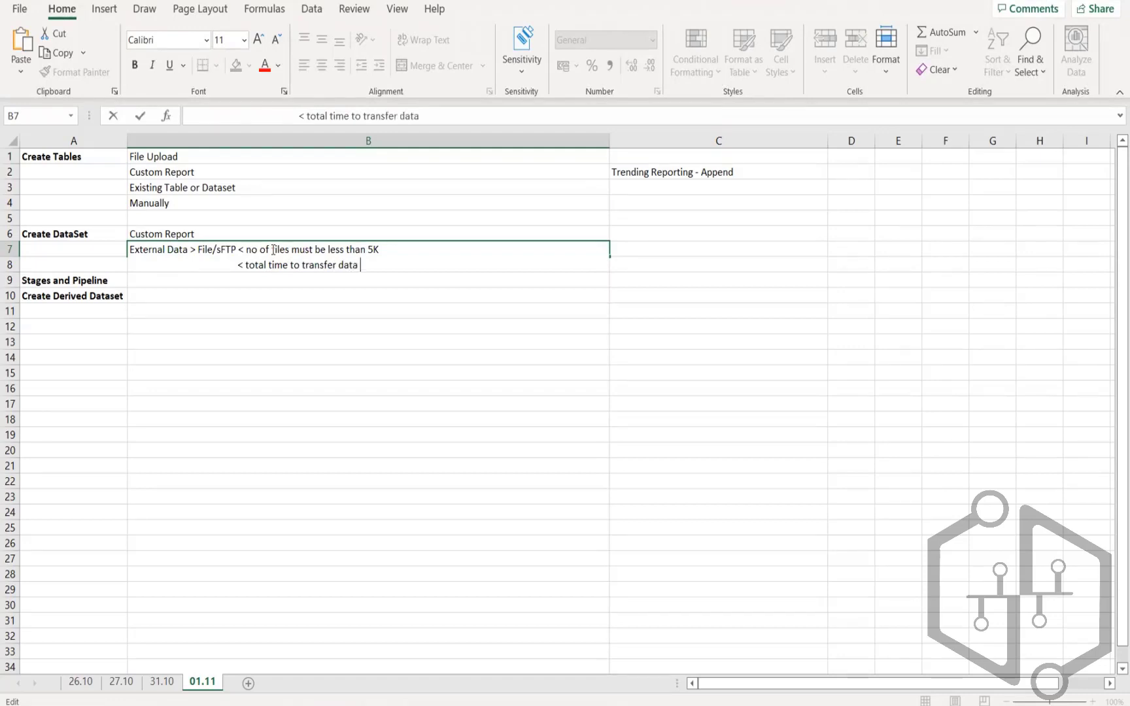
type("must be less than 5 ho")
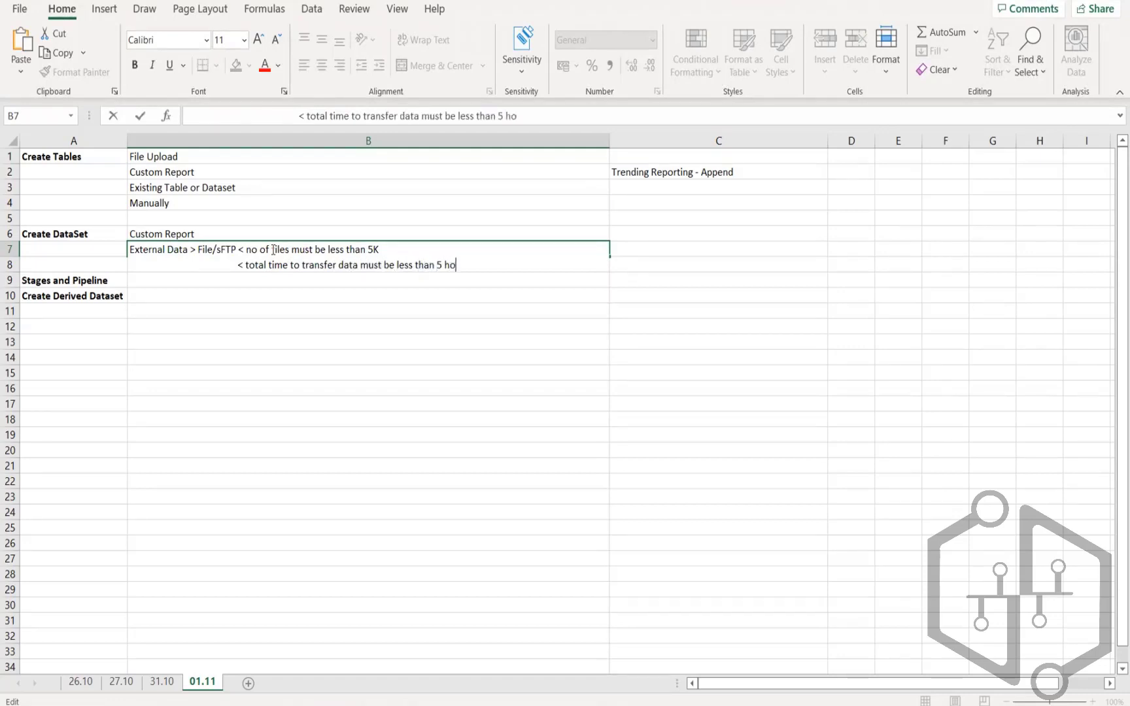
type("urs")
Add a third line in cell B7: "< Each file on the server should be less than 1 GB compressed (Less than 10 GB UComp)".
key("alt+Return")
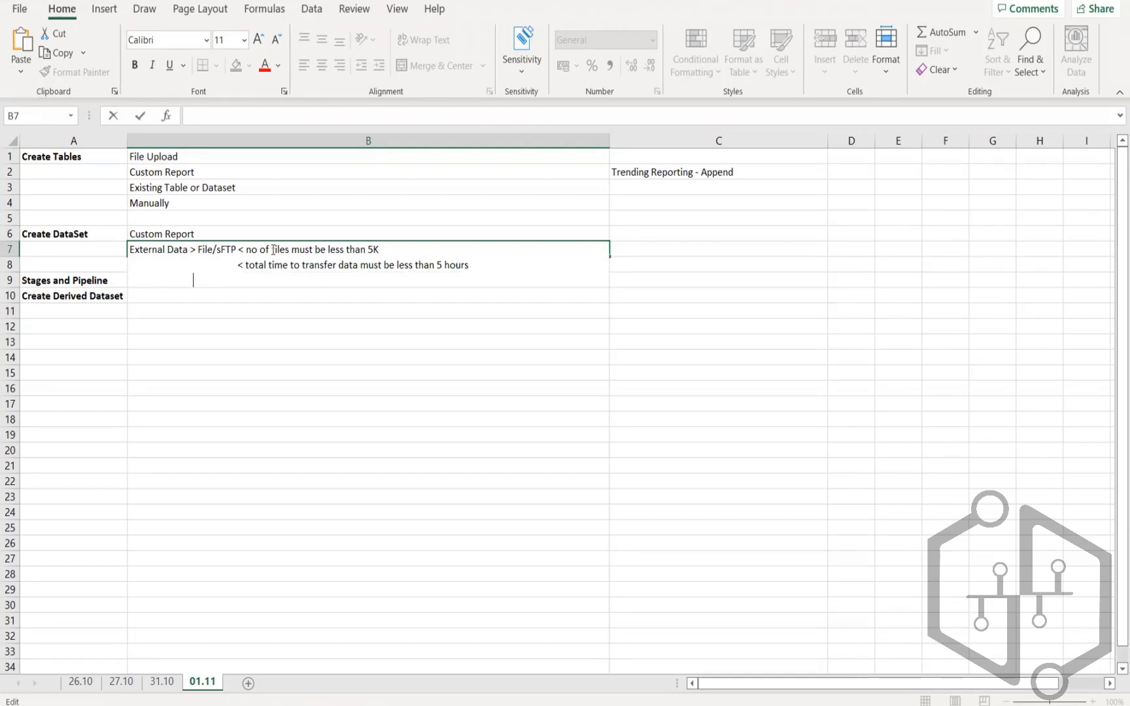
type("<")
type(" Each fil")
type("e in")
key("BackSpace")
key("BackSpace")
type("on the serv")
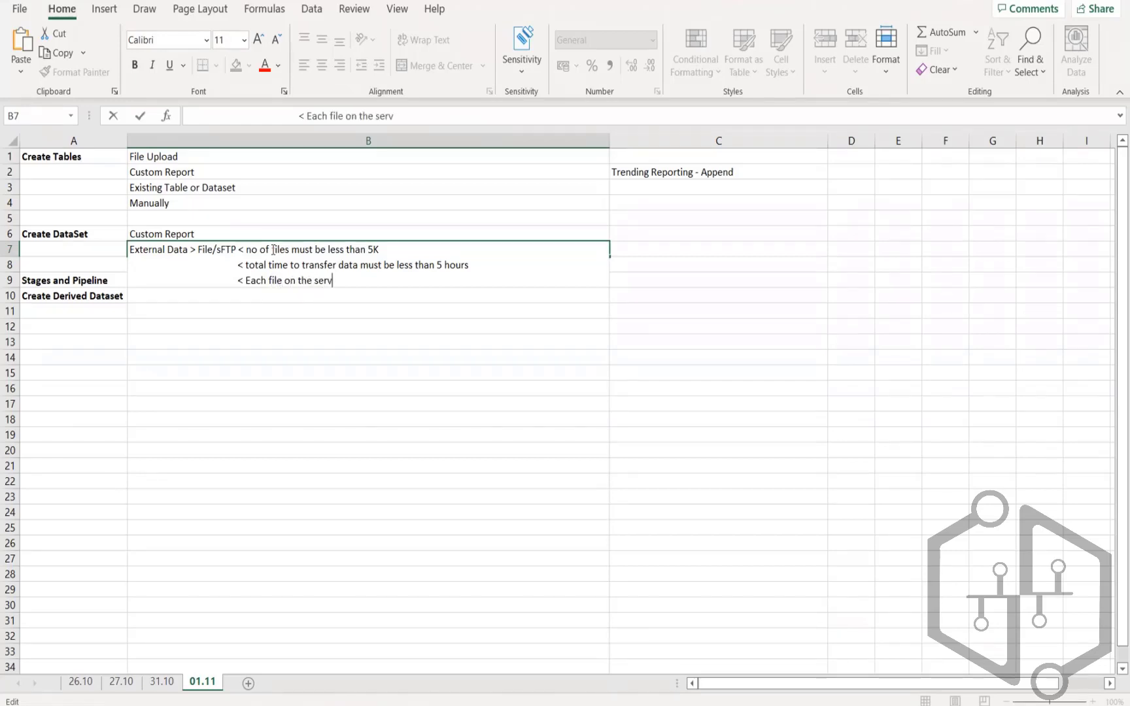
type("er should be ")
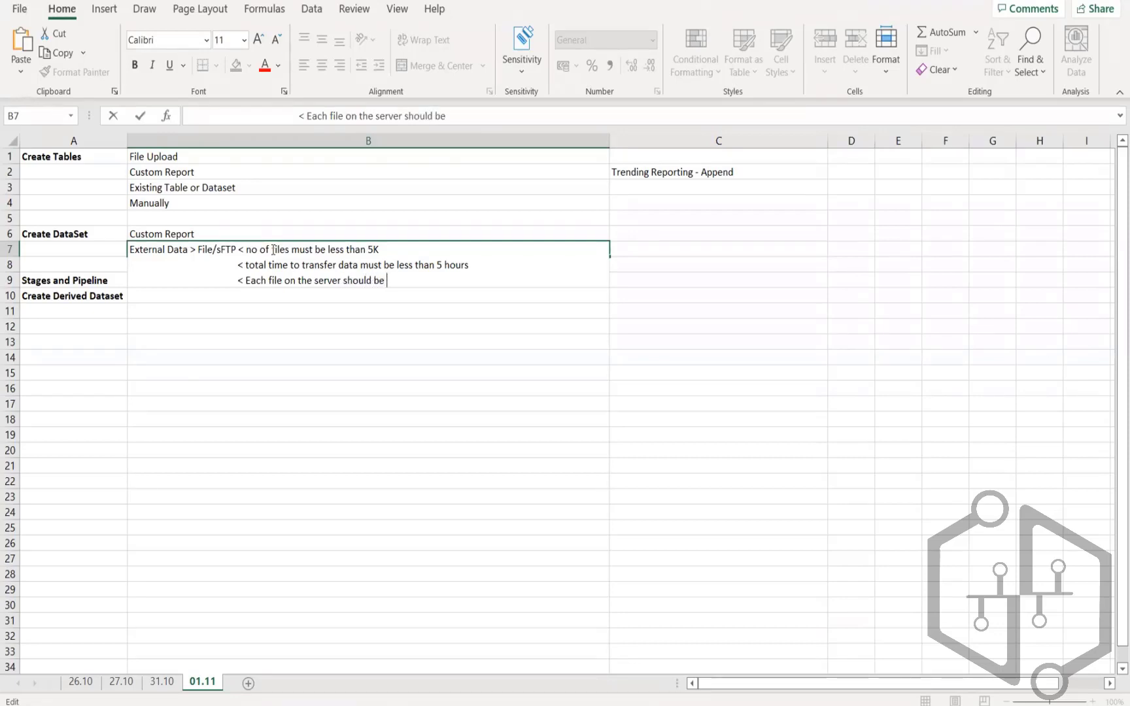
type("less than 1 GB")
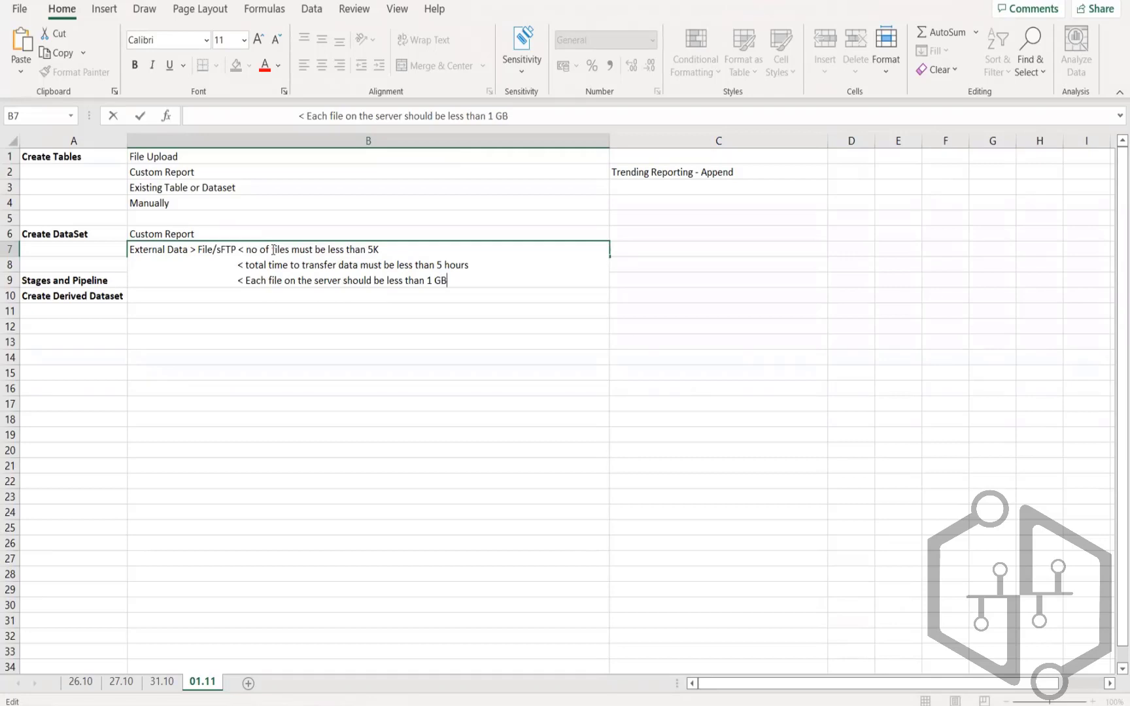
type(" compressed")
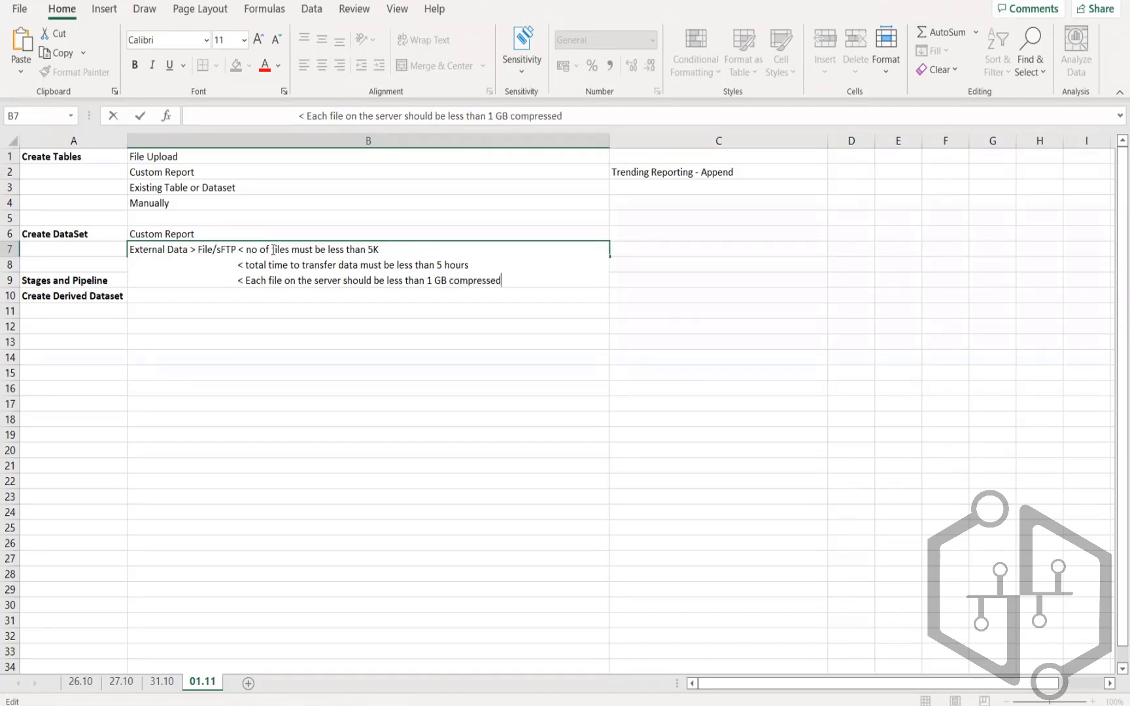
type(" (Less than 10 GB ")
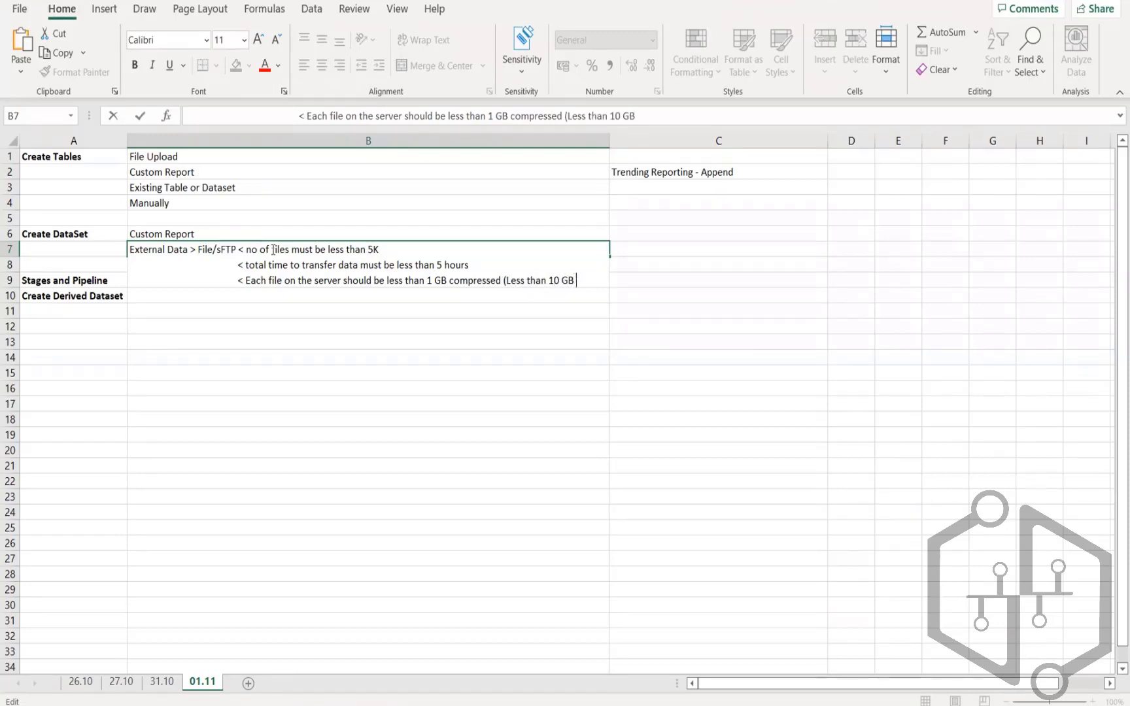
type("UComp)")
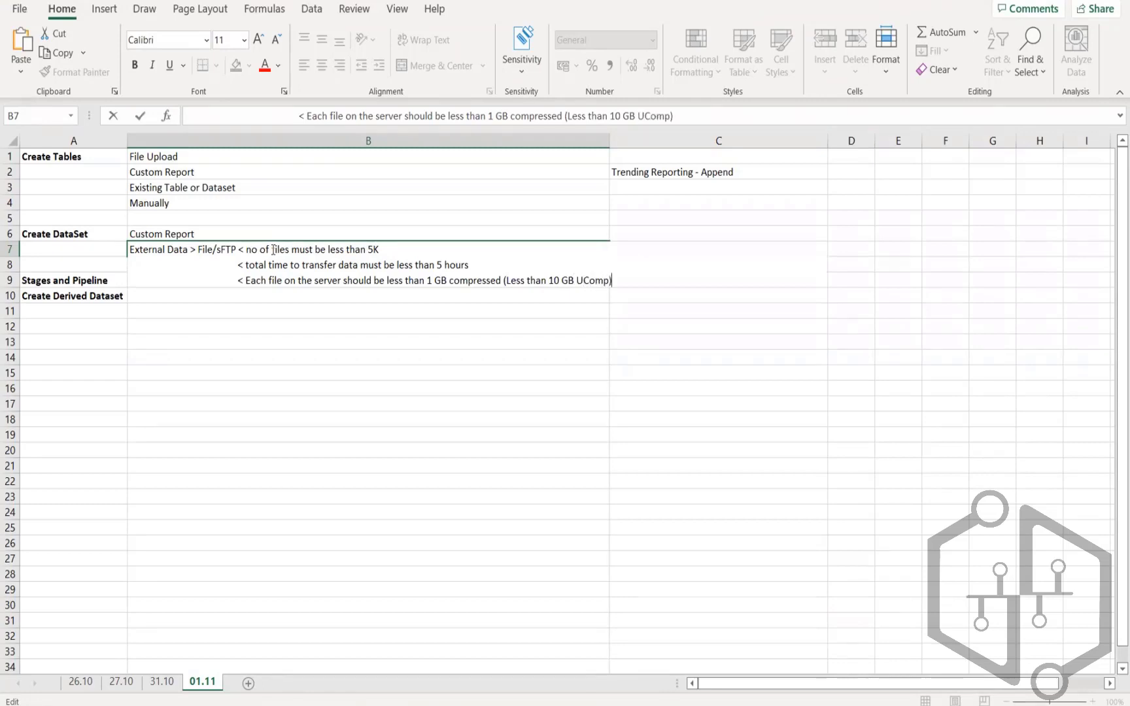
key("Return")
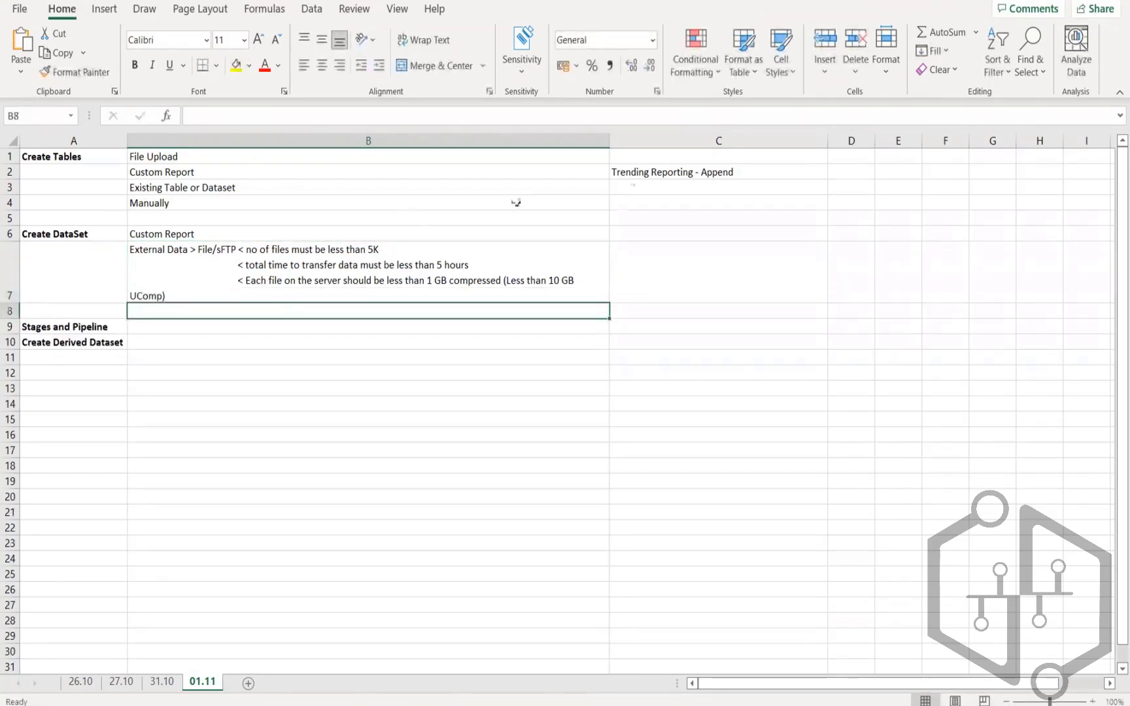
Widen column B so each line of the B7 note fits, and auto-fit the height of row 7.
left_click(563, 178)
left_click_drag(610, 140, 759, 151)
left_click(347, 451)
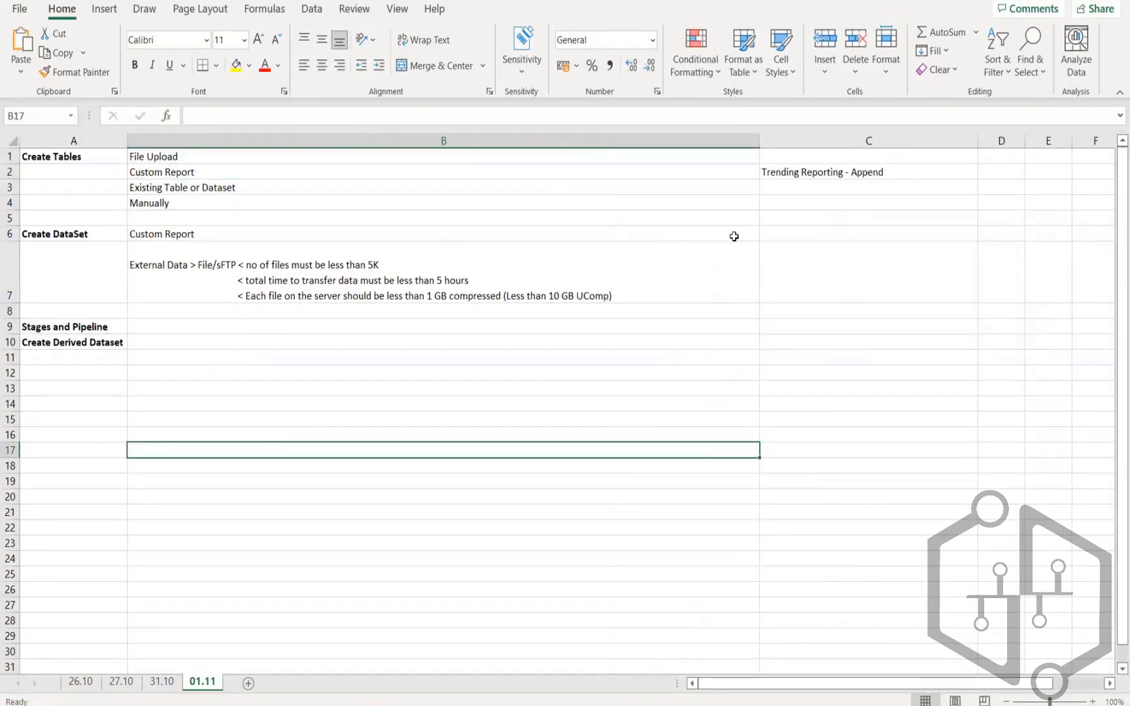
double_click(6, 301)
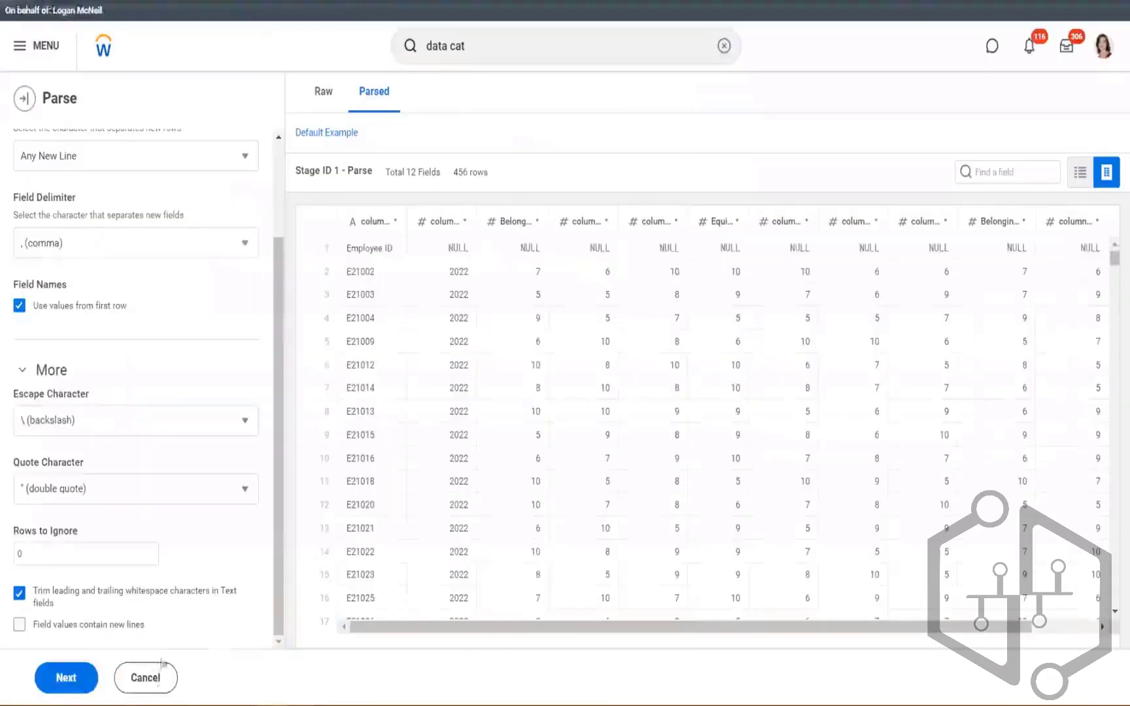
Back in Workday, discard the open parse and start a new base dataset from the file Employee Perception Survey - 2022.csv.
left_click(145, 677)
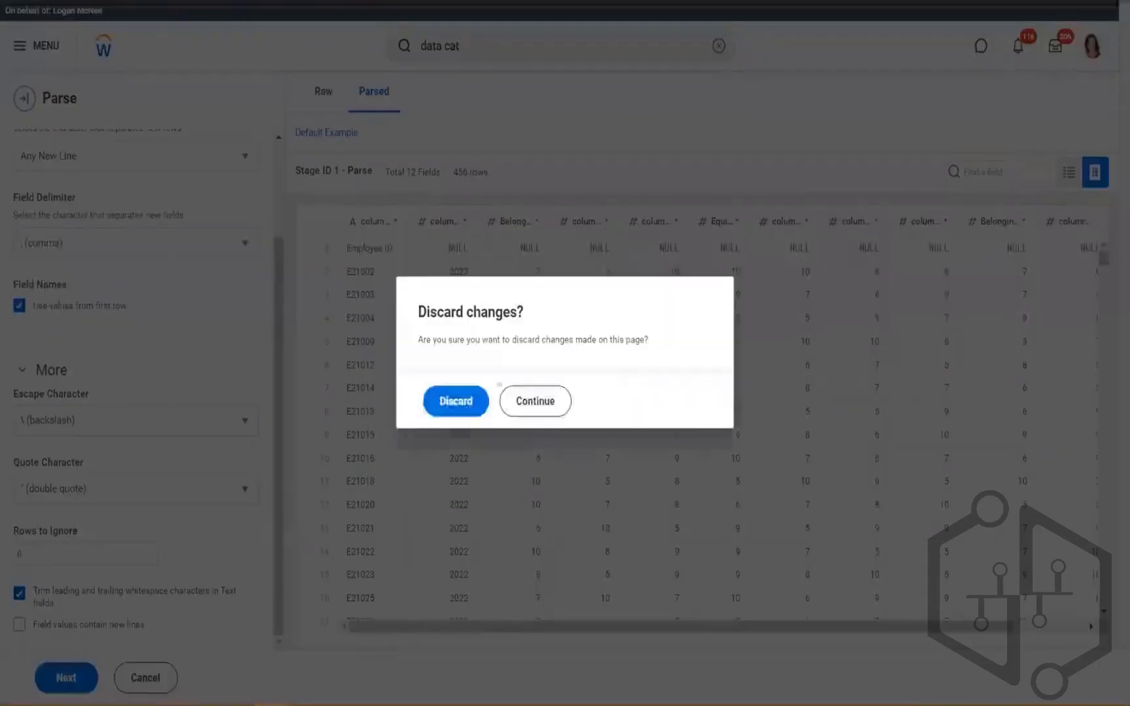
left_click(456, 401)
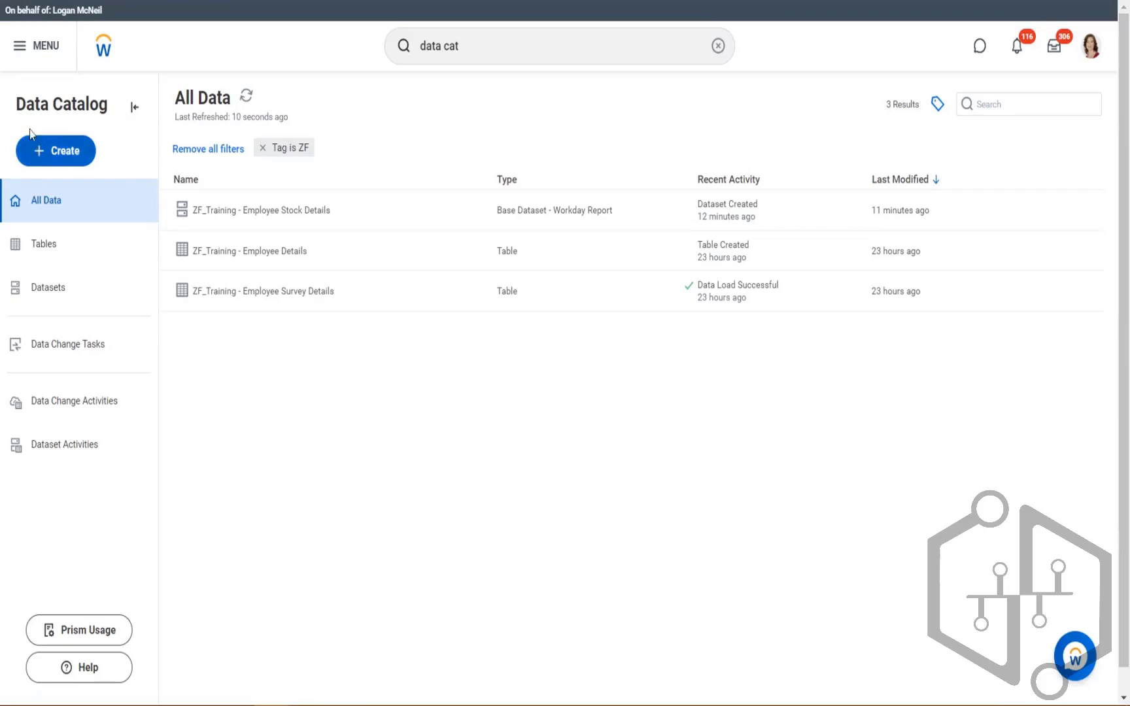
left_click(40, 160)
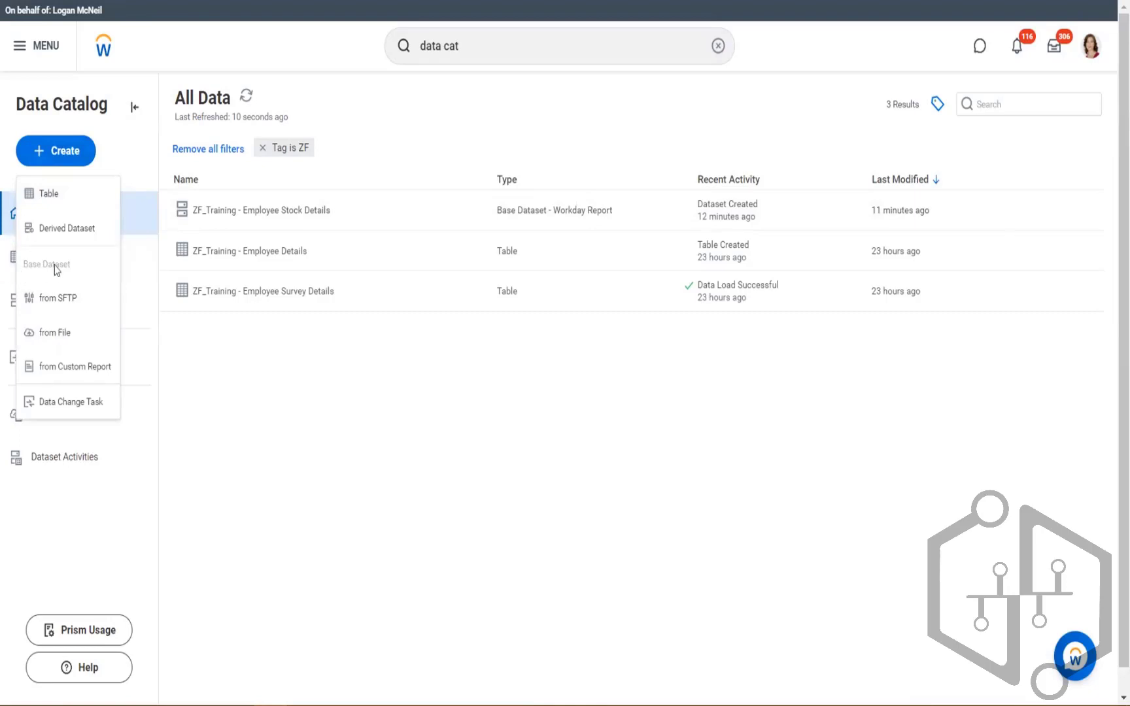
left_click(47, 335)
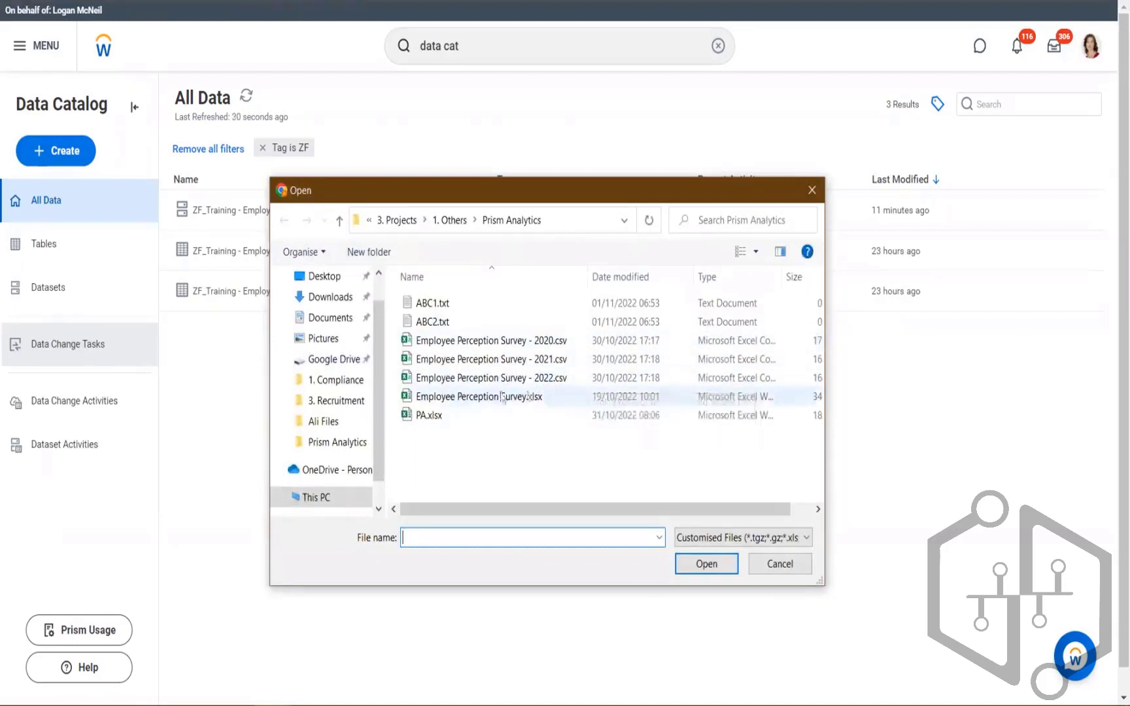
left_click(484, 379)
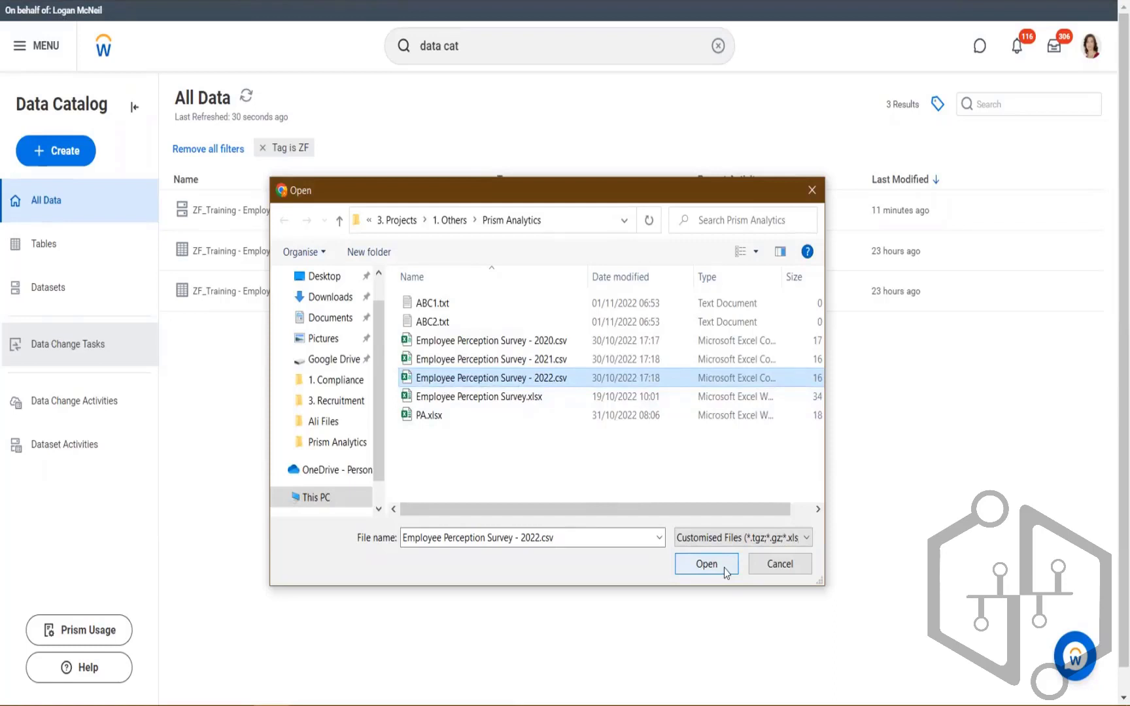
left_click(706, 564)
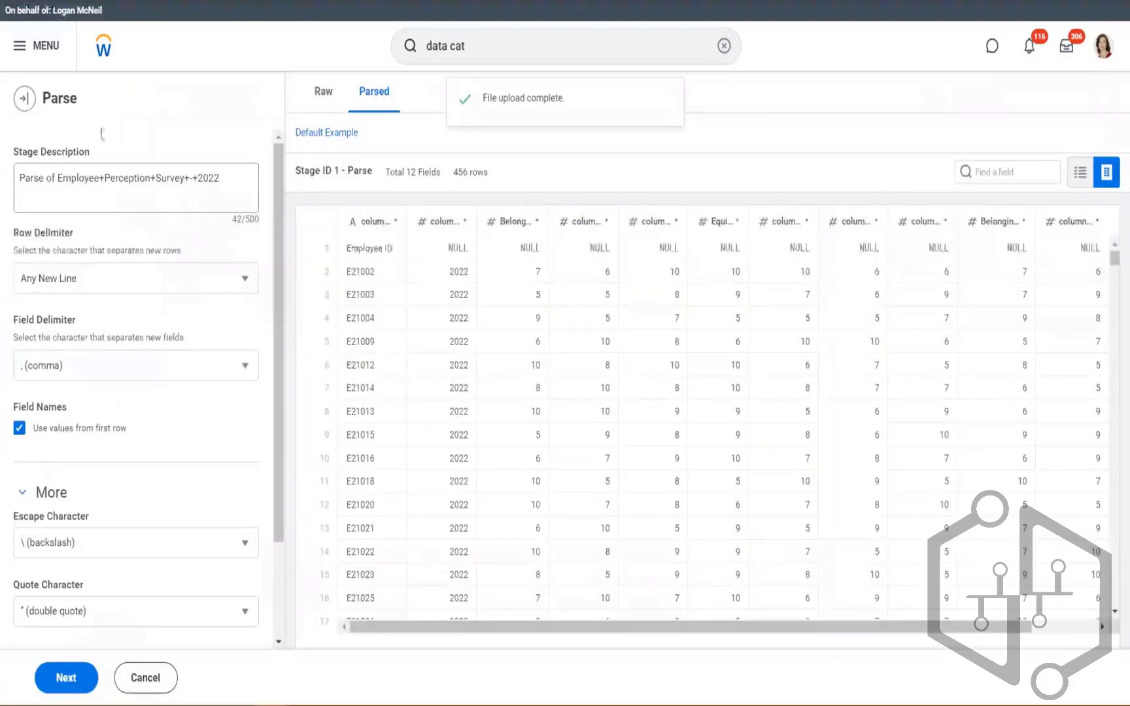
left_click_drag(76, 105, 46, 101)
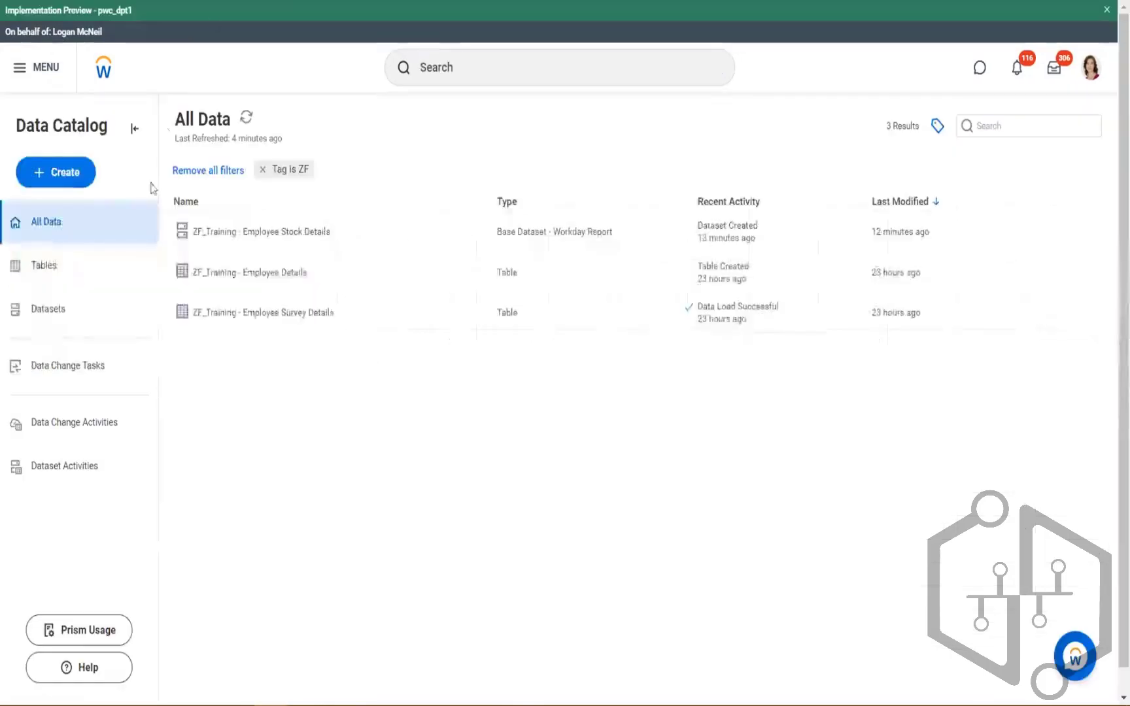
Start creating a new table named "ZF_Training - Employee Details1" from the Data Catalog.
left_click(36, 176)
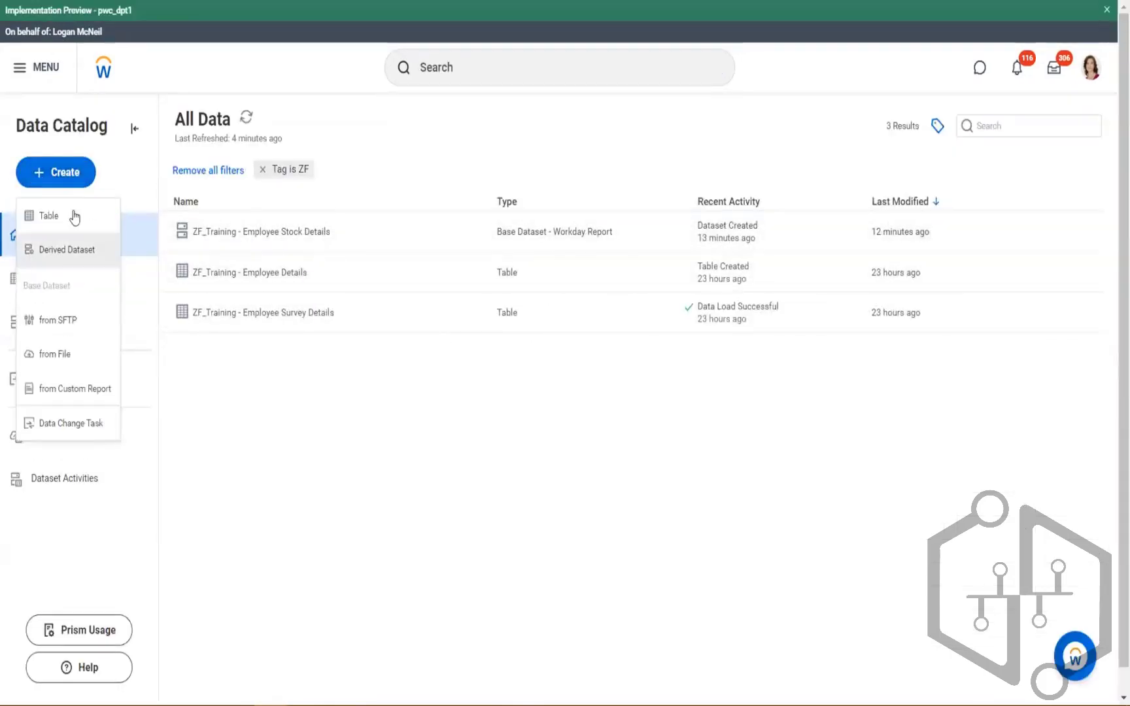
left_click(37, 217)
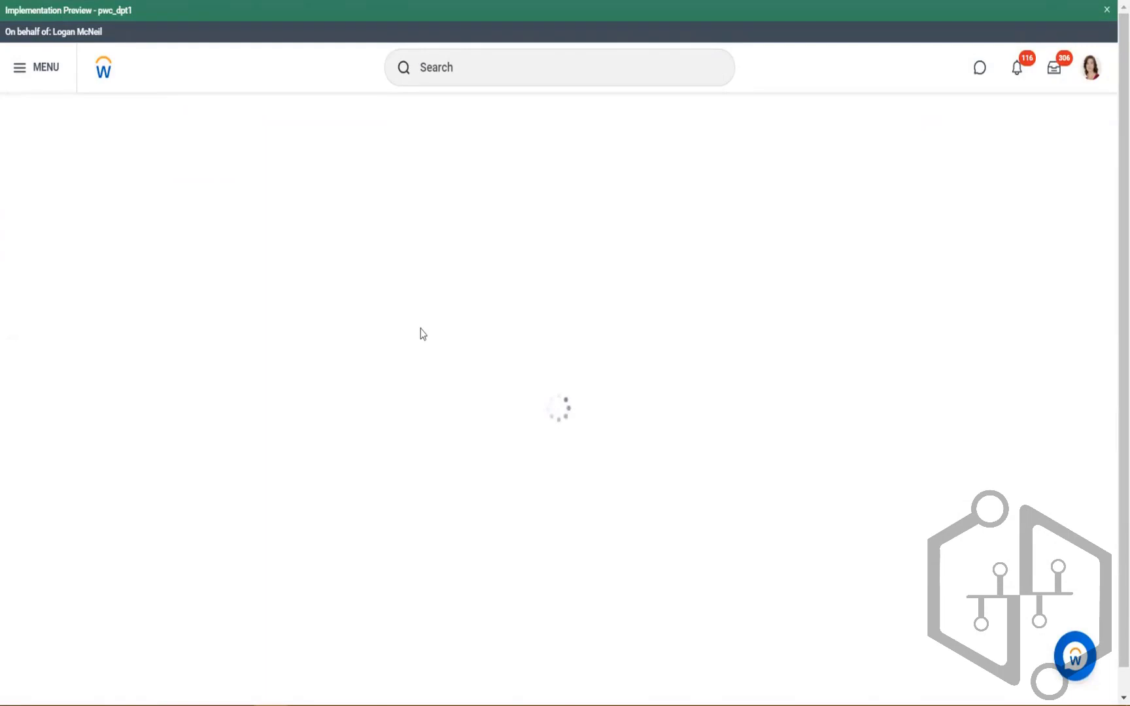
scroll(512, 393, "down", 1)
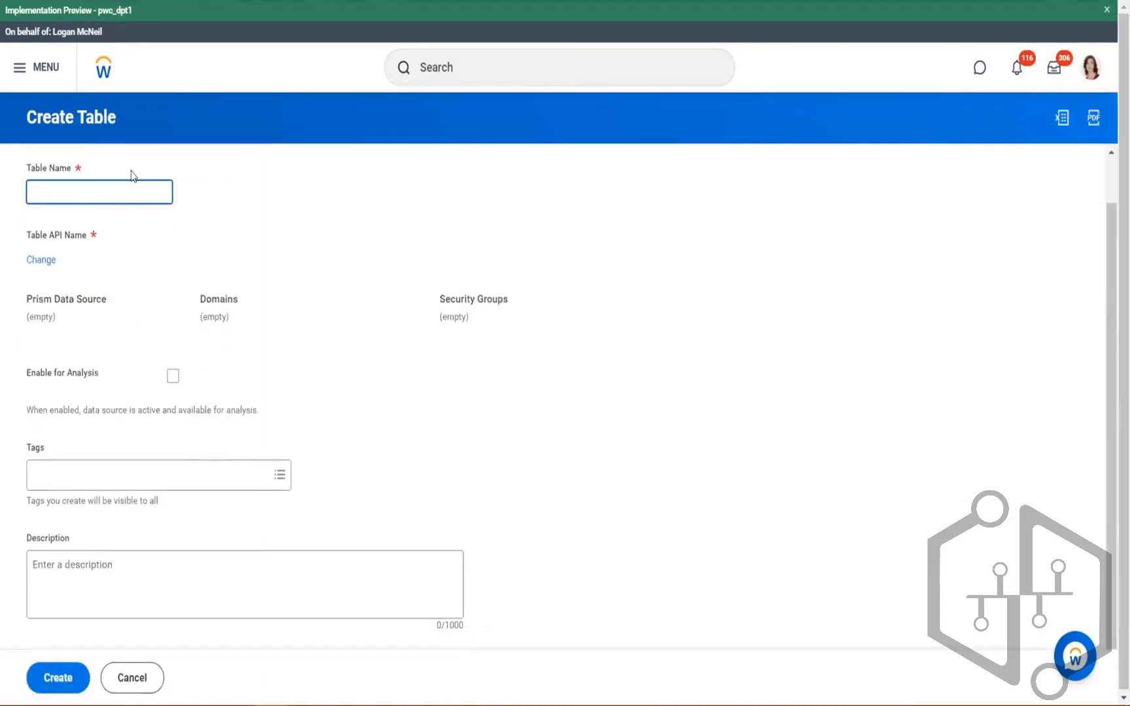
left_click(118, 192)
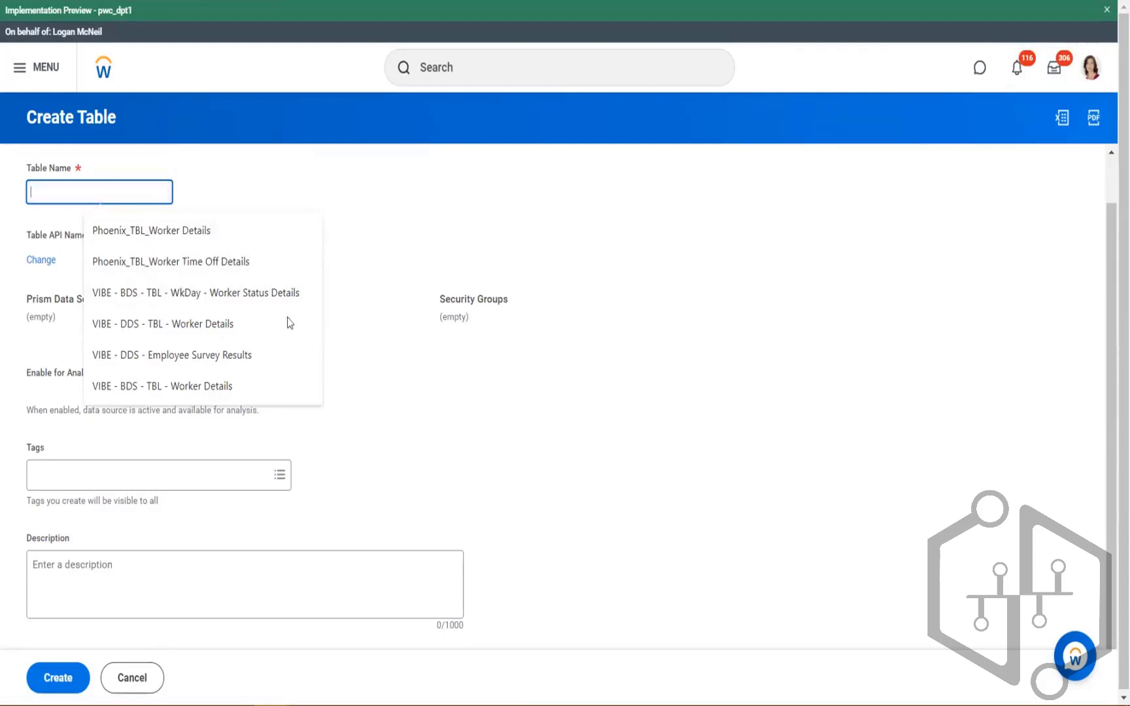
left_click(121, 192)
type("zf")
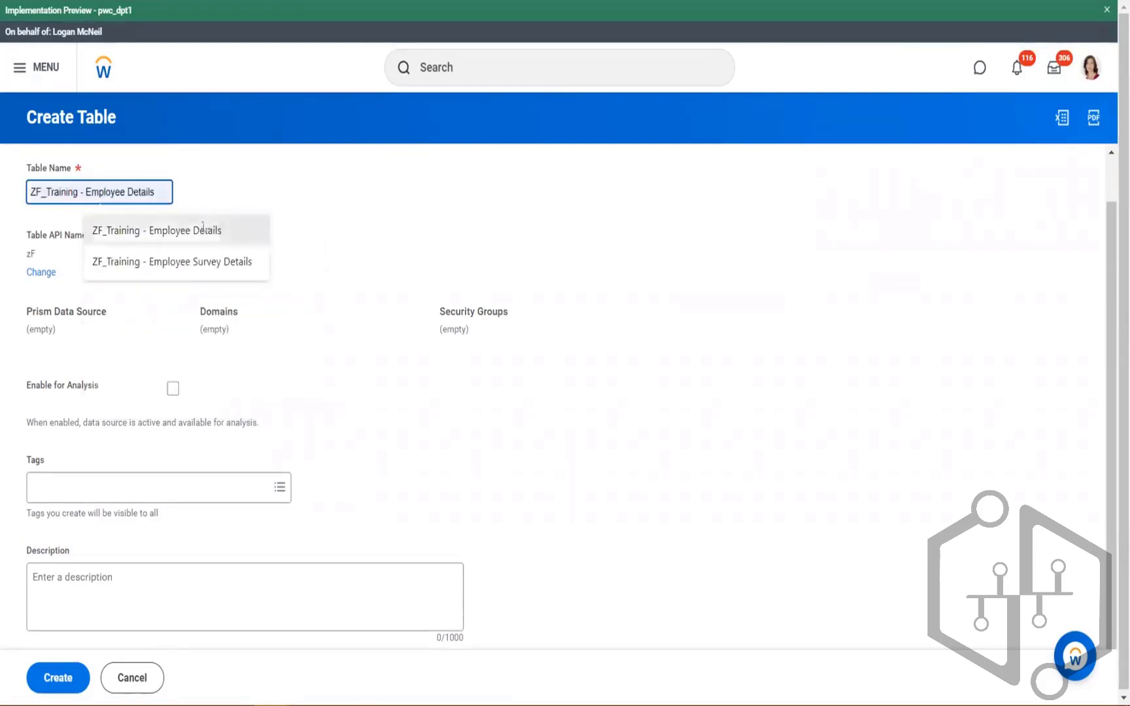
left_click(206, 230)
type("1")
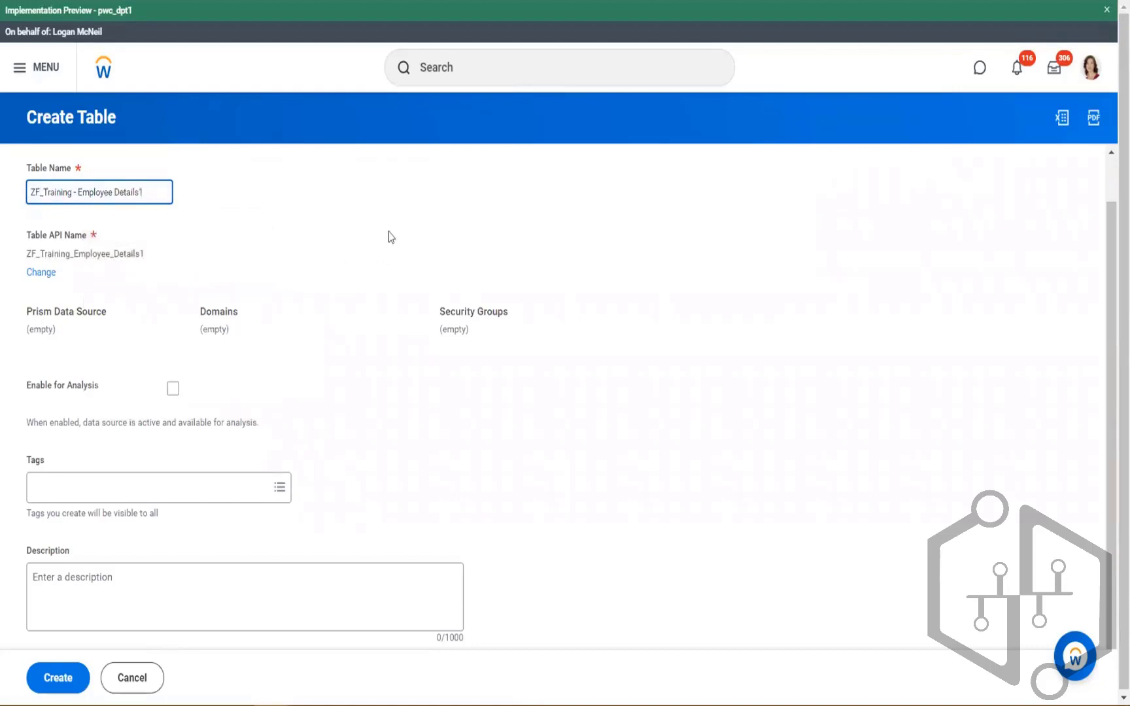
left_click(389, 243)
Assign an existing tag to the new table and continue to the schema source selection.
left_click(121, 495)
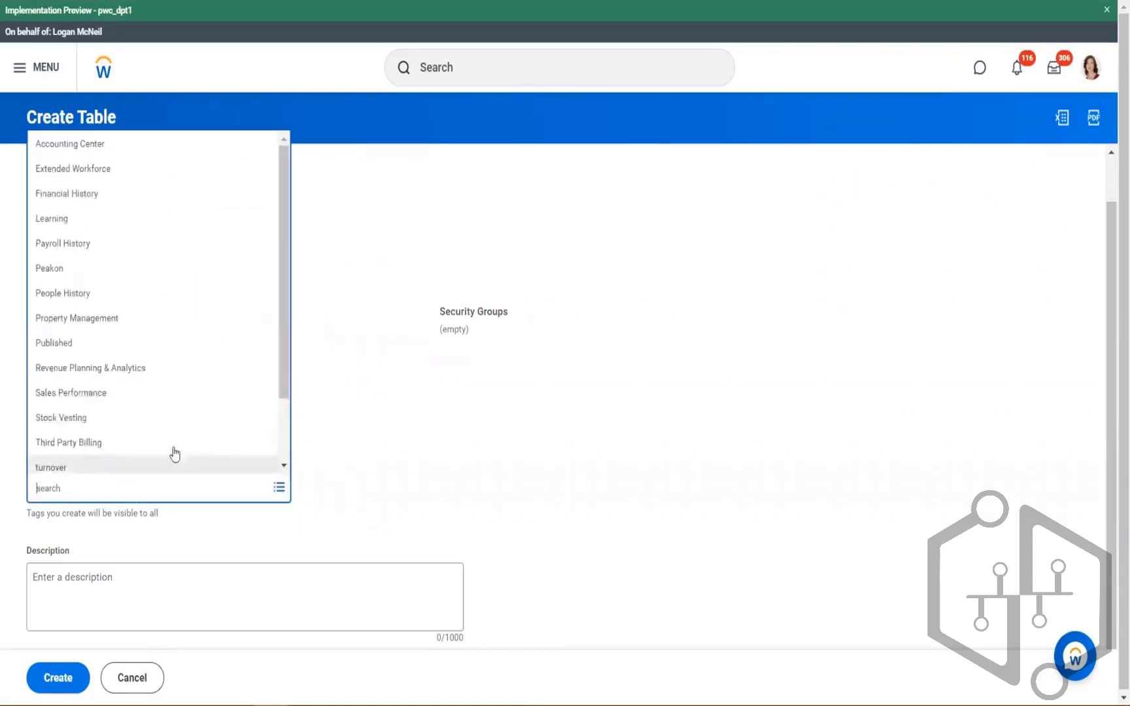
scroll(172, 444, "down", 3)
left_click(55, 436)
left_click(58, 678)
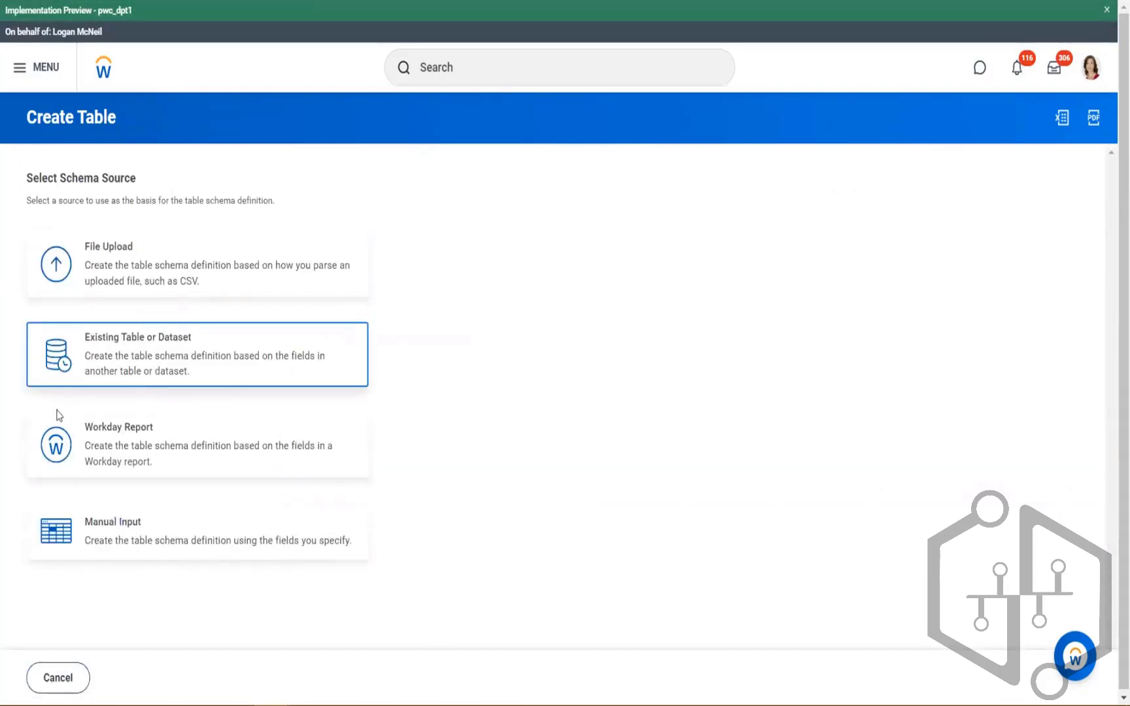
Base the table schema on an uploaded file, Employee Perception Survey - 2020.csv, and proceed to its parsing options.
left_click(102, 280)
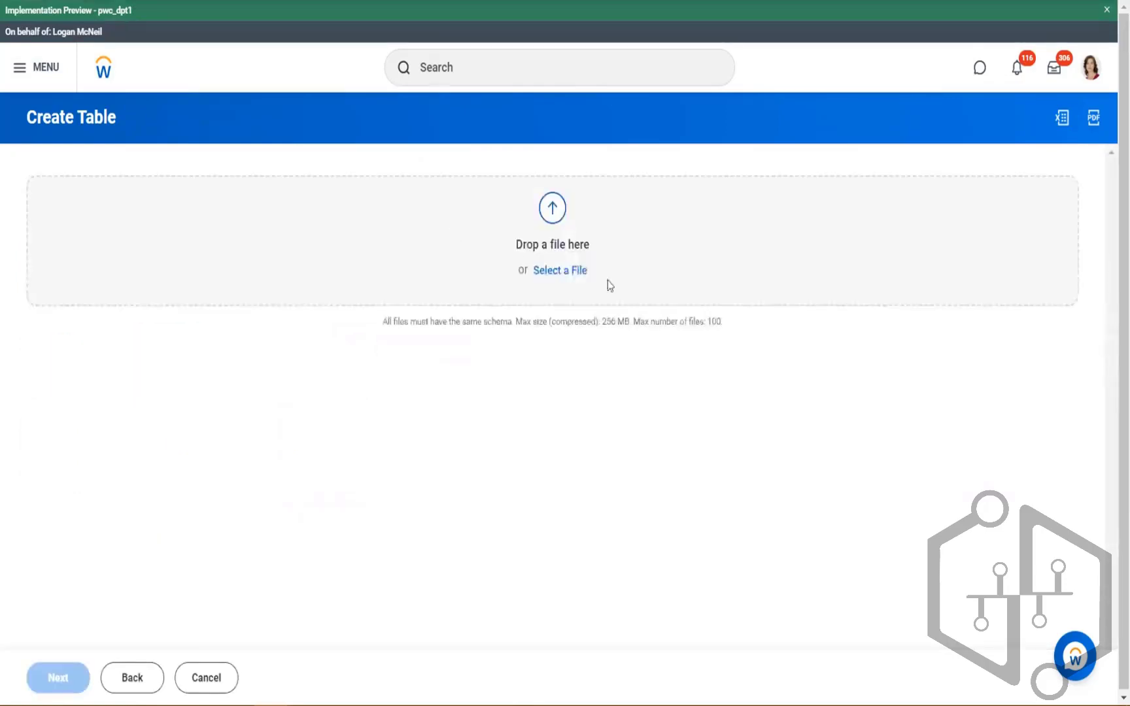
left_click(561, 272)
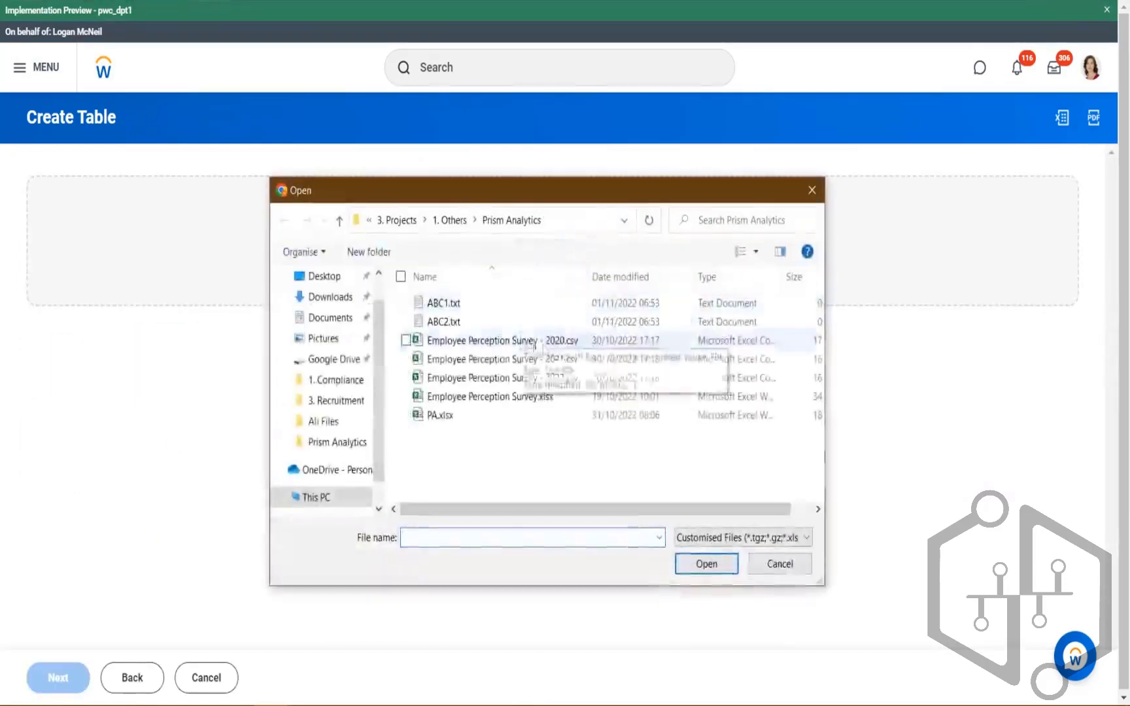
left_click(541, 343)
left_click(709, 565)
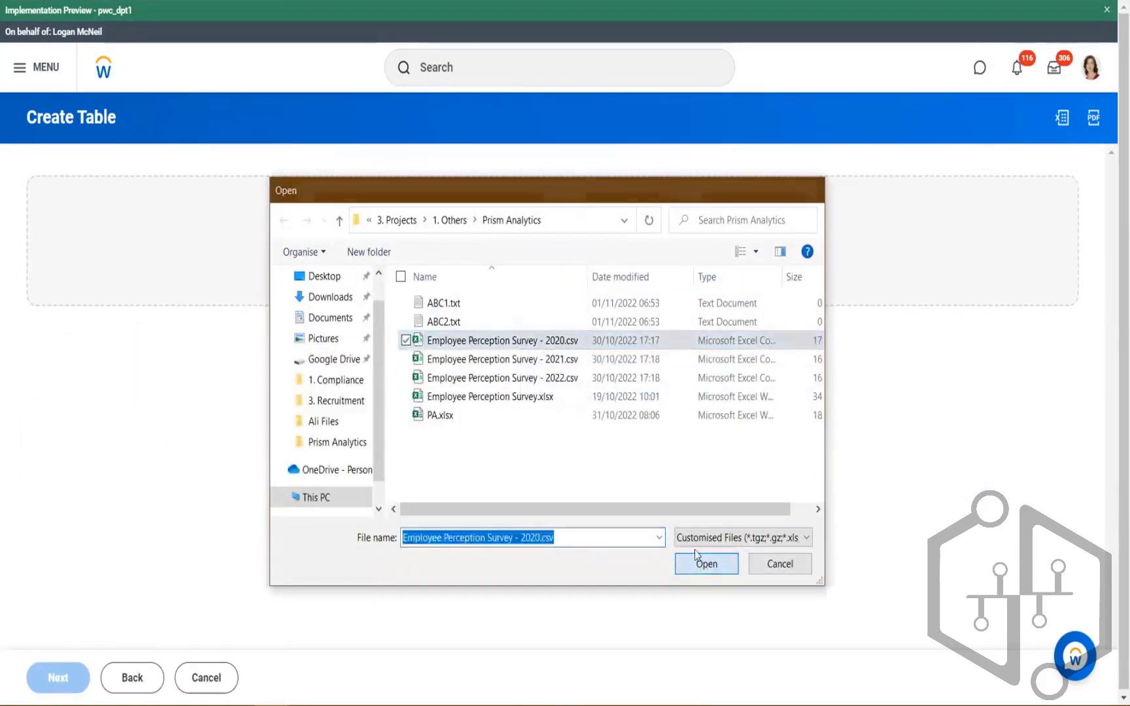
left_click(41, 678)
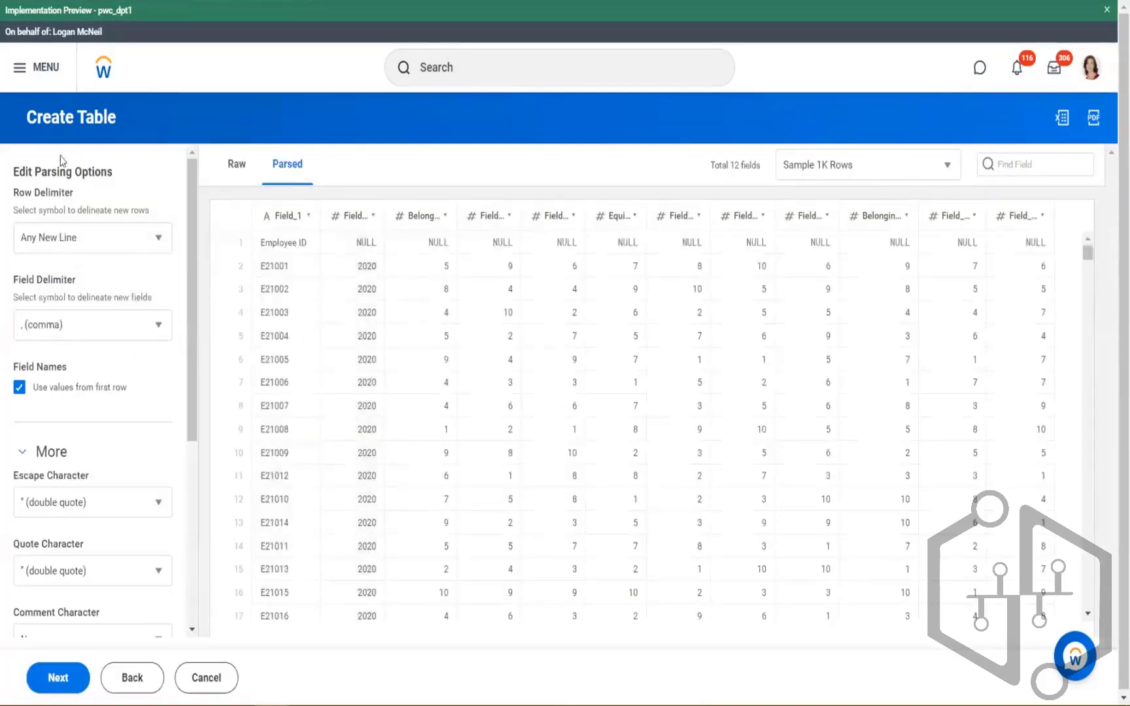
Compare the table's parsing options with the base dataset's Parse stage, examining its stage description and row delimiter.
left_click_drag(33, 172, 110, 173)
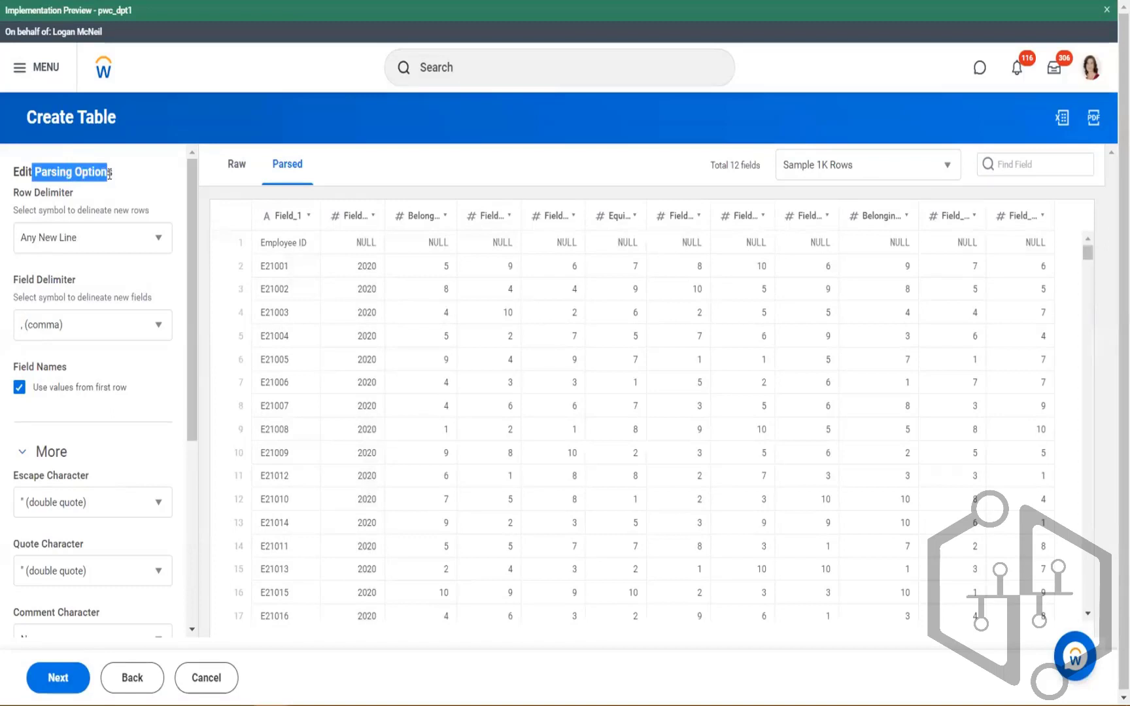
scroll(90, 302, "down", 5)
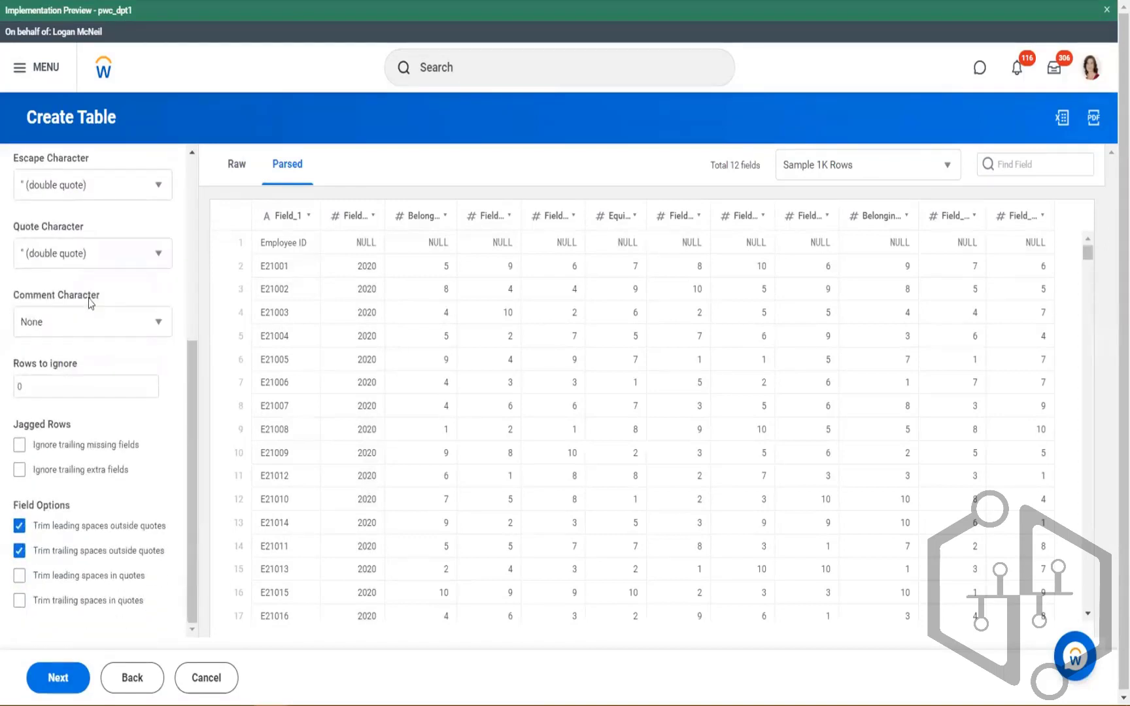
scroll(89, 302, "up", 5)
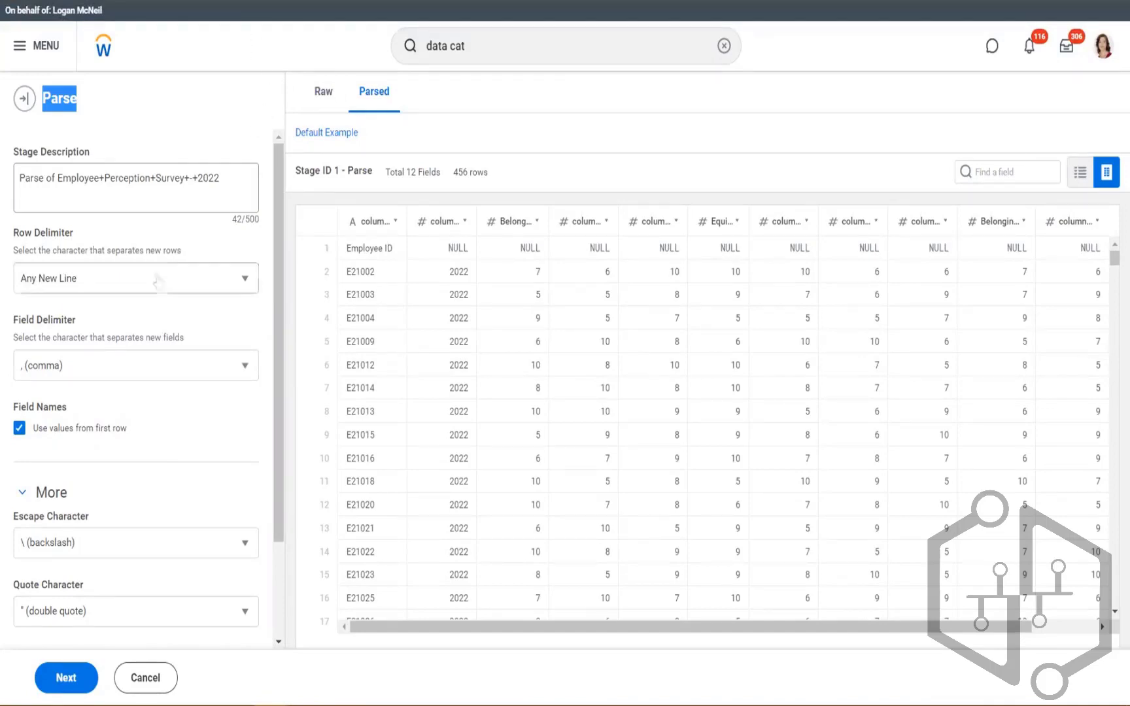
left_click_drag(239, 179, 12, 188)
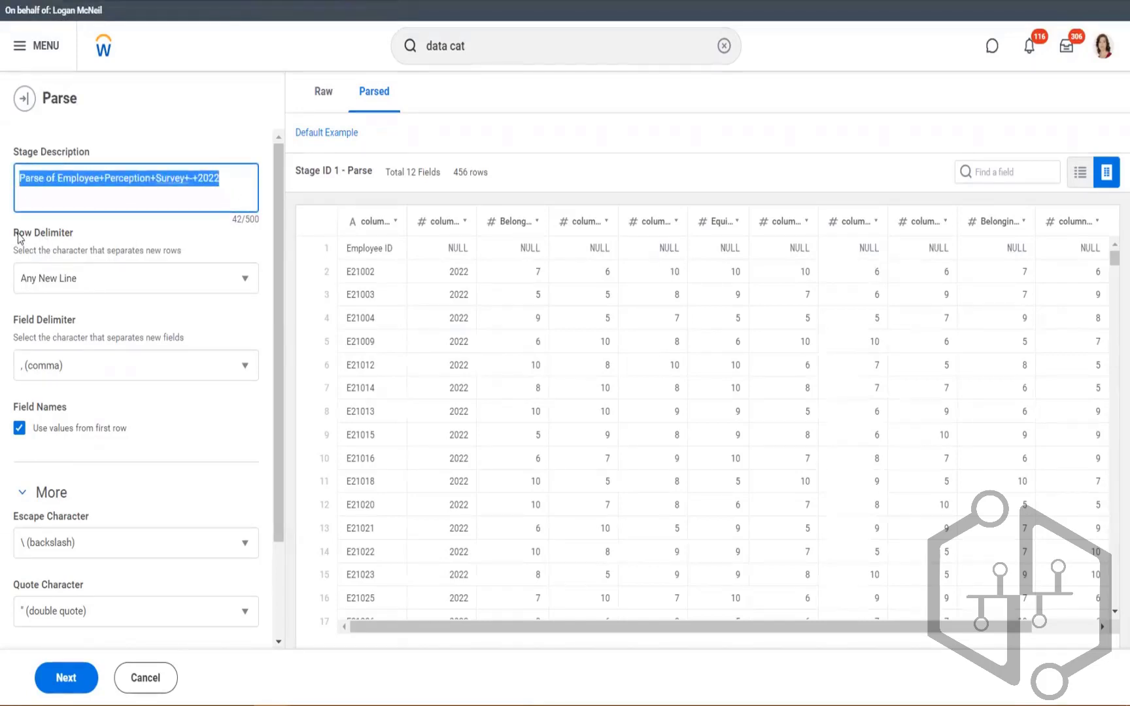
left_click_drag(19, 234, 73, 236)
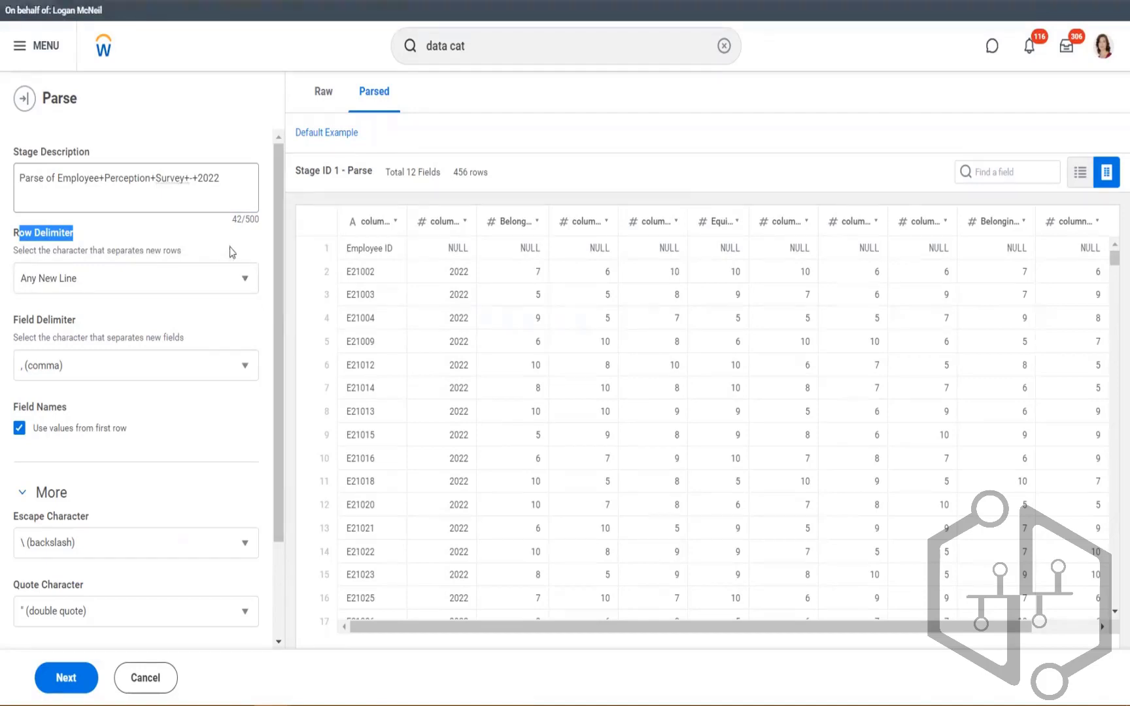
Switch to the Excel workbook PA.xlsx and enter "Parse" in cell A14.
mouse_move(381, 703)
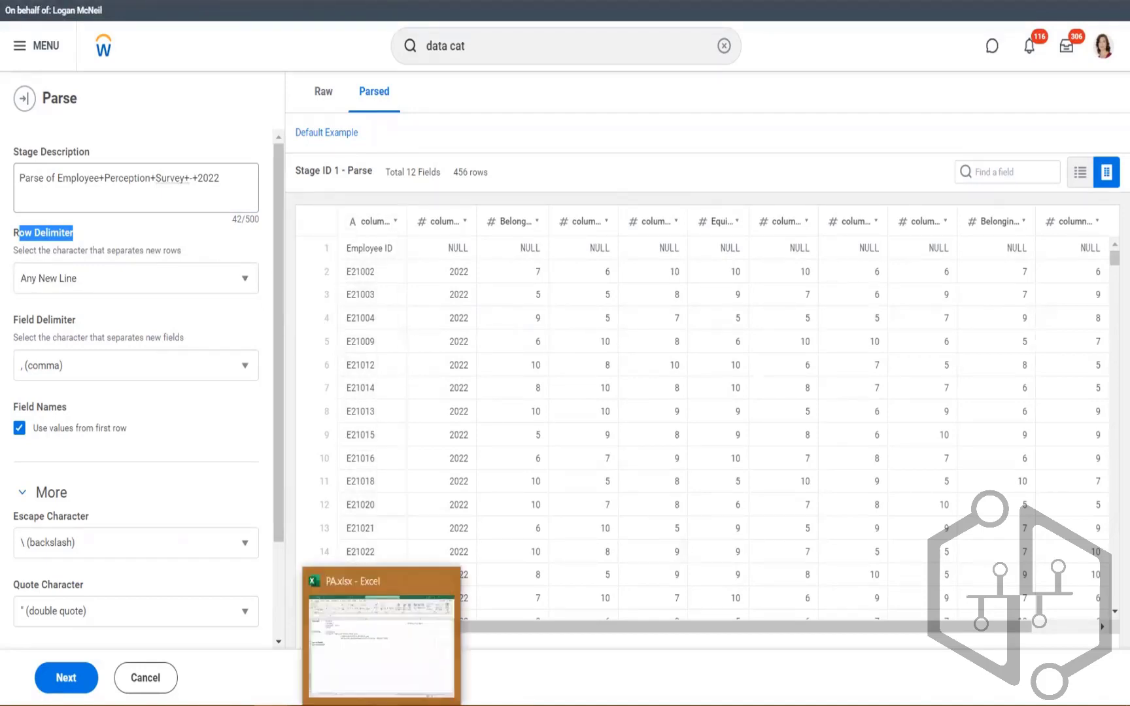
left_click(383, 666)
left_click(51, 388)
type("P")
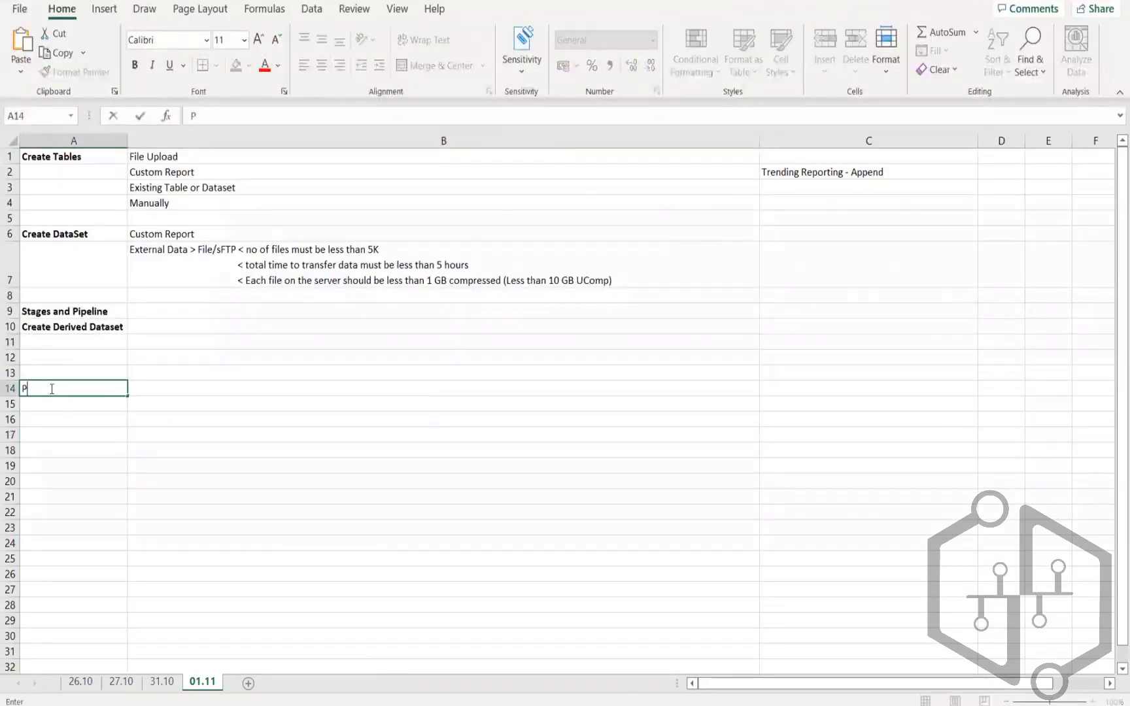
type("r")
key("BackSpace")
type("arse")
key("Tab")
Write the note "Row Delimiter - Specifies a single character that separates rows/records in your source file" in cell B14.
type("Row ")
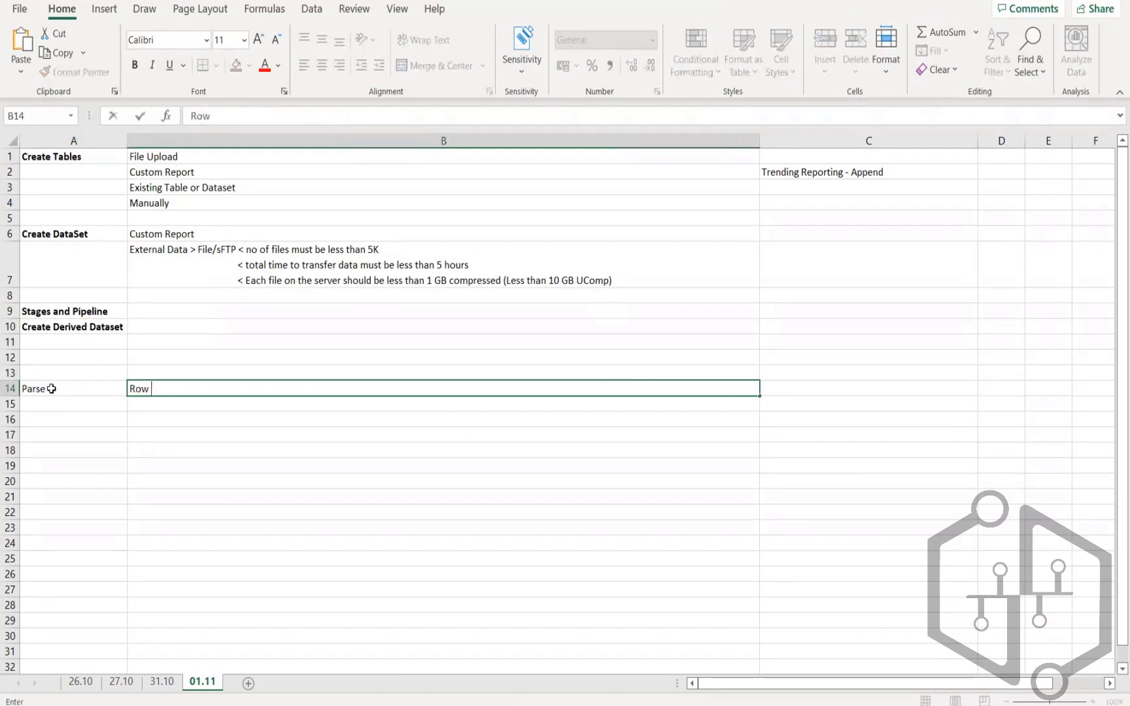
type("Delimiter - Spec")
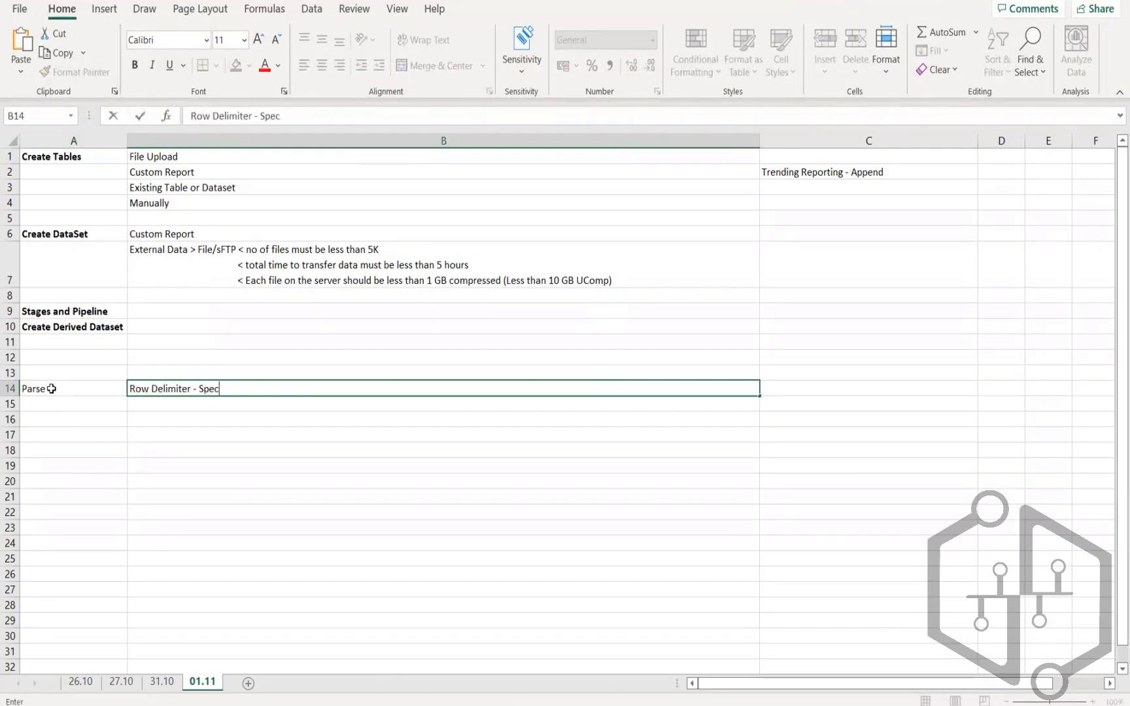
type("ifies a si")
key("BackSpace")
type("single ch")
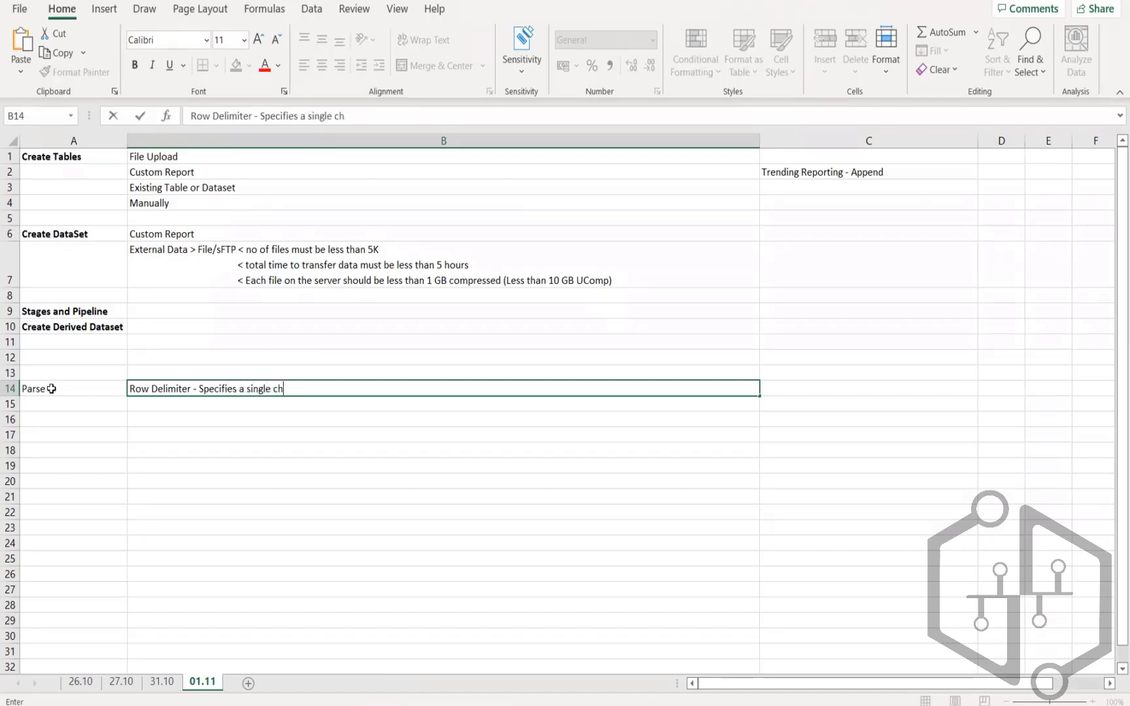
type("aracter that separ")
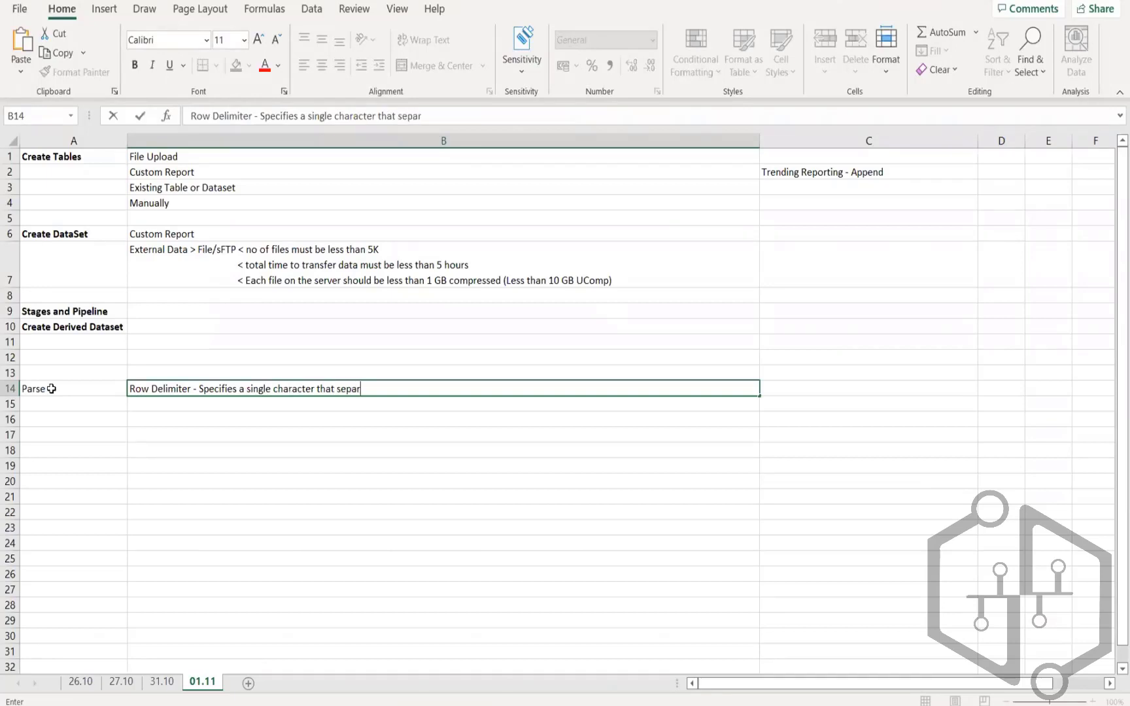
type("ates rows/")
type("re")
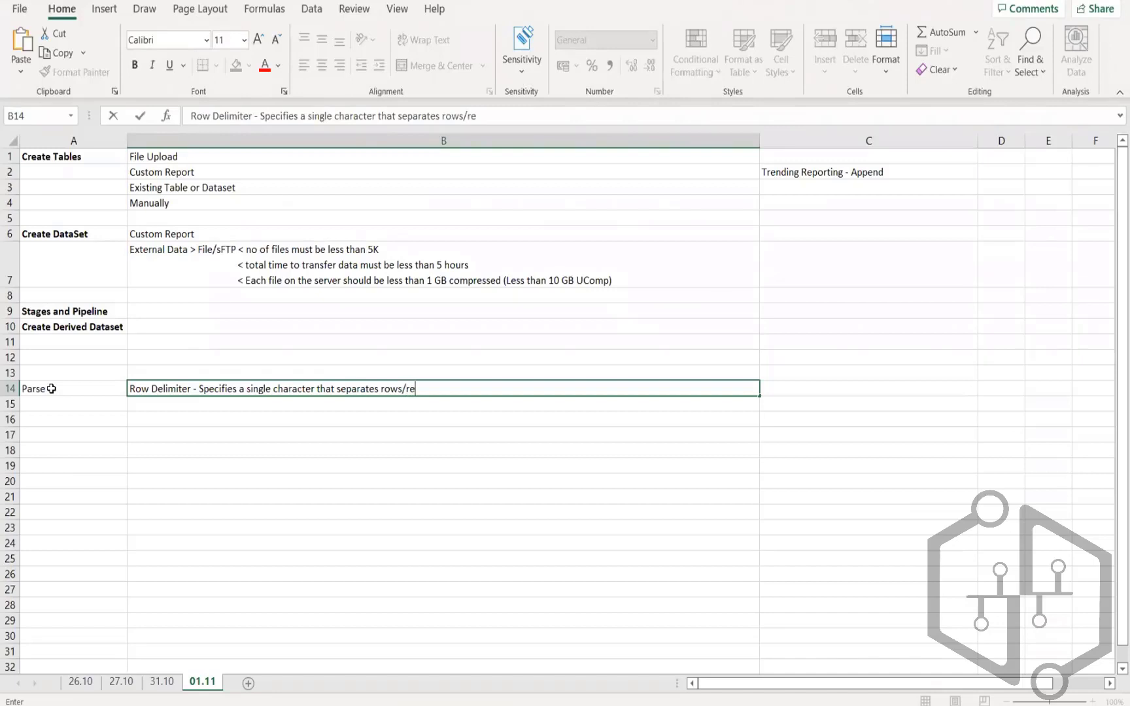
type("cords in your sour")
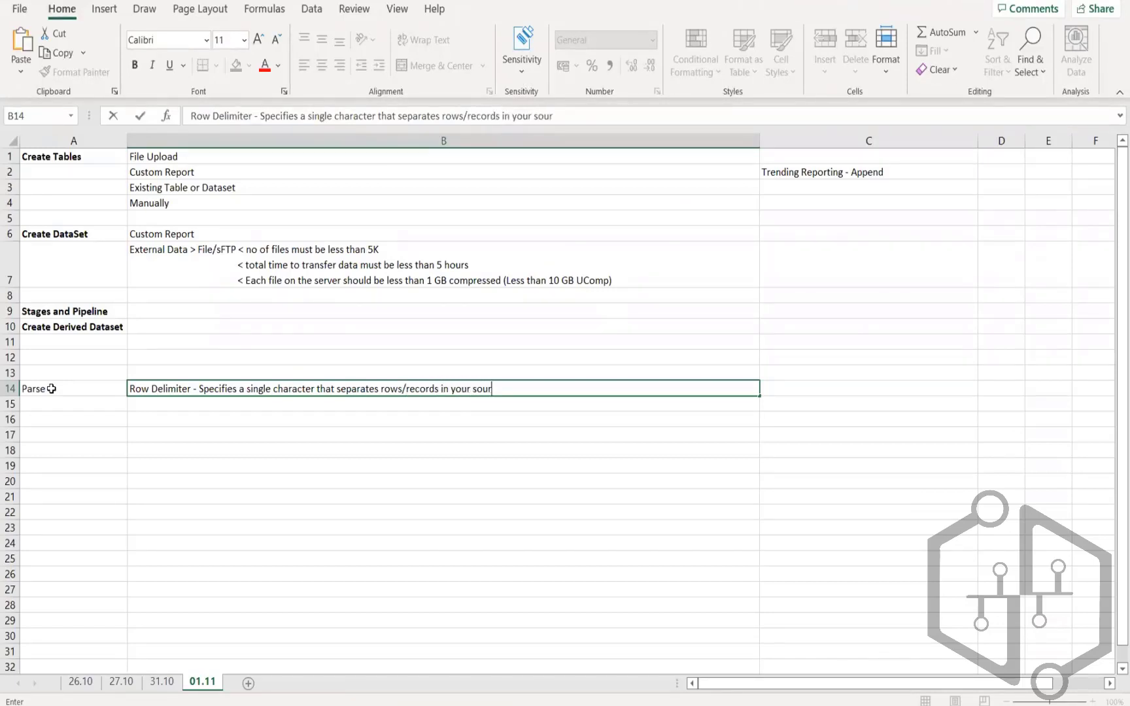
type("ce file")
Add an indented second line in cell B14 reading "- New line character/Enter" and commit the entry.
key("alt+Return")
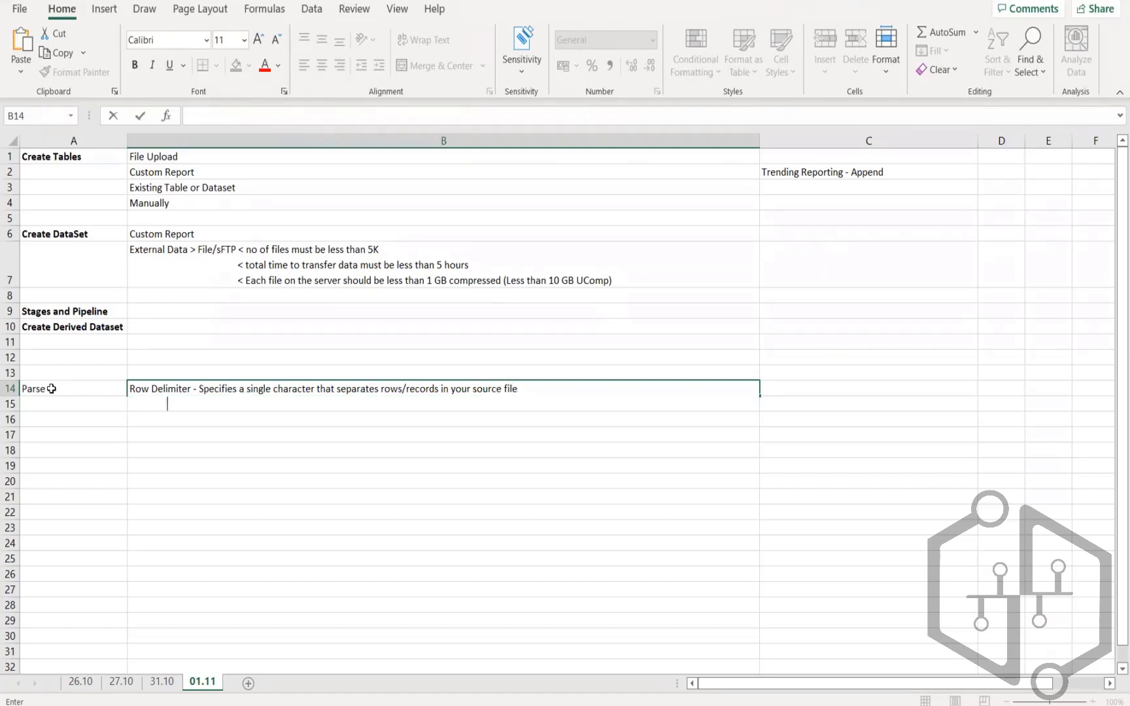
type("- Ne")
key("BackSpace")
key("BackSpace")
key("BackSpace")
type("ne cha")
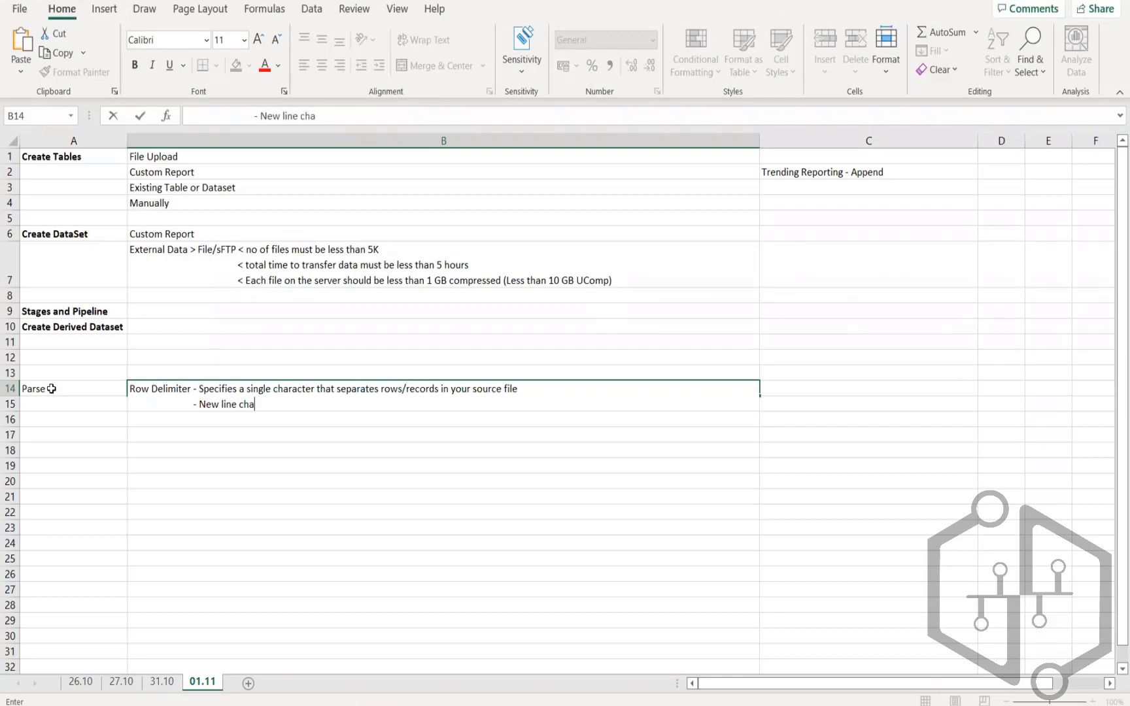
type("racter/Enter")
key("Return")
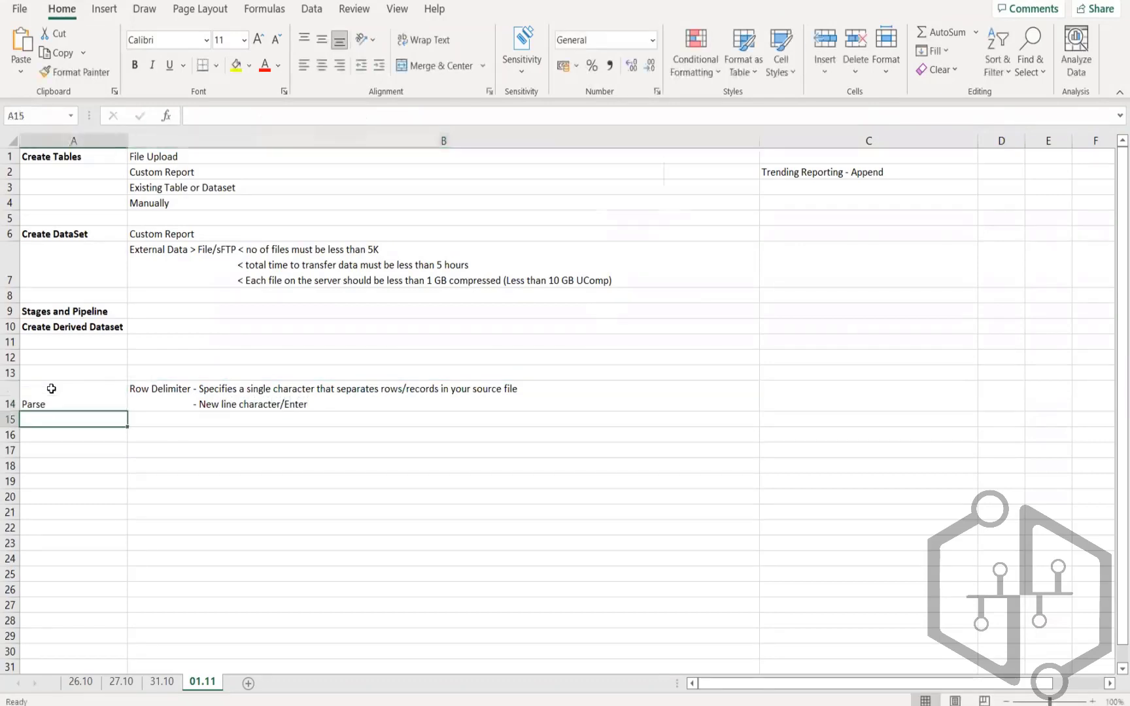
Look at the survey CSV files in the Prism Analytics folder in File Explorer and return to the Excel workbook.
left_click(195, 704)
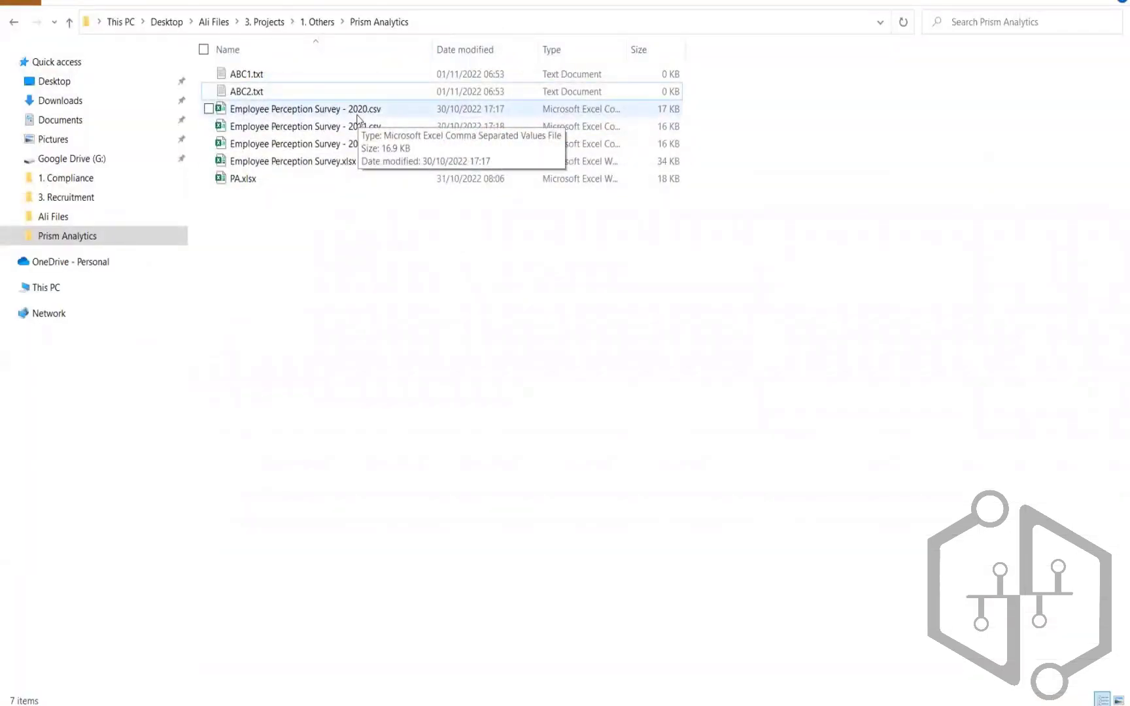
key("alt+Tab")
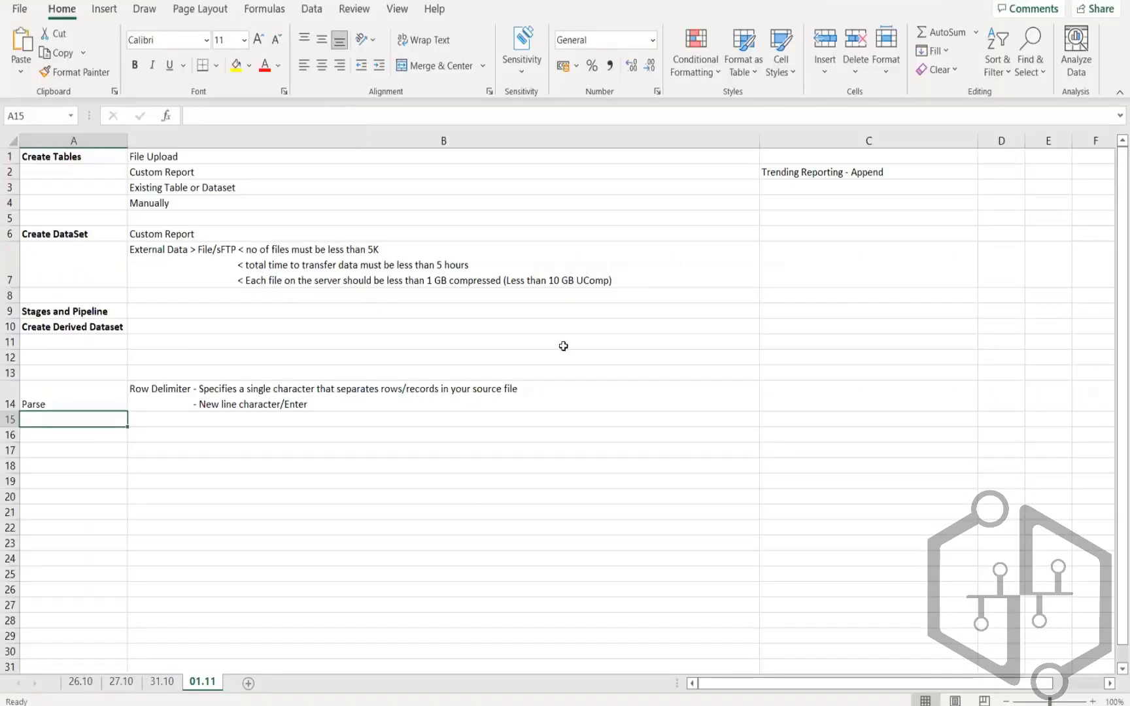
Switch to the Workday Parse stage and examine the Row Delimiter description and its available options.
key("alt+Tab")
key("Tab")
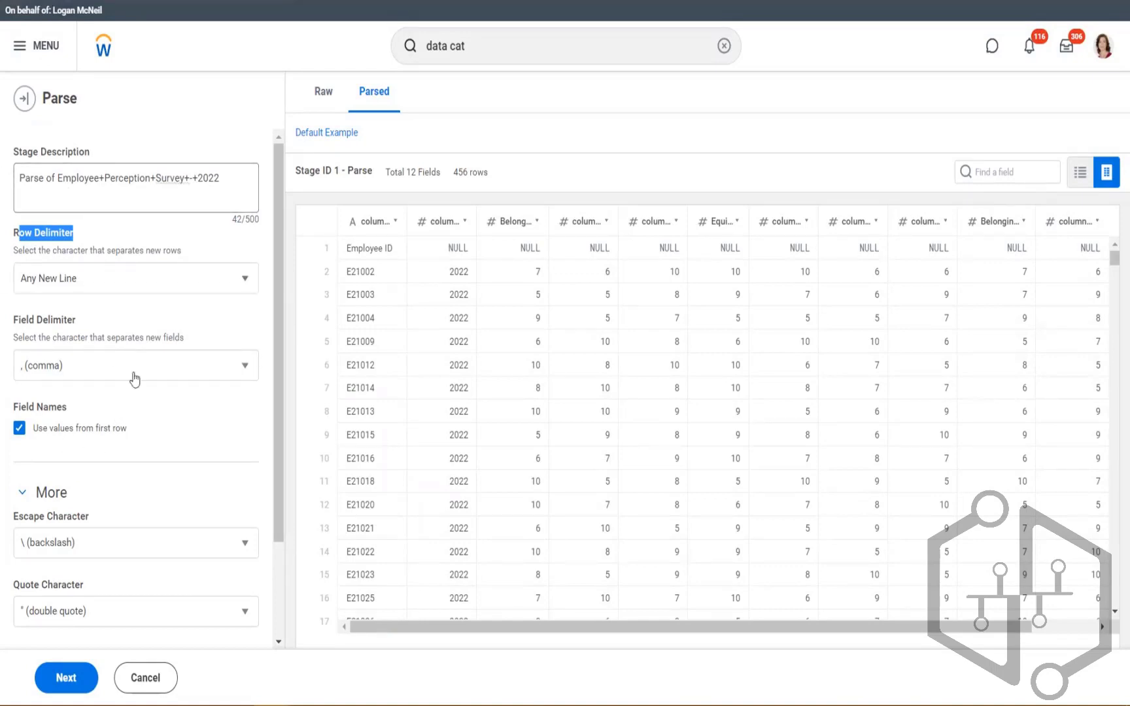
scroll(128, 494, "down", 3)
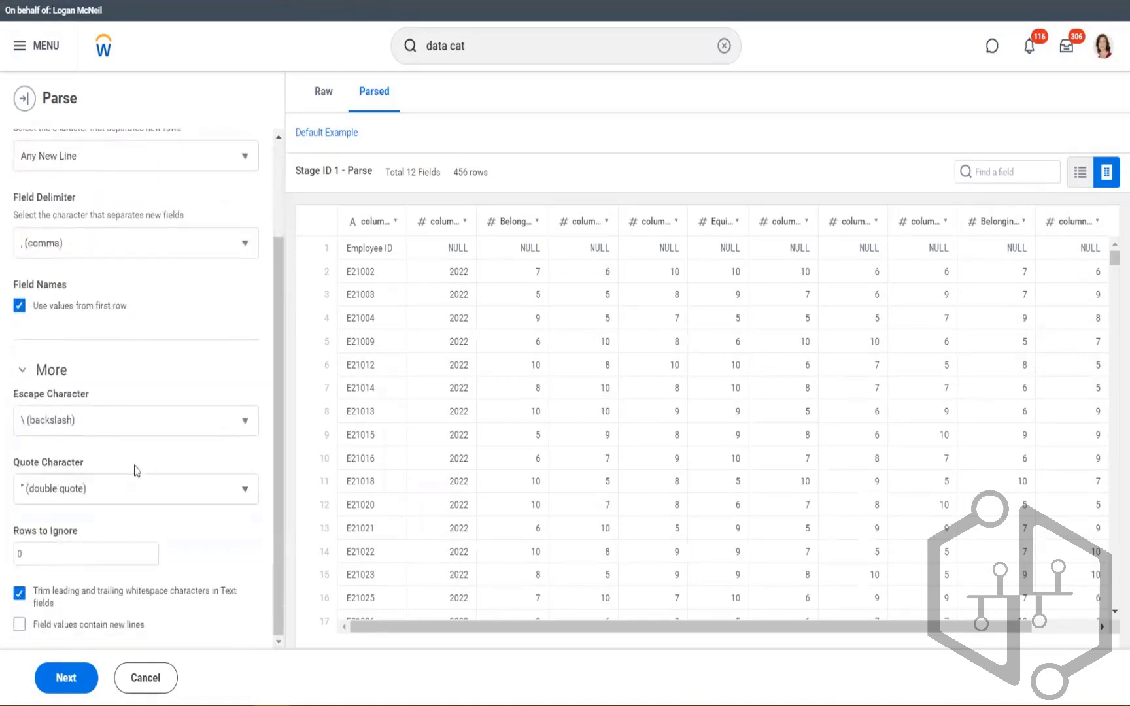
scroll(137, 468, "up", 3)
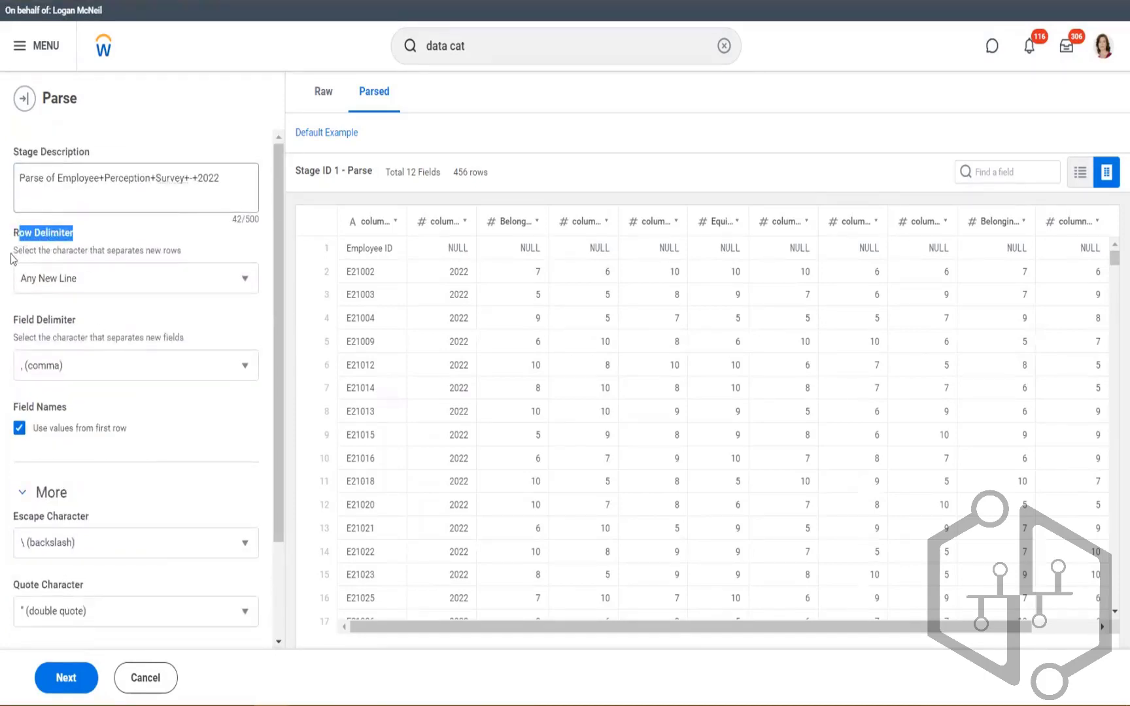
left_click_drag(16, 252, 183, 251)
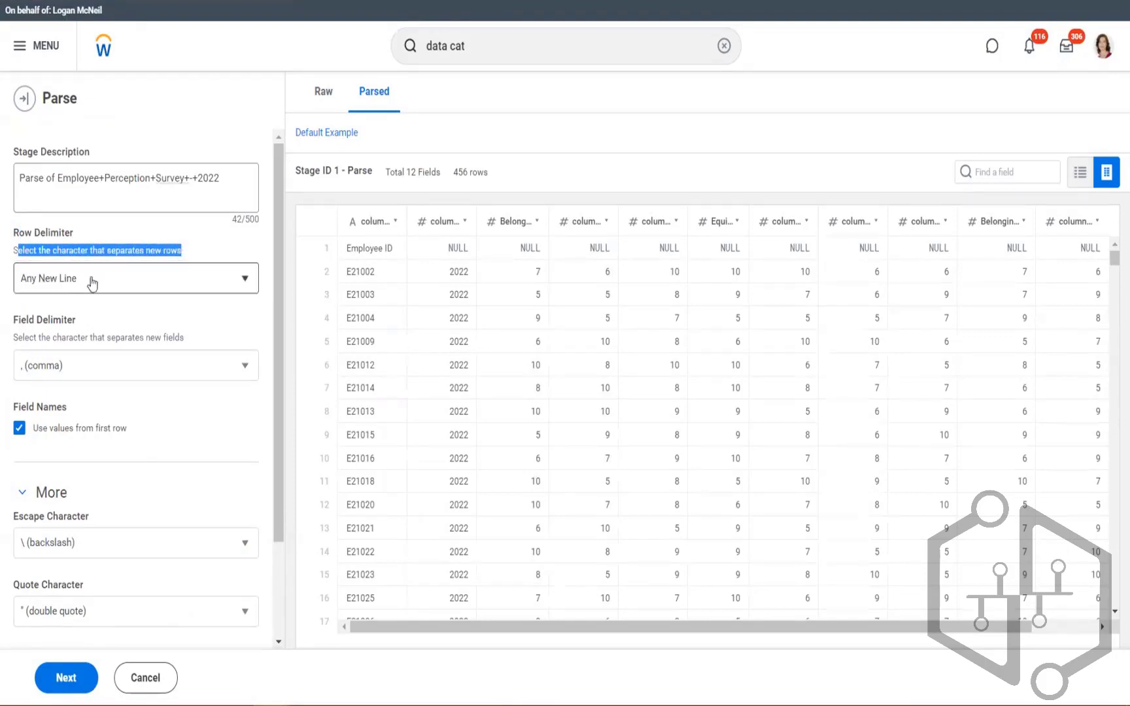
left_click(246, 281)
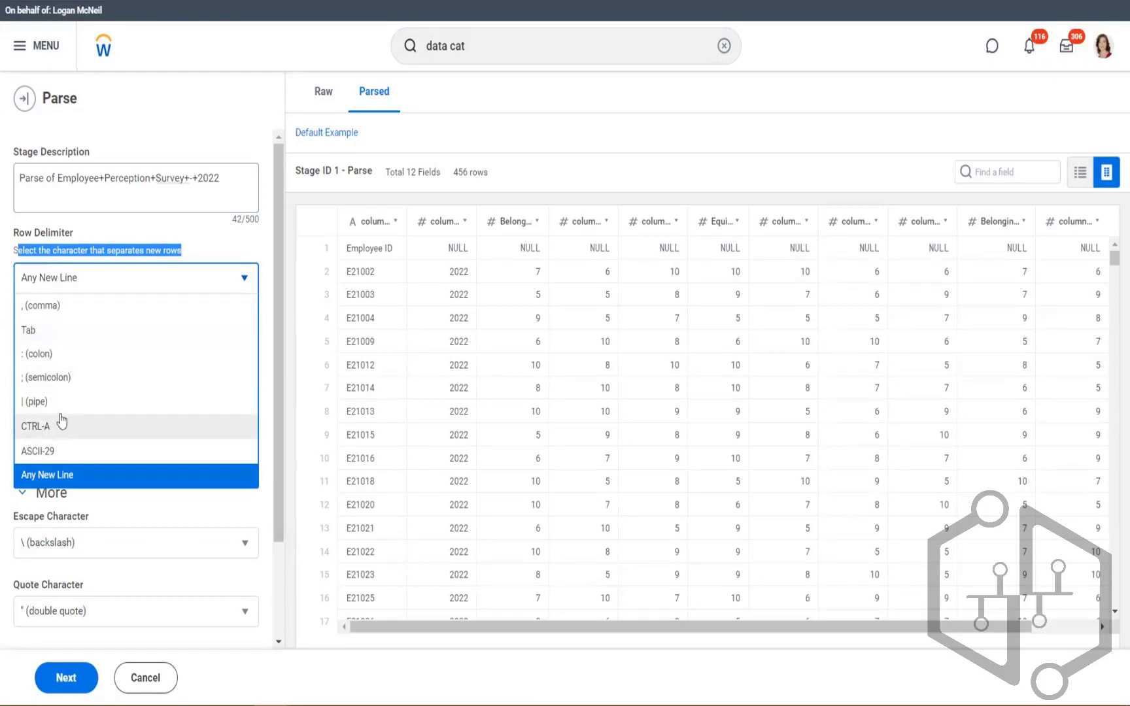
left_click(242, 241)
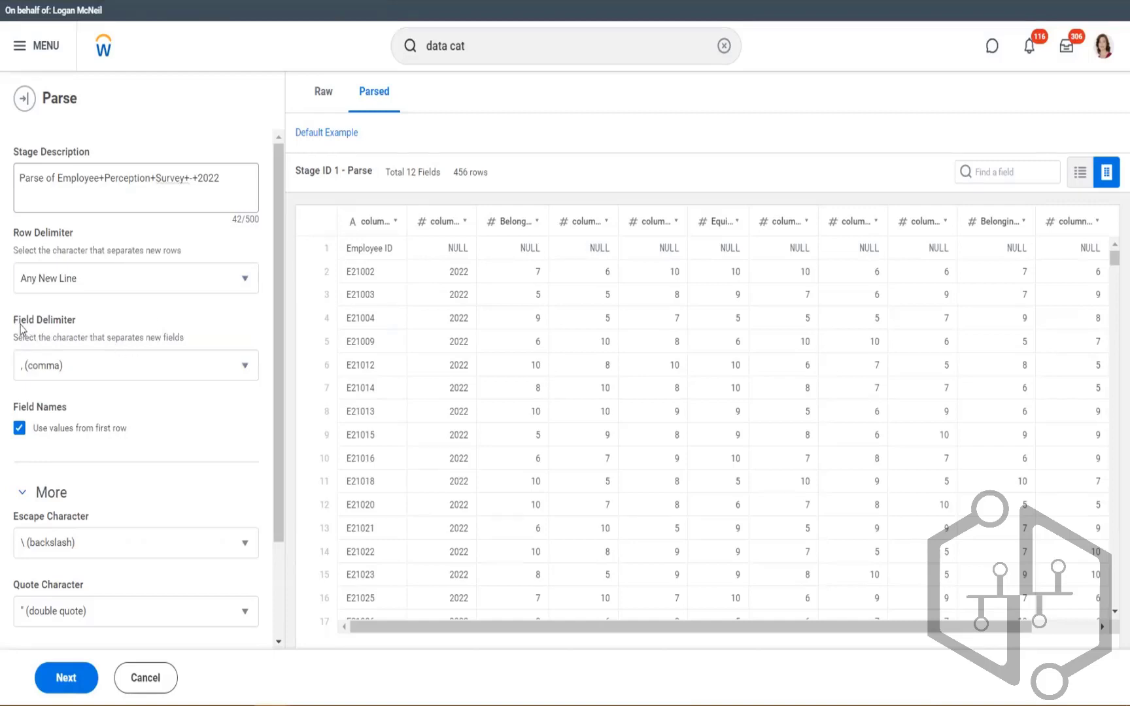
Examine the Field Delimiter description and the separator characters it offers.
left_click_drag(21, 319, 62, 331)
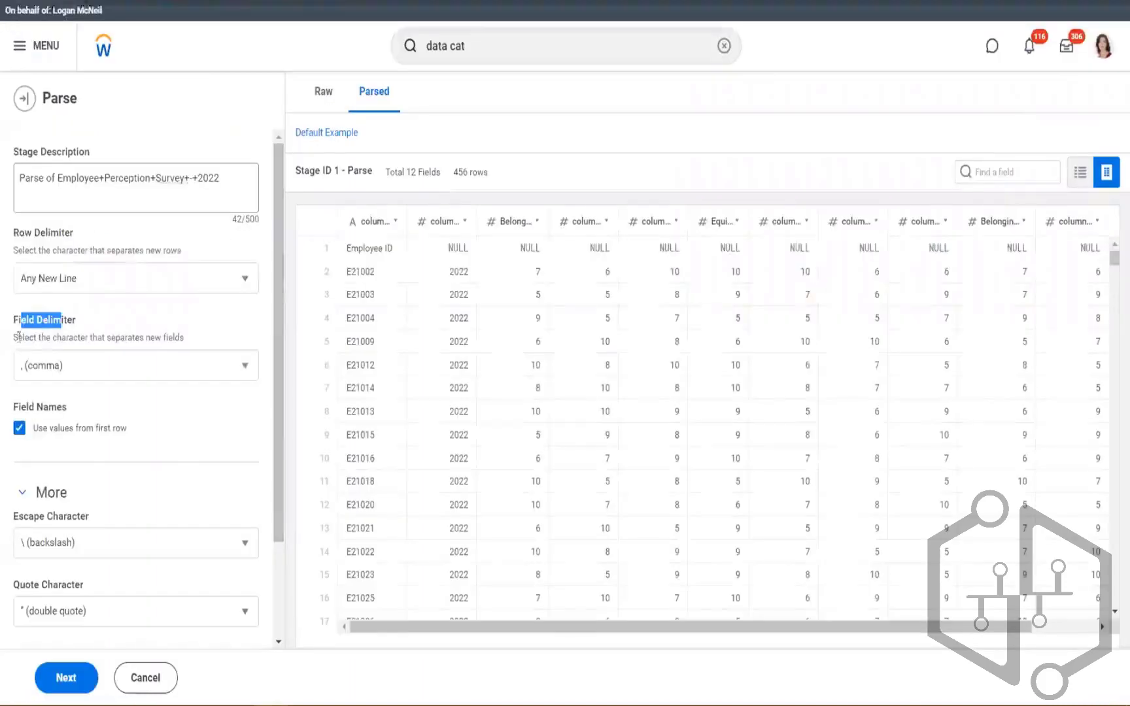
left_click_drag(18, 334, 194, 339)
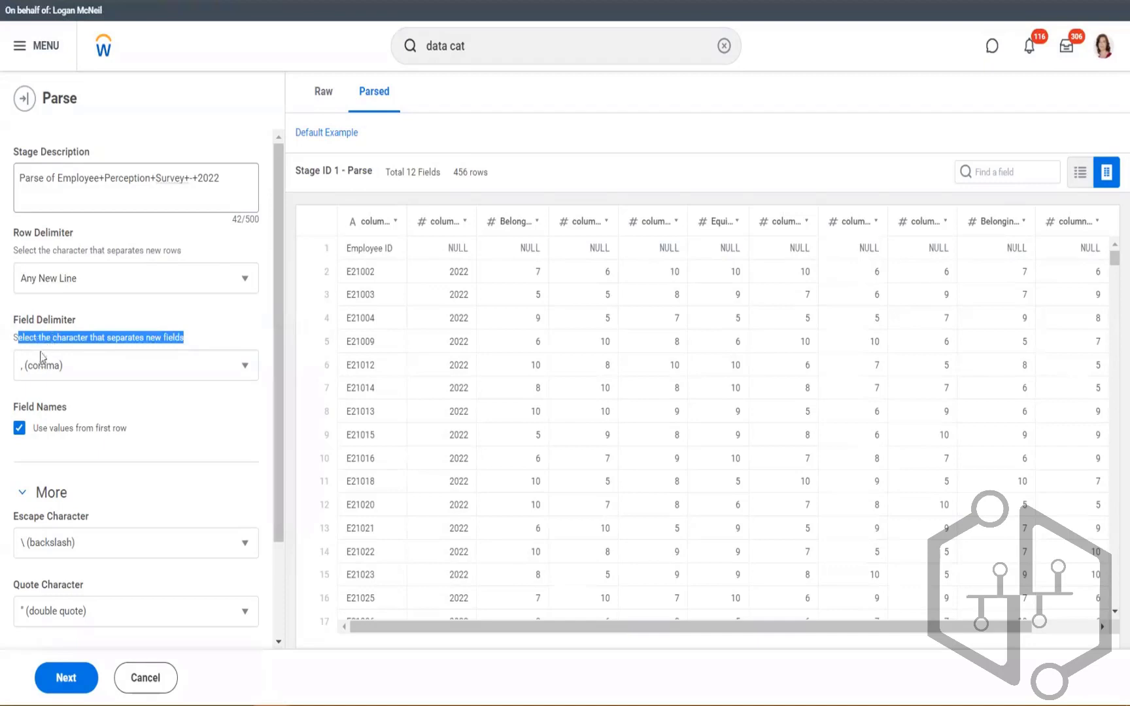
left_click(242, 370)
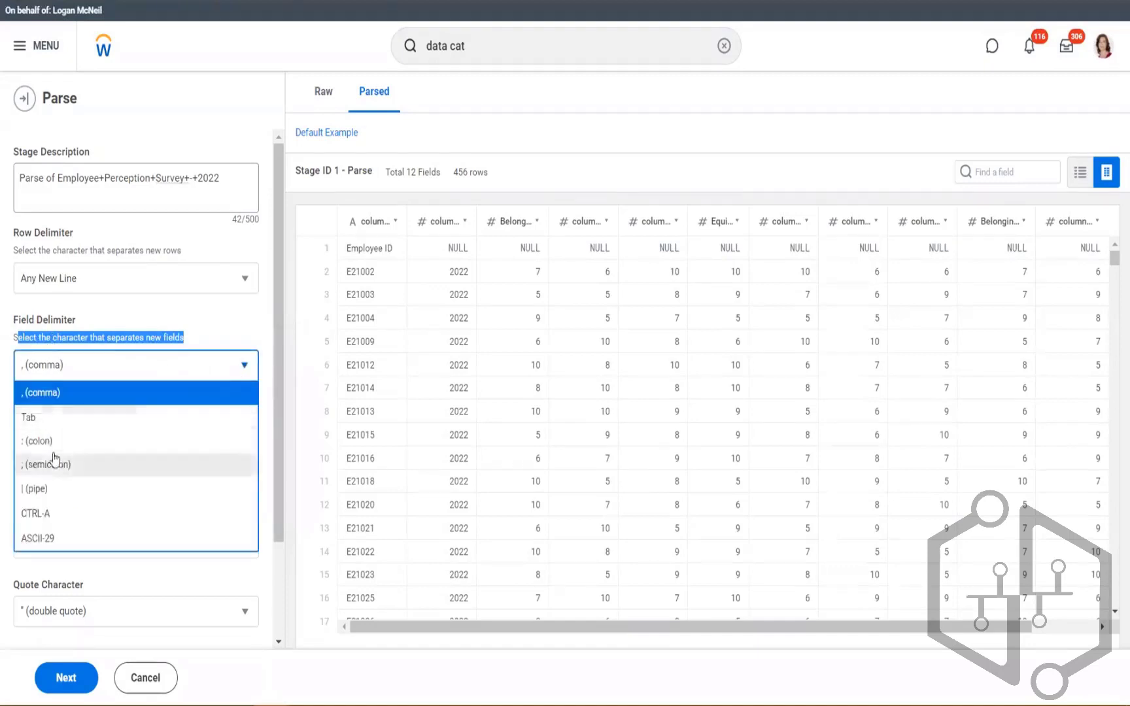
left_click(204, 337)
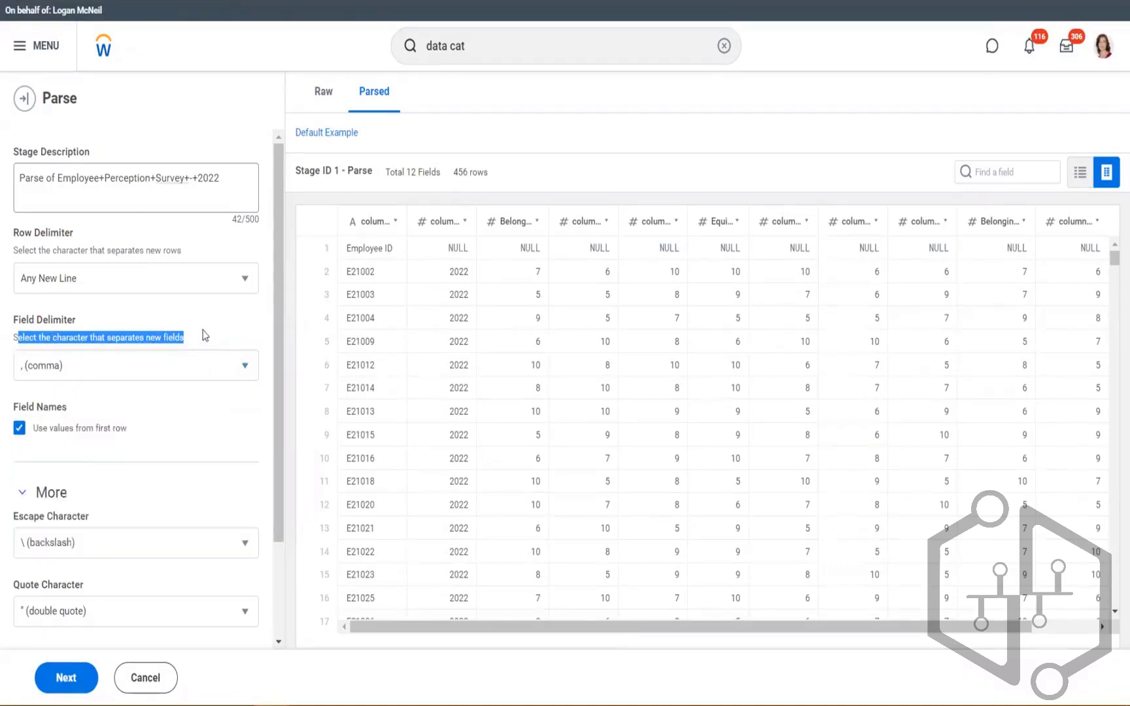
left_click(202, 333)
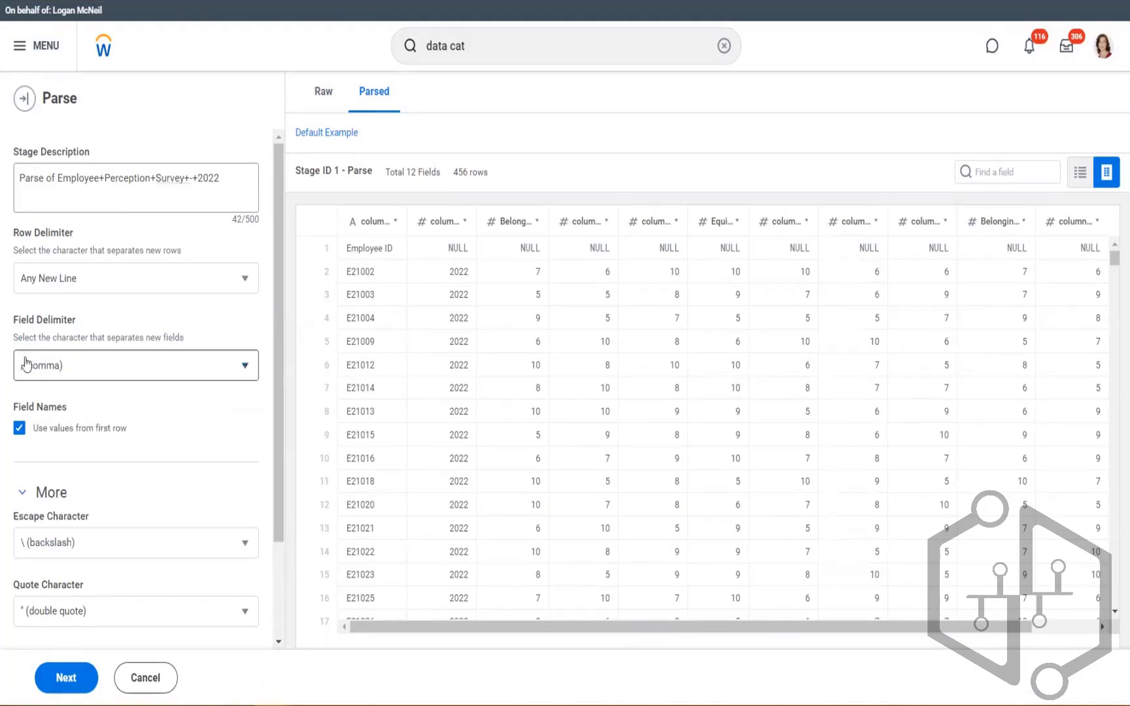
Switch to PA.xlsx in Excel and start a "Field Delimiter -" entry in cell B14, one blank line below the row delimiter notes.
key("alt+Tab")
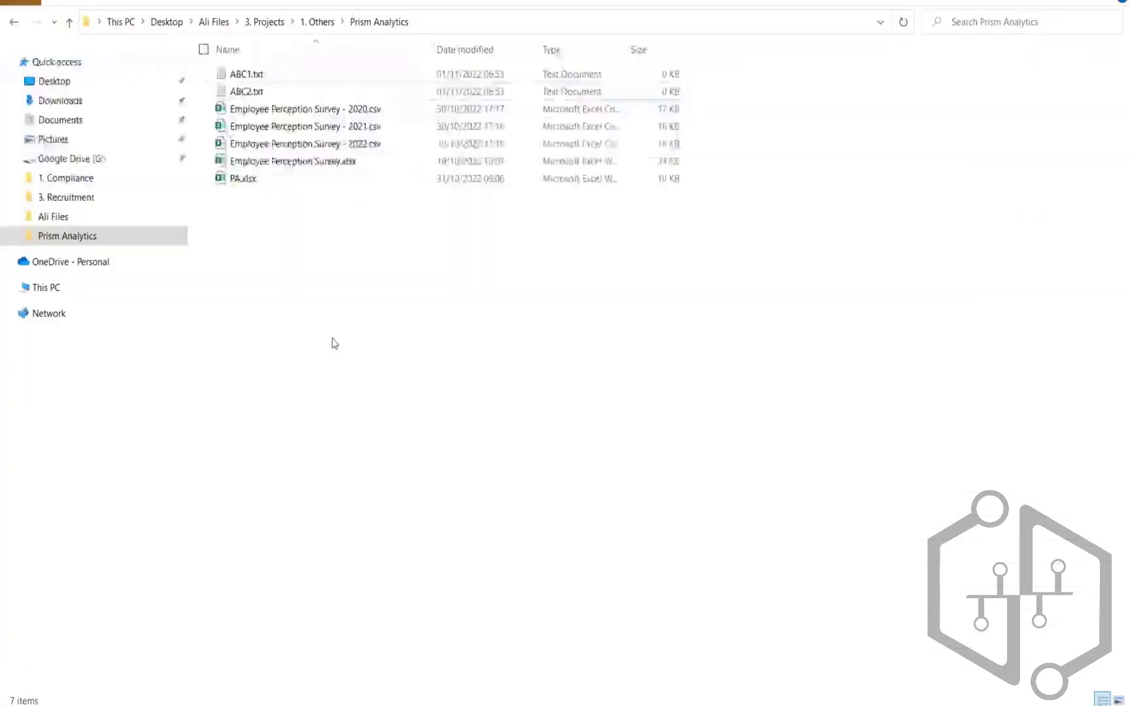
key("alt+Tab")
key("Tab")
left_click(318, 404)
key("F2")
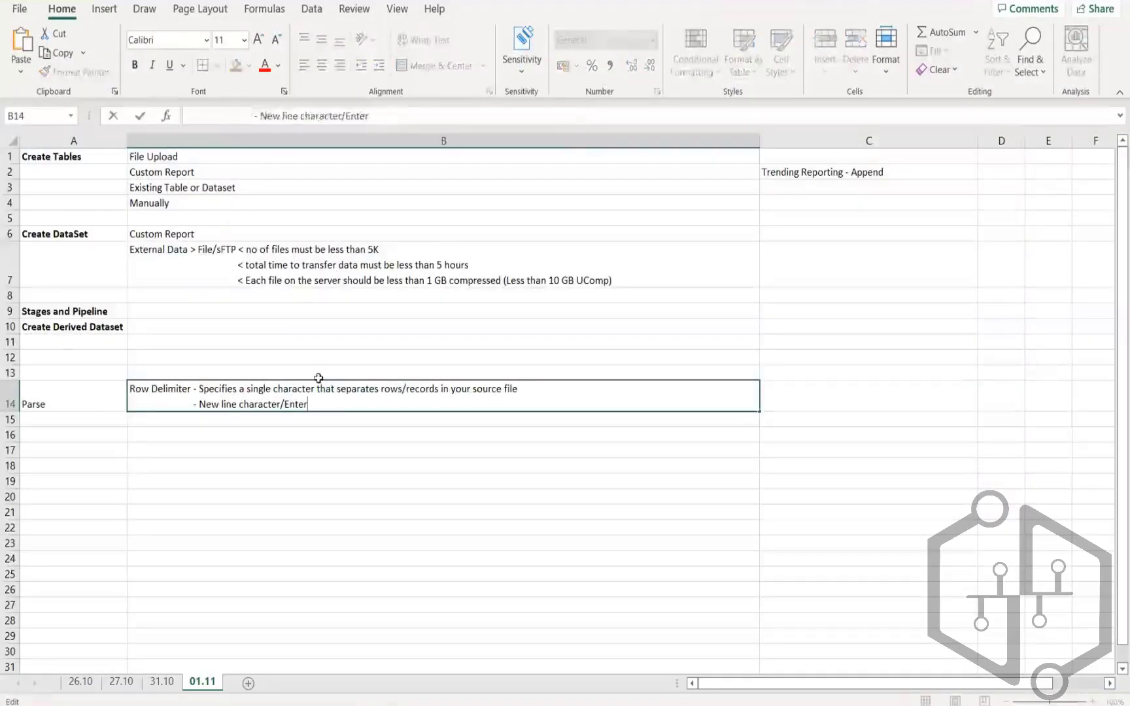
key("alt+Return")
key("BackSpace")
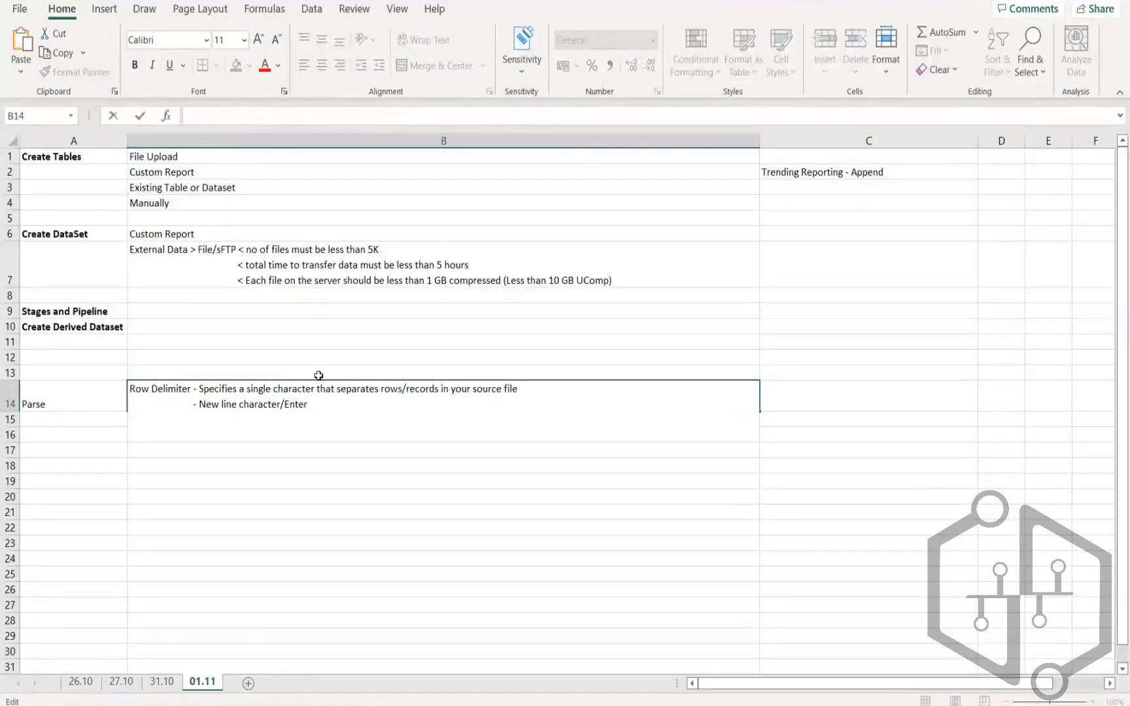
type("Field Delimiter ")
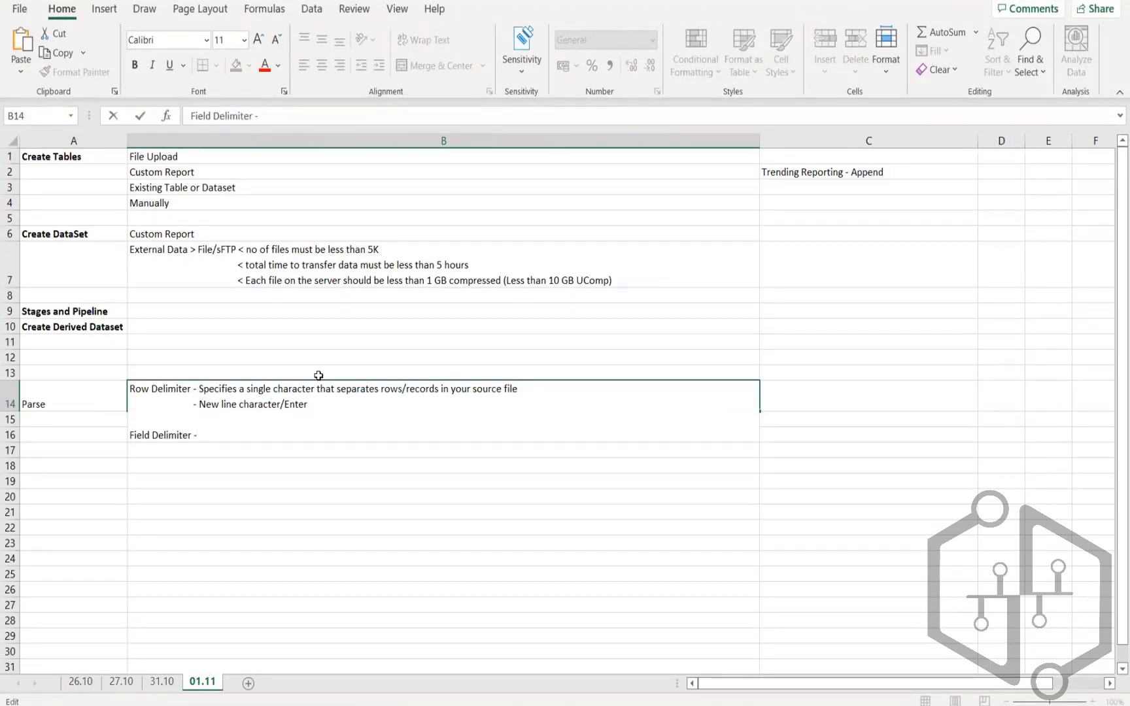
Complete the Field Delimiter entry with "Single character that separates the fields/columns of a row in your source data files.".
type("- Single Sp")
key("BackSpace")
key("BackSpace")
type("chatat")
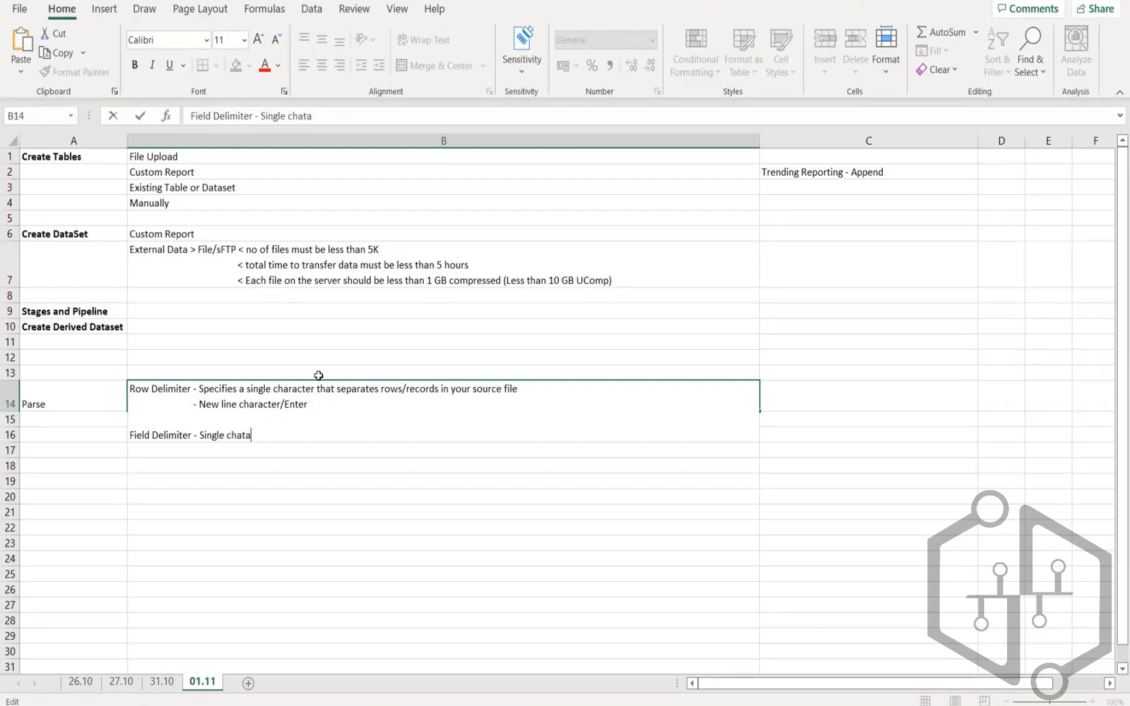
key("BackSpace")
key("BackSpace")
type("racter that separ")
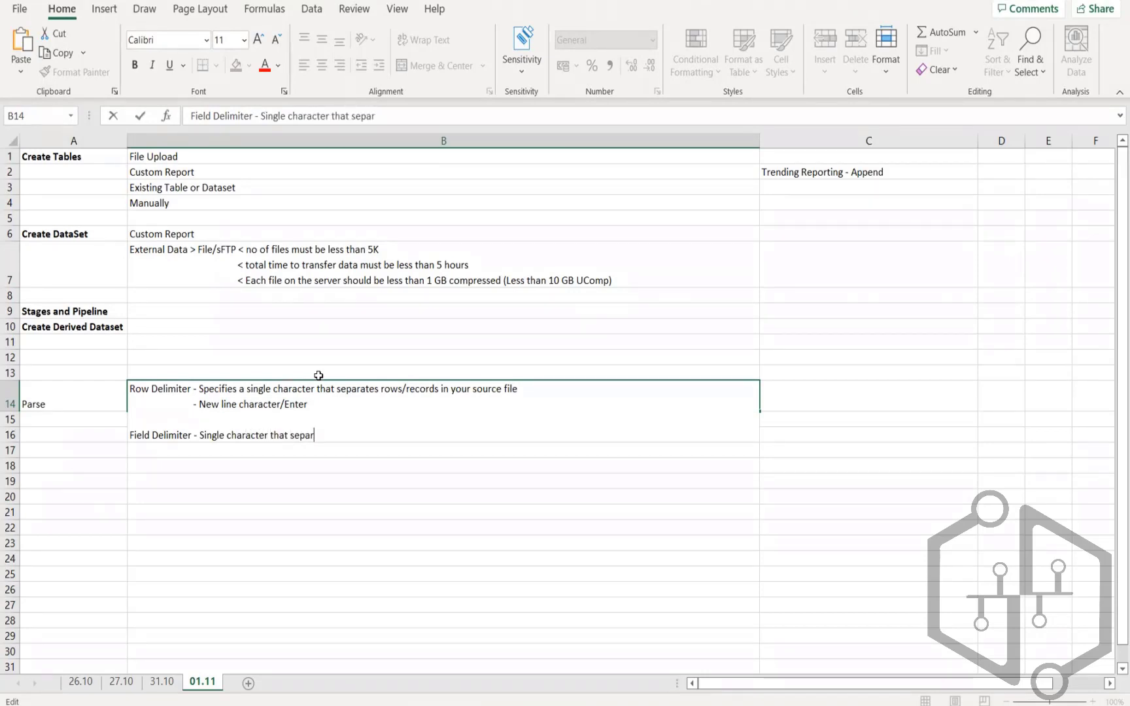
type("ates the fi")
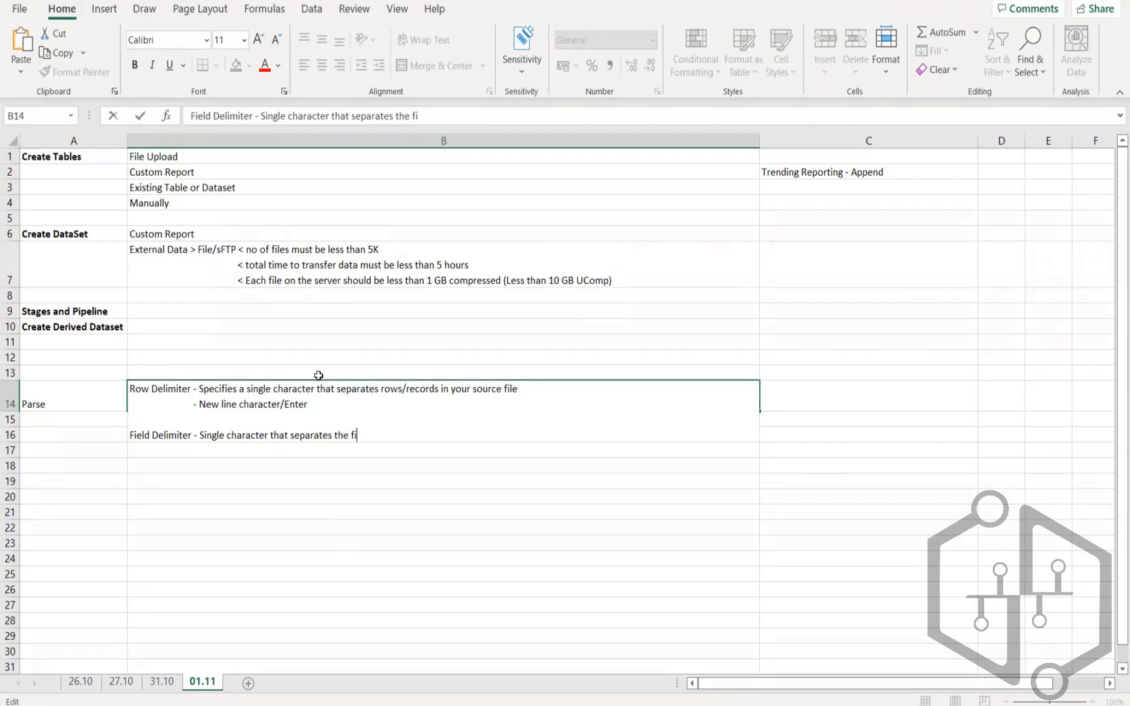
type("elds/columns of a ")
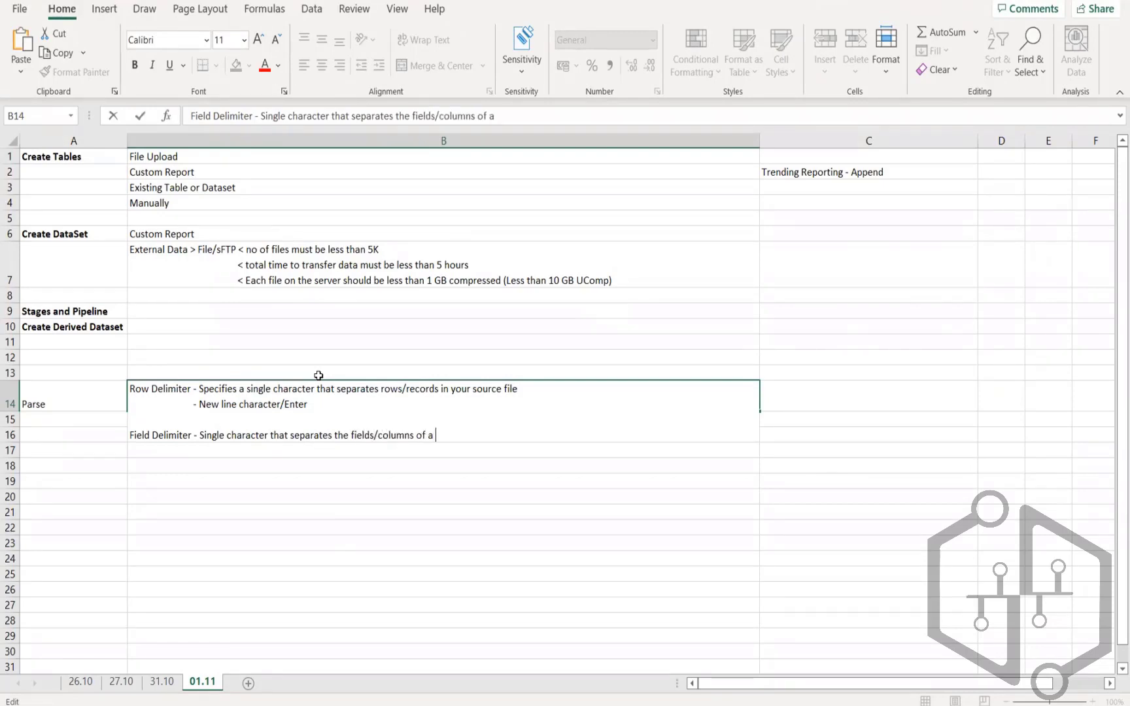
type("row in your sourc")
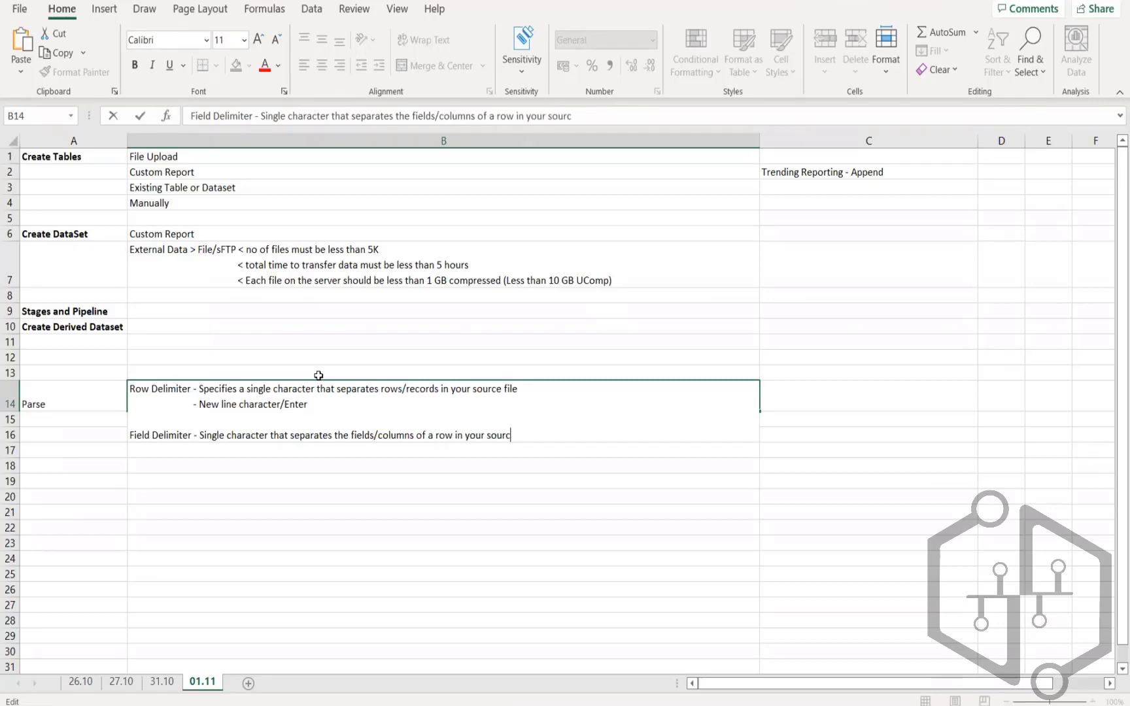
type("e data files.")
Add an indented "- comma" line beneath the Field Delimiter definition and finish editing cell B14.
key("alt+Return")
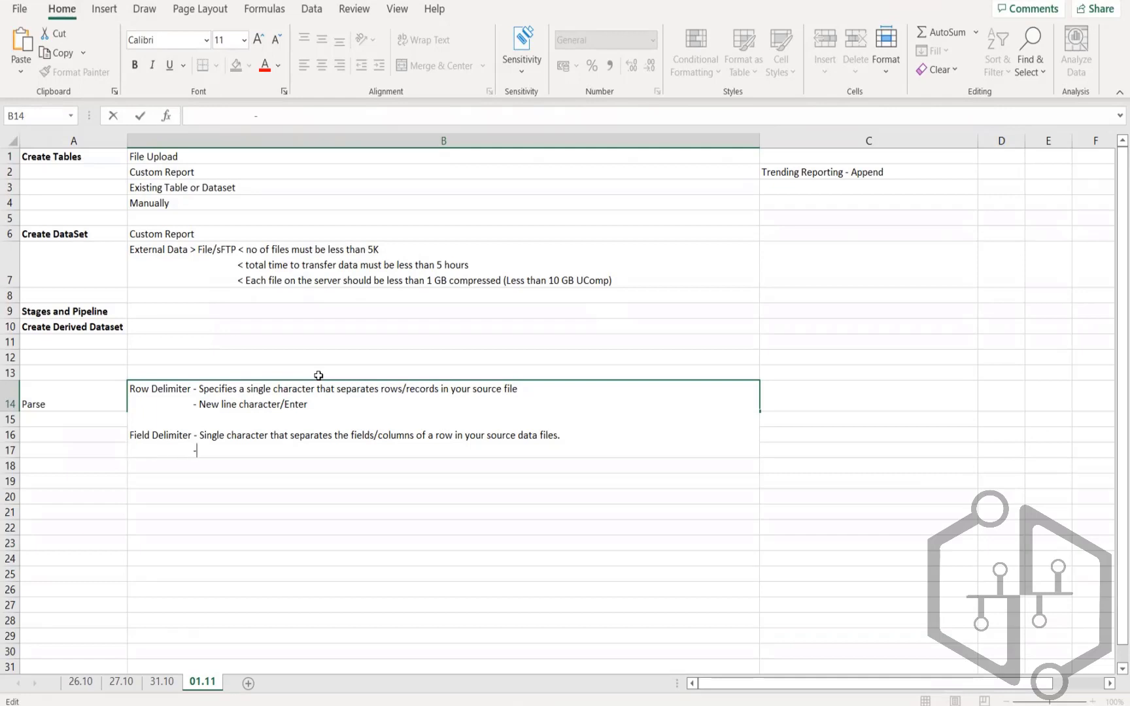
type("- comma")
key("Return")
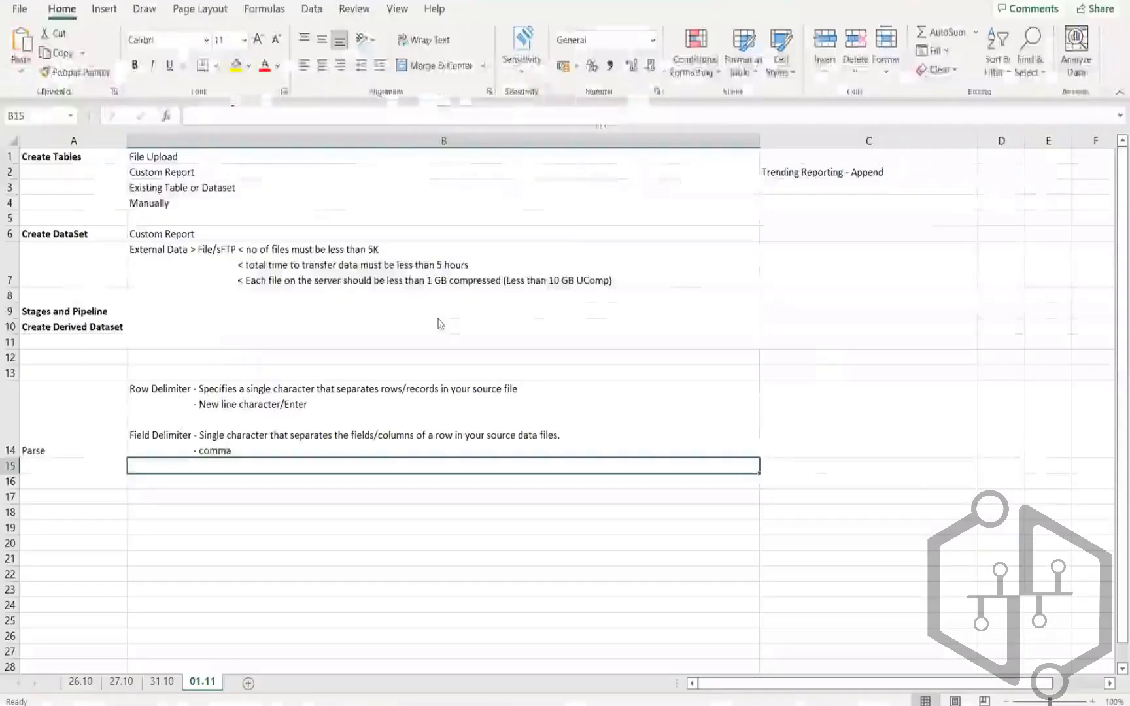
Switch back to the Workday Parse stage, review the Field Names option and widen the first column of the parsed preview.
key("alt+Tab")
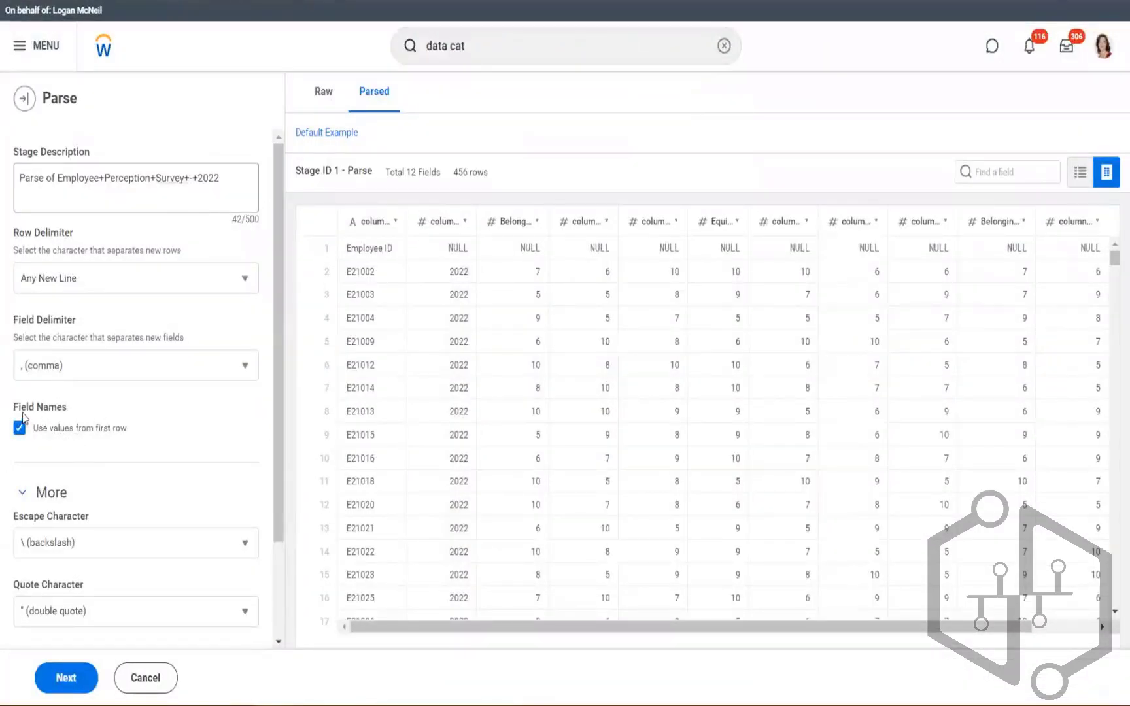
left_click_drag(22, 410, 63, 417)
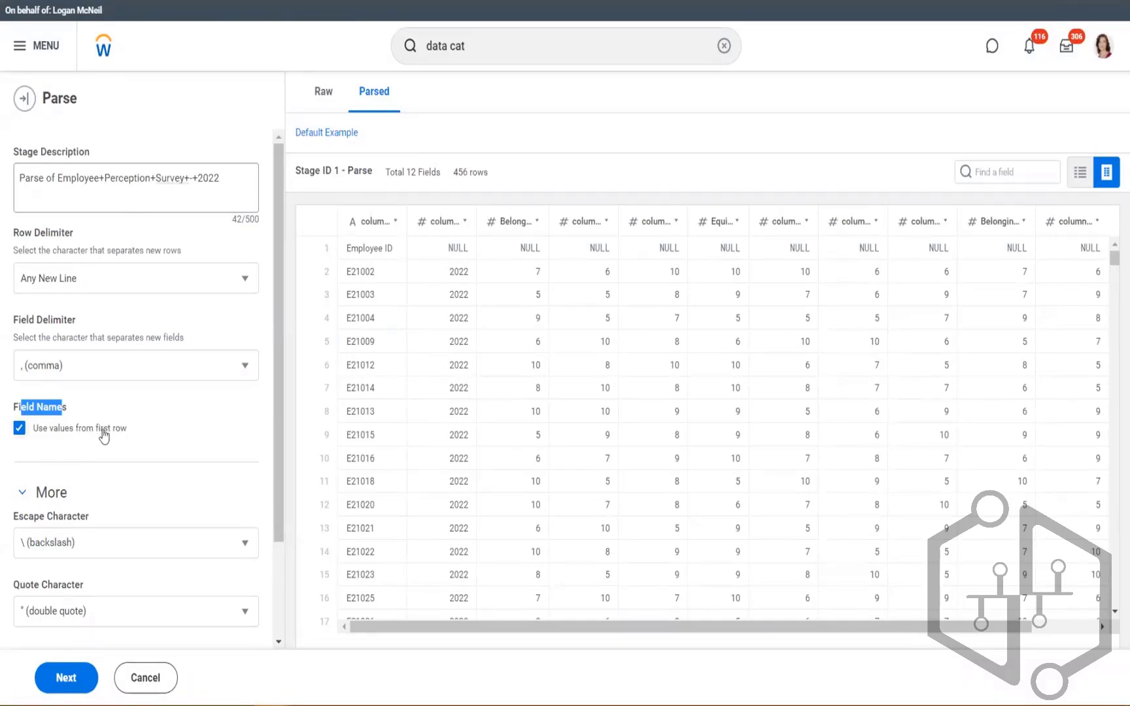
key("alt+Tab")
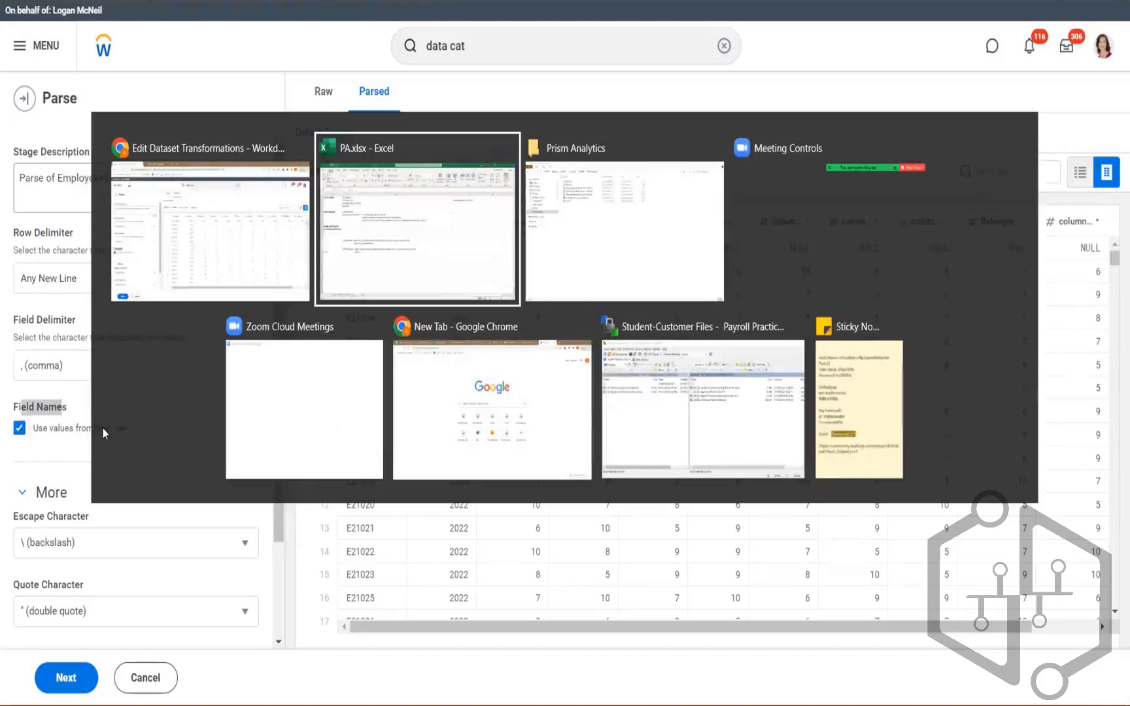
key("alt+Tab")
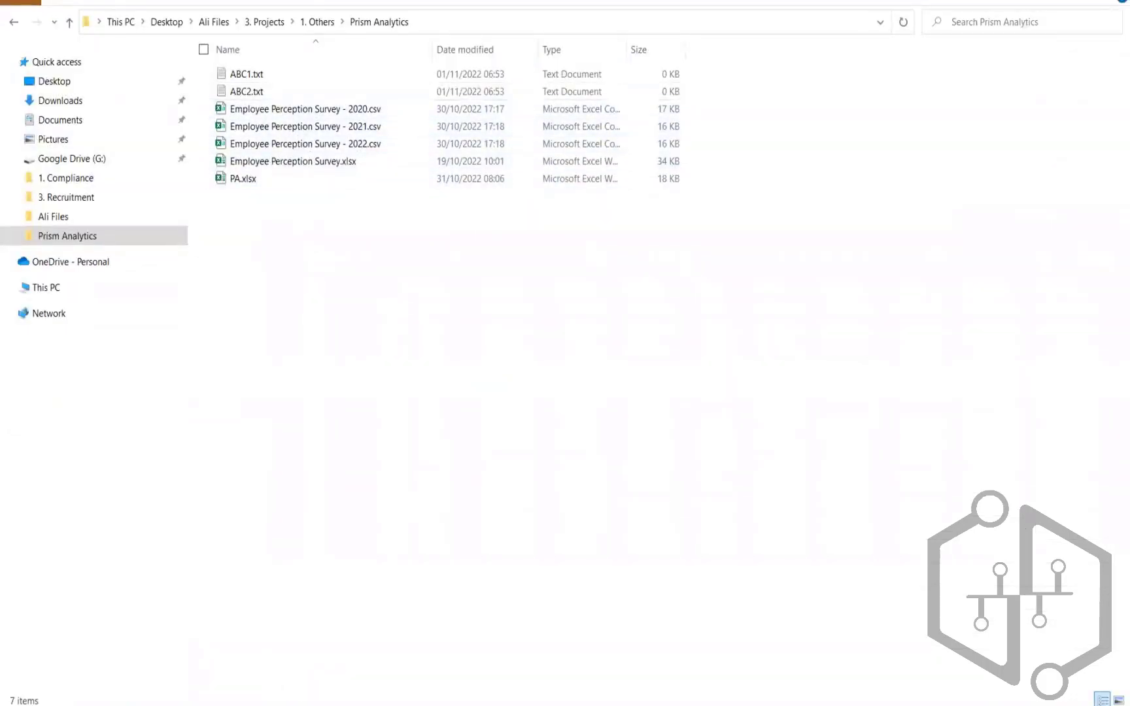
key("alt+Tab")
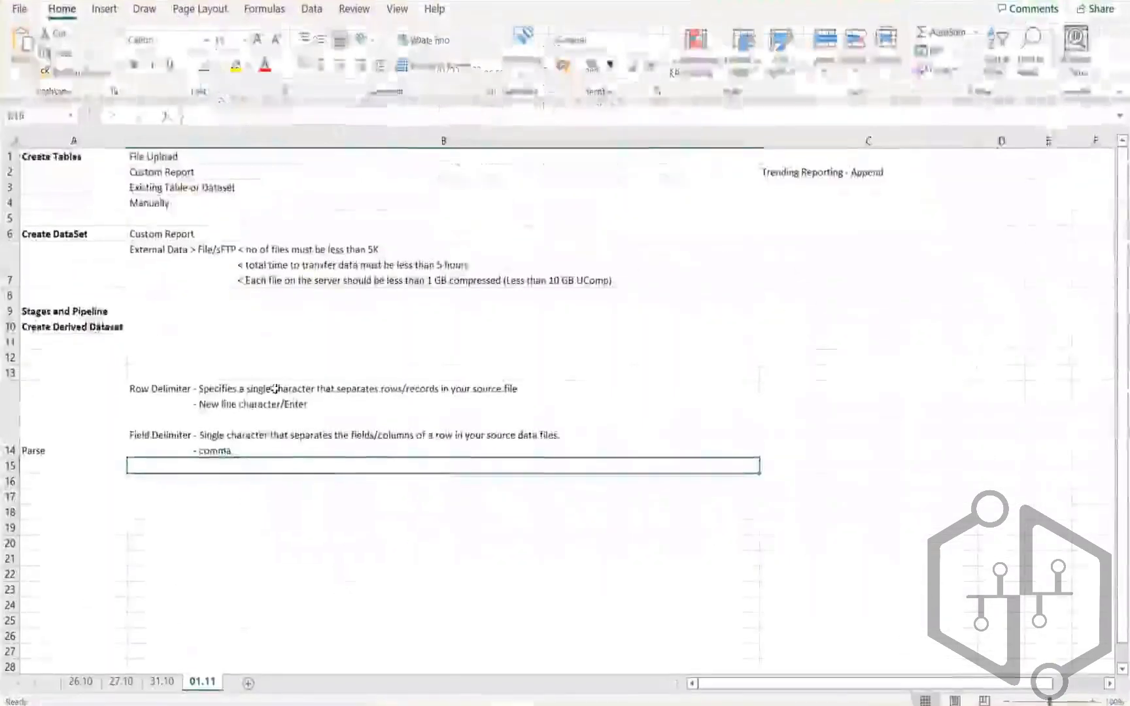
key("alt+Tab")
key("alt+Tab")
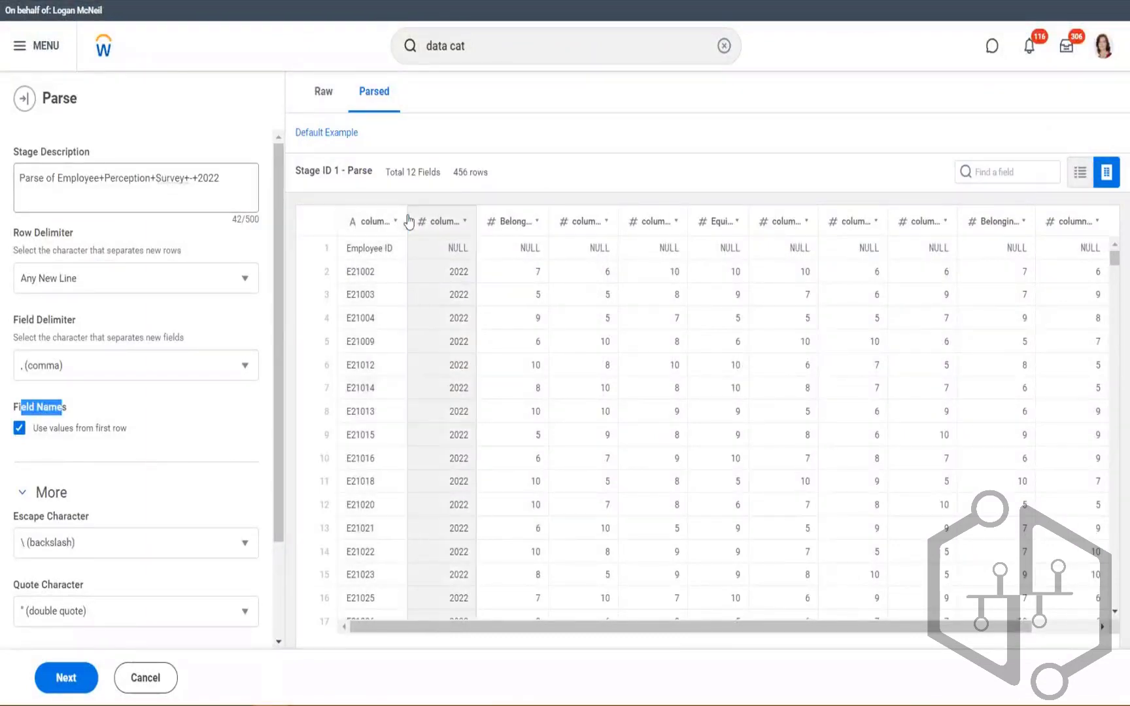
left_click_drag(405, 216, 433, 216)
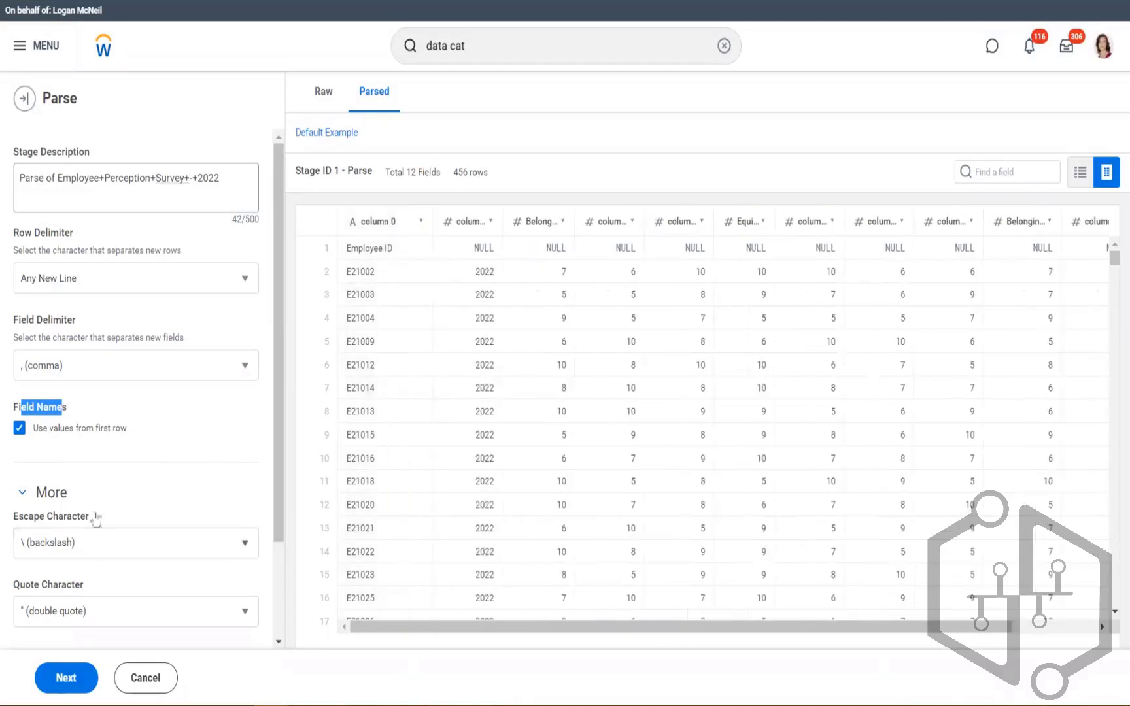
Review the Escape Character and Quote Character settings among the additional parse options.
scroll(130, 408, "down", 2)
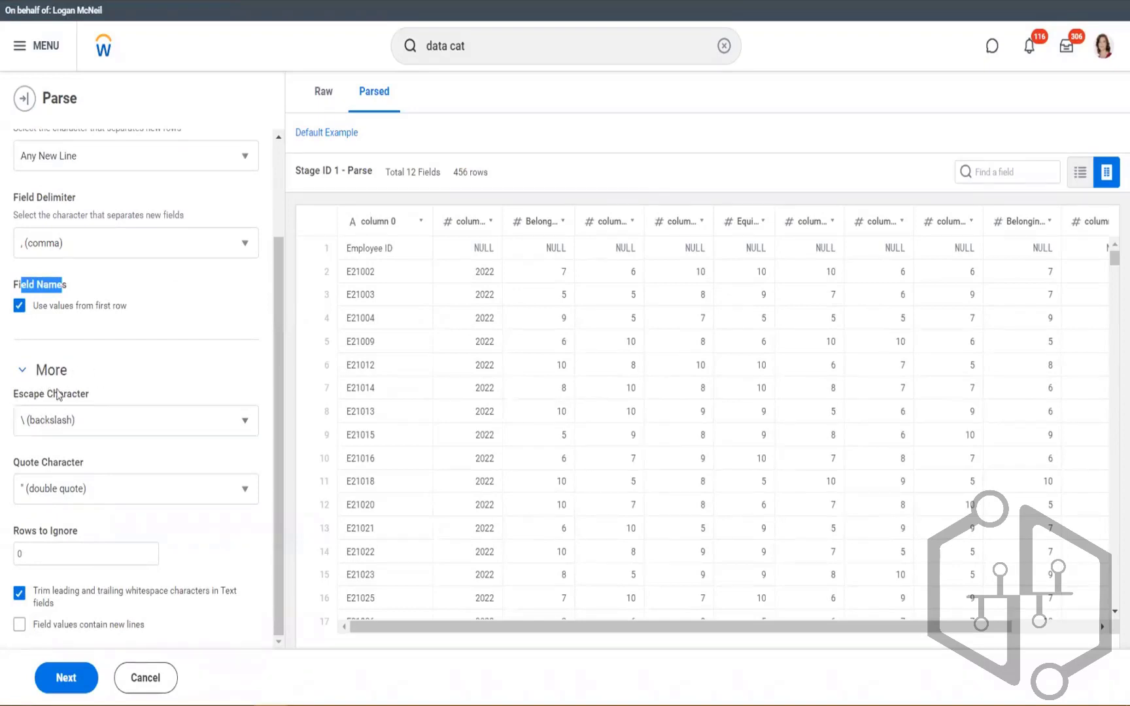
left_click_drag(34, 395, 72, 395)
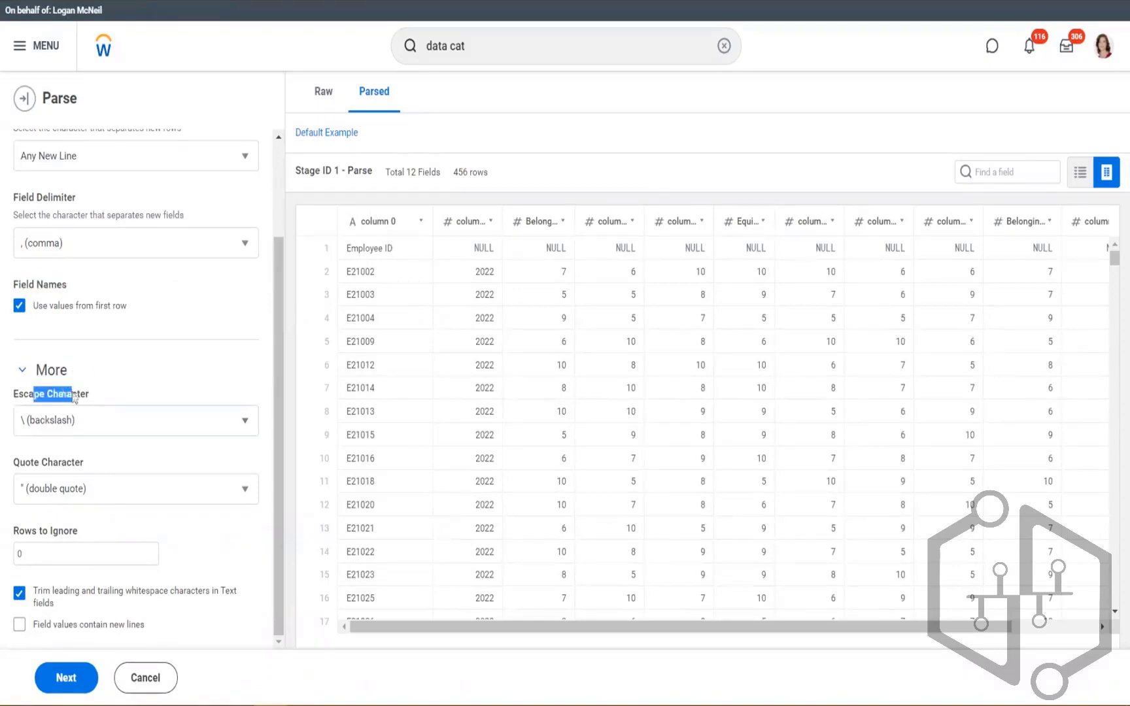
left_click_drag(40, 463, 67, 462)
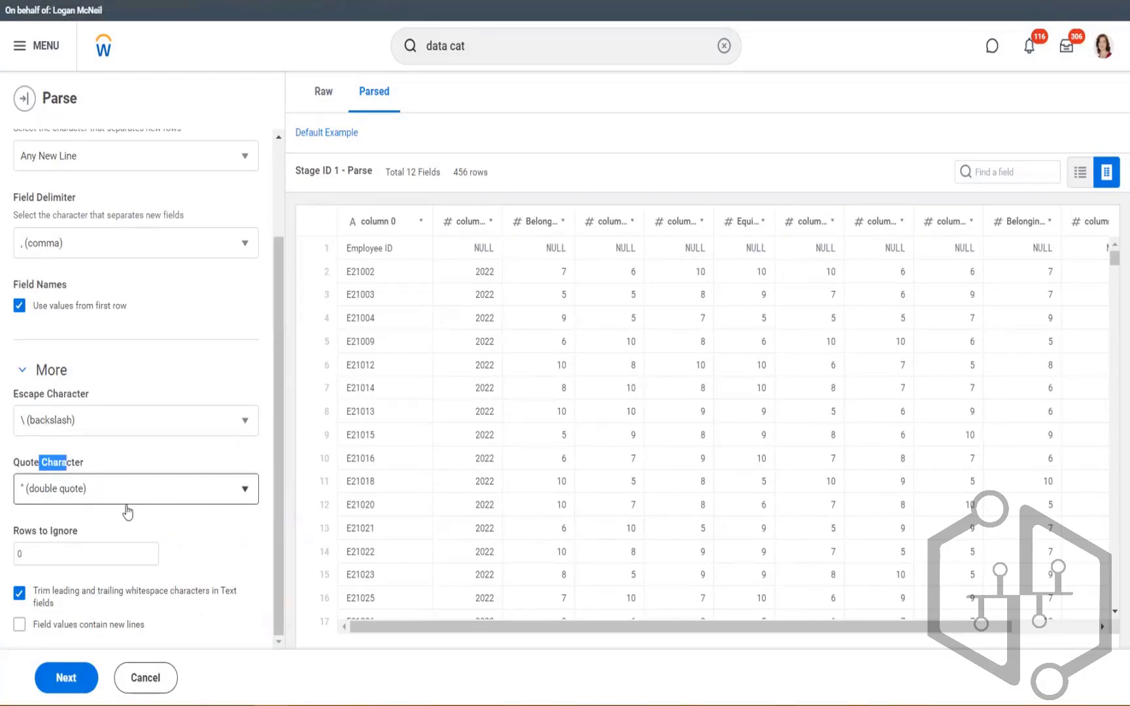
left_click(694, 127)
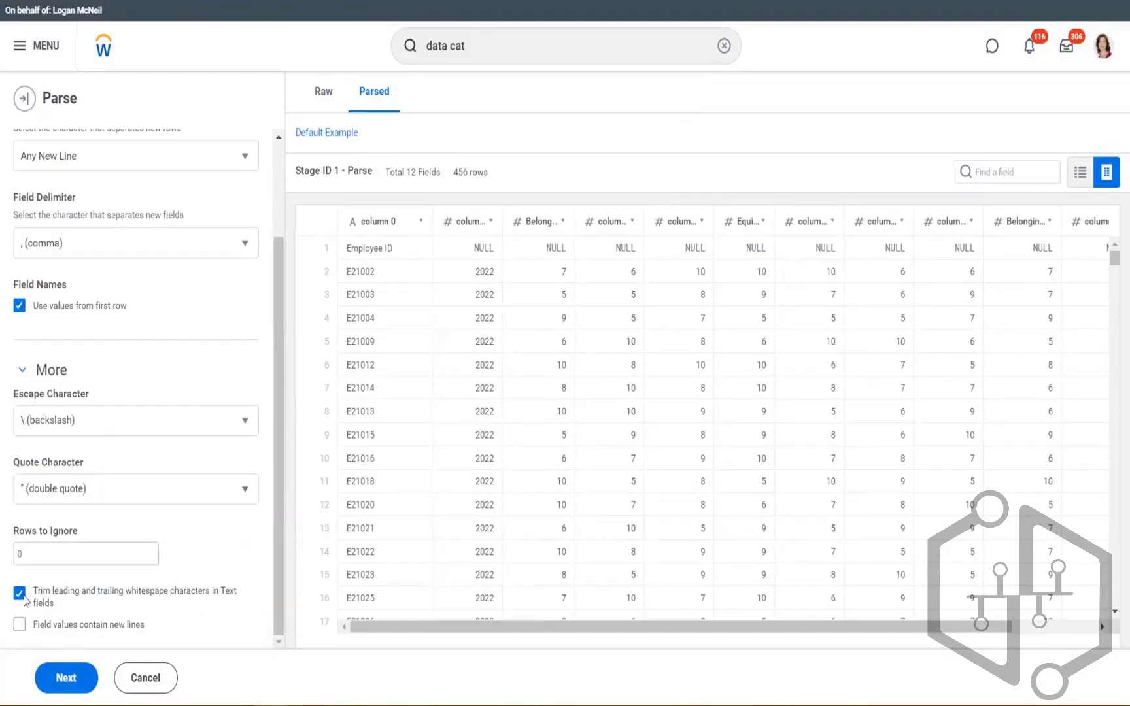
Set Rows to Ignore to 1 and apply it to the parsed preview.
left_click(39, 544)
key("BackSpace")
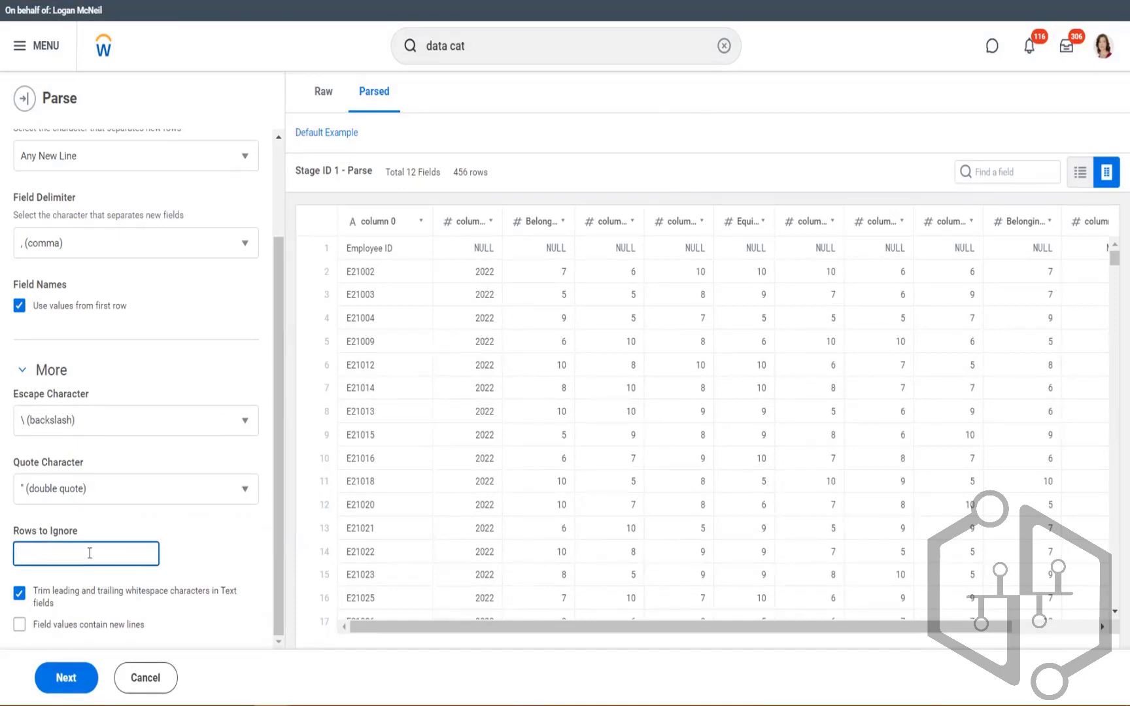
left_click(237, 549)
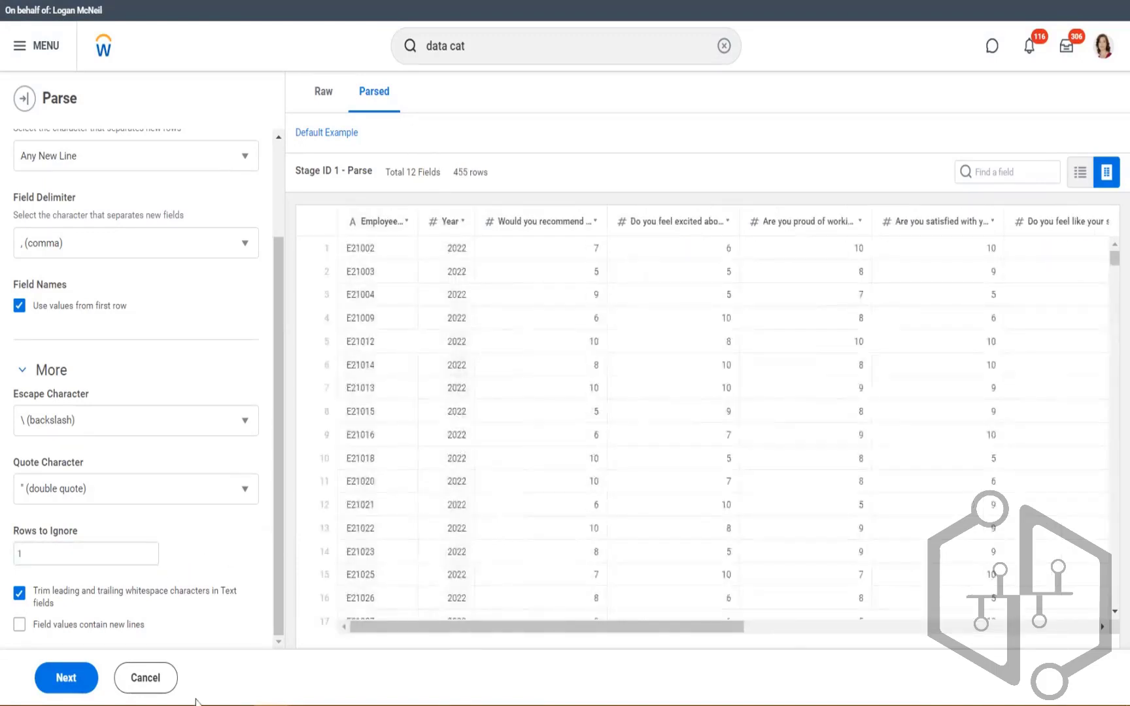
Open Employee Perception Survey - 2022.csv and enter "Comments" in cell A1, fitting column A to its contents.
key("alt+Tab")
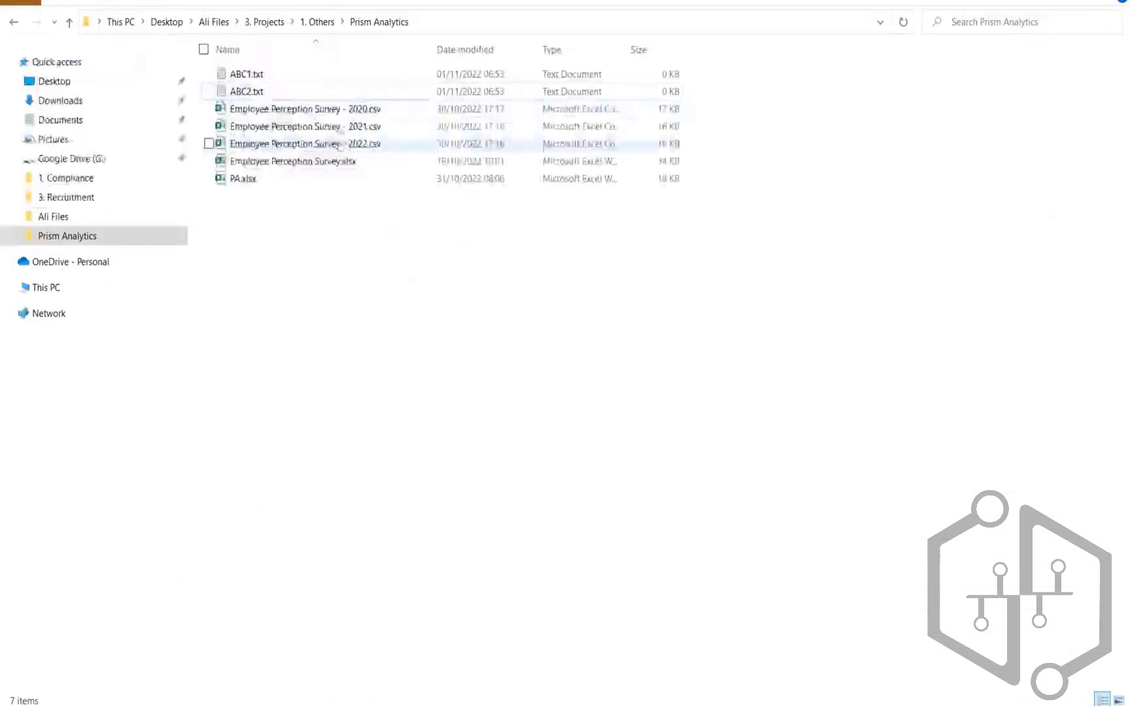
double_click(327, 144)
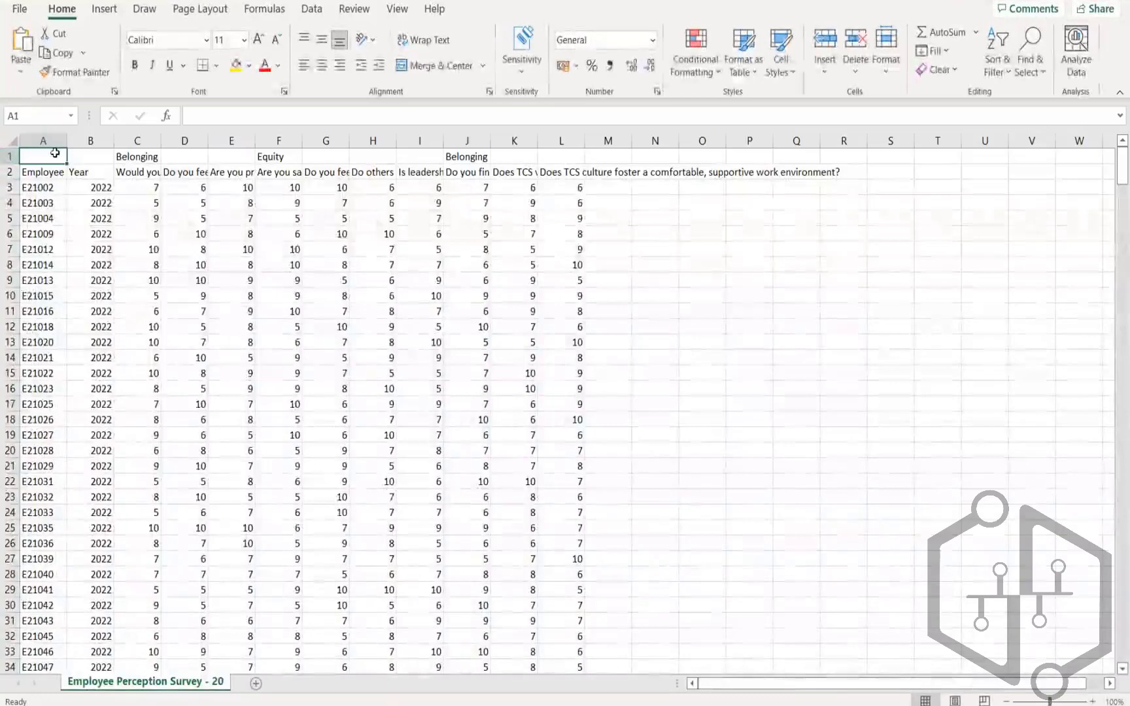
type("Comment")
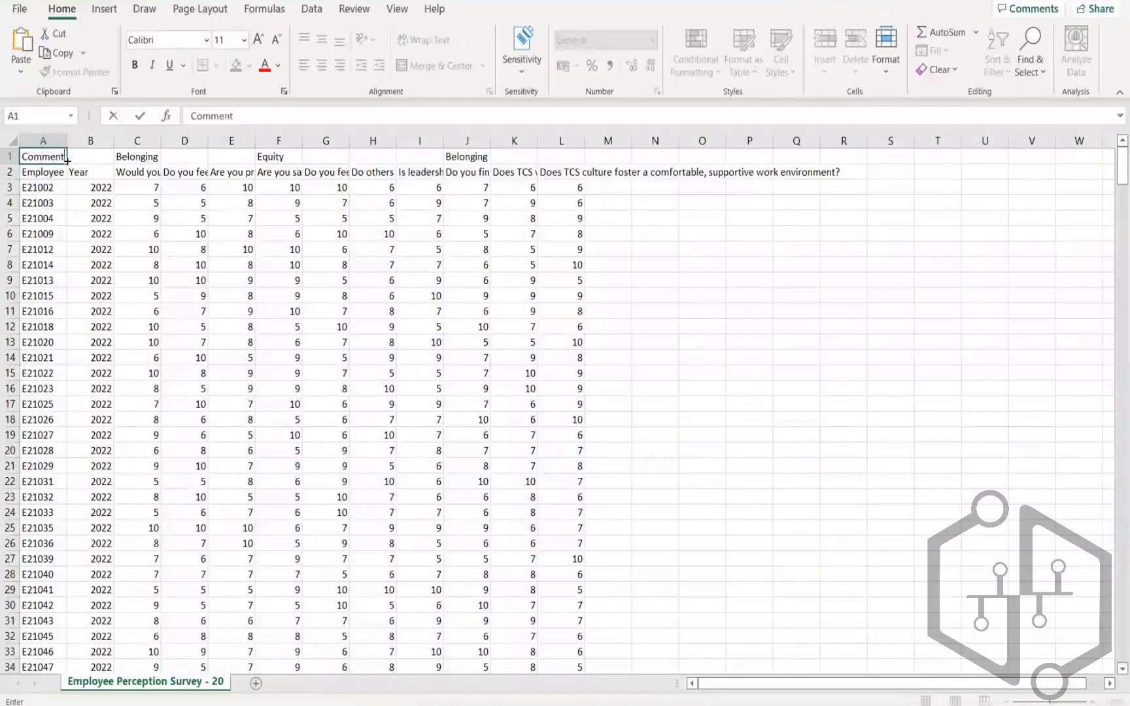
key("Return")
double_click(67, 141)
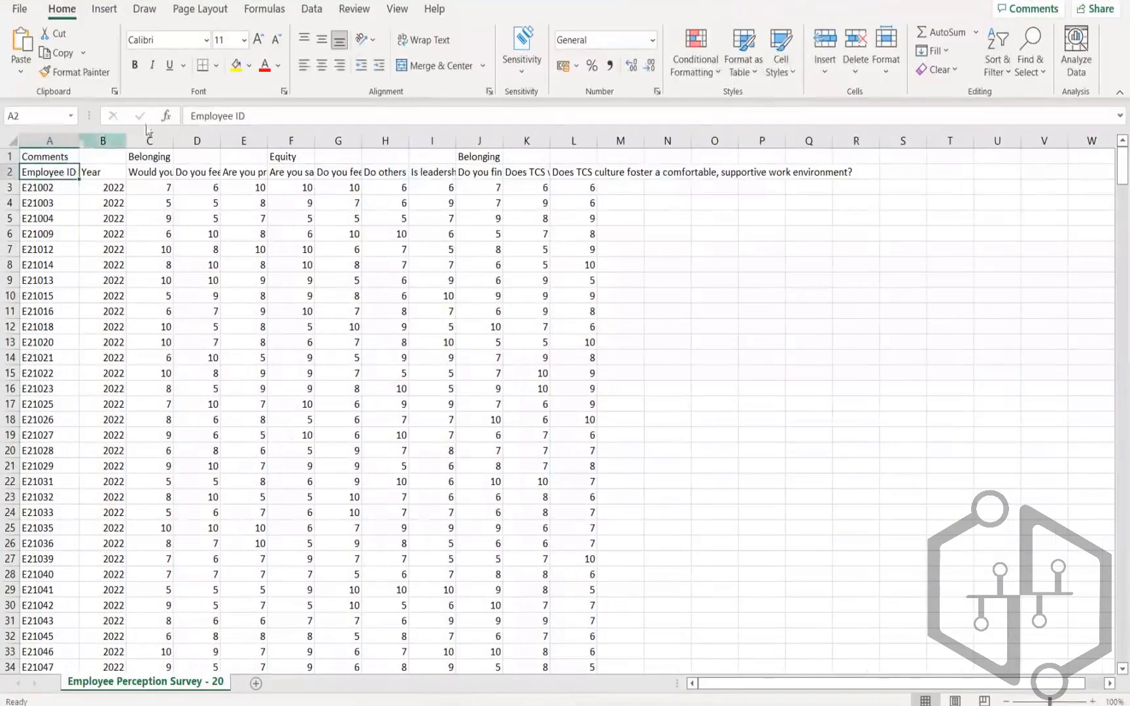
left_click(10, 157)
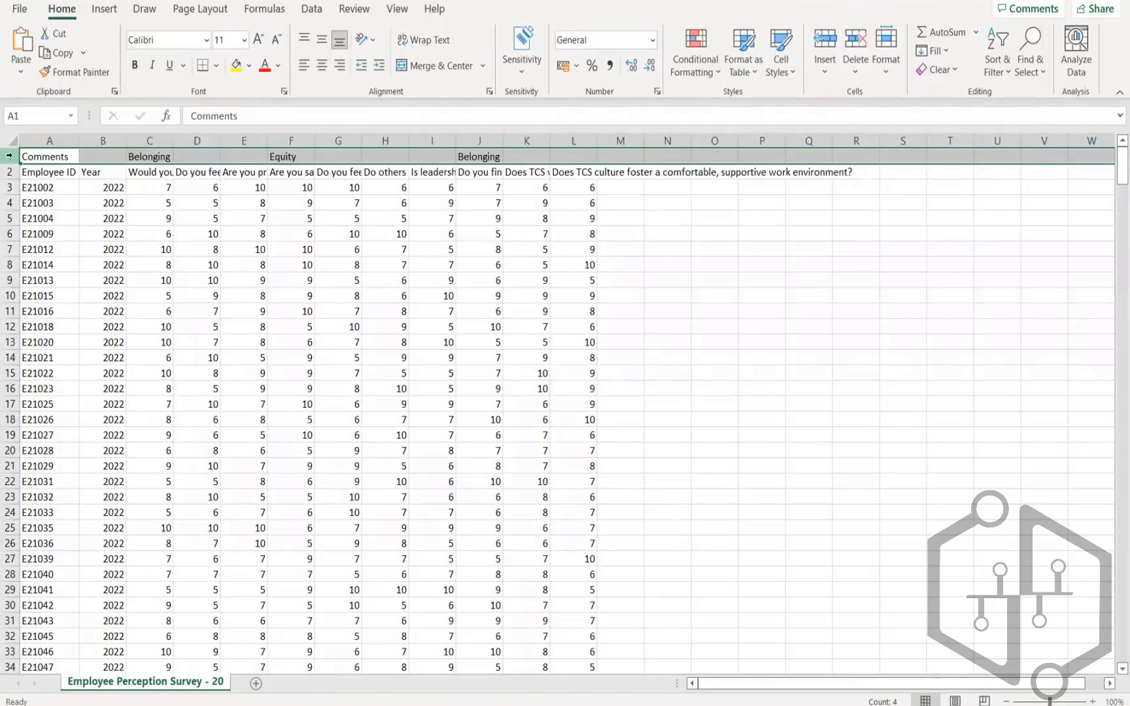
Switch to the Workday Parse stage and set Rows to Ignore to 0, applying it to the parsed preview.
key("alt+Tab")
key("alt+Tab")
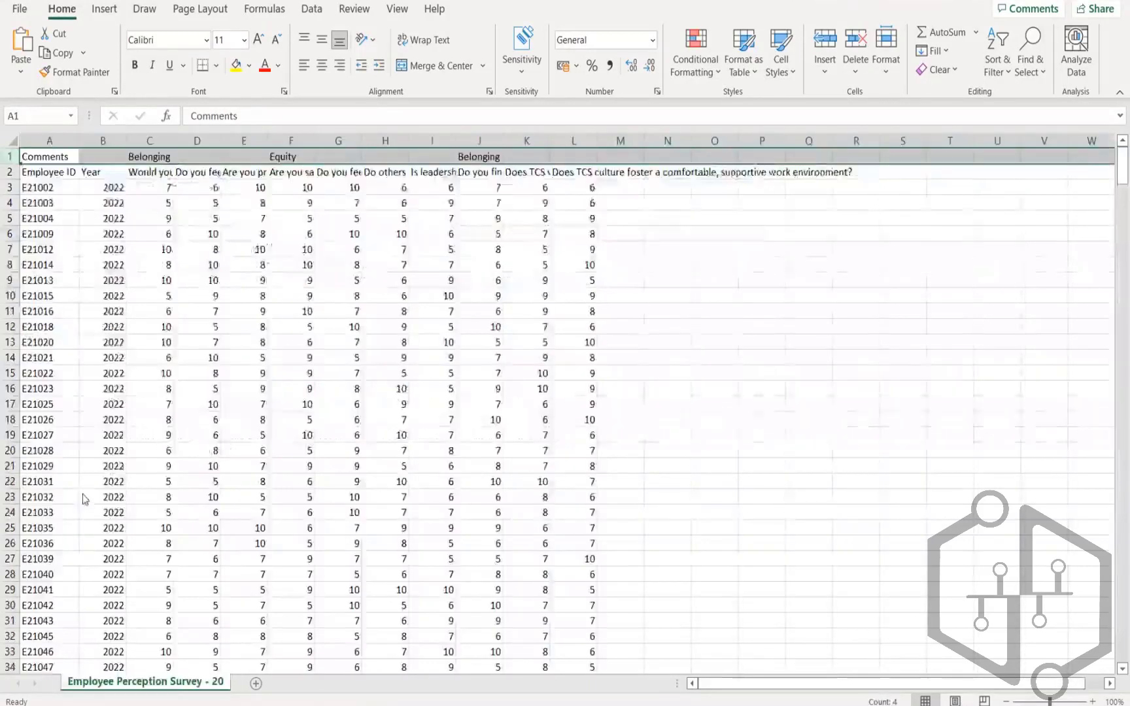
key("alt+Tab")
key("Tab")
key("Tab")
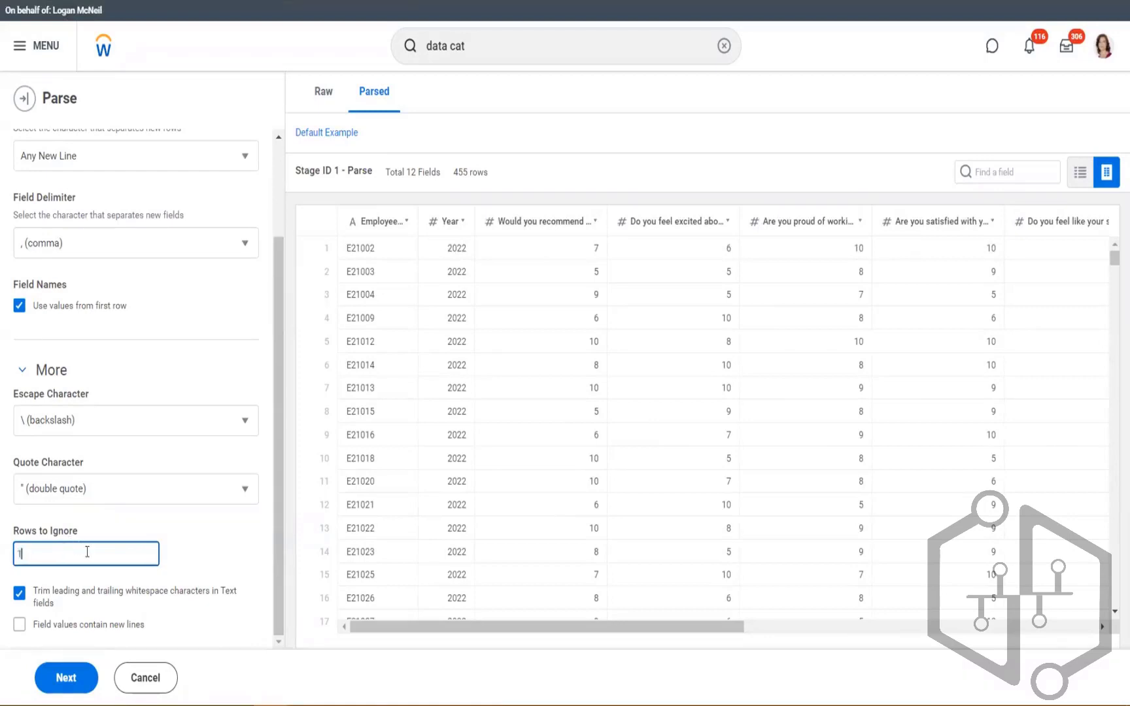
key("Tab")
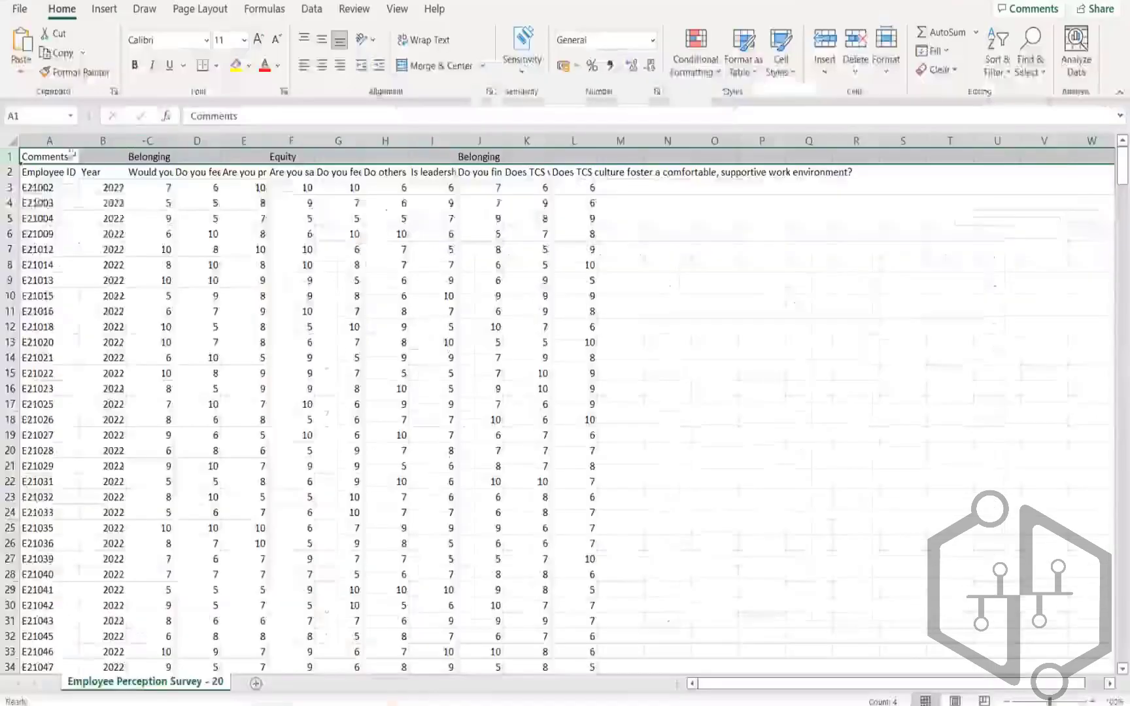
Compare the first two header rows of the survey CSV with the field names in the parsed preview.
left_click_drag(80, 155, 103, 153)
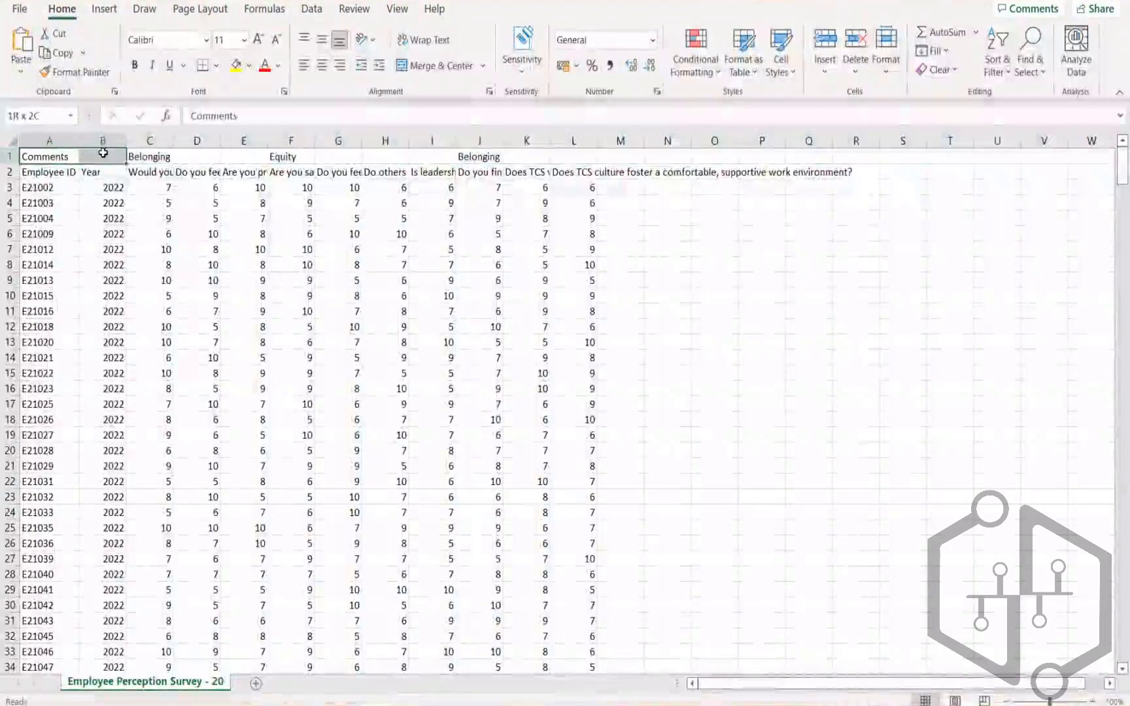
left_click(58, 154)
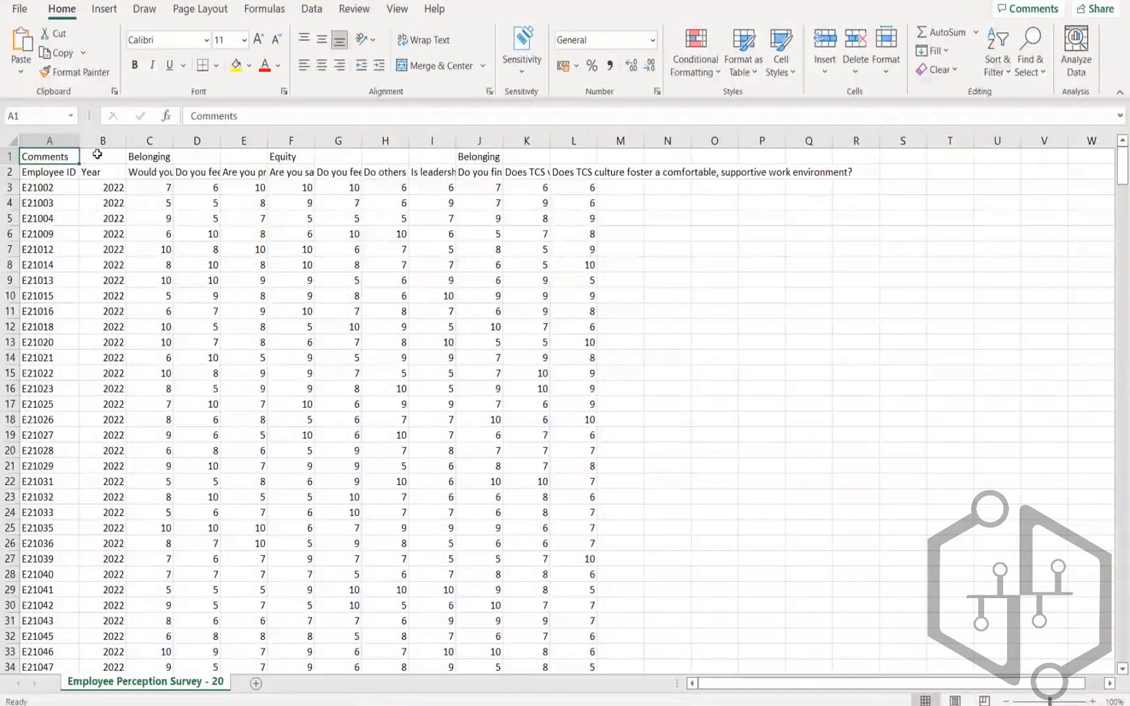
left_click(94, 154)
left_click(68, 172)
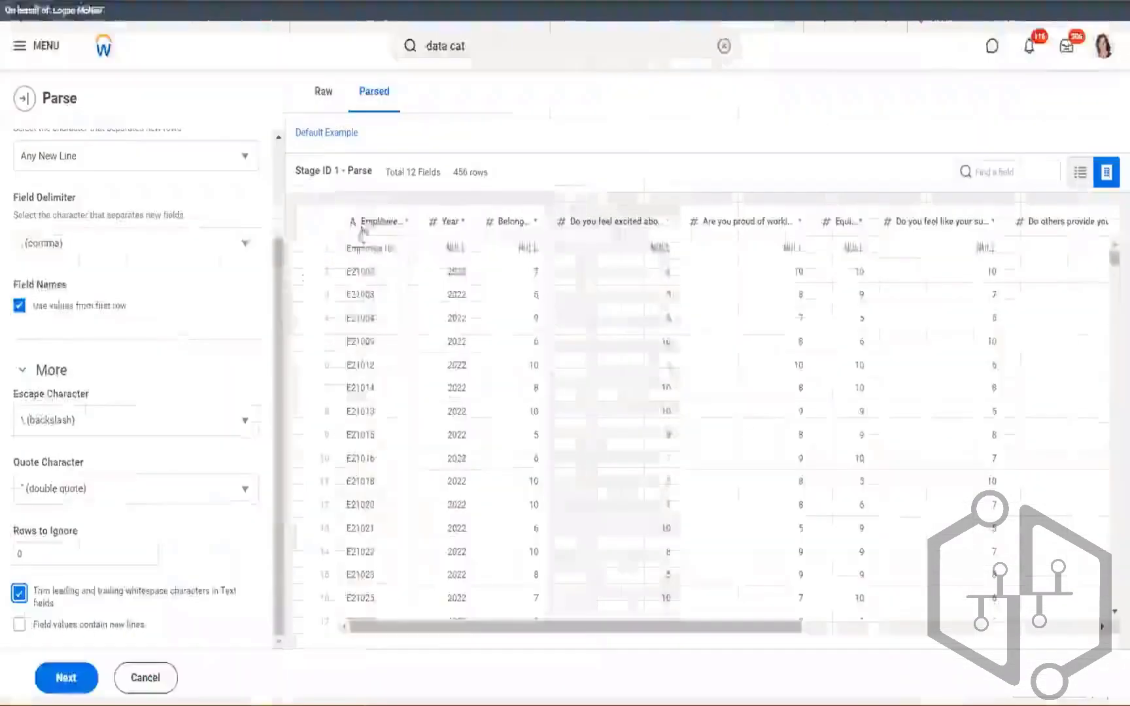
left_click(30, 548)
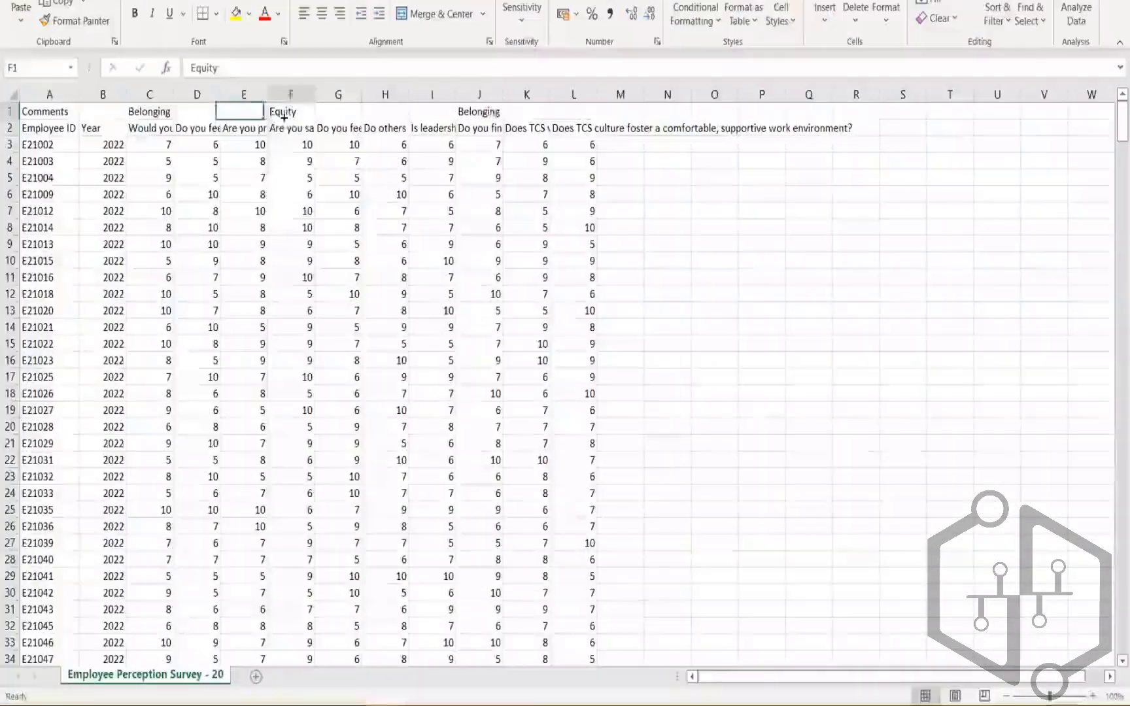
key("Right")
key("Right")
key("Right")
key("Right")
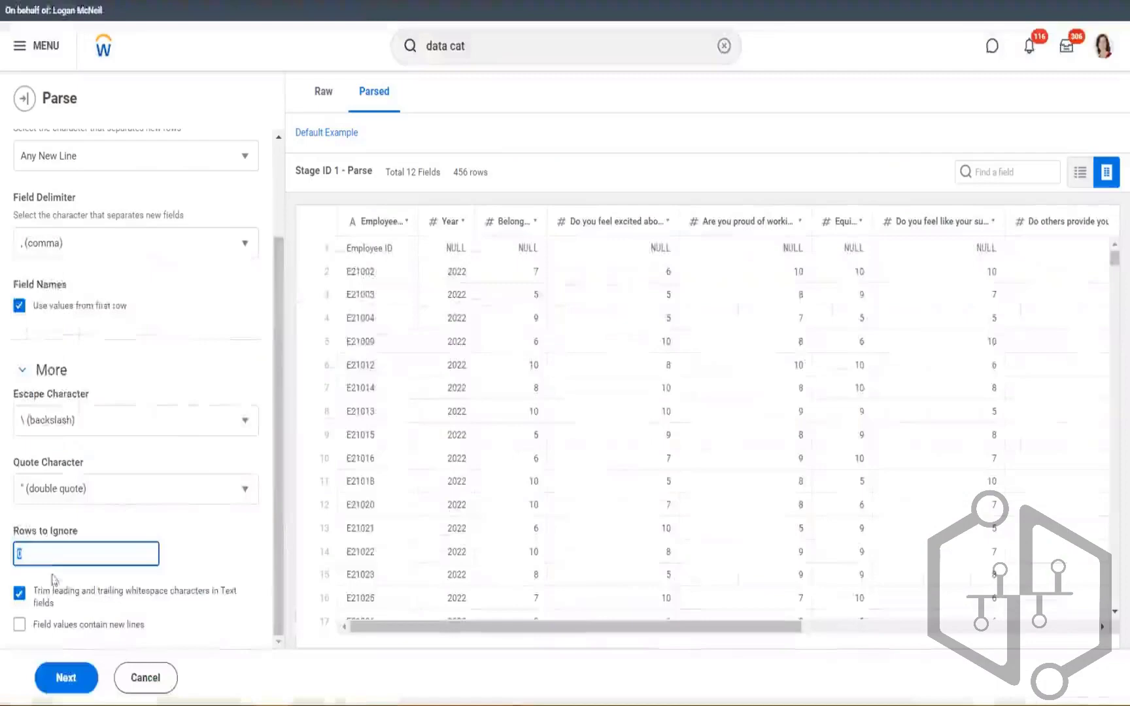
Set Rows to Ignore to 1 in the Parse stage and check it against the first row of the CSV.
type("1")
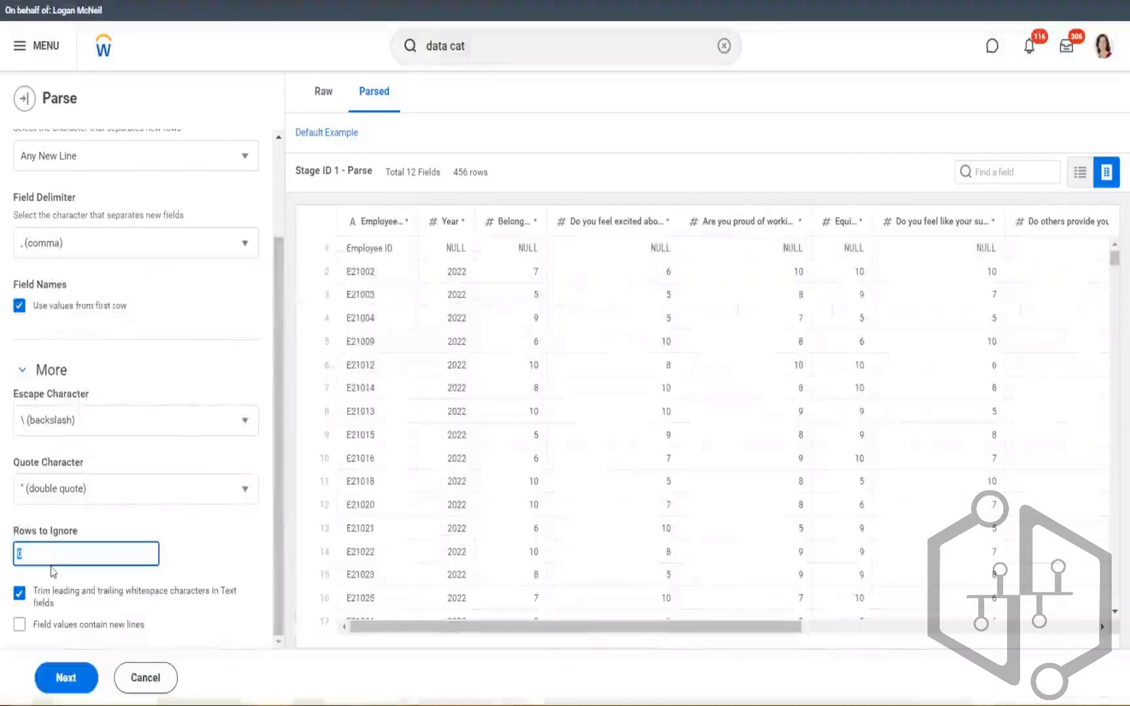
key("Tab")
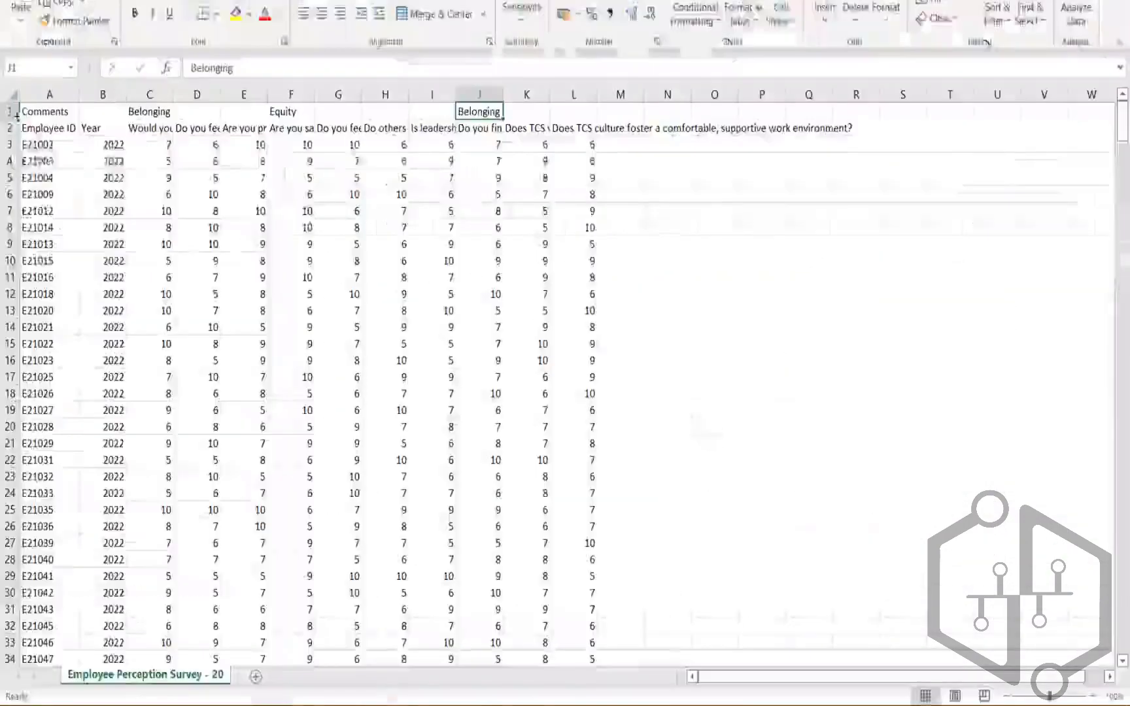
left_click(8, 111)
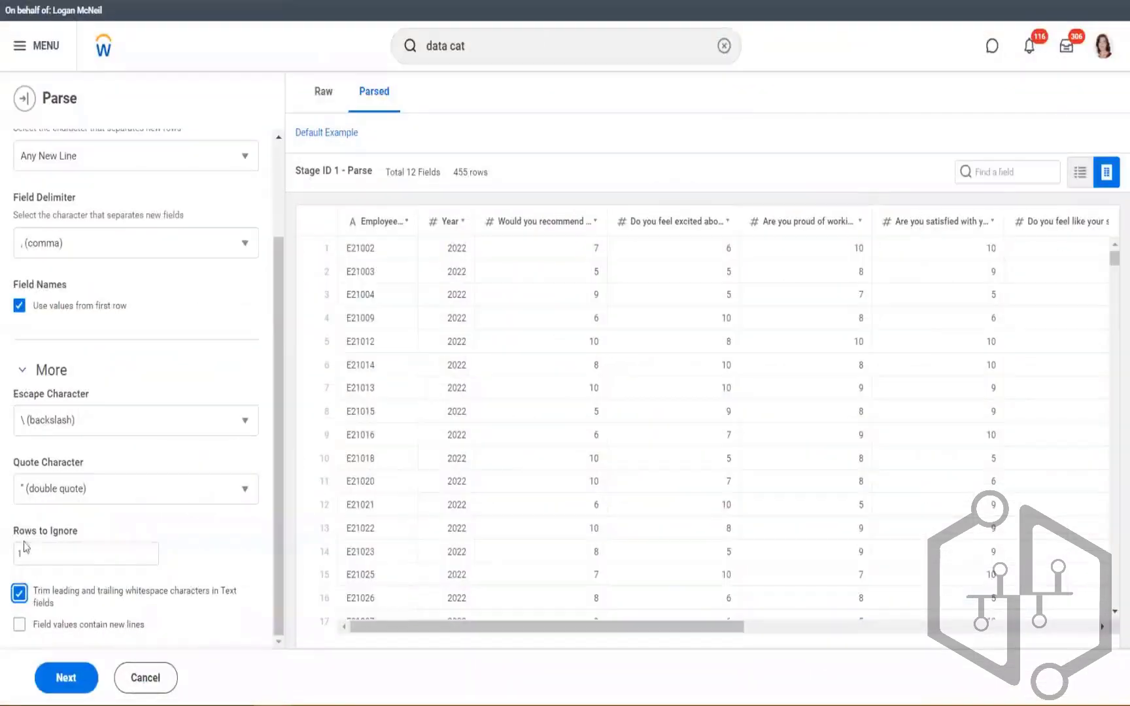
left_click(21, 554)
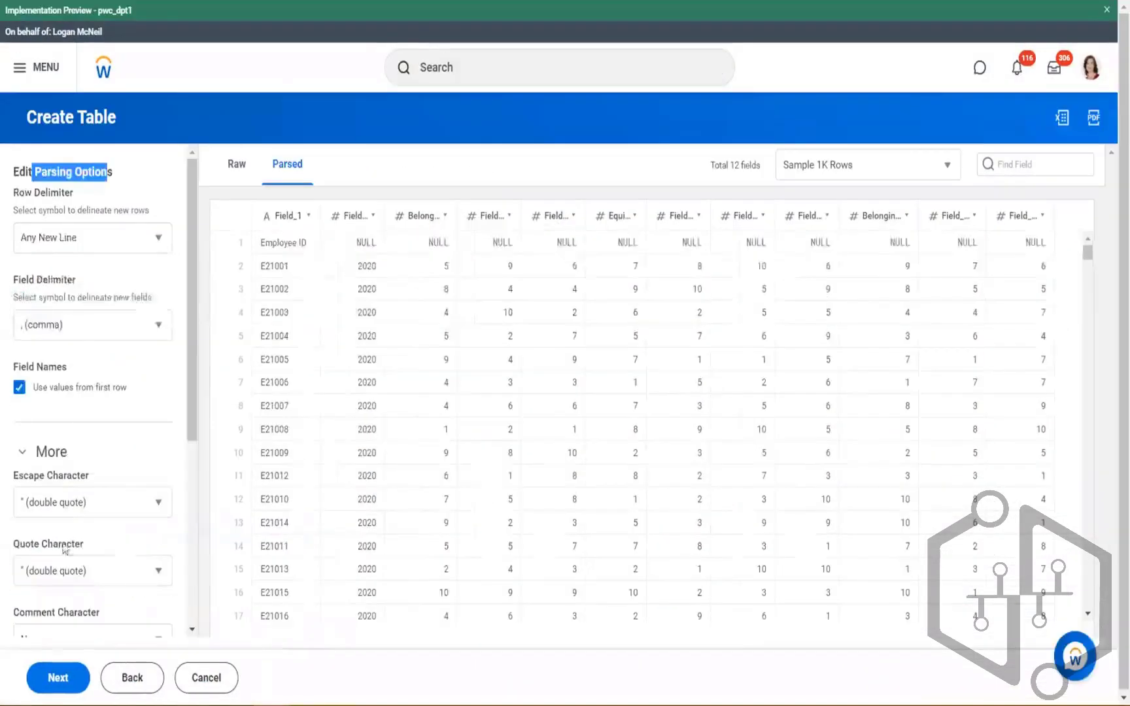
Set Rows to ignore to 1 in the parsing options of the Create Table page.
scroll(92, 393, "down", 5)
left_click(33, 384)
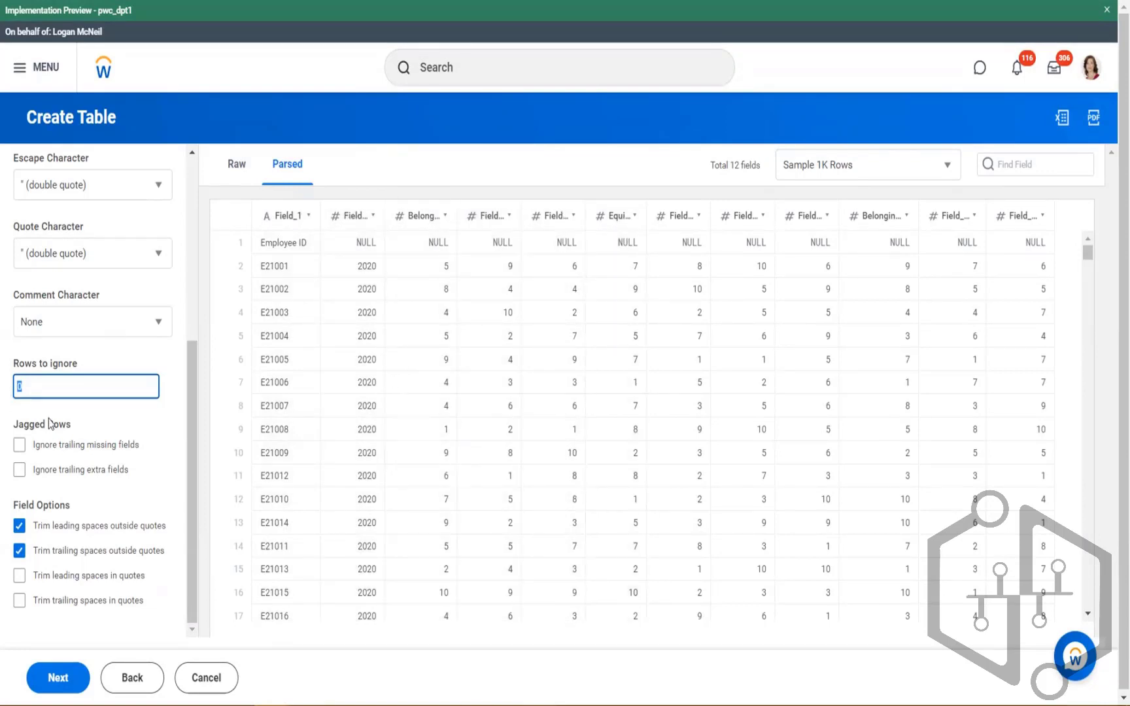
type("1")
key("Tab")
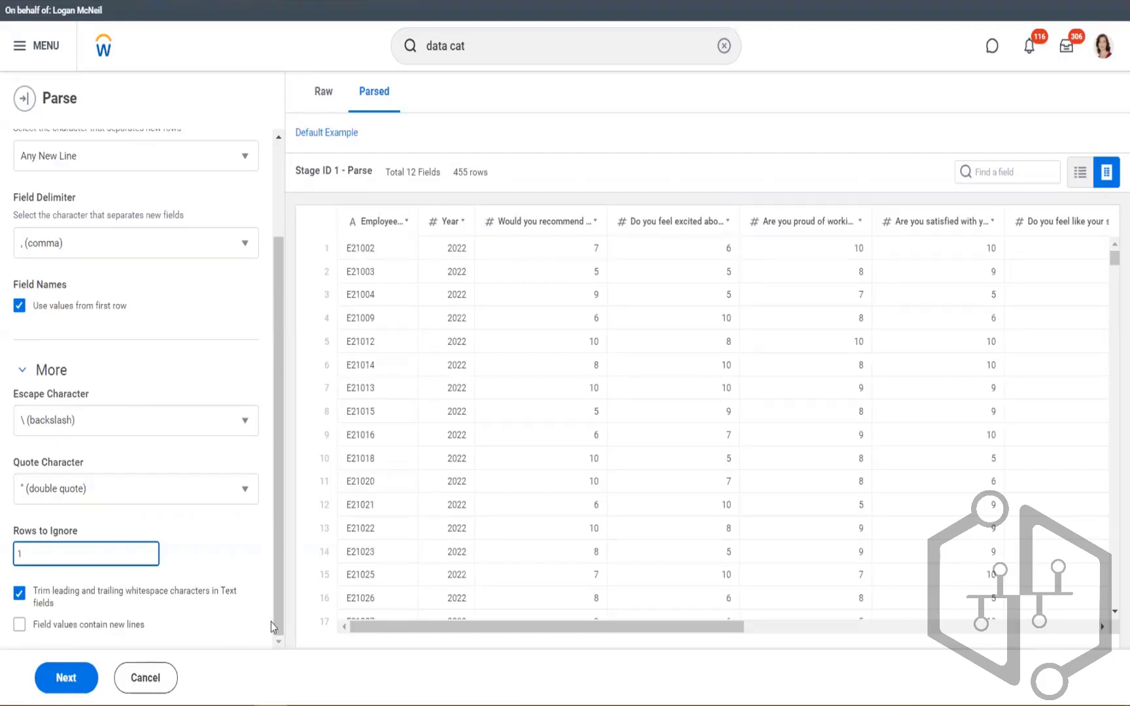
Switch to PA.xlsx in Excel and enter "Weekly Special" in cell B20 and "wine, beer, and soda" in B21.
key("alt+Tab")
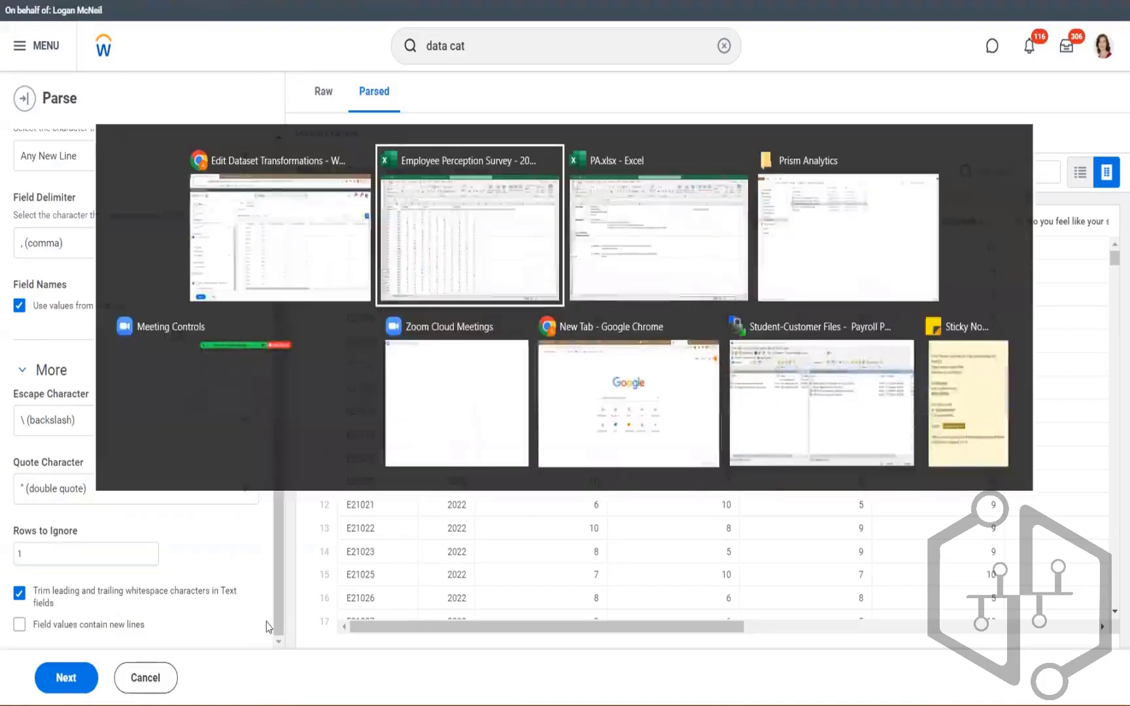
key("alt+Tab")
left_click(169, 544)
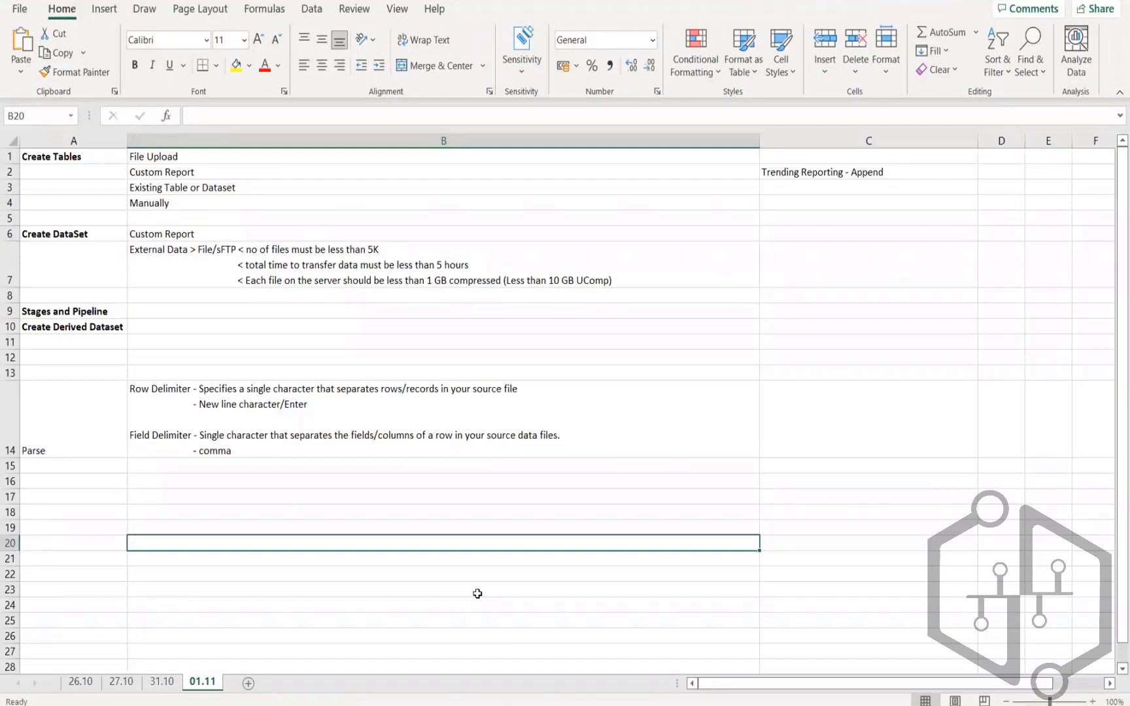
type("Weekly")
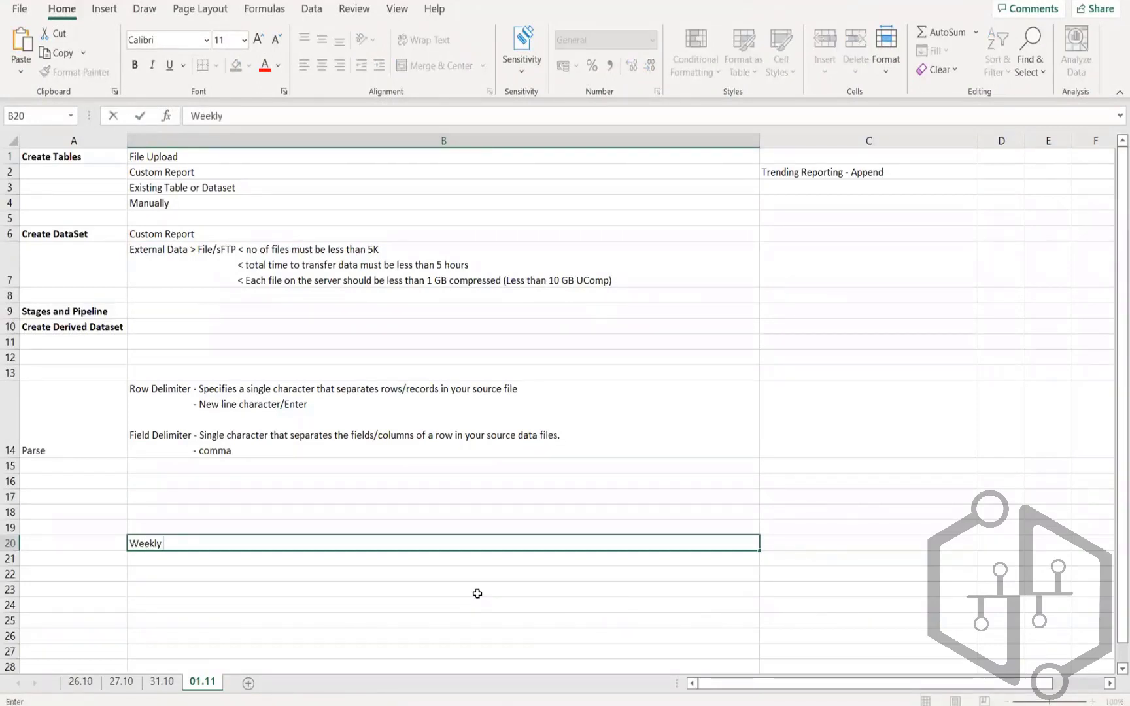
type(" Special")
key("Return")
type("w")
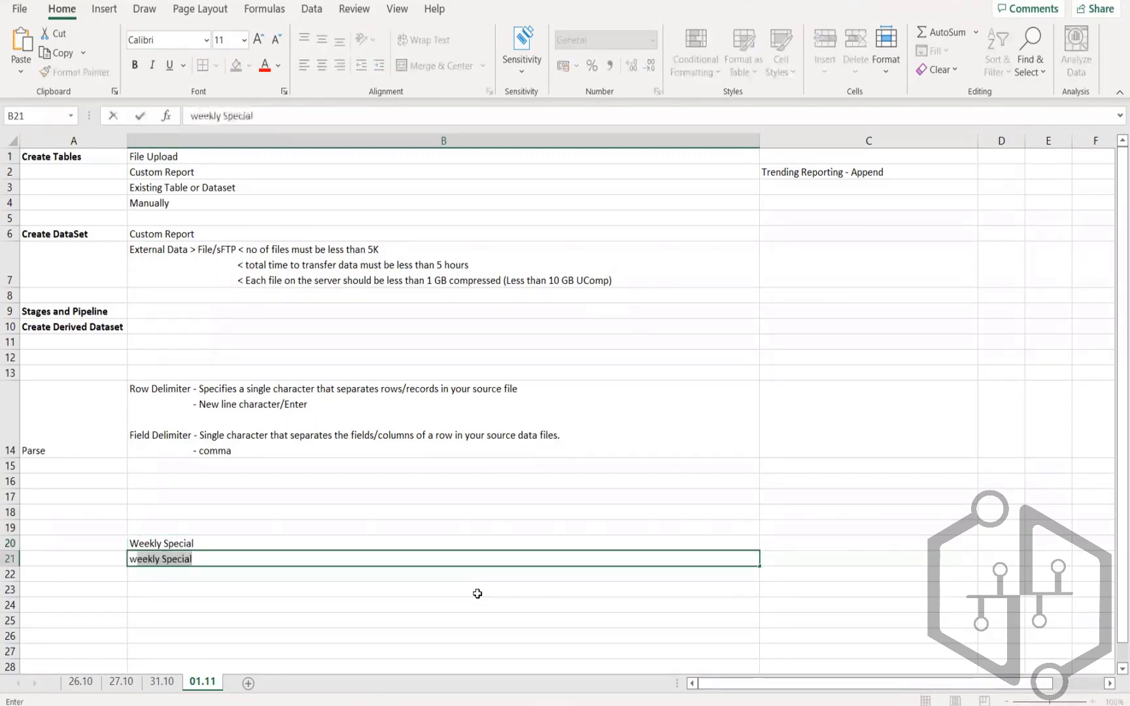
type("ine,")
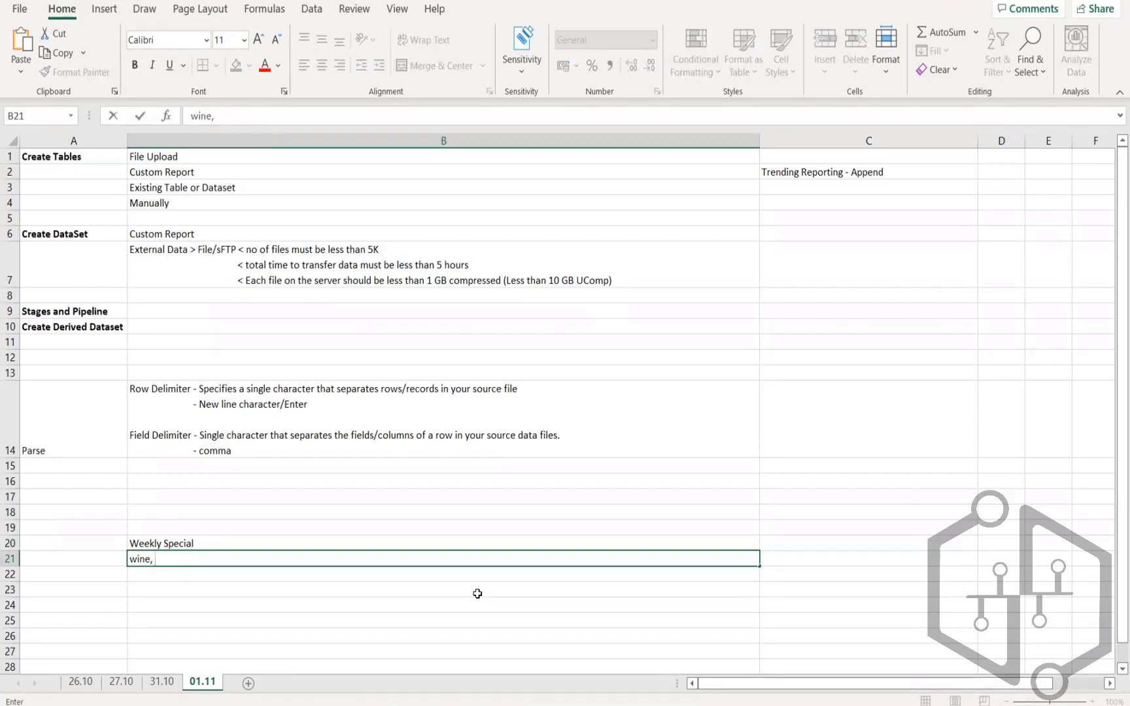
type(" beer, and soda")
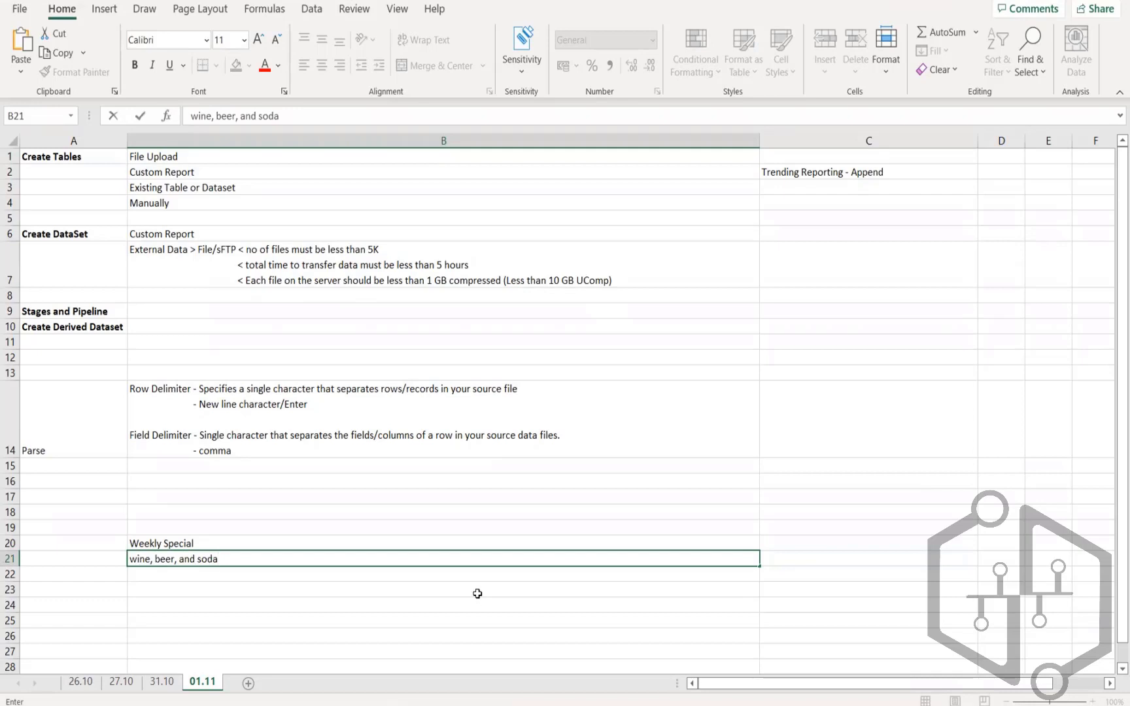
key("Return")
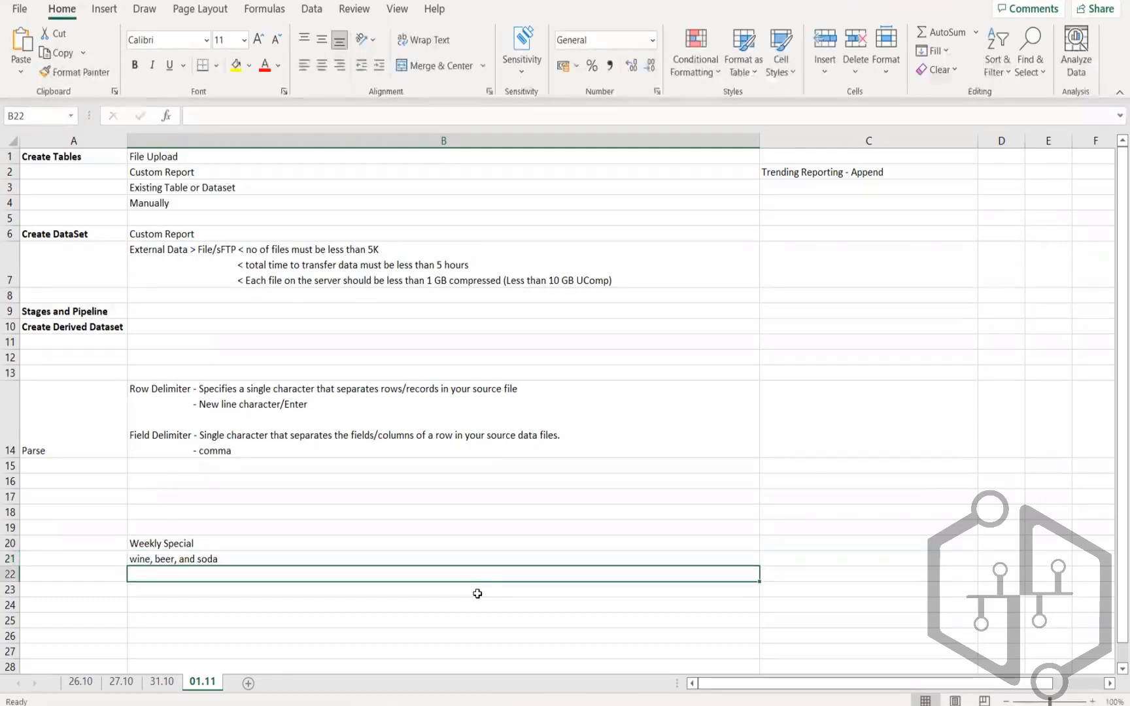
Enter the quoted sample text "2 for 1" or 10£ each in cell B22, keeping the double quotes around 2 for 1.
type("\"2")
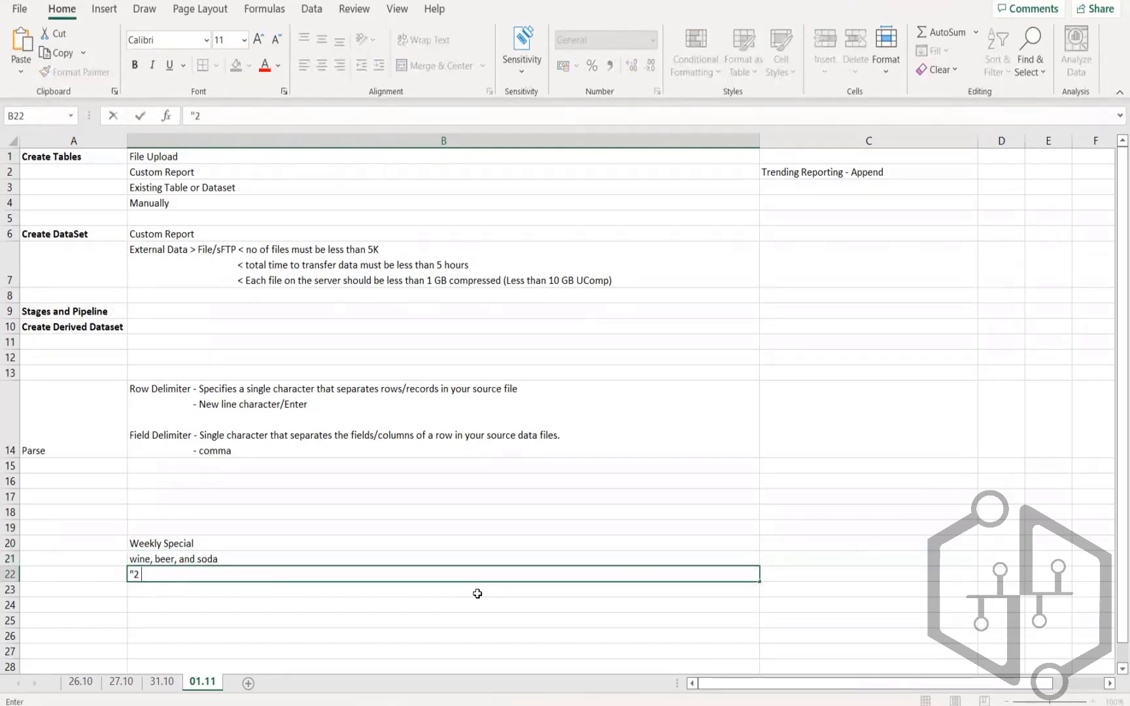
type(" for 1\" or 9")
key("BackSpace")
type("1")
type("0 Rs")
type(" each")
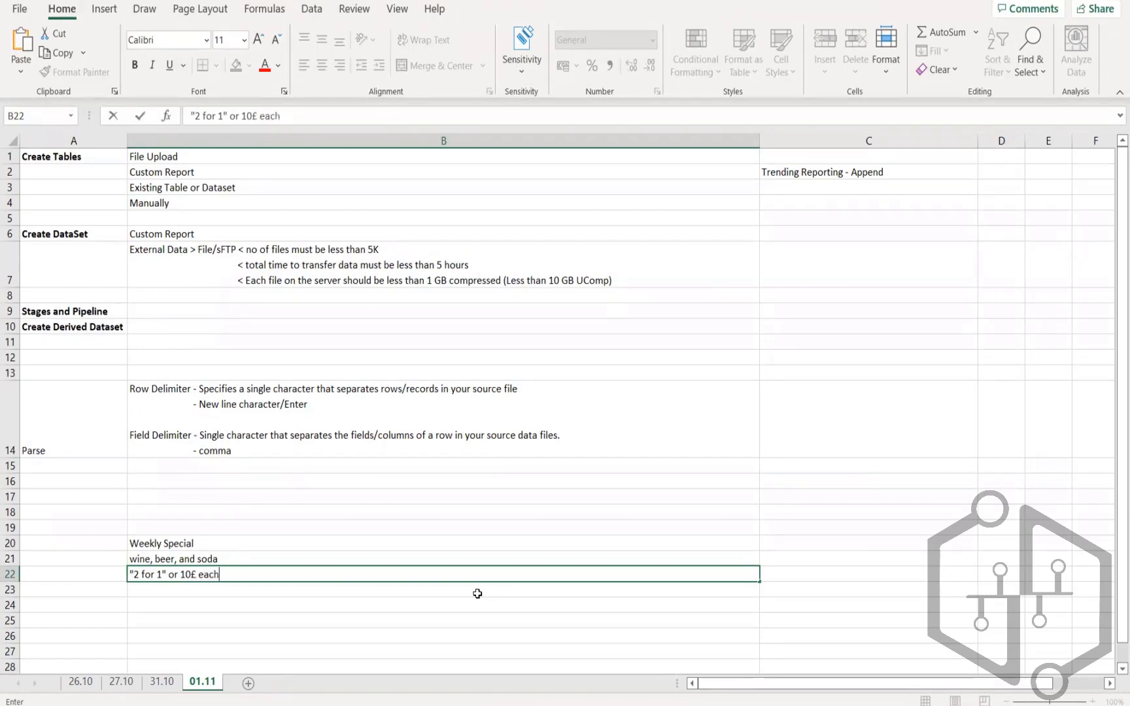
key("Return")
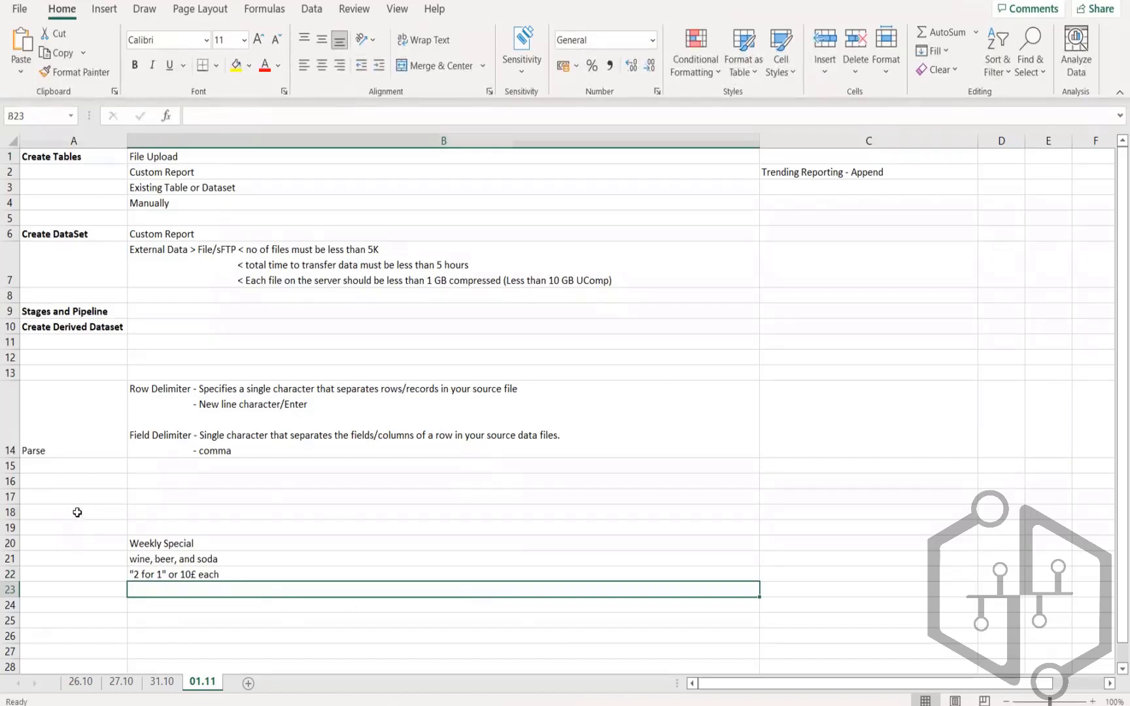
Enter the headers "Item" in cell A18 and "Rate" in cell B18.
left_click(87, 516)
type("Employ")
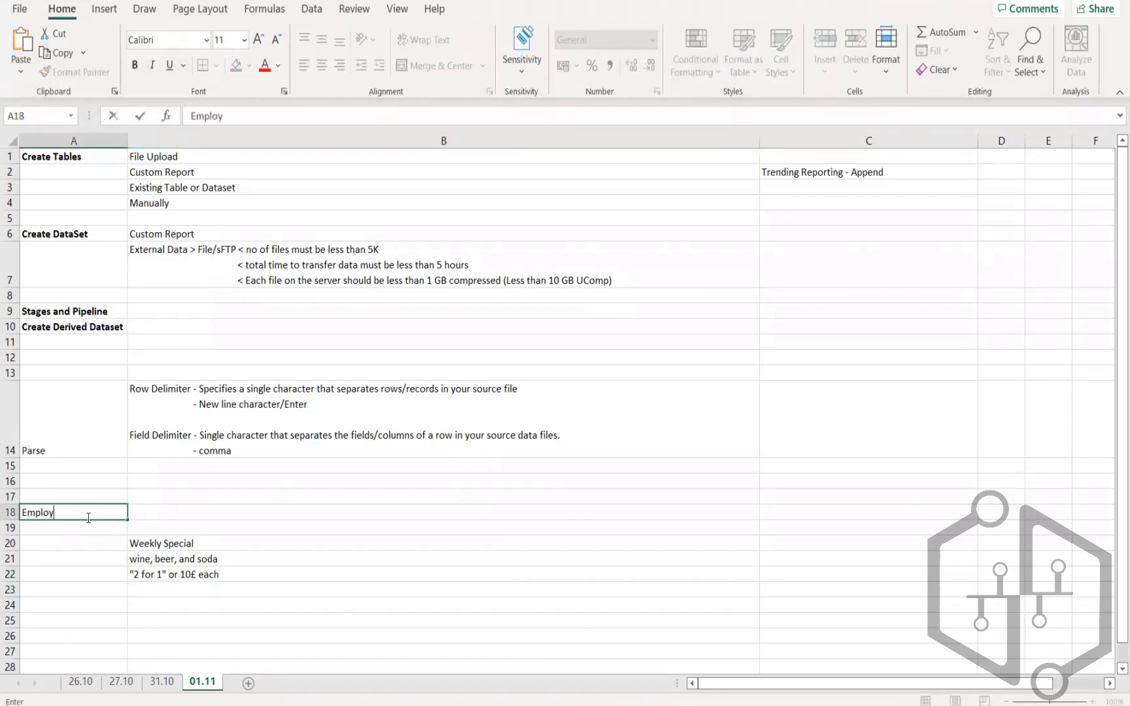
type("ee")
key("BackSpace")
key("BackSpace")
key("BackSpace")
key("BackSpace")
key("BackSpace")
key("BackSpace")
key("BackSpace")
key("BackSpace")
type("Item")
key("Tab")
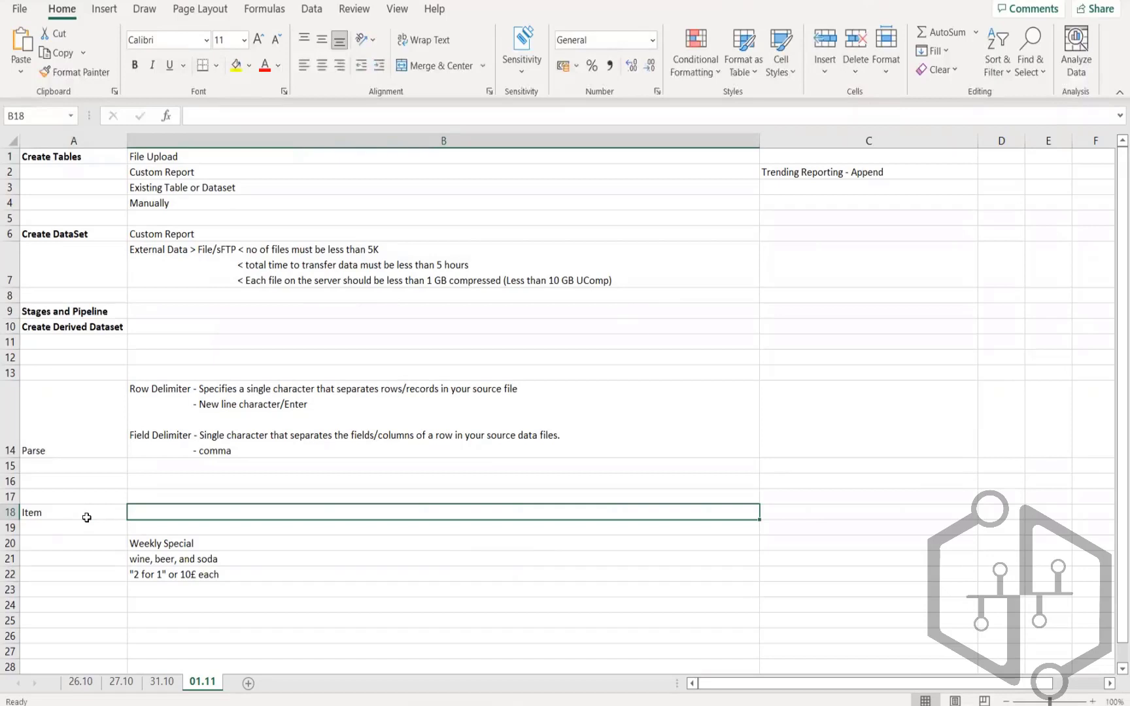
type("Rate")
left_click(86, 528)
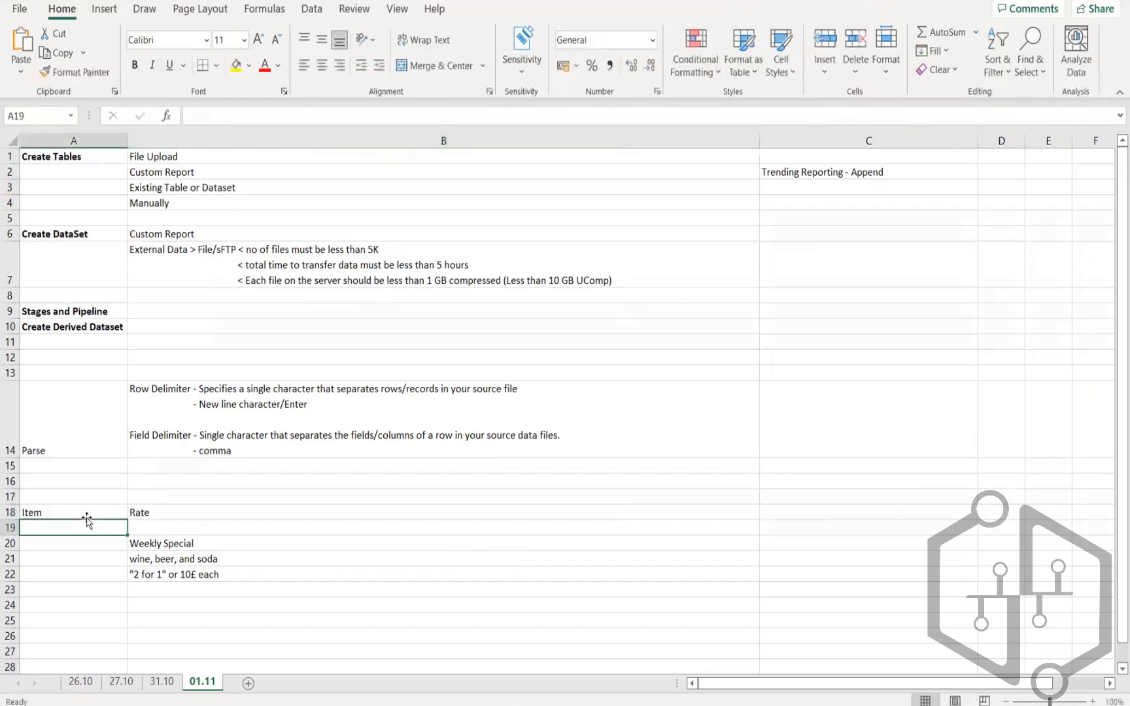
Delete the empty row 19 beneath the Item and Rate headers and select cell A19.
left_click(10, 527)
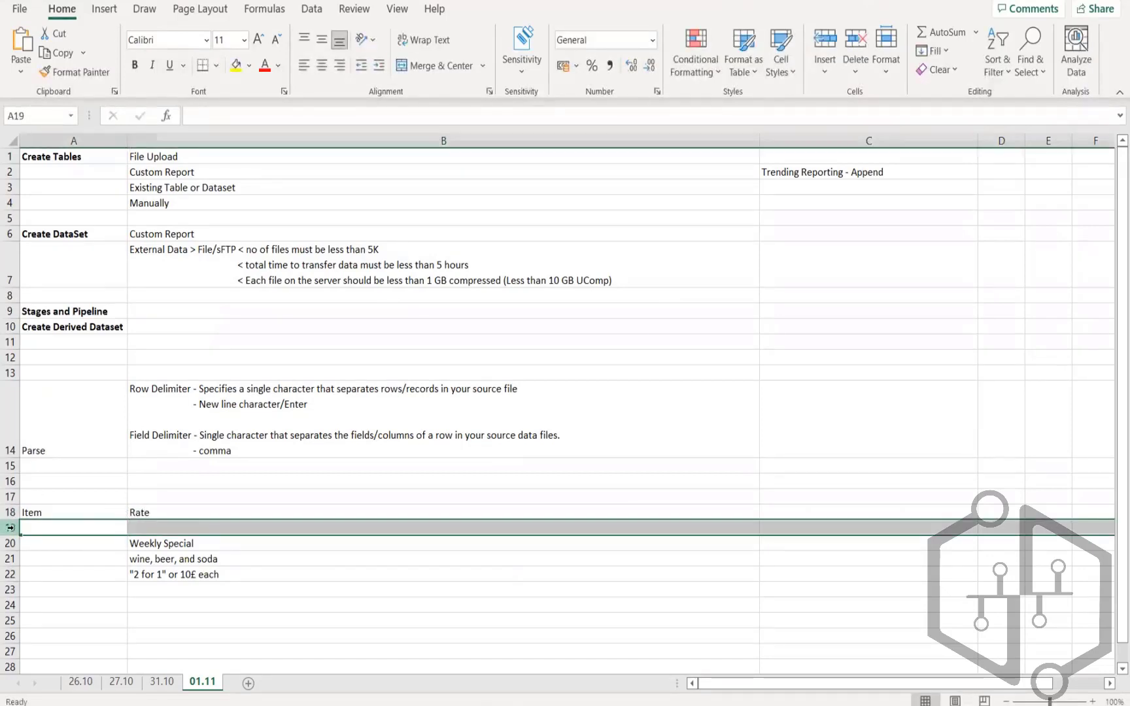
right_click(10, 527)
left_click(55, 397)
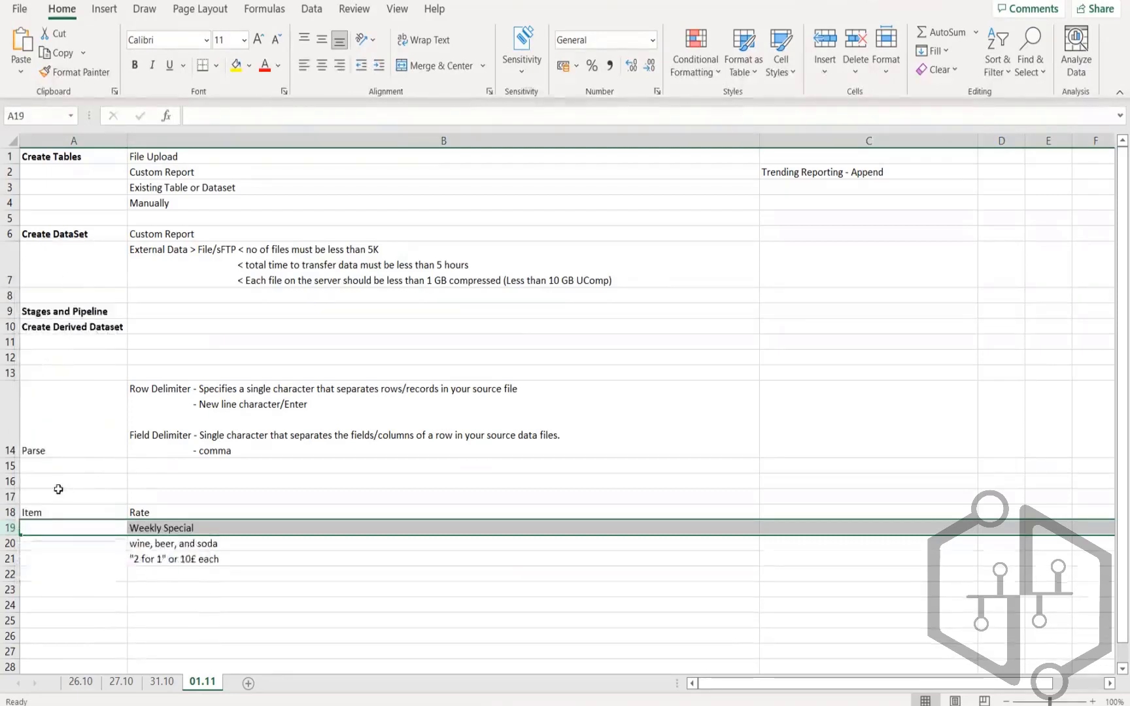
left_click(51, 526)
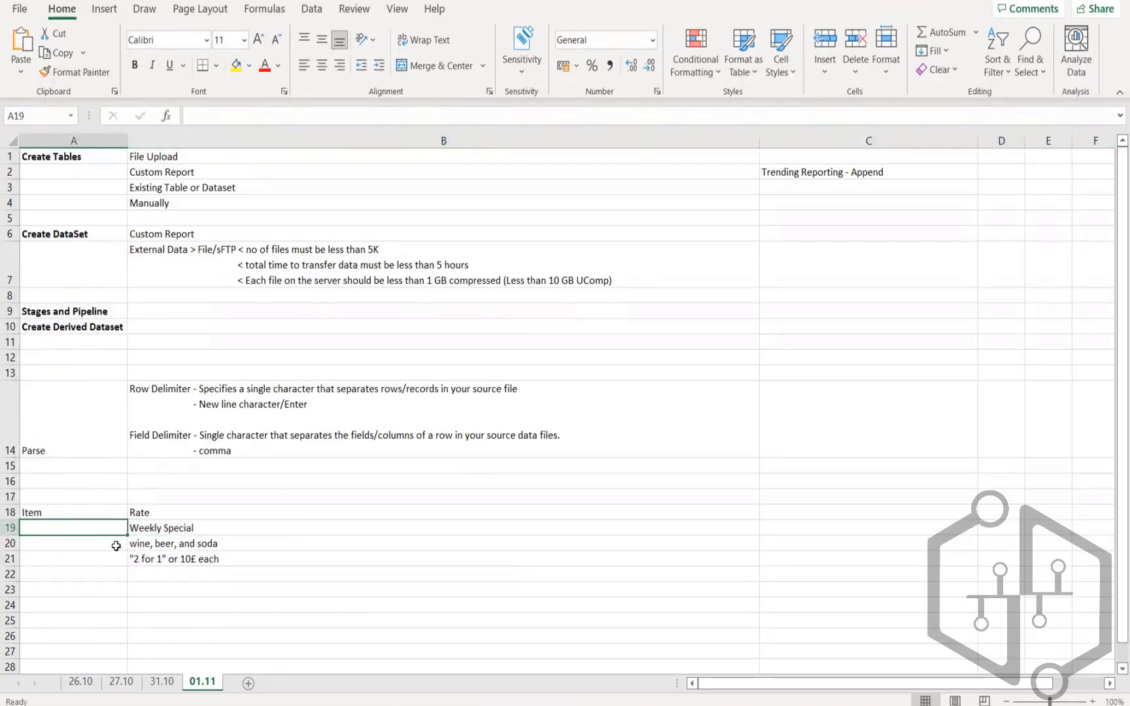
Enter "Item 1" in cell A19 and fill the series down to A21 so the rows read Item 1 to Item 3.
type("Item 1")
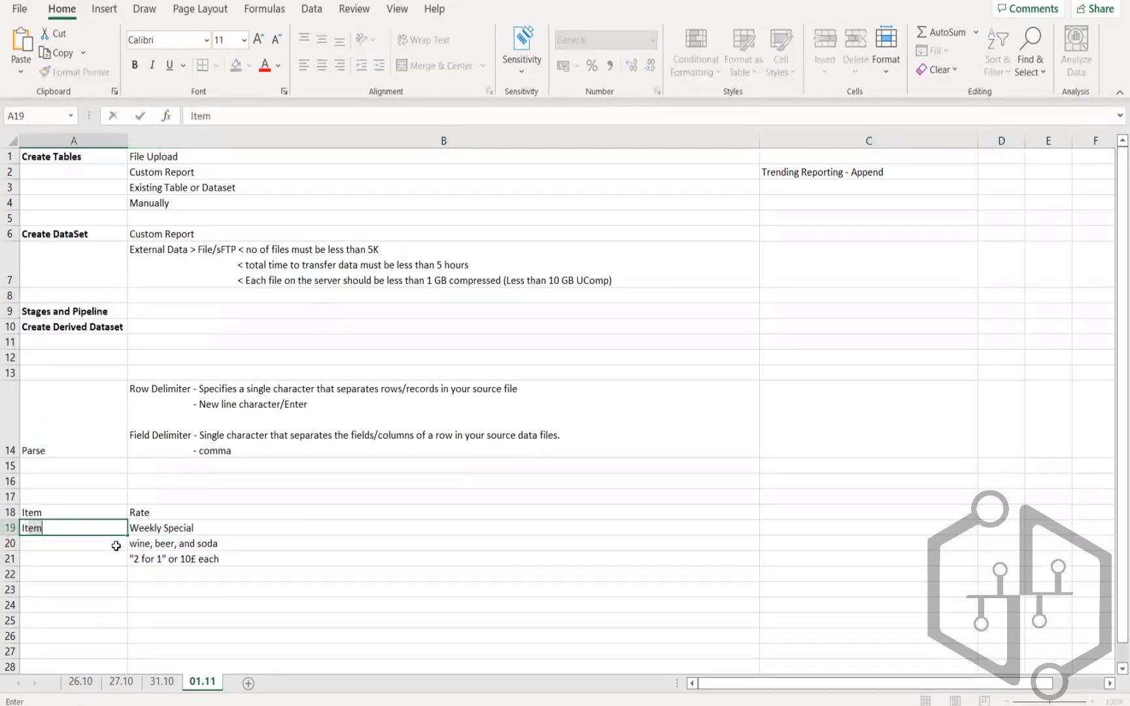
key("Return")
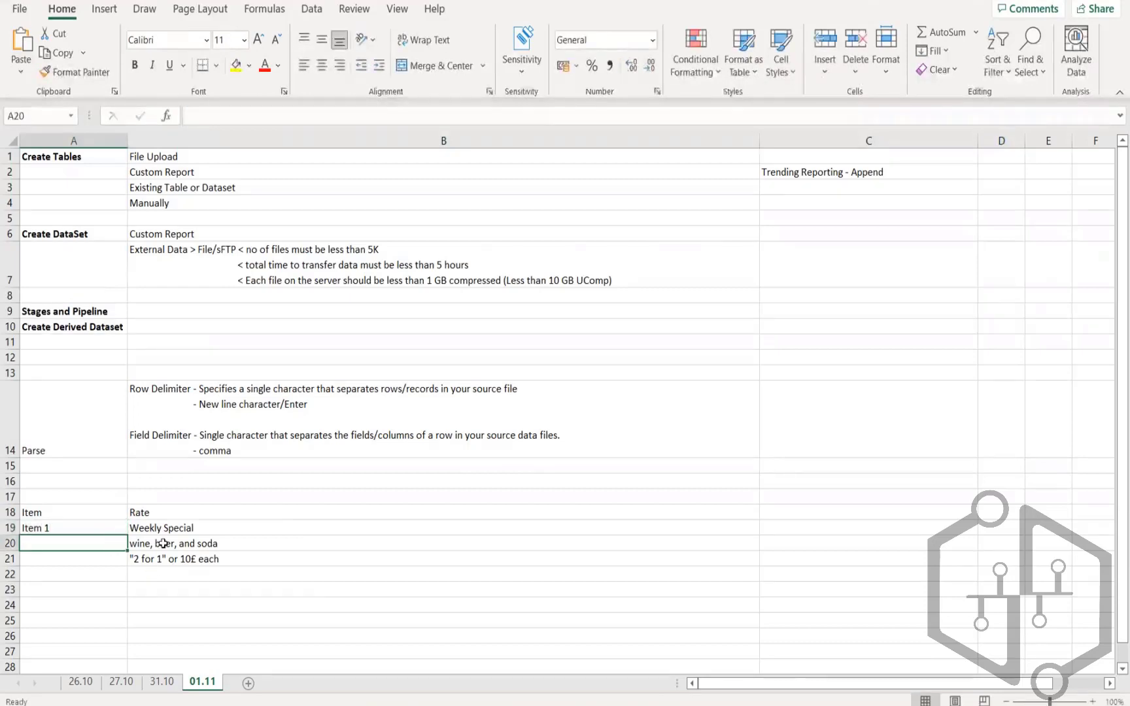
left_click(146, 527)
left_click(78, 541)
type("Item 1")
key("Return")
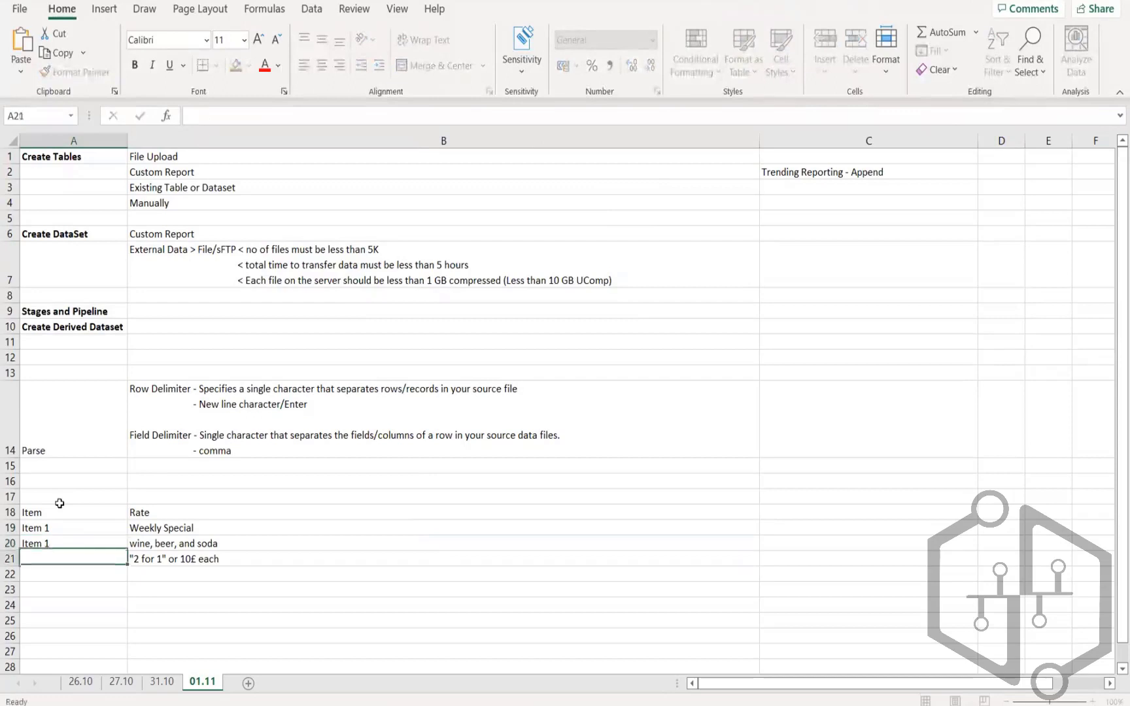
left_click_drag(104, 521, 126, 563)
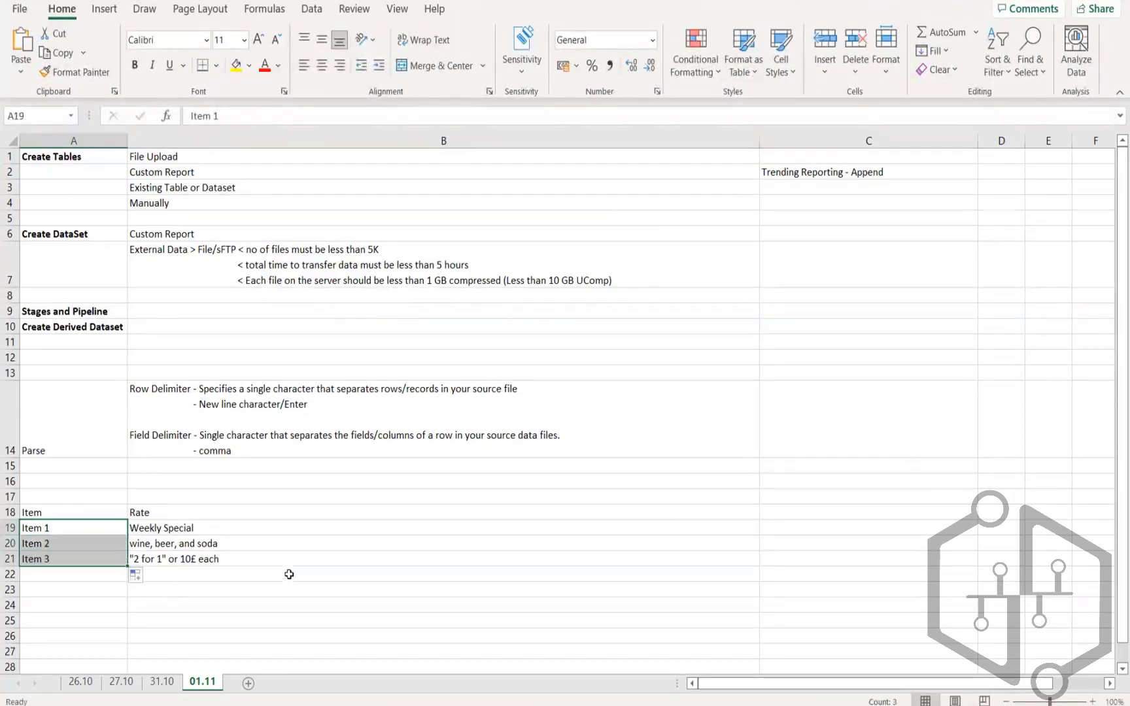
Review the sample table in A18:B21, going through the Weekly Special, wine and 2 for 1 rate entries one by one.
left_click_drag(785, 510, 1008, 546)
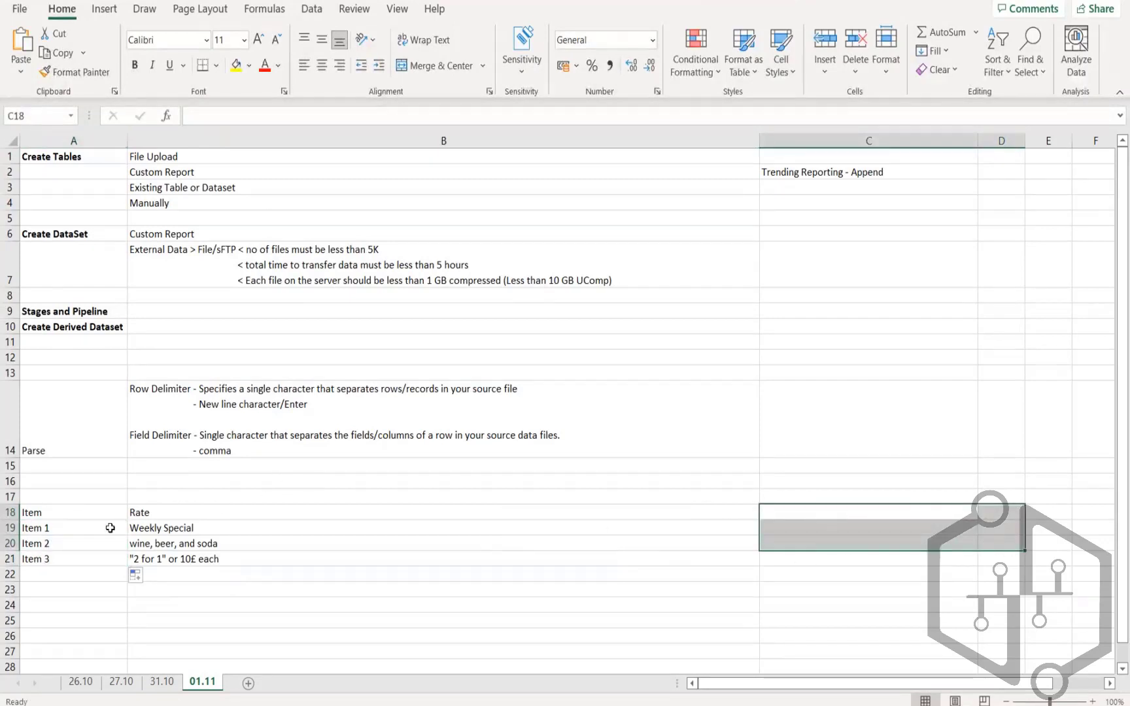
left_click(72, 516)
left_click_drag(73, 516, 212, 563)
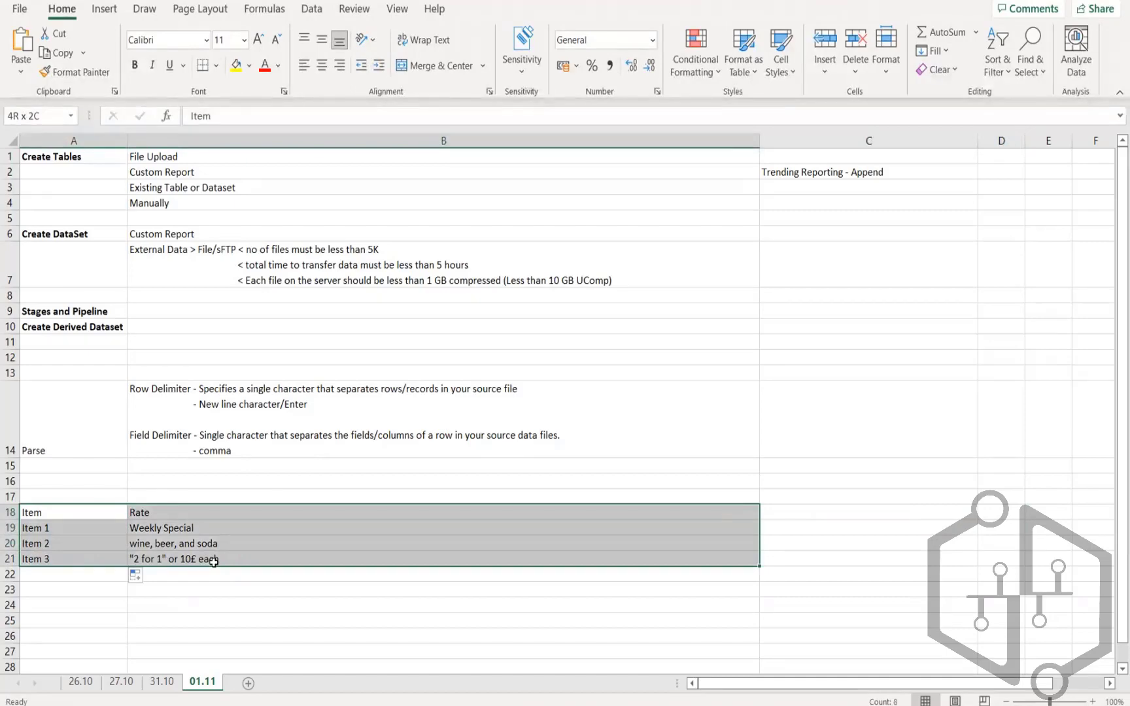
left_click_drag(214, 561, 217, 560)
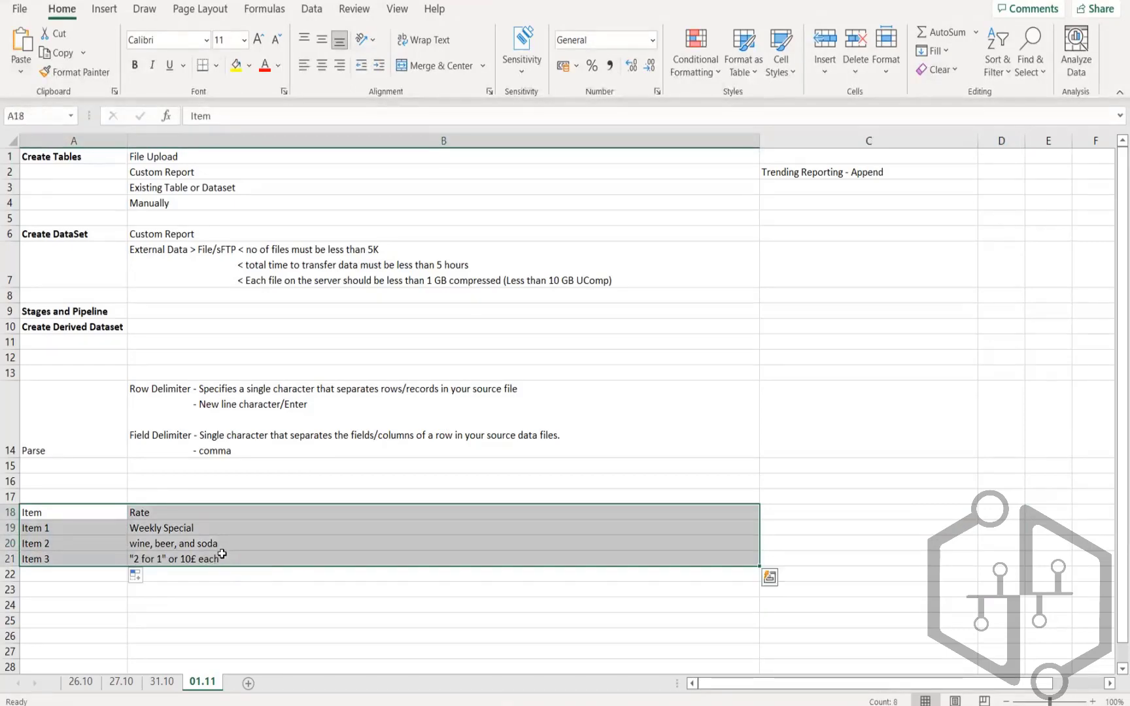
left_click(214, 532)
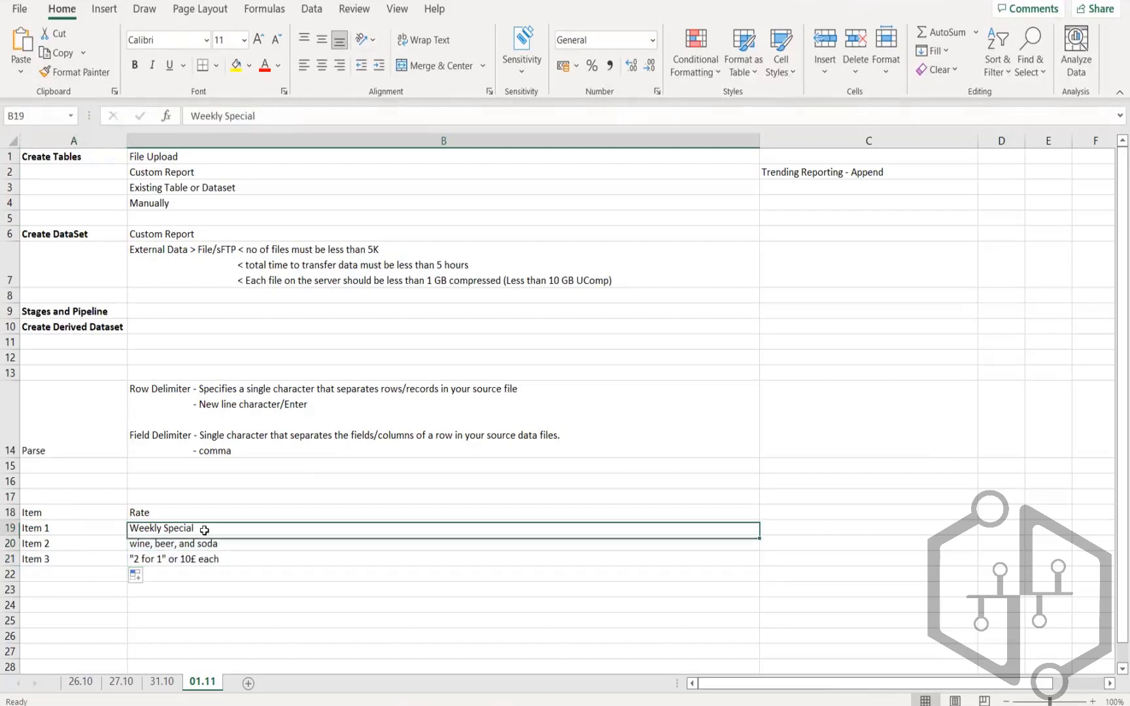
double_click(202, 531)
left_click_drag(208, 531, 132, 531)
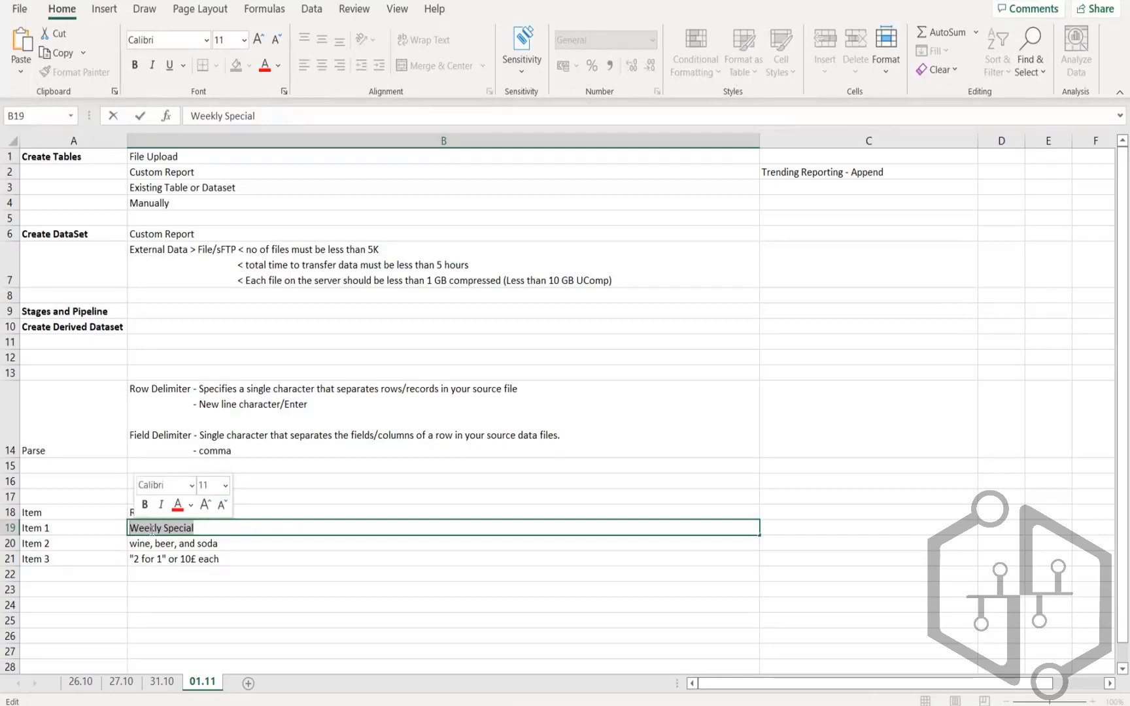
left_click(211, 545)
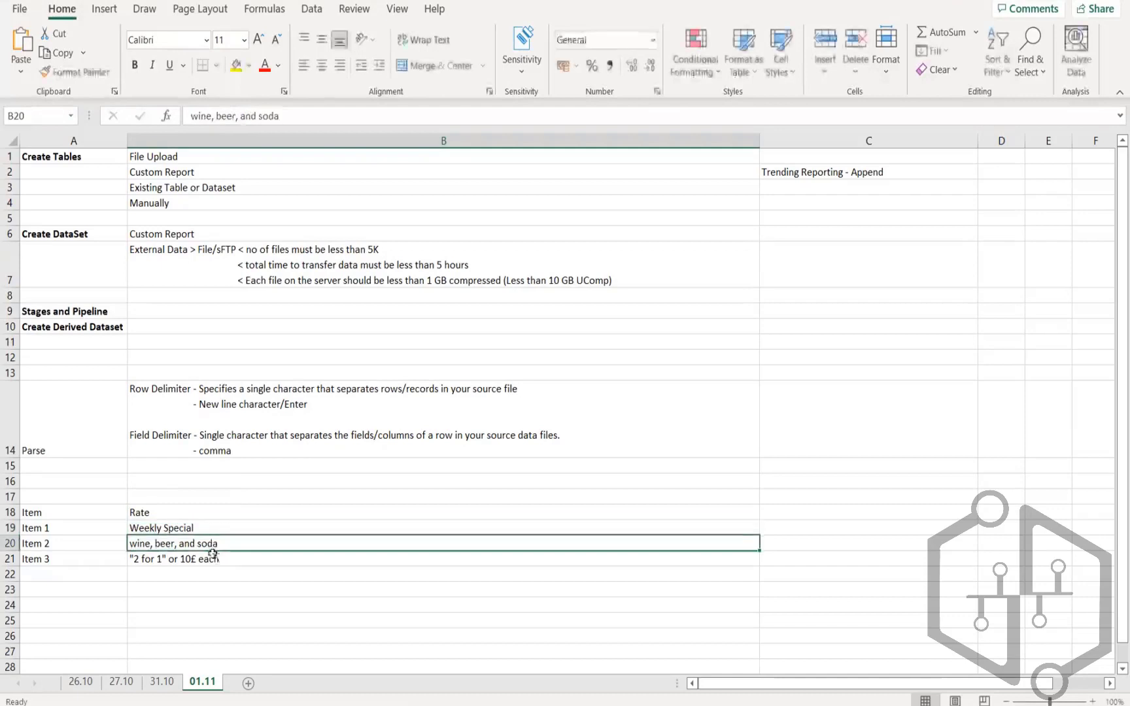
left_click(216, 559)
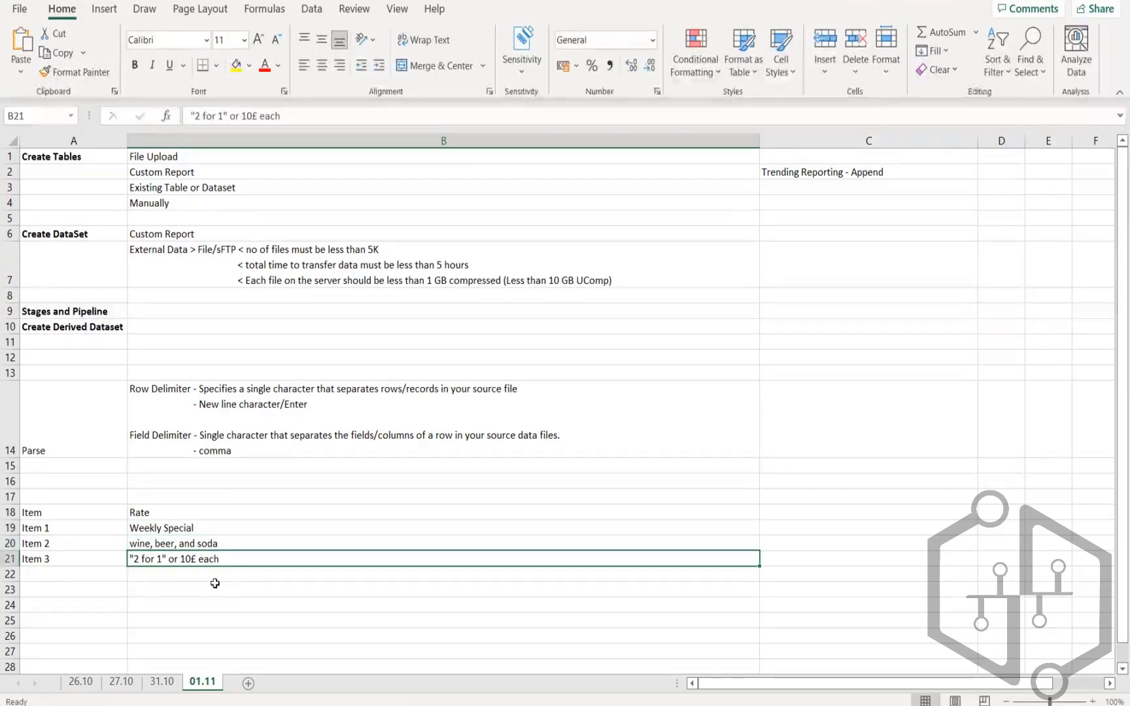
Enter the label "Quote Character" in cell A24.
left_click(120, 602)
type("Q")
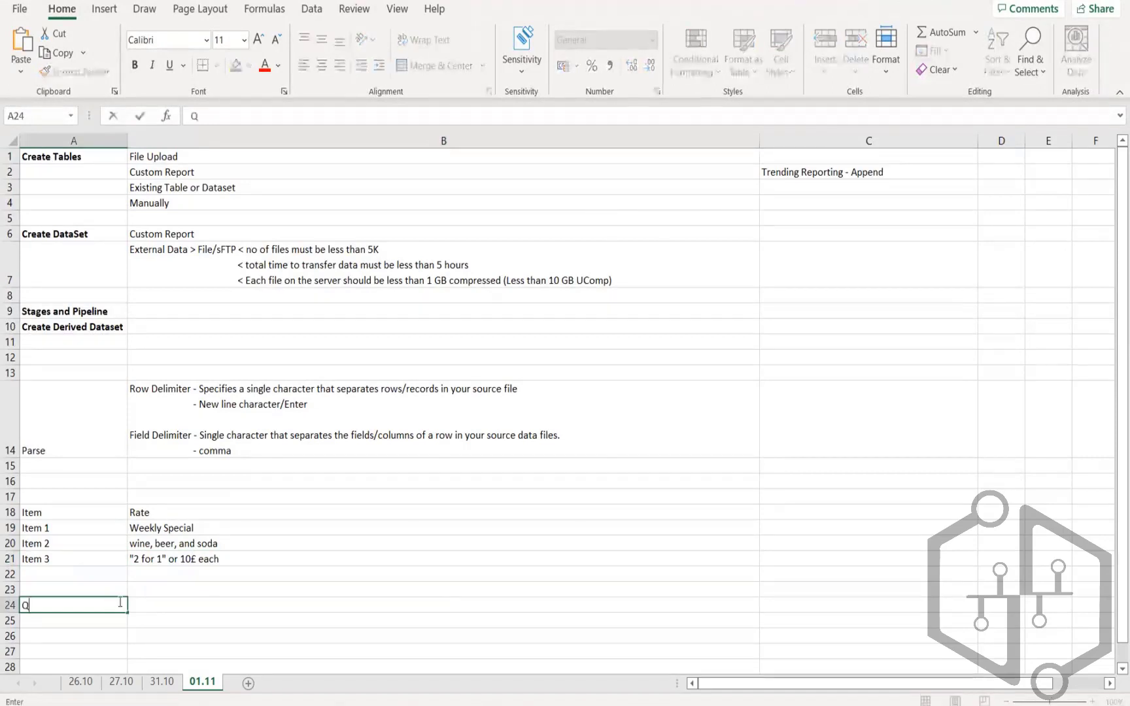
type("uote Character")
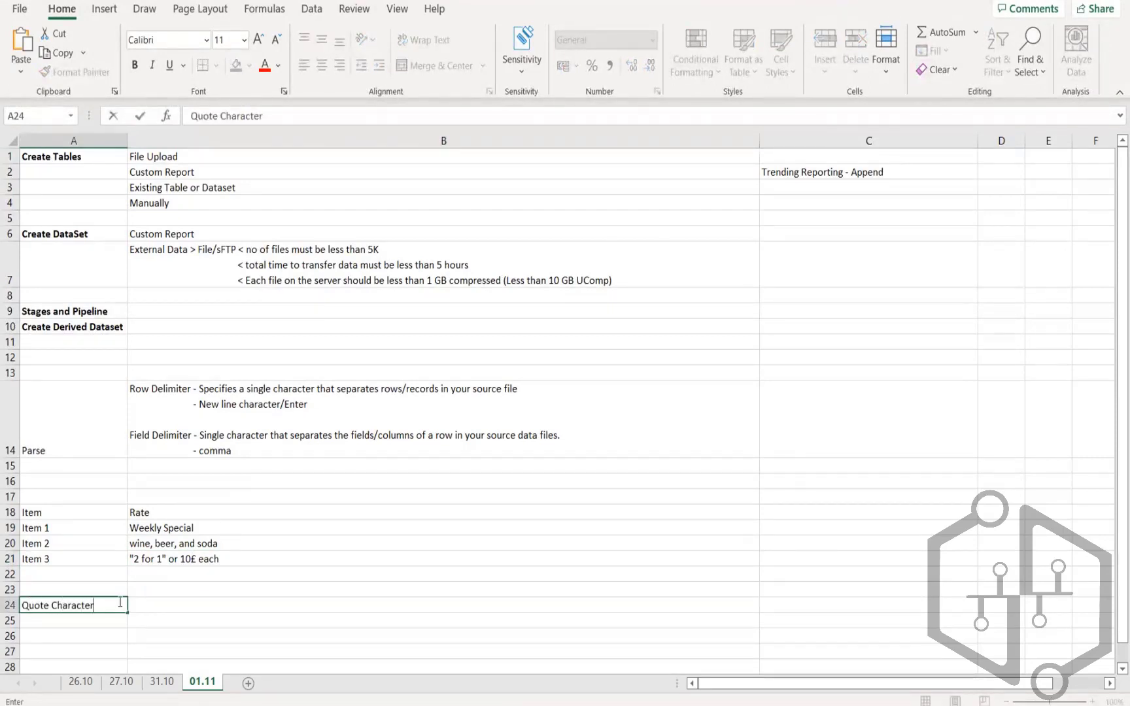
key("Return")
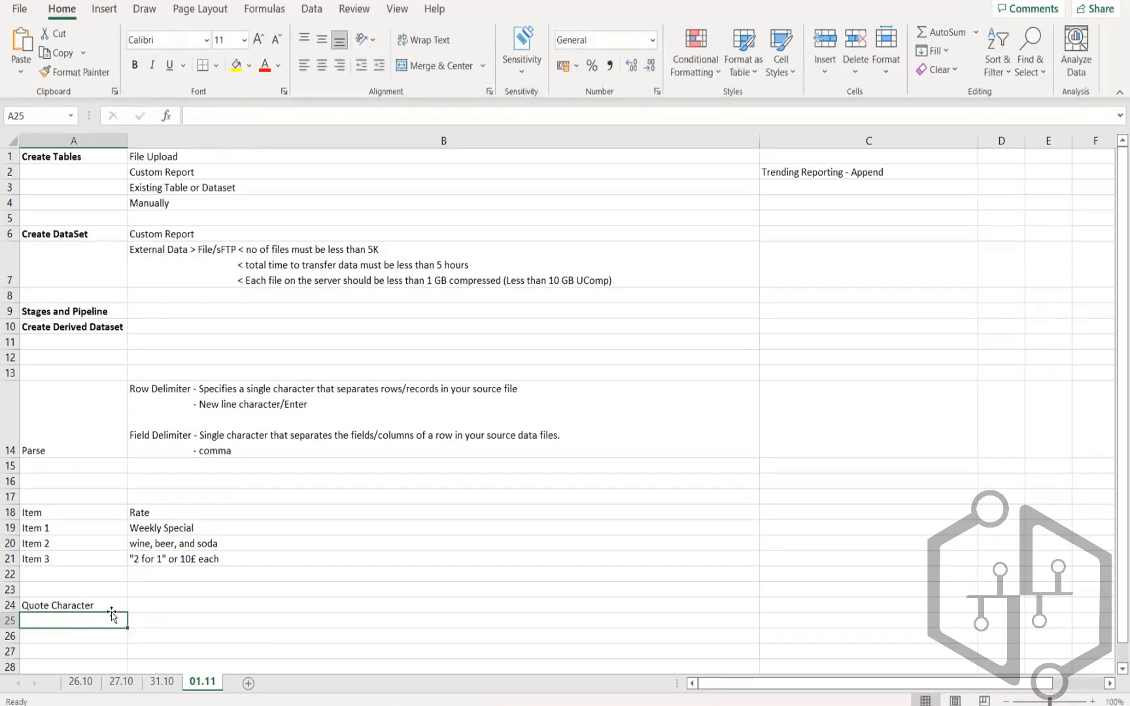
Copy the three rate values in B19:B21 to B24:B26 beside the Quote Character label.
left_click(137, 604)
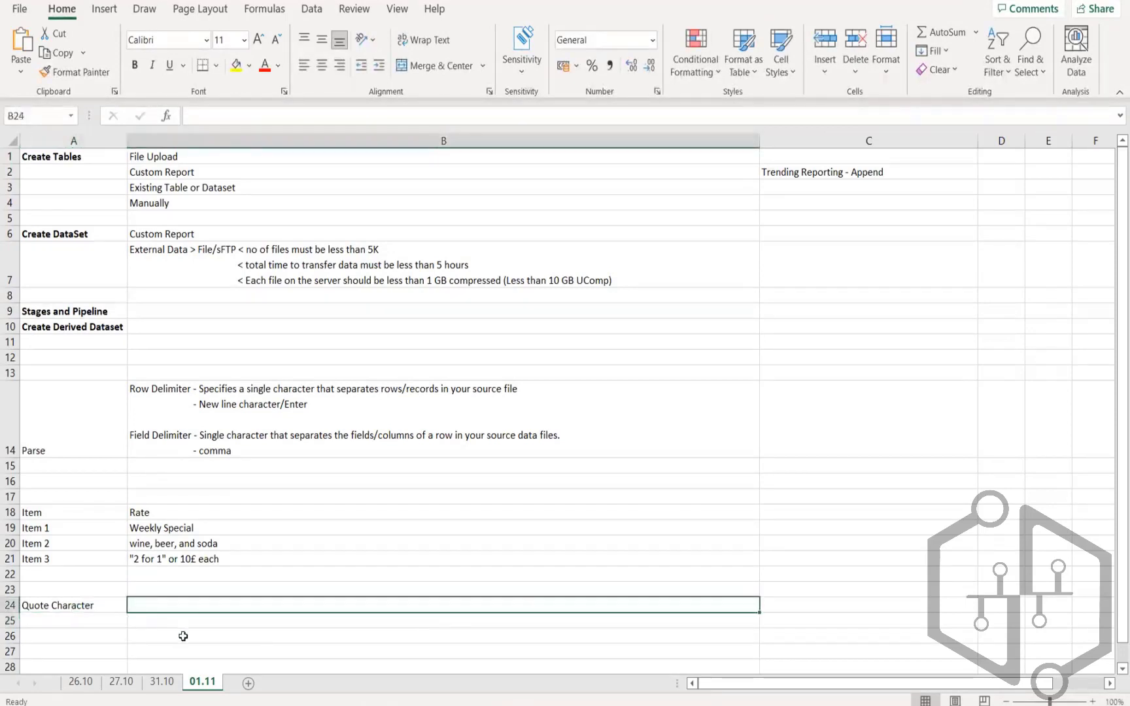
double_click(233, 543)
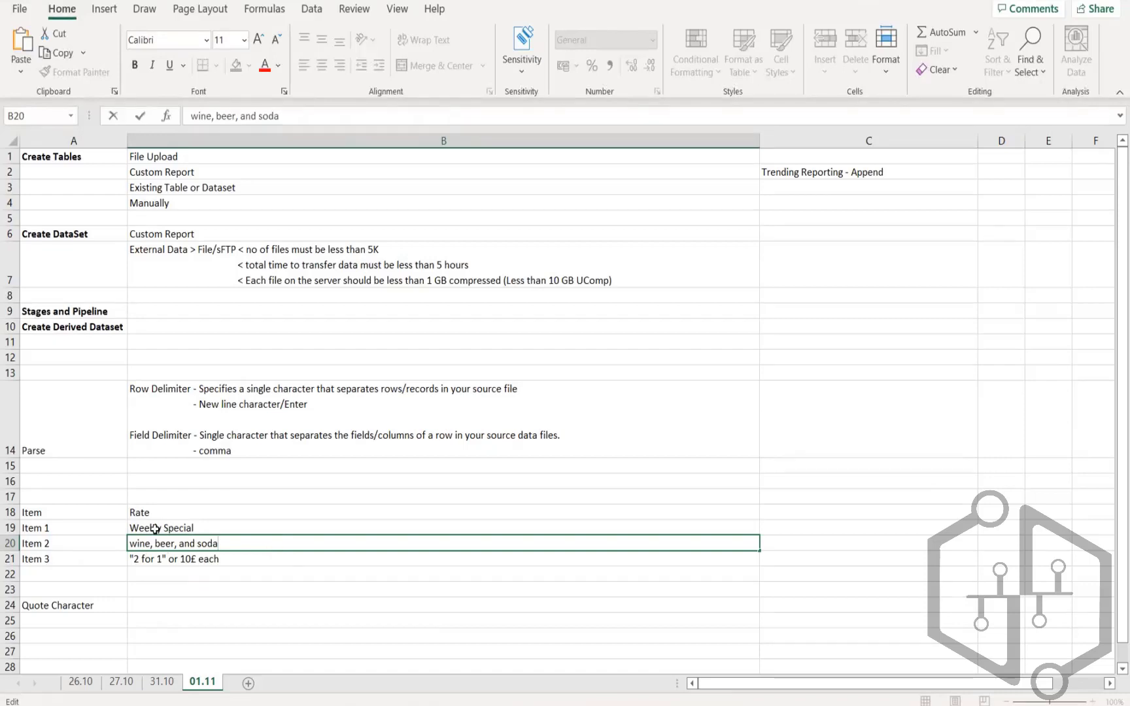
left_click_drag(152, 528, 148, 566)
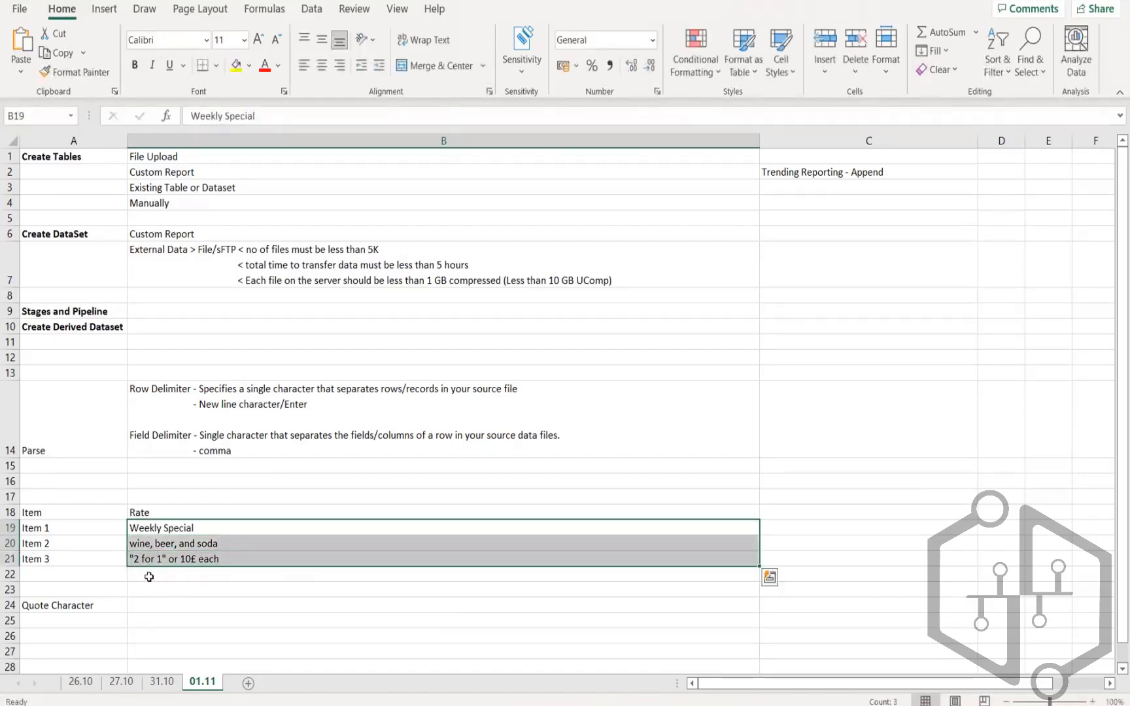
key("ctrl+c")
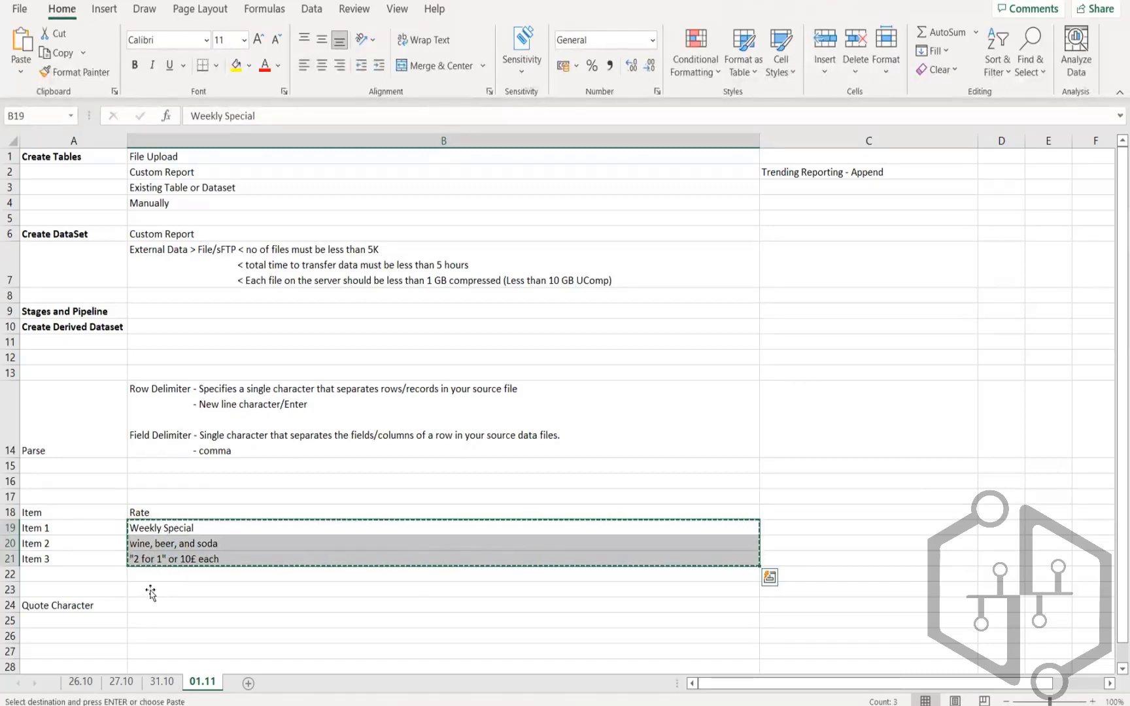
left_click(128, 530)
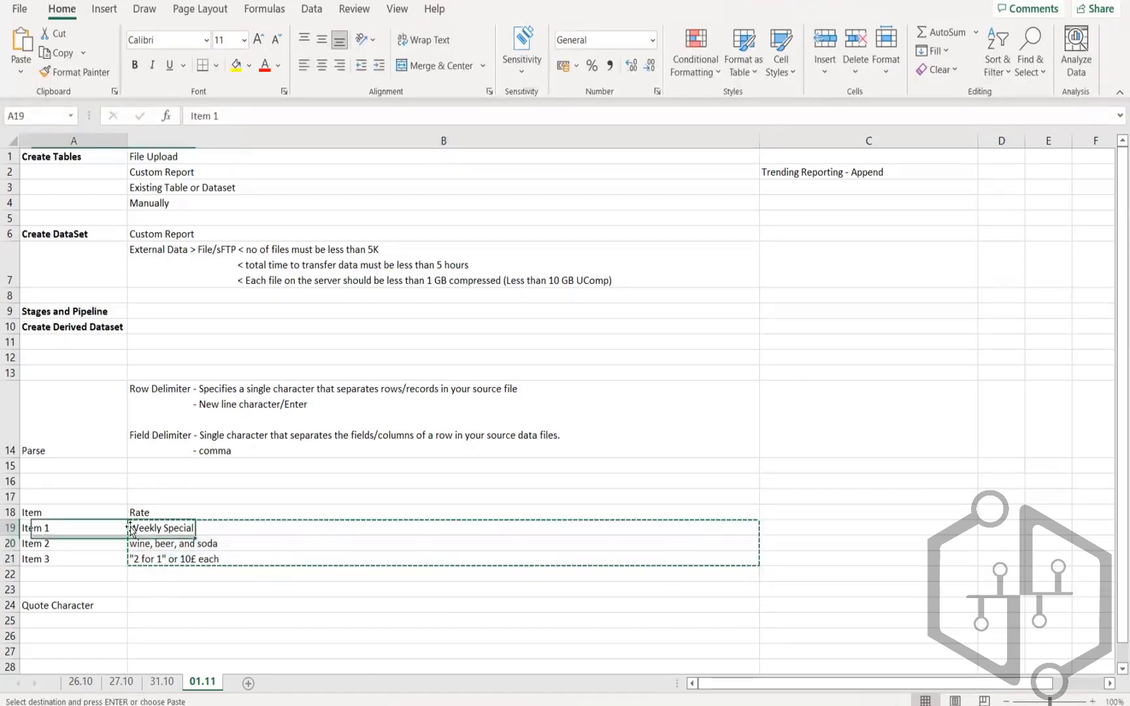
left_click(145, 602)
key("ctrl+v")
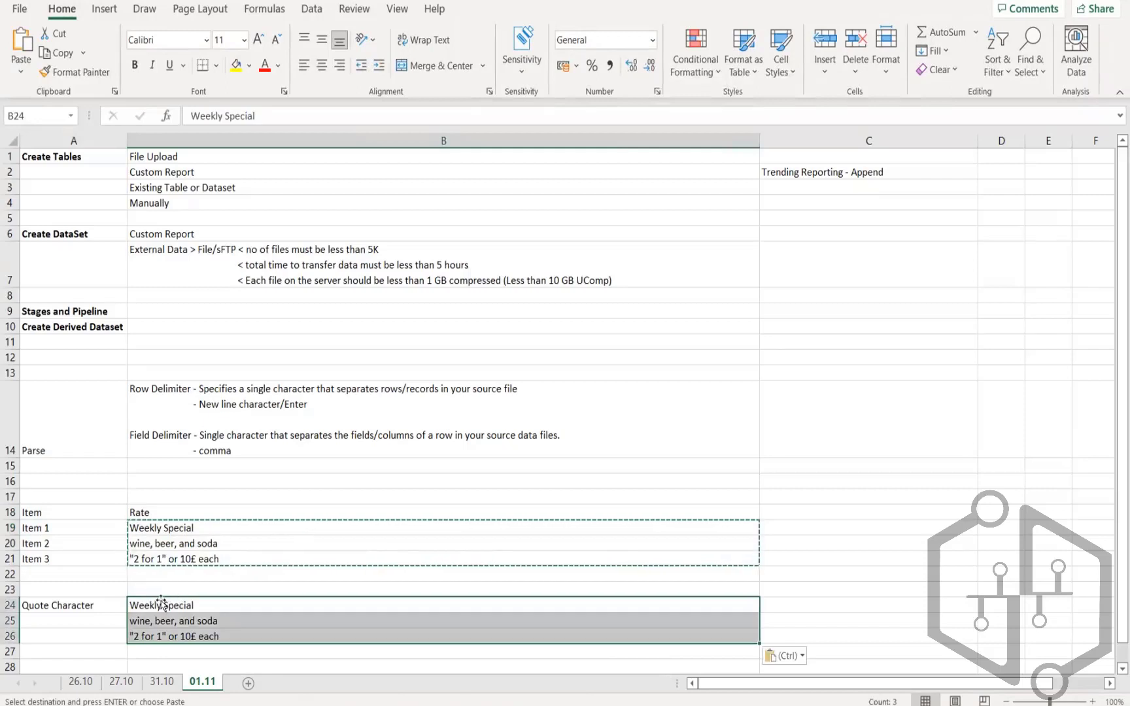
Enclose the text Weekly Special in cell B24 in double quotes and check its opening and closing quote marks.
double_click(131, 603)
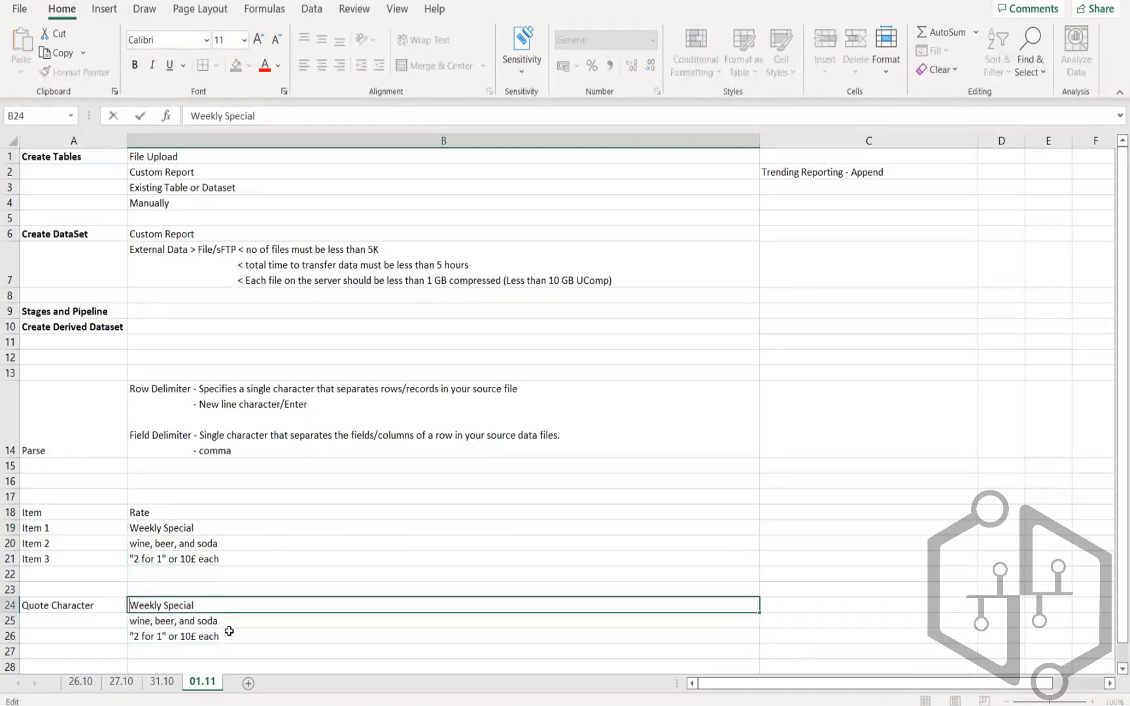
type("\"")
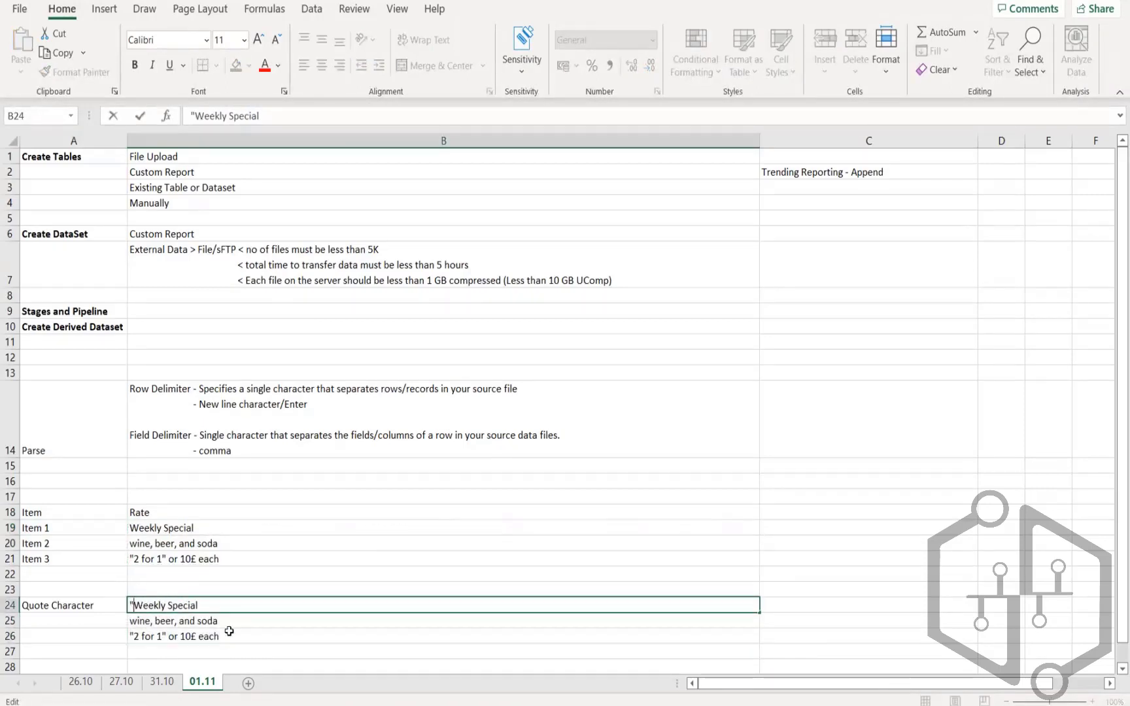
left_click(229, 602)
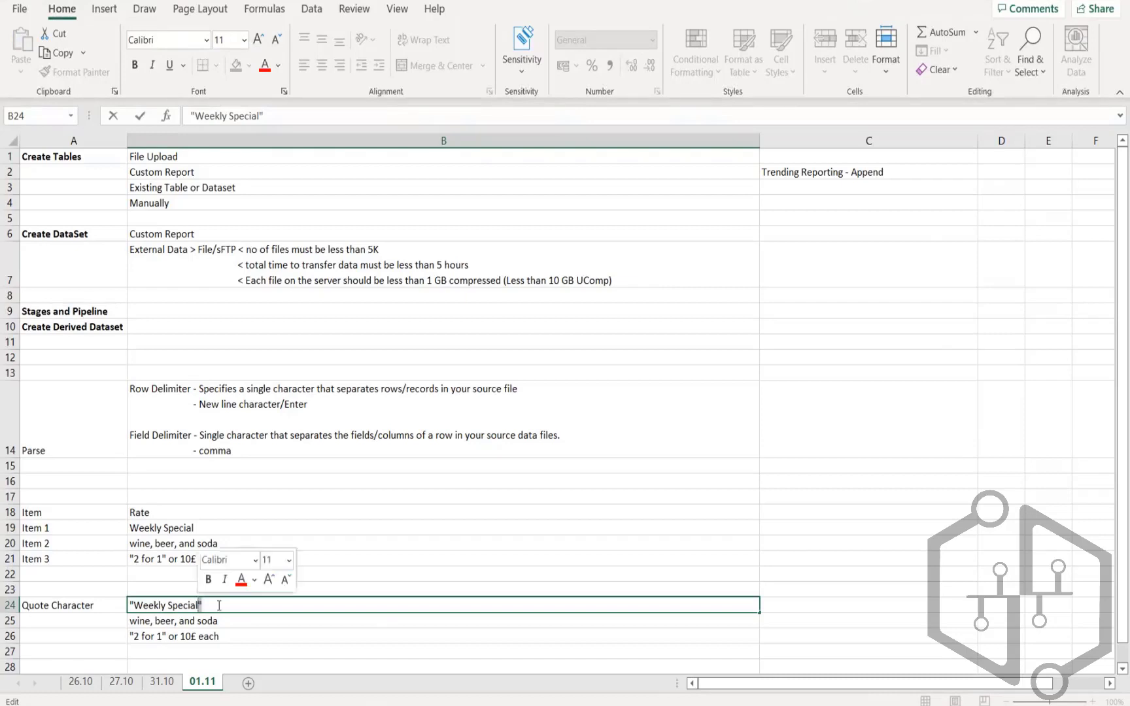
left_click(392, 555)
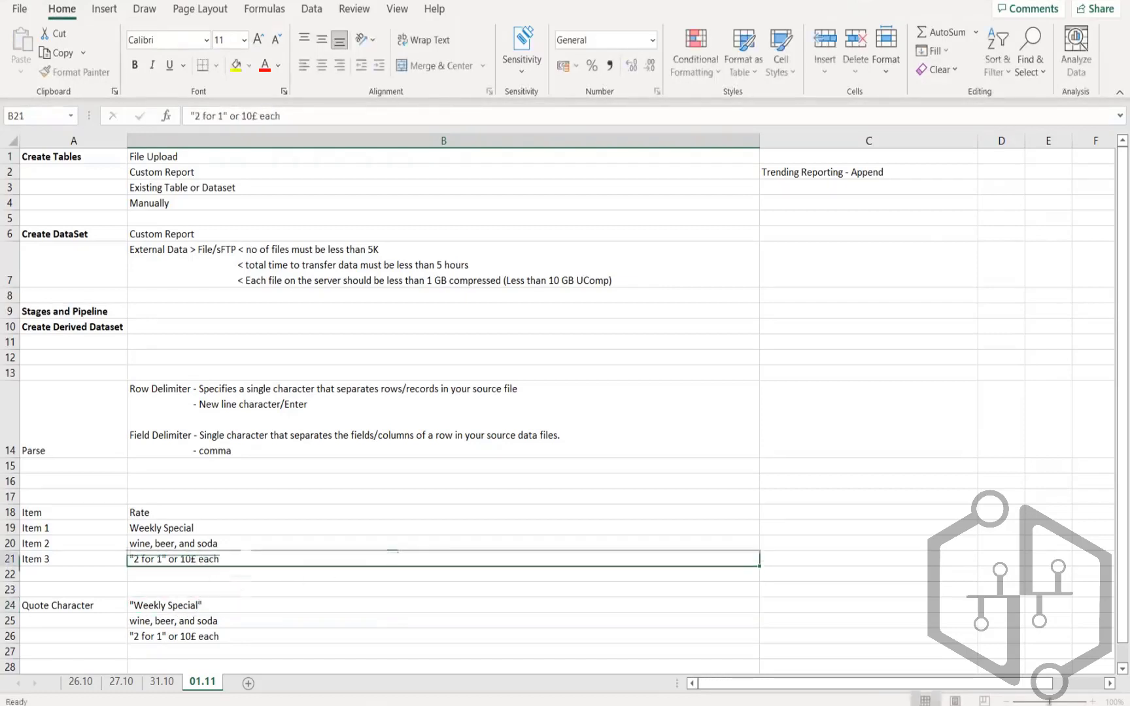
double_click(133, 604)
left_click_drag(133, 605, 129, 605)
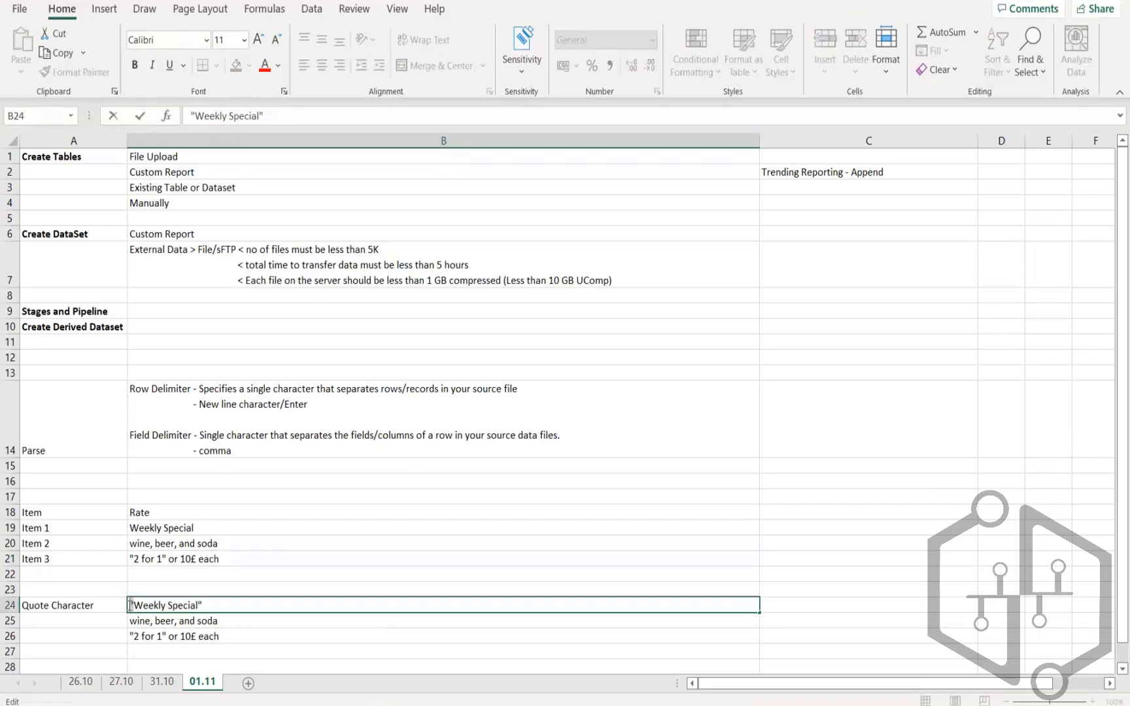
left_click_drag(204, 605, 197, 605)
Enclose the text wine, beer, and soda in cell B25 in double quotes.
left_click(130, 622)
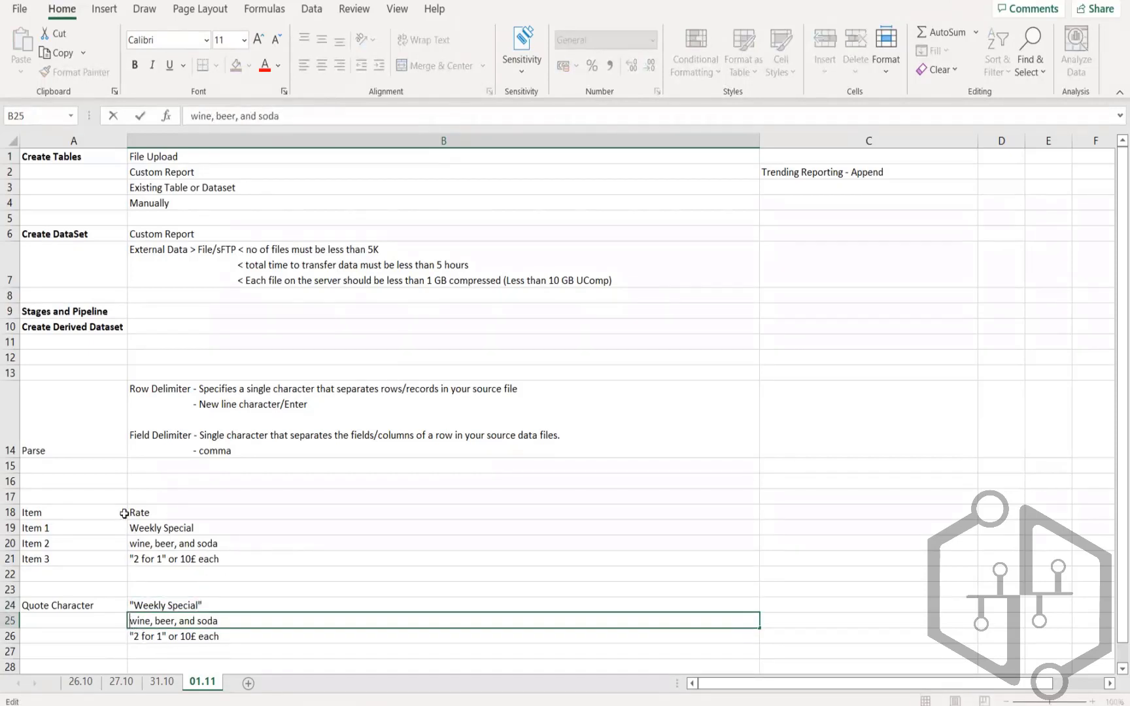
type("\"")
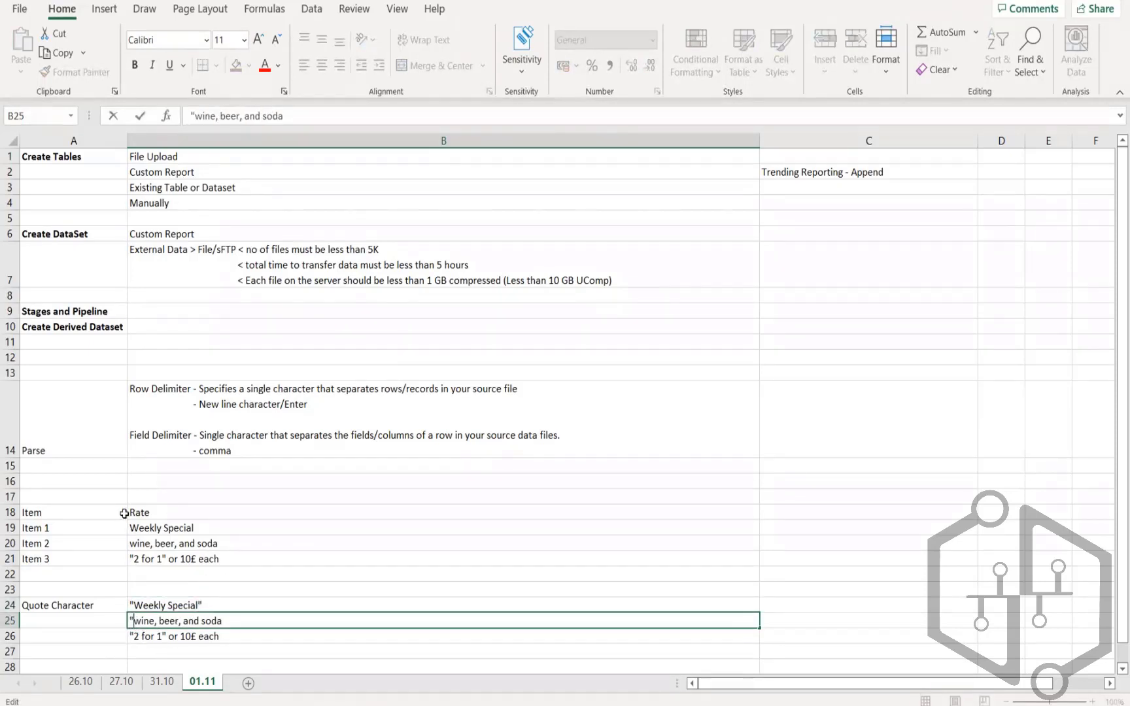
left_click(227, 620)
type("\"")
Add an outer pair of double quotes around the whole text in cell B26, giving ""2 for 1" or 10£ each".
left_click(129, 637)
double_click(128, 636)
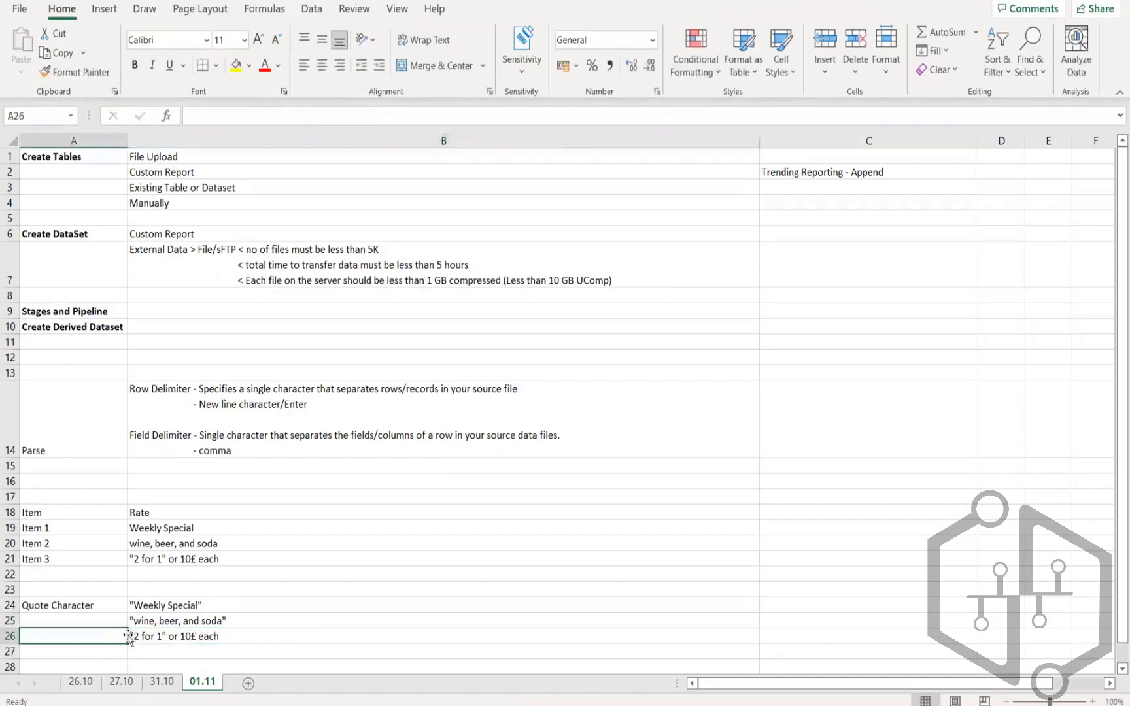
double_click(128, 638)
double_click(133, 635)
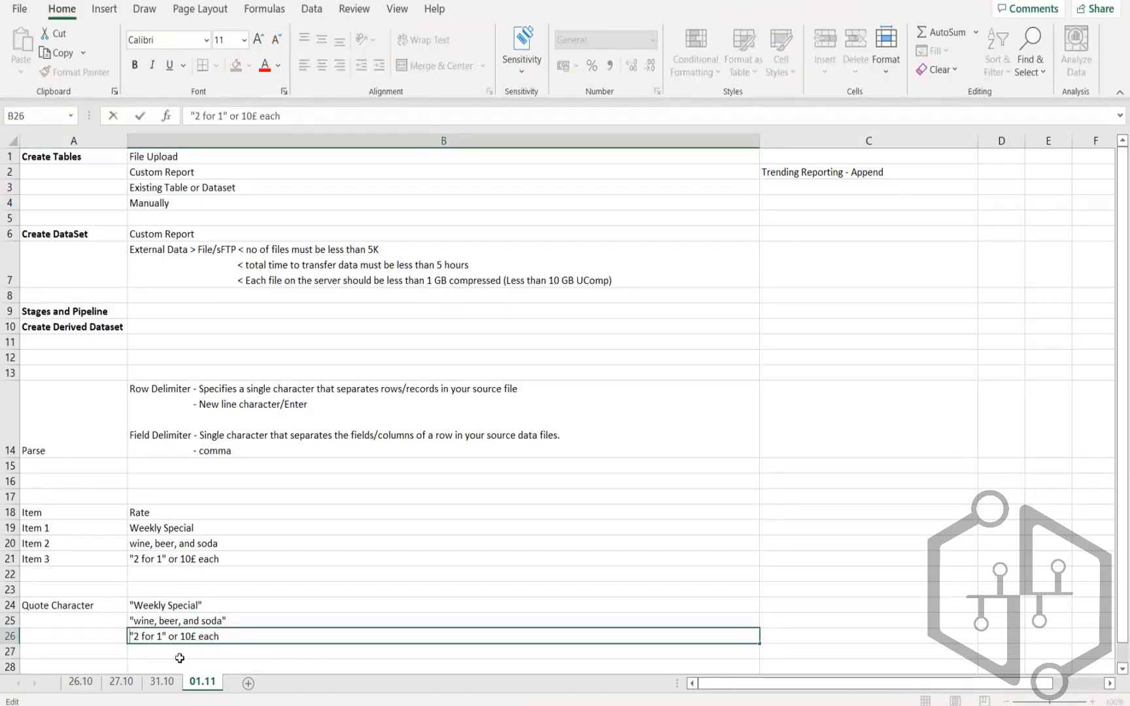
type("\"")
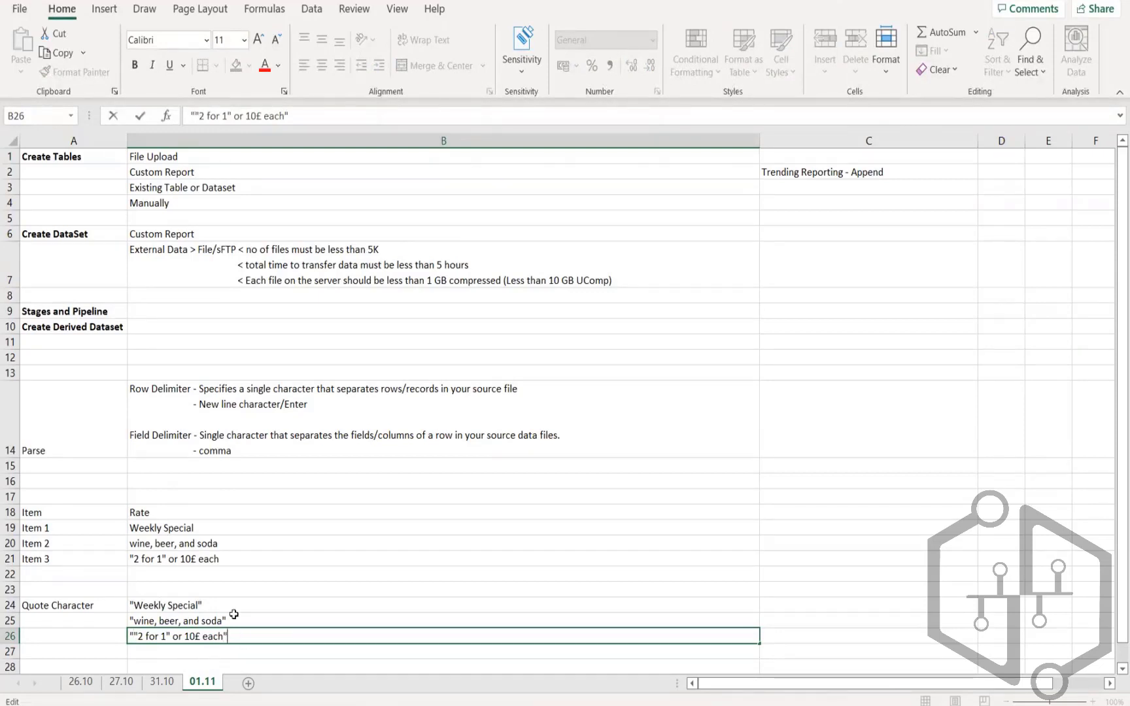
left_click(351, 575)
Examine the opening quote, the word wine and the comma following it in cell B25.
scroll(366, 605, "down", 1)
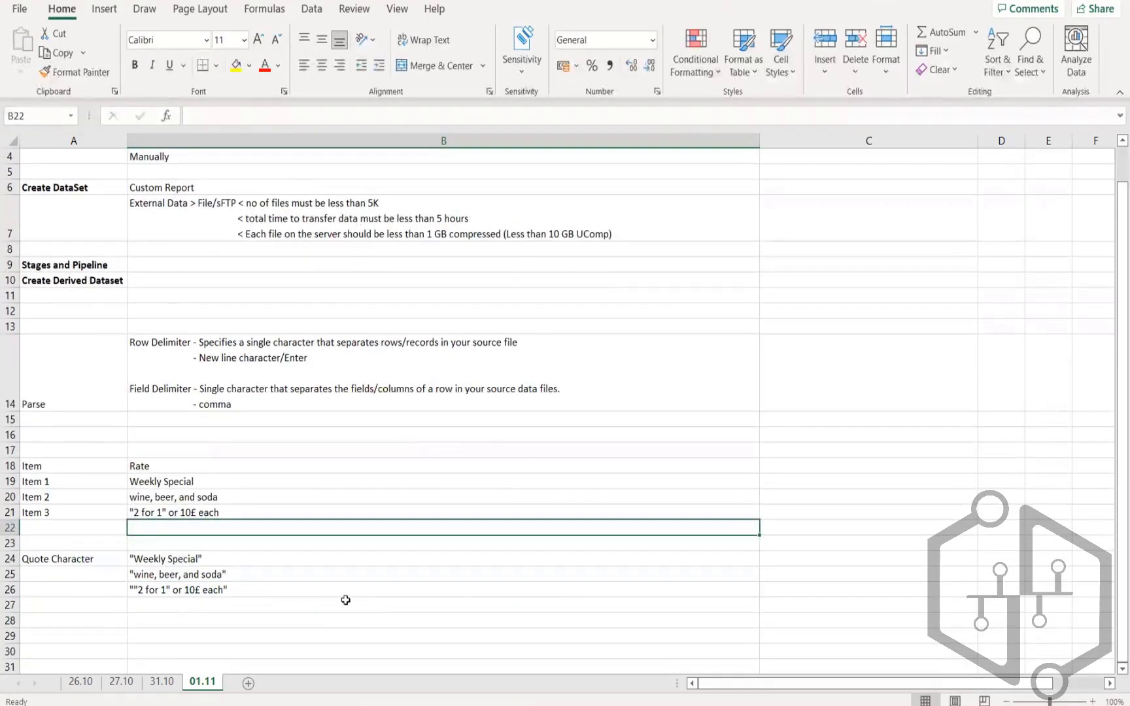
double_click(158, 574)
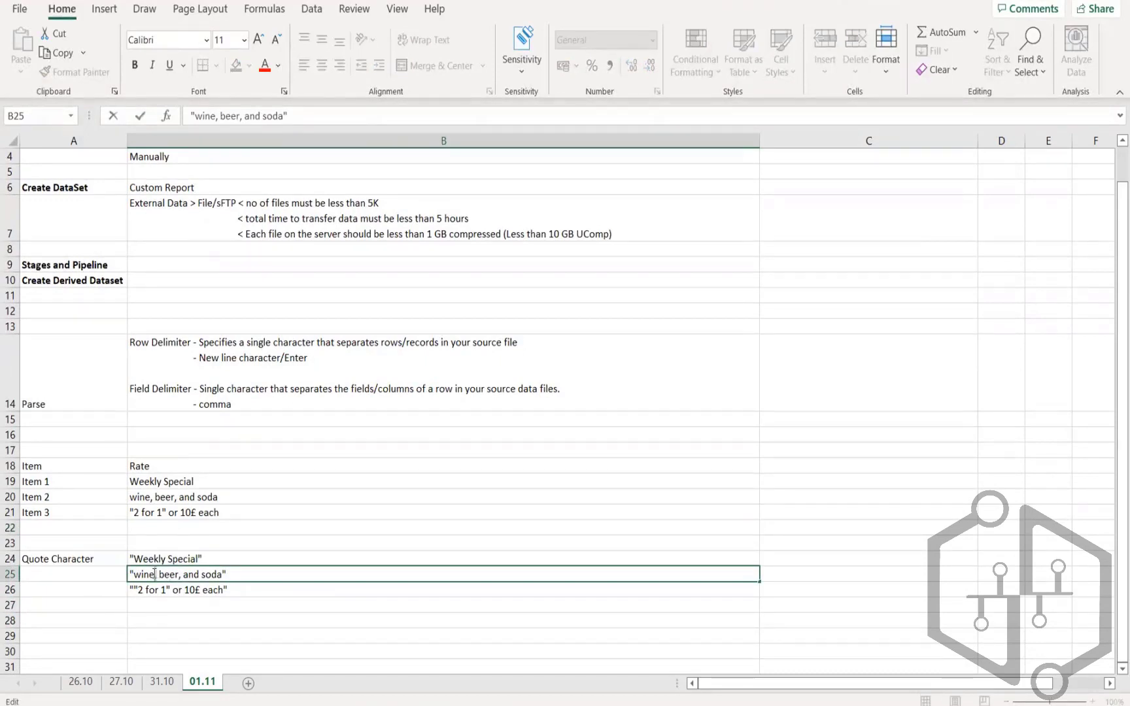
left_click(133, 574)
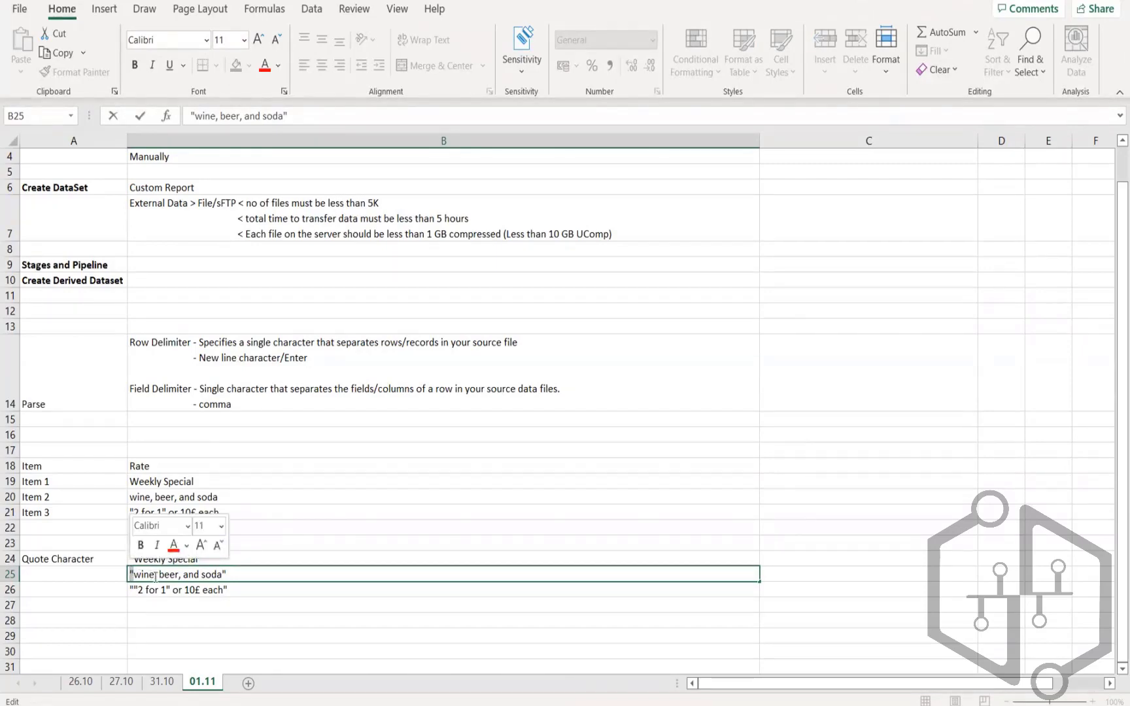
double_click(155, 575)
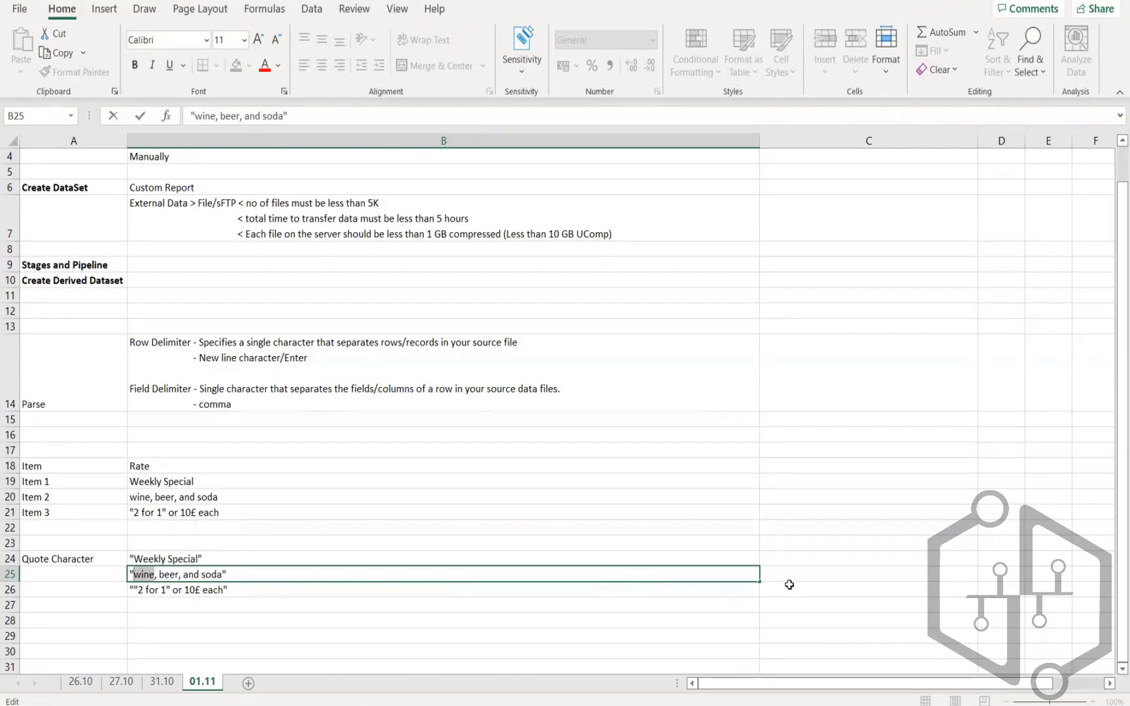
left_click(155, 575)
left_click_drag(154, 574, 157, 575)
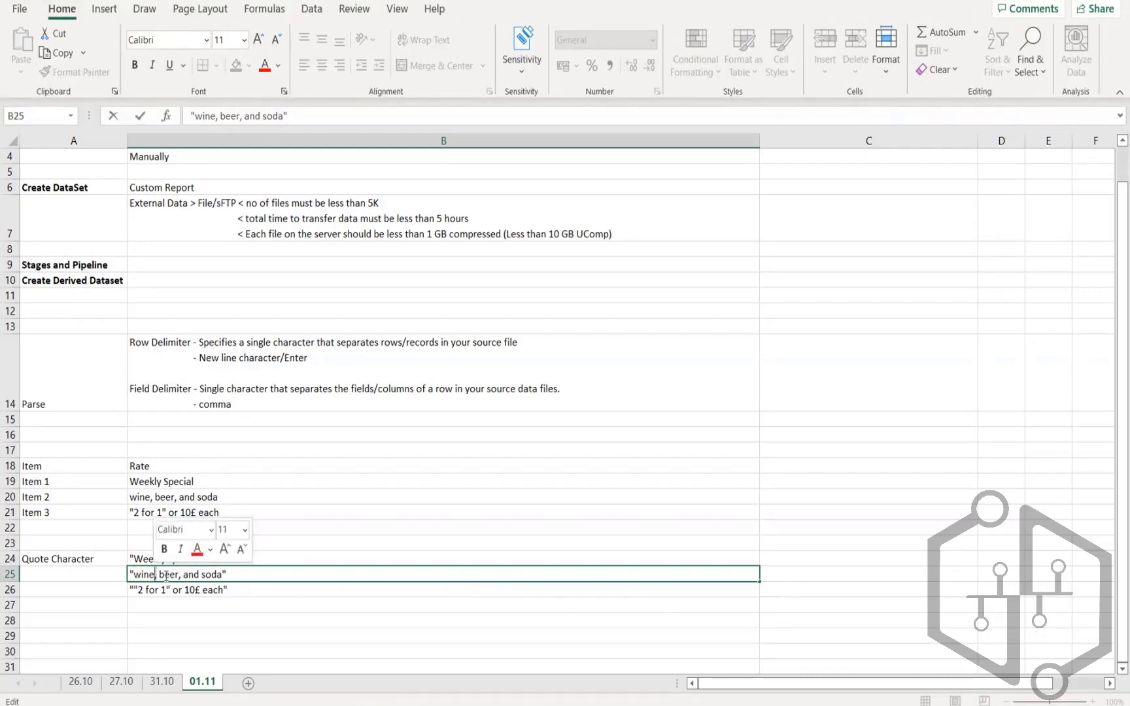
Select the quote character examples in A24:B26, and switch to Workday to examine the Parse stage's Escape Character setting.
left_click(264, 586)
left_click_drag(91, 559, 184, 588)
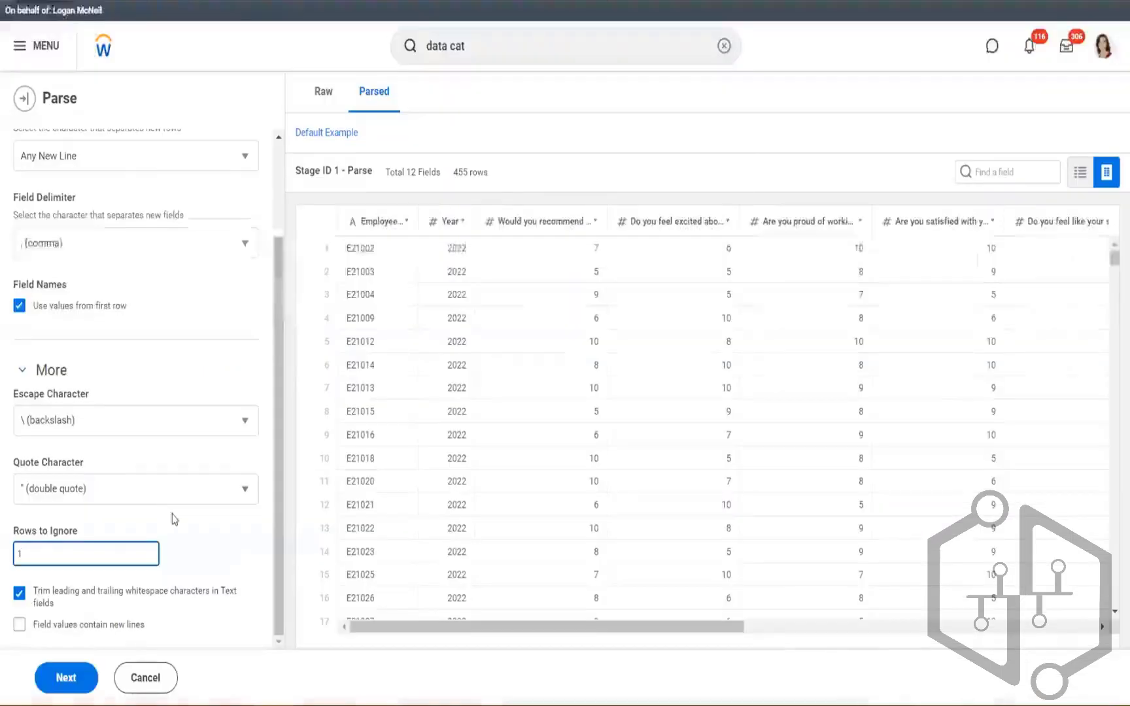
scroll(114, 366, "up", 3)
scroll(125, 386, "down", 3)
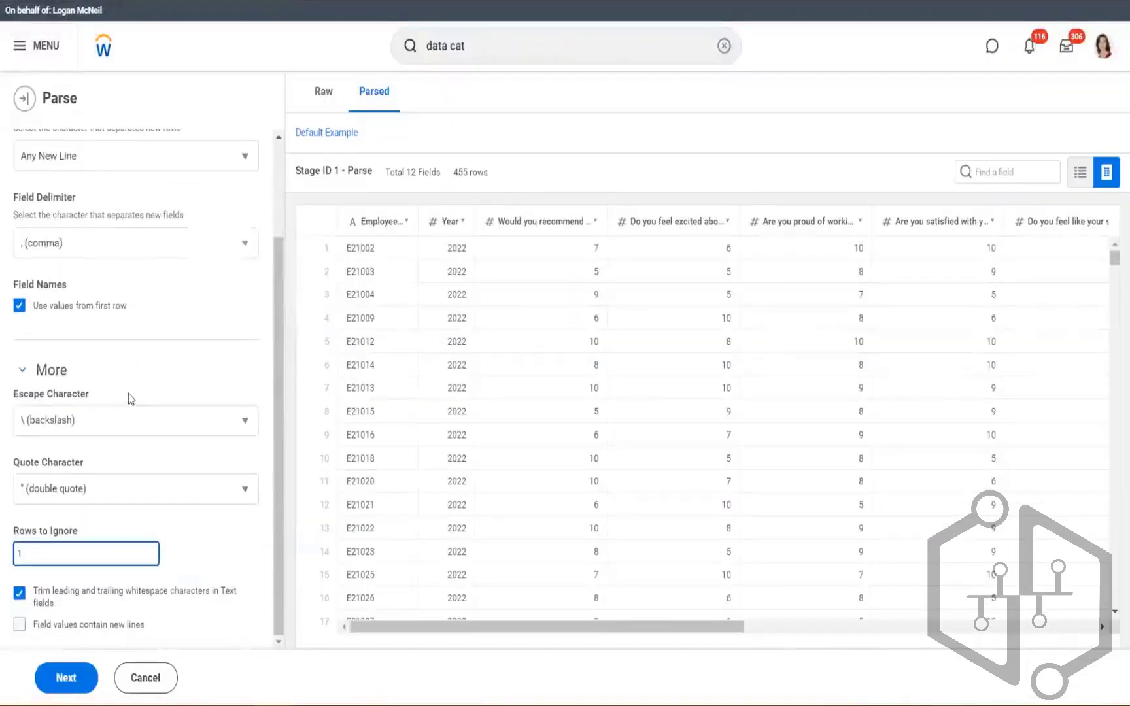
scroll(146, 425, "up", 2)
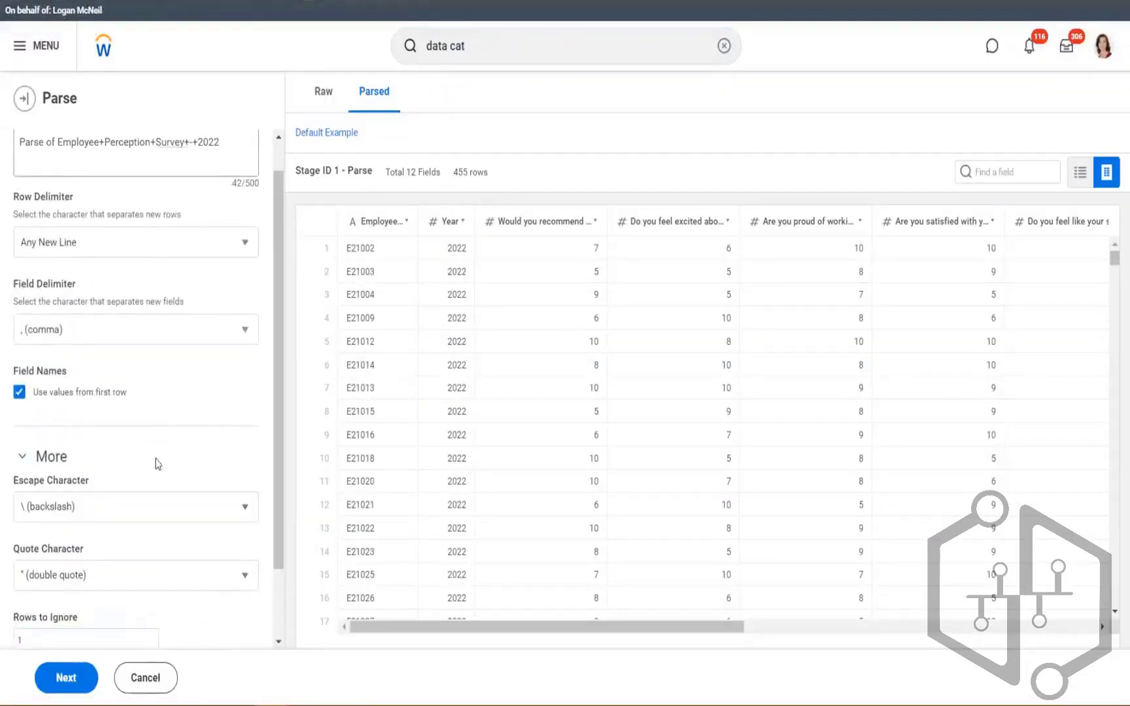
left_click(156, 461)
left_click(26, 487)
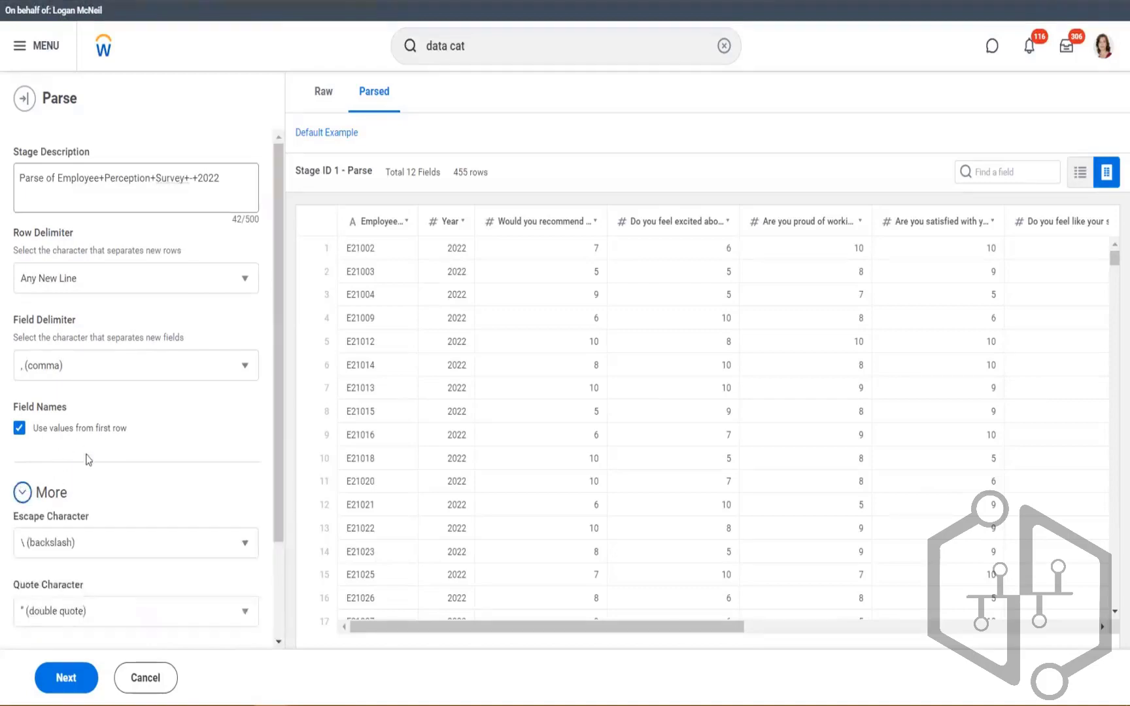
scroll(56, 434, "down", 3)
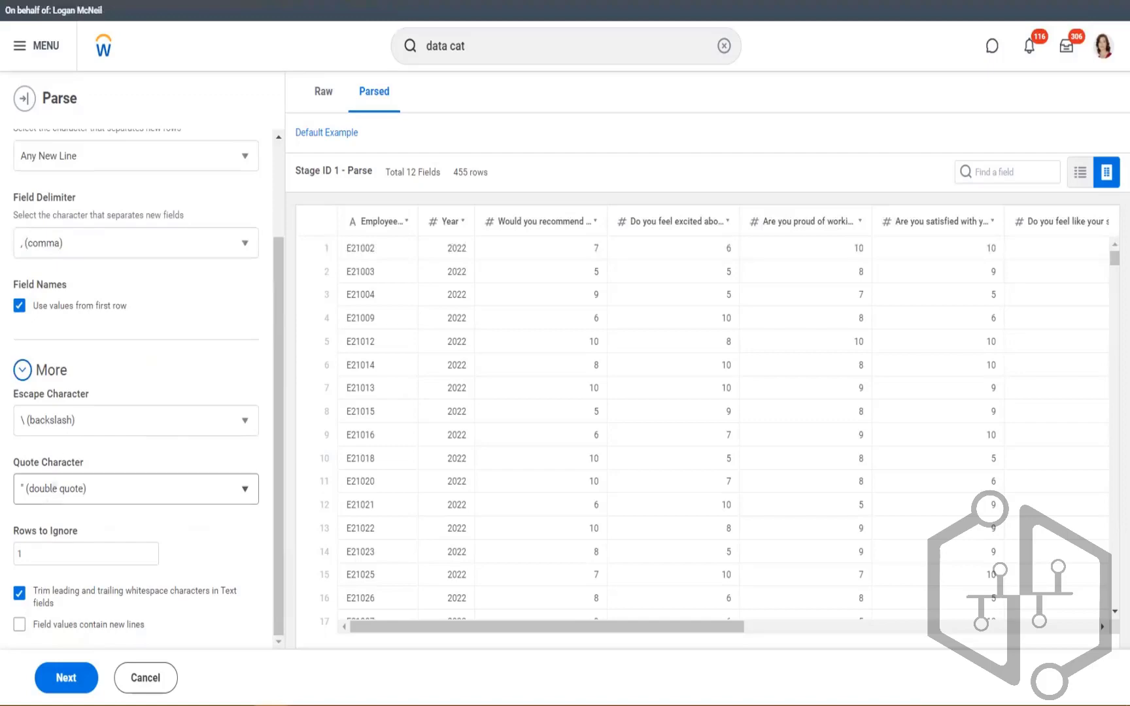
left_click_drag(28, 395, 71, 402)
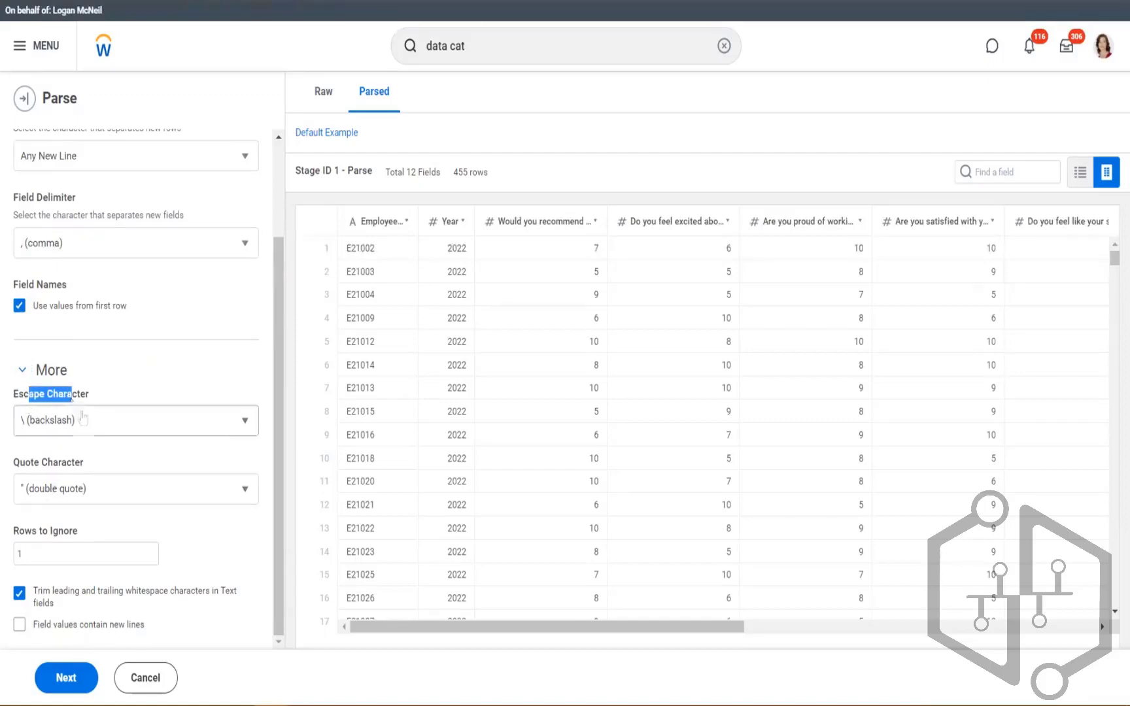
Switch to Excel and examine the Item 3 rate text in cell B21, including its opening quote mark.
key("alt+Tab")
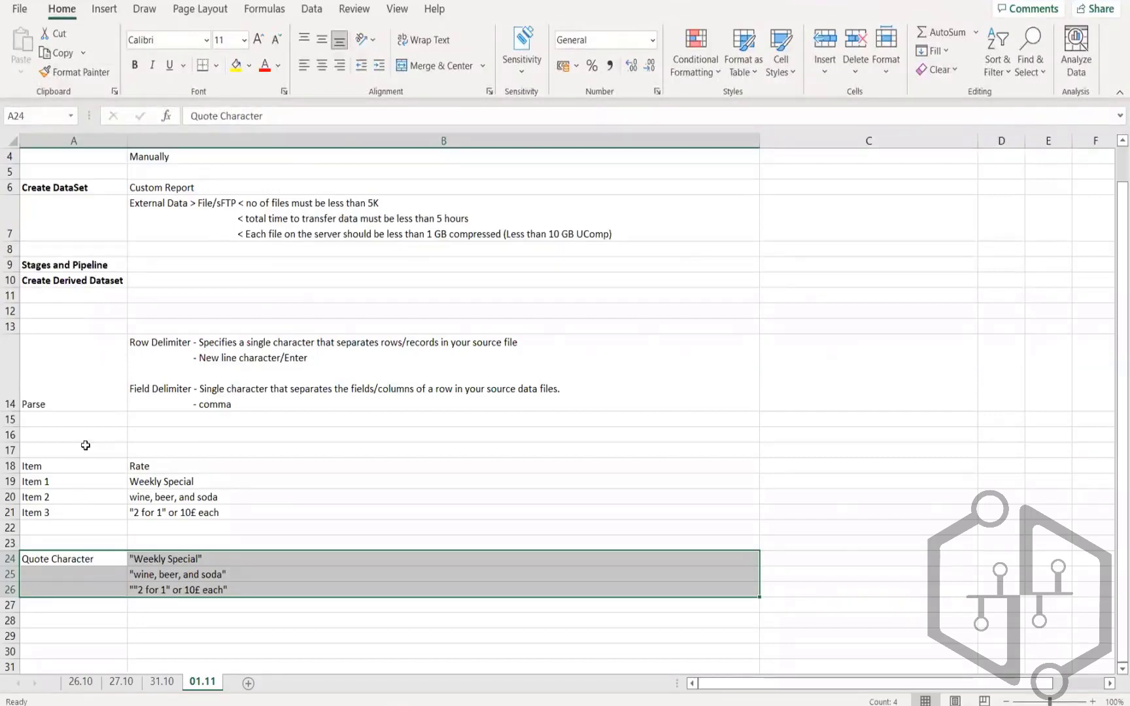
scroll(264, 589, "down", 1)
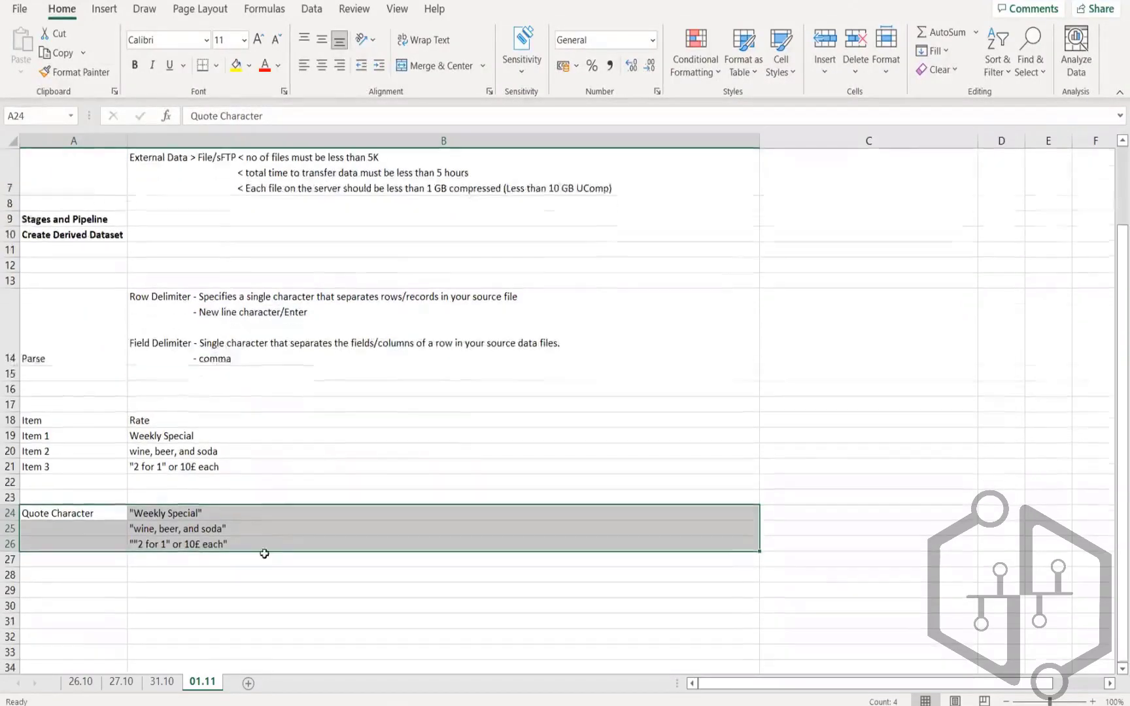
left_click(160, 470)
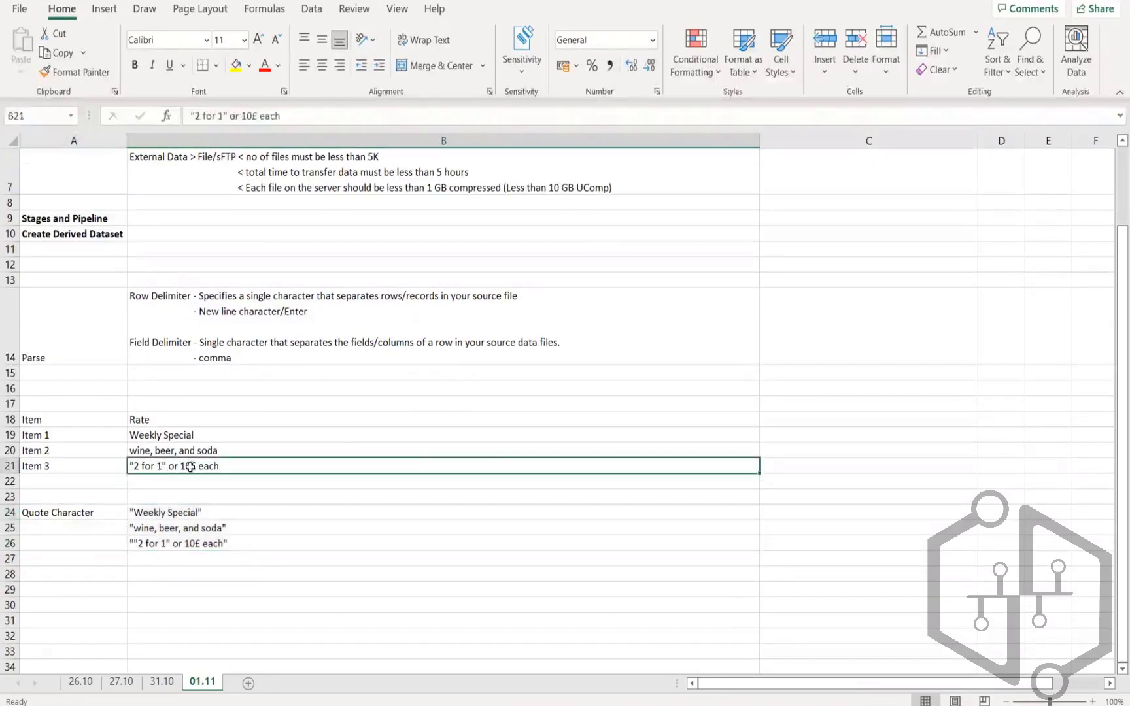
double_click(134, 465)
left_click_drag(132, 466, 221, 468)
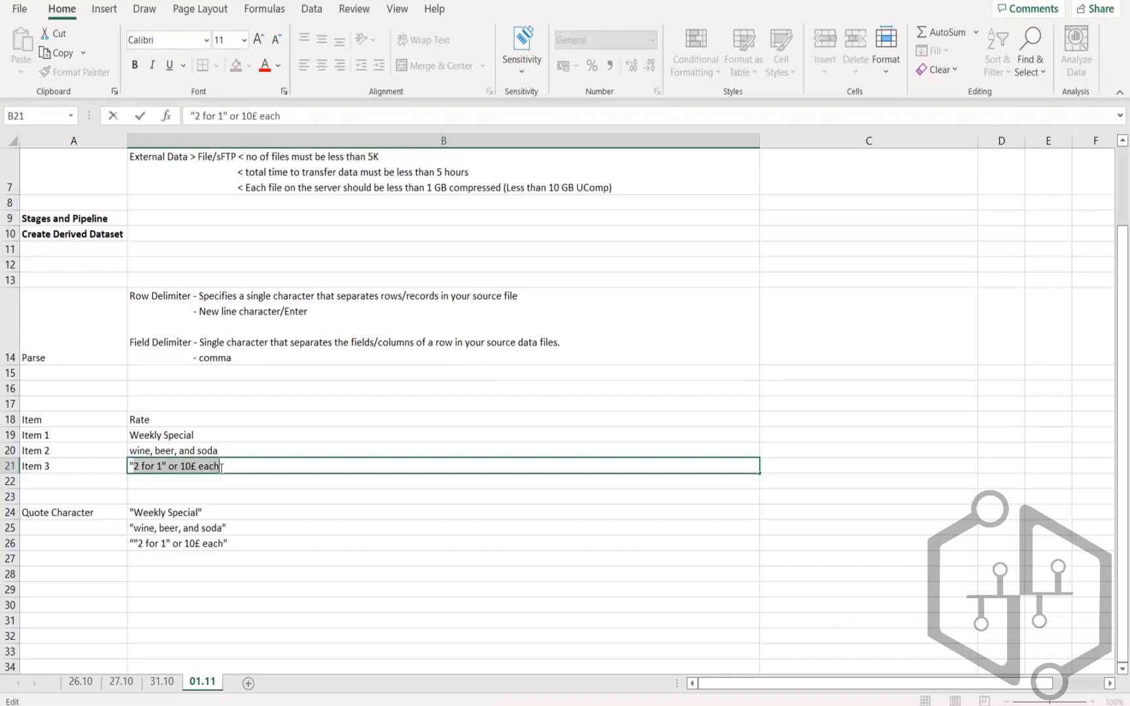
left_click(134, 466)
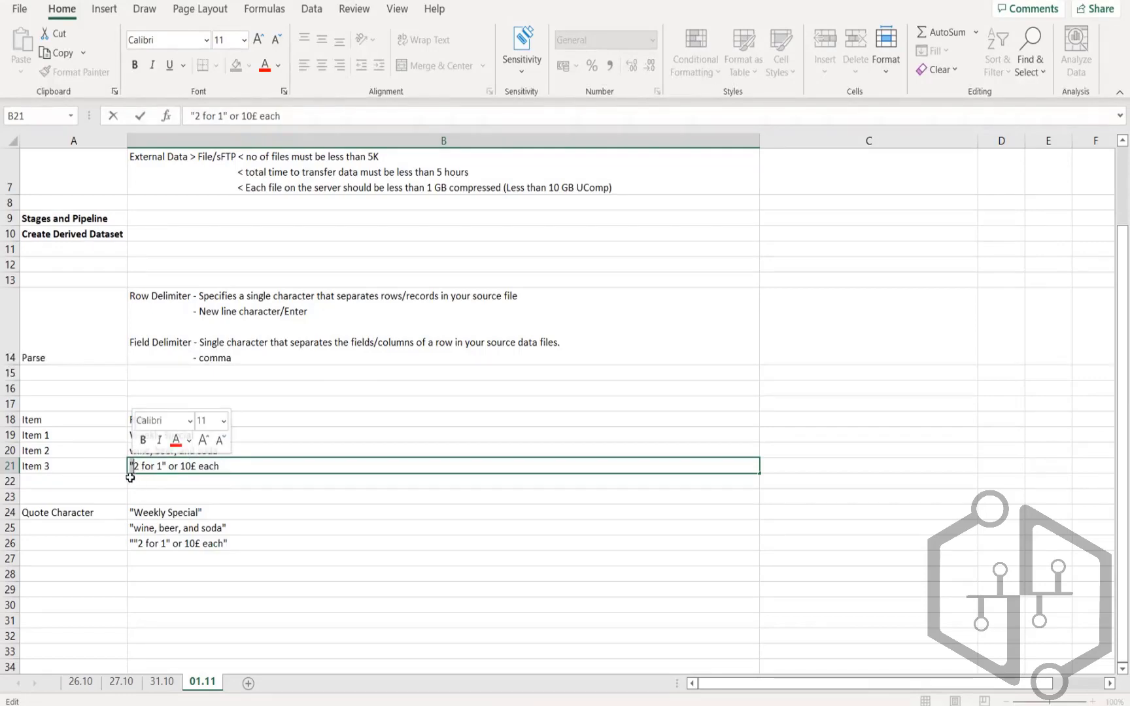
scroll(220, 489, "down", 1)
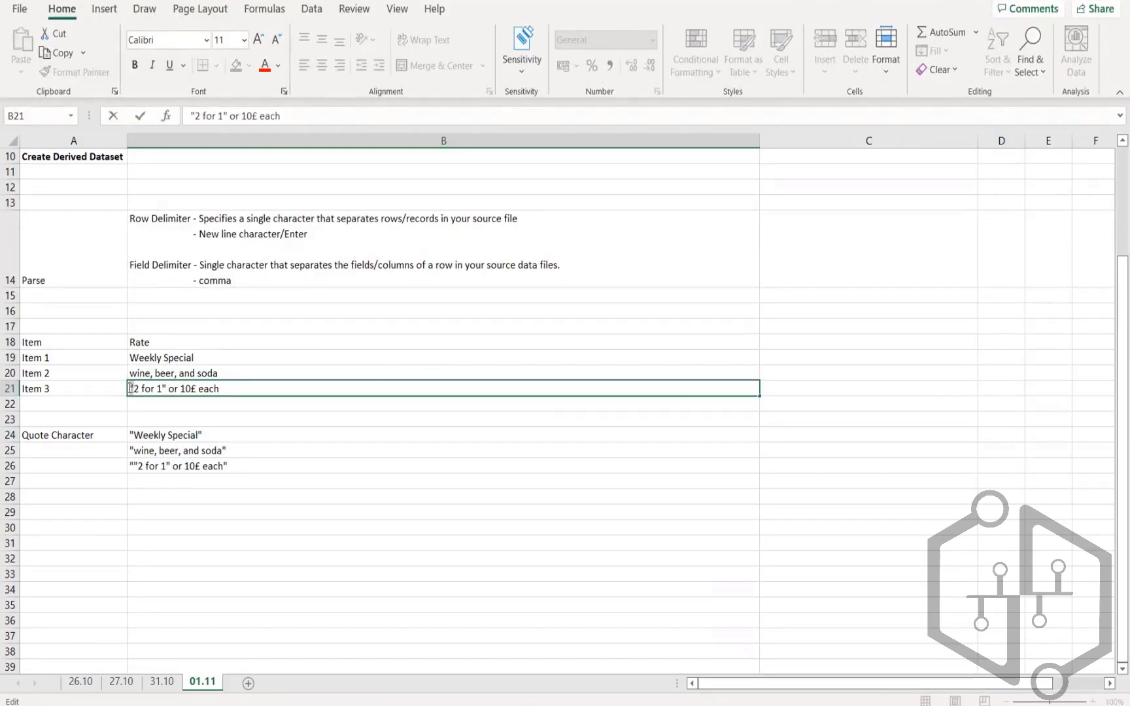
left_click_drag(131, 389, 136, 387)
Insert a forward slash before each inner double quote in cell B26, giving "/"2 for 1/" or 10£ each".
double_click(135, 466)
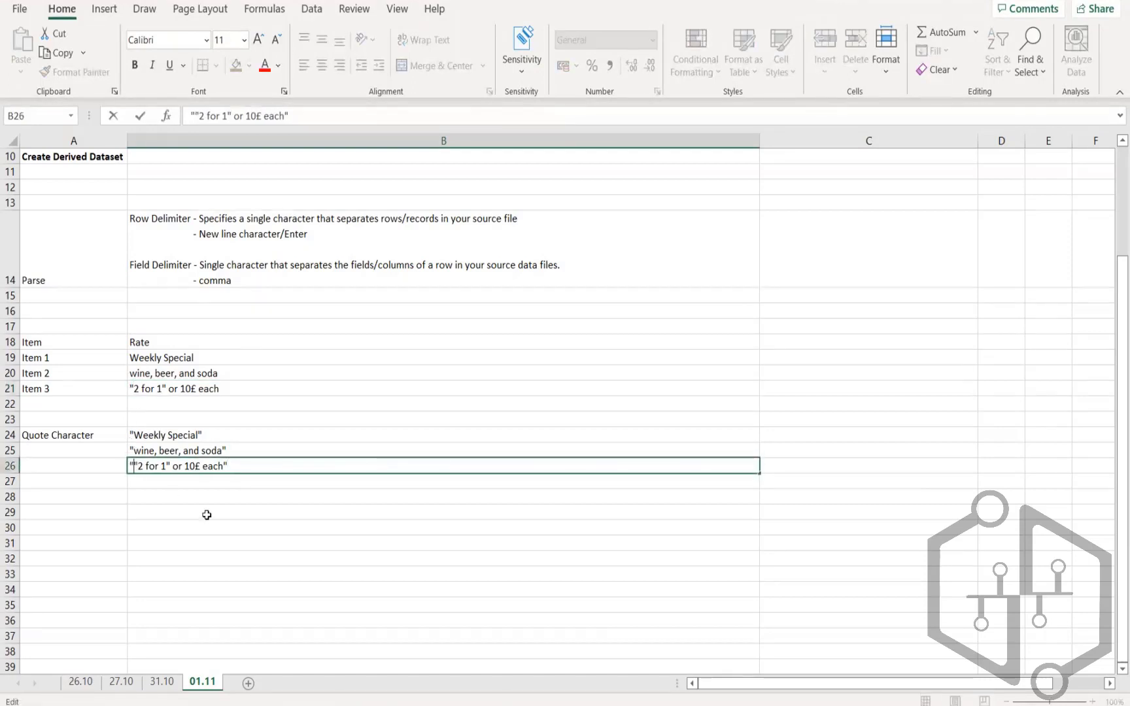
type("/")
key("Return")
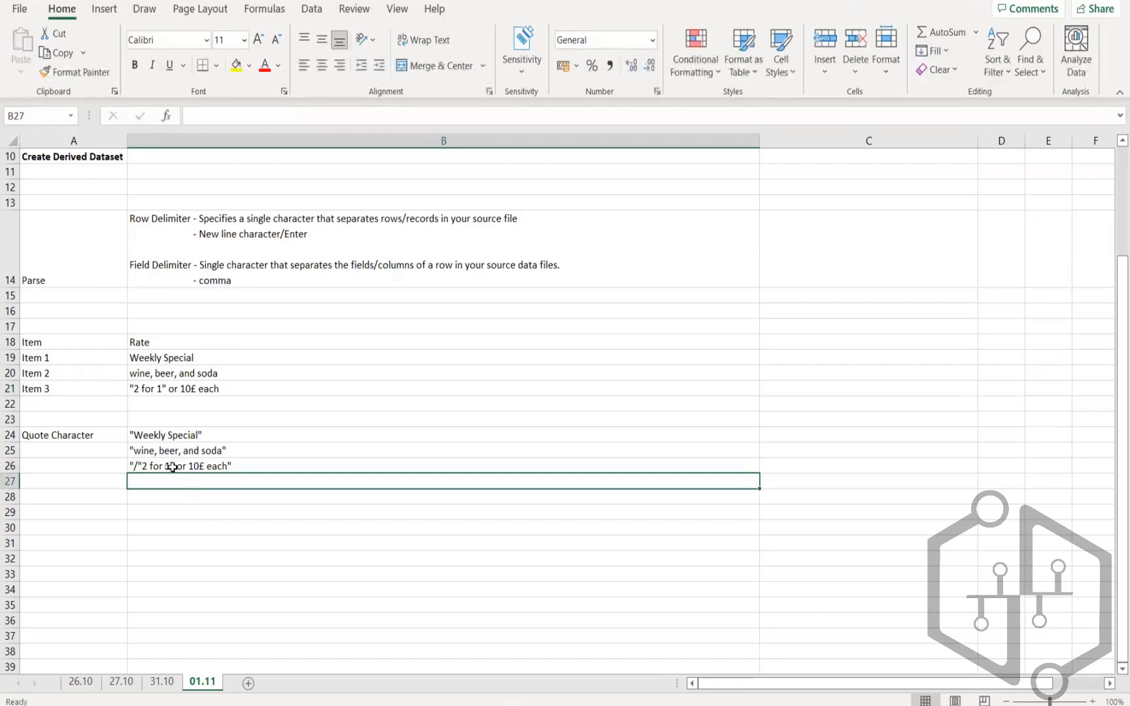
double_click(168, 465)
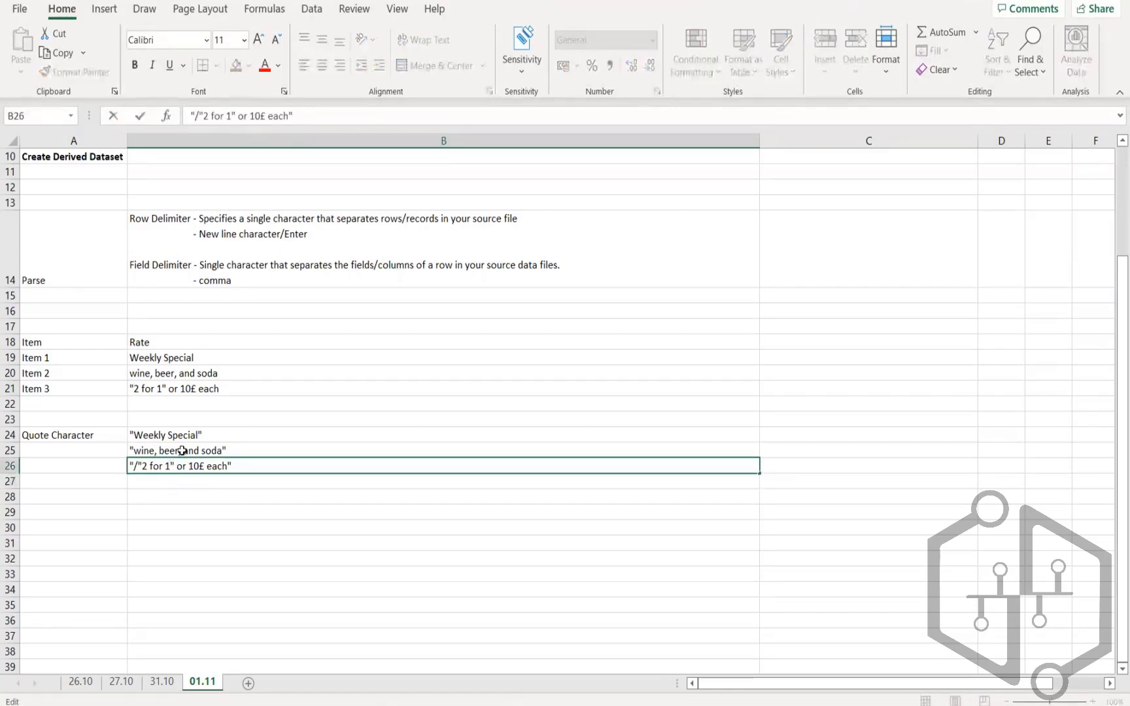
type("/")
key("Return")
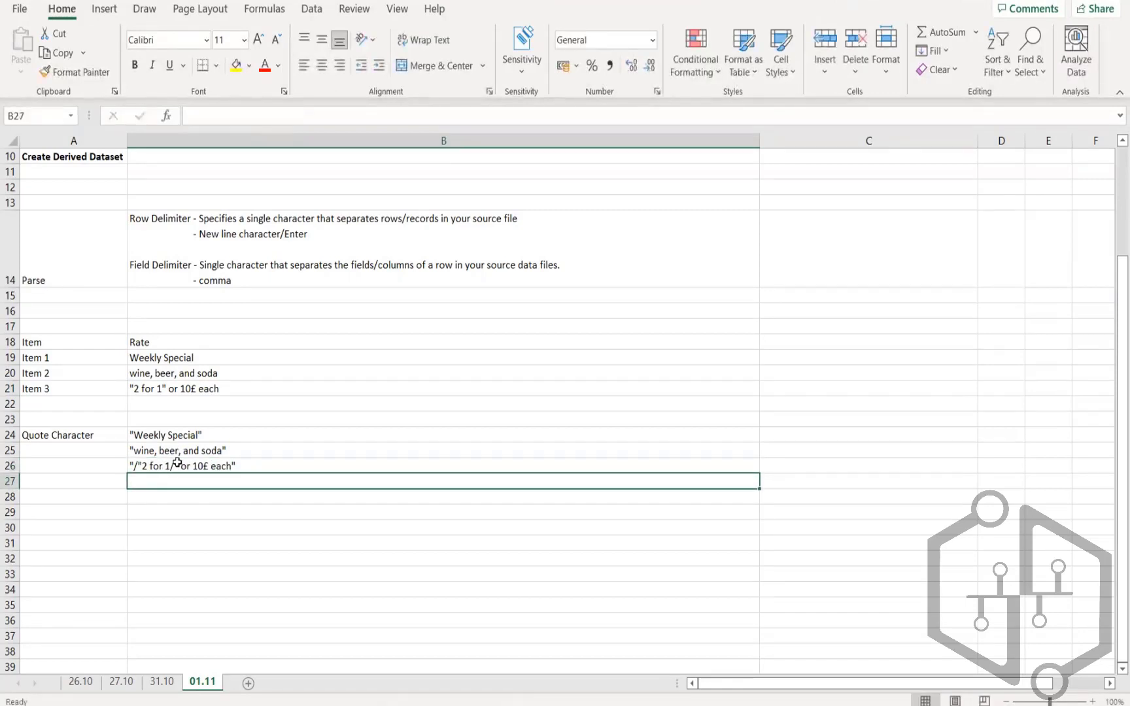
Examine the slash and inner quote mark after the number 1 in cell B26.
left_click(178, 463)
double_click(178, 463)
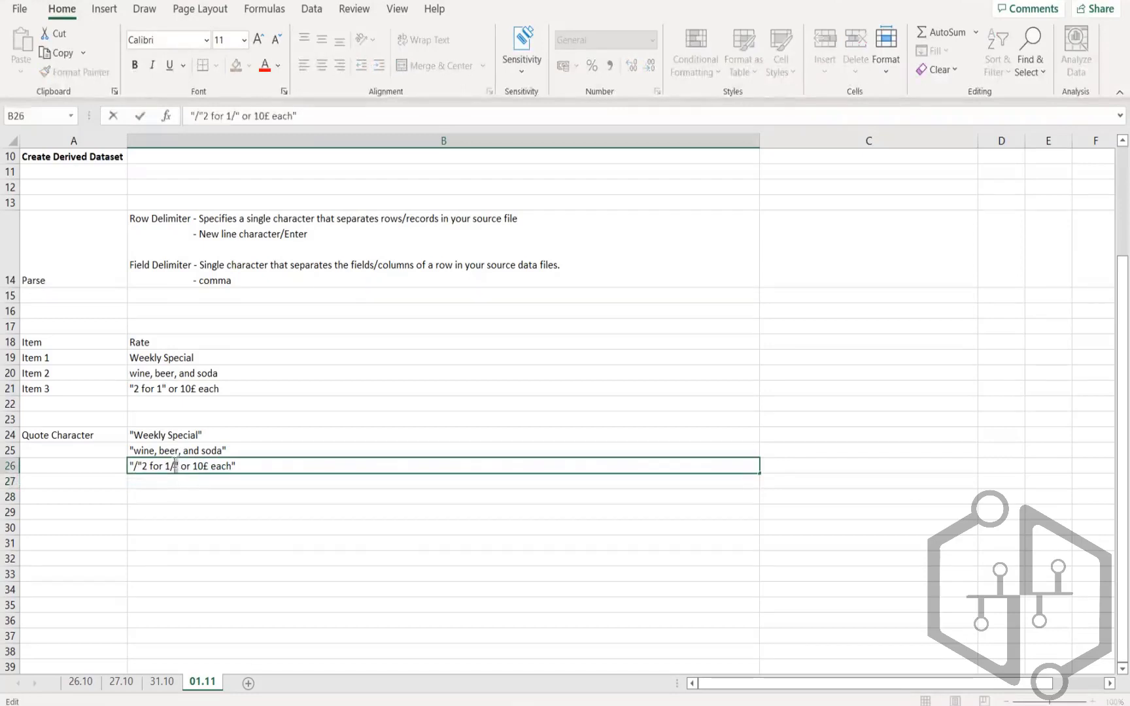
double_click(178, 465)
double_click(172, 465)
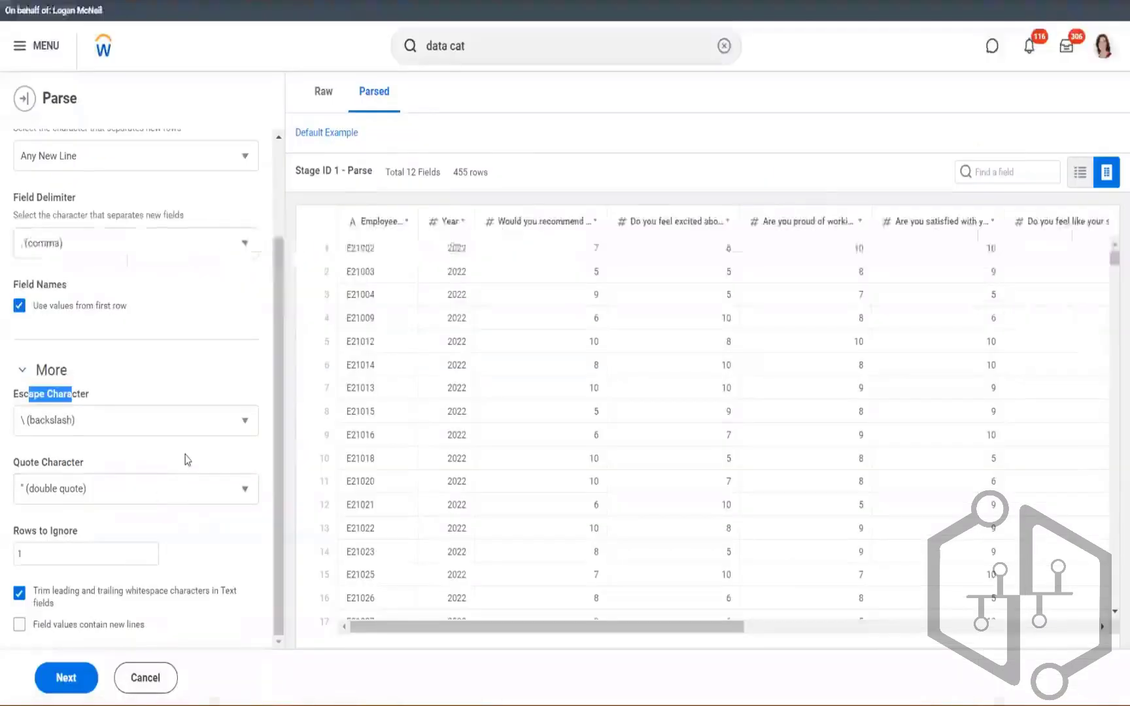
In Excel, add a new paragraph to cell B14 after a blank line: "Escape Character - Specifies a single character used to escape the quote character.".
key("alt+Tab")
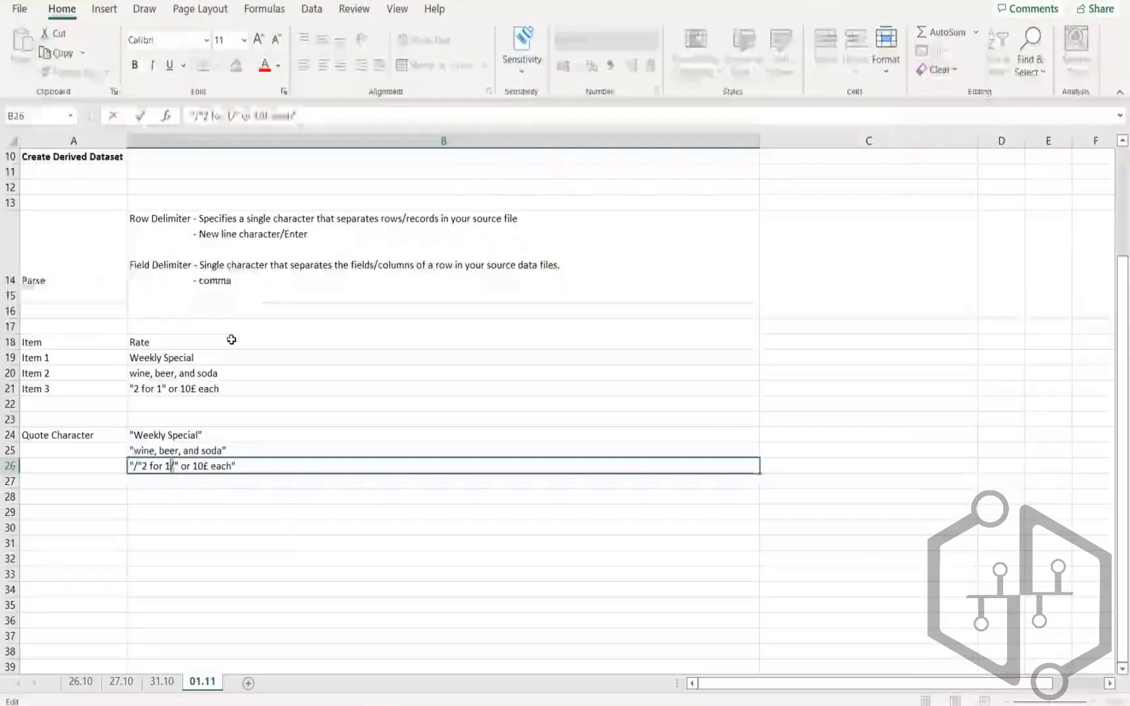
left_click(232, 340)
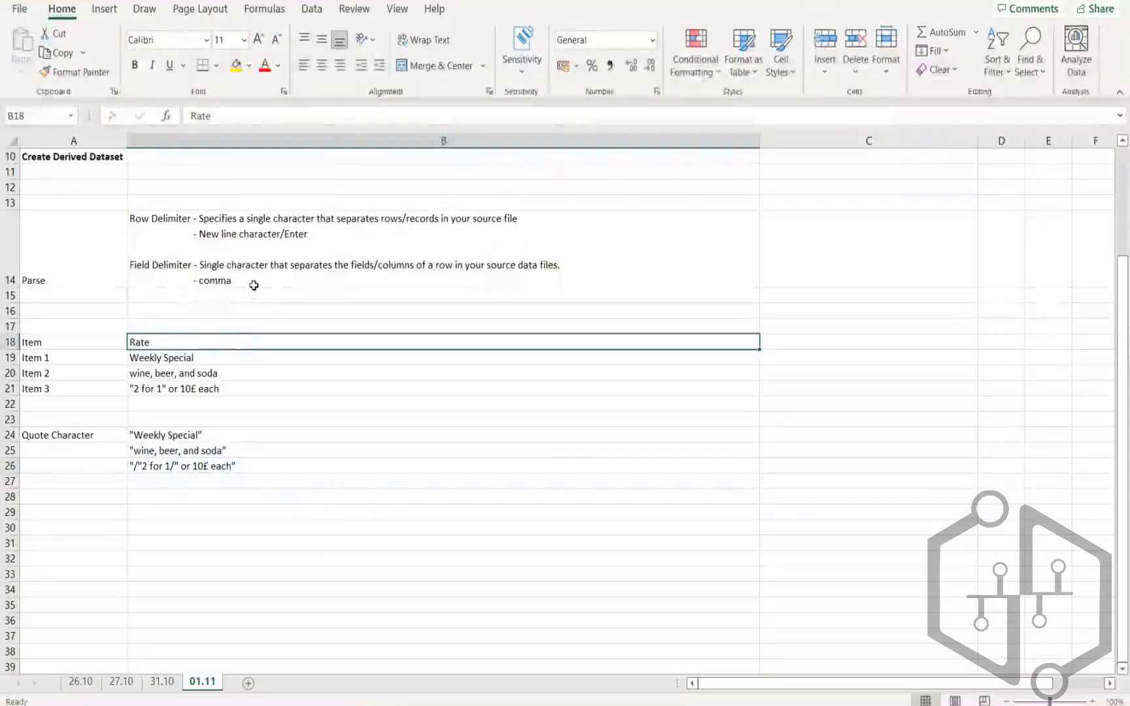
left_click(253, 280)
key("alt+Return")
key("alt+Return")
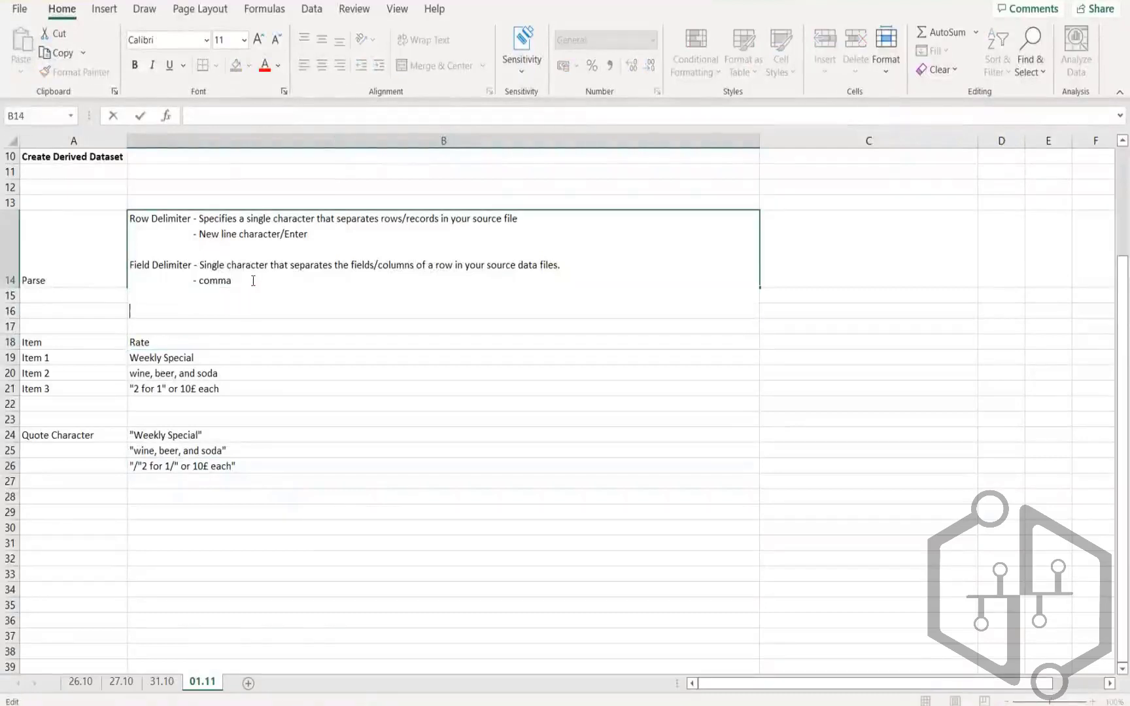
type("Escatpe")
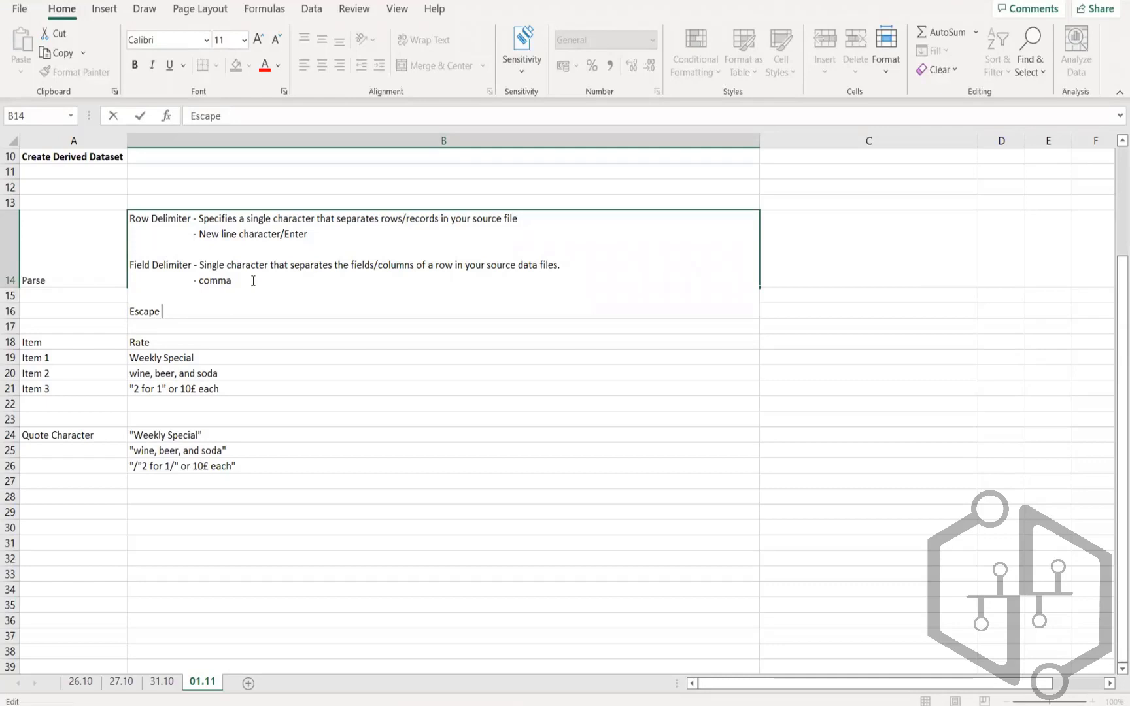
type(" Character - Speci")
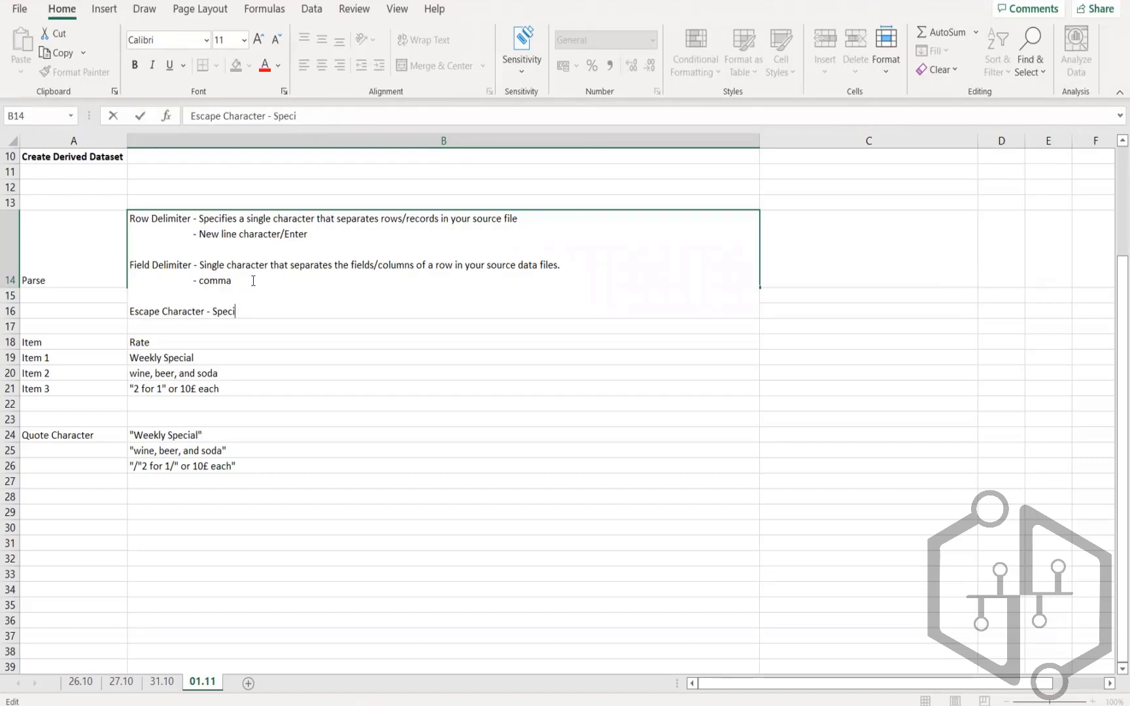
type("ifies a single characte")
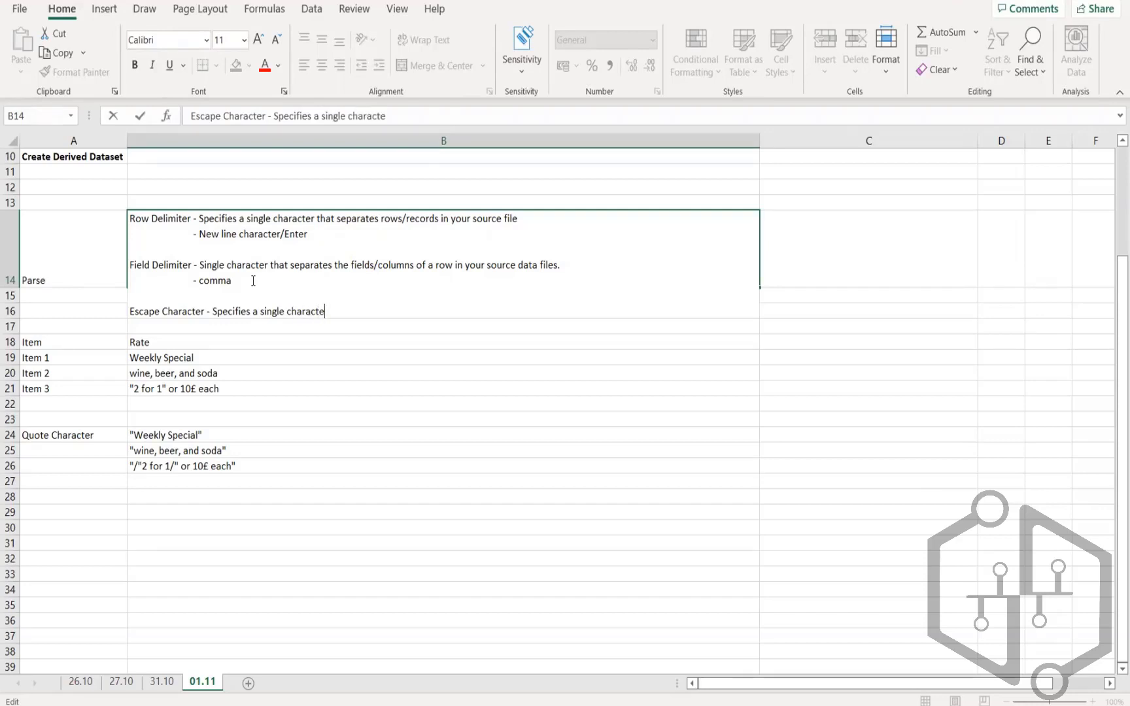
type("r used to escape the qu")
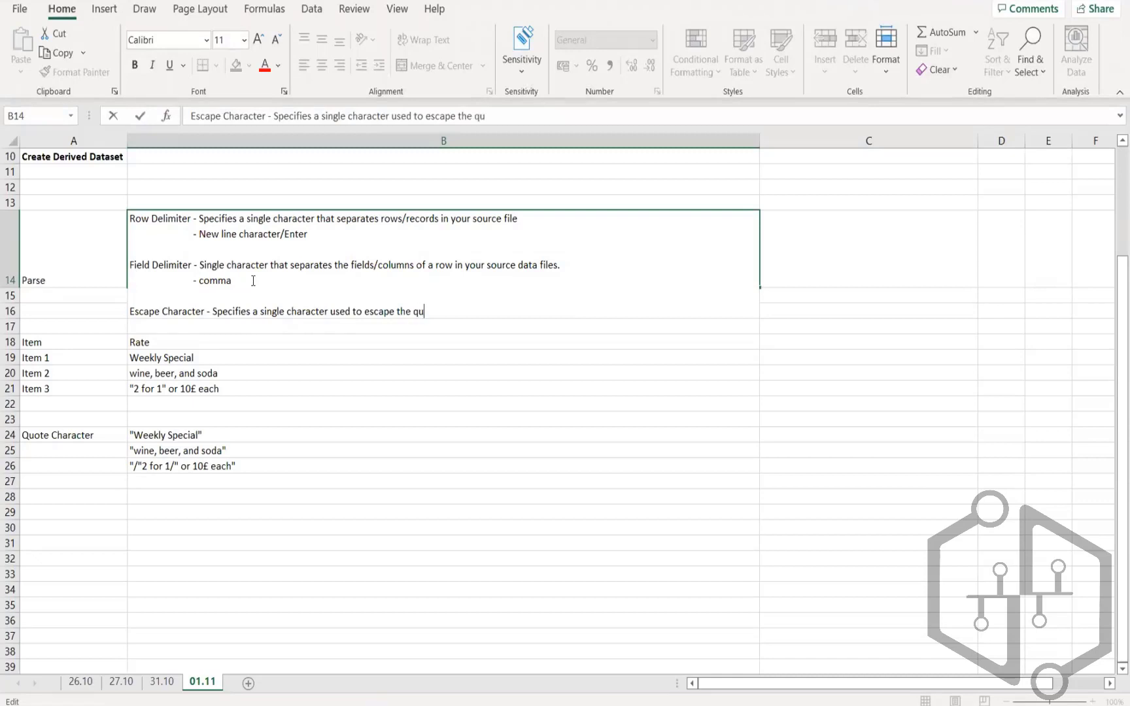
type("ote character")
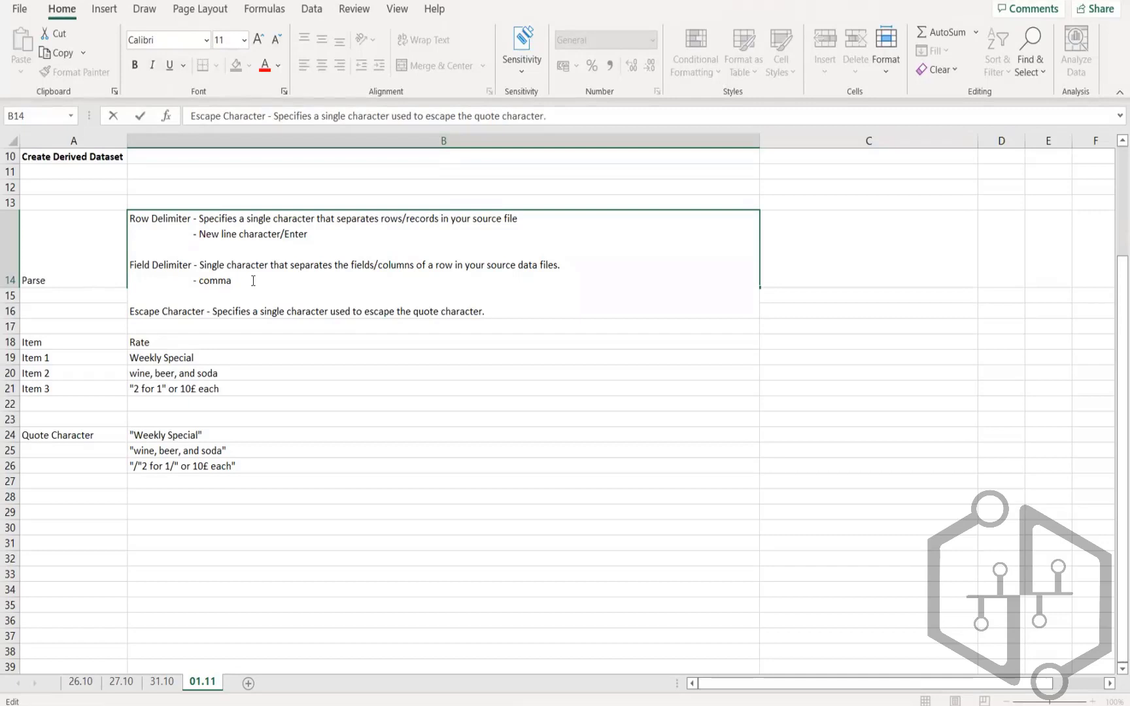
Append to B14: "If your data contains quote character as data, those characters must be escaped and the entire field value must be enclosed with the quote character.".
type(". If your data")
type(" contact")
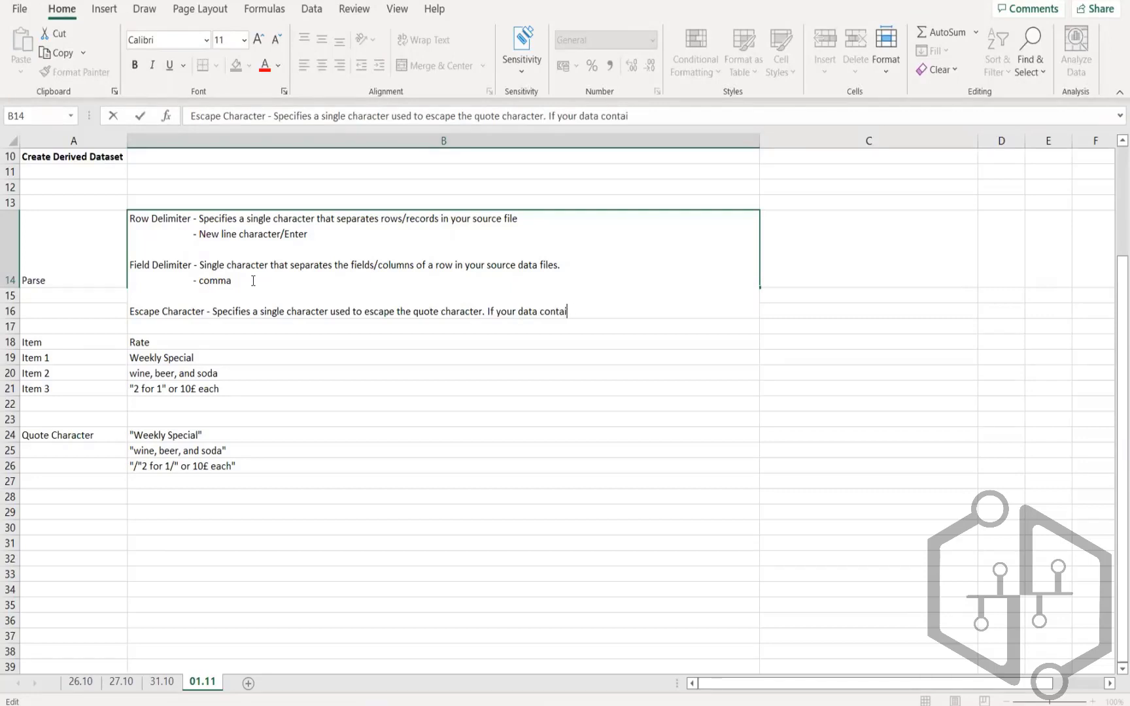
type("ns quote chara")
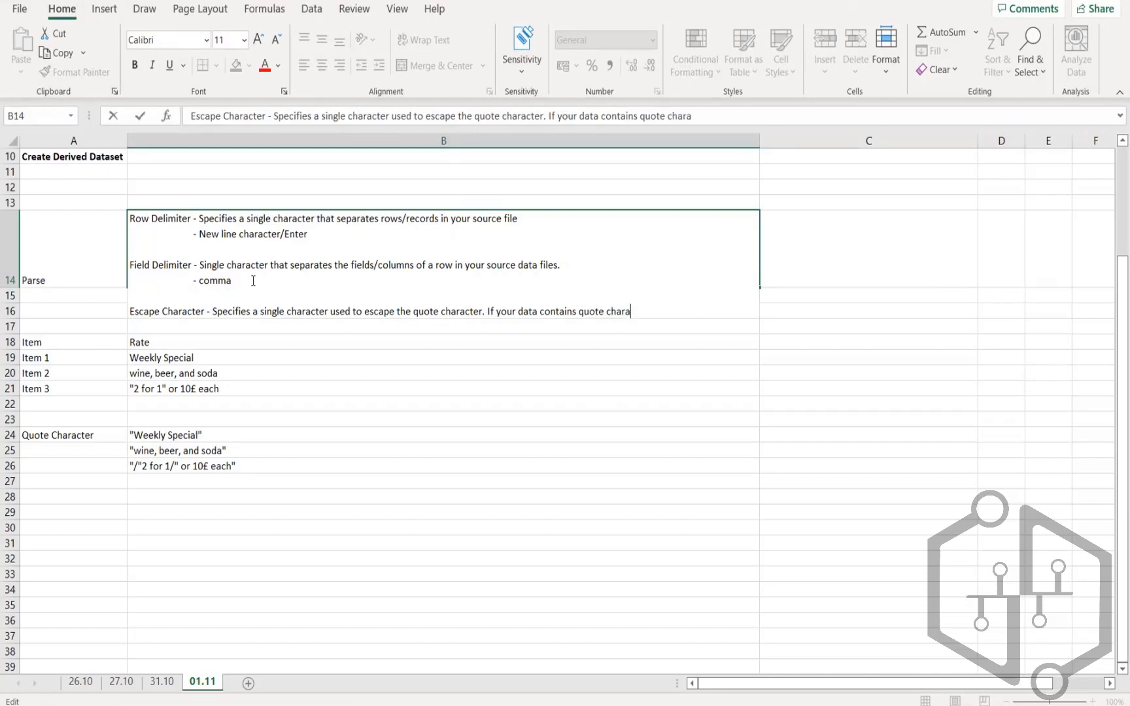
type("cter as dat")
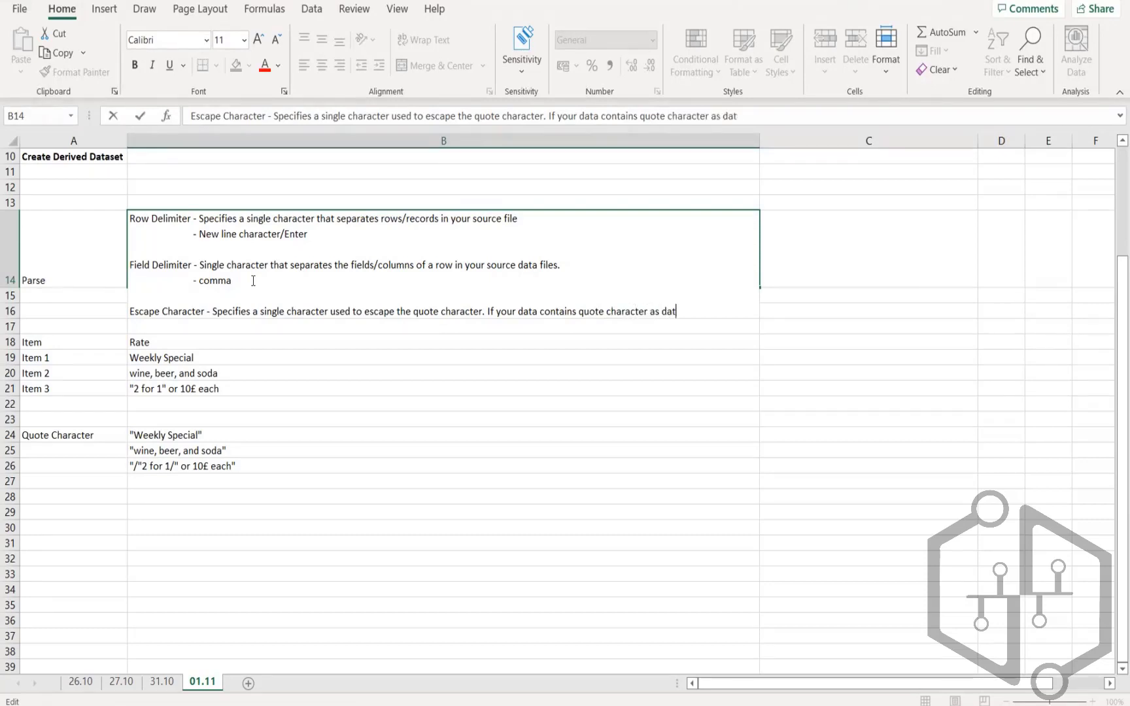
type("a, those char")
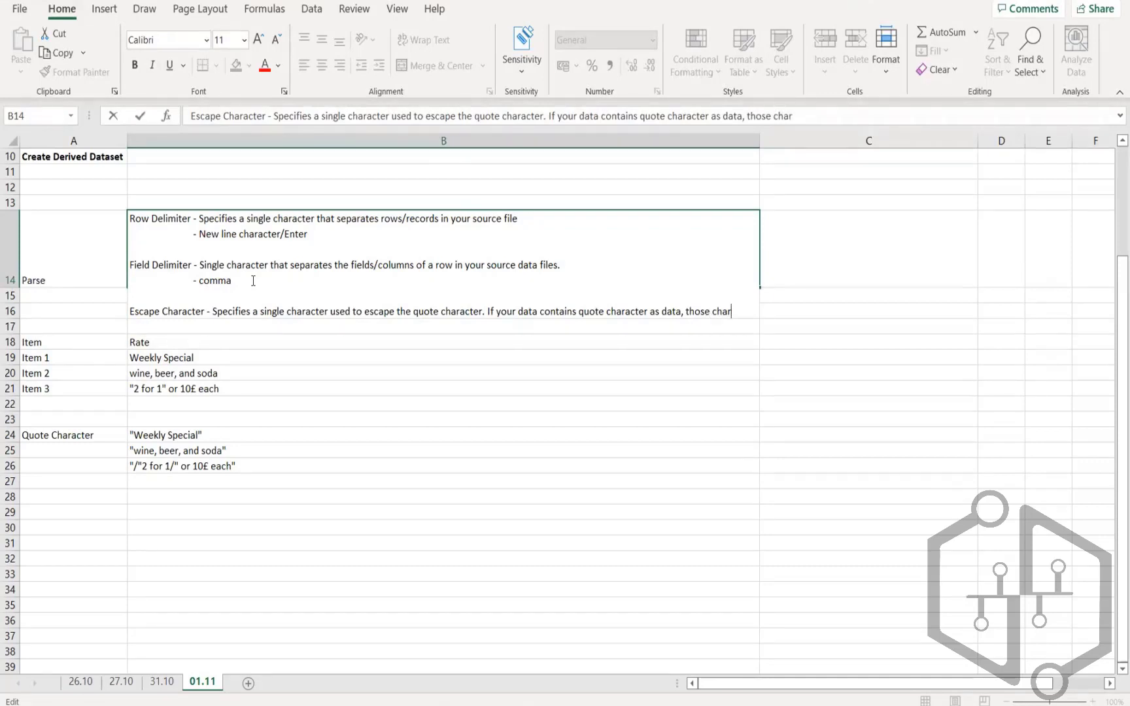
type("acters must be e")
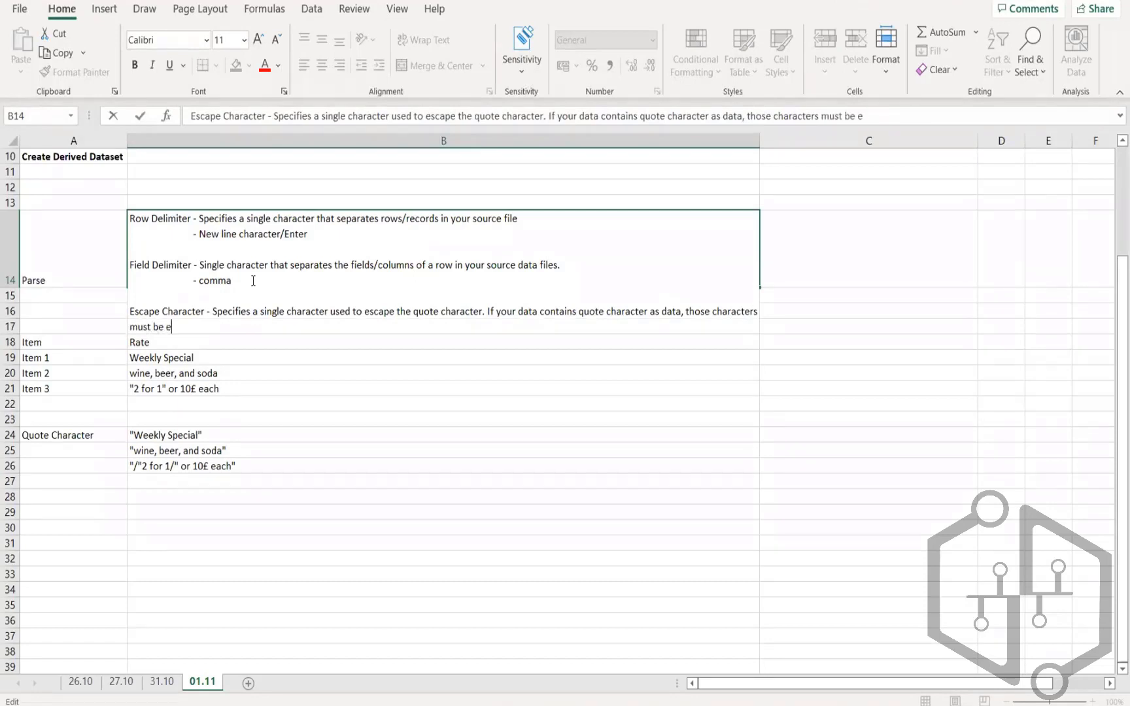
type("scaped and the entir")
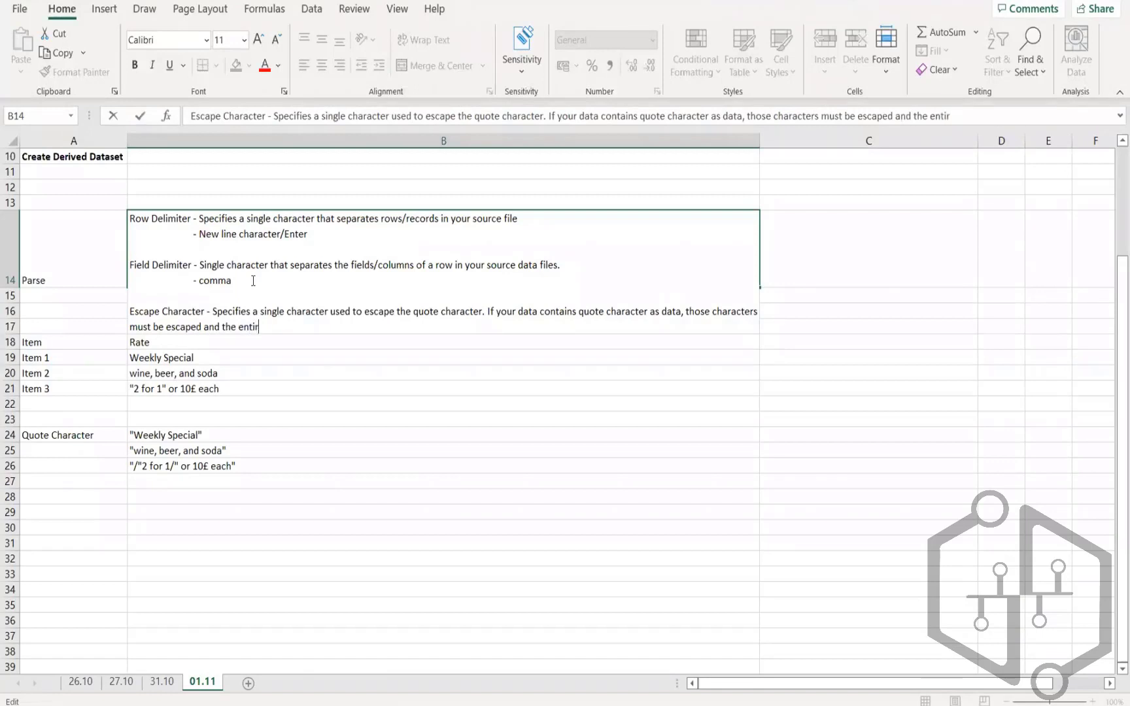
type("e field value")
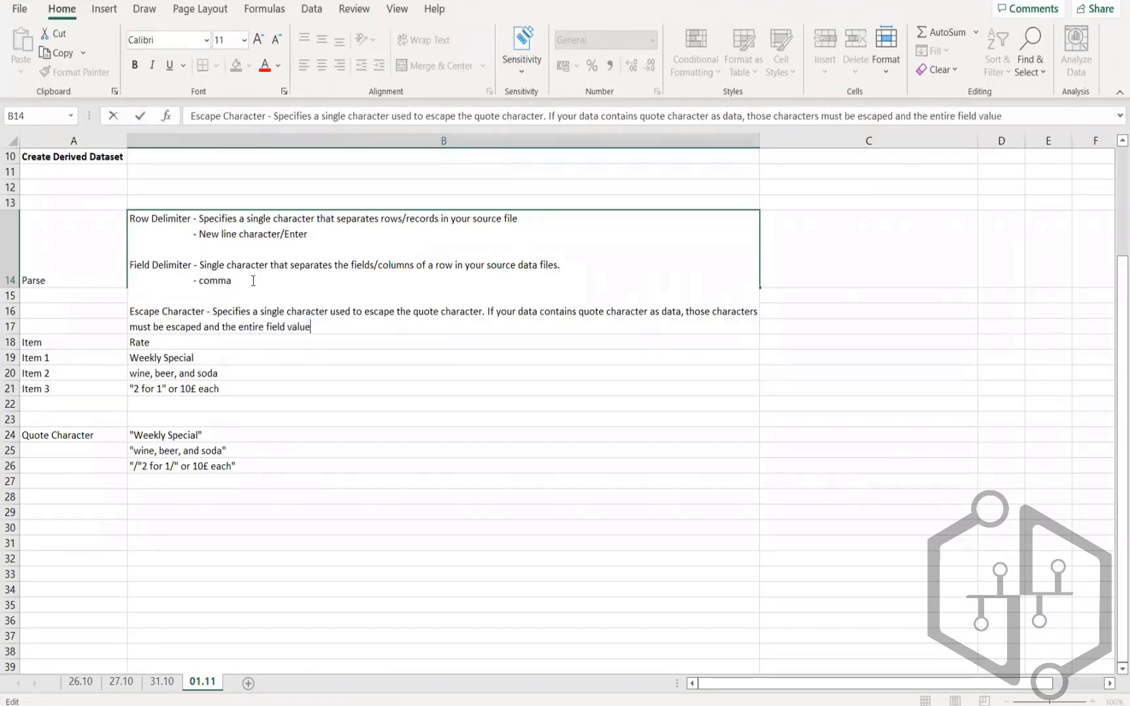
type(" must be enclosed with the qui")
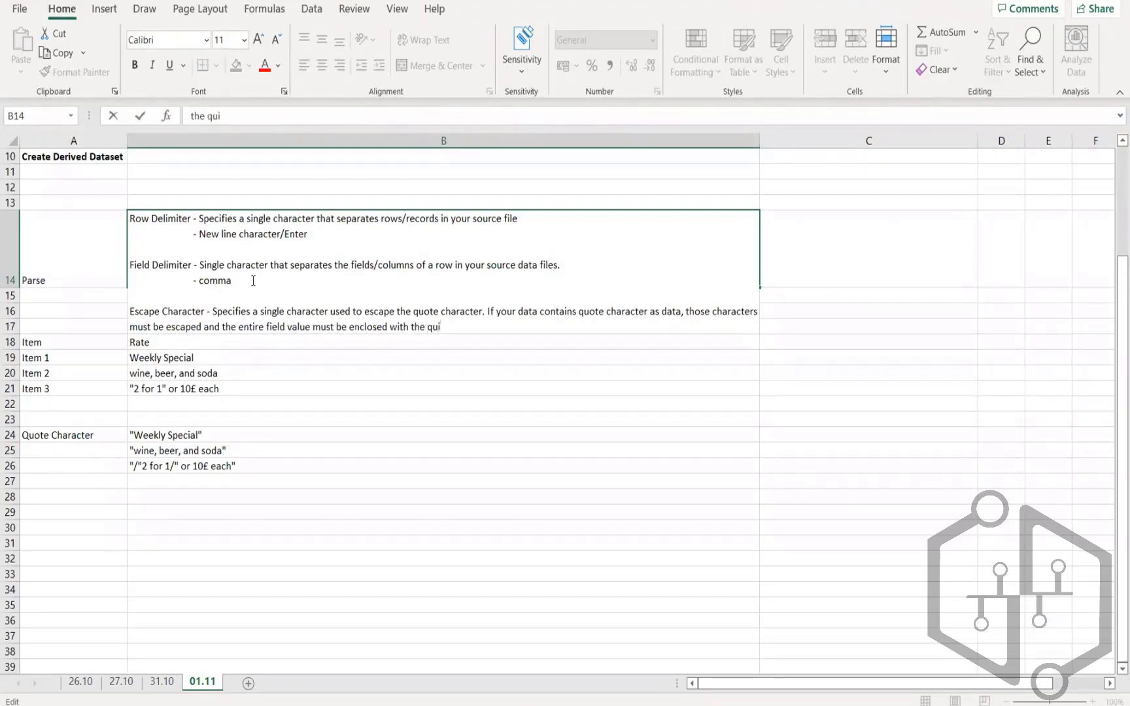
type("ote character.")
key("Return")
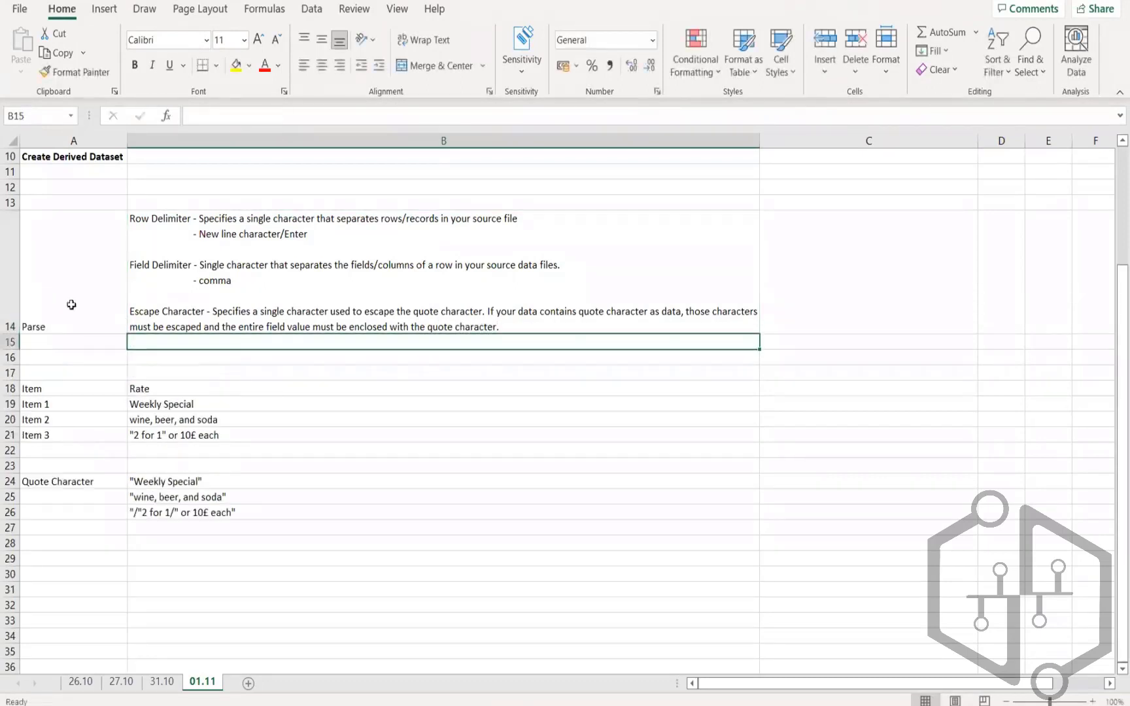
Examine the enclosing quotes and slash-escaped inner quotes in cell B26 against the Escape Character description in B14.
double_click(139, 513)
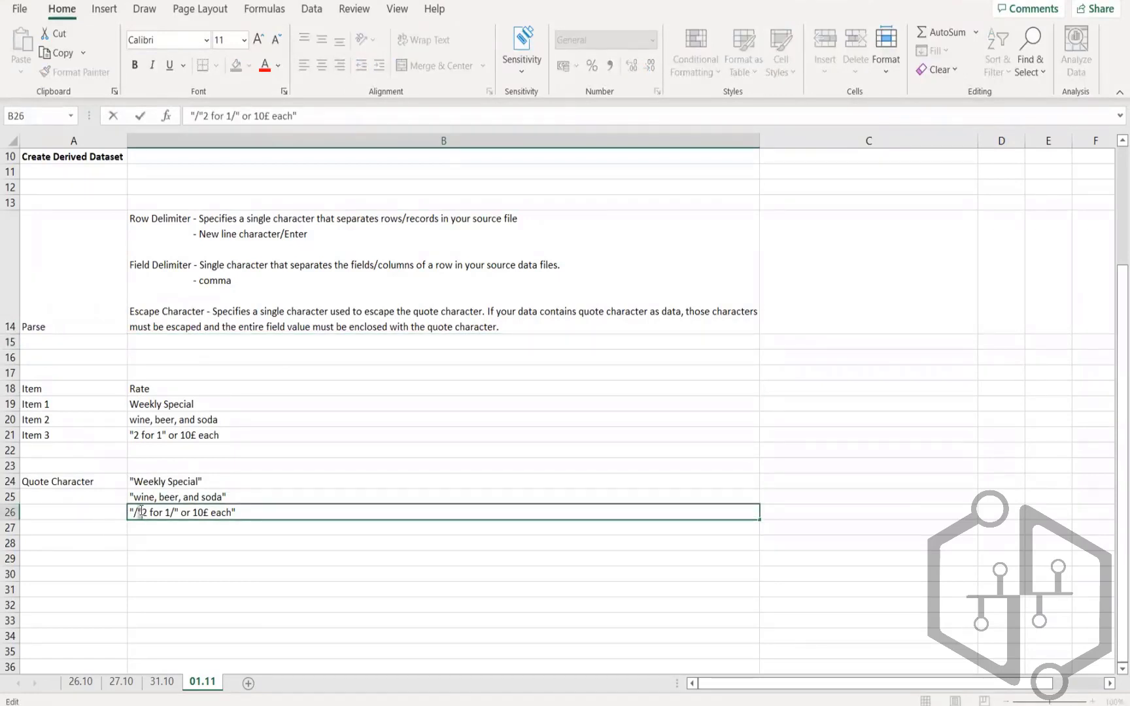
left_click_drag(141, 511, 137, 514)
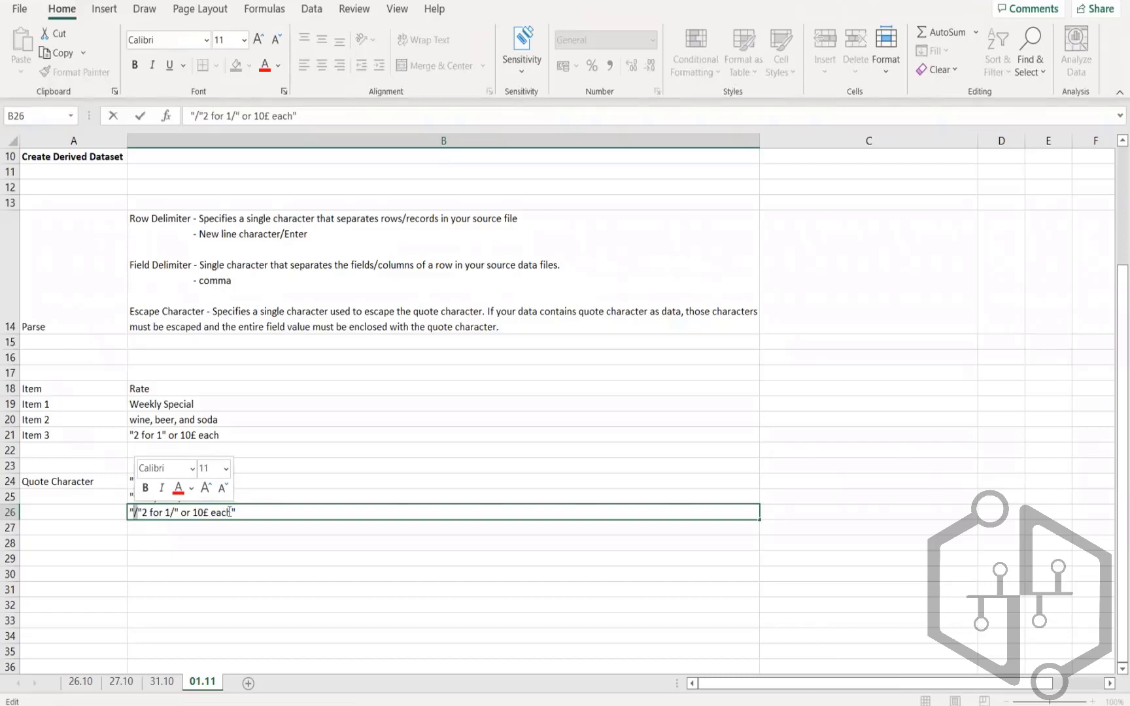
left_click_drag(238, 512, 129, 512)
left_click(135, 512)
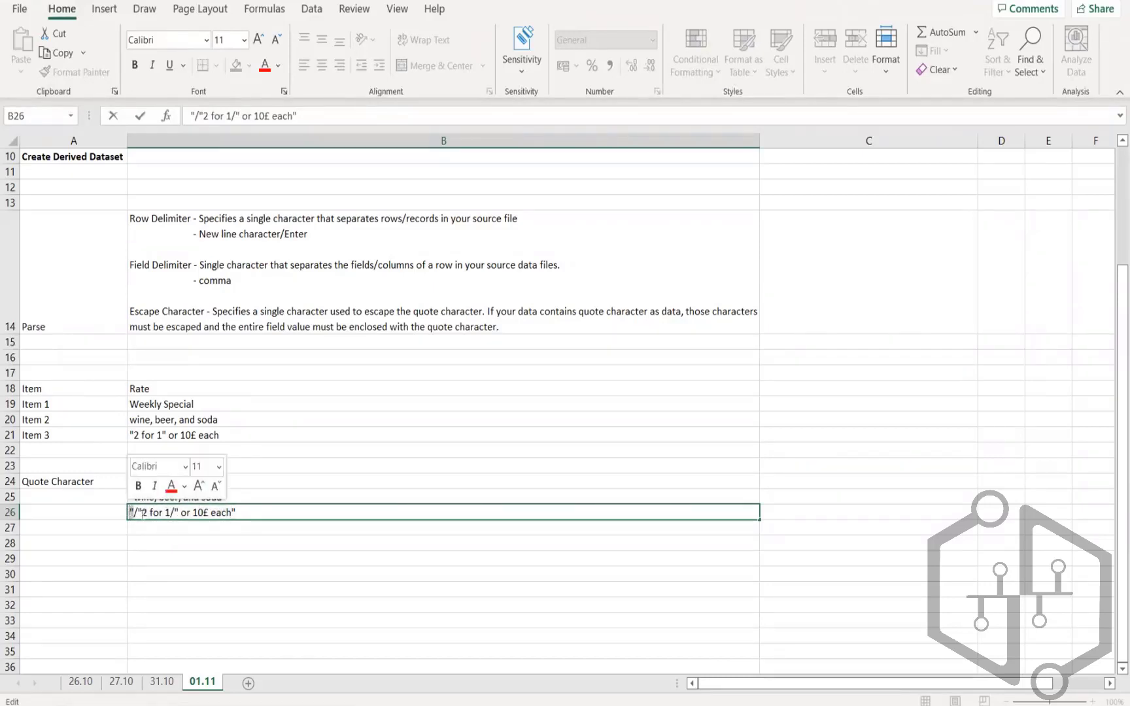
left_click(503, 320)
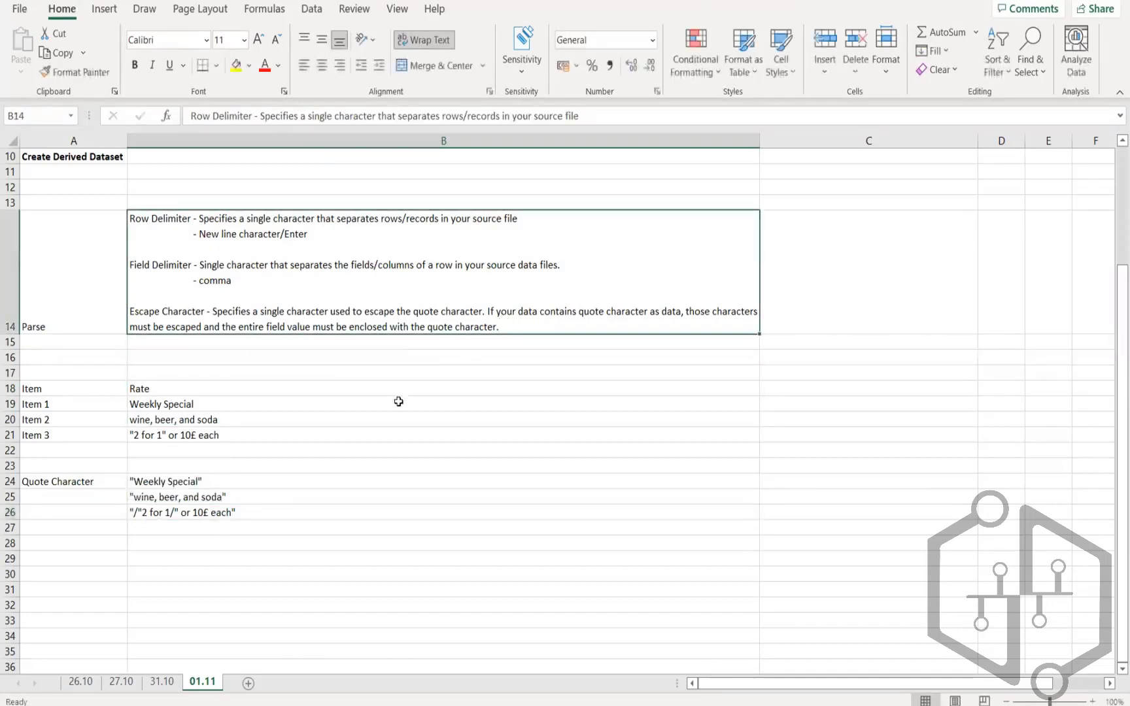
double_click(246, 513)
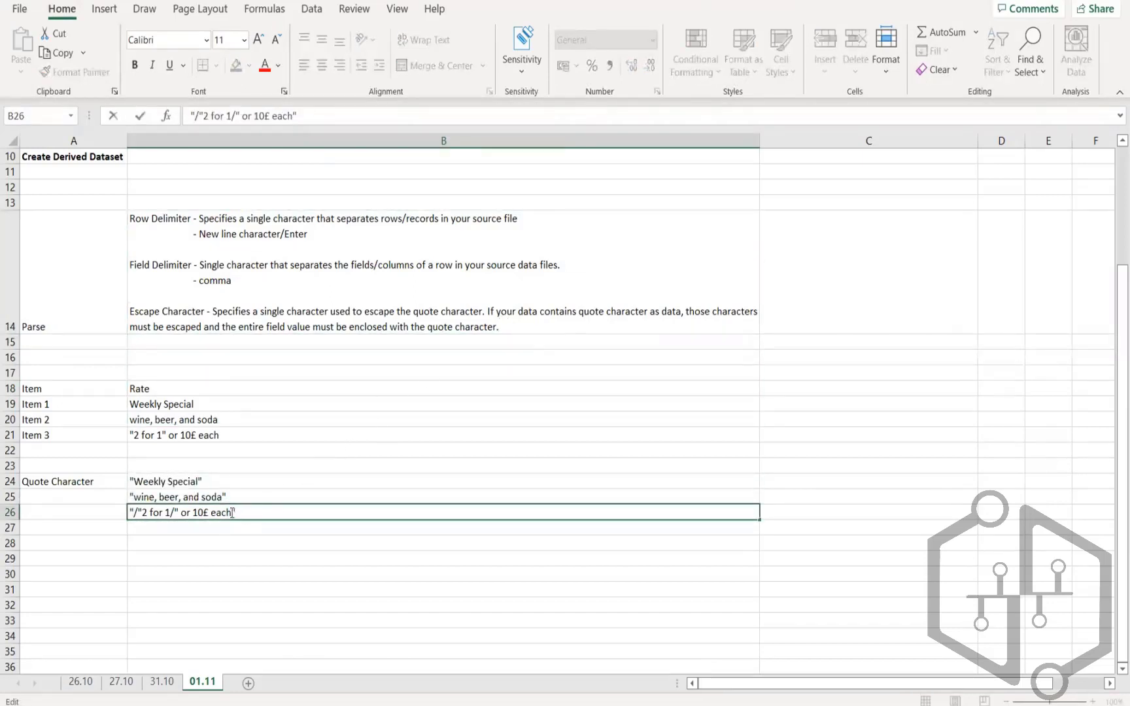
left_click_drag(237, 513, 230, 512)
mouse_move(133, 513)
left_mouse_down()
mouse_move(180, 513)
mouse_move(142, 513)
left_mouse_up()
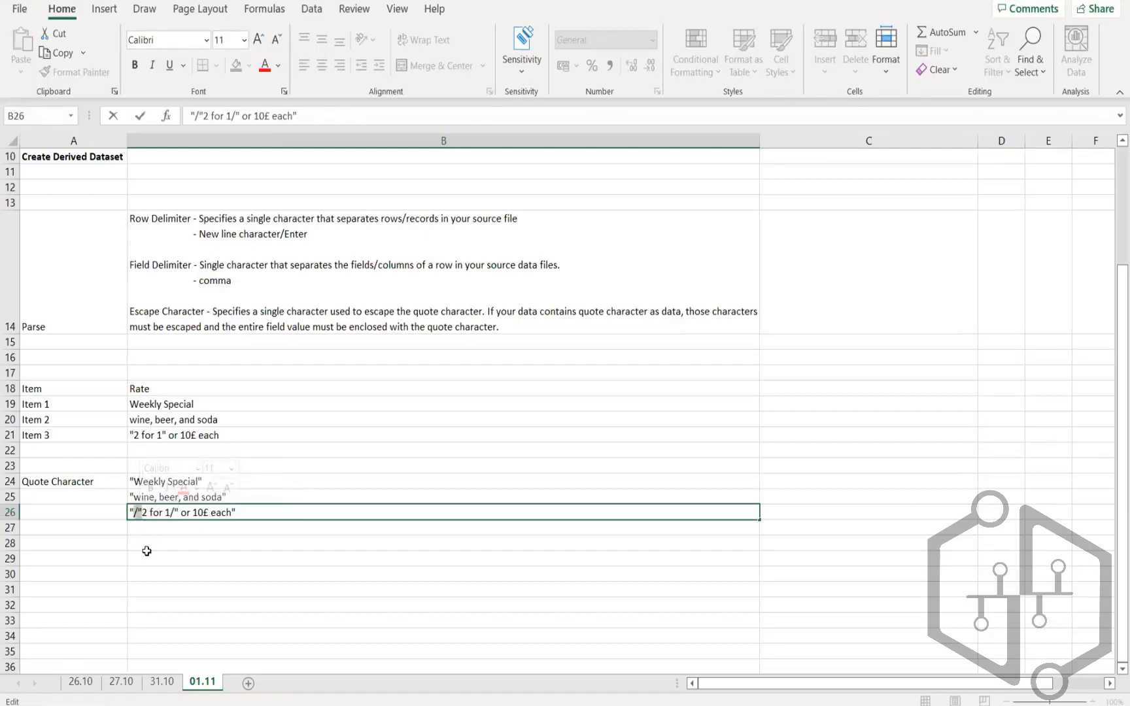
left_click(239, 580)
scroll(252, 563, "down", 2)
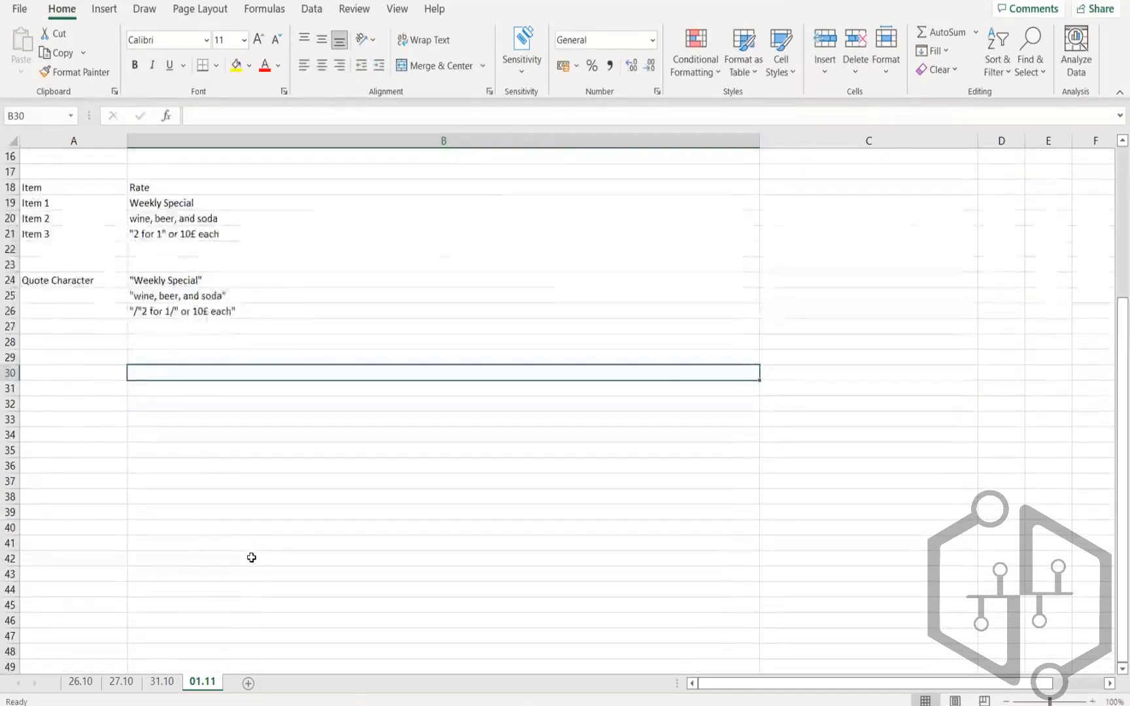
Switch to Workday and review the Escape Character choices and the additional settings of the Parse stage.
key("alt+Tab")
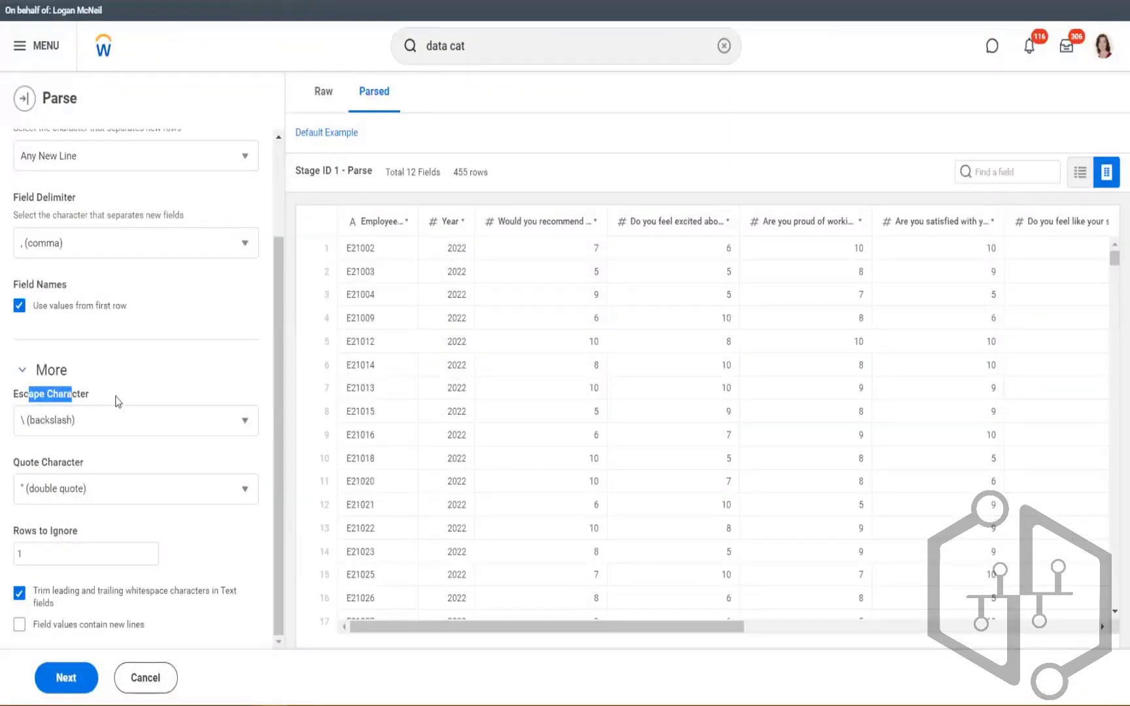
left_click(240, 425)
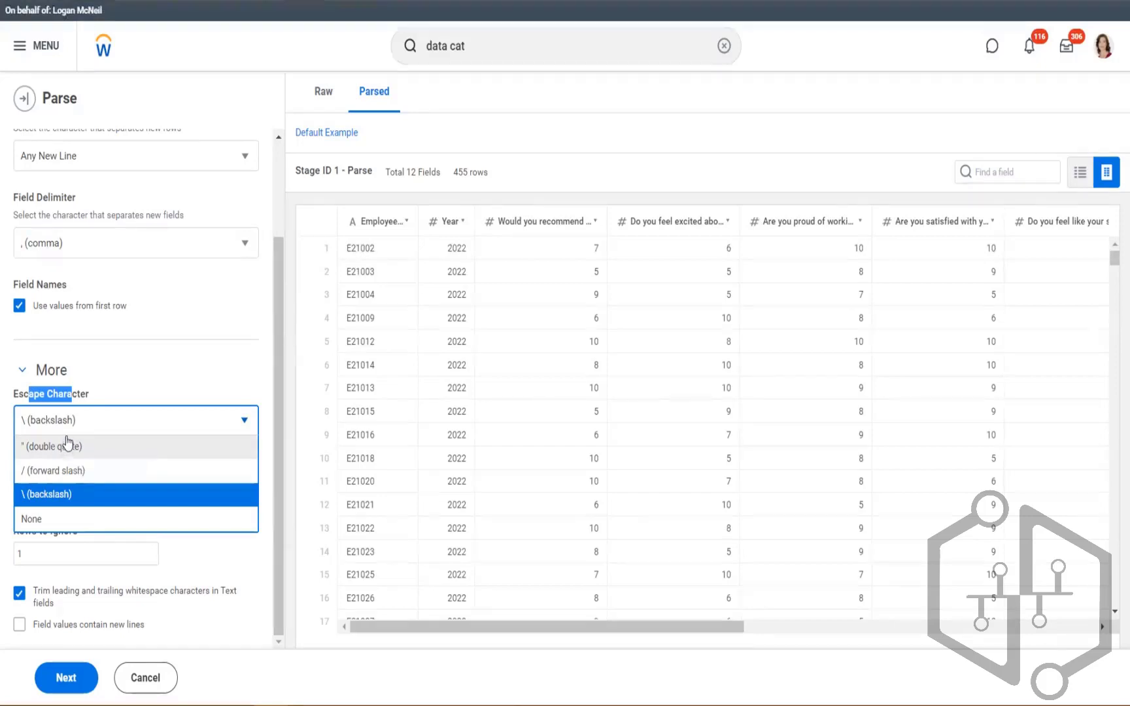
left_click(153, 385)
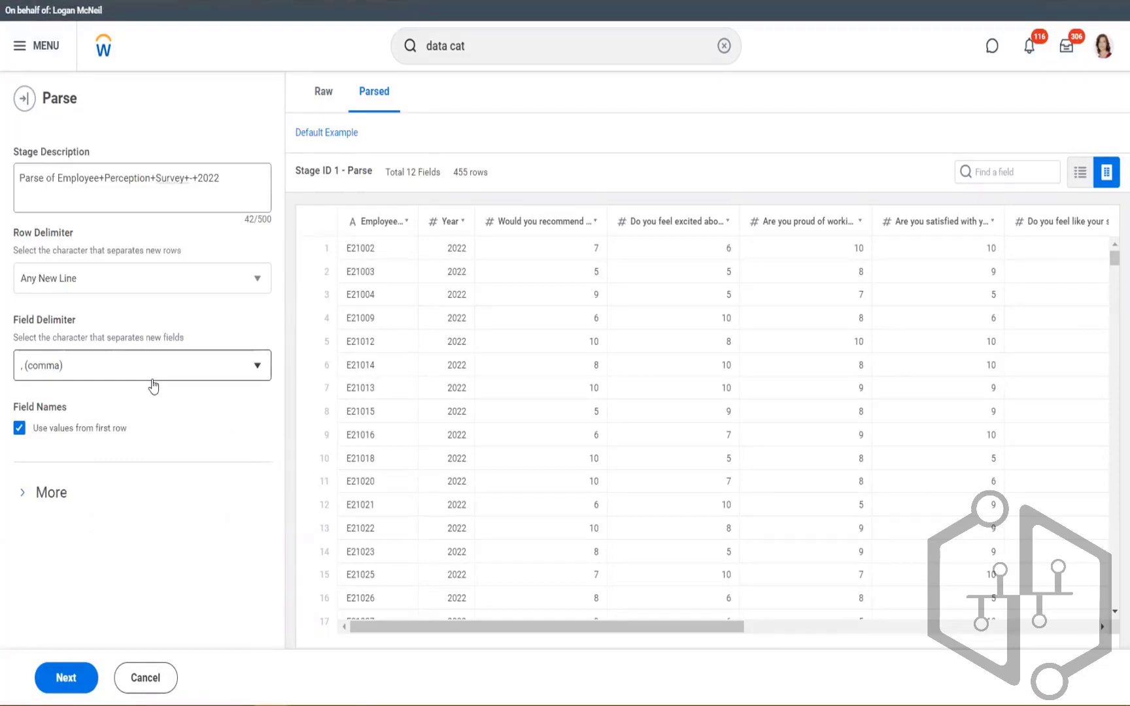
left_click(26, 492)
scroll(134, 471, "down", 2)
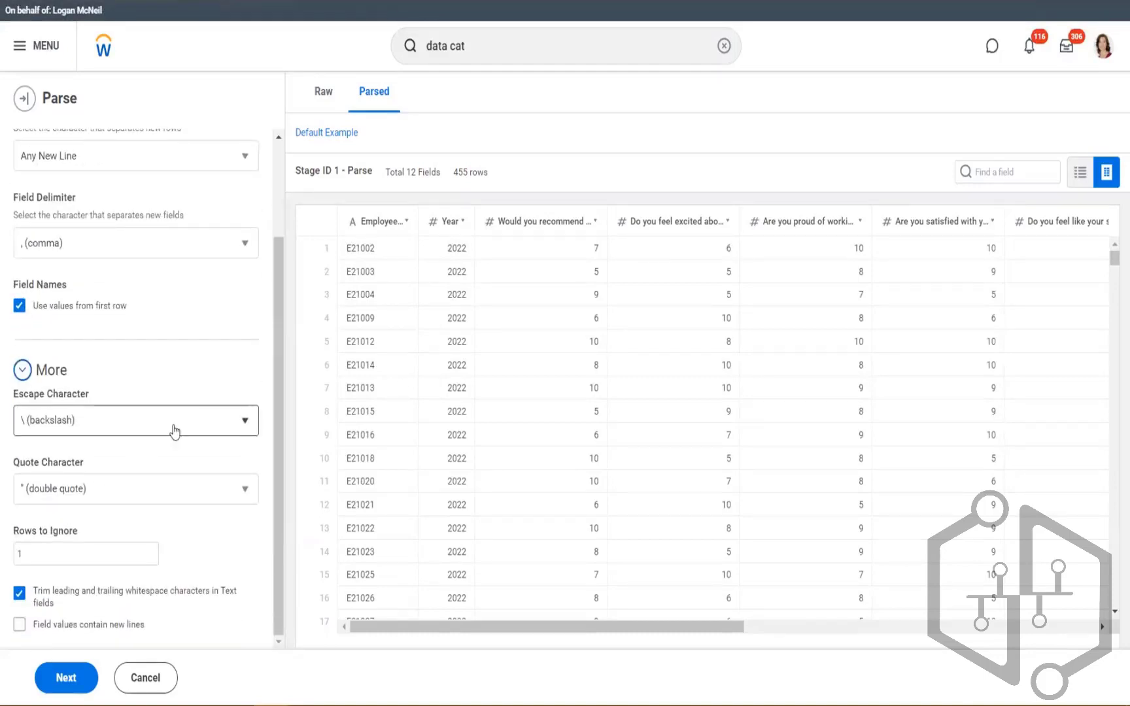
scroll(176, 430, "up", 2)
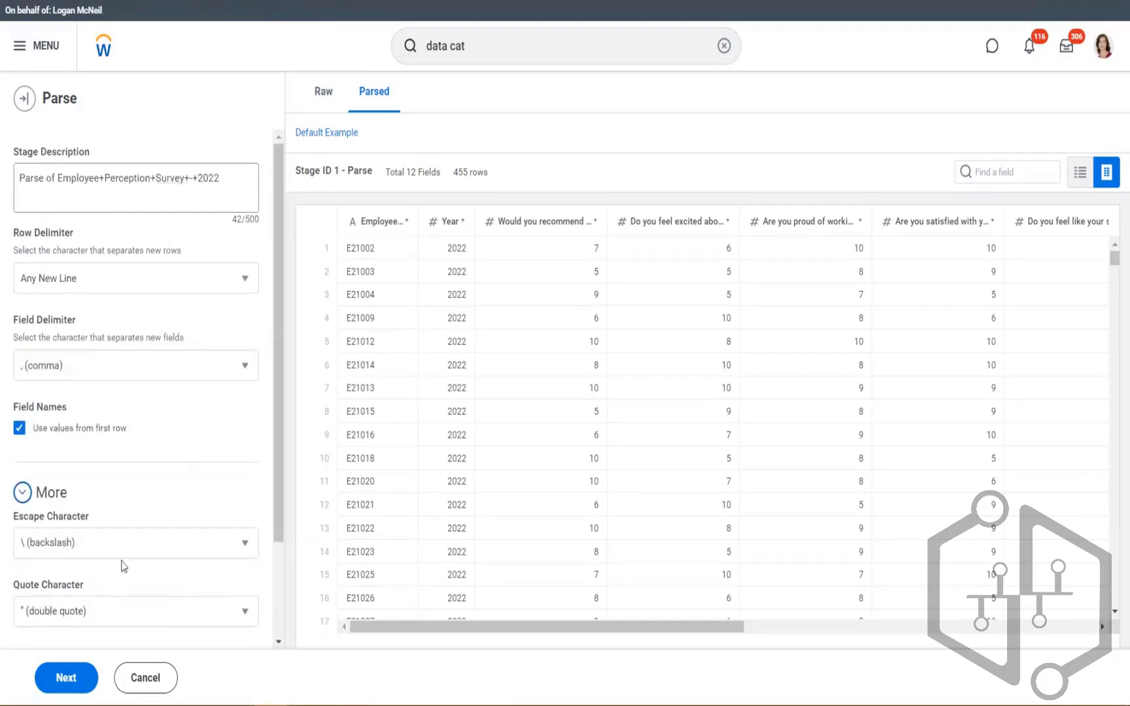
Accept the Parse stage settings and name the dataset "ZF_Training - Employee Survey Details 1".
left_click(60, 683)
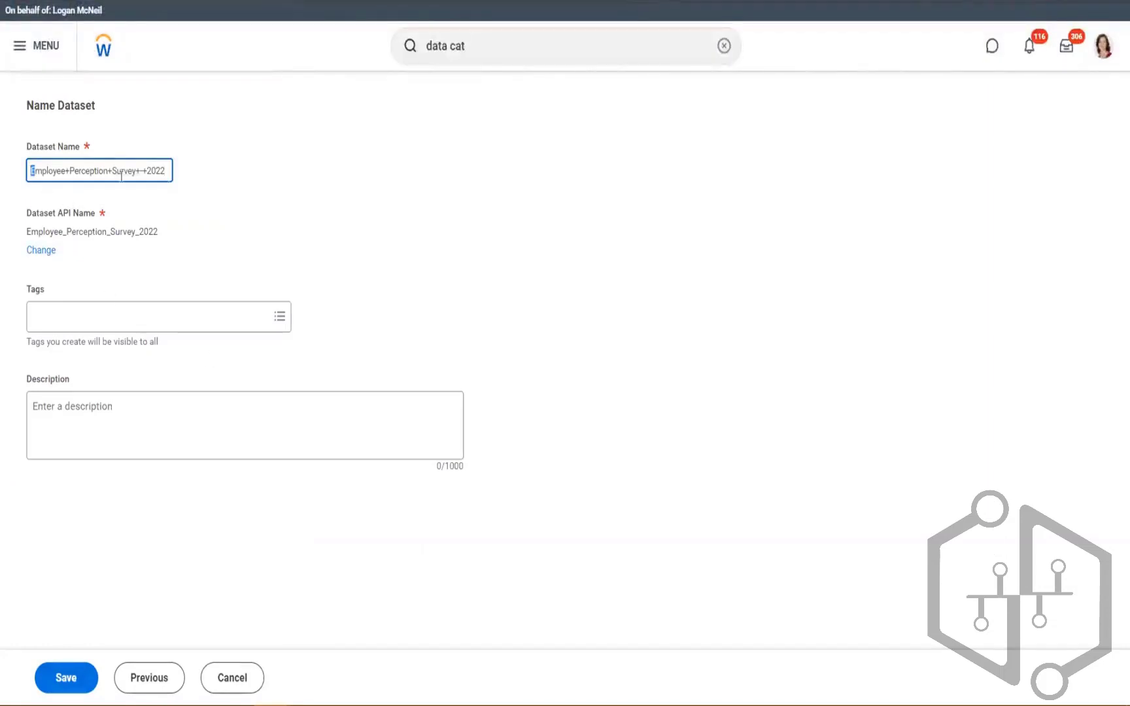
left_click_drag(31, 171, 202, 182)
type("ZF_")
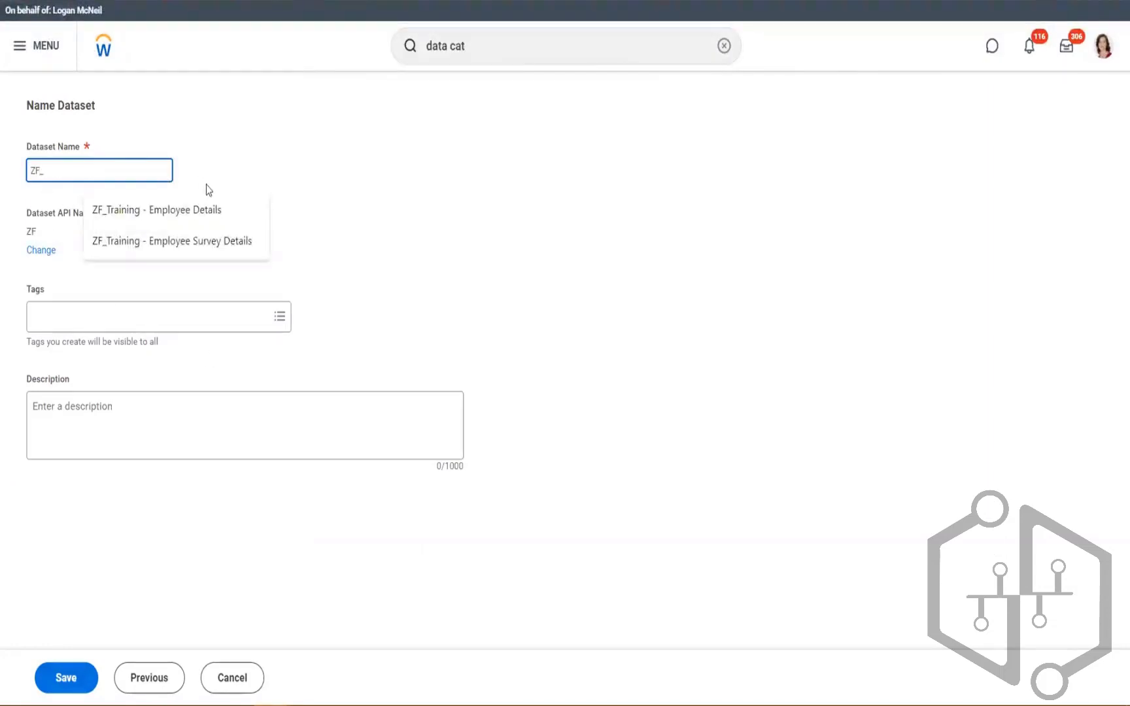
key("Down")
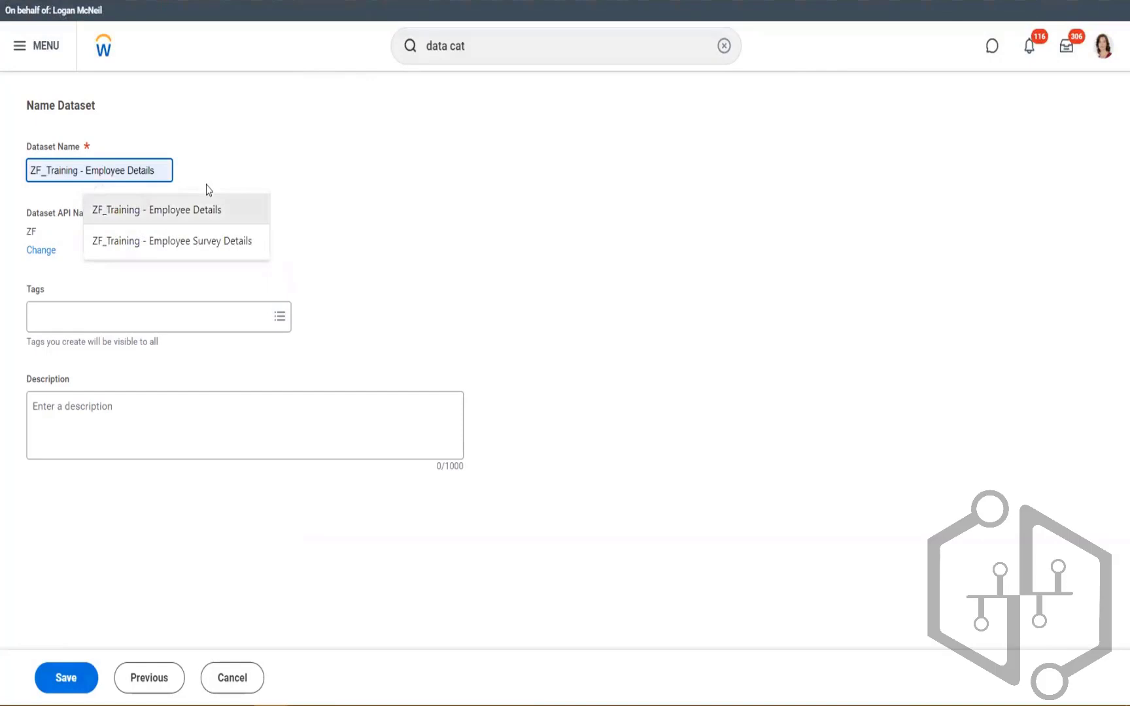
key("Down")
key("Return")
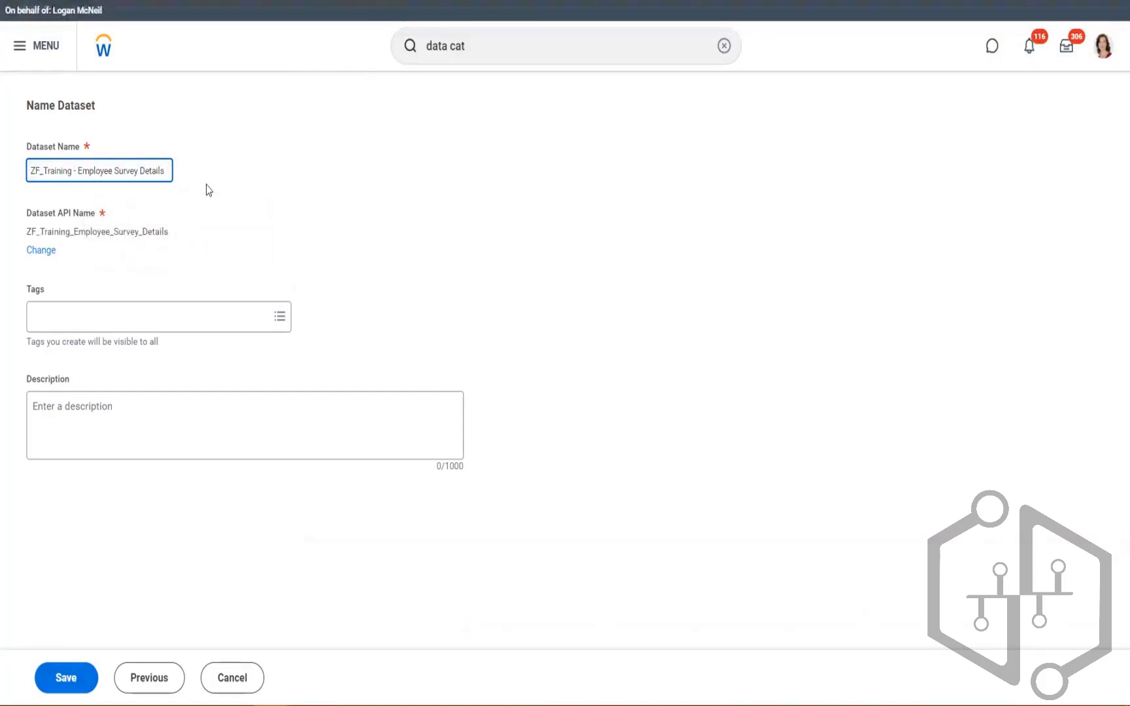
type("1")
left_click(286, 206)
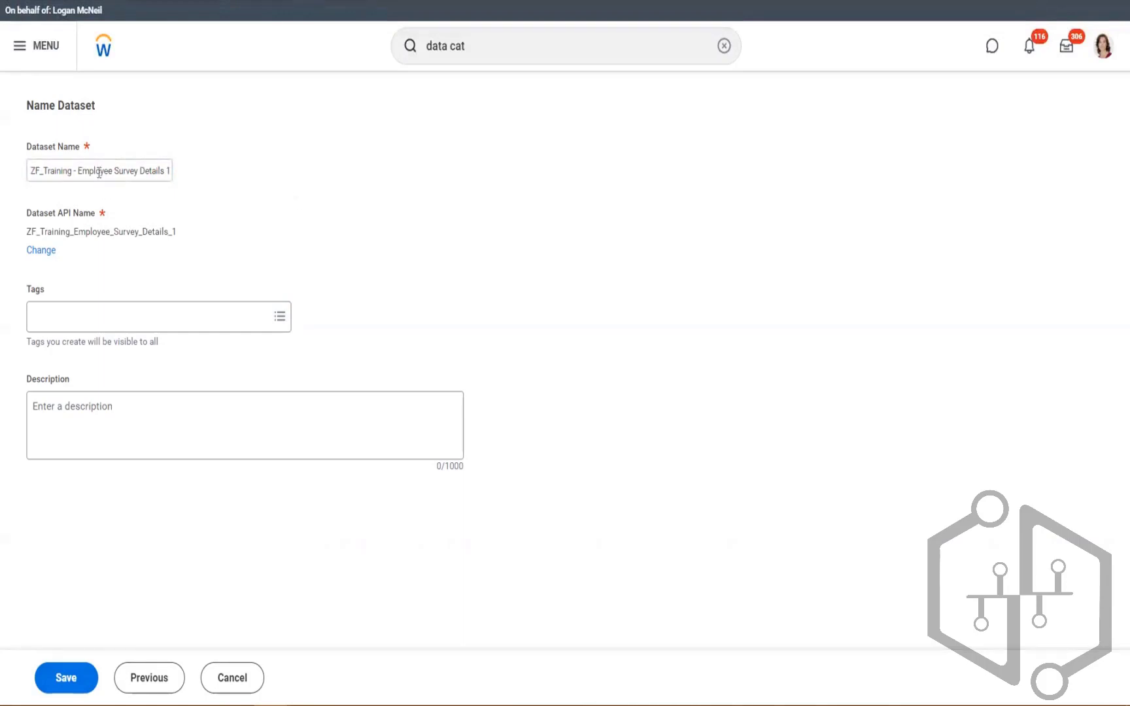
left_click_drag(81, 174, 141, 182)
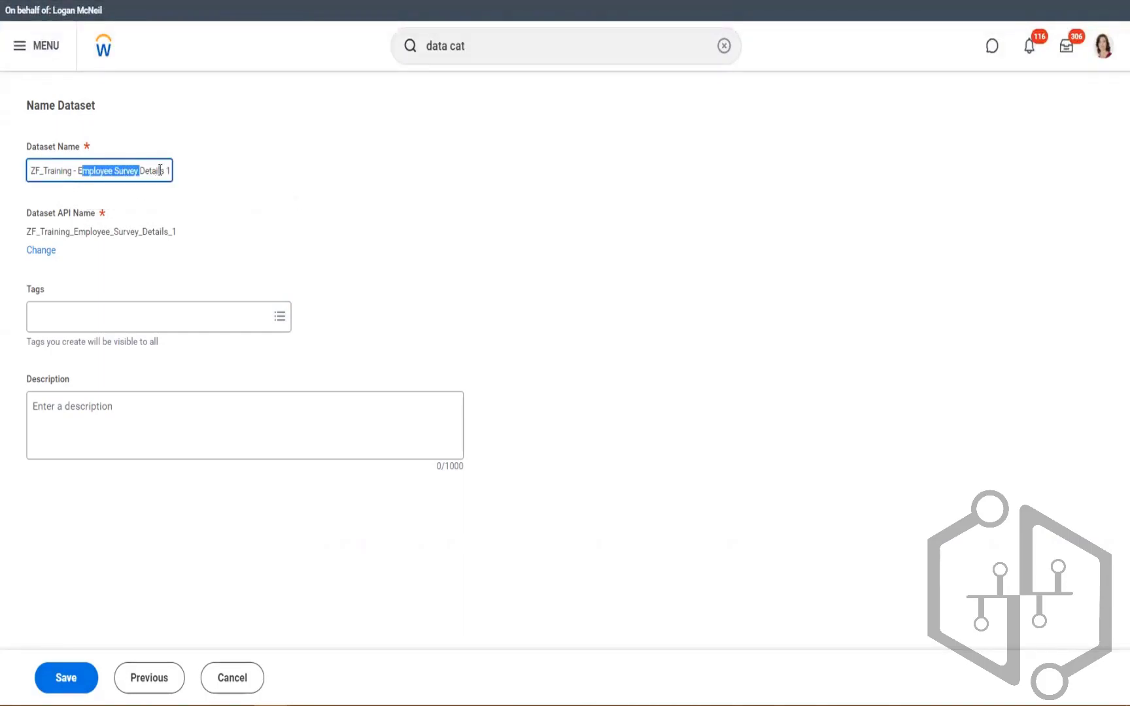
left_click(164, 170)
Tag the dataset with ZF and save it.
left_click(106, 306)
type("ZF")
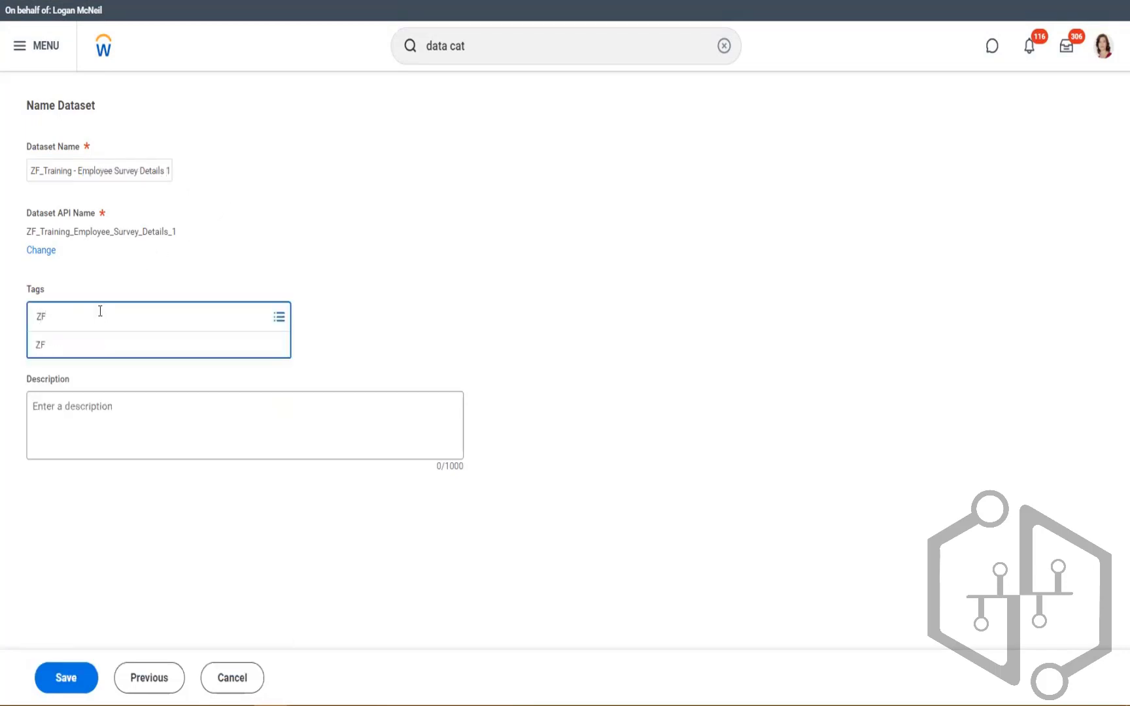
left_click(65, 354)
left_click(75, 674)
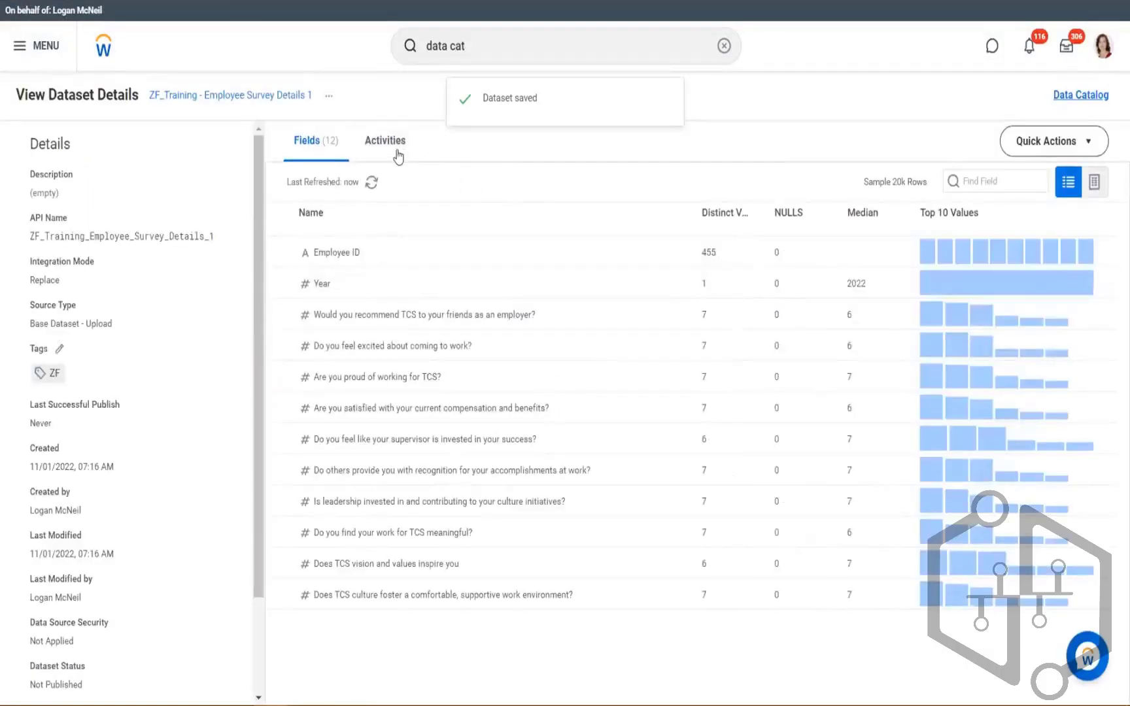
Review the saved dataset's activities and fields, and return to the Data Catalog.
left_click(389, 155)
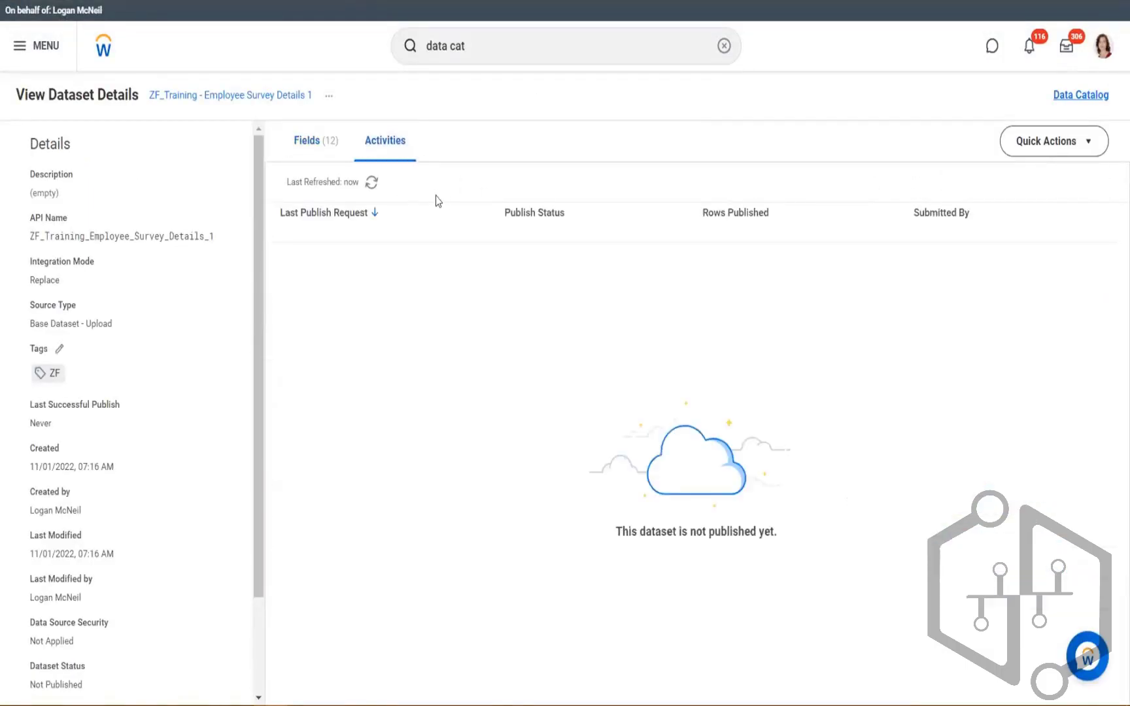
left_click(318, 145)
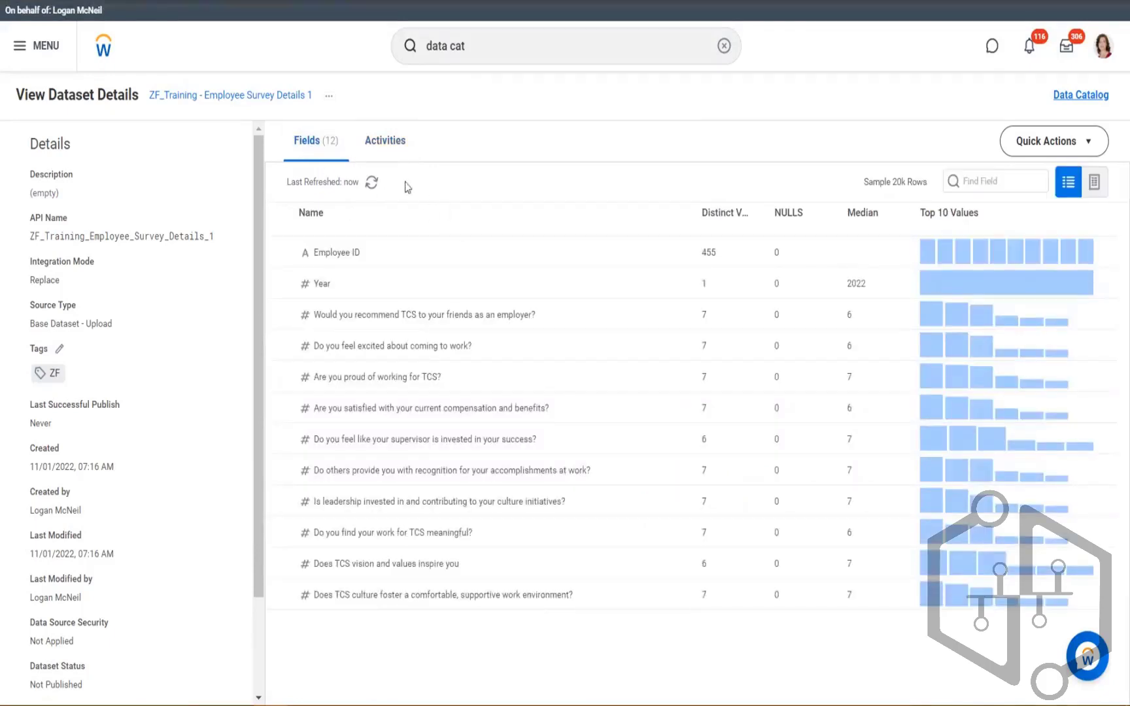
left_click(371, 182)
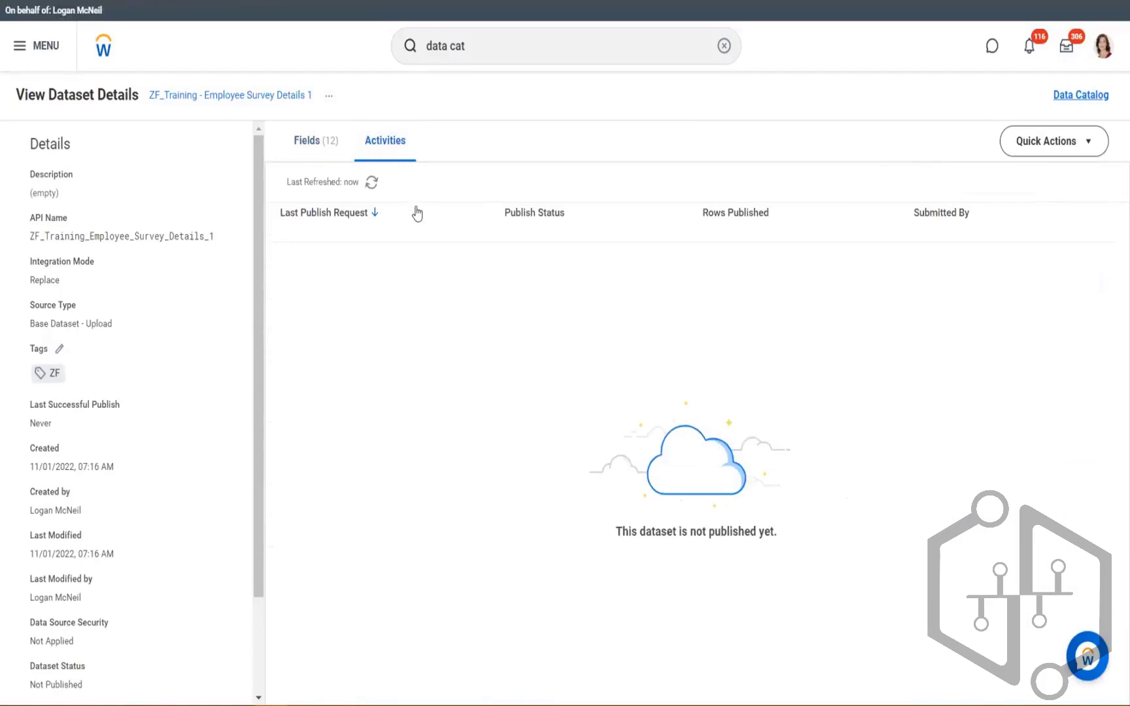
left_click(318, 155)
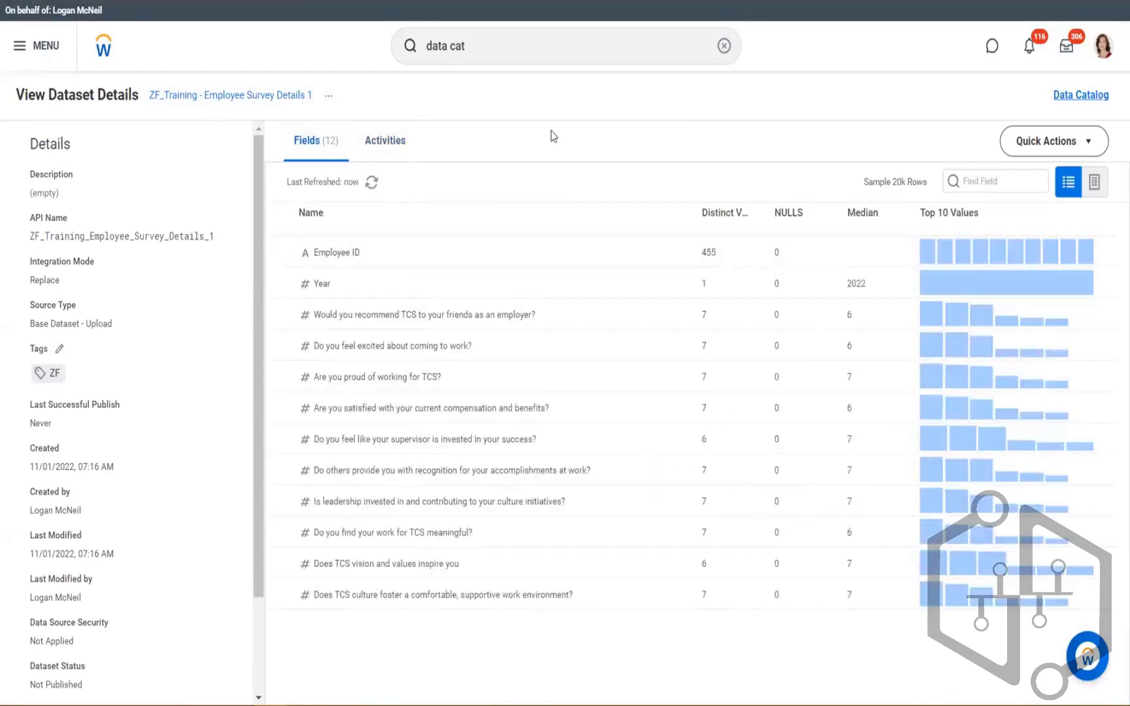
left_click(1076, 96)
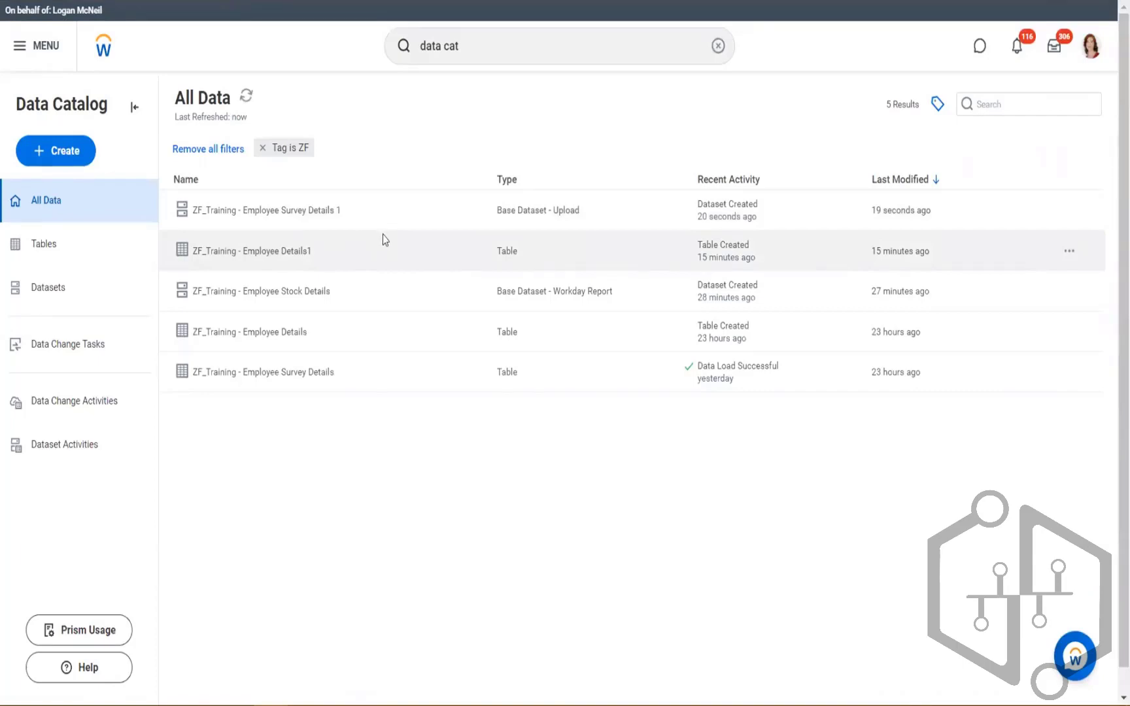
Switch to the Excel notes and review the Create DataSet section with its external data limits.
key("alt+Tab")
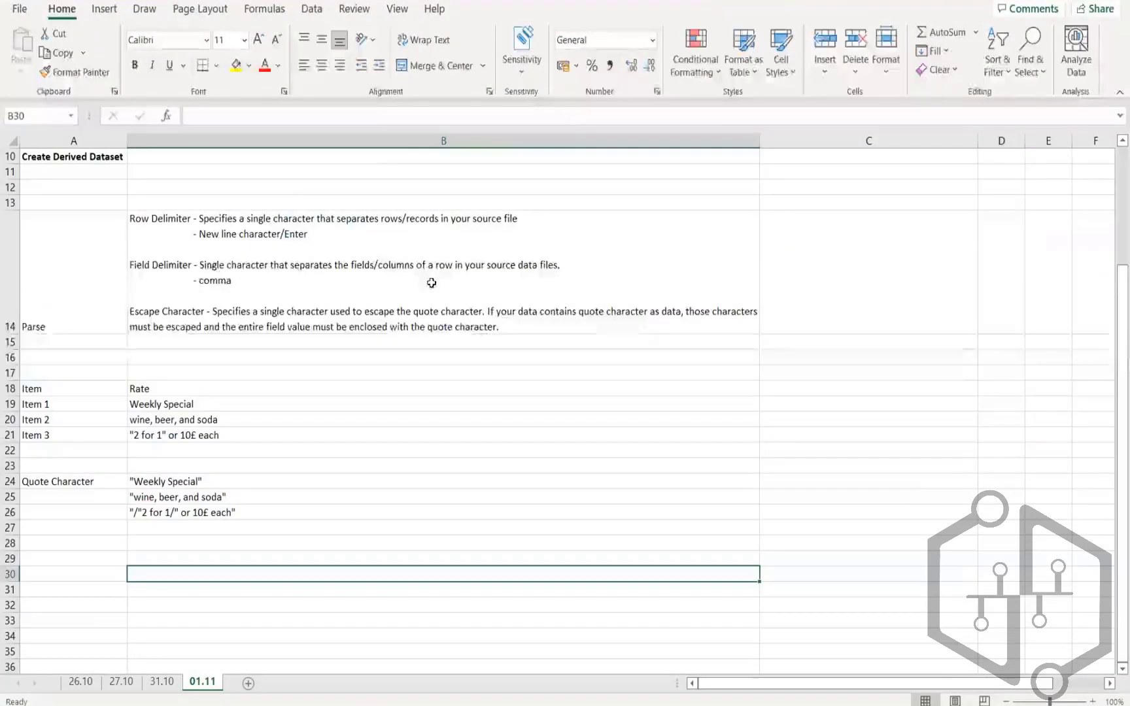
scroll(431, 283, "up", 3)
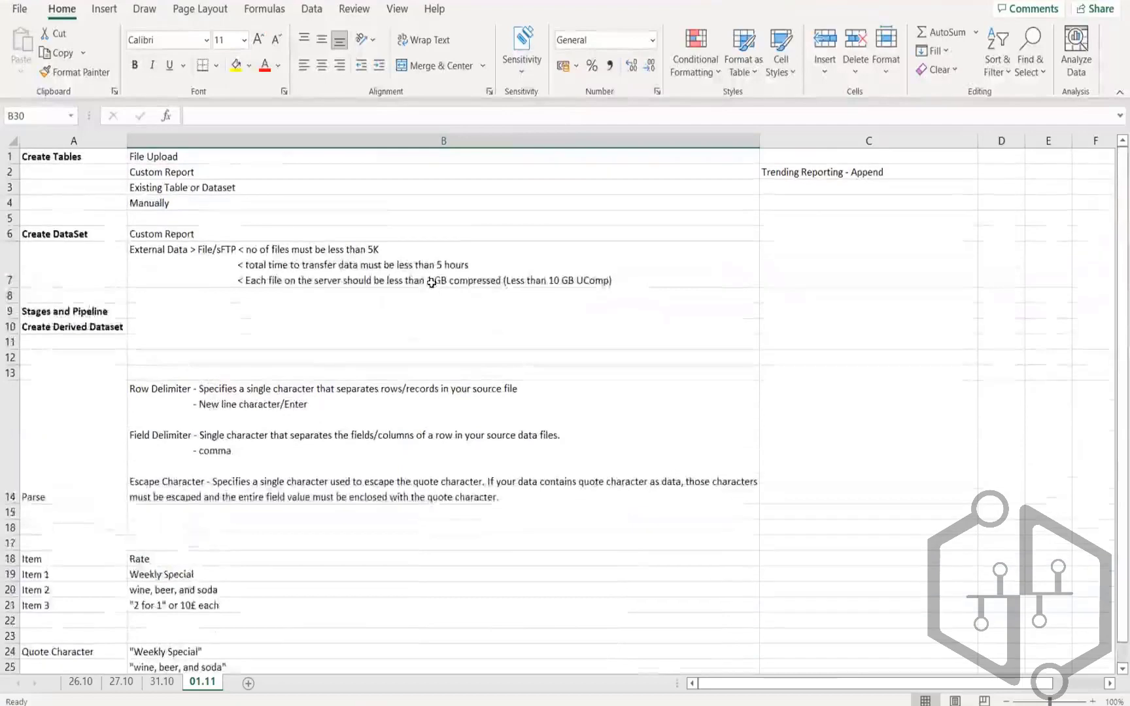
left_click_drag(260, 232, 26, 268)
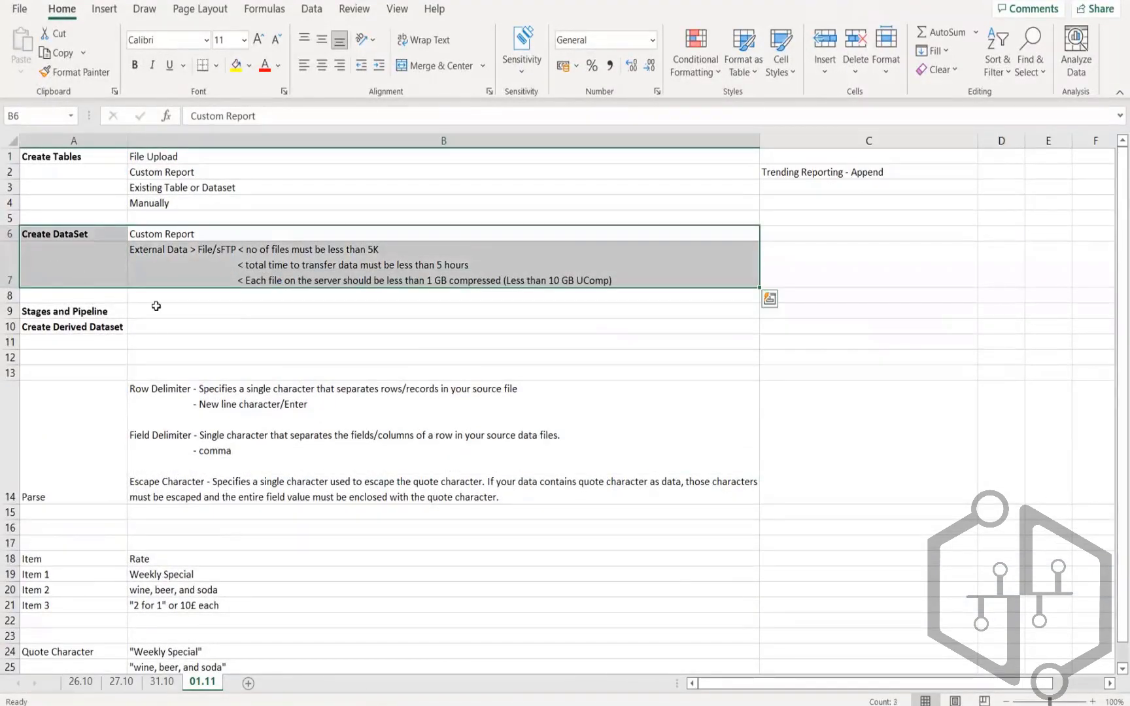
scroll(196, 325, "down", 1)
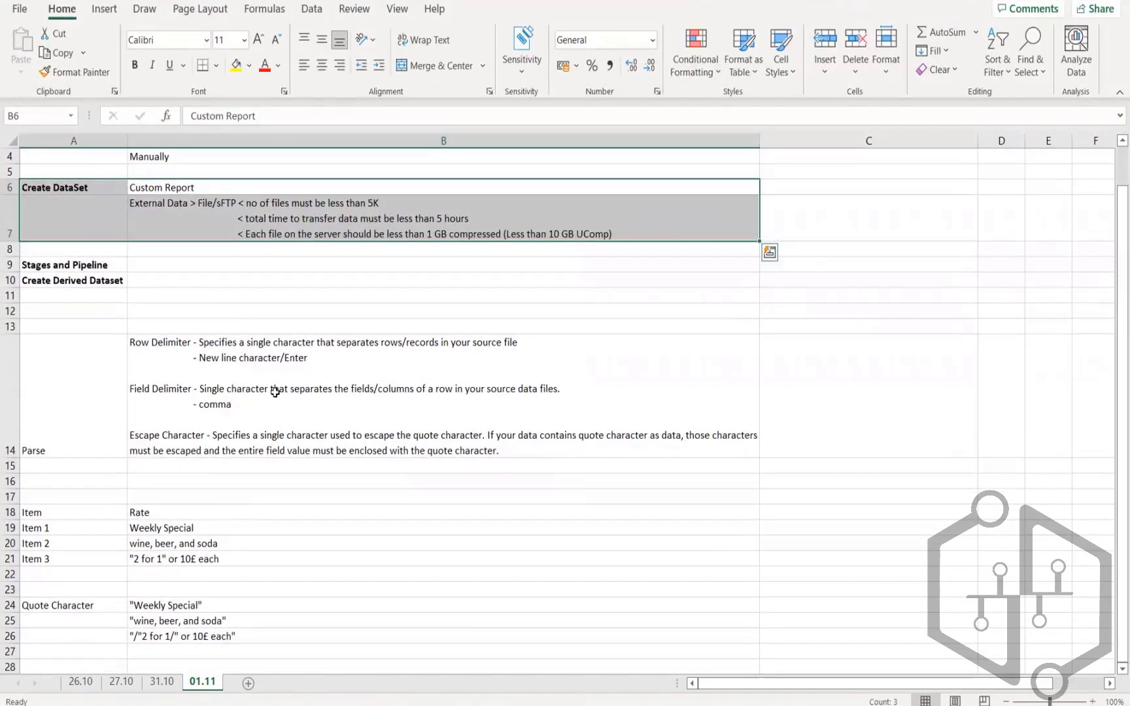
Enter "Pipeline - Datasets contains 1 or more pipelines." in the cell beside Stages and Pipeline.
left_click(93, 266)
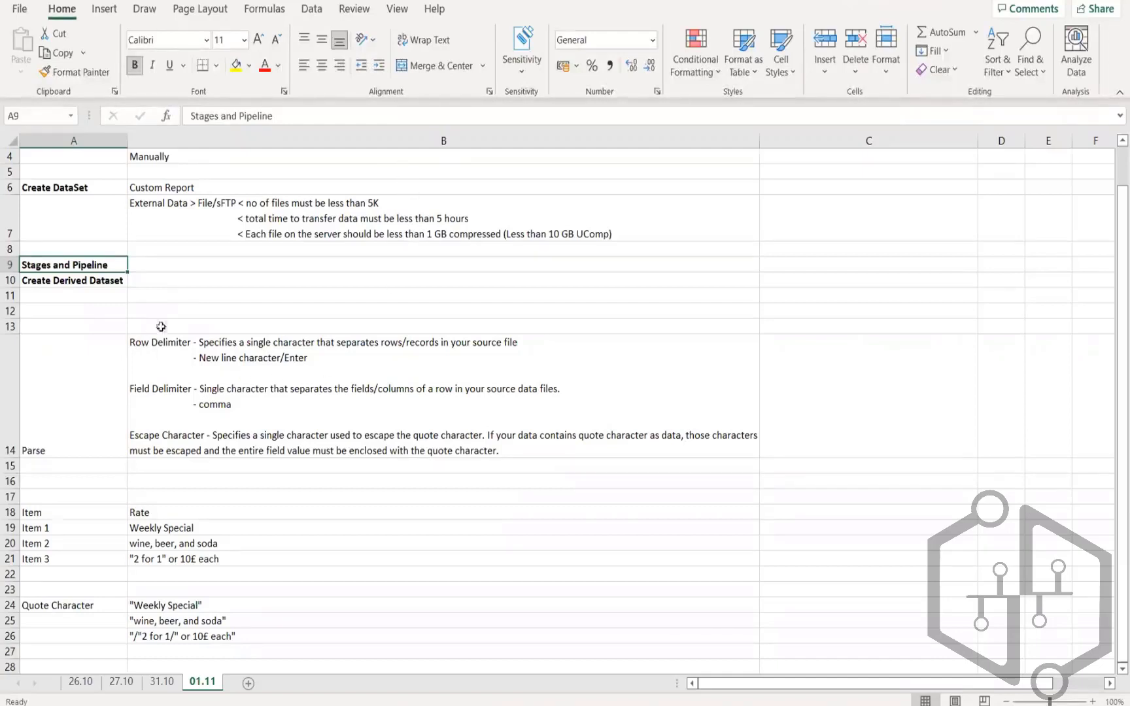
left_click(186, 265)
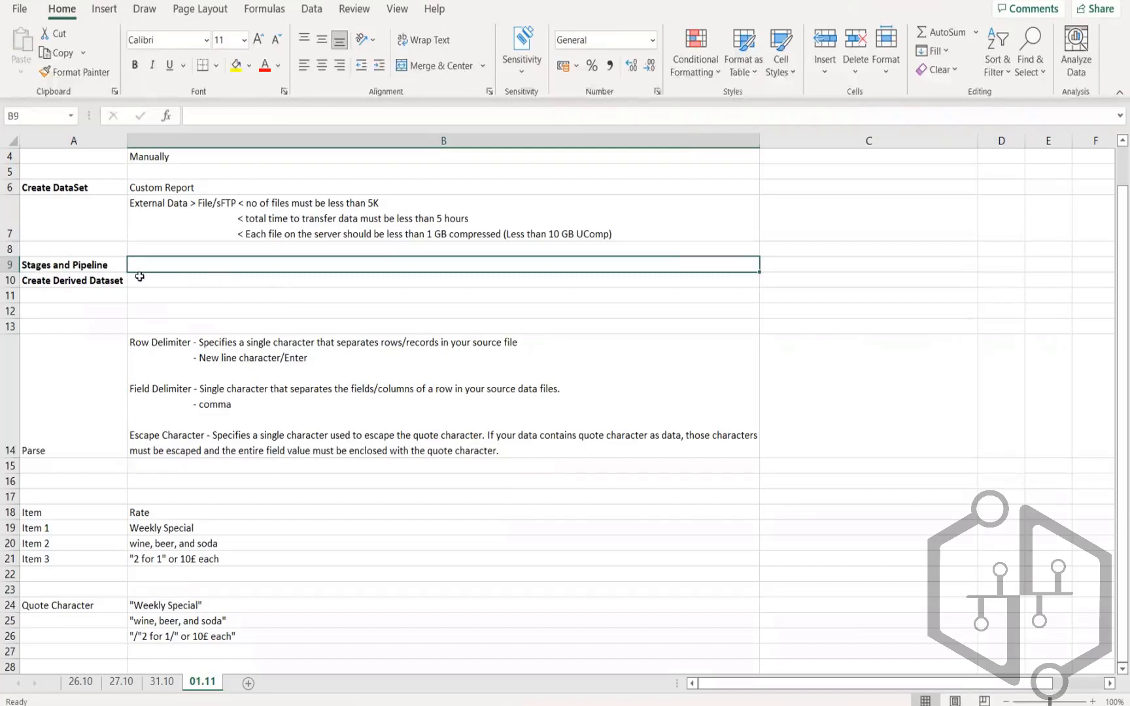
type("Peip")
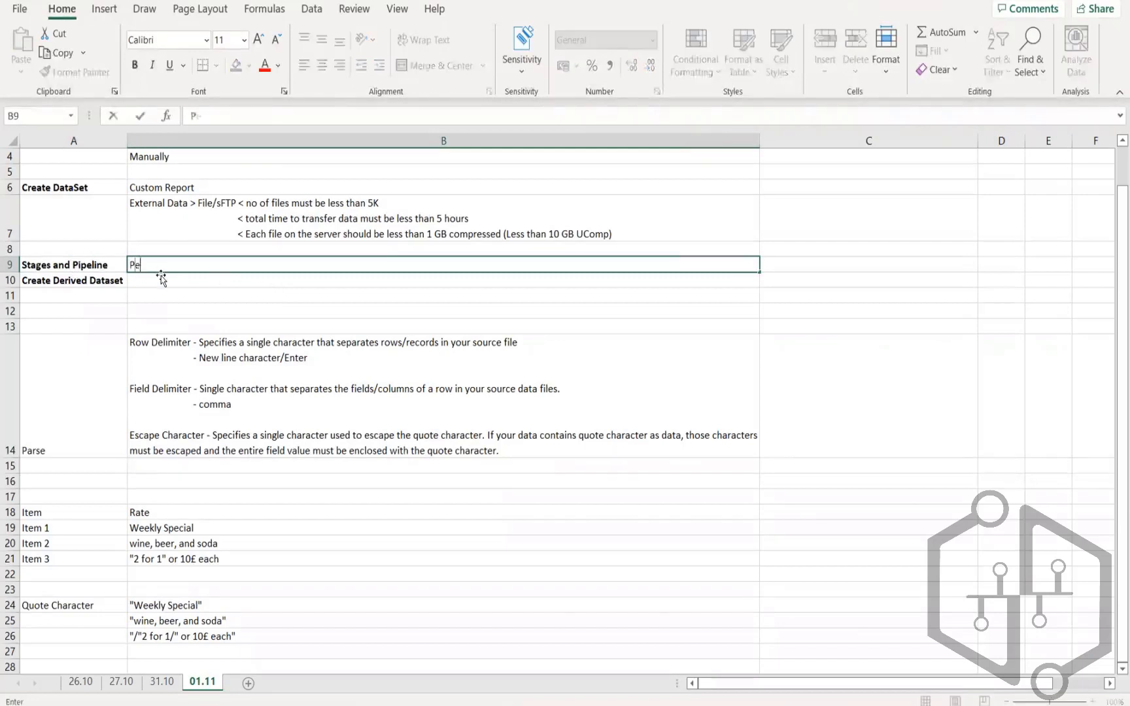
key("BackSpace")
key("BackSpace")
key("BackSpace")
type("ipeline - Dataset")
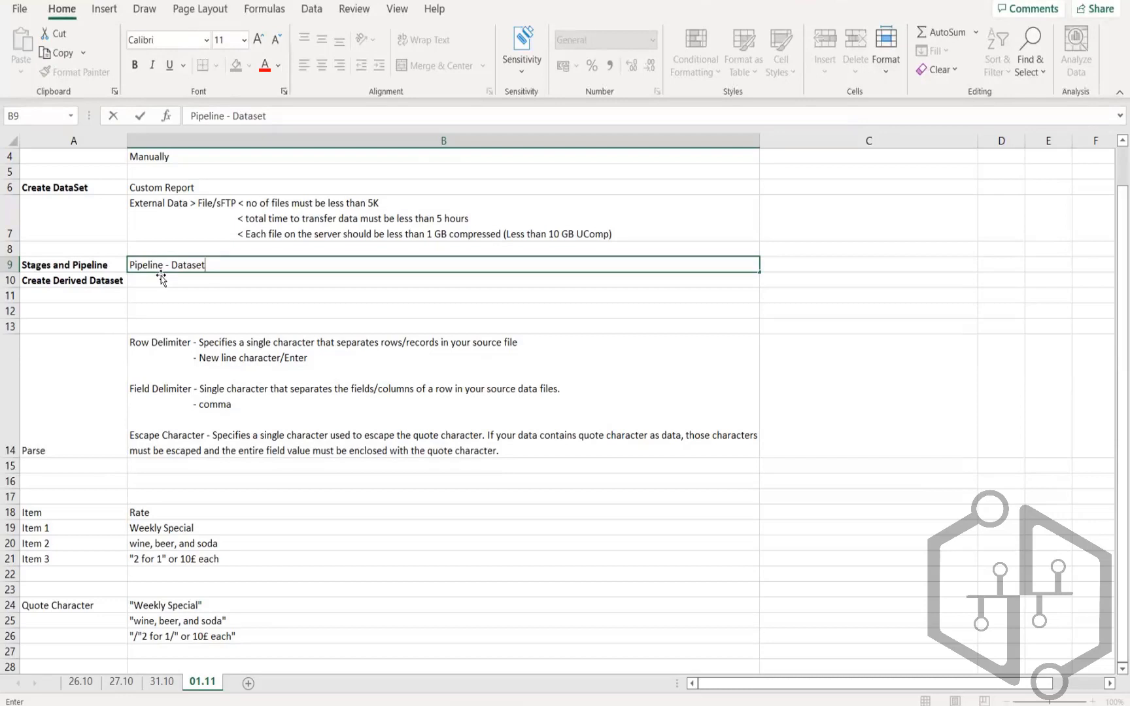
type("s conta")
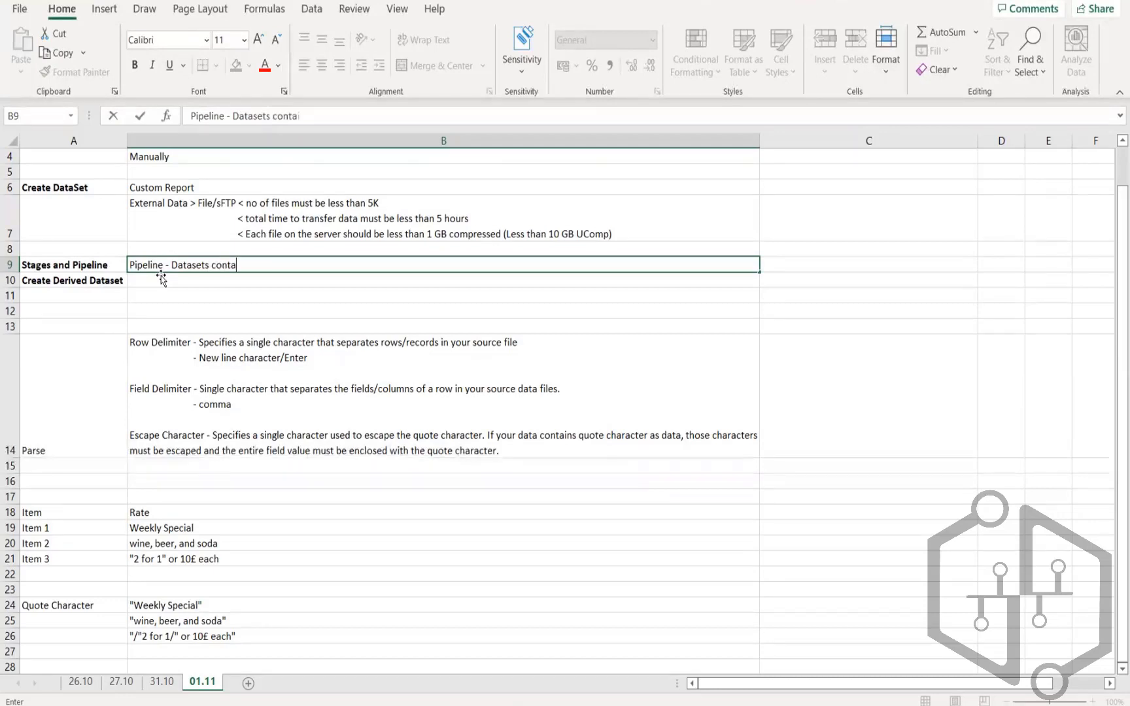
type("ins 1 or more pip")
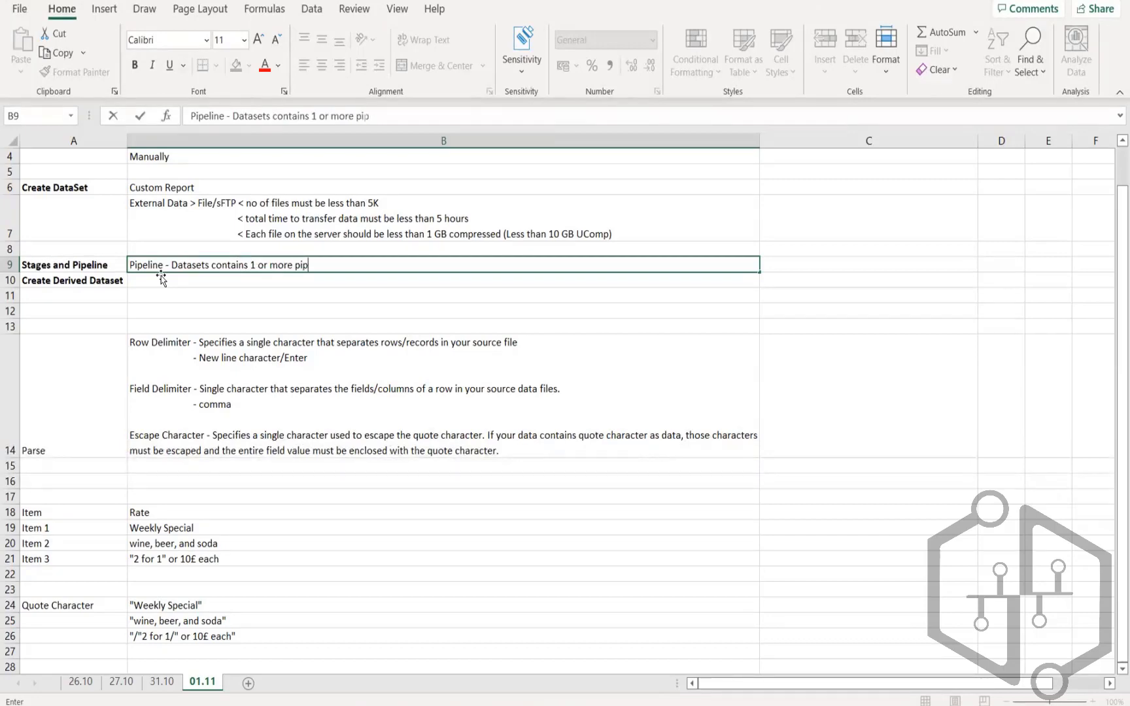
type("elines.")
Complete the pipeline note with "A Pipeline is a container of stages that models the flow of how data should be transformed.".
type("Ap")
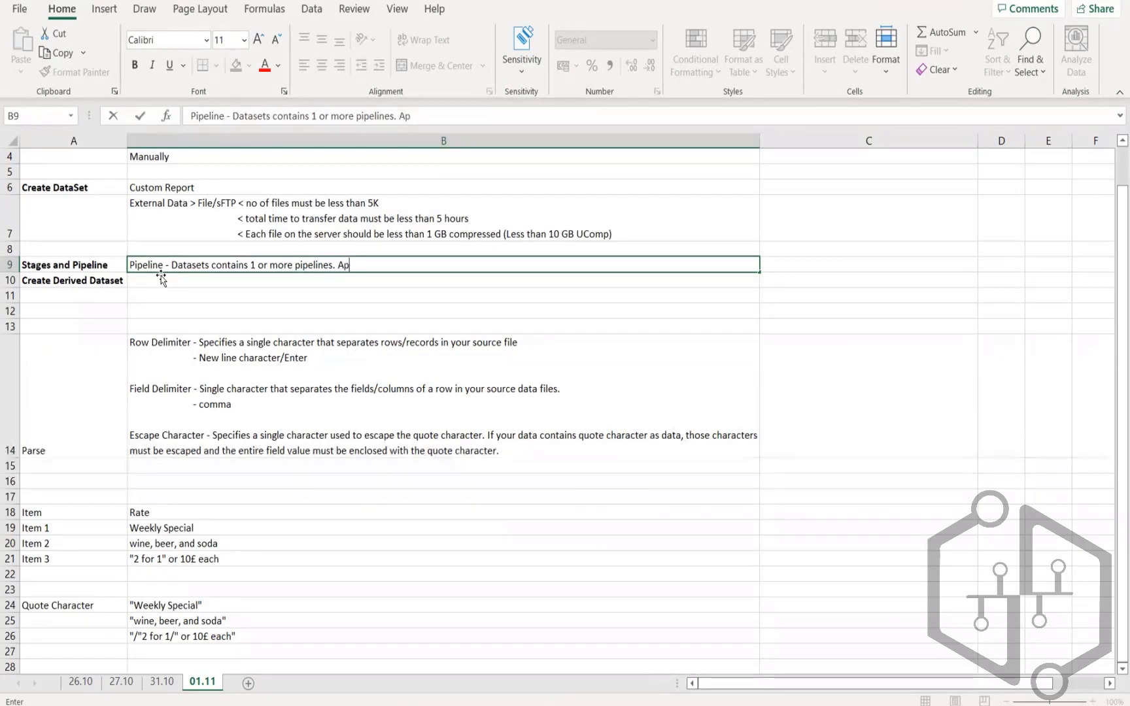
key("BackSpace")
type("Pip")
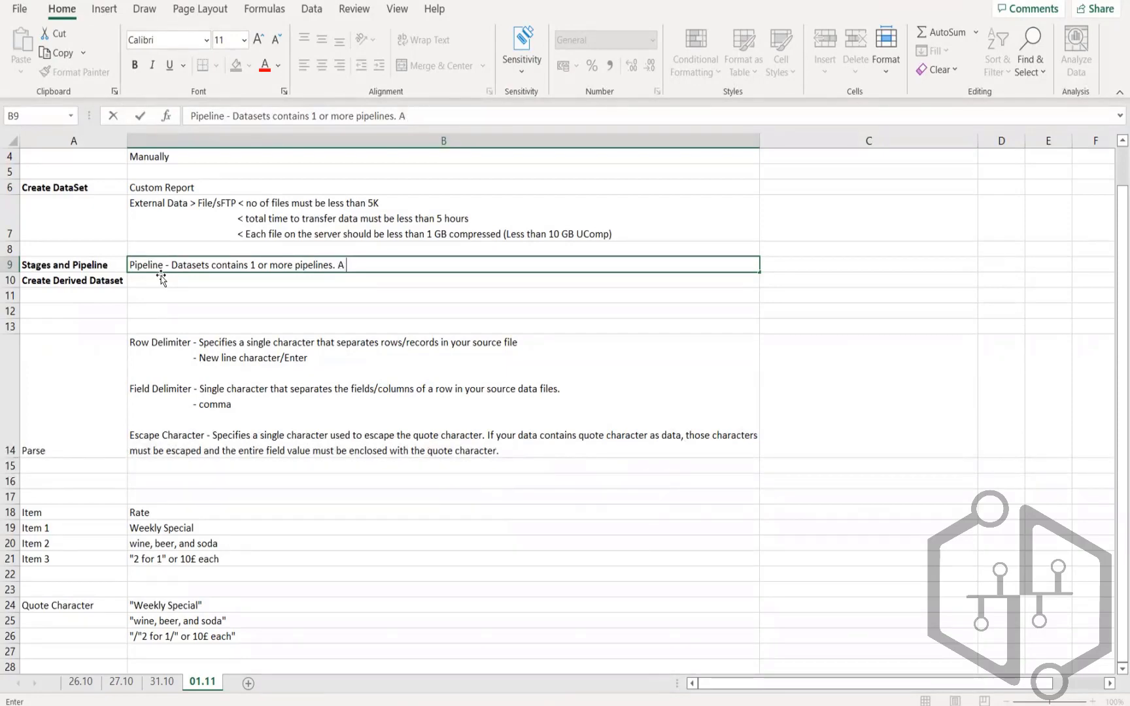
type("eline is a conta")
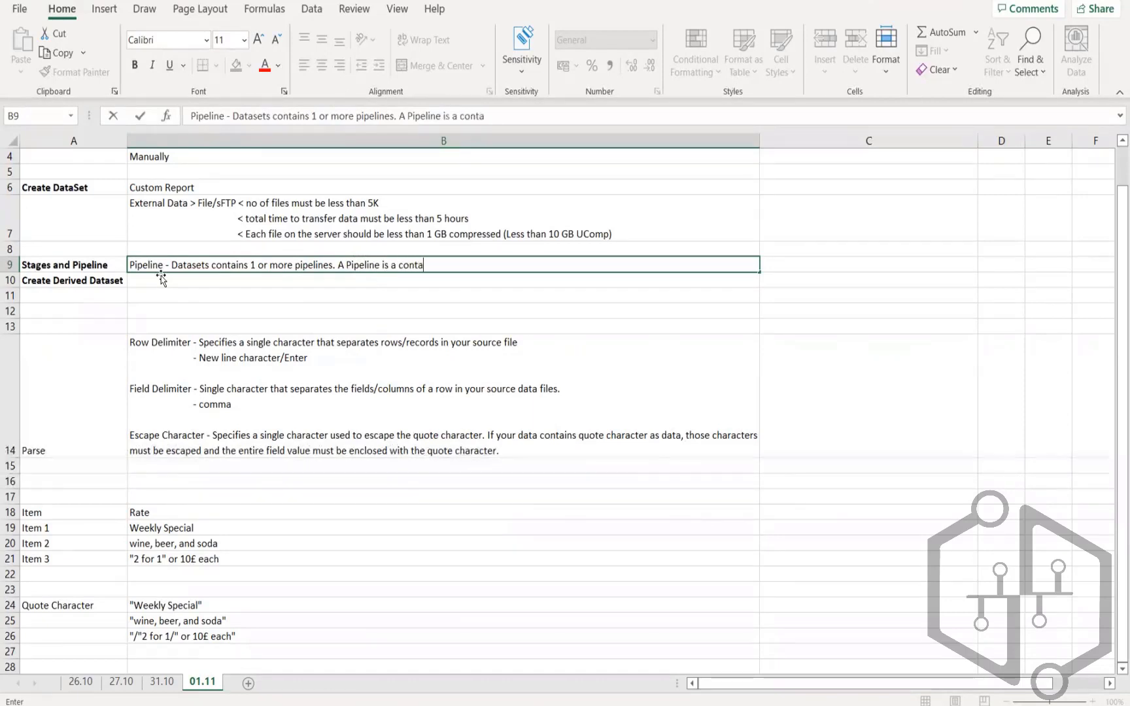
type("iner of stages")
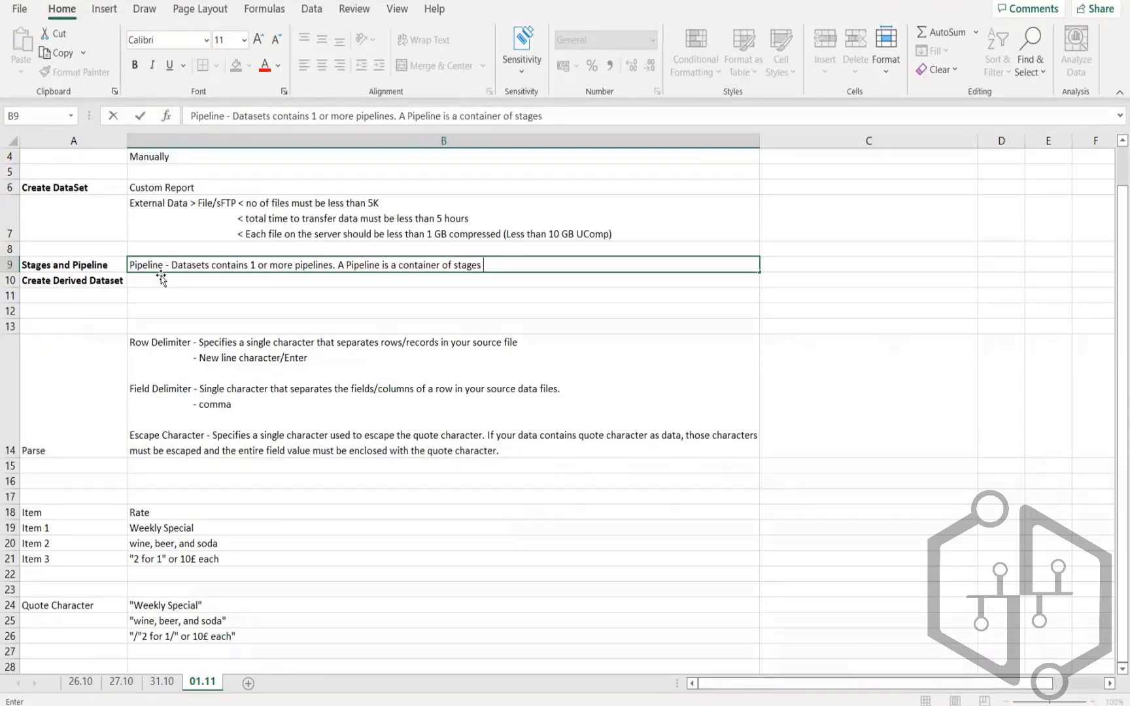
type(" that models the ")
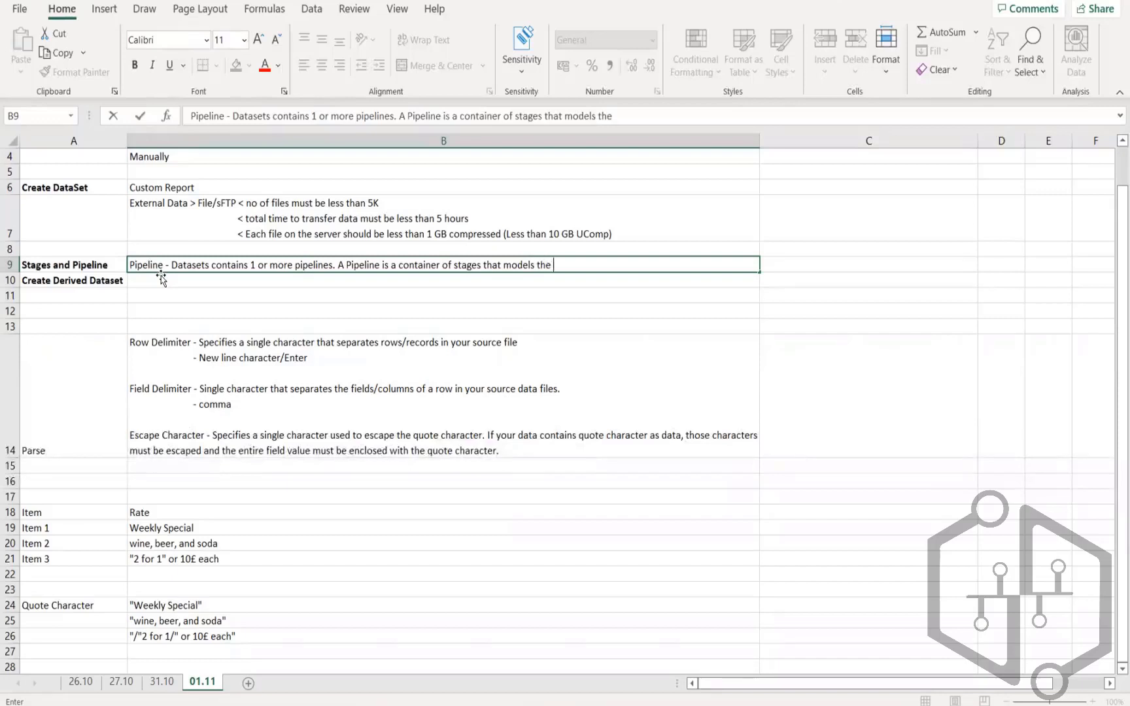
type("flow")
key("BackSpace")
key("BackSpace")
type("low of how ")
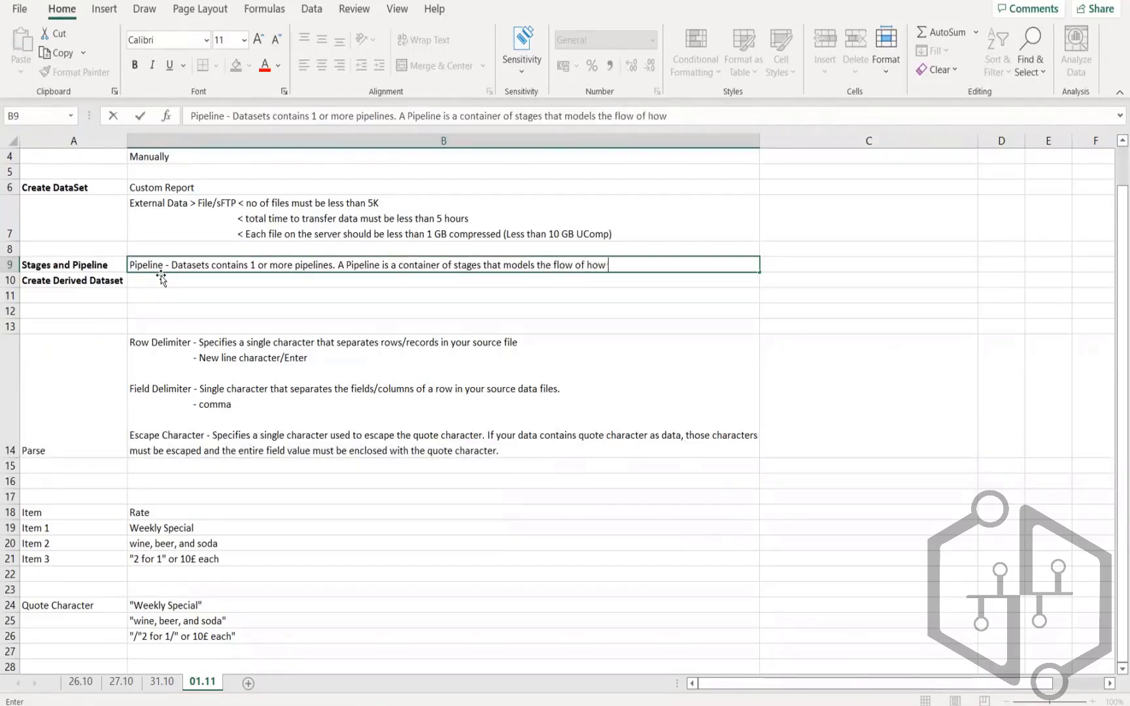
type("data should be tra")
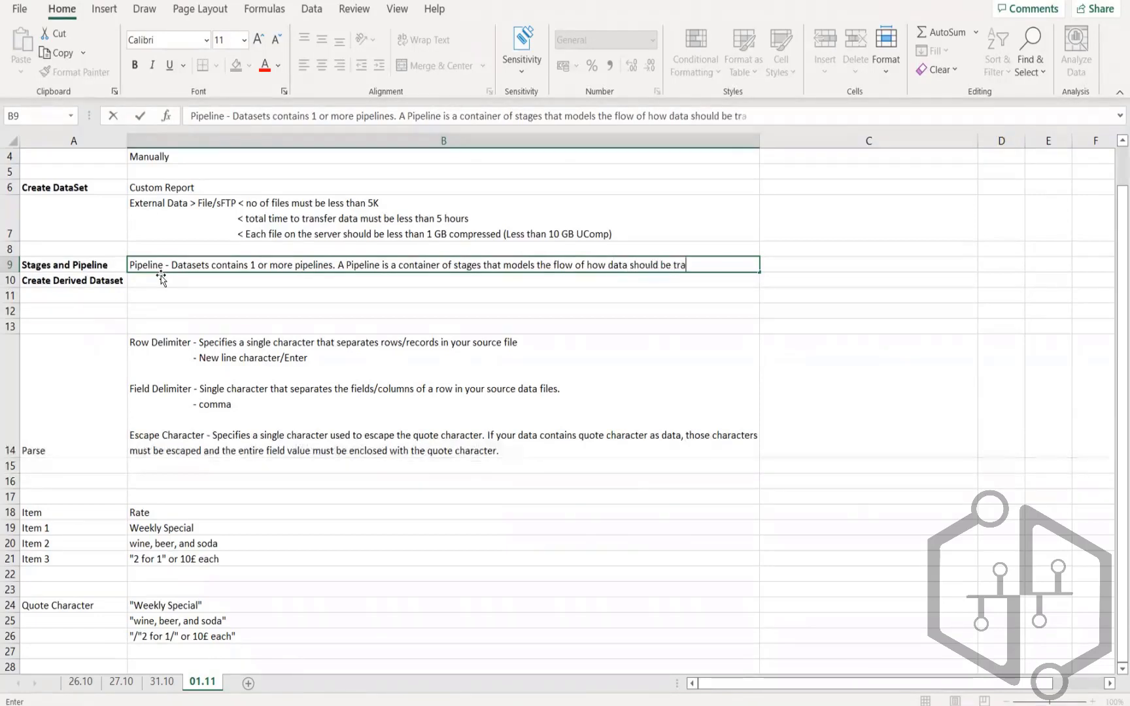
type("nsformed.")
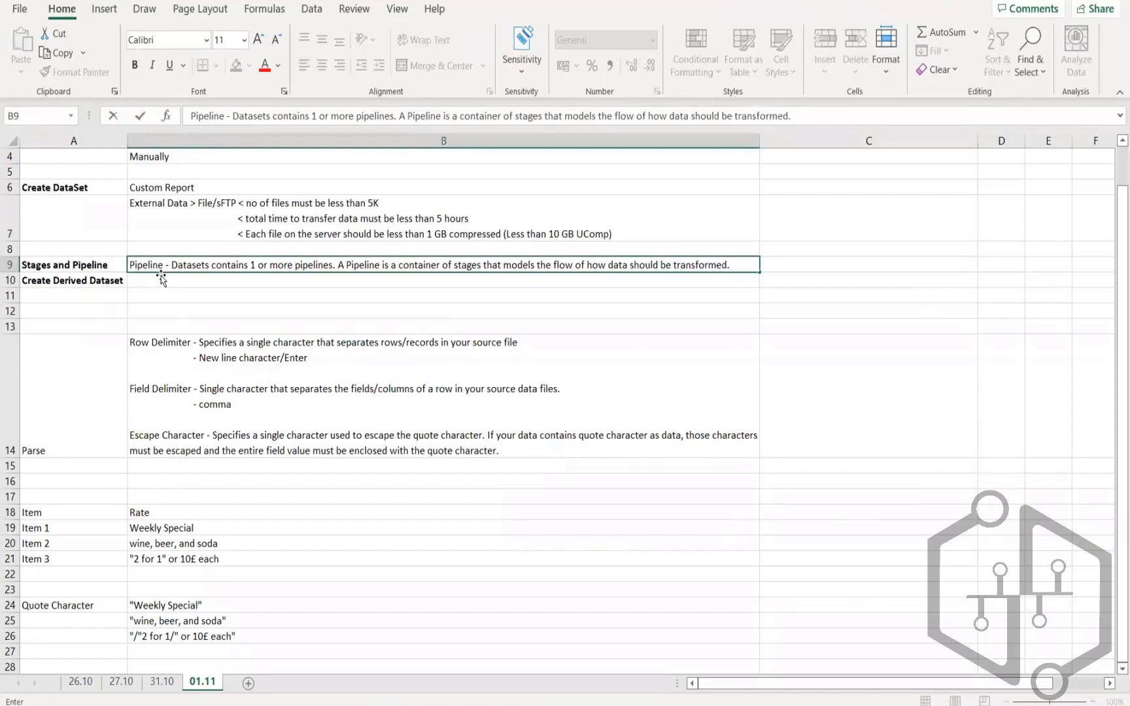
key("Return")
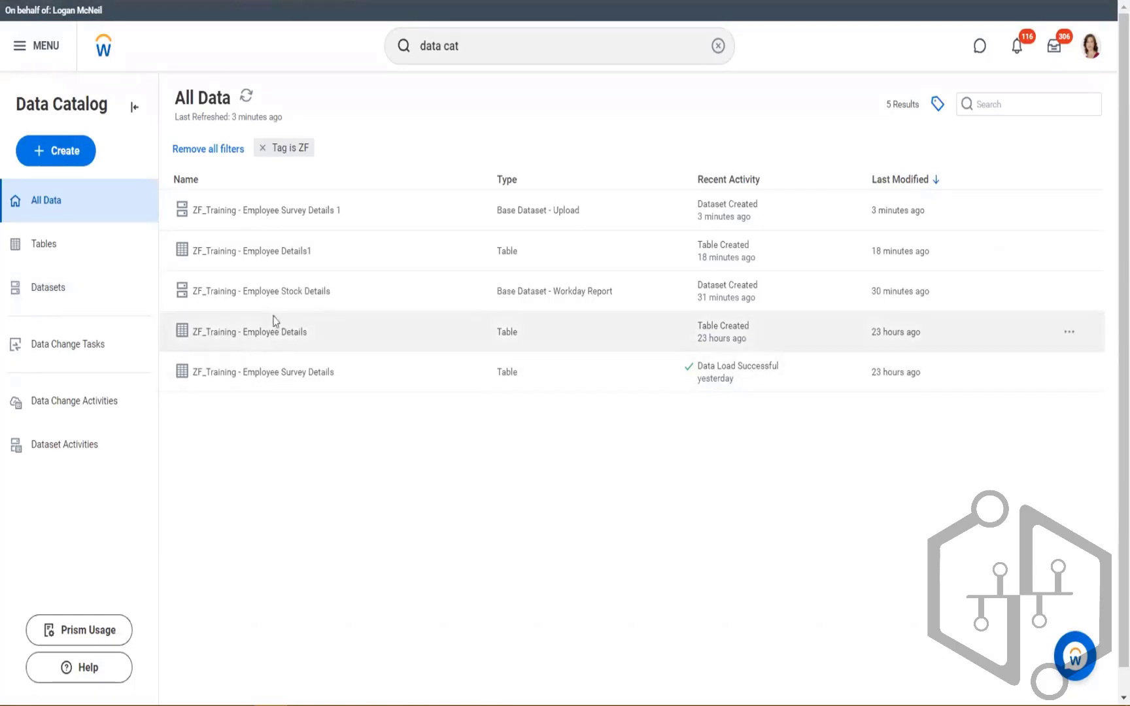
Switch to Workday and open the details and quick actions of the ZF_Training - Employee Stock Details dataset.
left_click(278, 292)
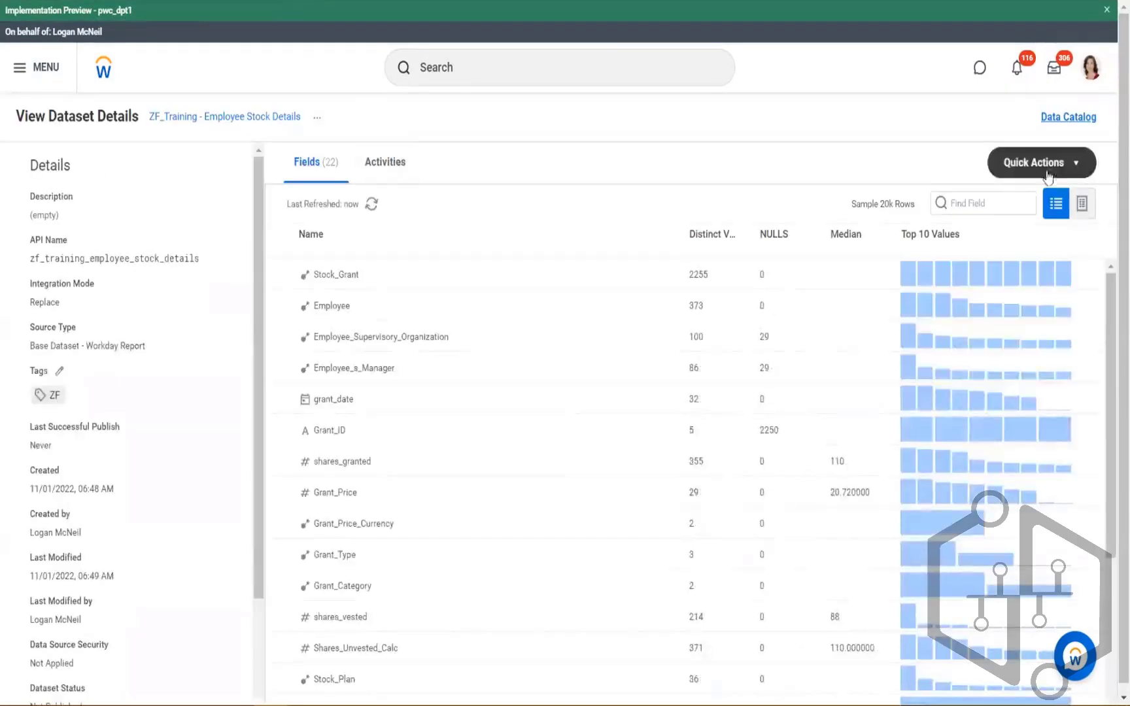
left_click(1079, 175)
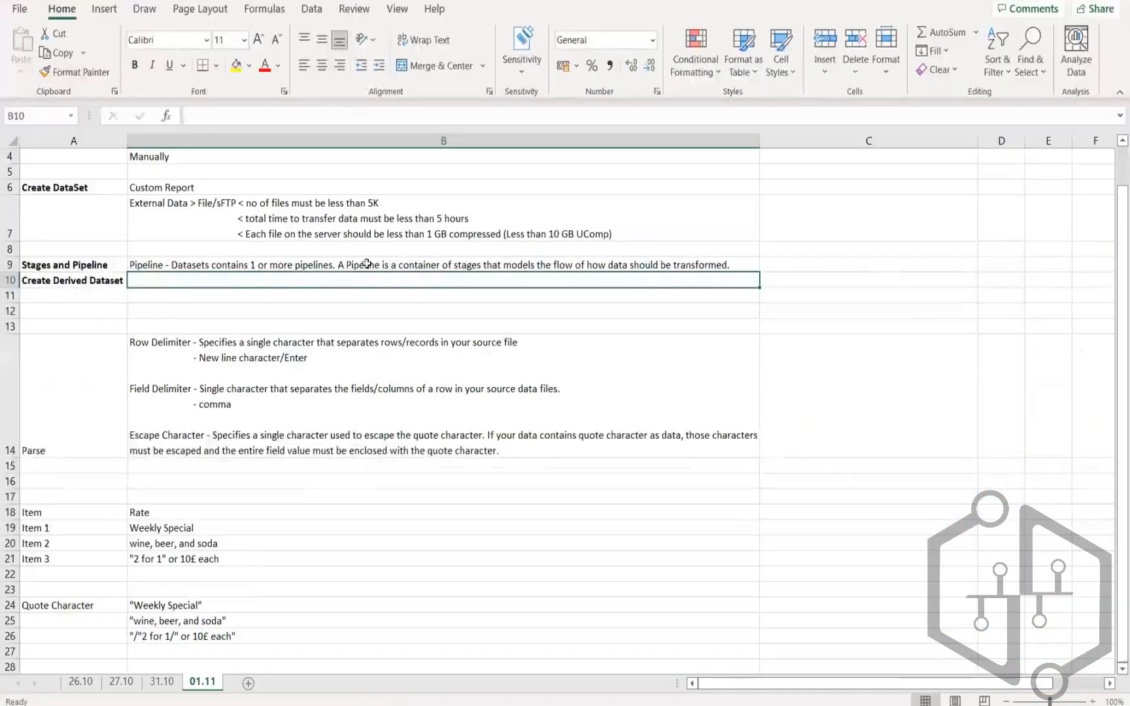
Switch to the Excel notes and highlight the sentence defining a pipeline as a container of stages.
key("Up")
key("Up")
double_click(397, 263)
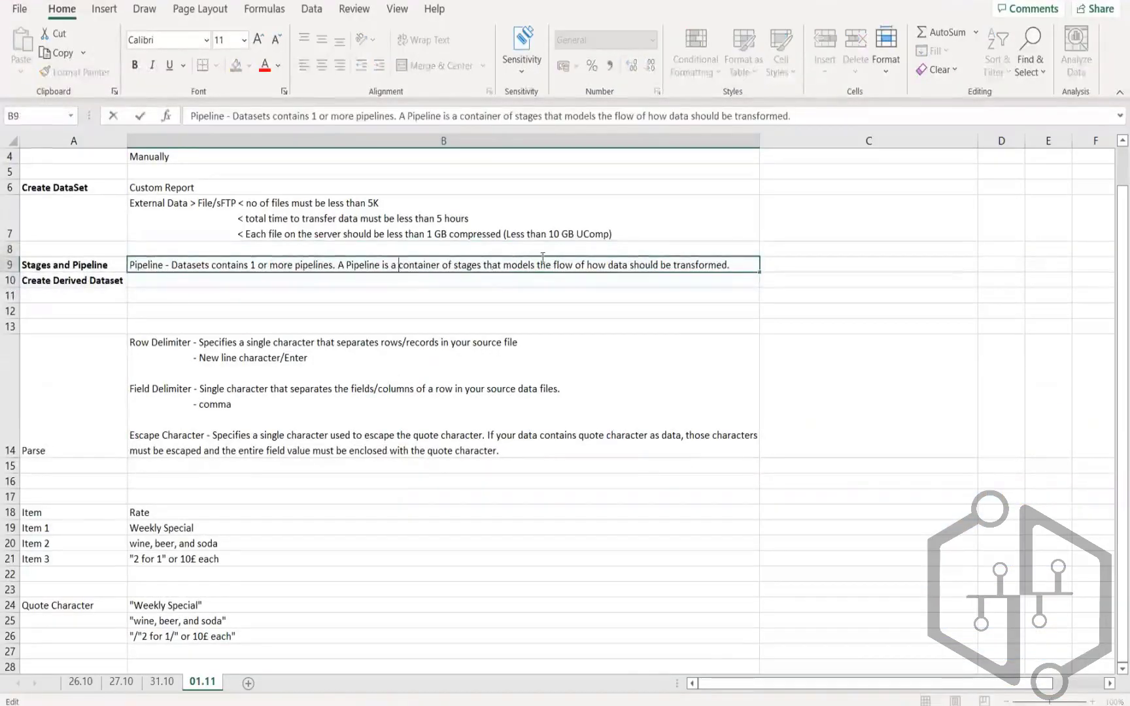
left_click_drag(732, 264, 346, 282)
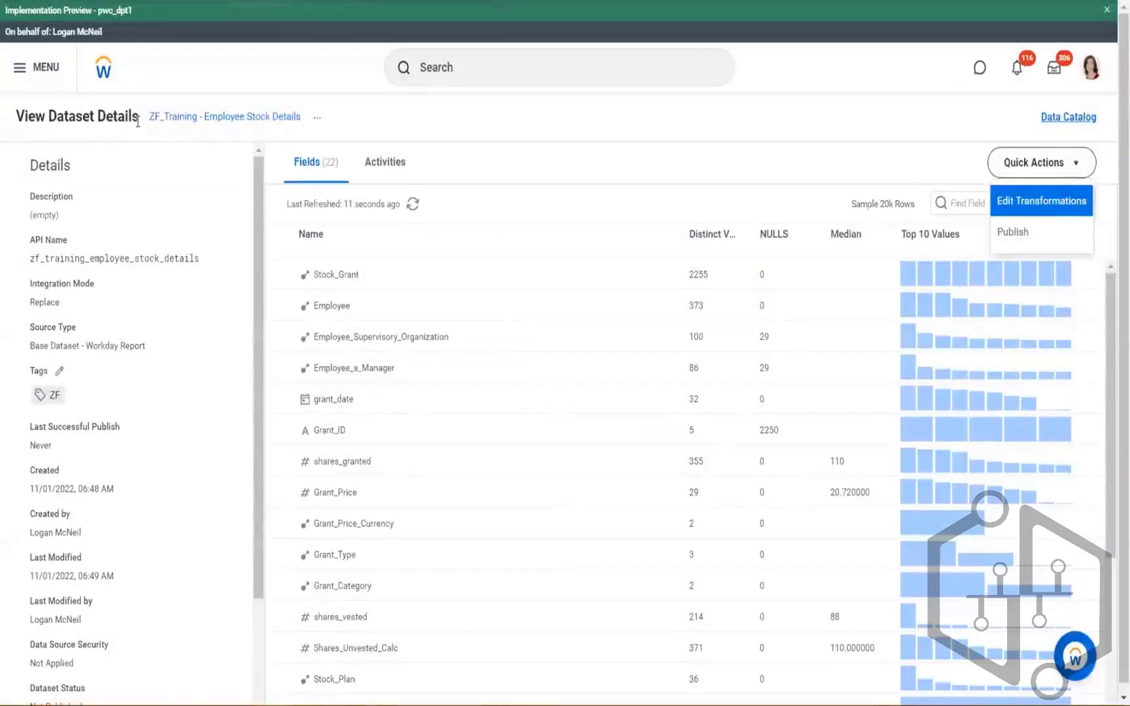
Switch to Workday, open the stock details dataset's transformations and examine its primary pipeline and Parse stage.
left_click(1055, 204)
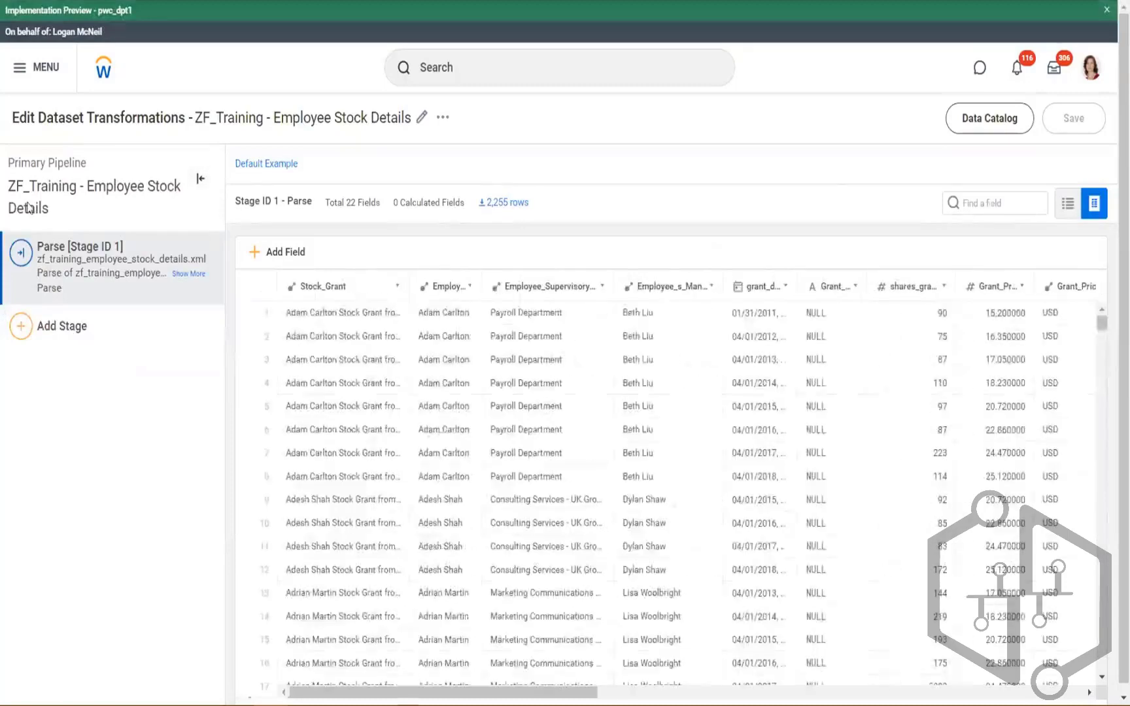
left_click_drag(19, 163, 68, 169)
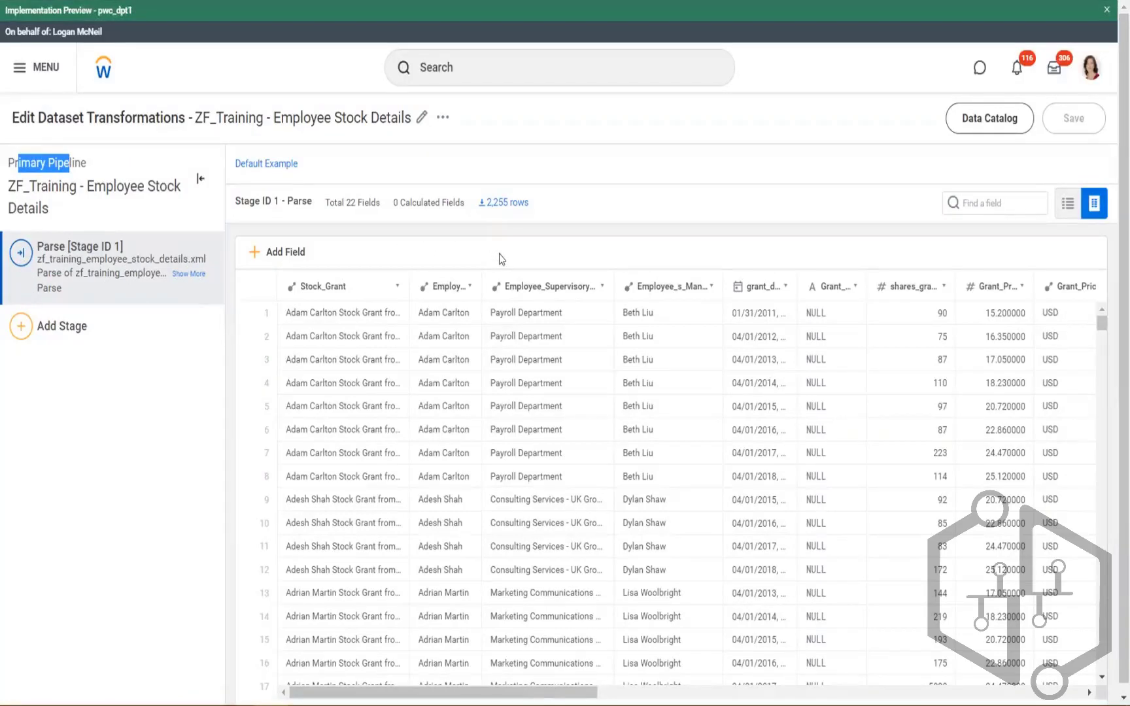
left_click_drag(45, 248, 93, 249)
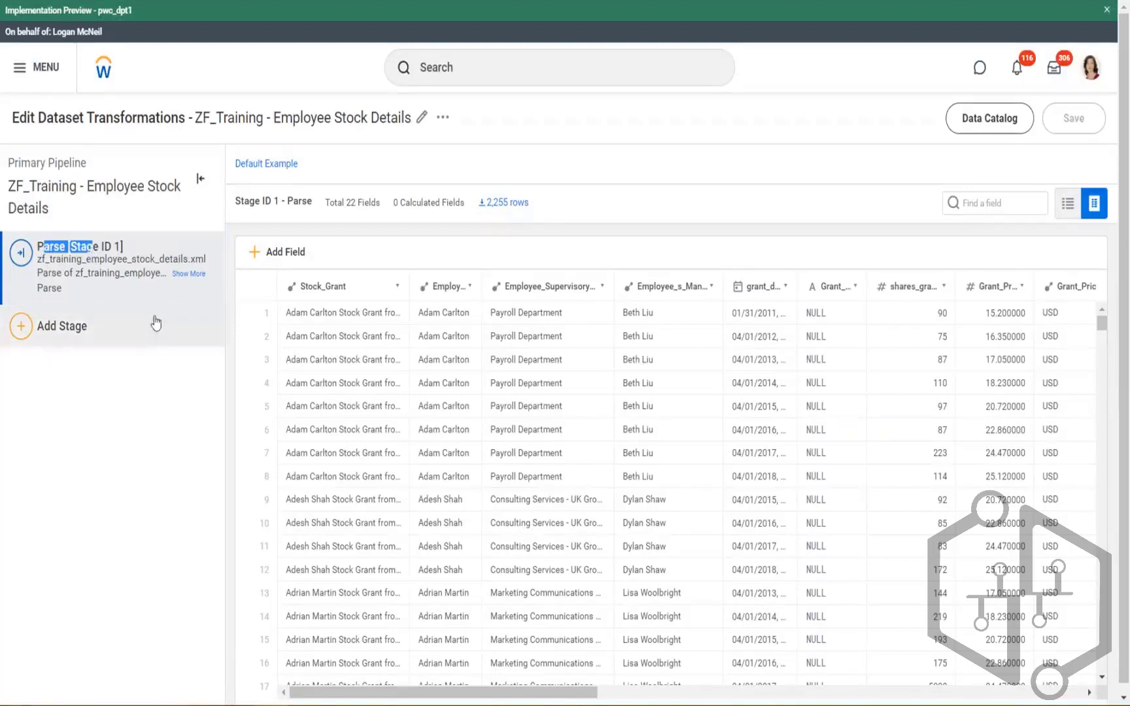
left_click_drag(9, 187, 51, 217)
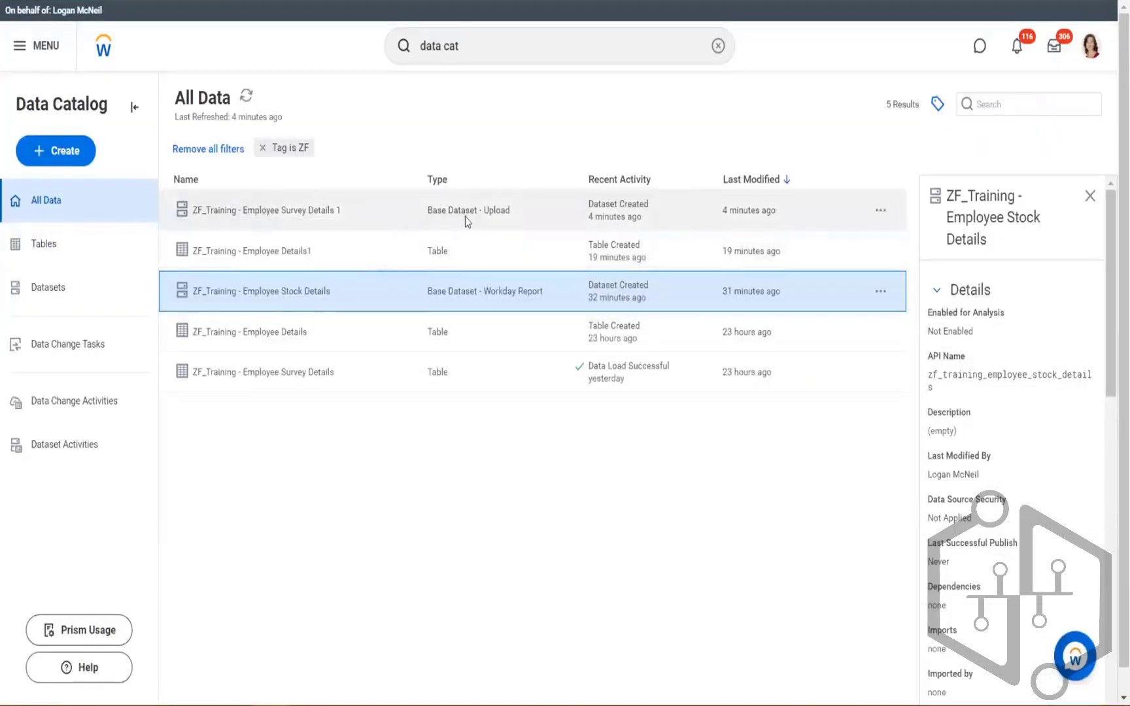
Open the ZF_Training - Employee Survey Details 1 dataset from the Data Catalog and edit its transformations.
left_click(487, 214)
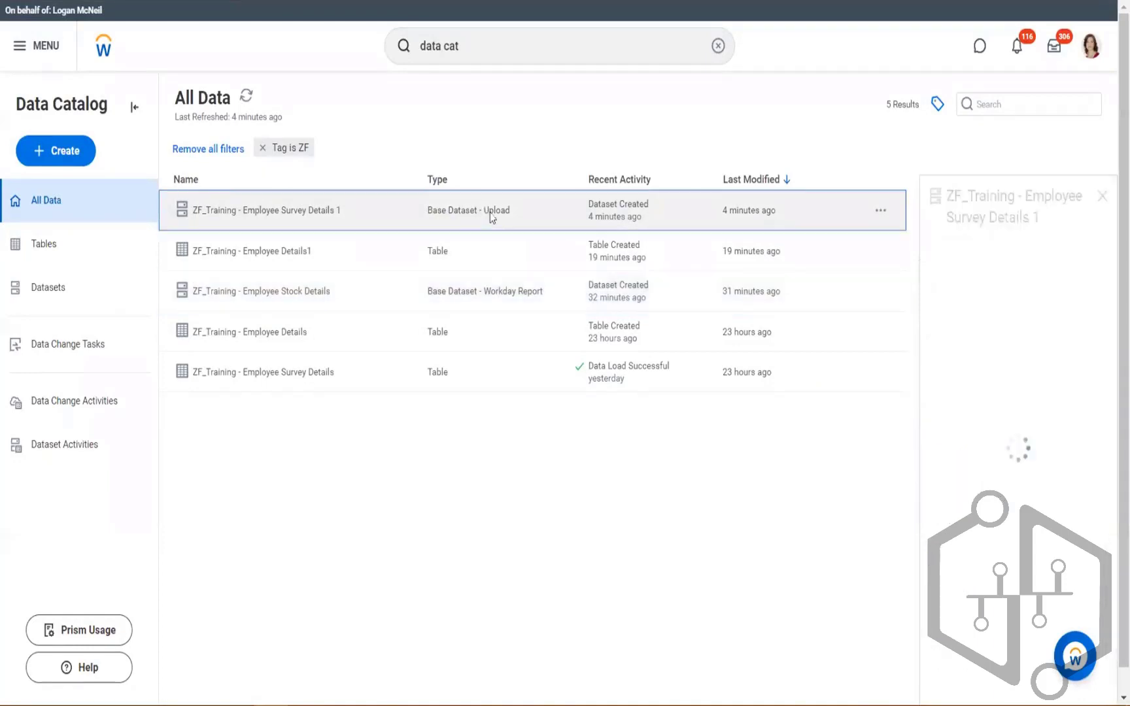
left_click(237, 210)
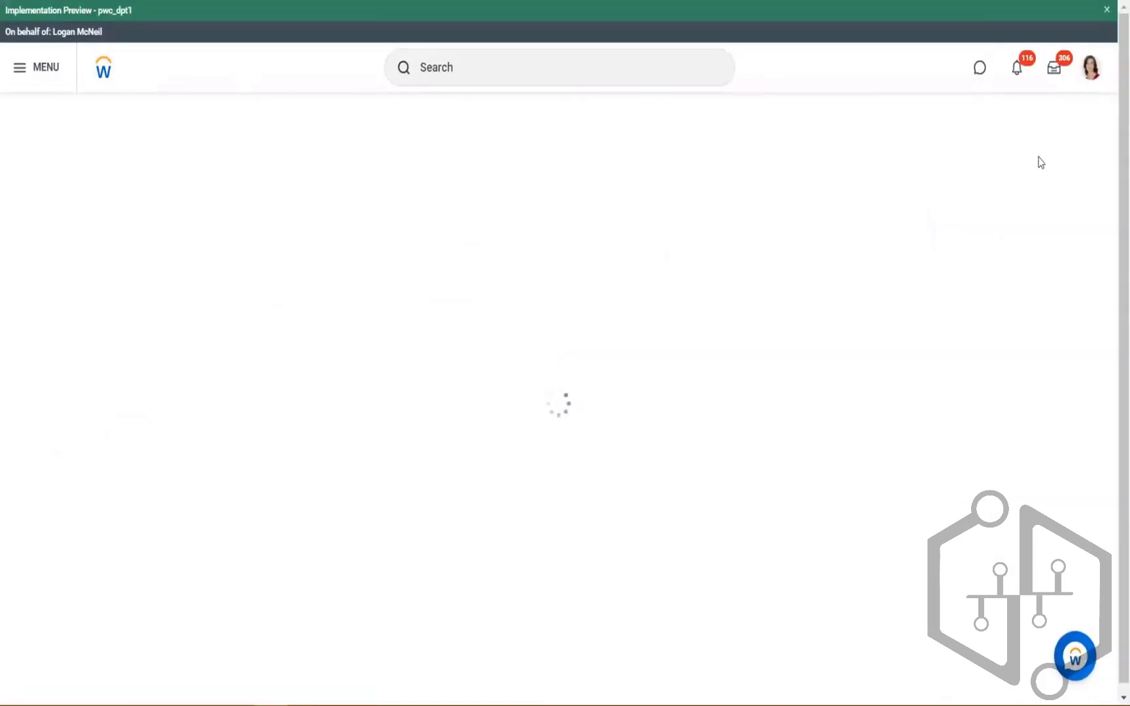
left_click(1079, 167)
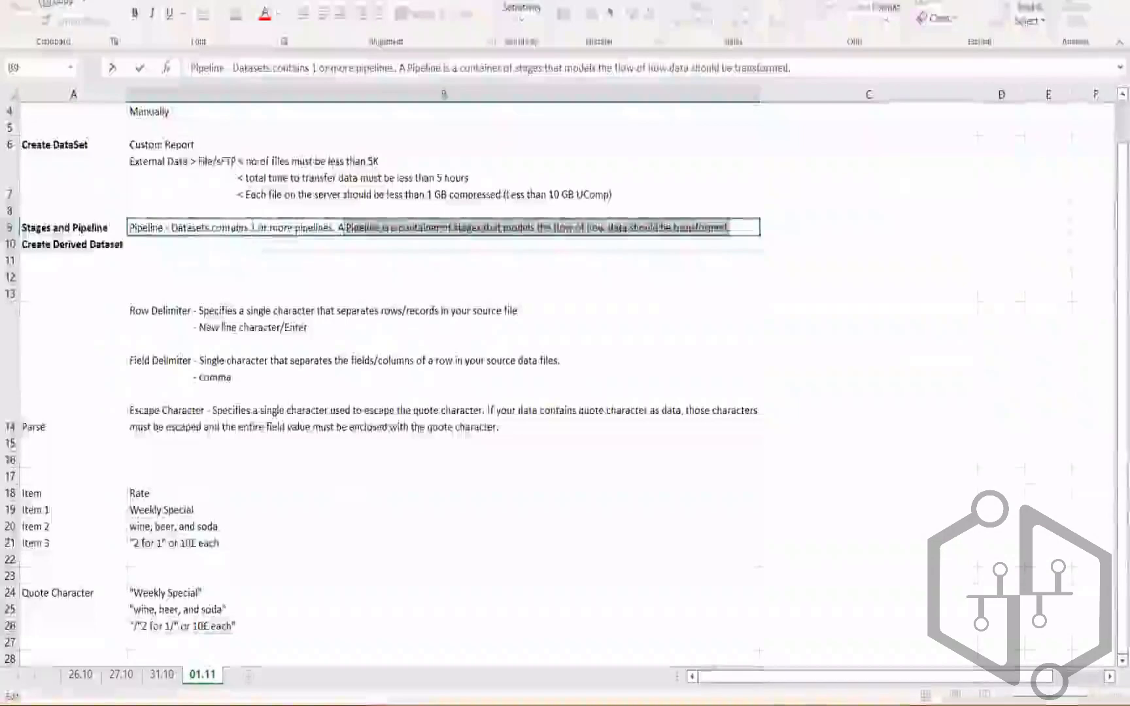
Review the pipeline count, stages and transformation wording in the Excel pipeline note, and return to the survey dataset in Workday.
left_click(255, 227)
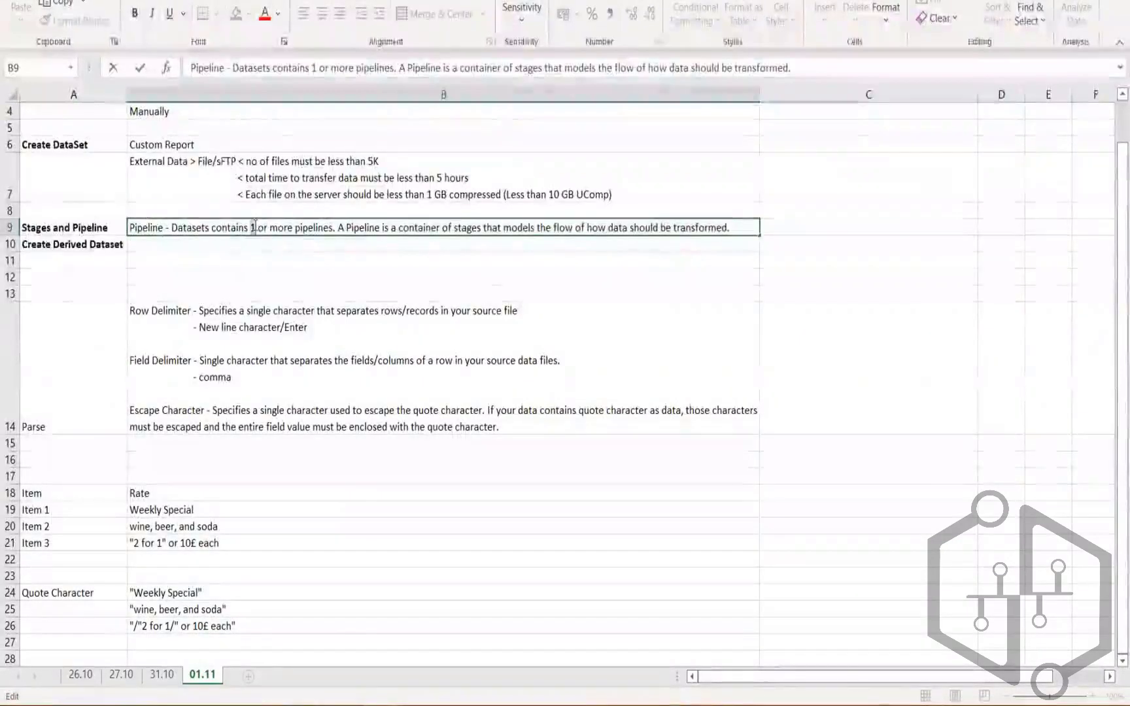
left_click_drag(254, 227, 325, 229)
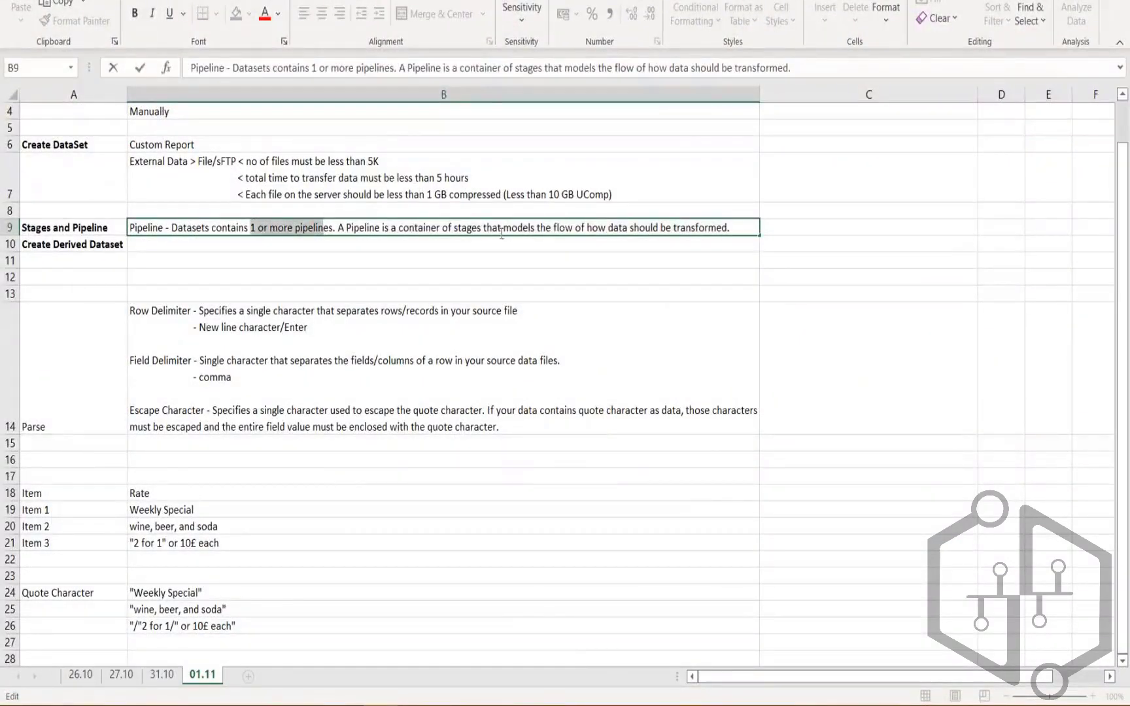
left_click_drag(450, 229, 485, 235)
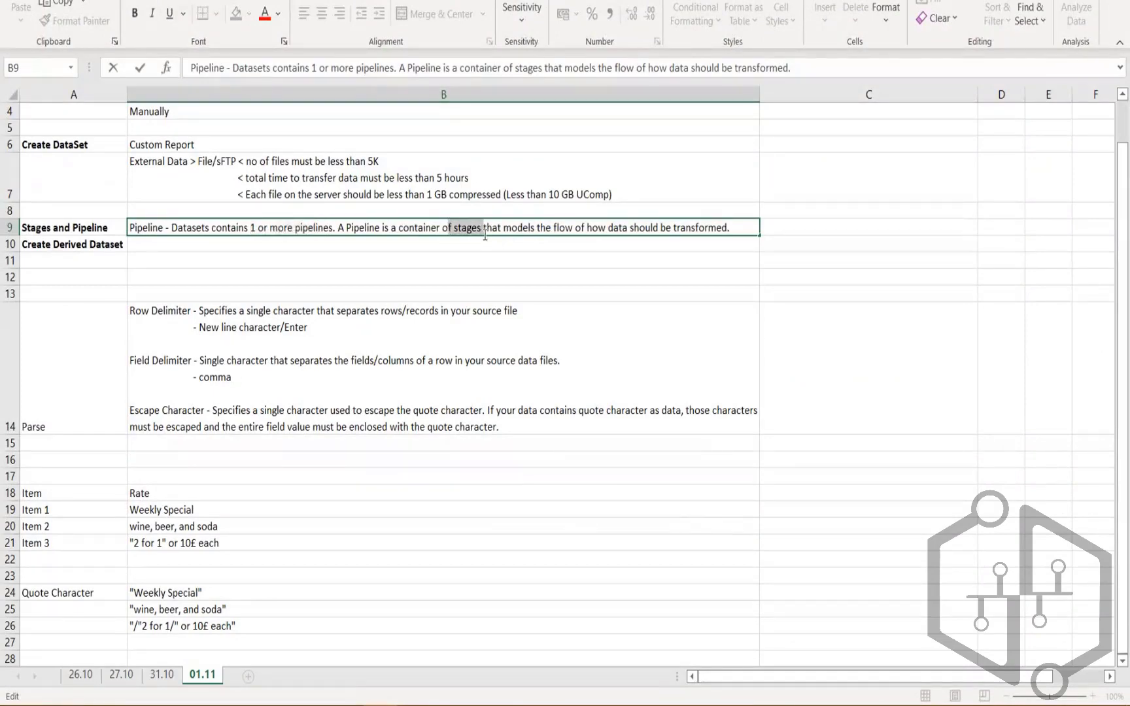
left_click_drag(671, 229, 711, 229)
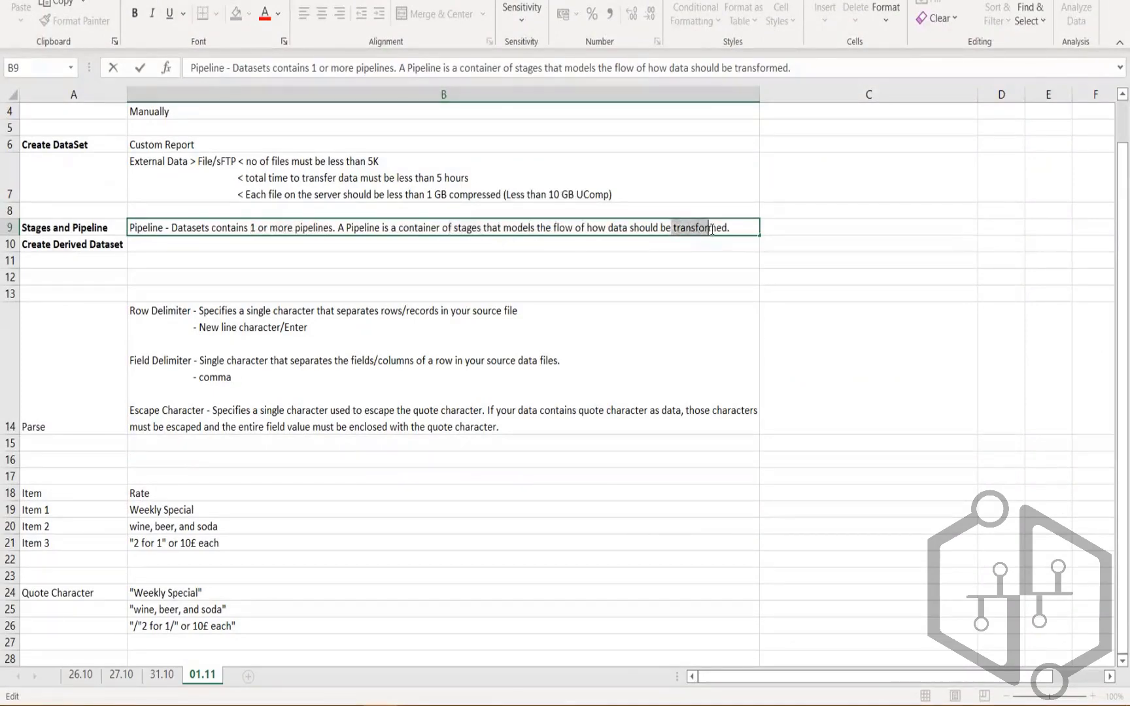
key("alt+Tab")
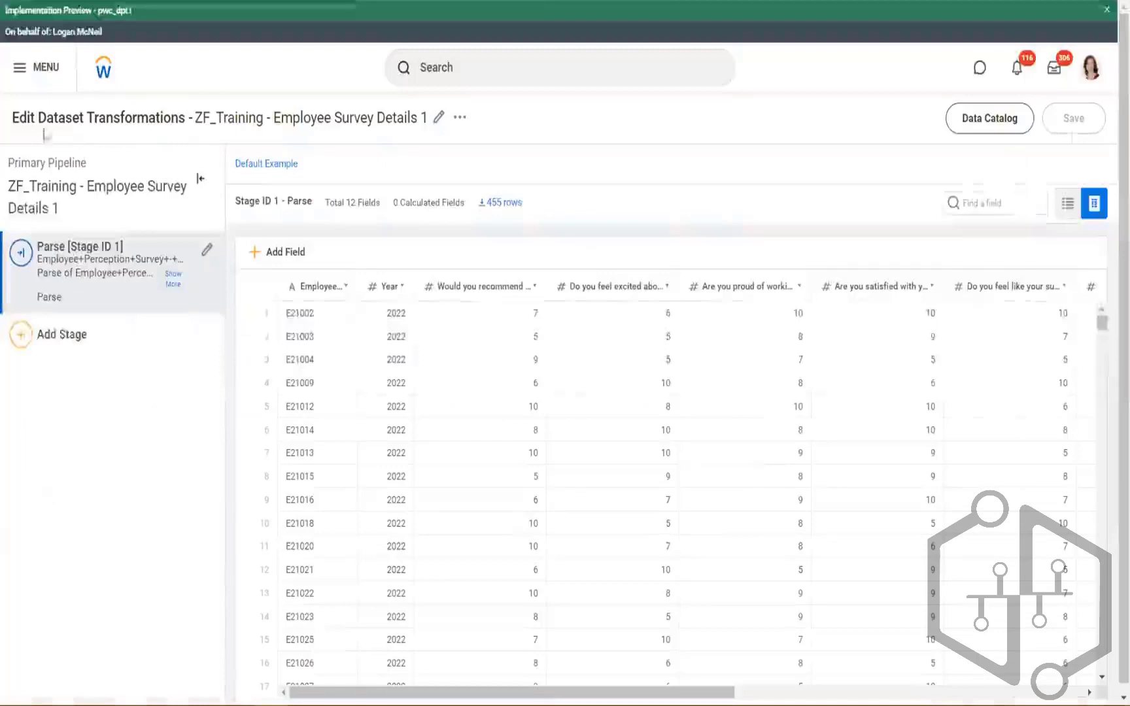
Highlight the transformations title and primary pipeline name of the survey dataset, and switch to the Excel notes.
left_click_drag(104, 116, 198, 117)
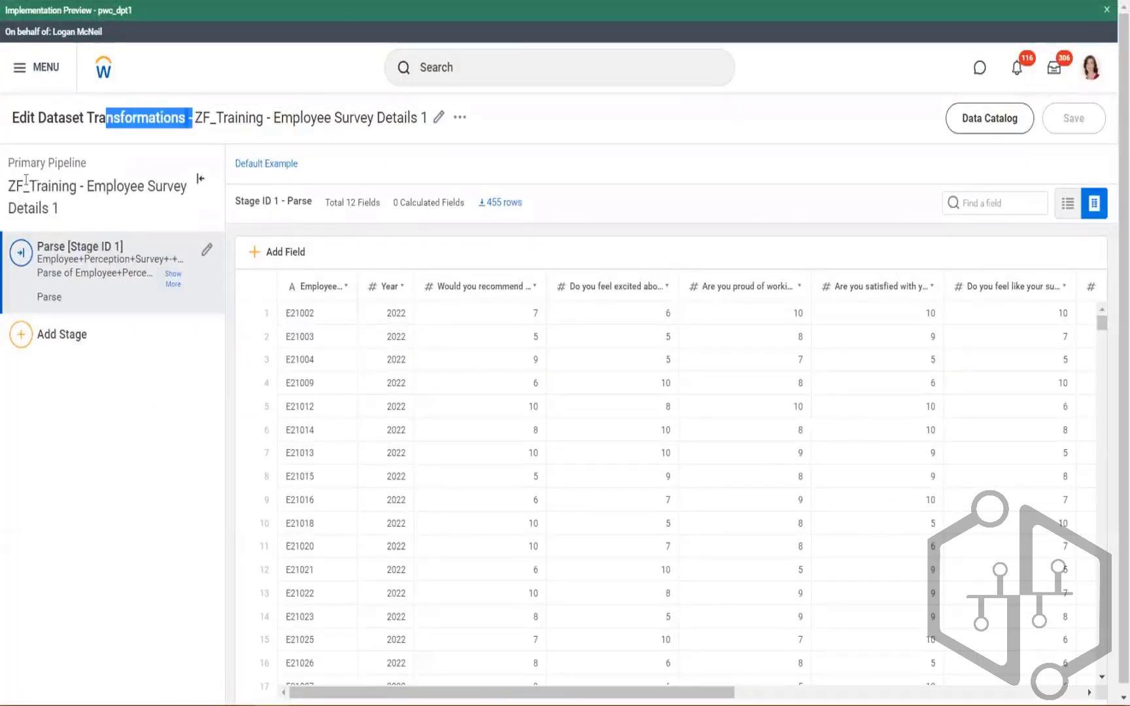
left_click_drag(12, 185, 65, 212)
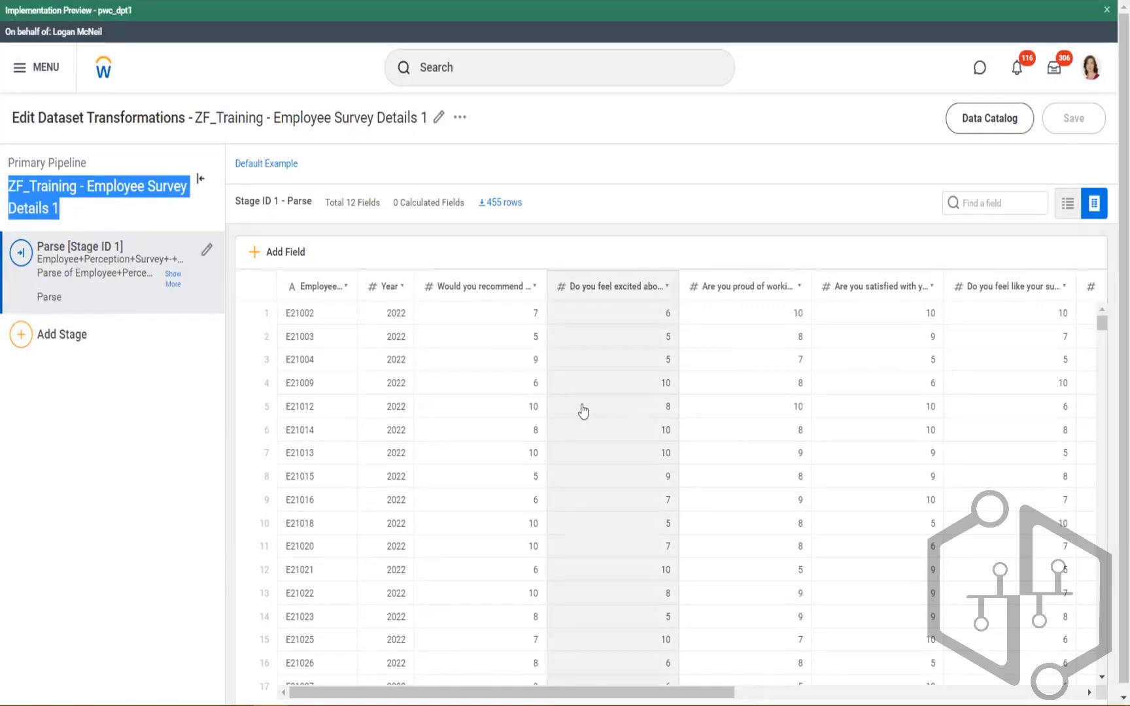
key("alt+Tab")
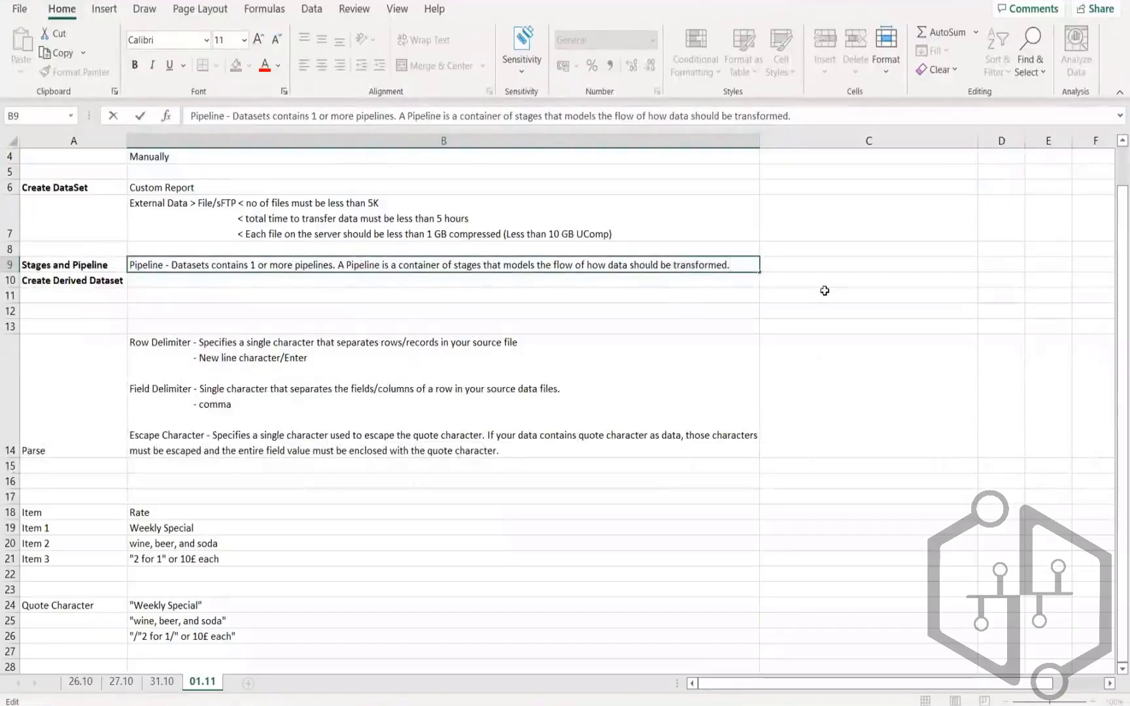
Add a paragraph to the pipeline note: "Base Dataset contains only 1 pipeline. Dervied dataset can contain 1 or more pipelines.".
key("alt+Return")
key("alt+Return")
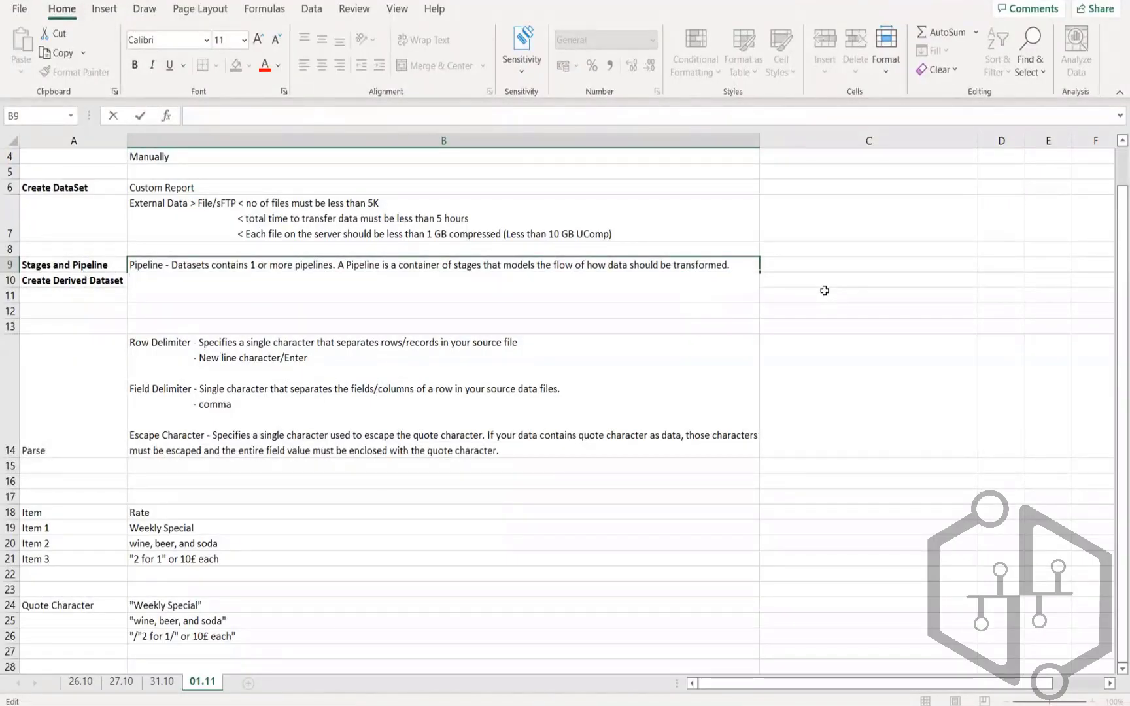
type("Base ")
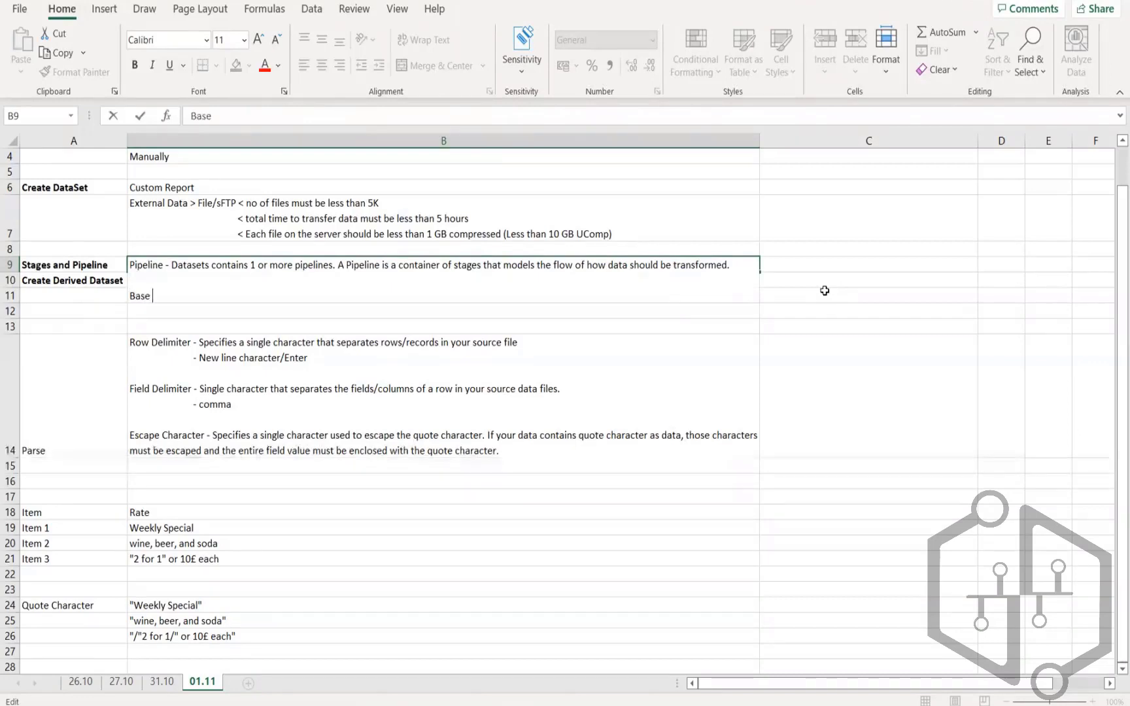
type("Dataset c")
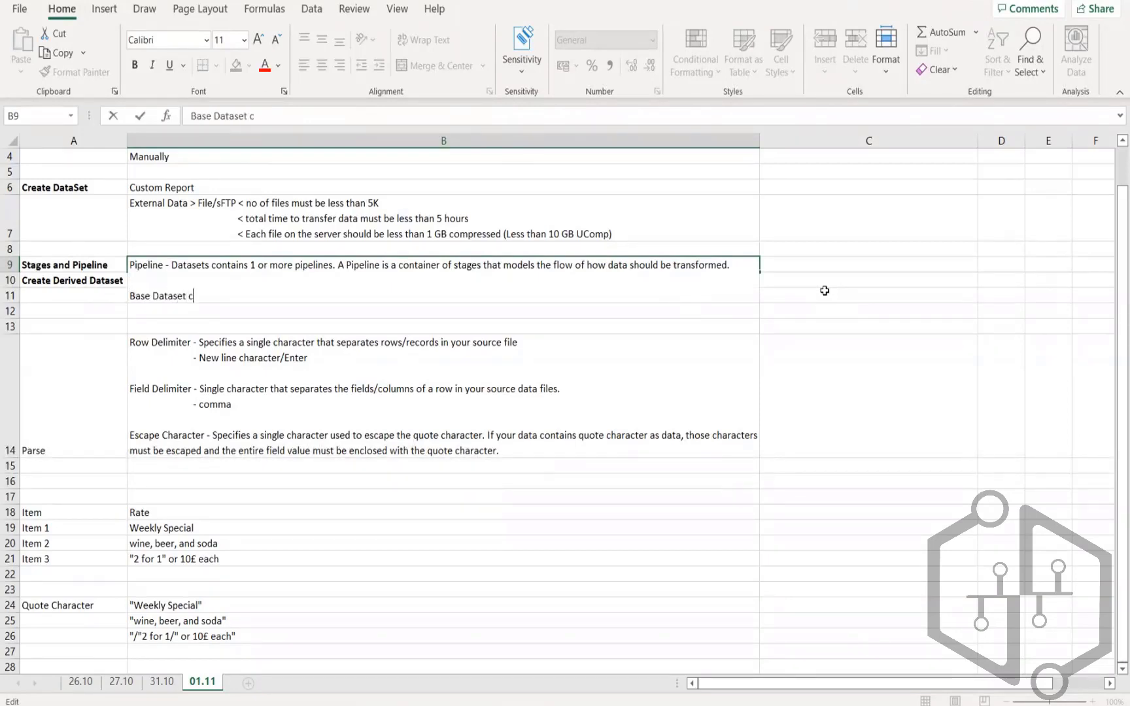
type("ontains only")
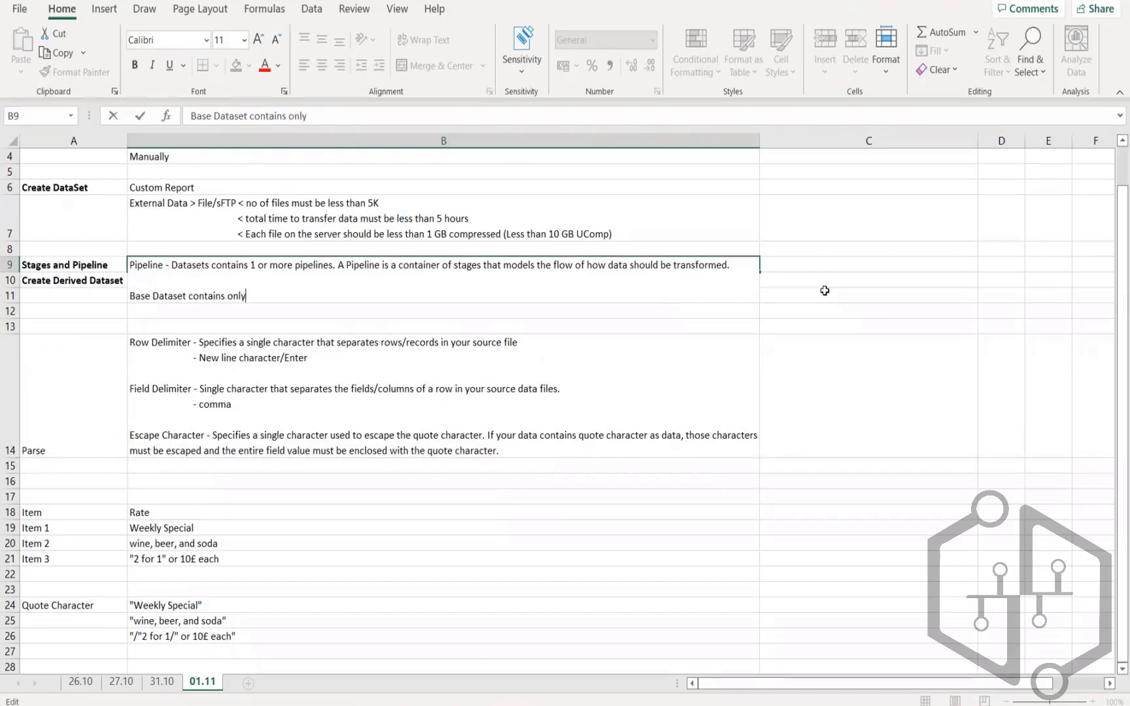
type(" 1 pe")
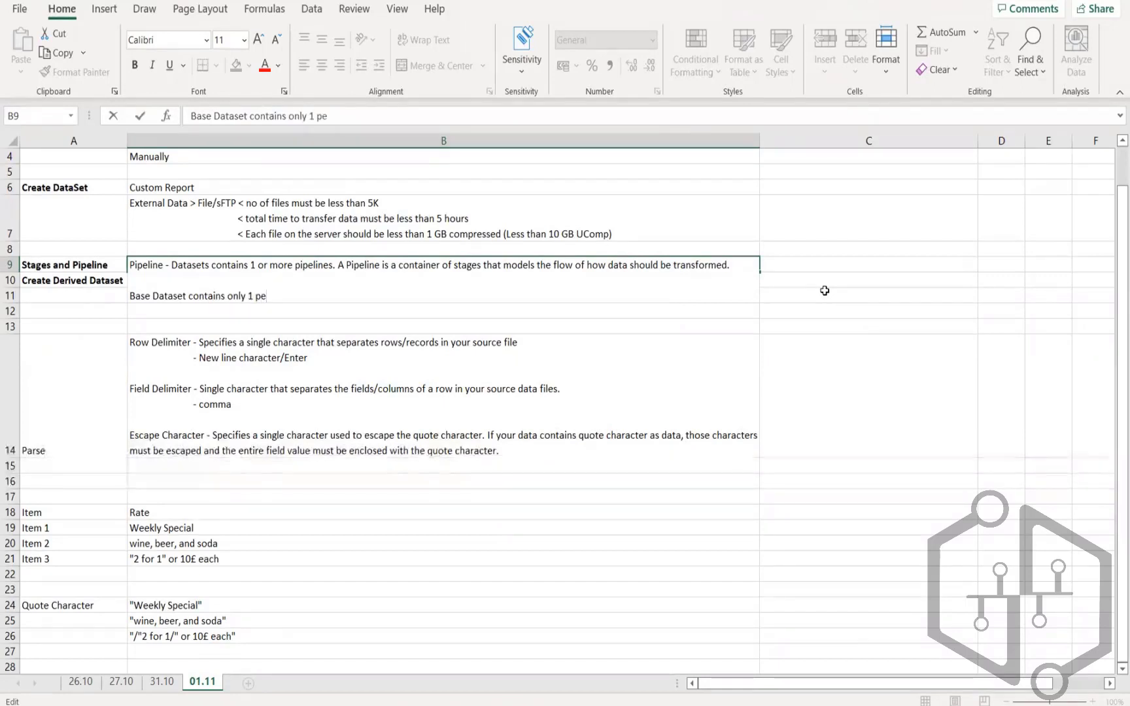
key("BackSpace")
type("ipel")
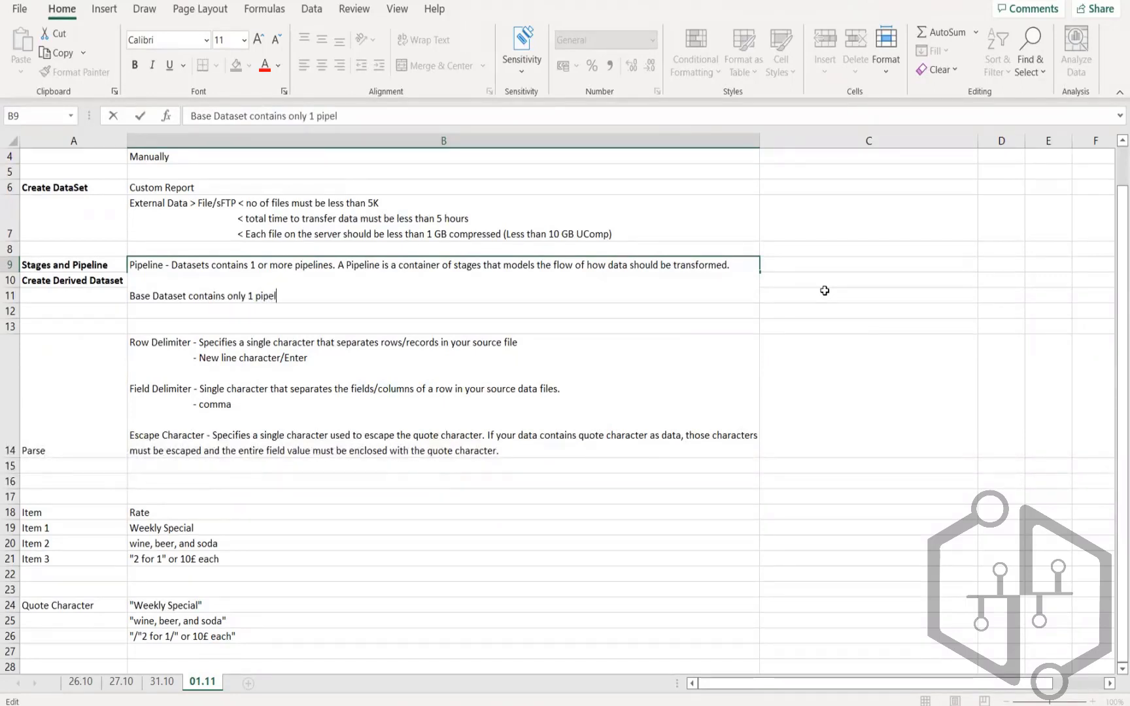
type("ine. Dervied dataset can")
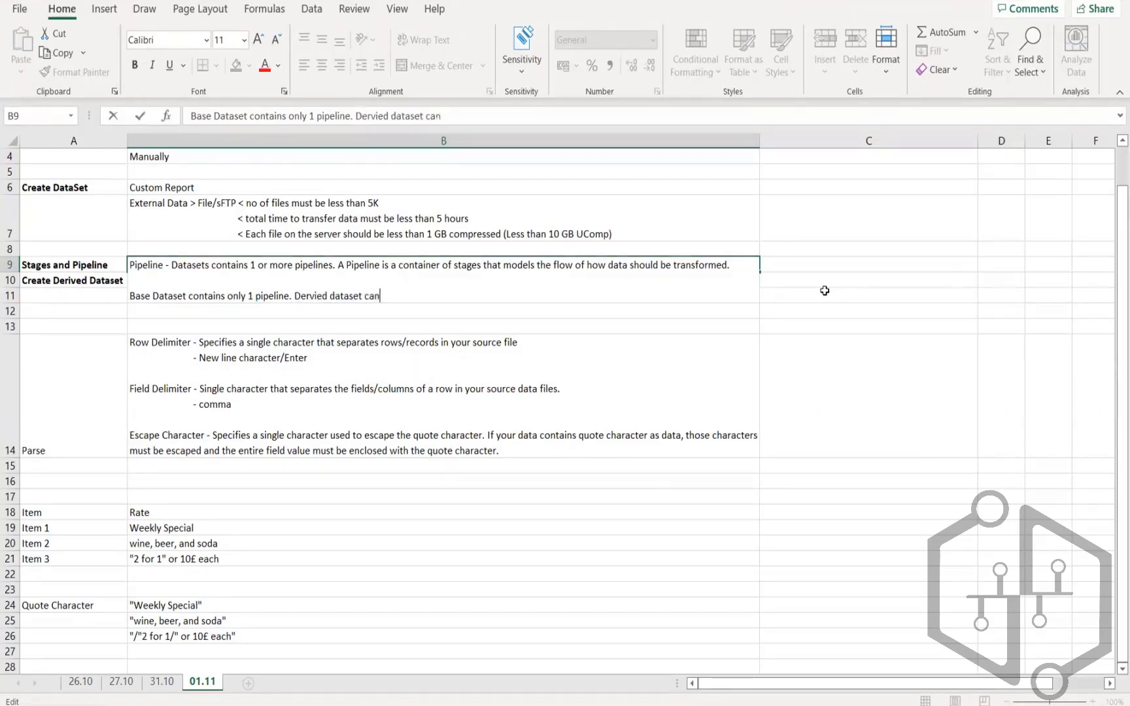
type(" contain 1 or more")
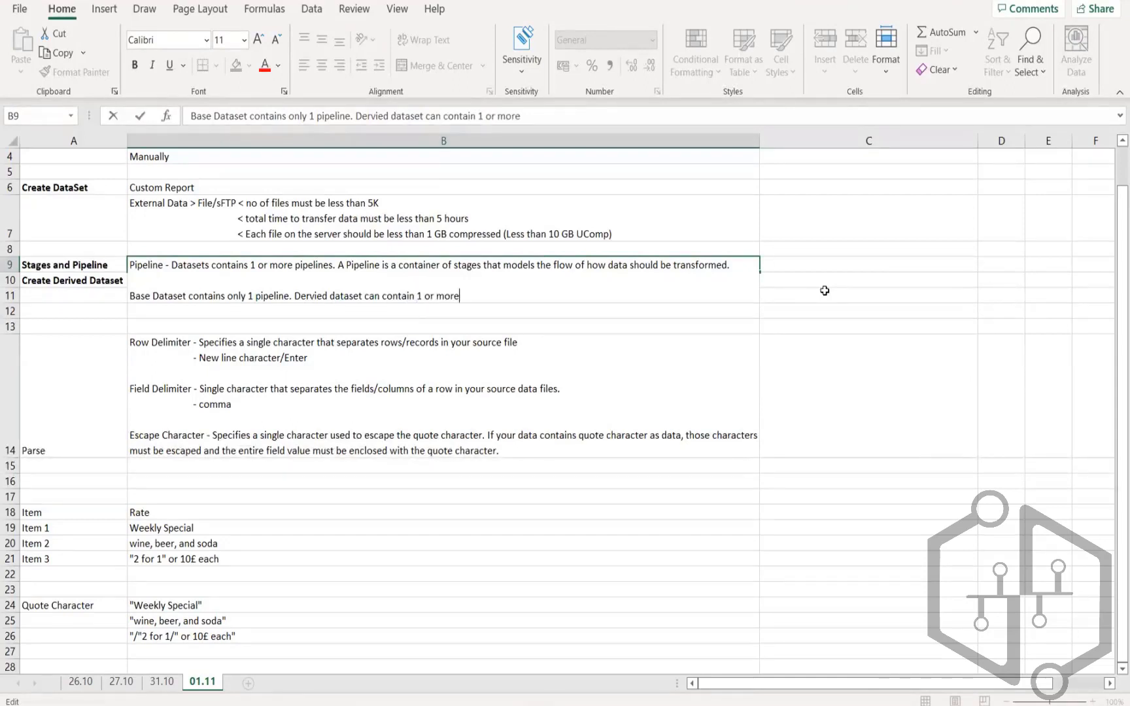
type(" pipelines.")
key("Return")
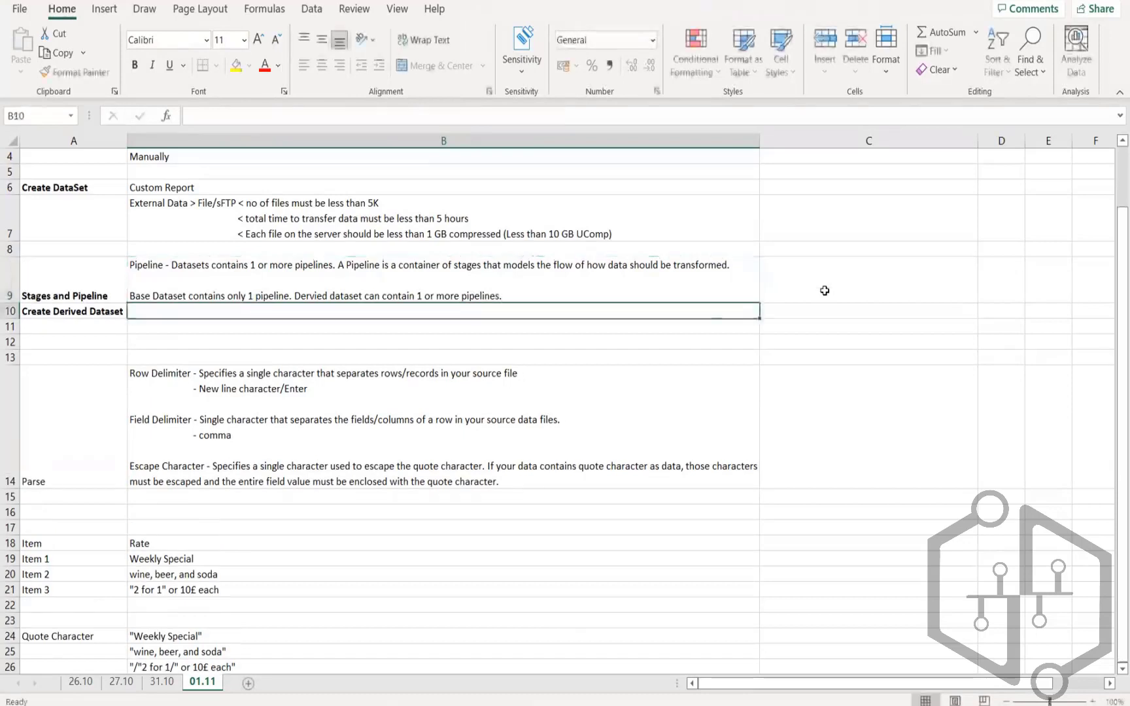
Reopen the pipeline note and highlight the pipeline counts given for datasets, base datasets and derived datasets.
left_click(257, 265)
double_click(256, 265)
double_click(254, 265)
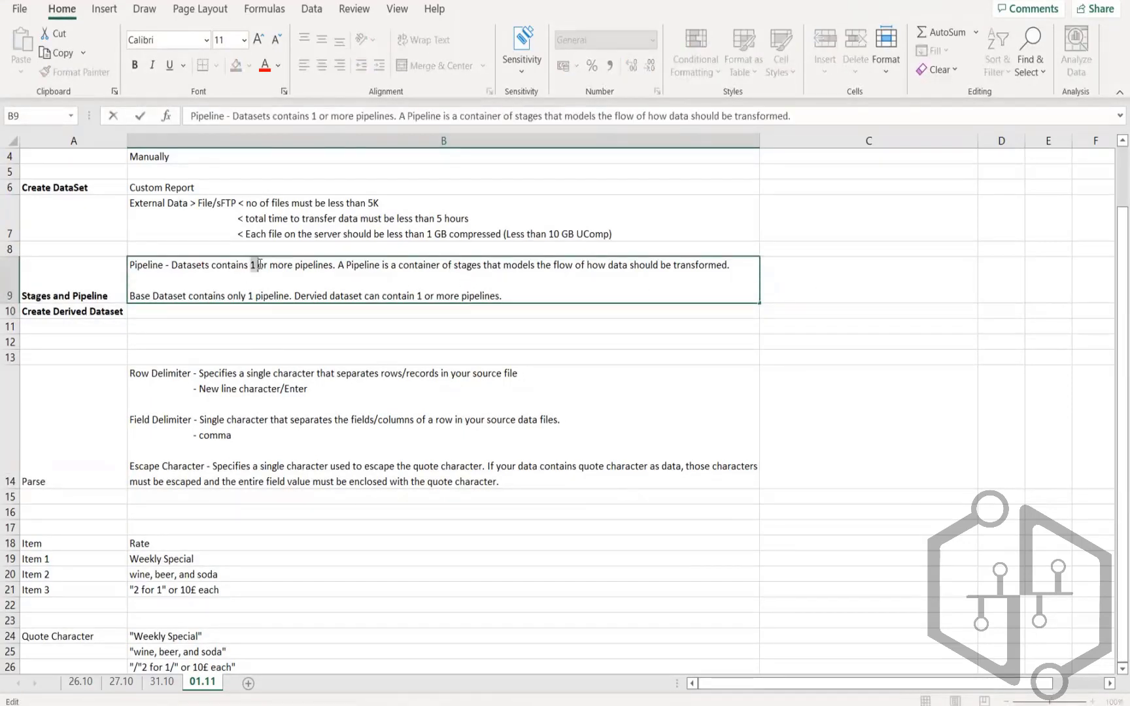
double_click(248, 295)
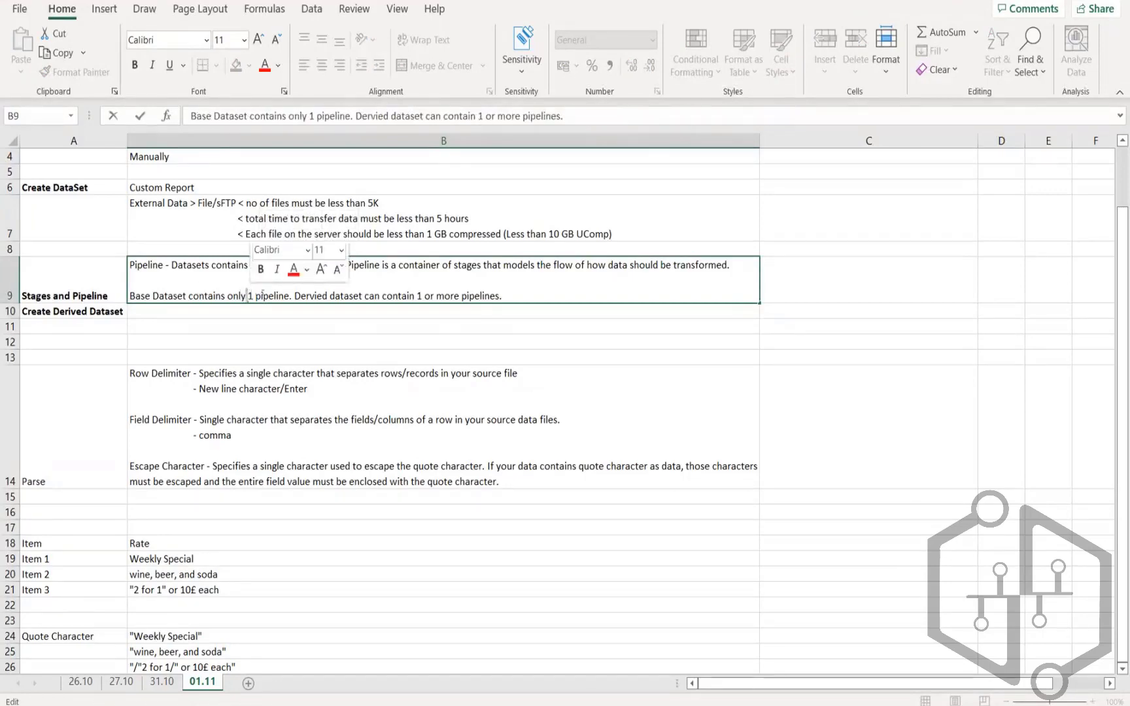
left_click_drag(293, 296, 430, 299)
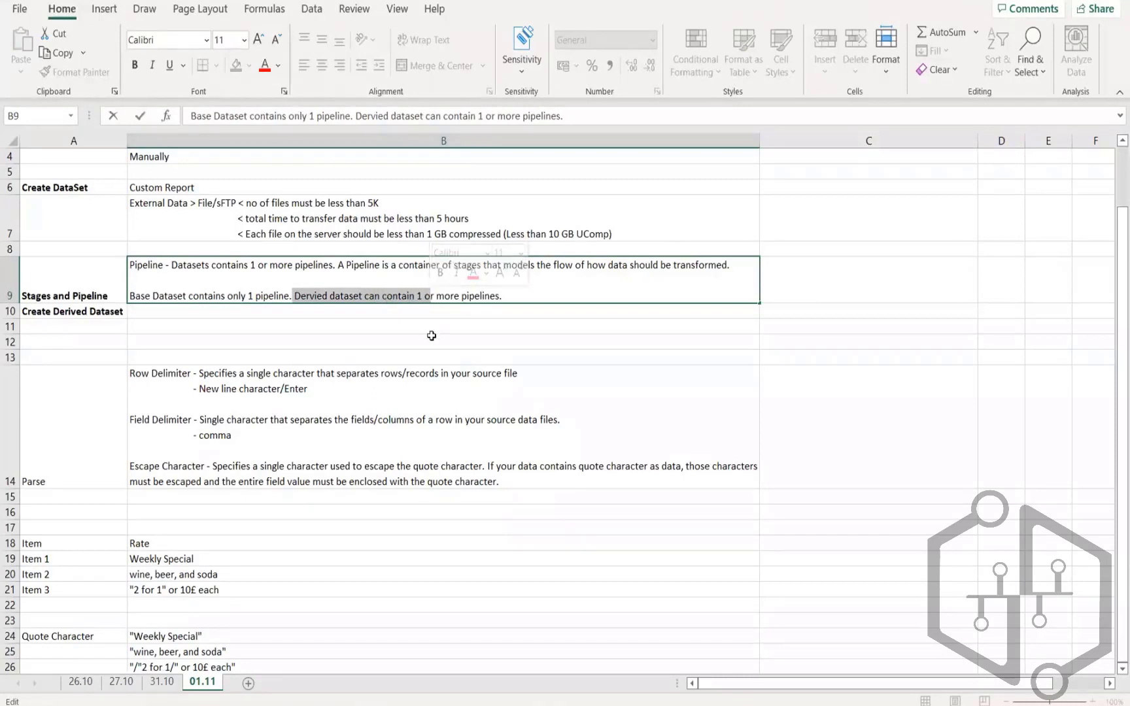
Append the sentence "Each datasets has a primary pipeline" to the end of the pipeline note in B9.
left_click(550, 297)
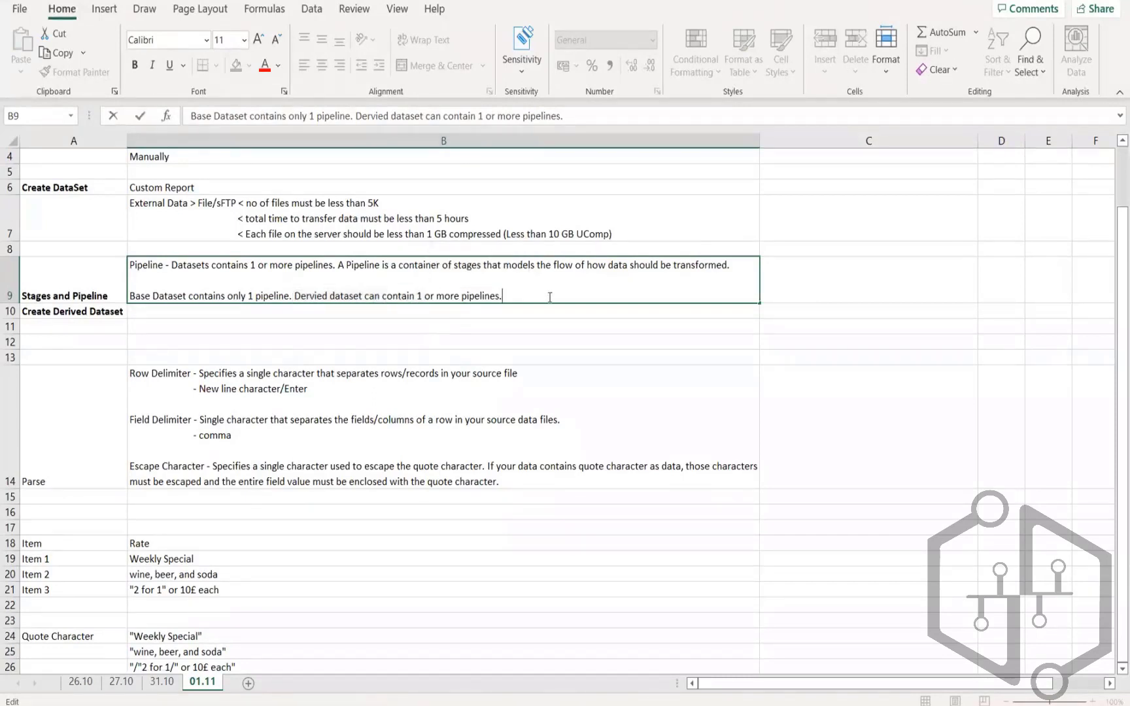
type("Each s")
type("atasets ")
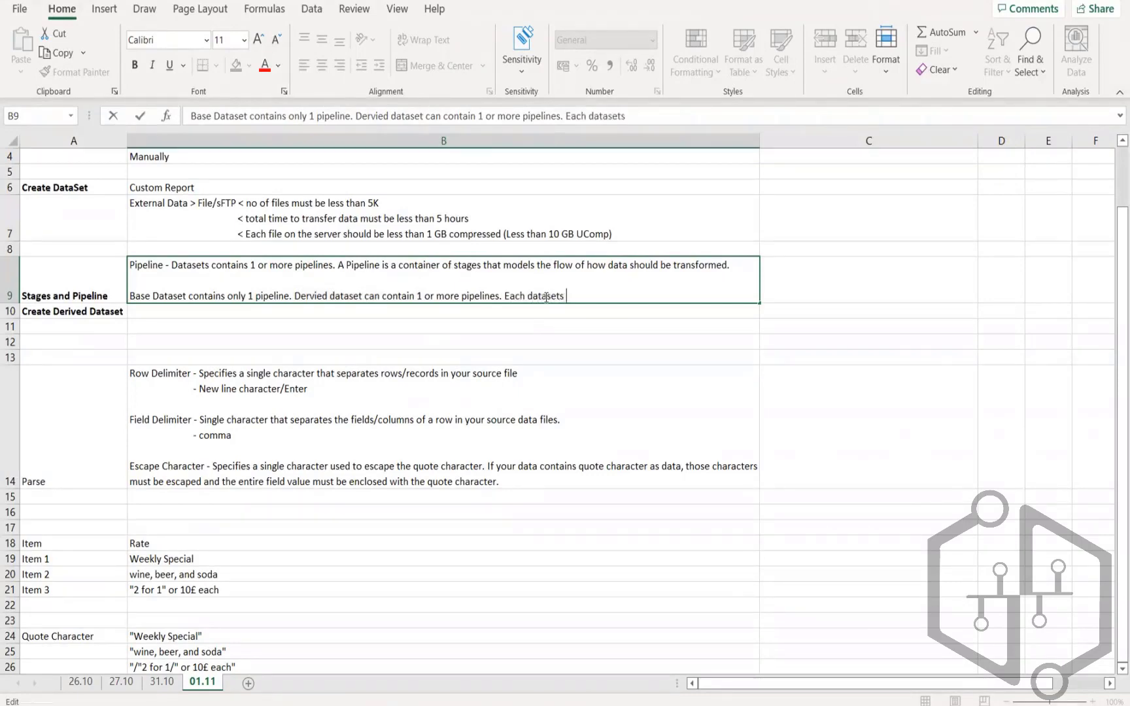
type("has a primary peip")
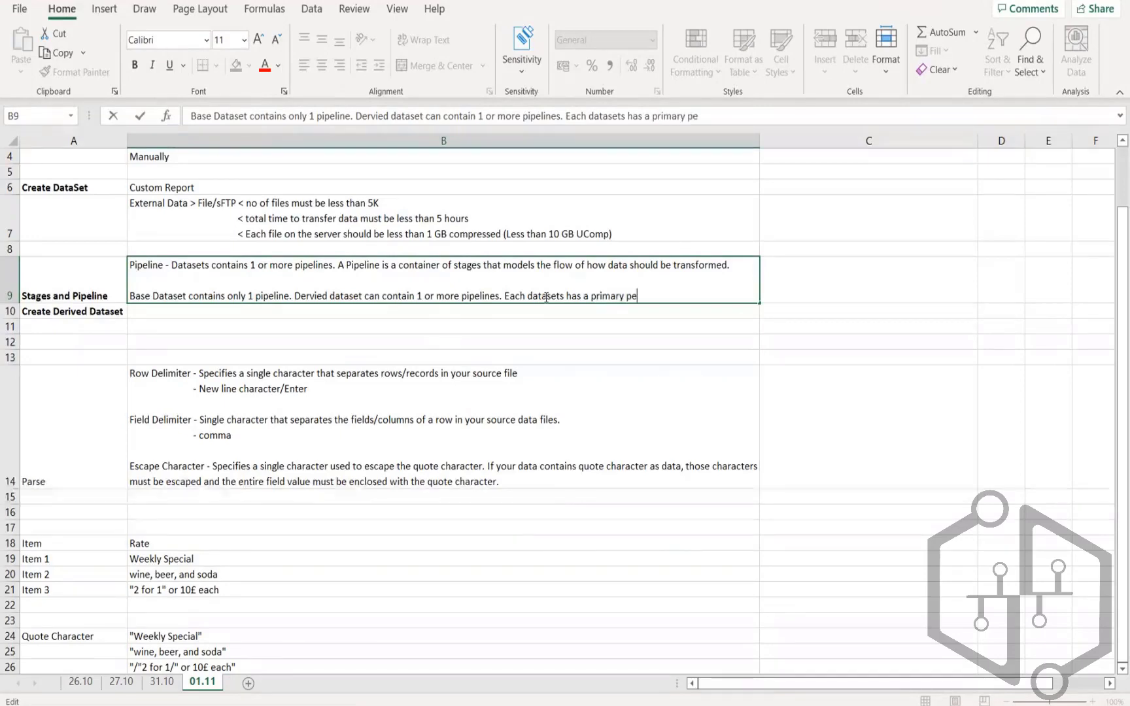
key("BackSpace")
key("BackSpace")
key("BackSpace")
type("ipeline")
key("Return")
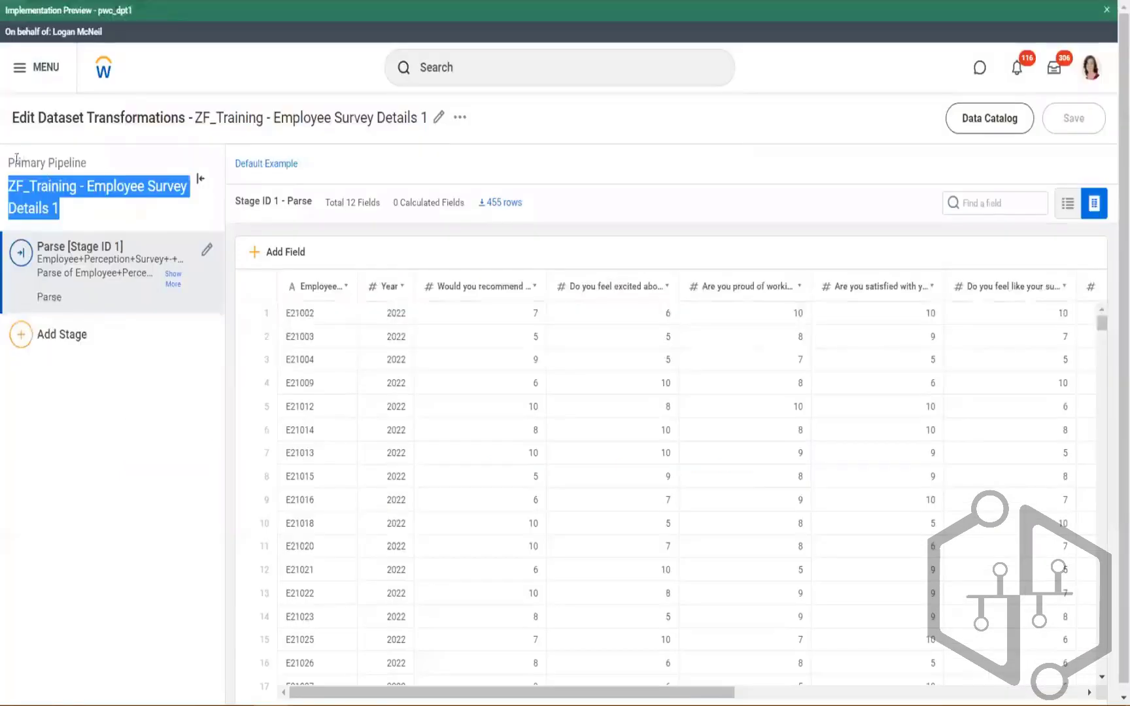
Highlight the Primary Pipeline label in Workday, and end the matching sentence in the Excel note with a period.
left_click_drag(16, 160, 59, 165)
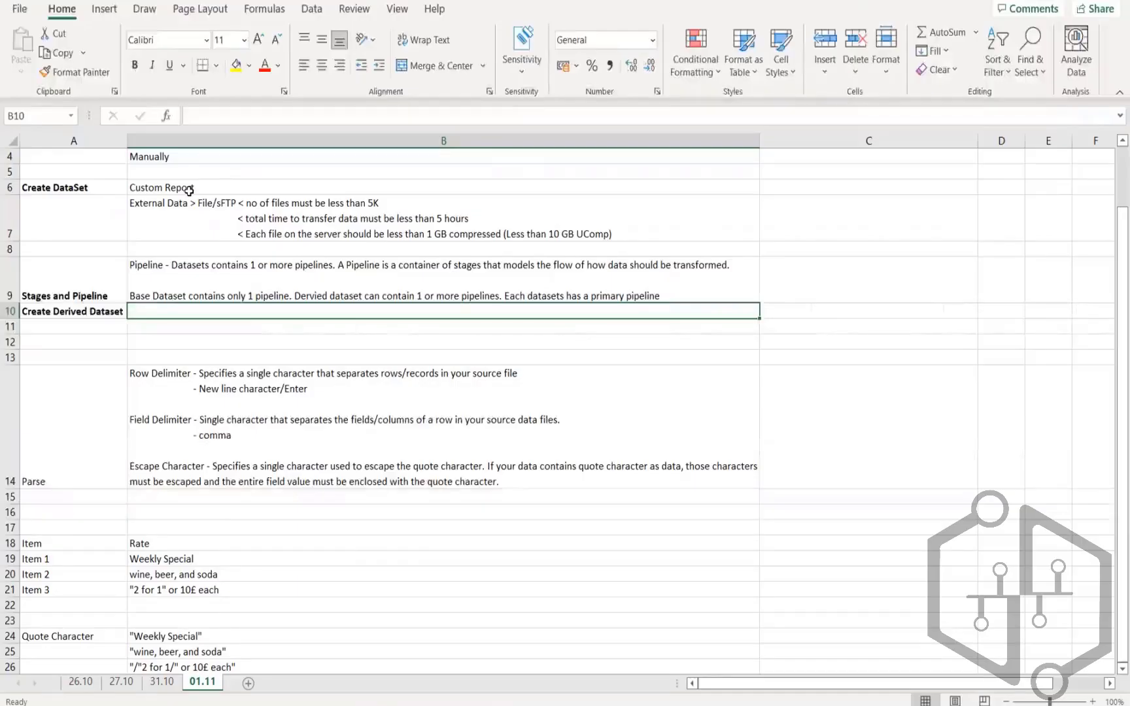
left_click(600, 295)
double_click(598, 294)
left_click_drag(589, 296, 636, 296)
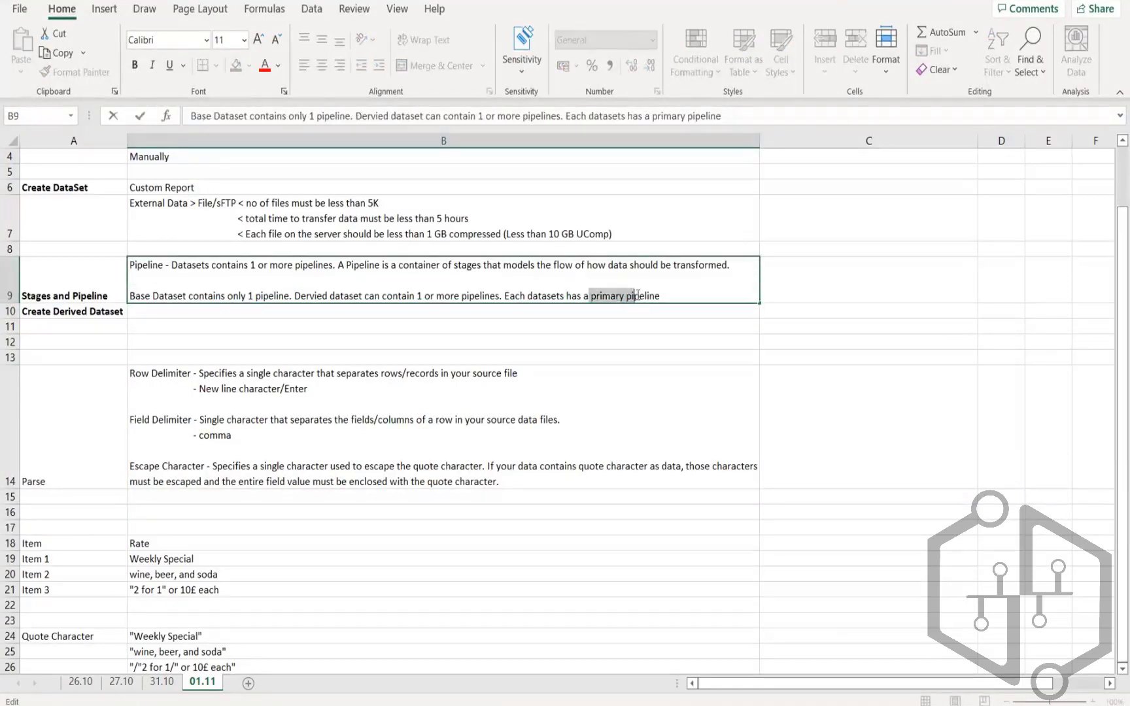
left_click(660, 296)
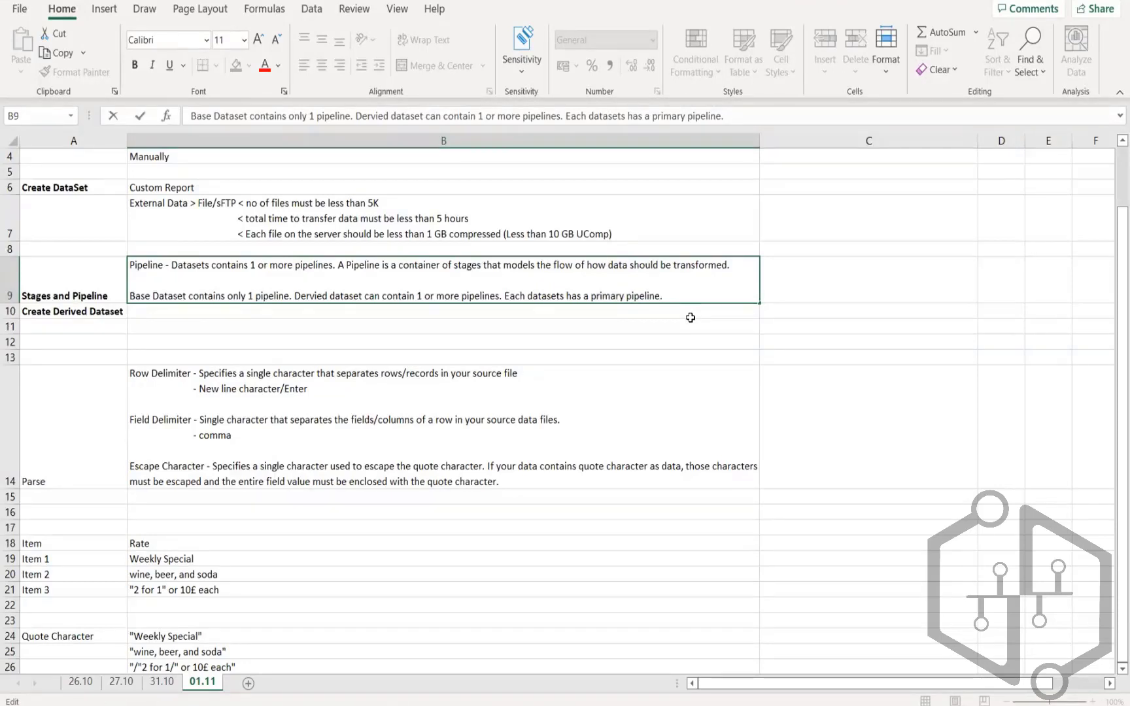
key("Return")
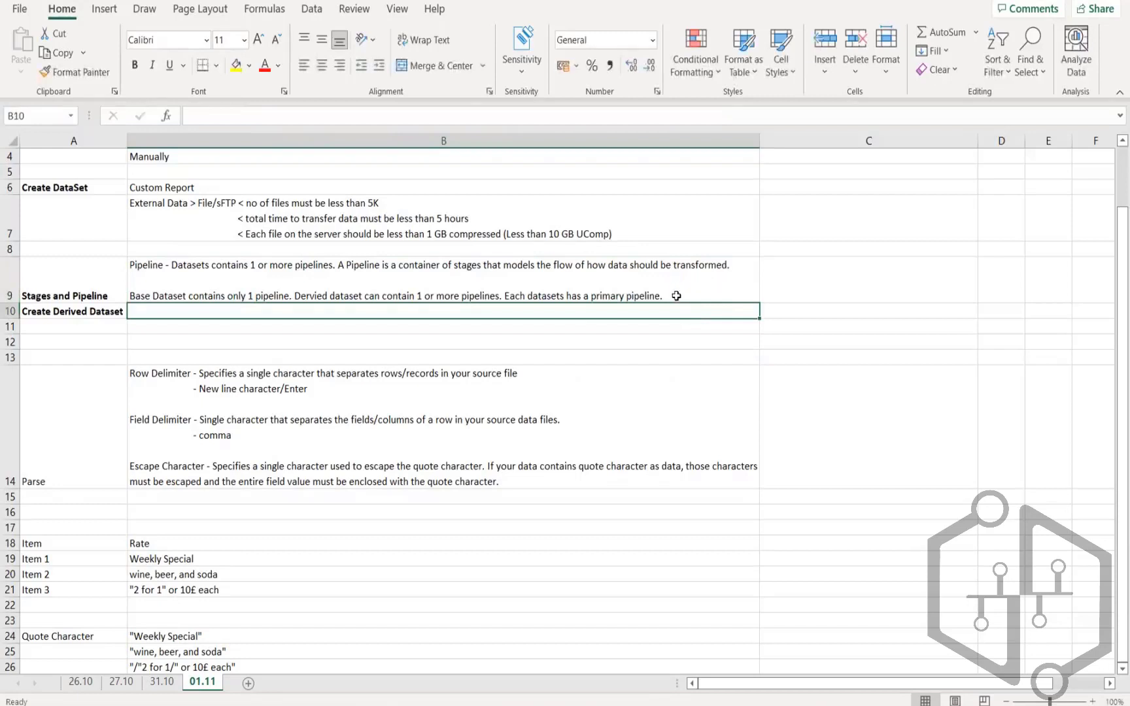
Start a new paragraph in the B9 note with "The pipelines have an ordered list of stages, each".
left_click(689, 295)
key("alt+Return")
key("alt+Return")
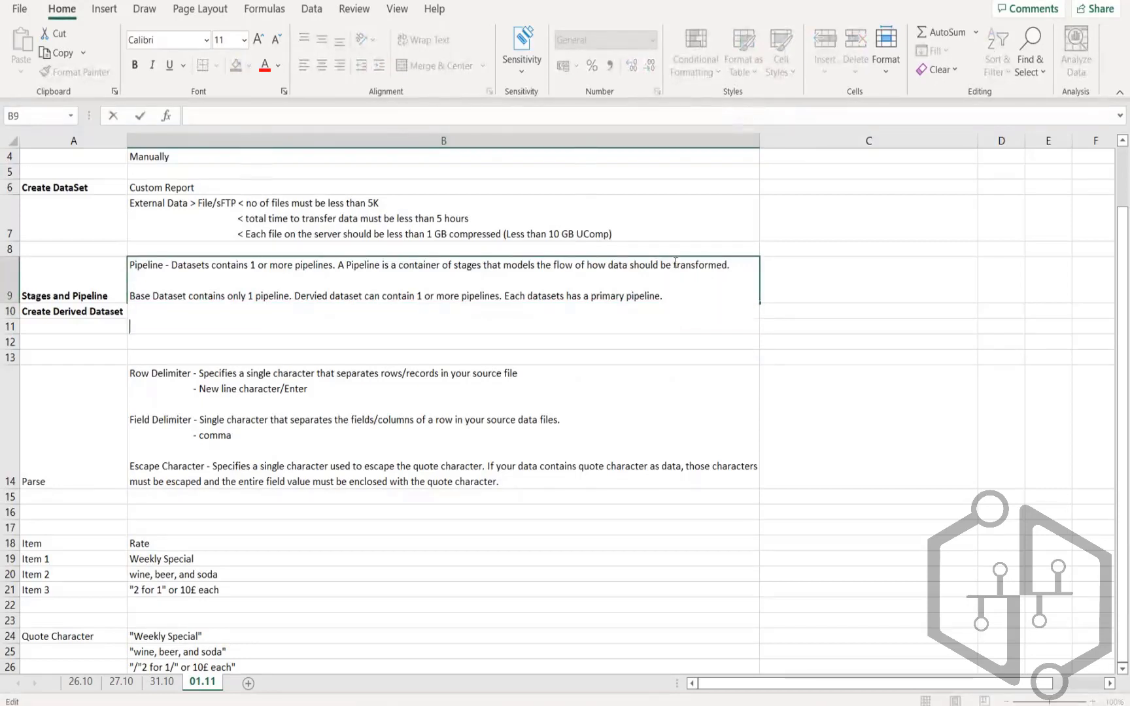
type("The first")
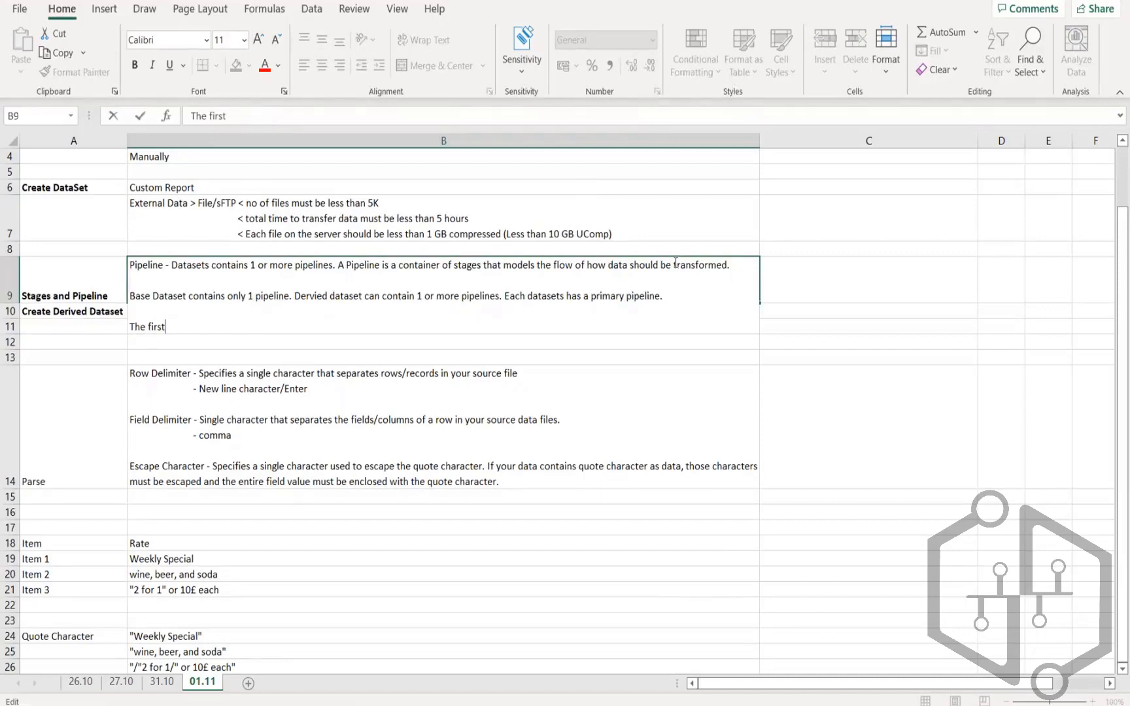
key("BackSpace")
key("BackSpace")
key("BackSpace")
key("BackSpace")
key("BackSpace")
type("he pipel")
key("BackSpace")
type("elines have a")
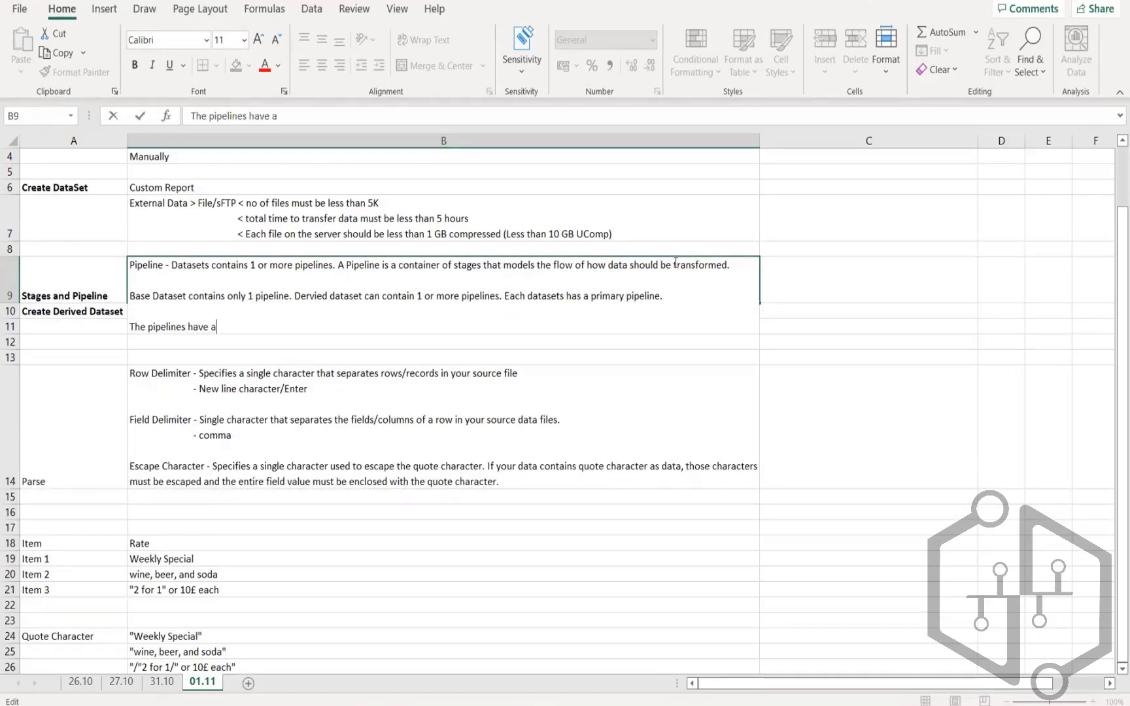
type("n ordered list of stages")
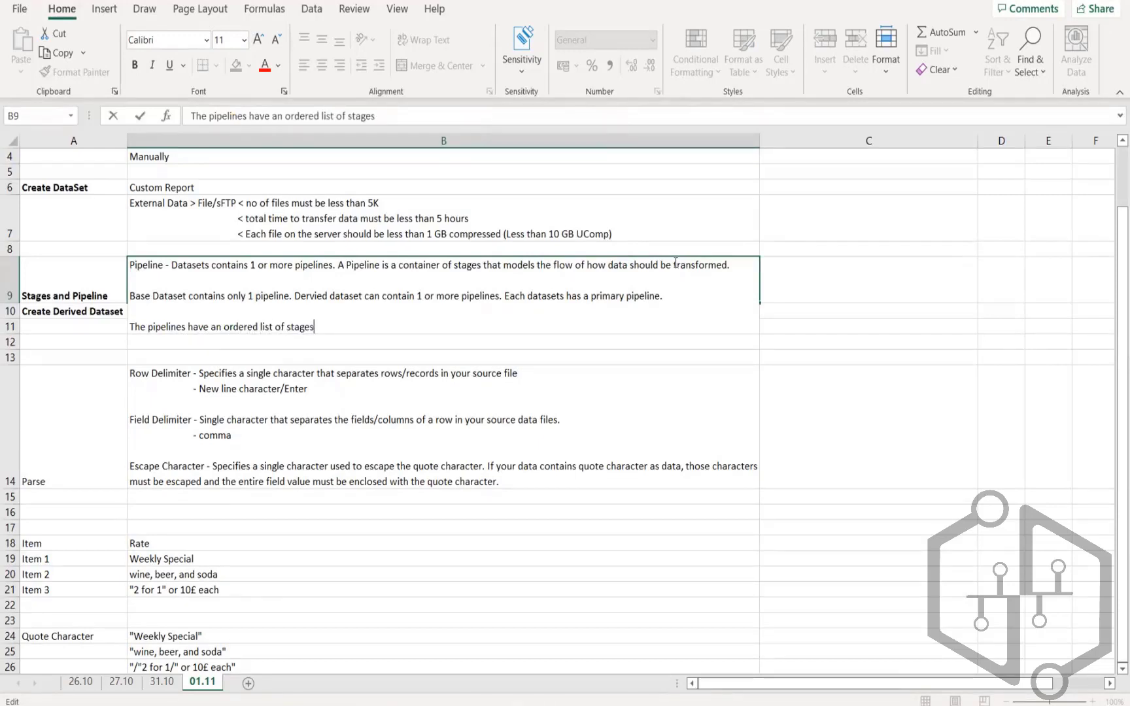
type(", each")
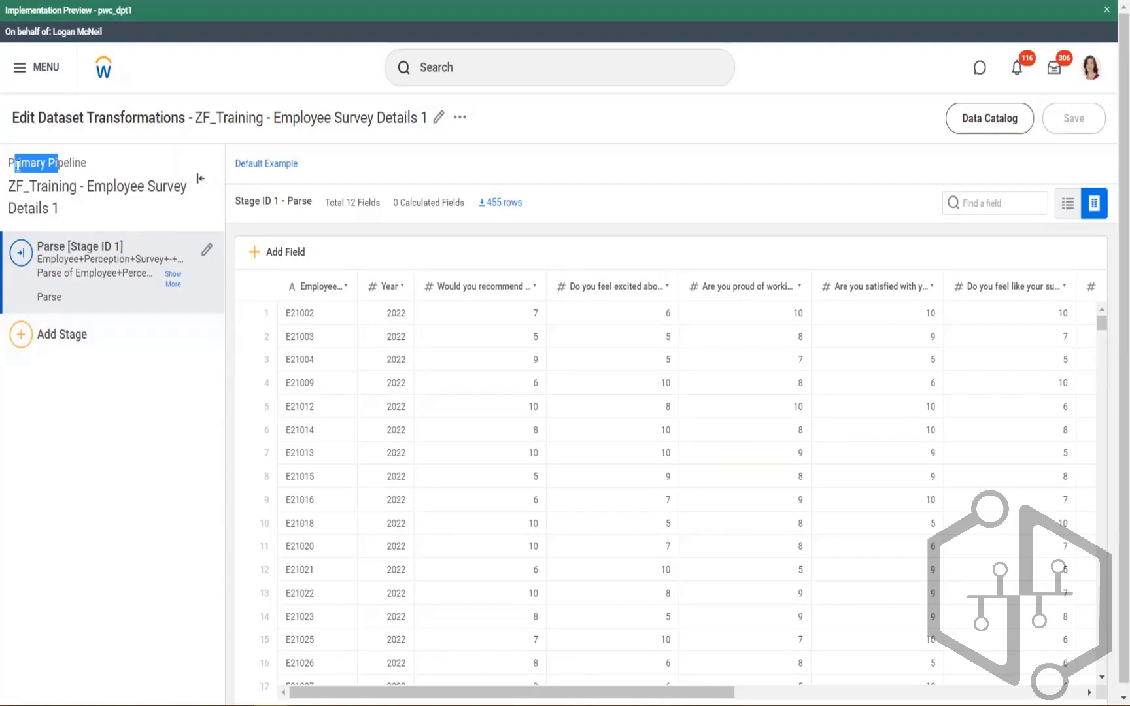
Examine the Primary Pipeline heading of the survey dataset in Workday and return to the Excel notes.
left_click(83, 162)
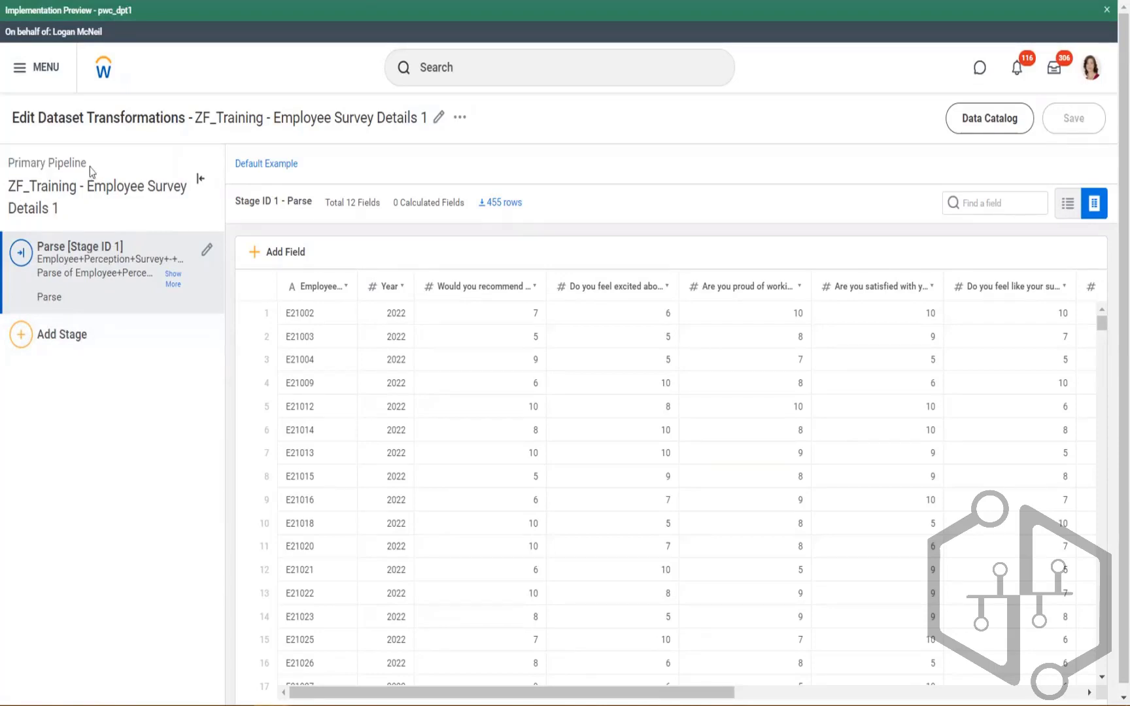
left_click_drag(88, 169, 48, 170)
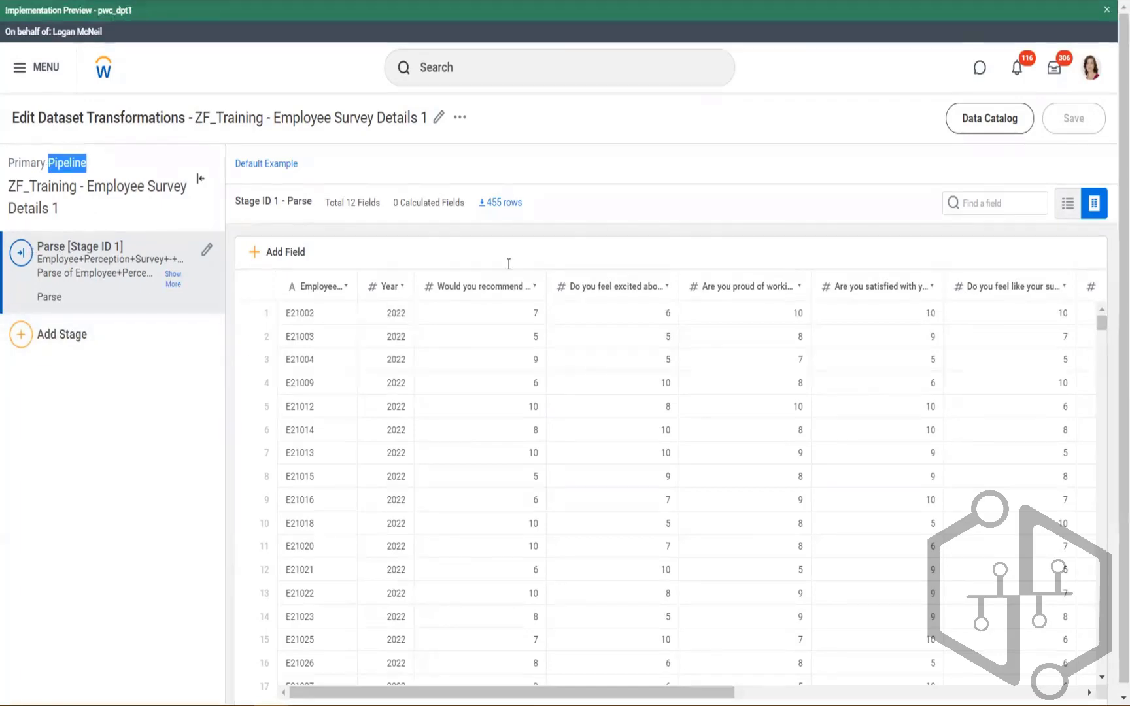
key("alt+Tab")
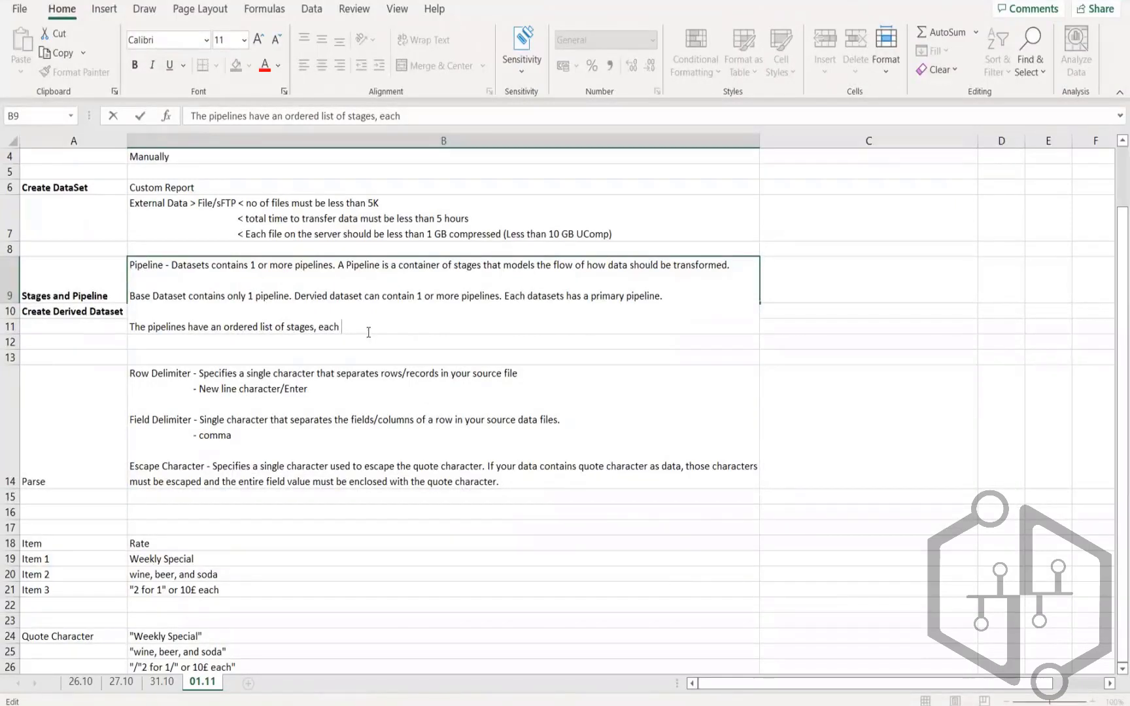
Complete the ordered-stages sentence with "fo whch define how to modify the data at that point in the pipeline".
type("o whch define how ")
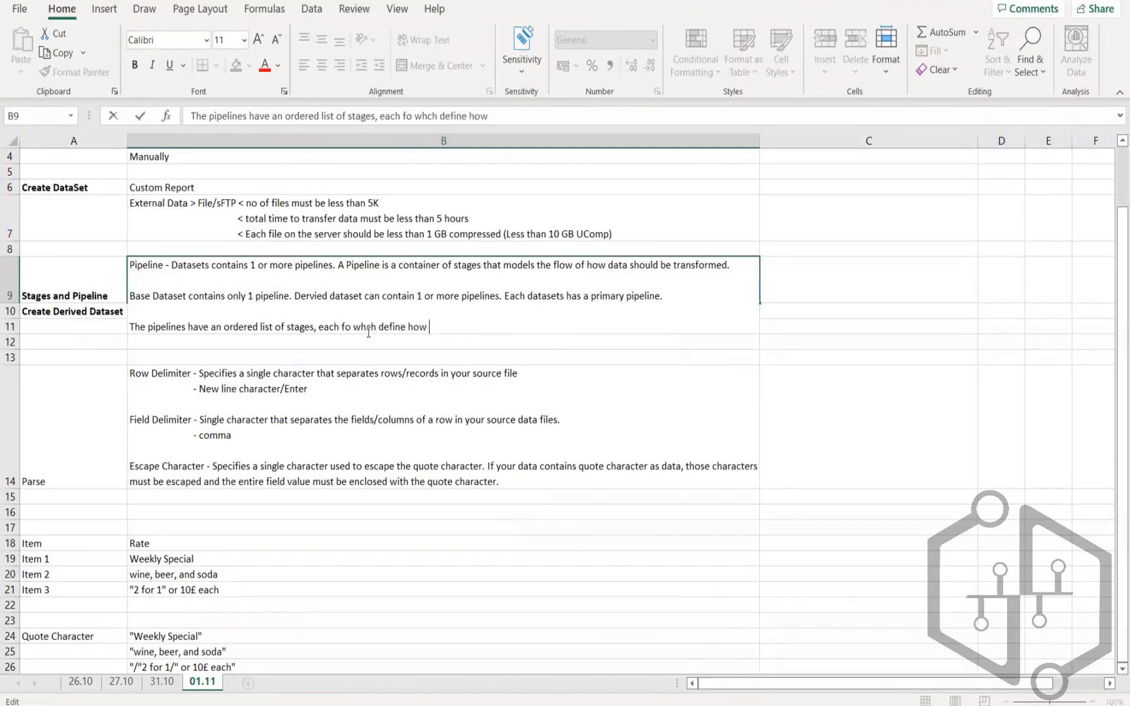
type("to modify the data that")
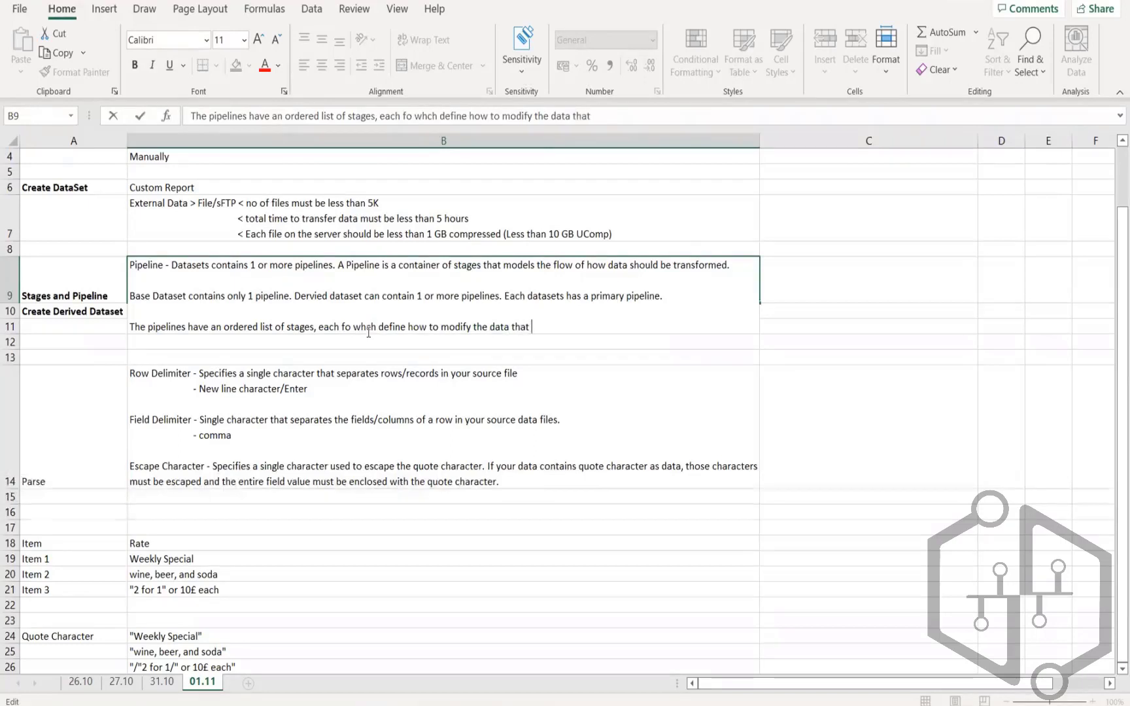
key("BackSpace")
key("BackSpace")
key("BackSpace")
key("BackSpace")
type("at that point in the p")
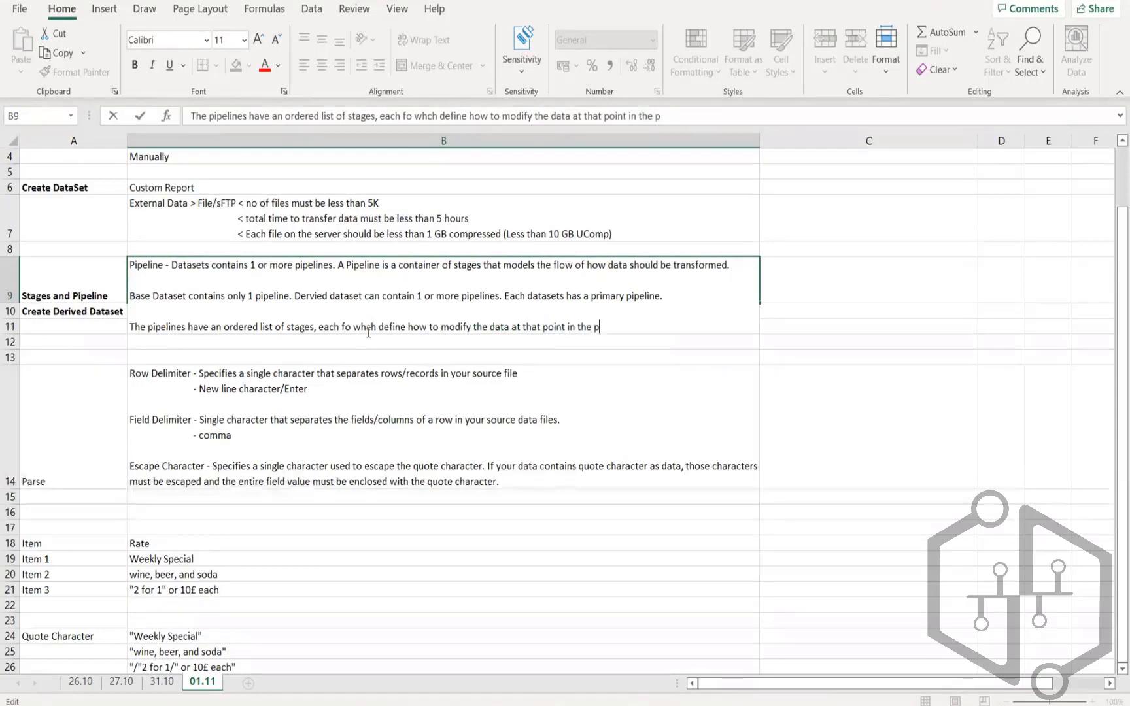
type("ipeline")
key("Return")
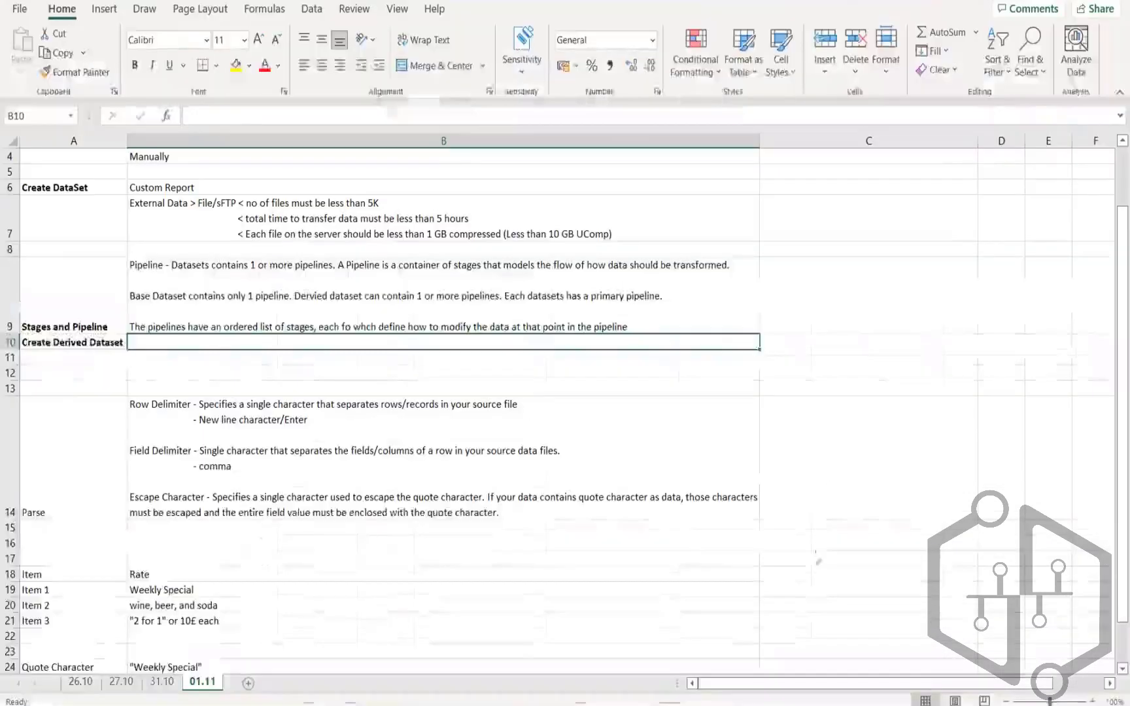
Enter "Stage 1" in cell D51, in the empty area below the notes.
scroll(805, 556, "down", 8)
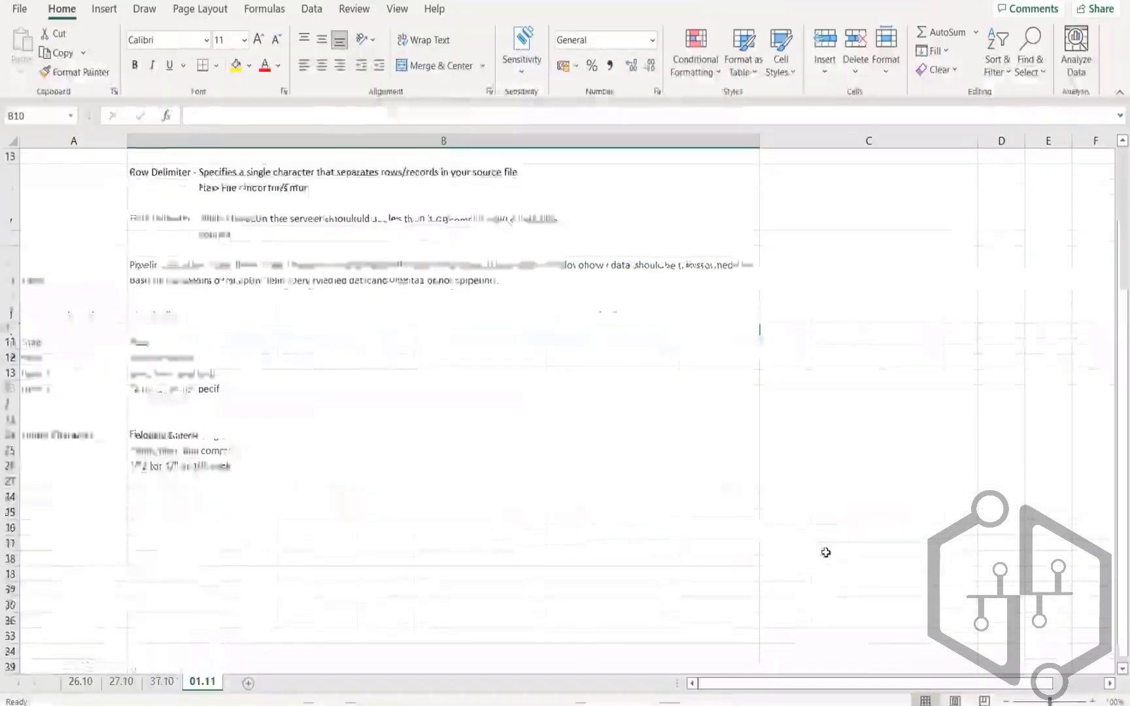
left_click(999, 556)
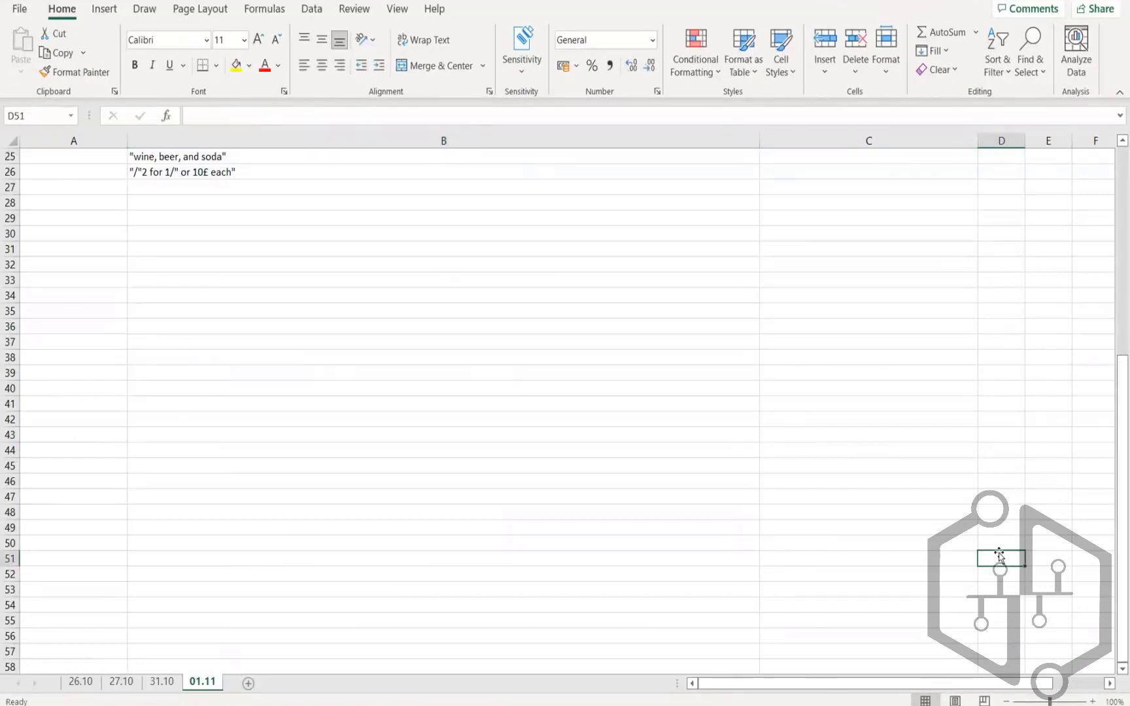
type("Stage")
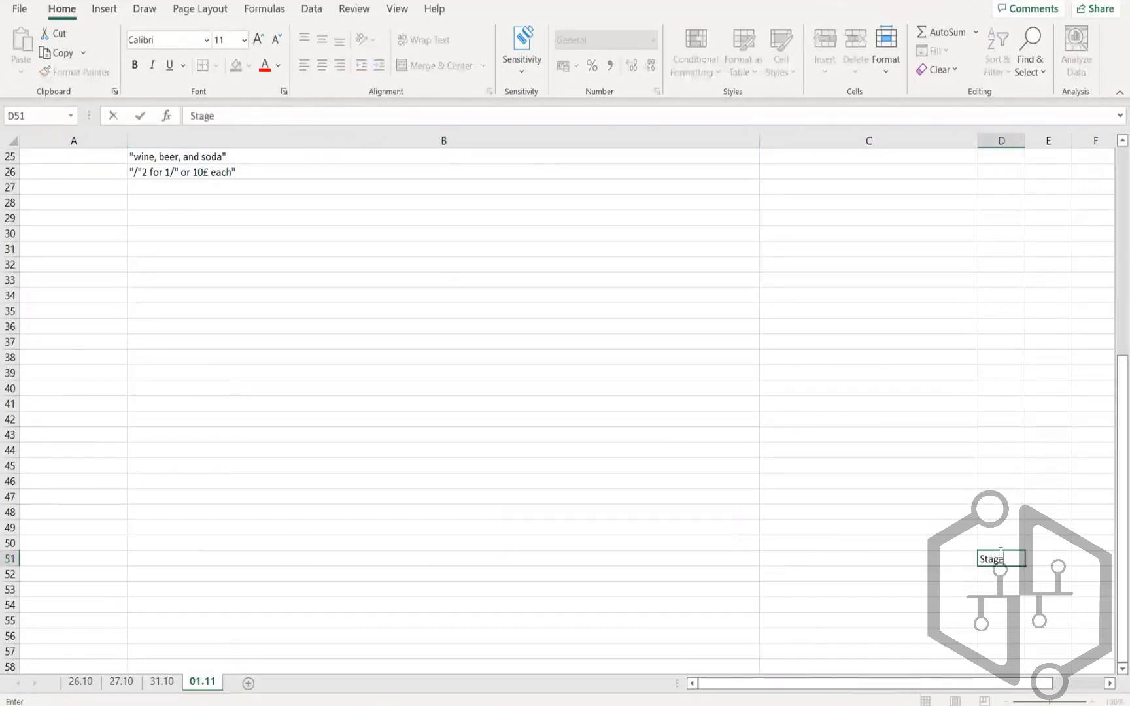
key("Tab")
left_click(998, 556)
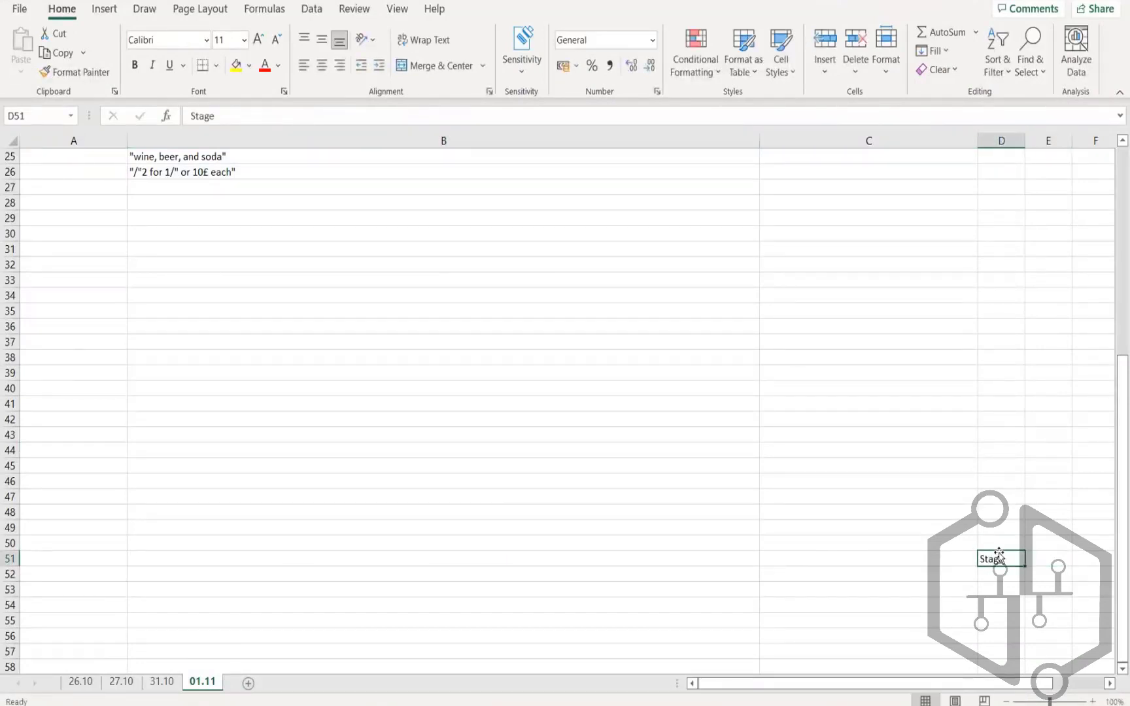
type("Stage")
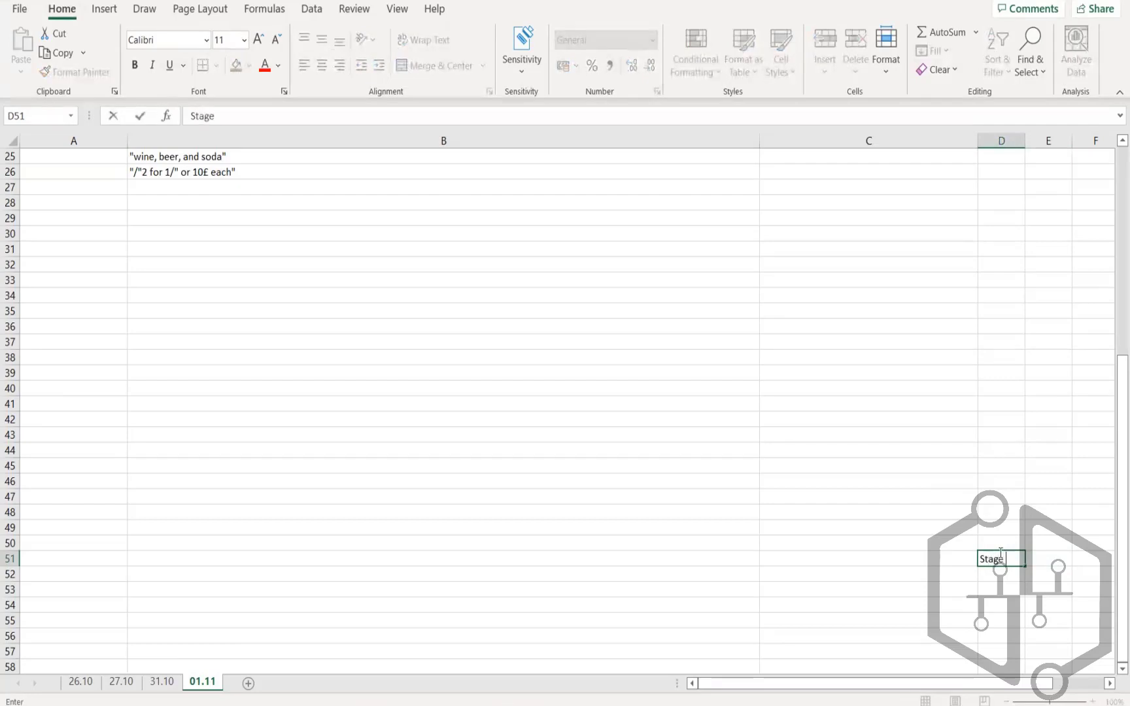
type(" 1")
Enter "Stage 2" in cell F51 and "Stage 3" in cell H51, leaving one blank cell between the stages.
key("Tab")
key("Tab")
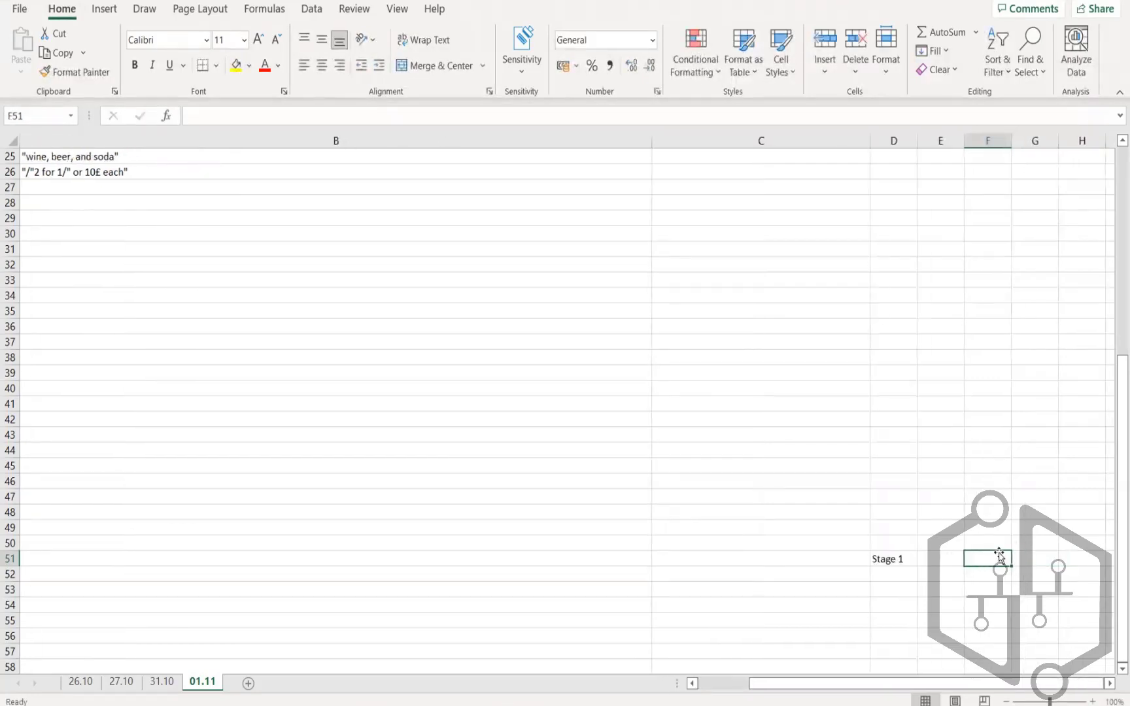
type("Stage 2")
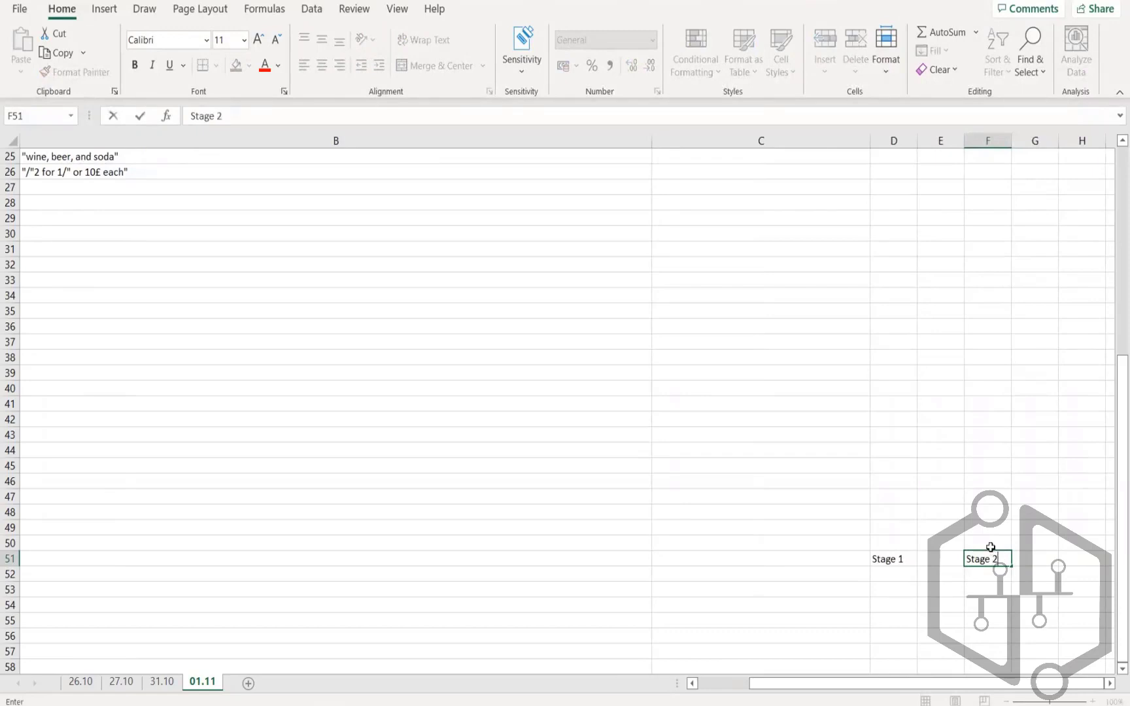
key("Tab")
key("Tab")
type("Stage 3")
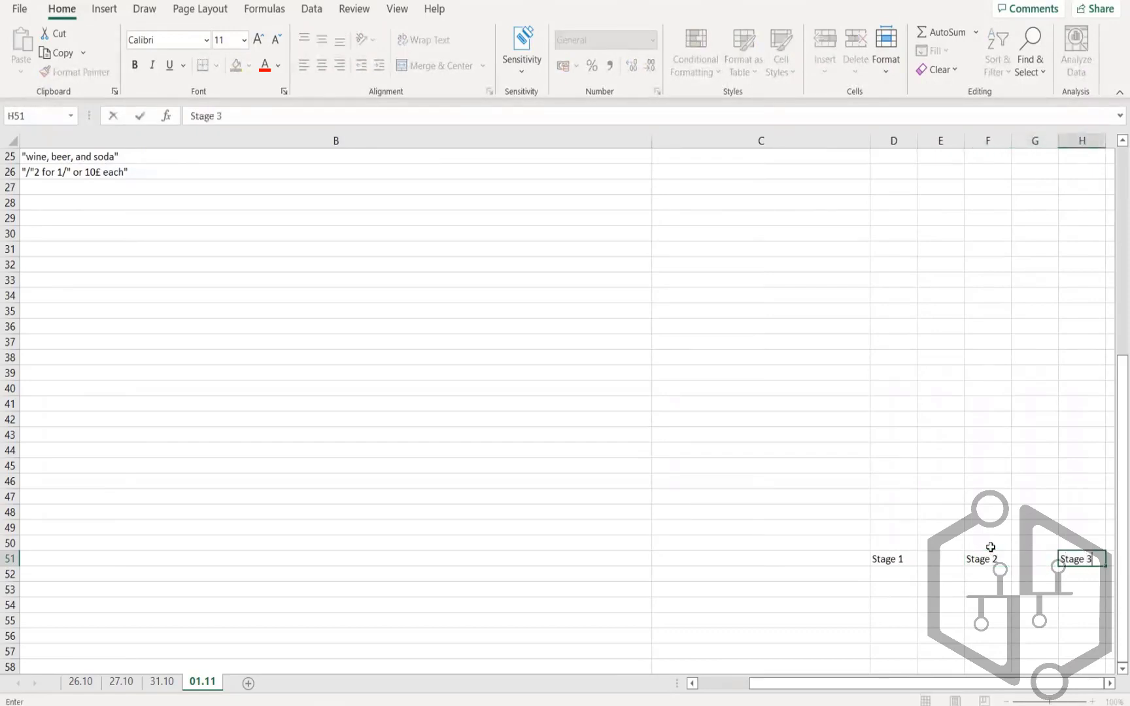
key("Return")
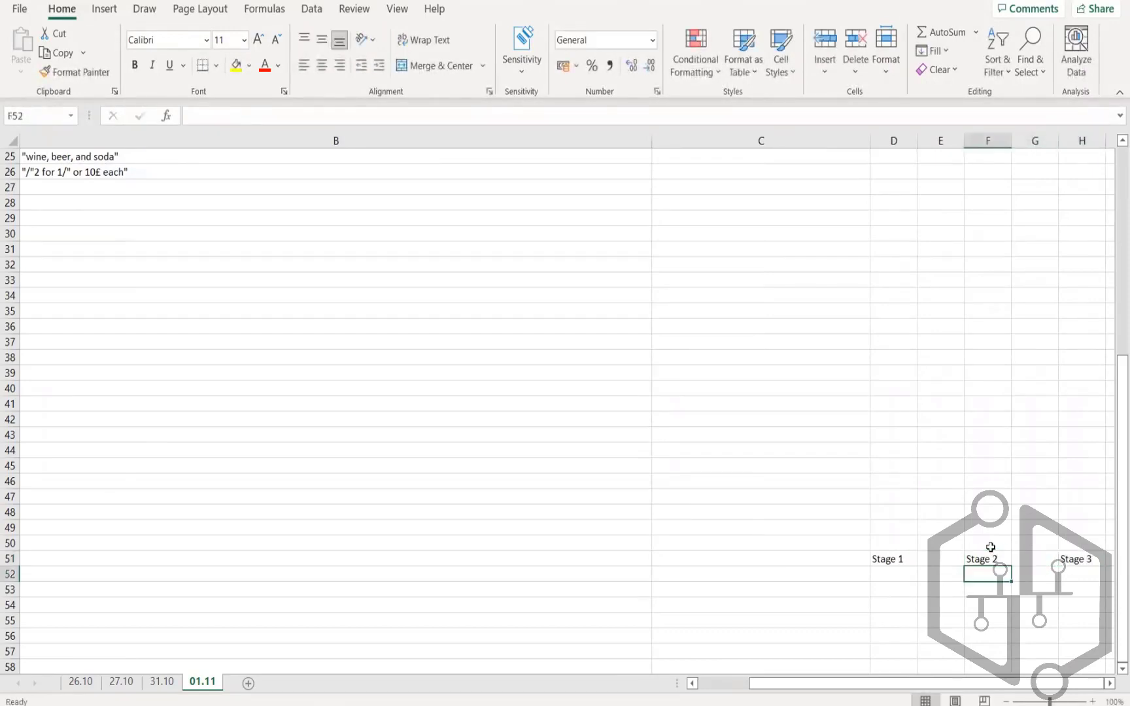
Enter "PP1" in D50 above the stage labels, and merge and center it across D50:H50.
left_click(774, 558)
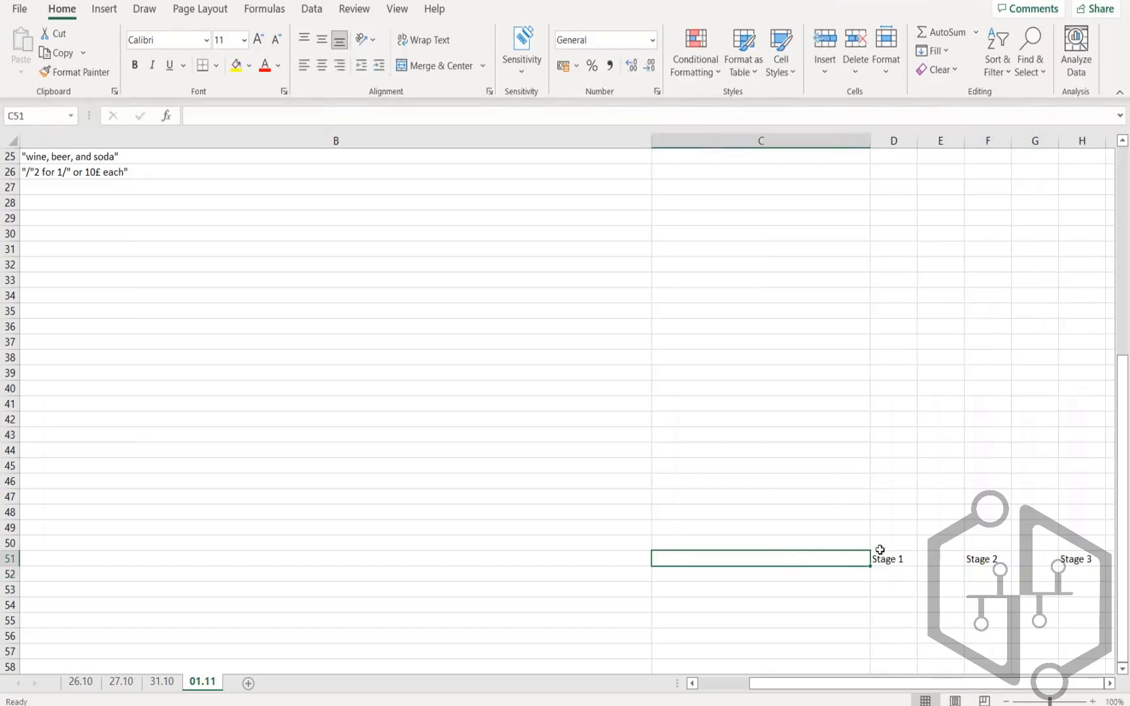
left_click_drag(880, 543, 1040, 544)
left_click(992, 541)
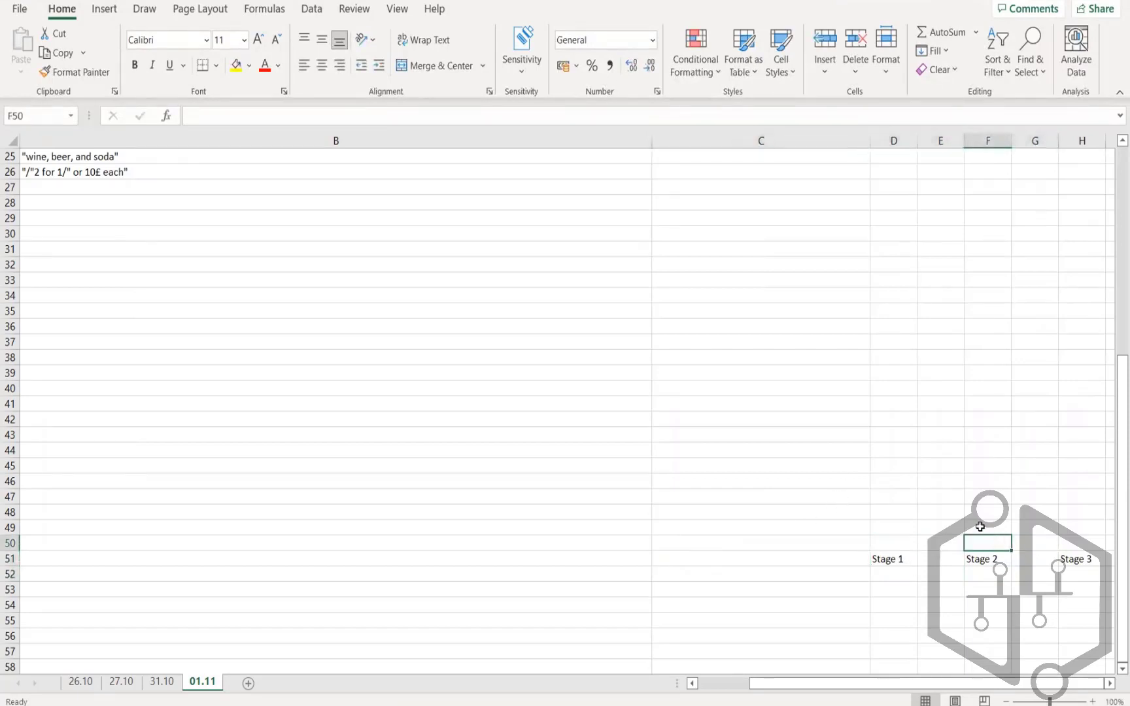
key("Left")
key("Left")
type("Peipl")
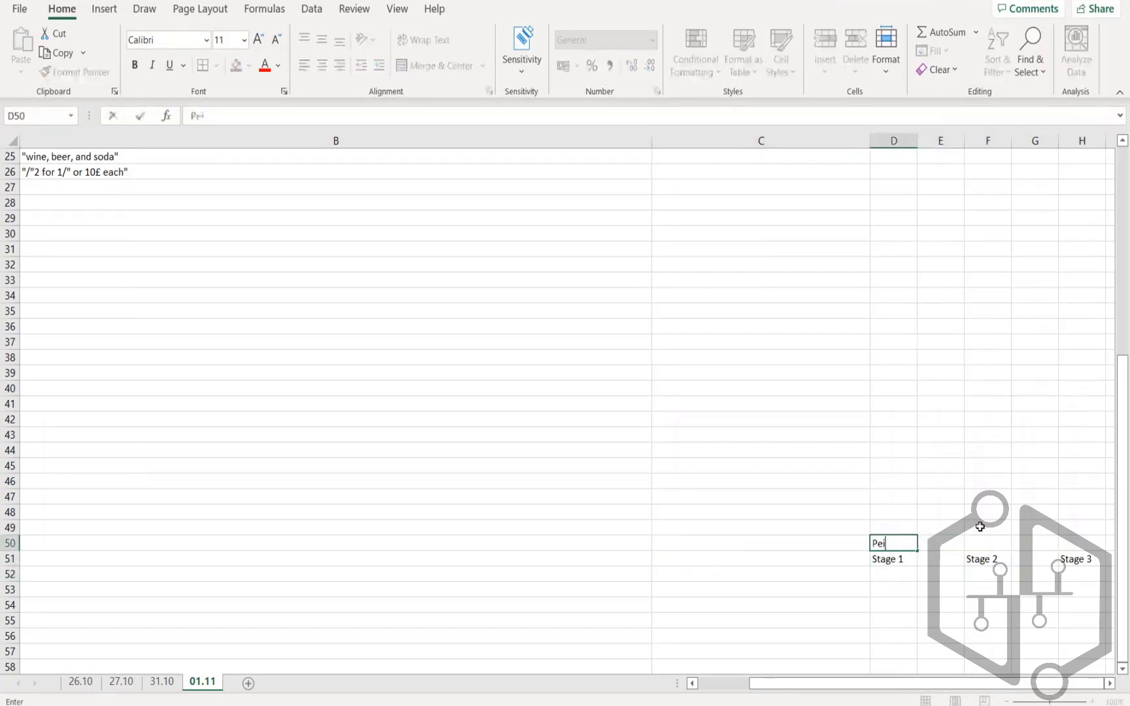
key("BackSpace")
key("BackSpace")
key("BackSpace")
type("P1")
key("ctrl+Return")
key("Return")
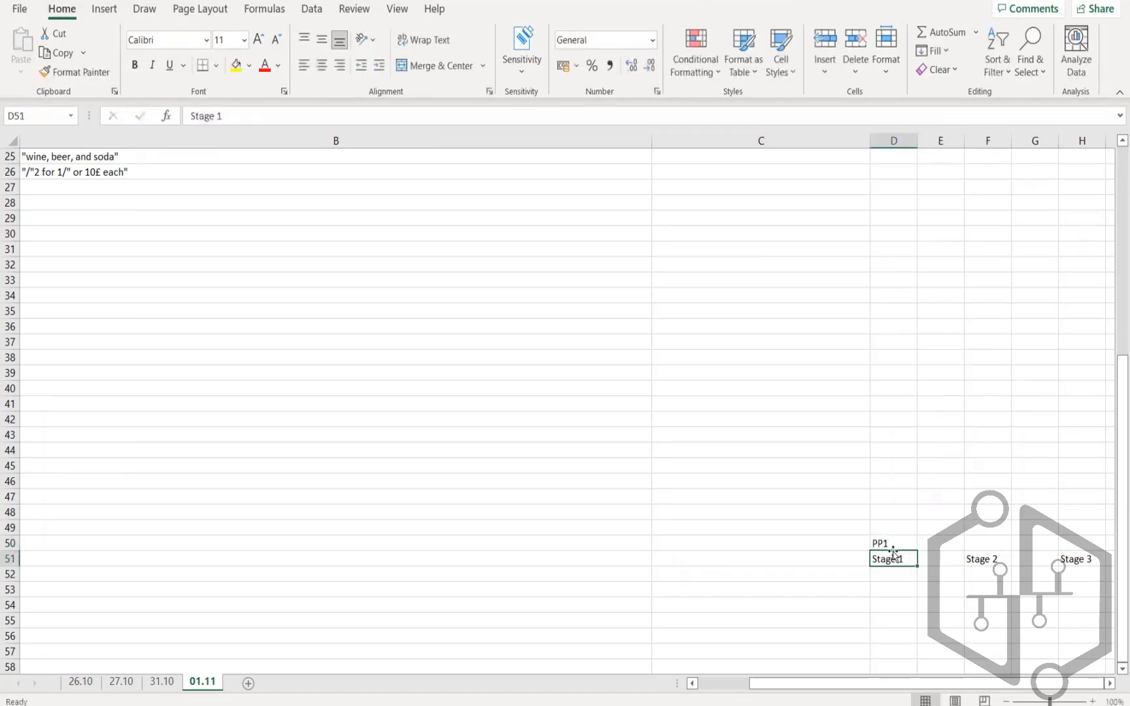
left_click_drag(884, 540, 1086, 542)
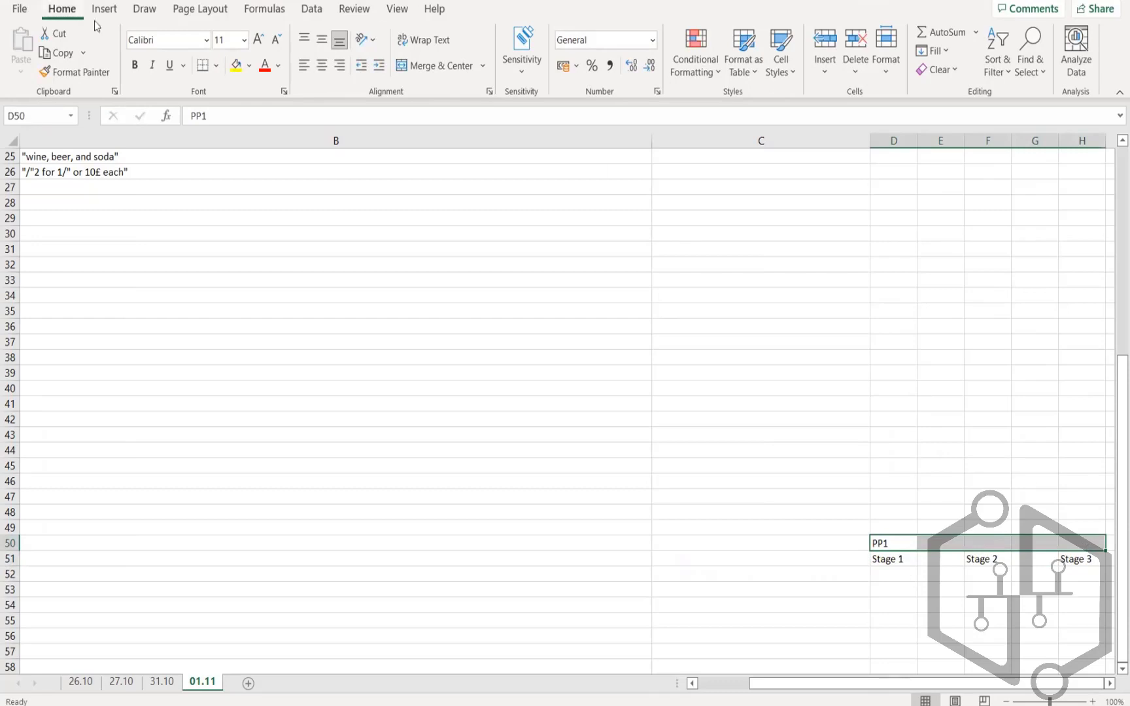
left_click(430, 68)
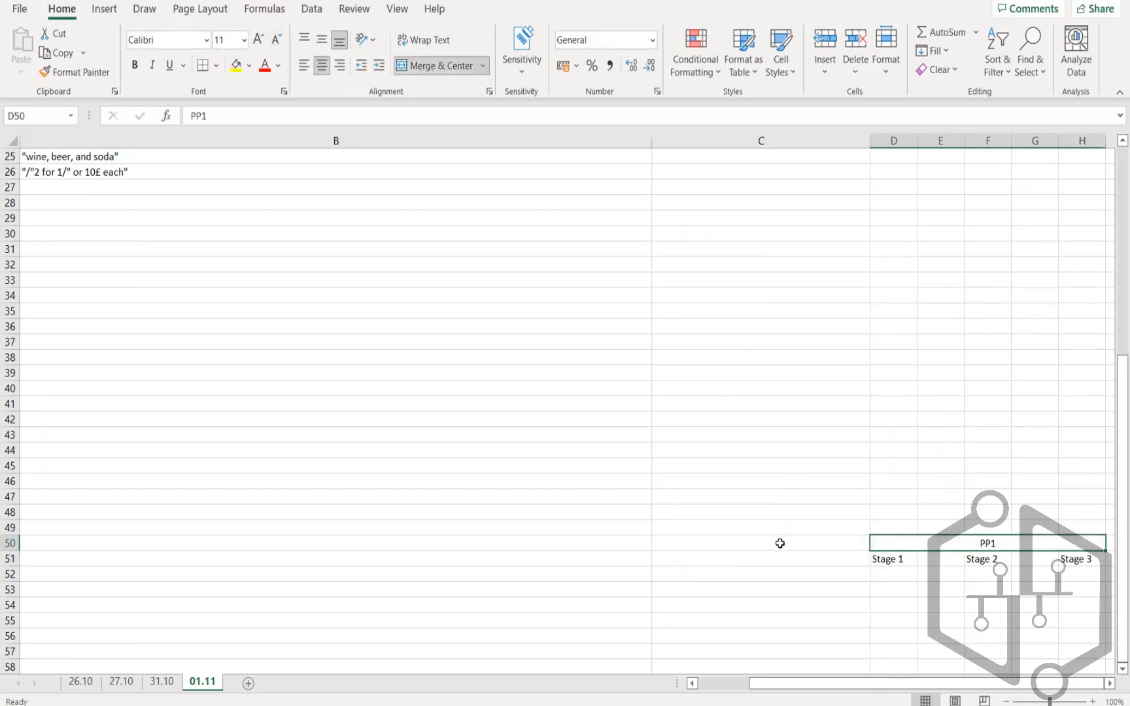
Enter "D1" in cell C51, beside the Stage 1 label.
left_click(757, 558)
type("Data")
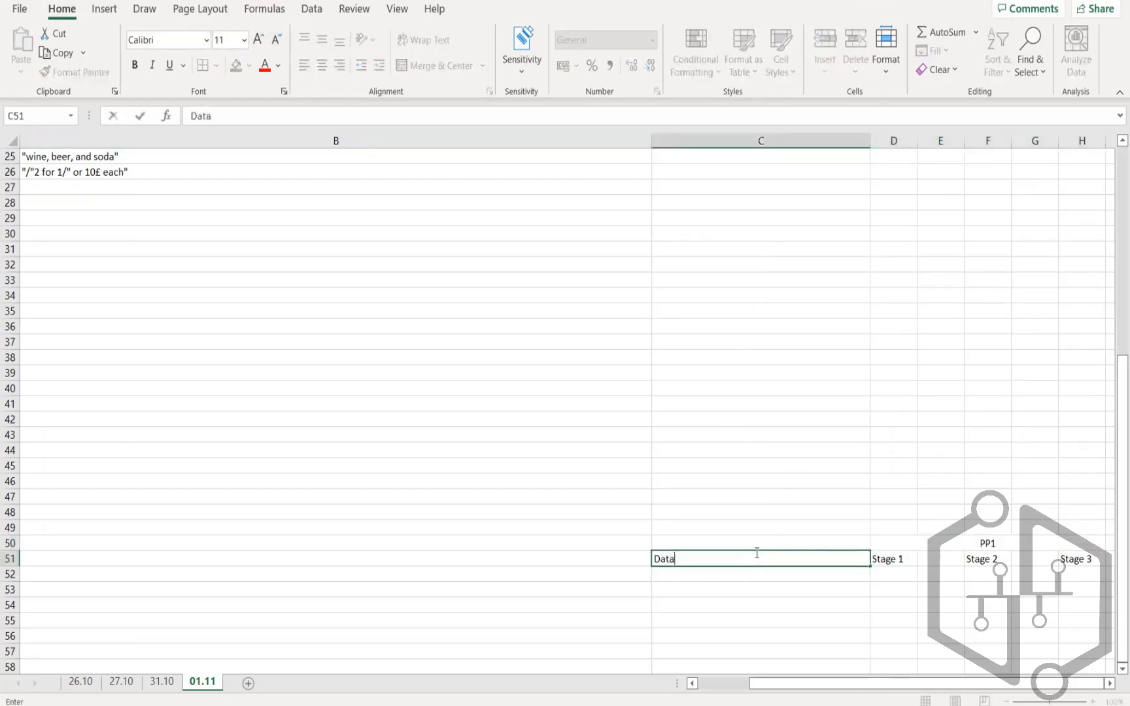
key("BackSpace")
key("BackSpace")
type("1")
key("Return")
left_click(880, 548)
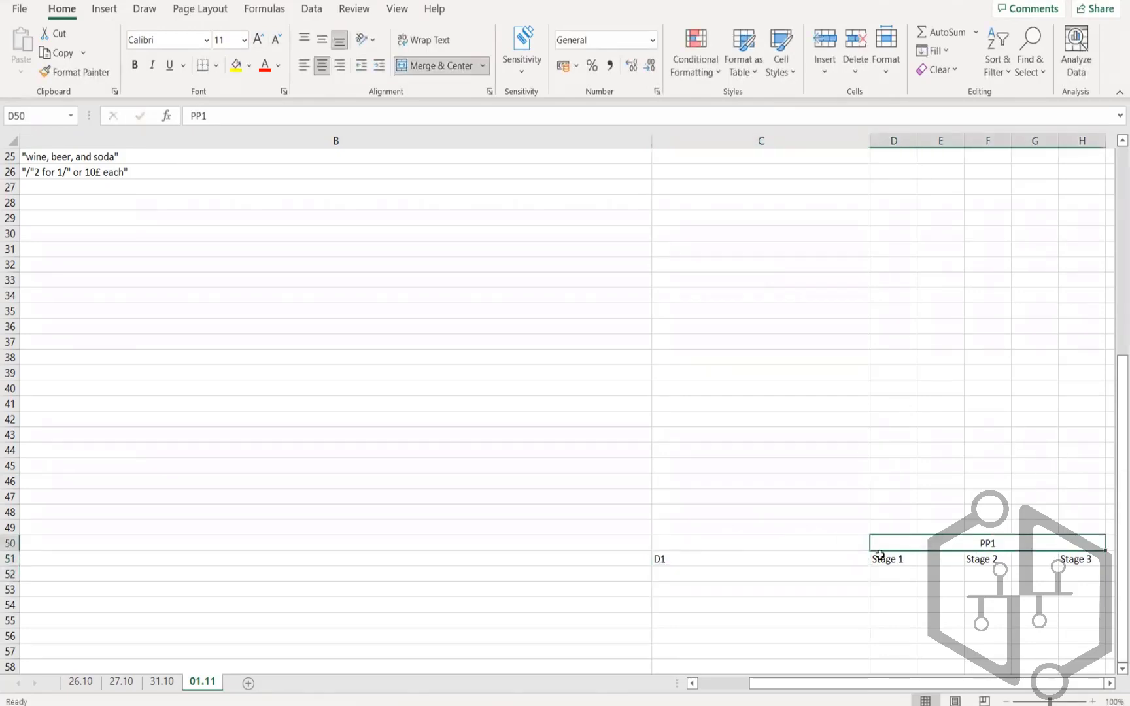
left_click(881, 559)
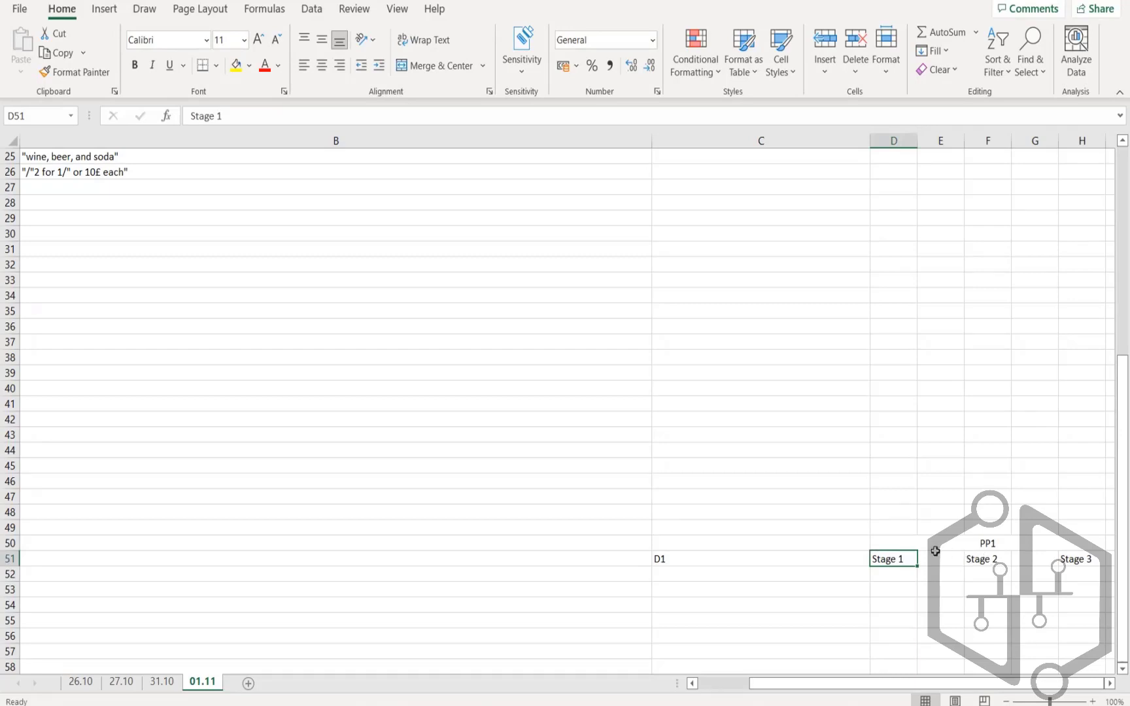
End the last sentence of the B9 note with a period, and start a new line with "The first".
key("alt+Tab")
key("alt+Tab")
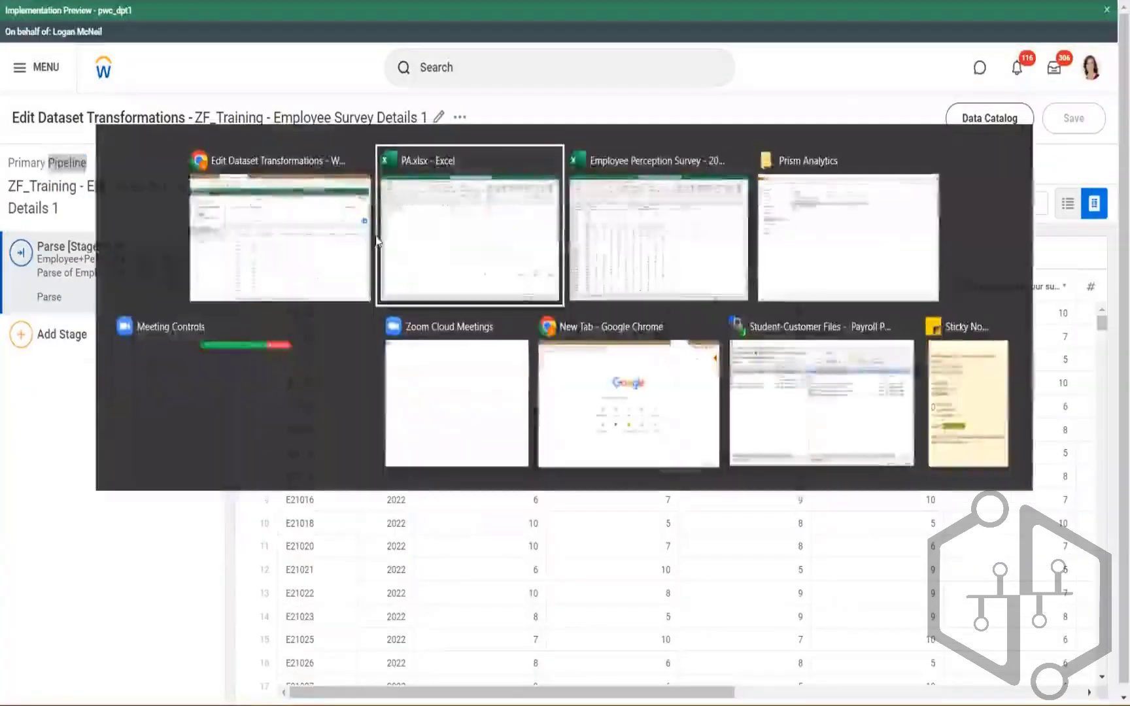
scroll(427, 474, "up", 8)
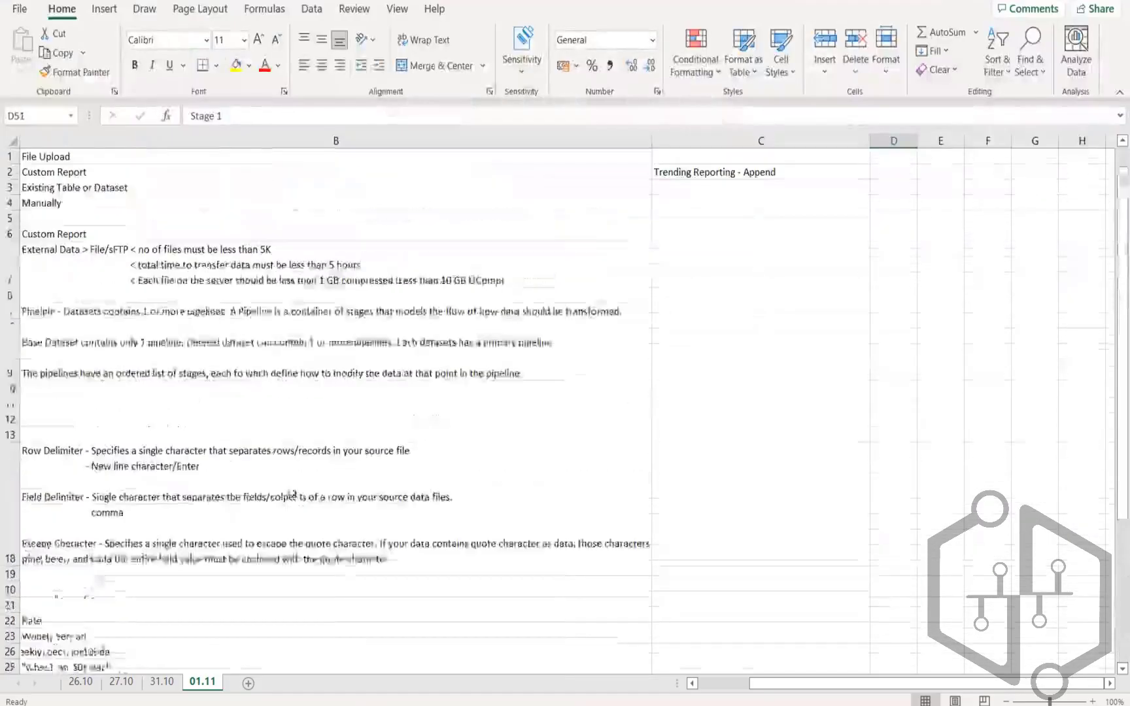
left_click(196, 503)
key("Left")
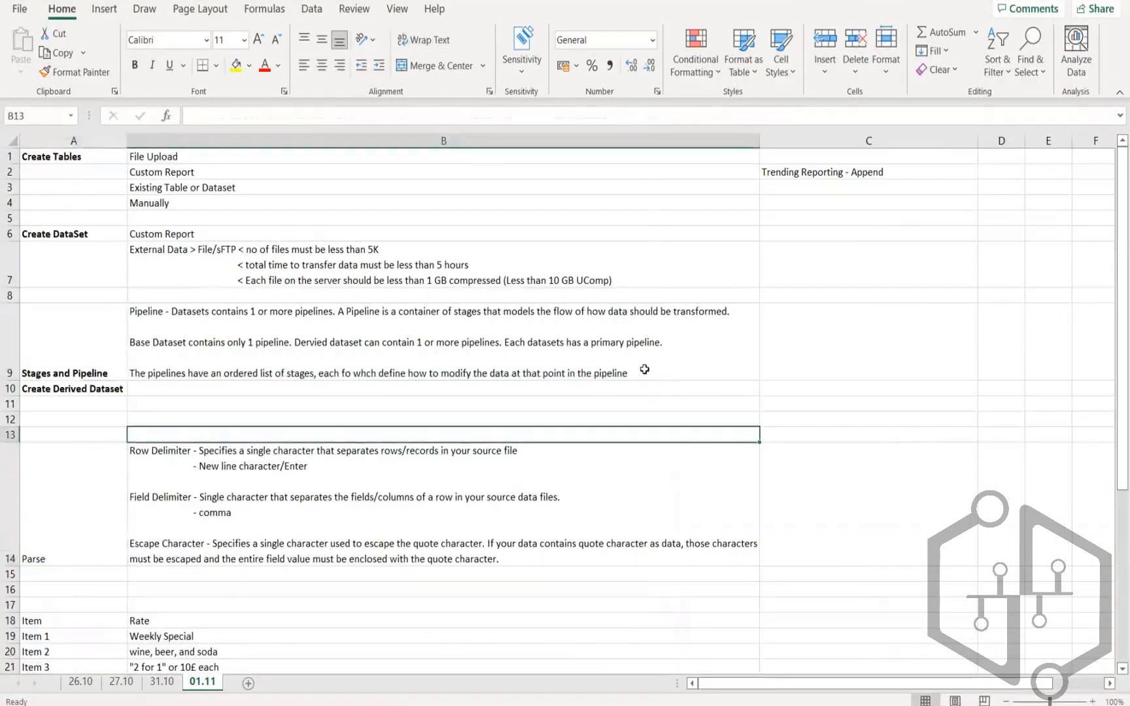
double_click(631, 361)
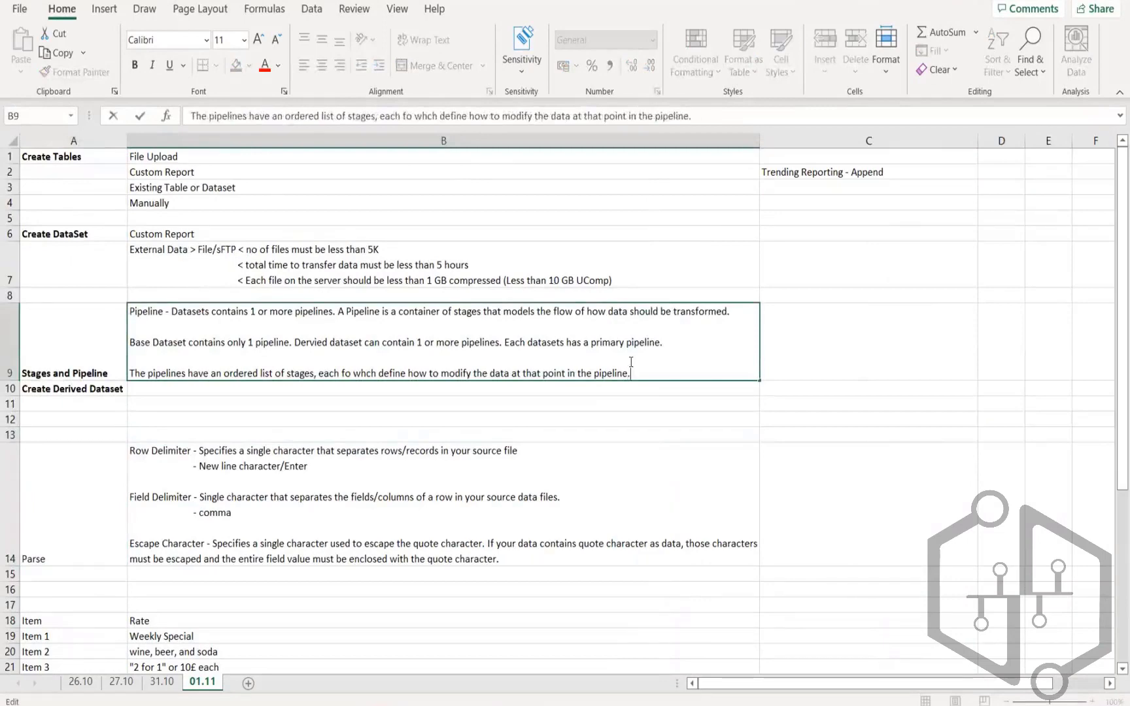
key("alt+Return")
type("The first ")
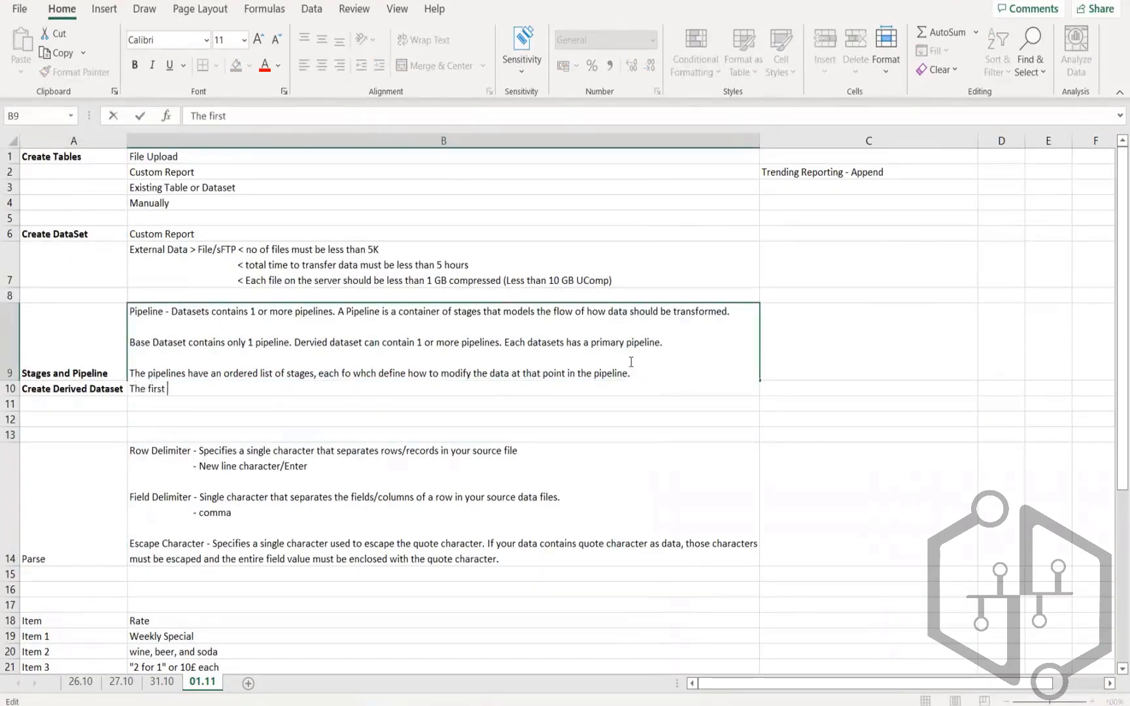
Complete the new line in B9 with "stage of a pipeline brings data into that dataset pipeline".
type("stage of ap")
key("BackSpace")
type("piple")
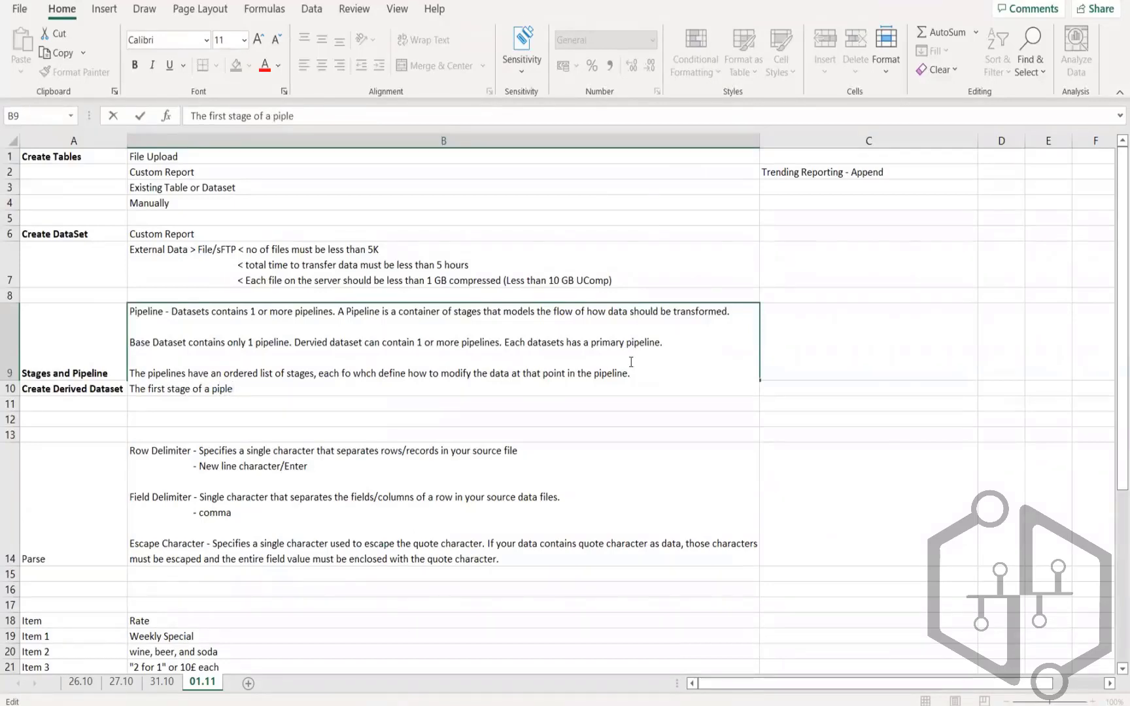
key("BackSpace")
key("BackSpace")
type("eline brings data ")
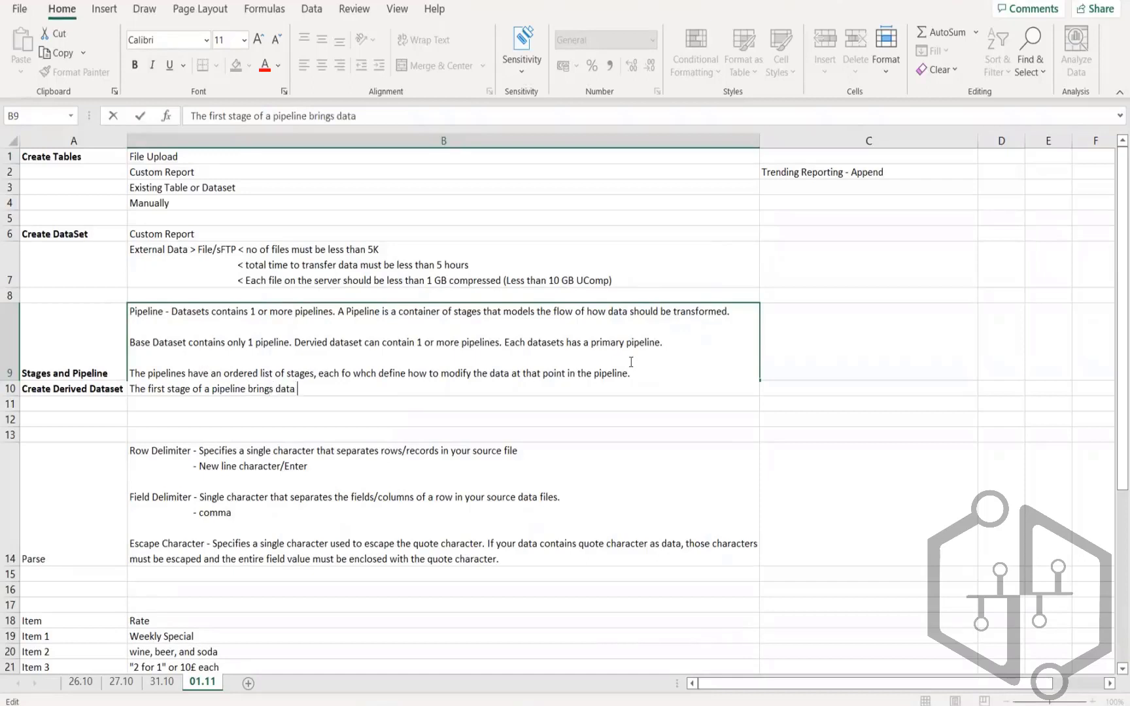
type("into that data ")
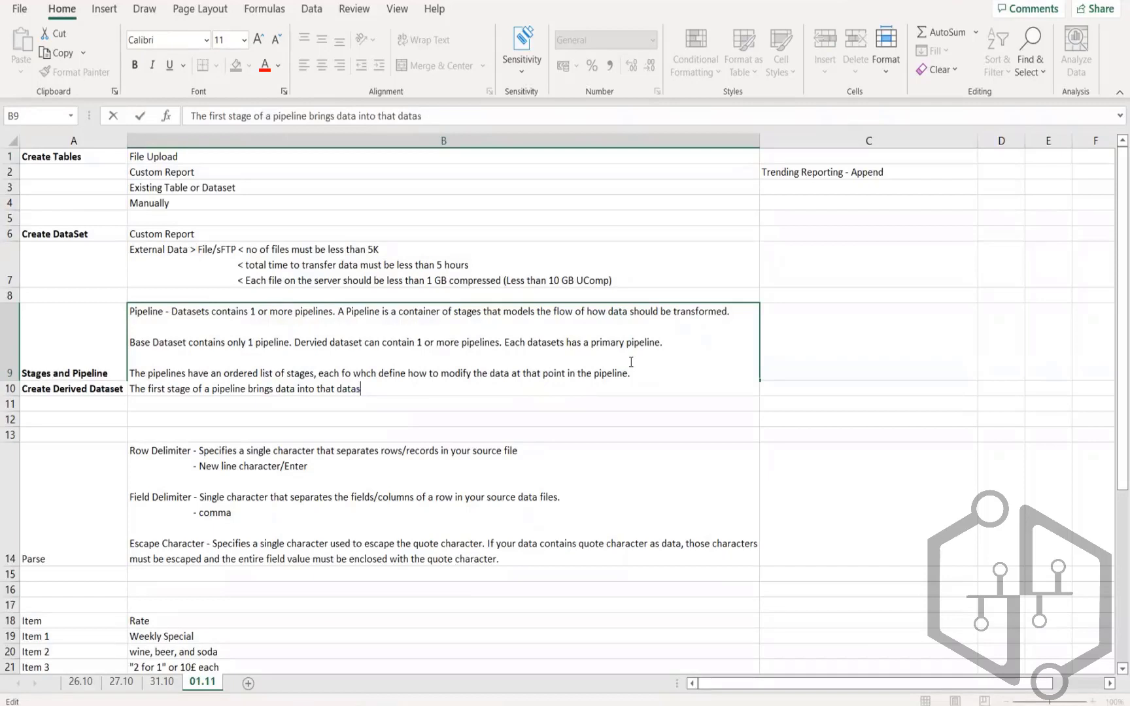
type("et pipeline and the")
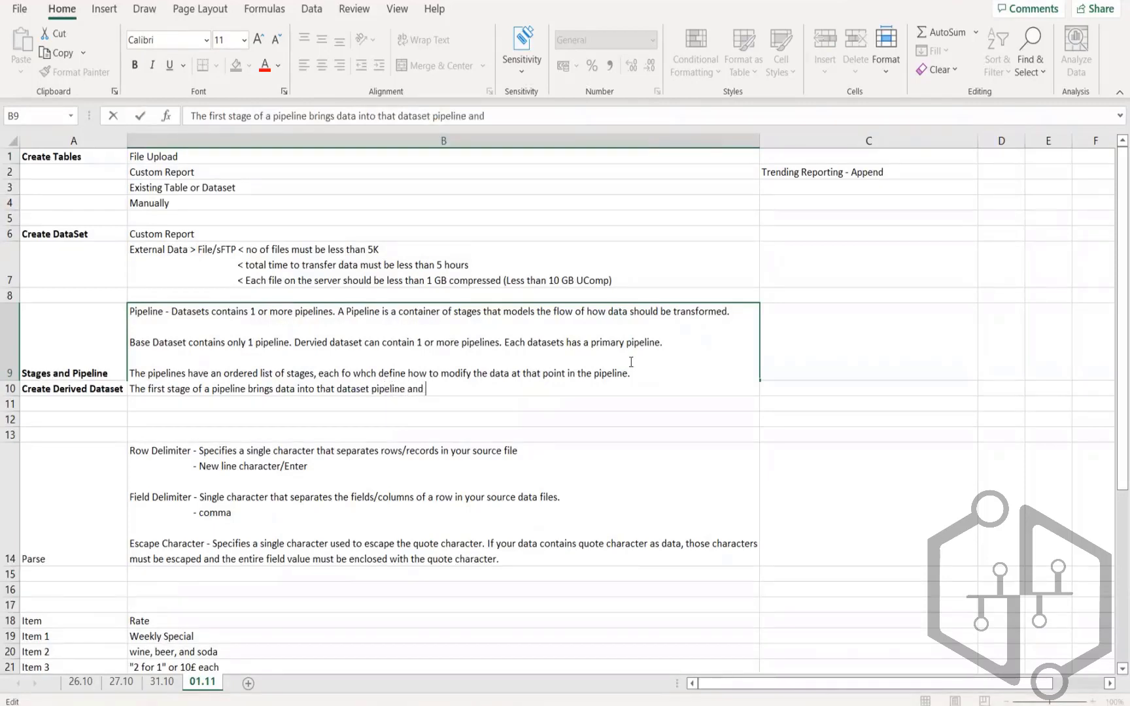
key("BackSpace")
key("BackSpace")
key("BackSpace")
key("BackSpace")
key("BackSpace")
key("BackSpace")
key("BackSpace")
key("Return")
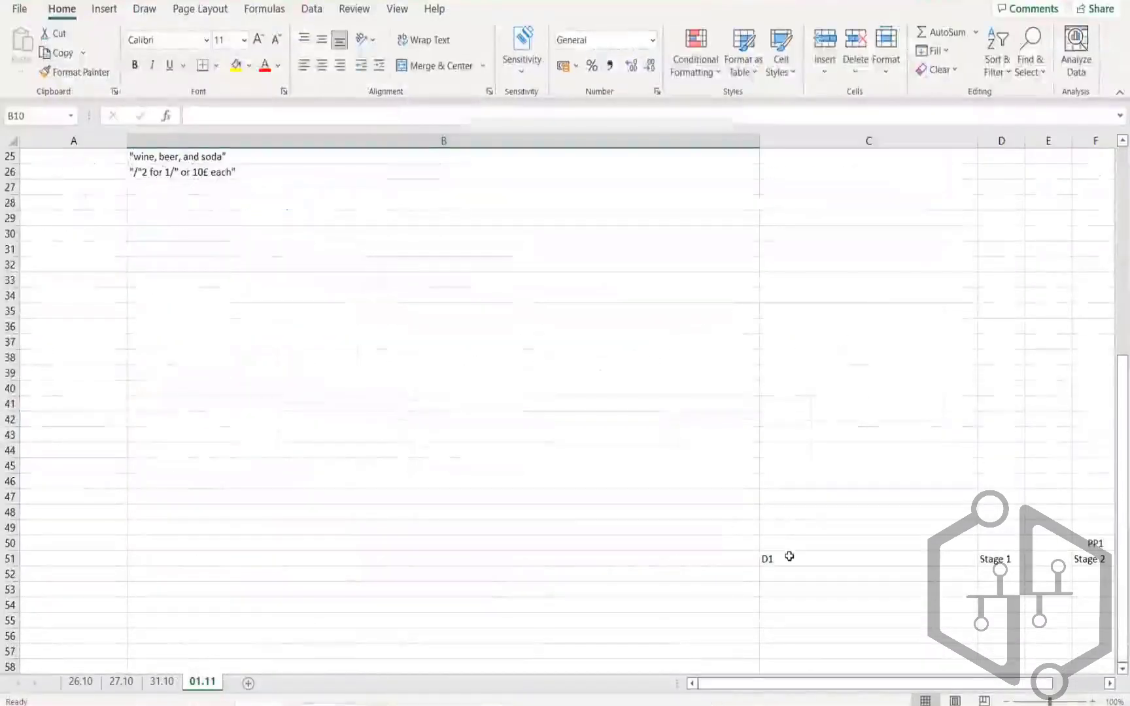
Examine how the D1 dataset, the PP1 pipeline and Stage 1 relate in the diagram in rows 50 and 51.
left_click(794, 555)
key("Right")
key("Right")
key("Right")
key("Right")
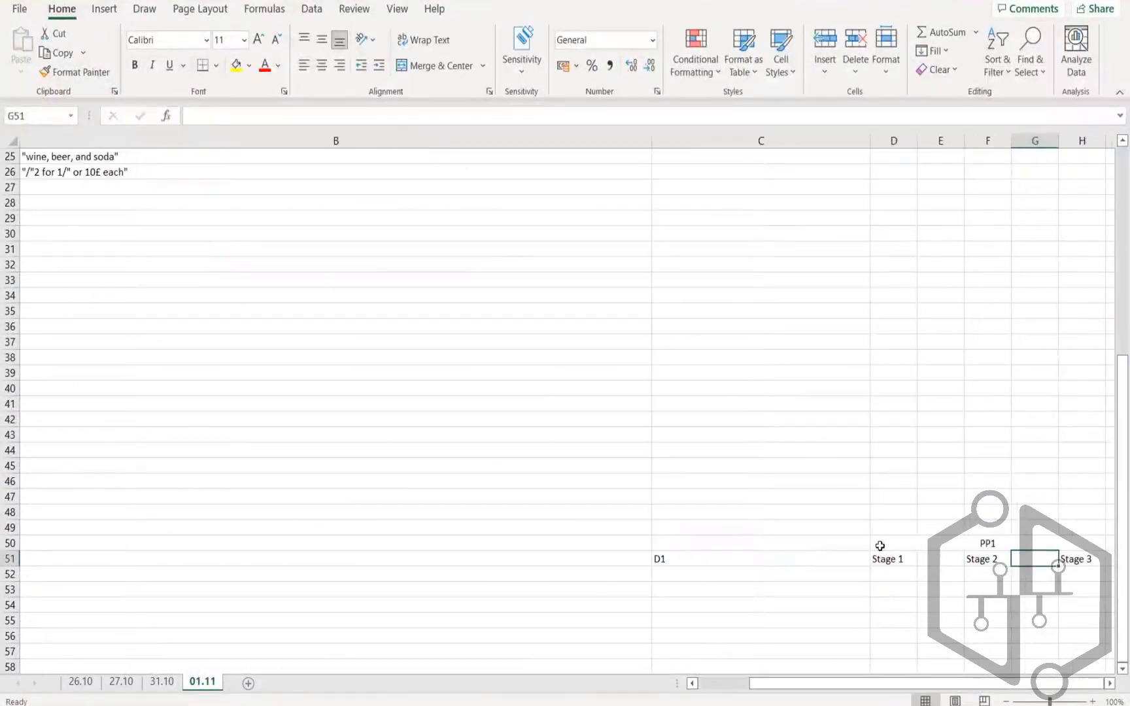
left_click(923, 545)
left_click(888, 558)
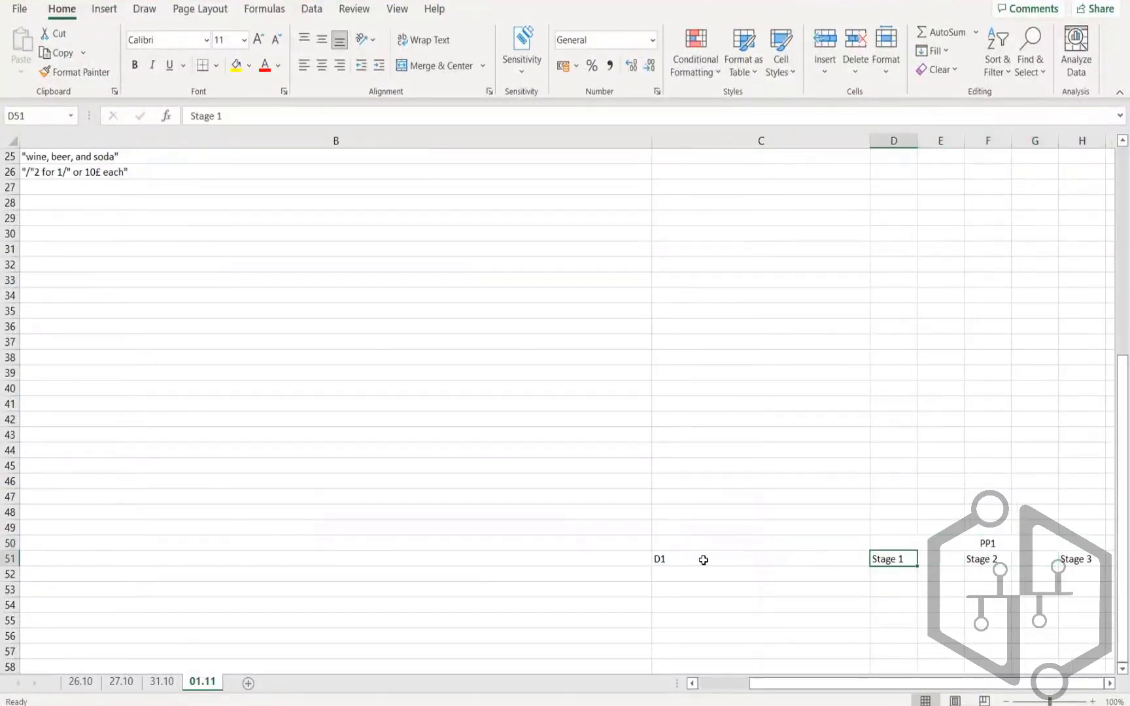
left_click_drag(694, 559, 889, 557)
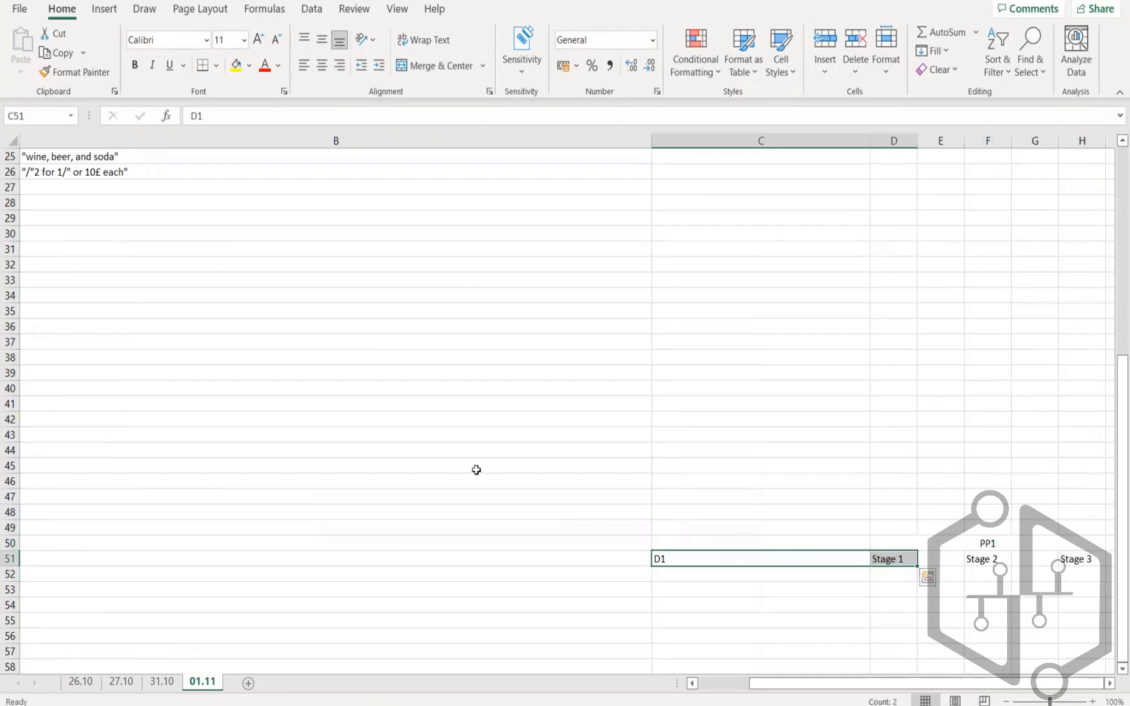
left_click(973, 544)
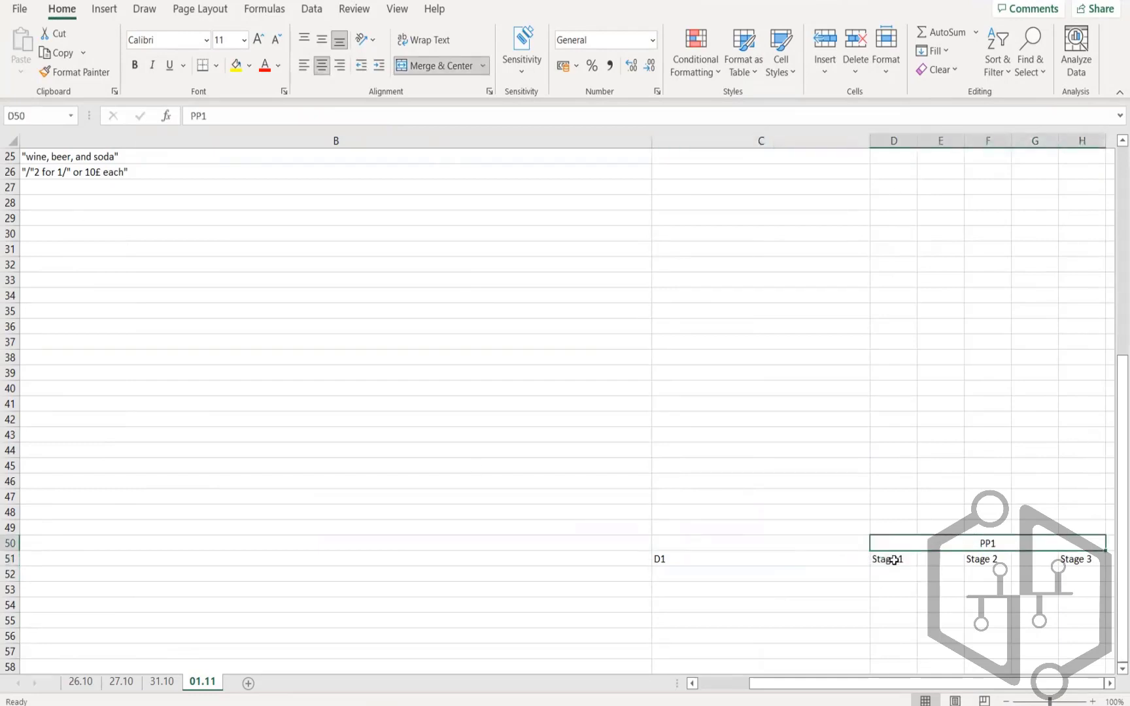
left_click(936, 559)
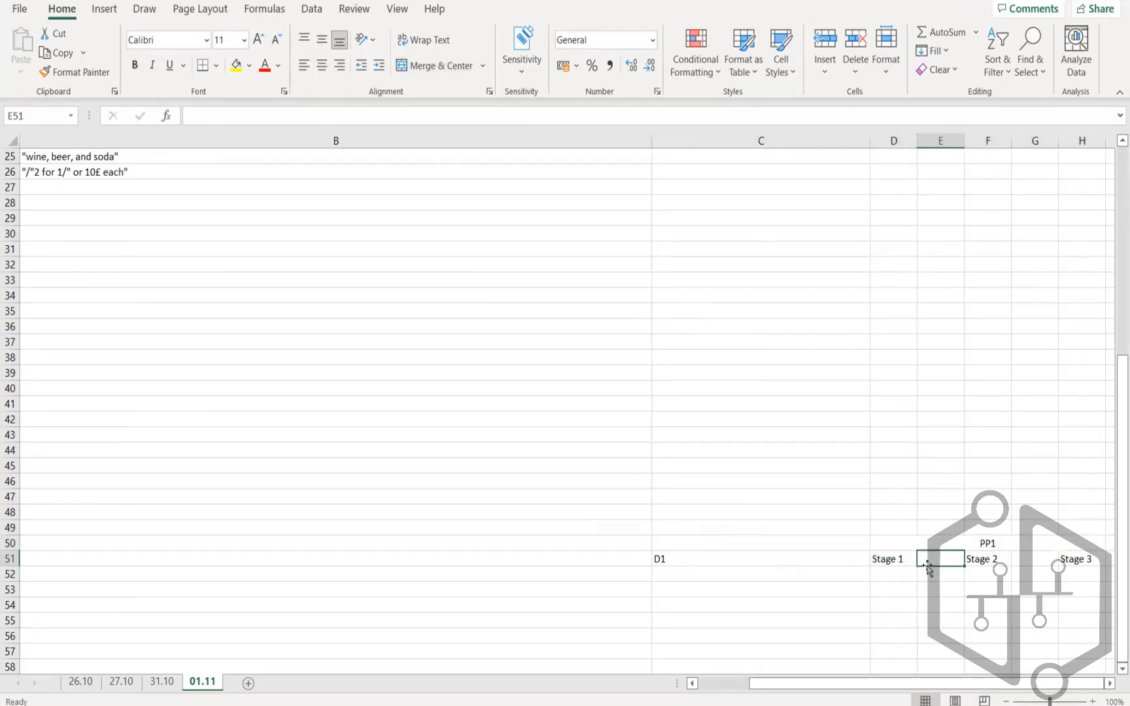
left_click(893, 559)
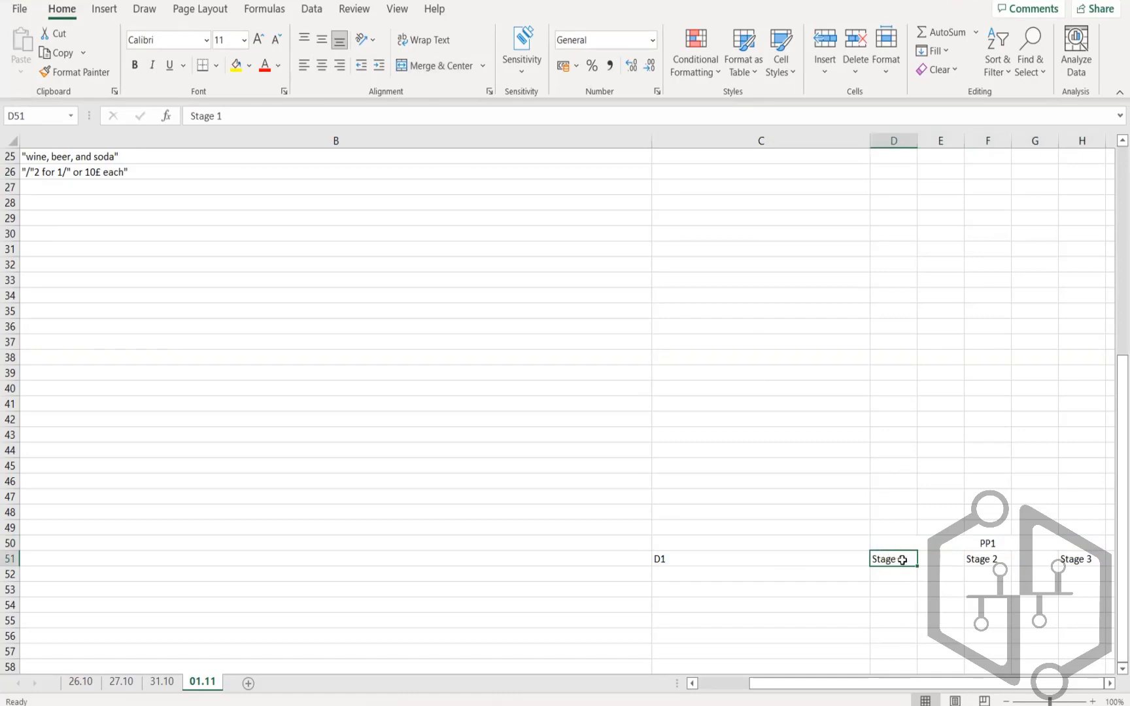
left_click(980, 548)
left_click(931, 561)
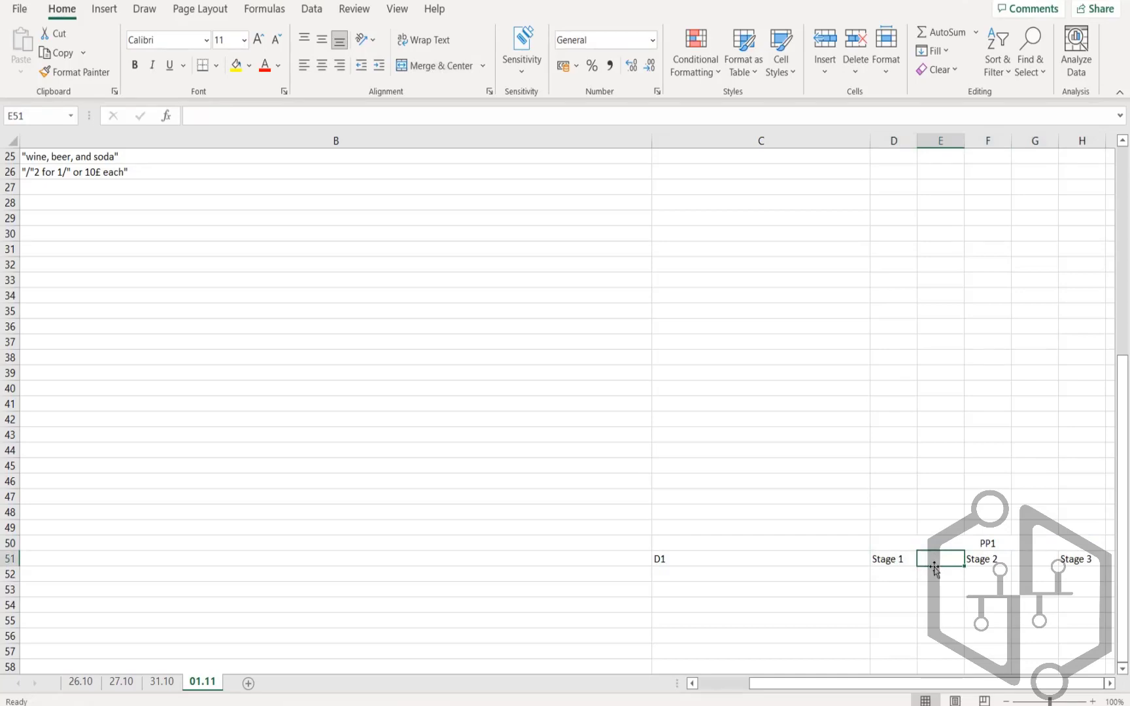
Enter D2 in cell E51 between Stage 1 and Stage 2, and D3 in cell G51 between Stage 2 and Stage 3.
type("D2")
key("Tab")
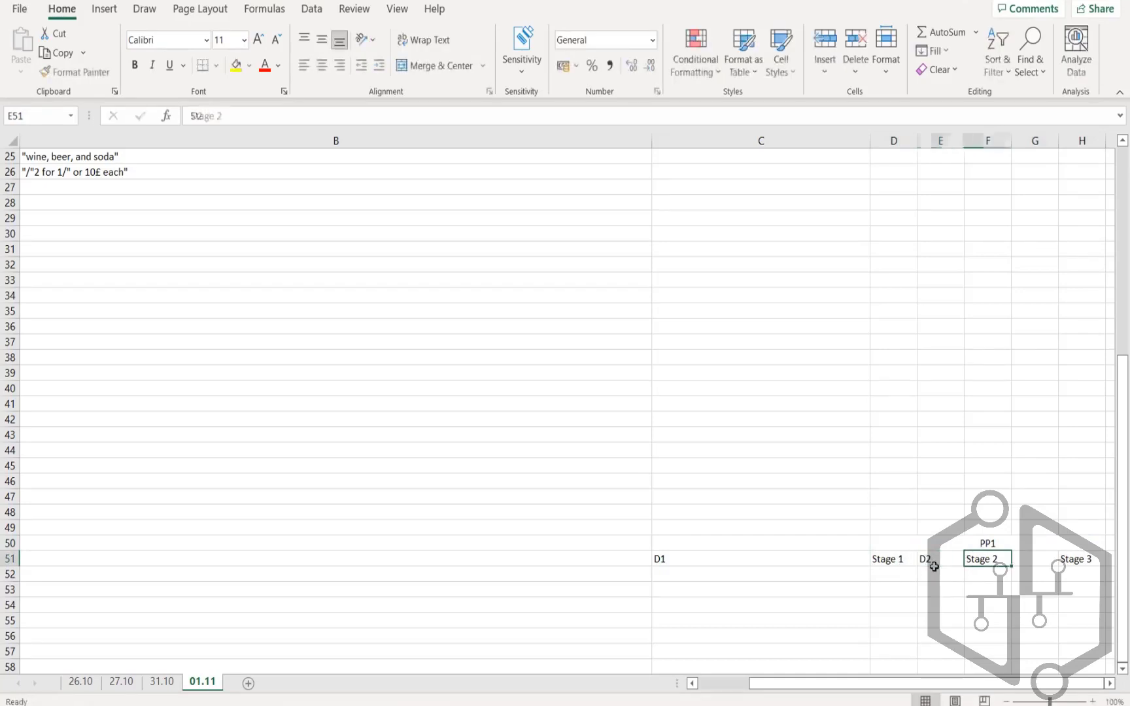
left_click(929, 557)
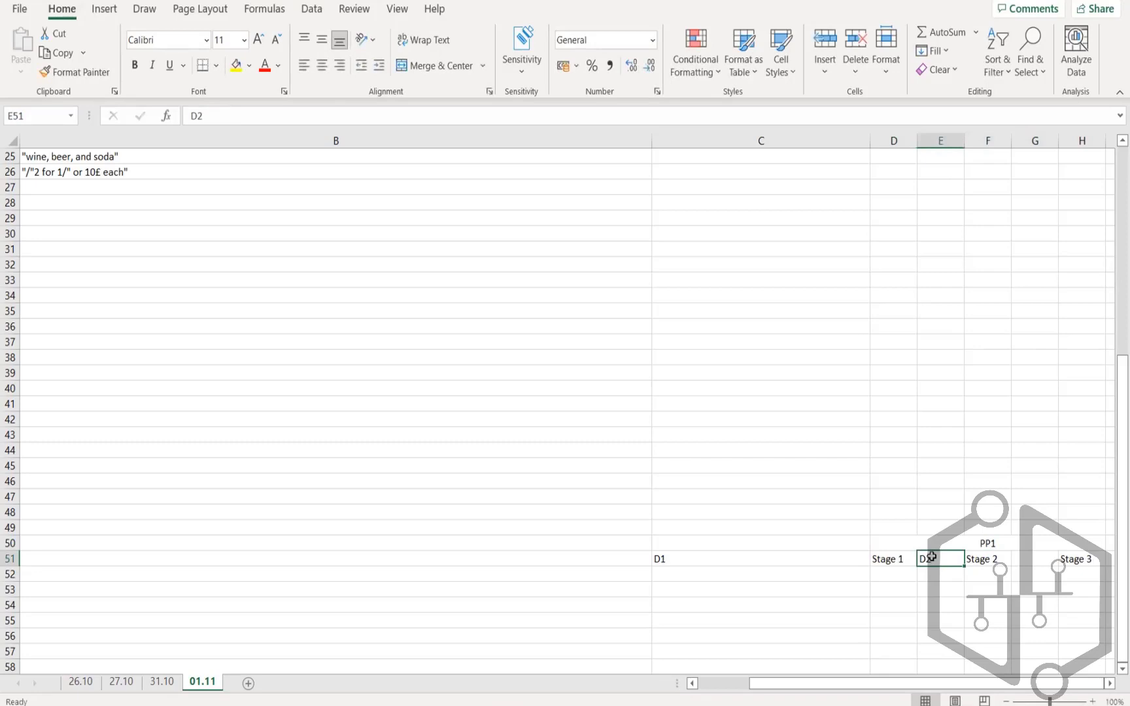
left_click(985, 560)
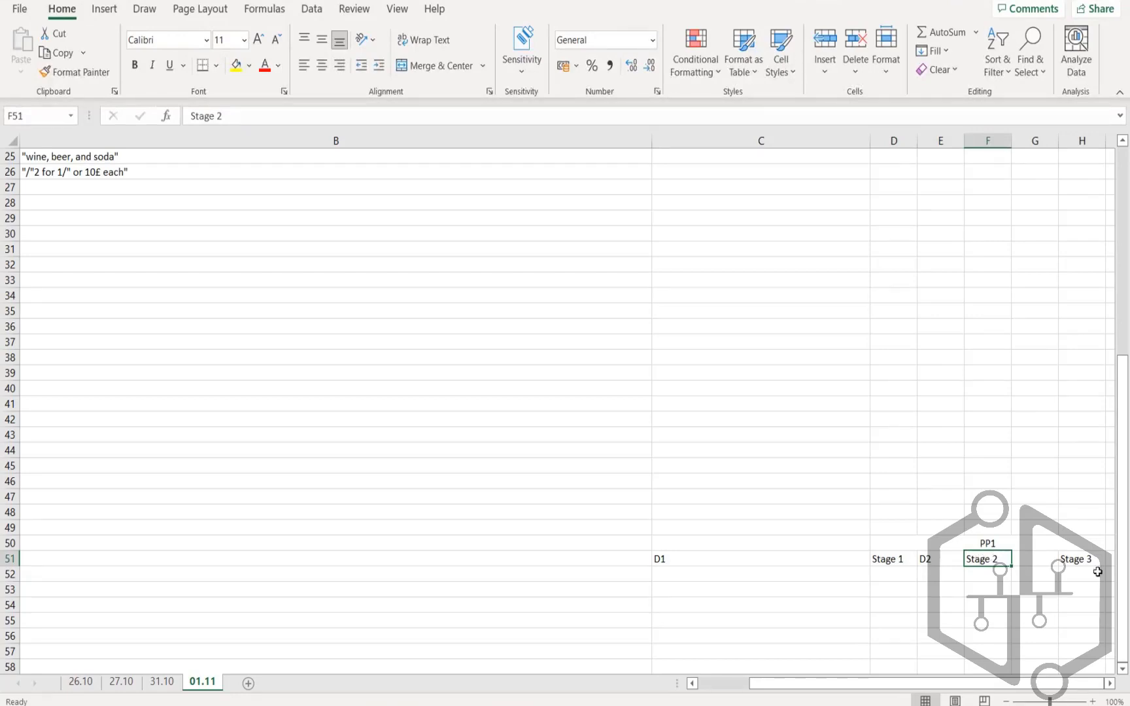
left_click(1045, 560)
type("D3")
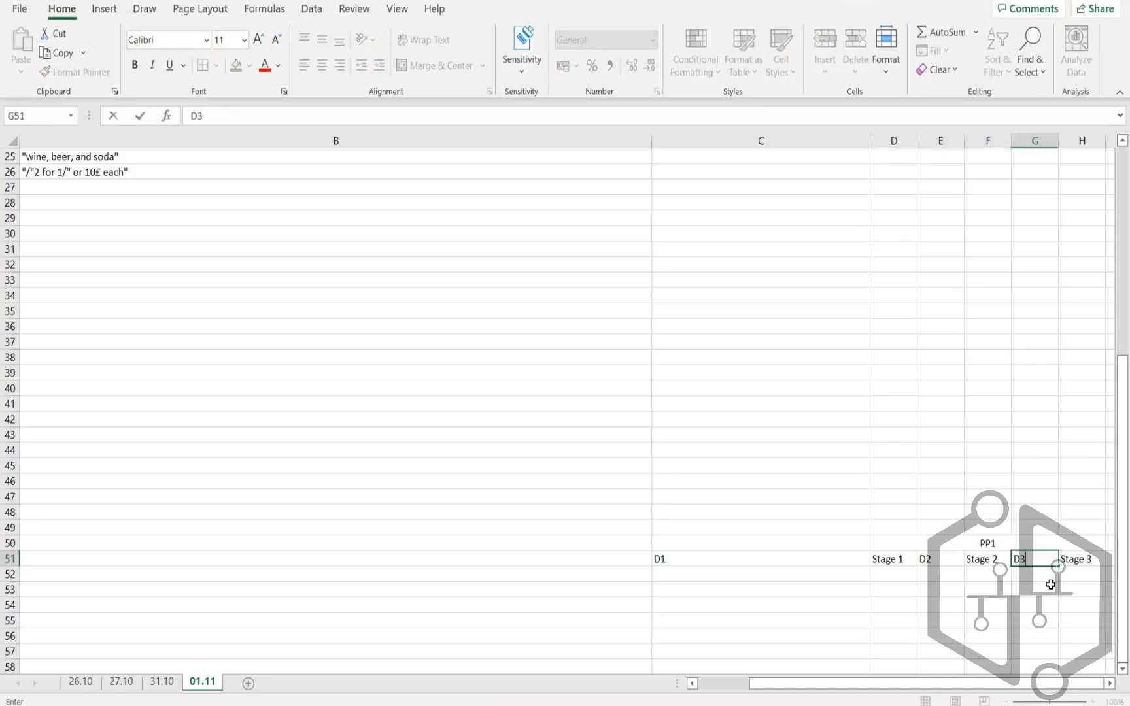
key("Return")
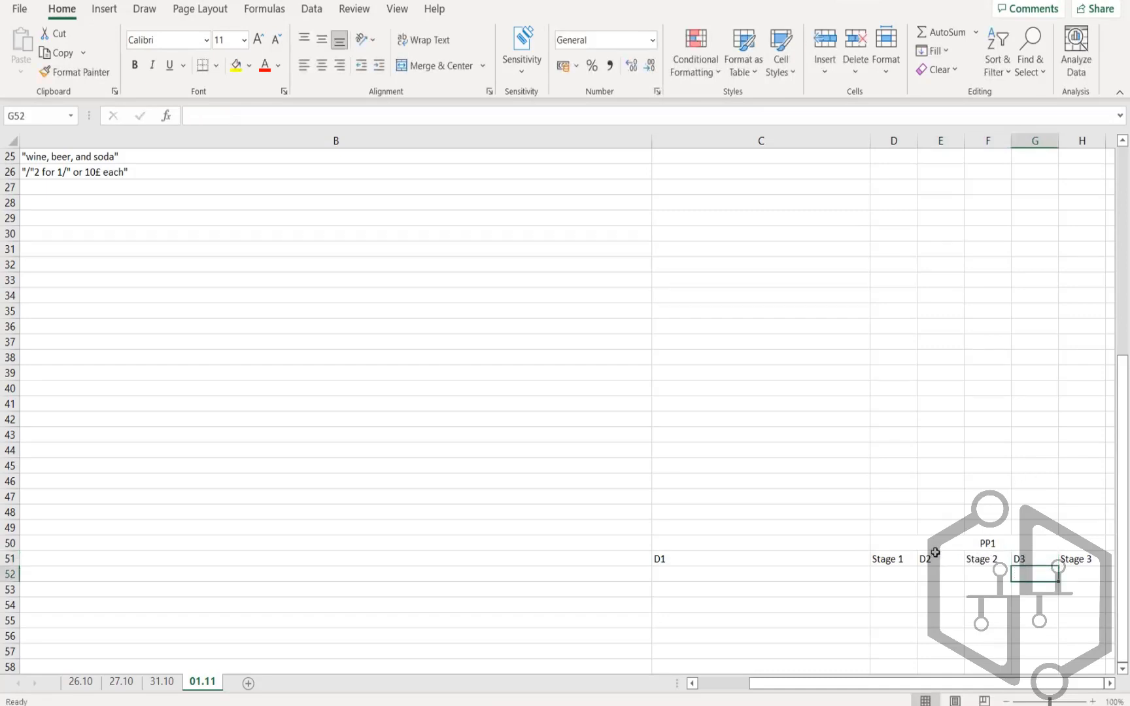
Add the label D4 in cell I51, directly after Stage 3.
left_click(994, 560)
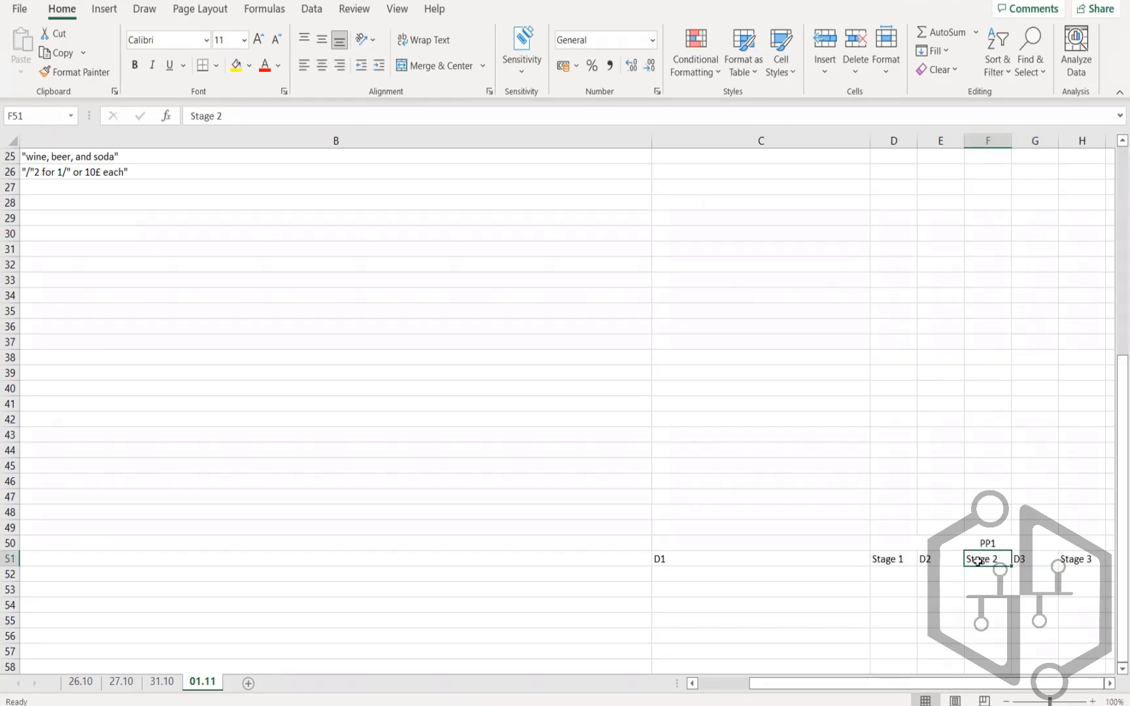
left_click(1025, 558)
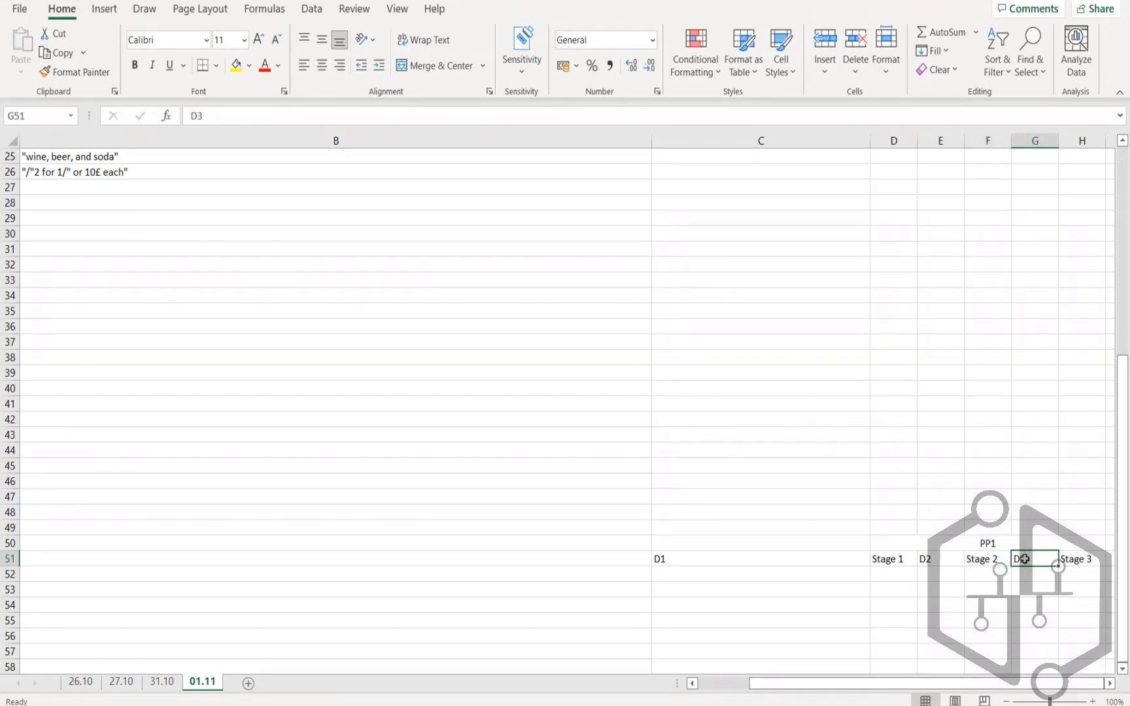
left_click(1086, 557)
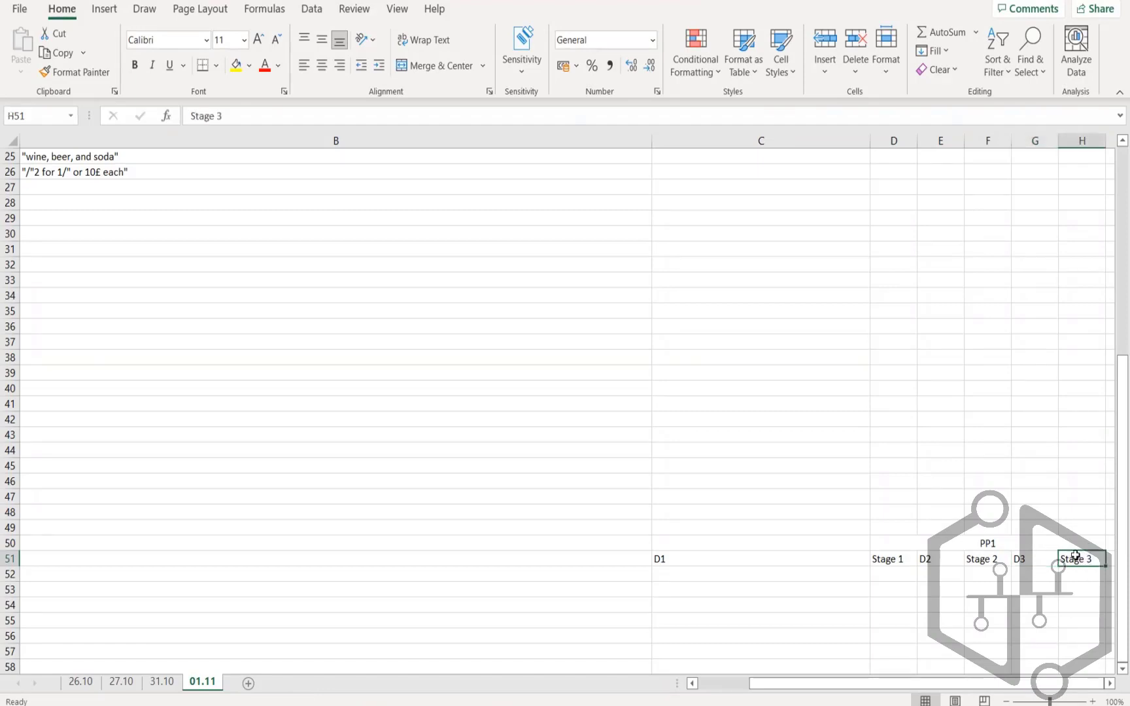
key("Right")
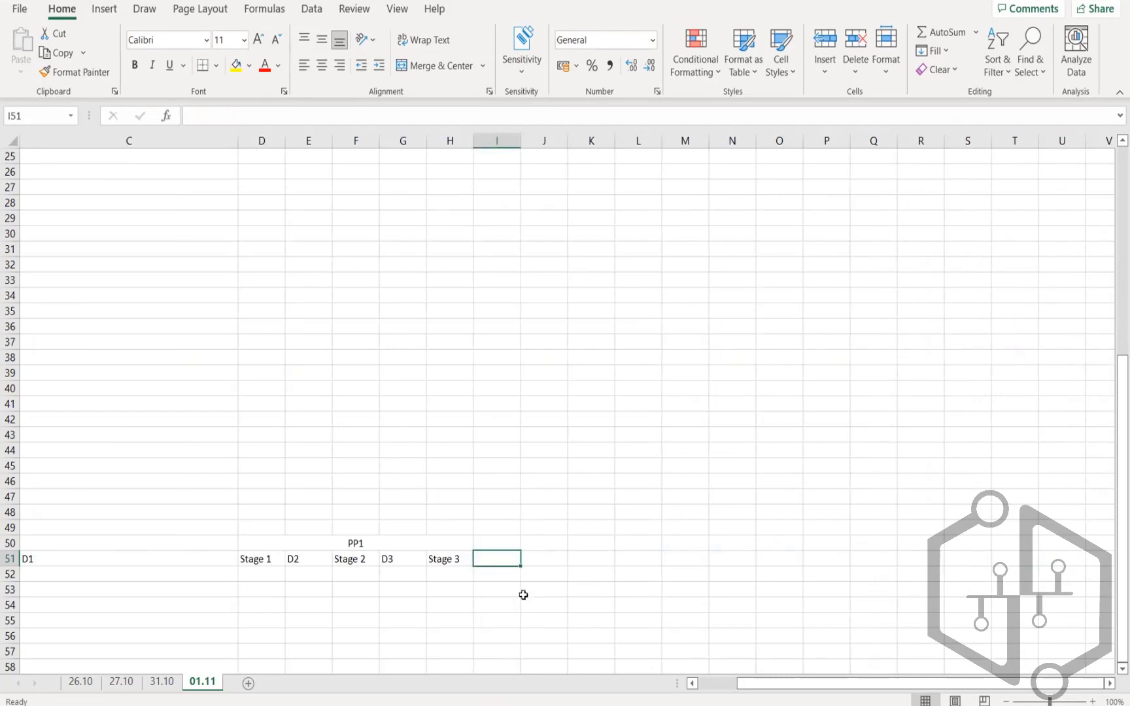
left_click(444, 561)
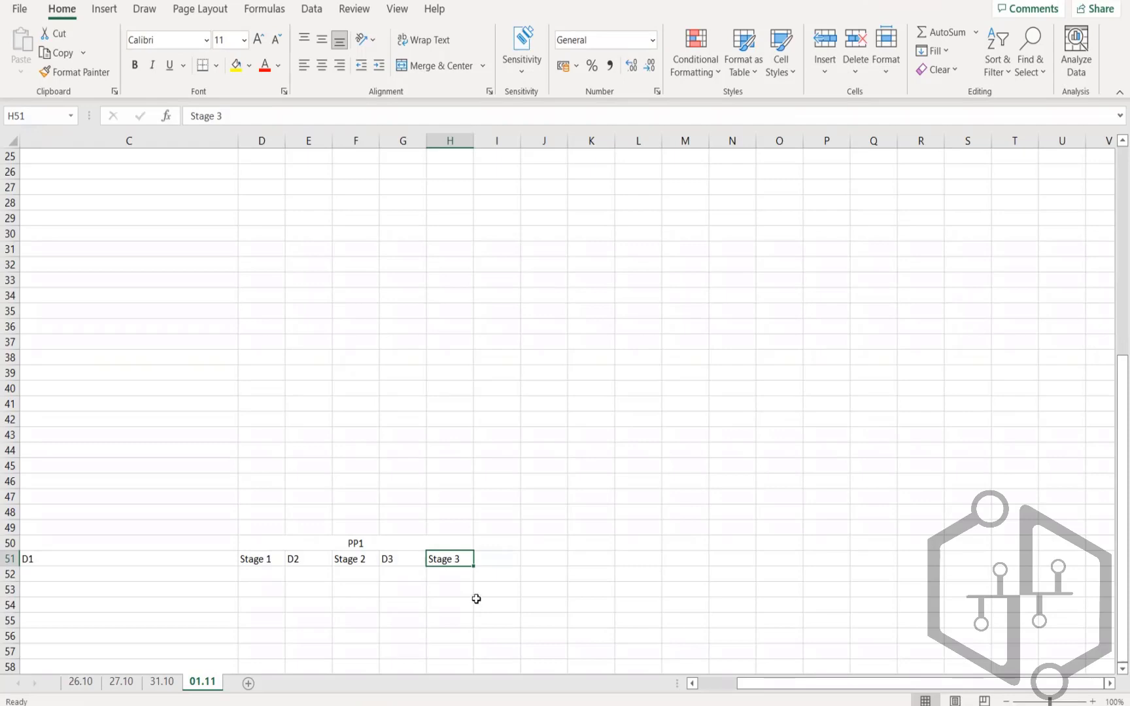
left_click(501, 564)
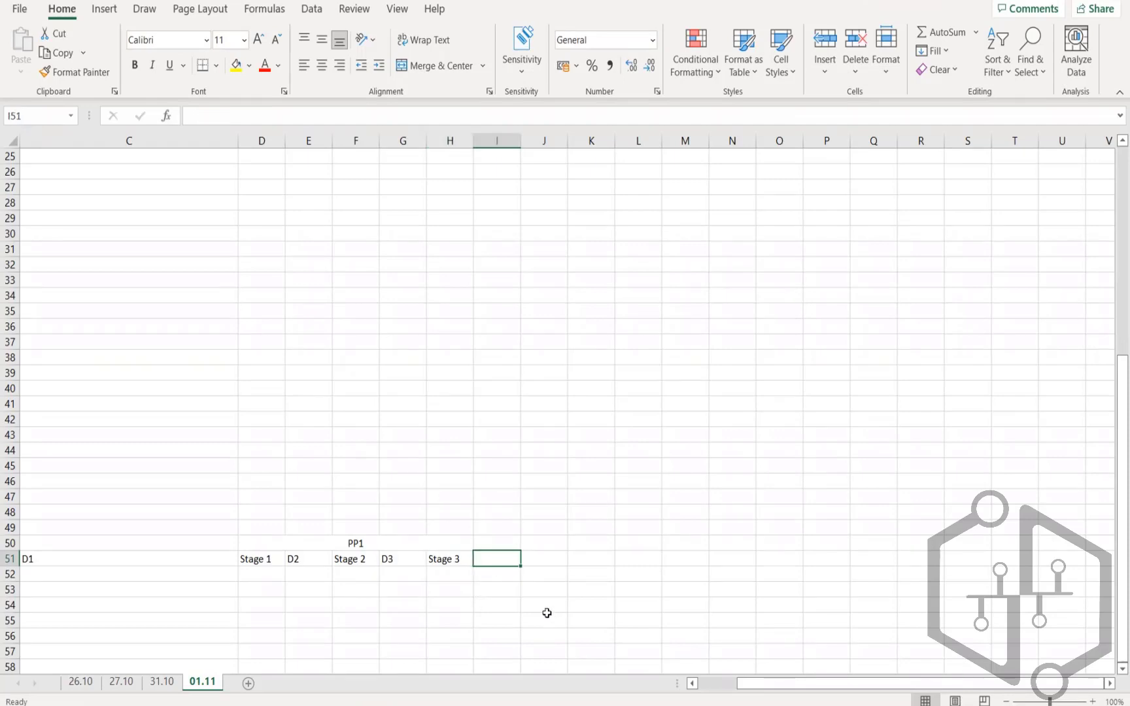
type("D4")
key("Return")
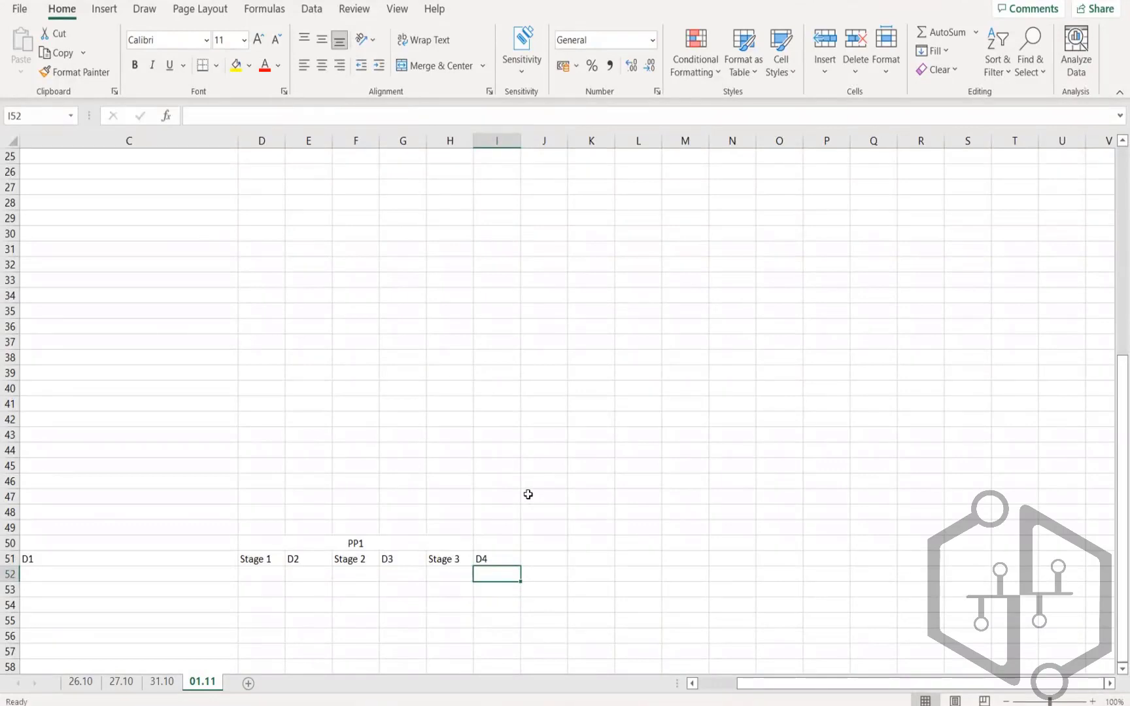
Examine the PP1 heading and the sequence of data and stage labels in row 51.
left_click(509, 559)
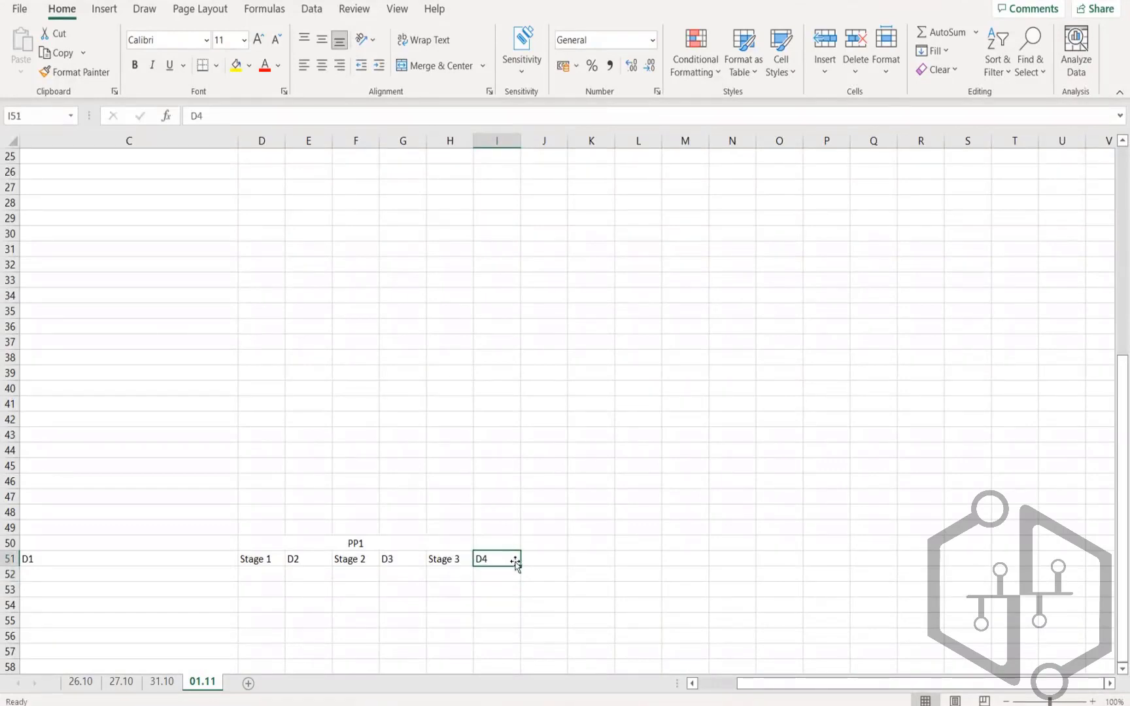
left_click(442, 557)
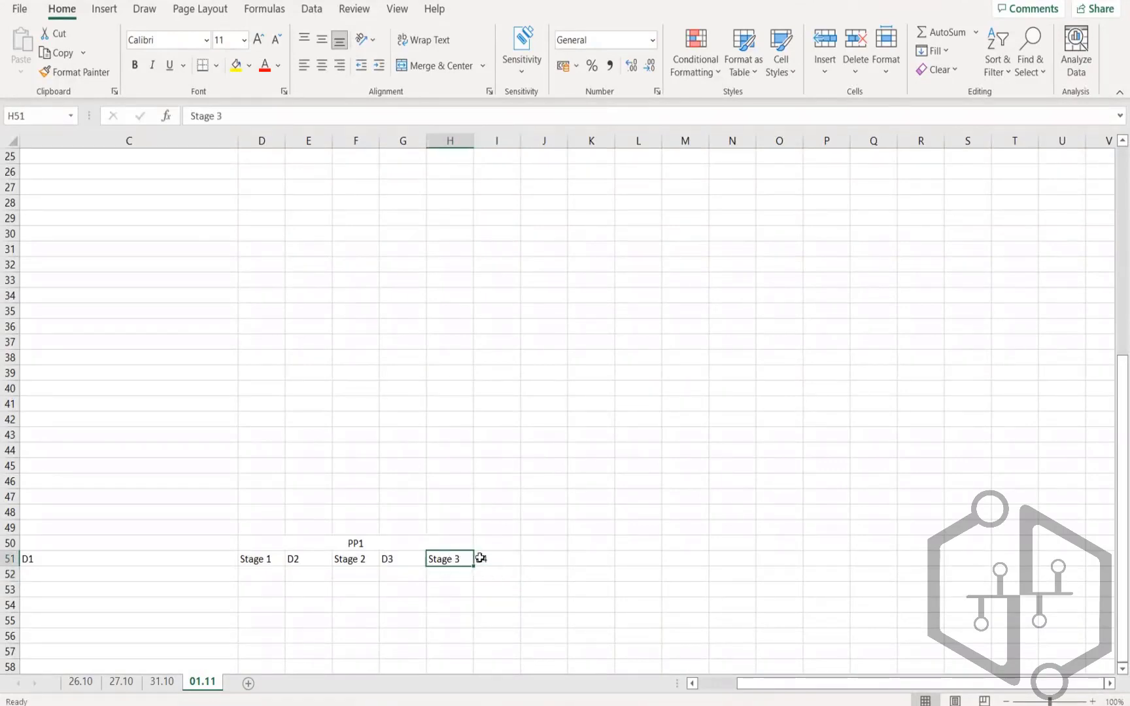
left_click(357, 541)
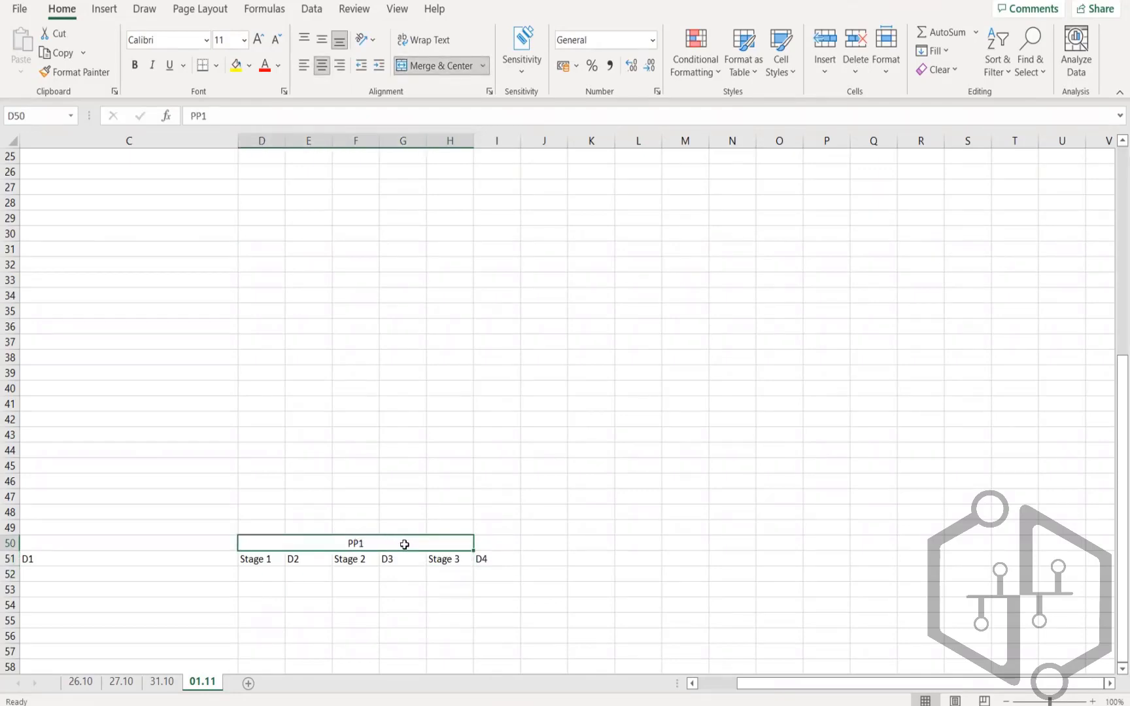
left_click(163, 560)
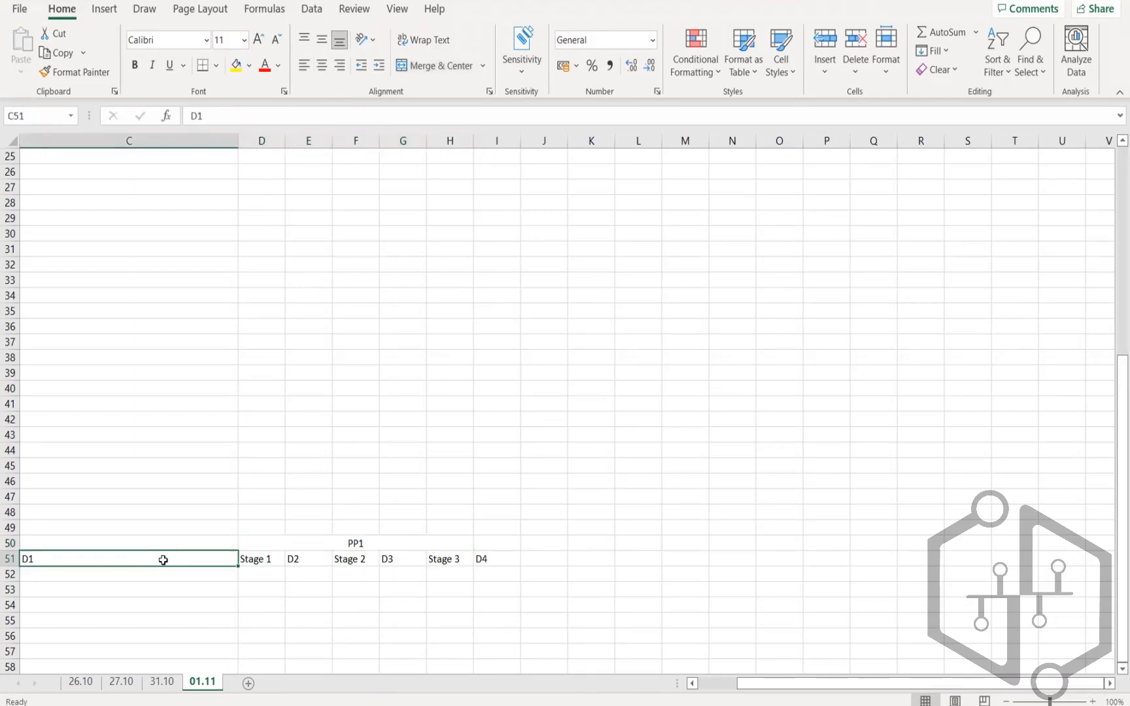
left_click(353, 542)
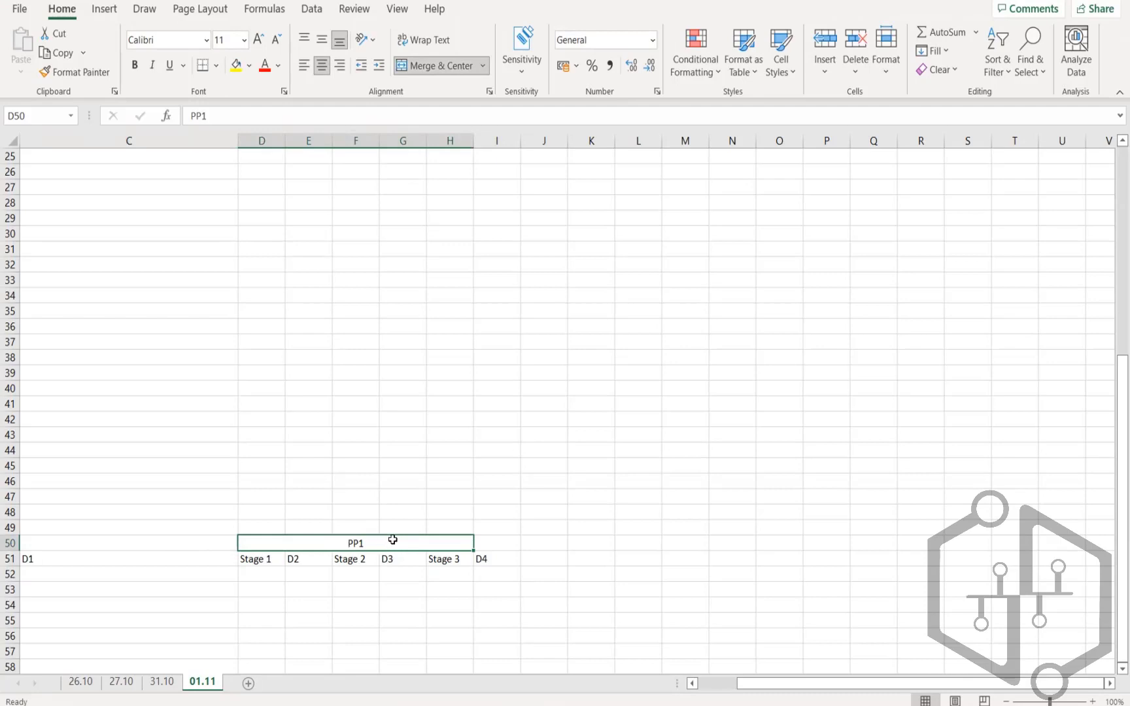
left_click(254, 558)
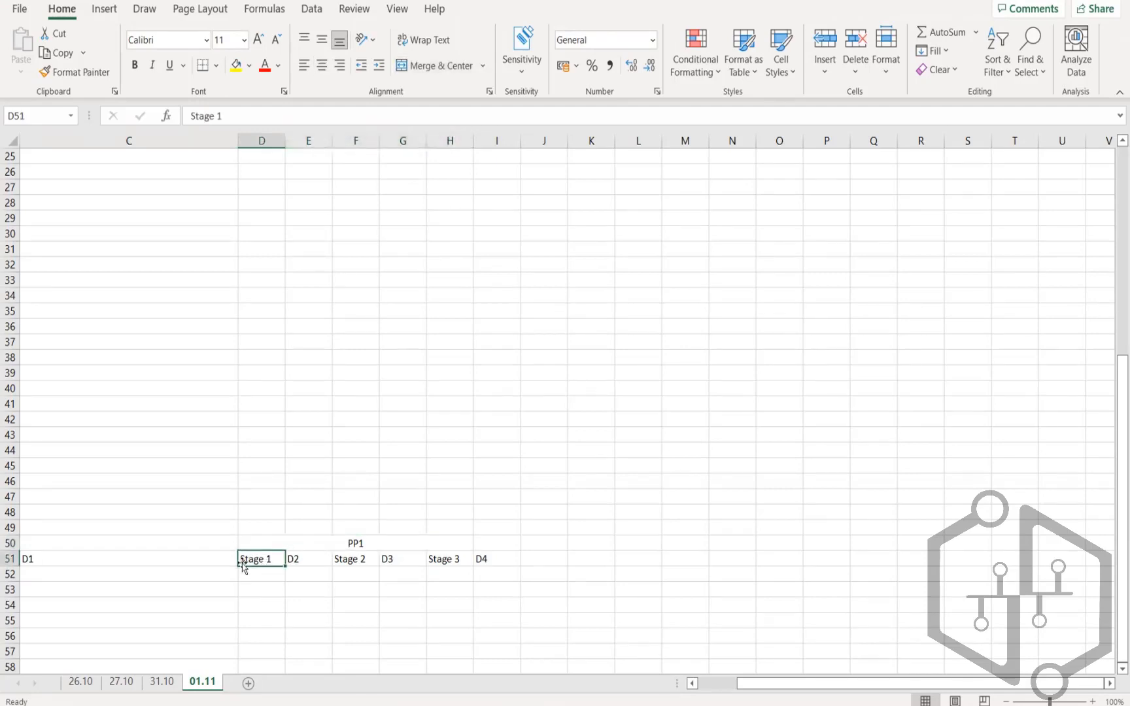
left_click(492, 560)
left_click(438, 559)
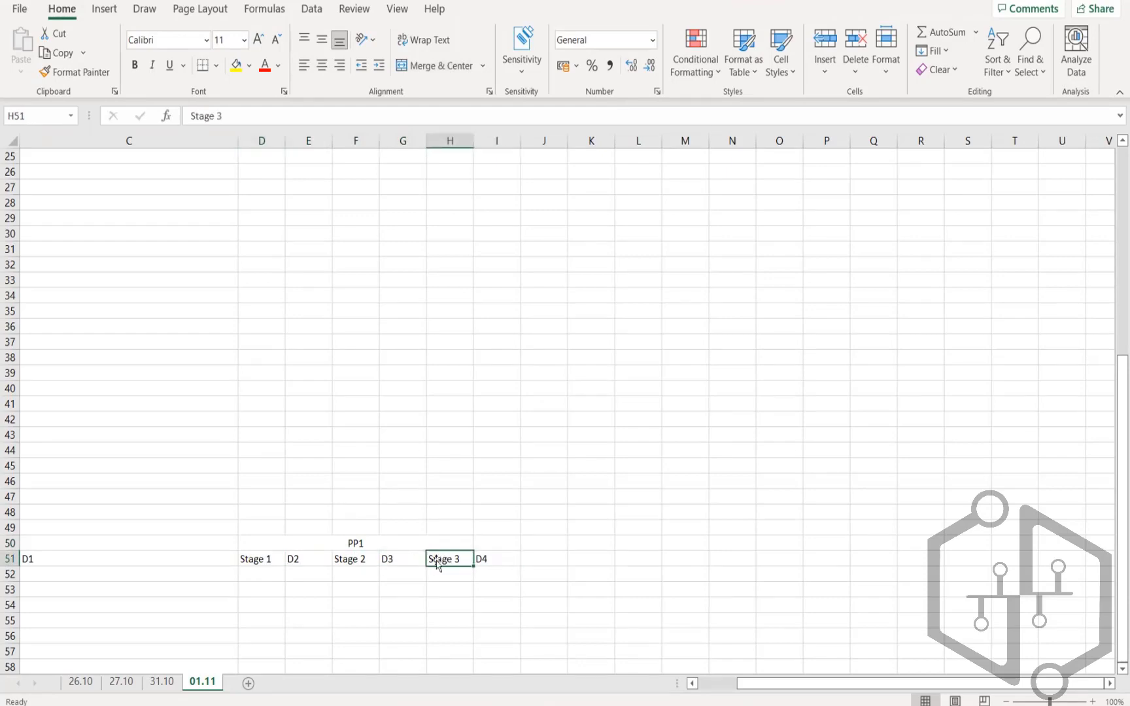
left_click(485, 558)
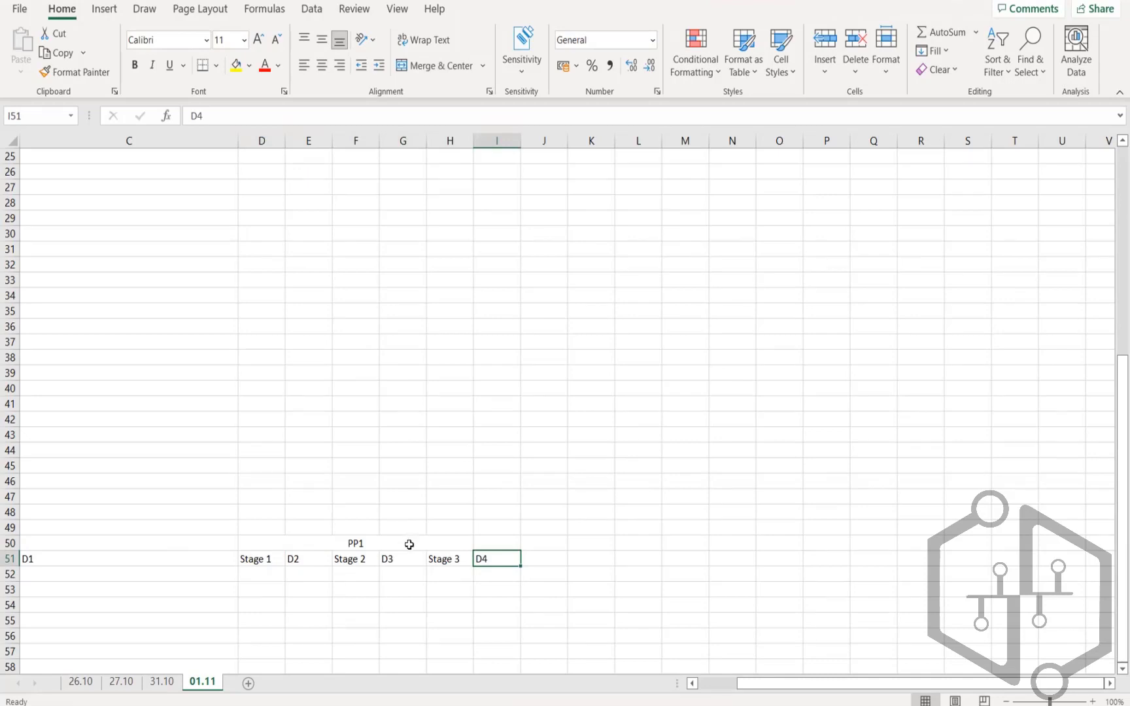
Change the merged PP1 heading above the stages to PP.
scroll(410, 542, "down", 1)
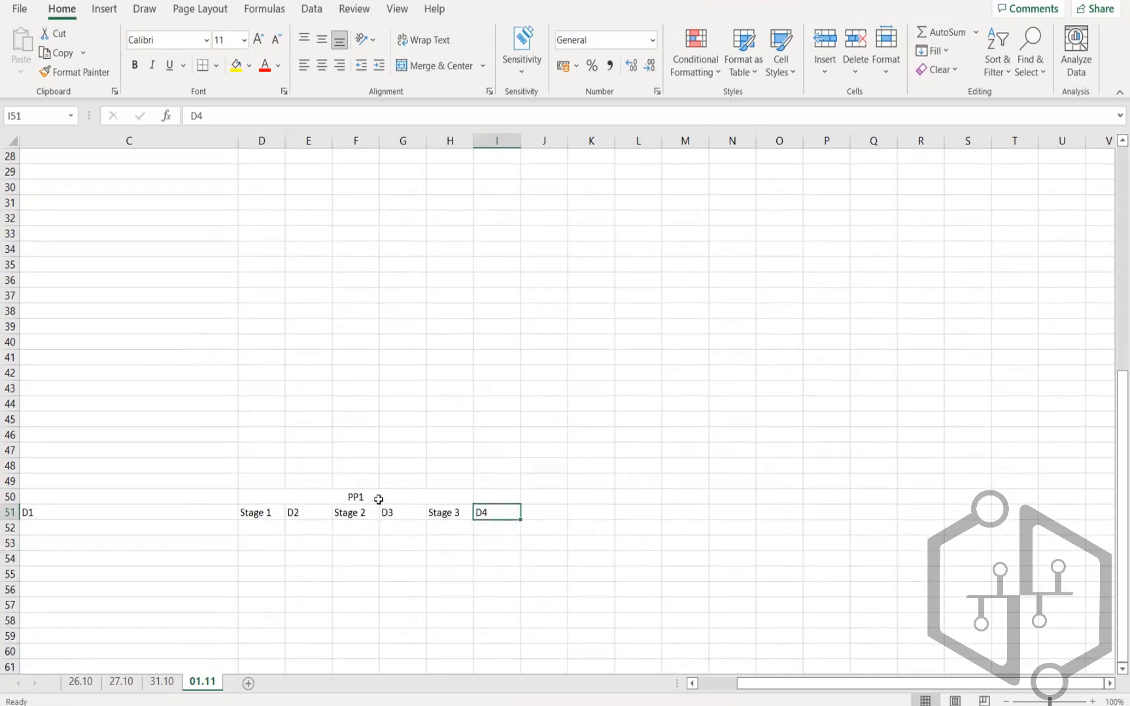
left_click(378, 499)
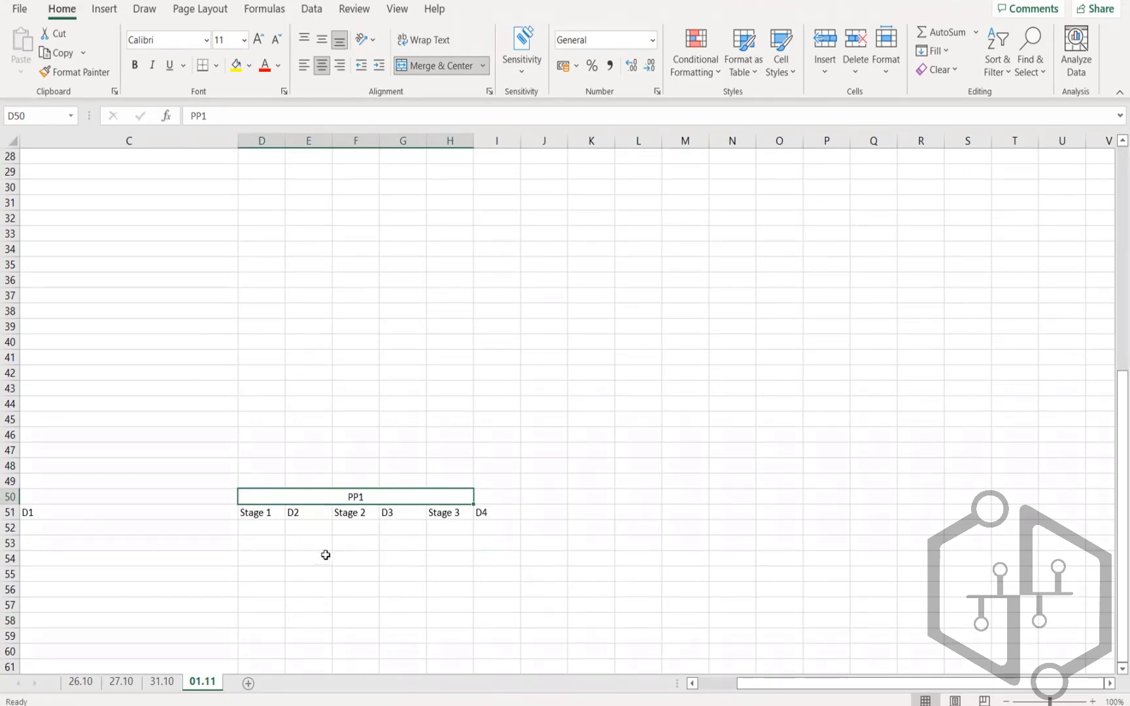
double_click(376, 497)
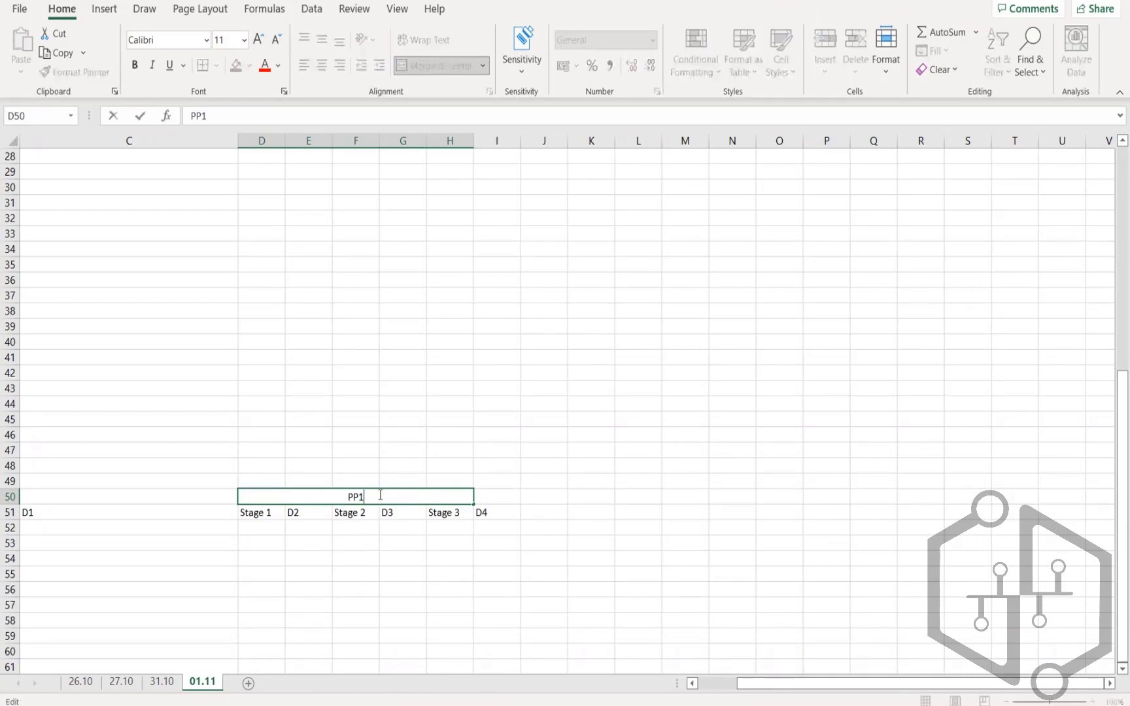
key("BackSpace")
key("BackSpace")
key("BackSpace")
type("pp")
key("Return")
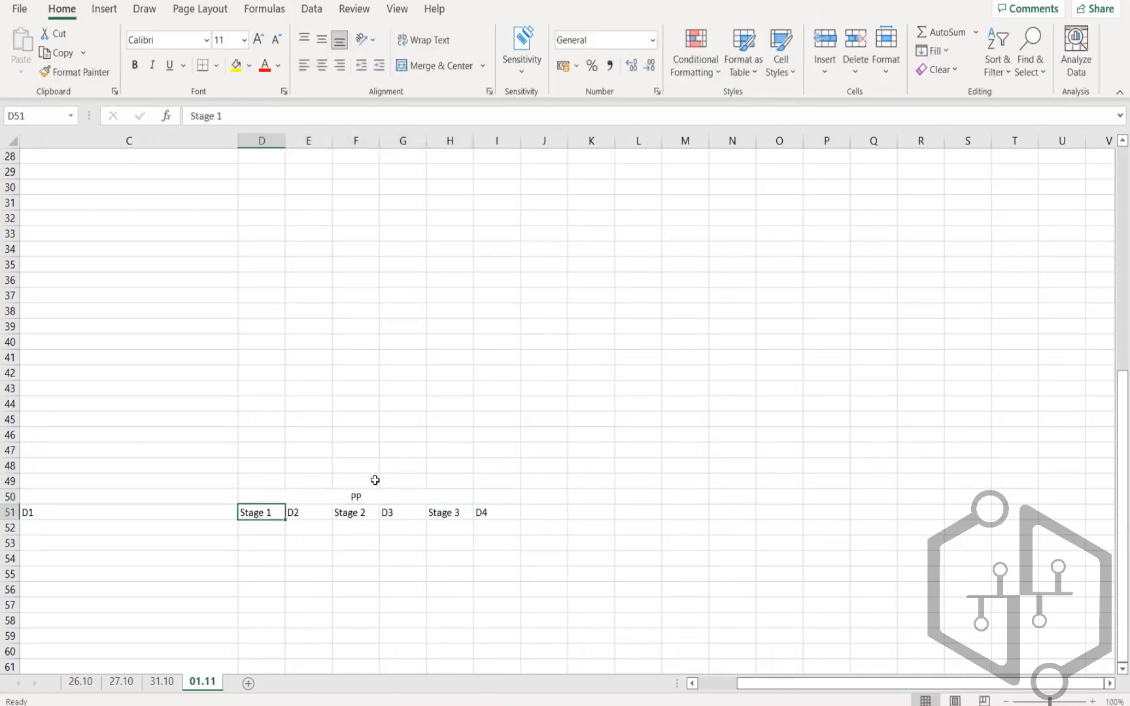
Enter the heading "Dervied Data" in cell F49 above the PP heading.
left_click(354, 482)
type("Der")
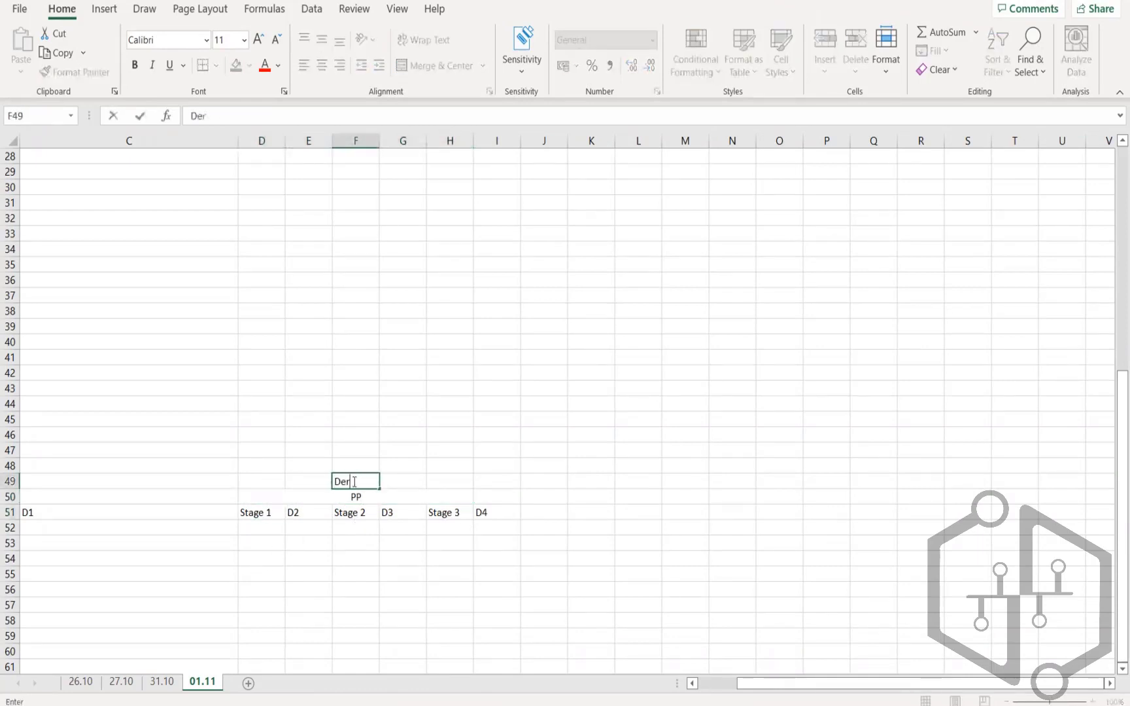
type("vied Data")
key("Return")
Enter SP1 in cell F54 and SP2 in cell F57 below the stage row.
left_click(364, 558)
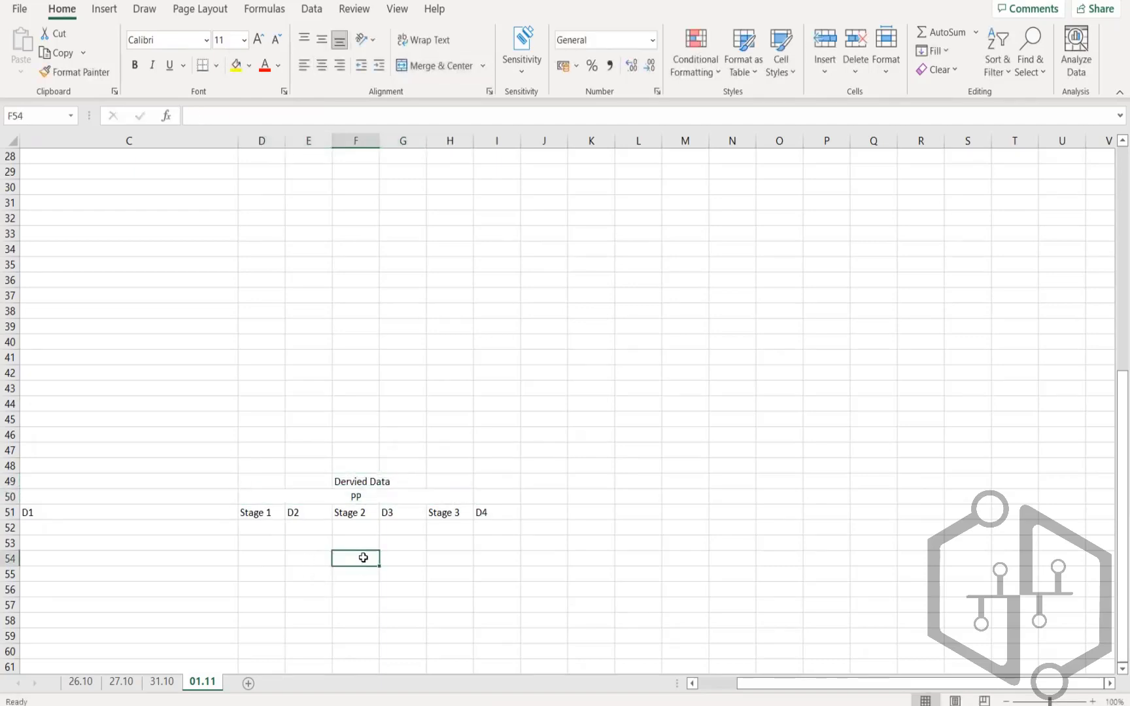
type("SP1")
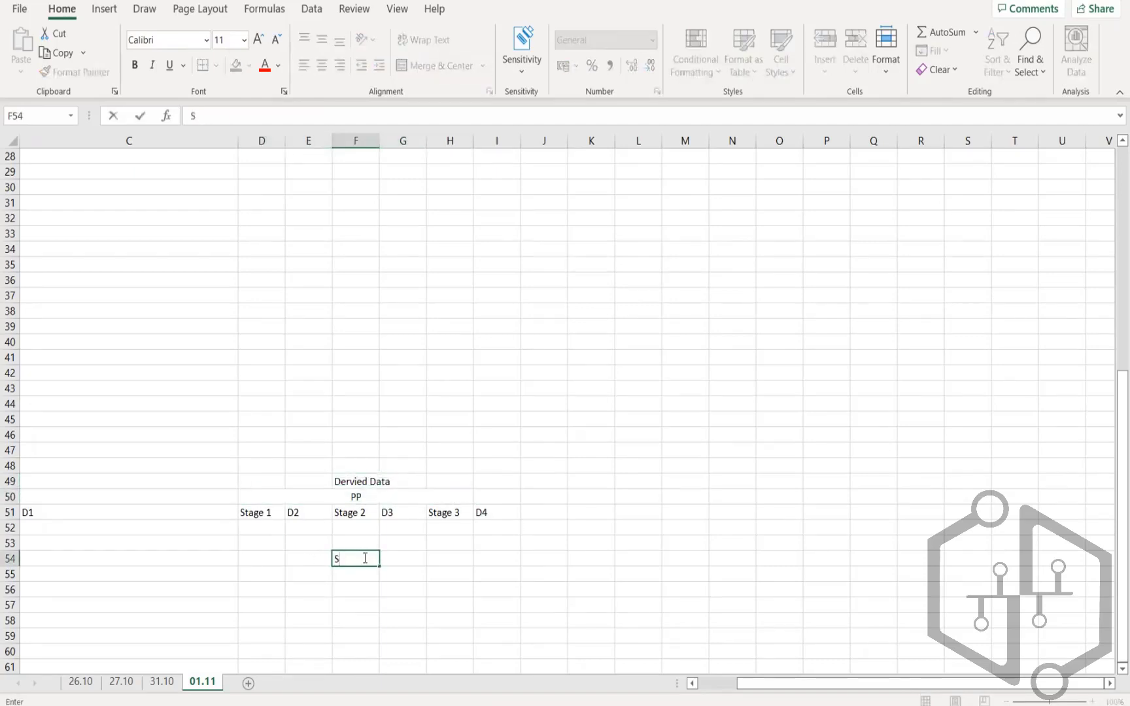
key("Return")
key("Return")
key("Return")
type("SP2")
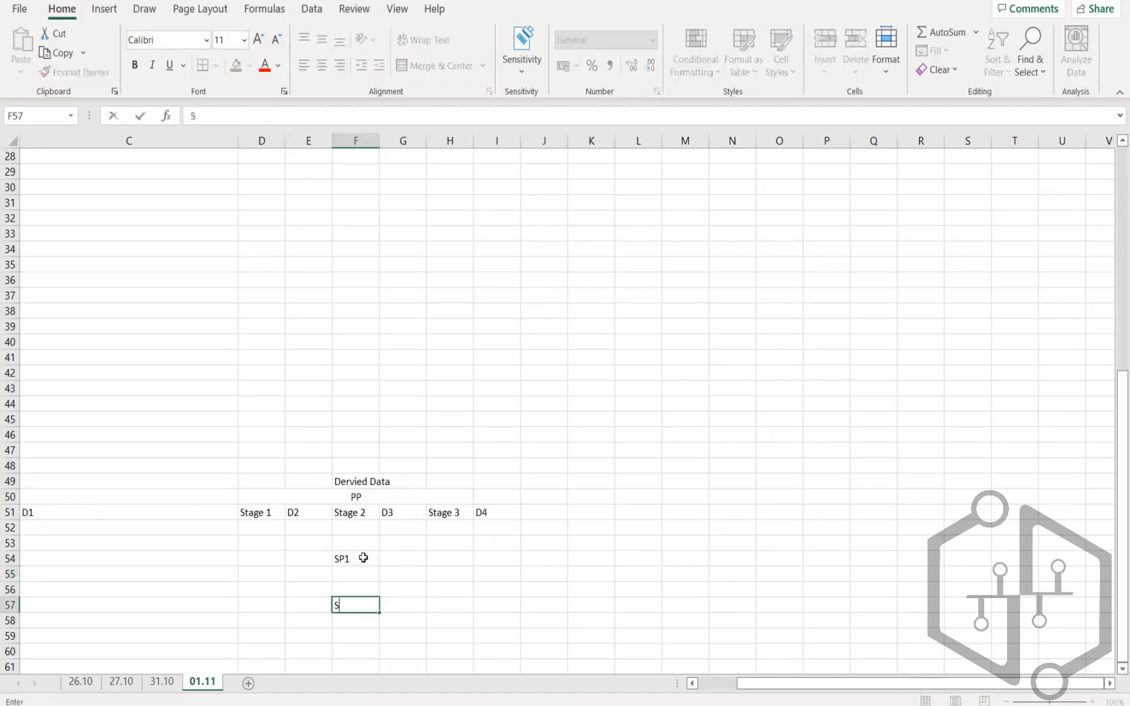
key("Return")
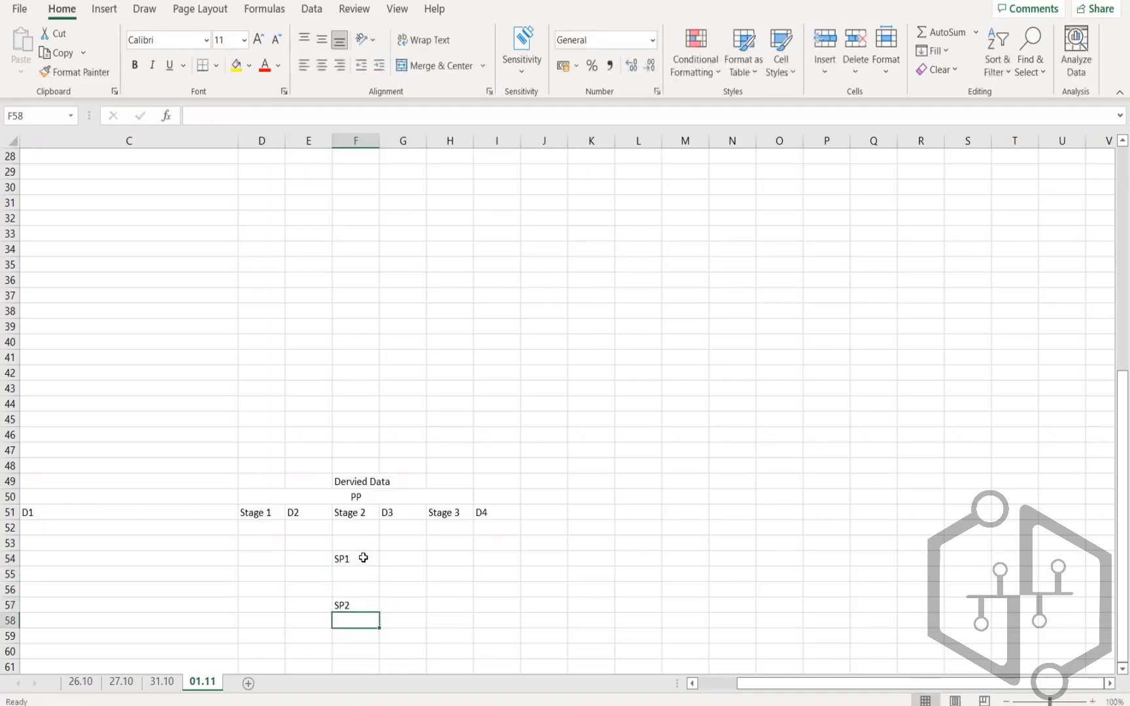
left_click_drag(260, 576, 511, 578)
left_click(269, 574)
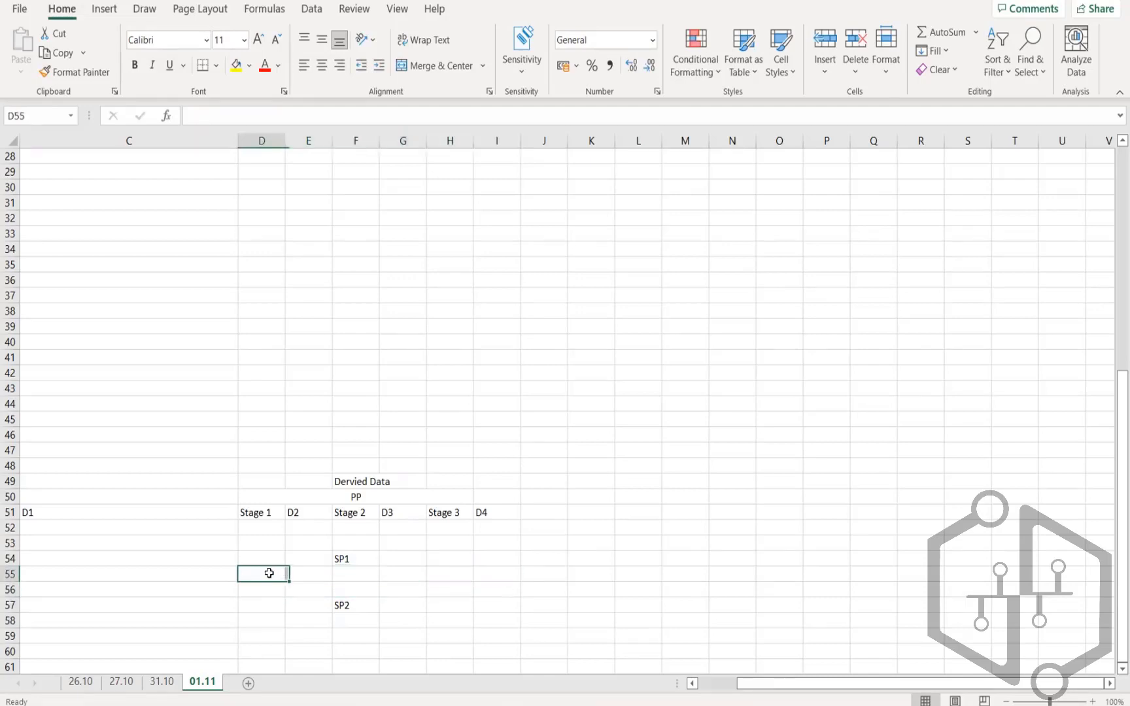
left_click(362, 574)
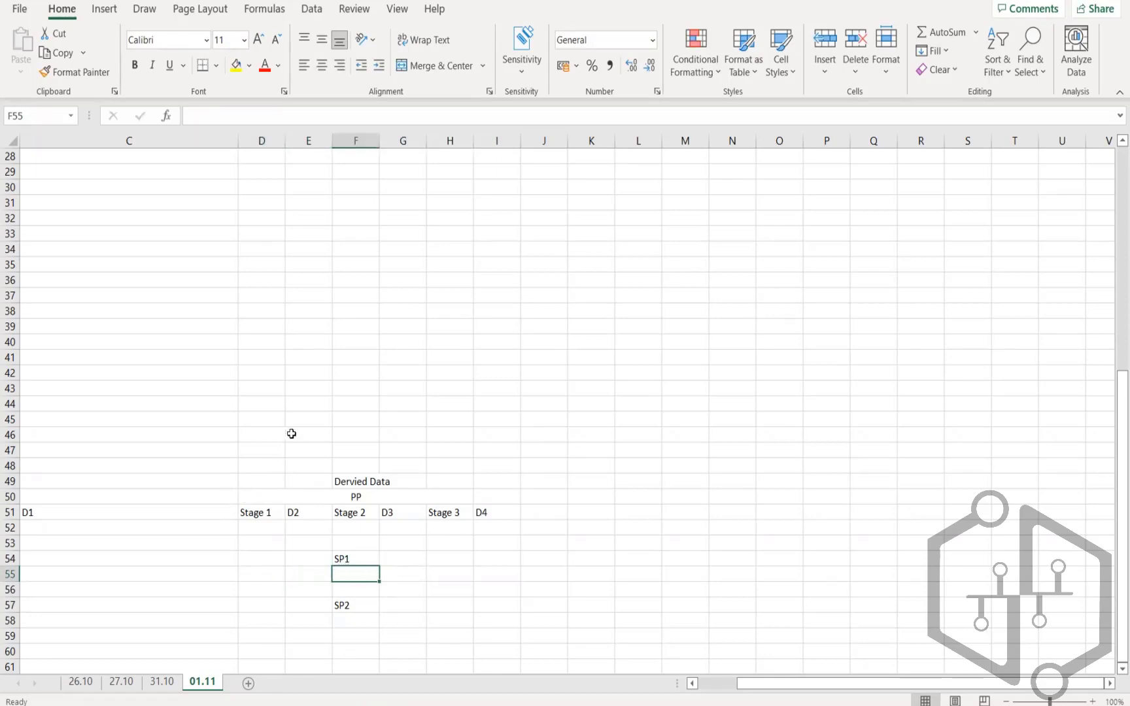
left_click(358, 495)
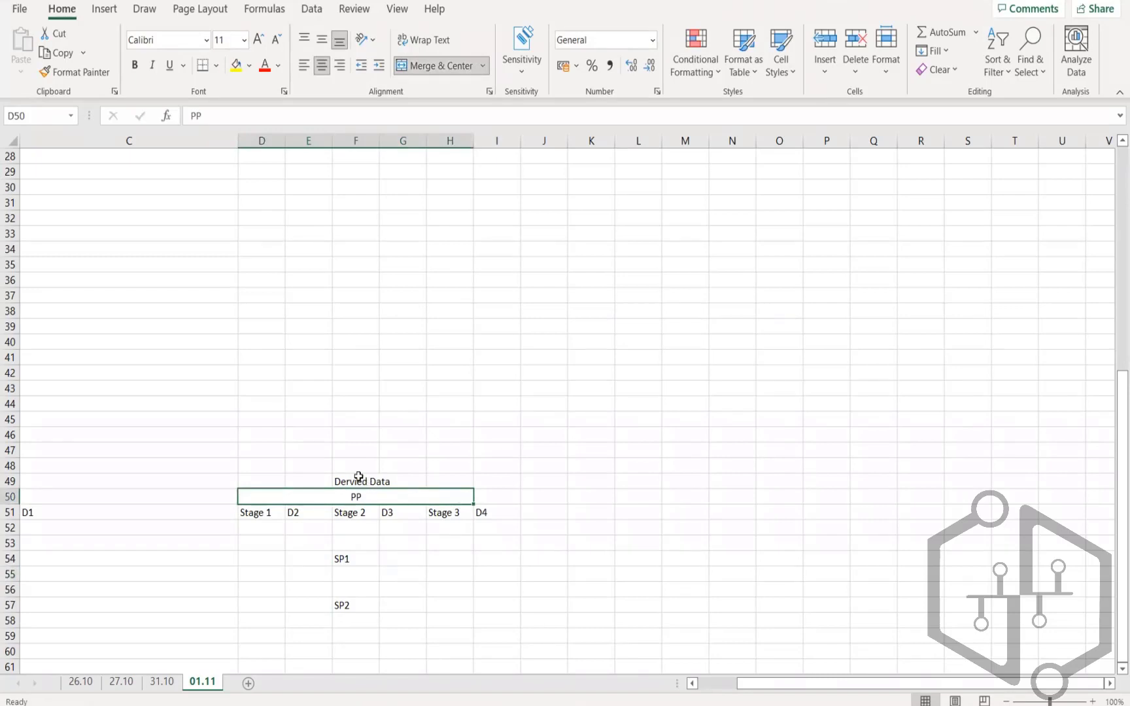
left_click_drag(359, 477, 435, 573)
Enter the label DD2 in cell M48, away from the existing stage layout.
left_click(682, 467)
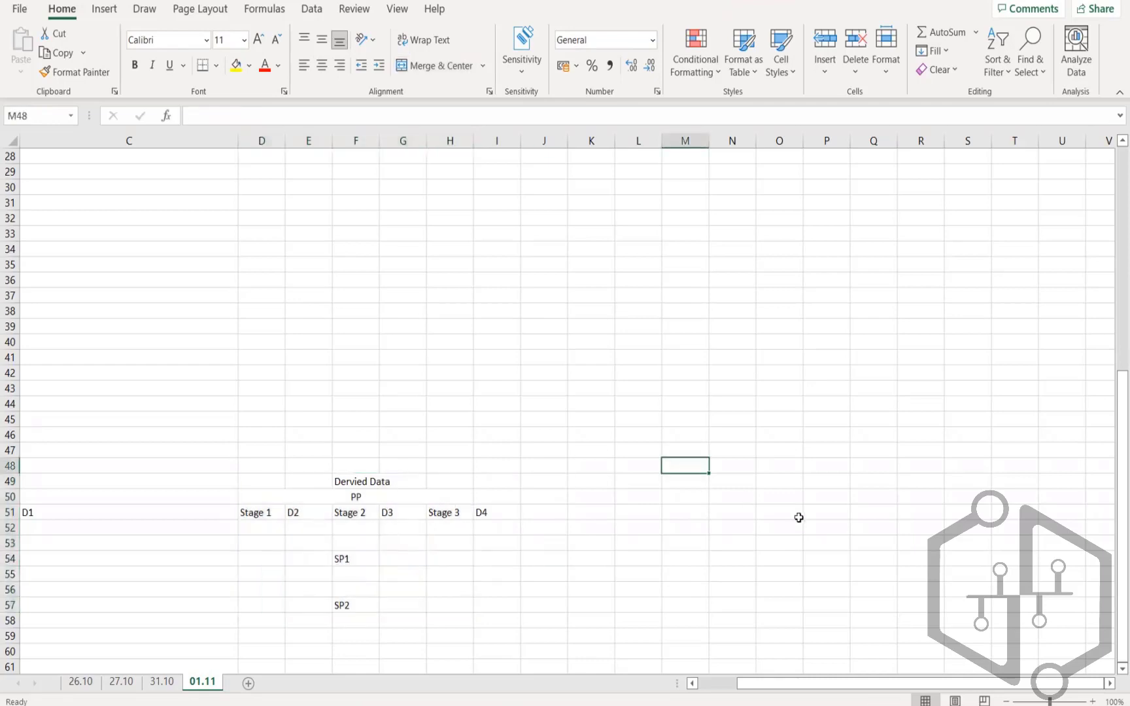
type("DD2")
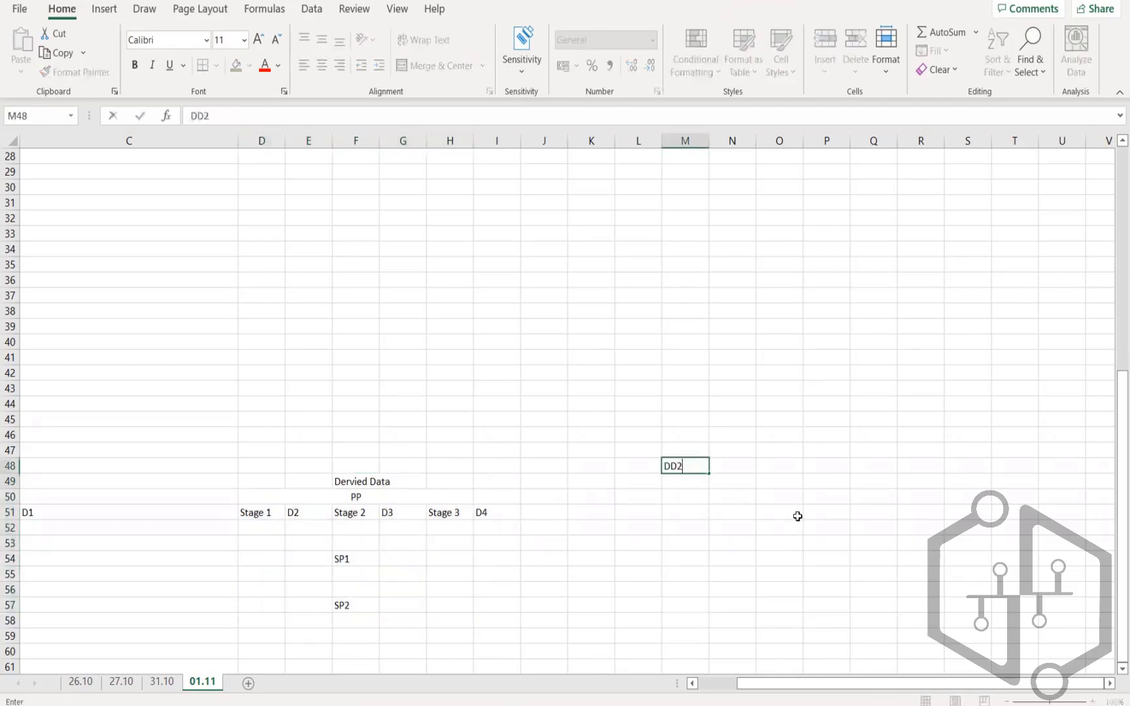
key("Return")
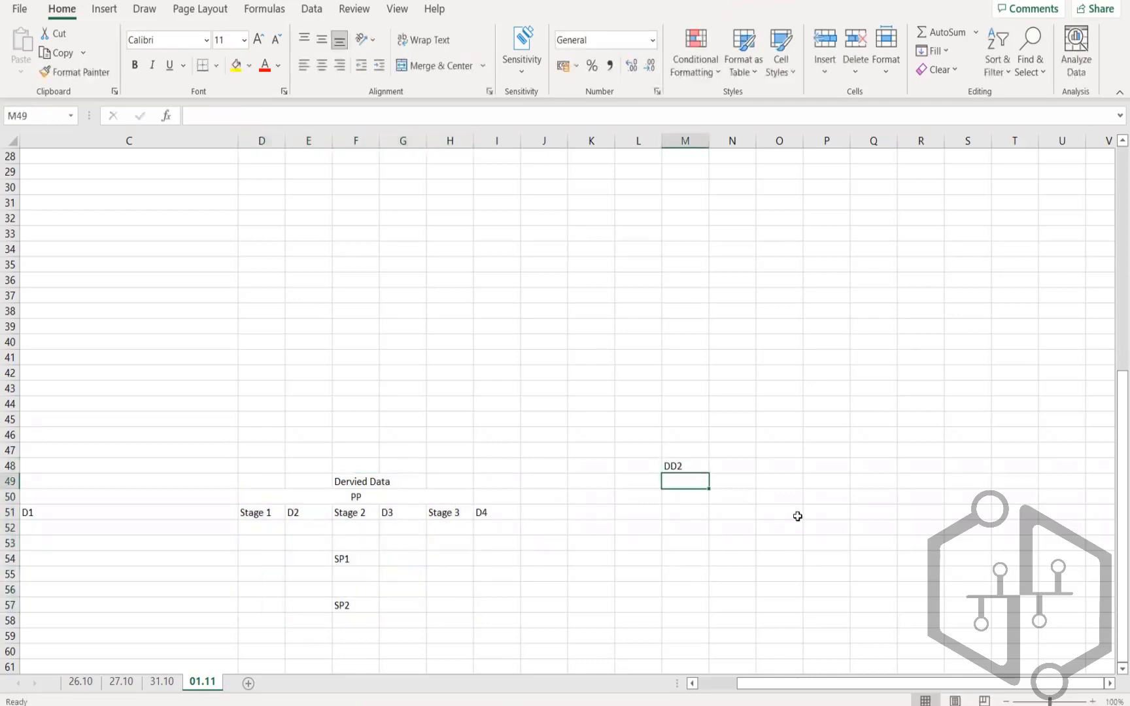
Review the pipeline diagram's "Dervied Data" heading, stage row, D4 output and DD2 label.
left_click(358, 482)
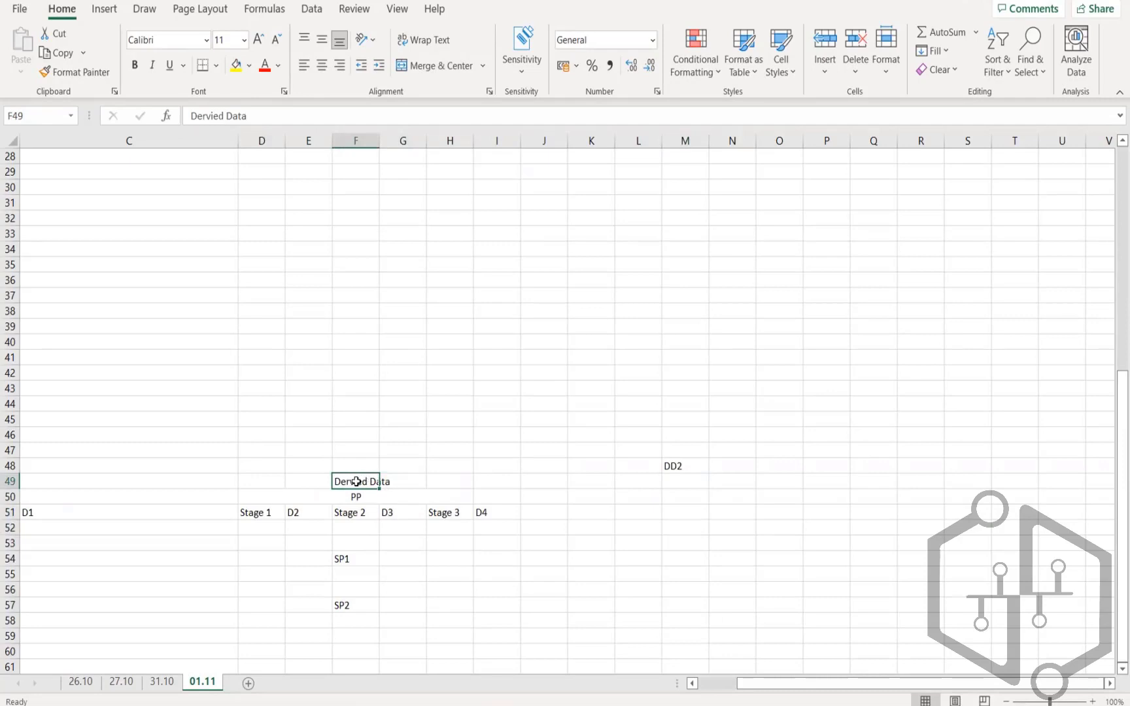
left_click(481, 513)
left_click_drag(267, 512, 464, 513)
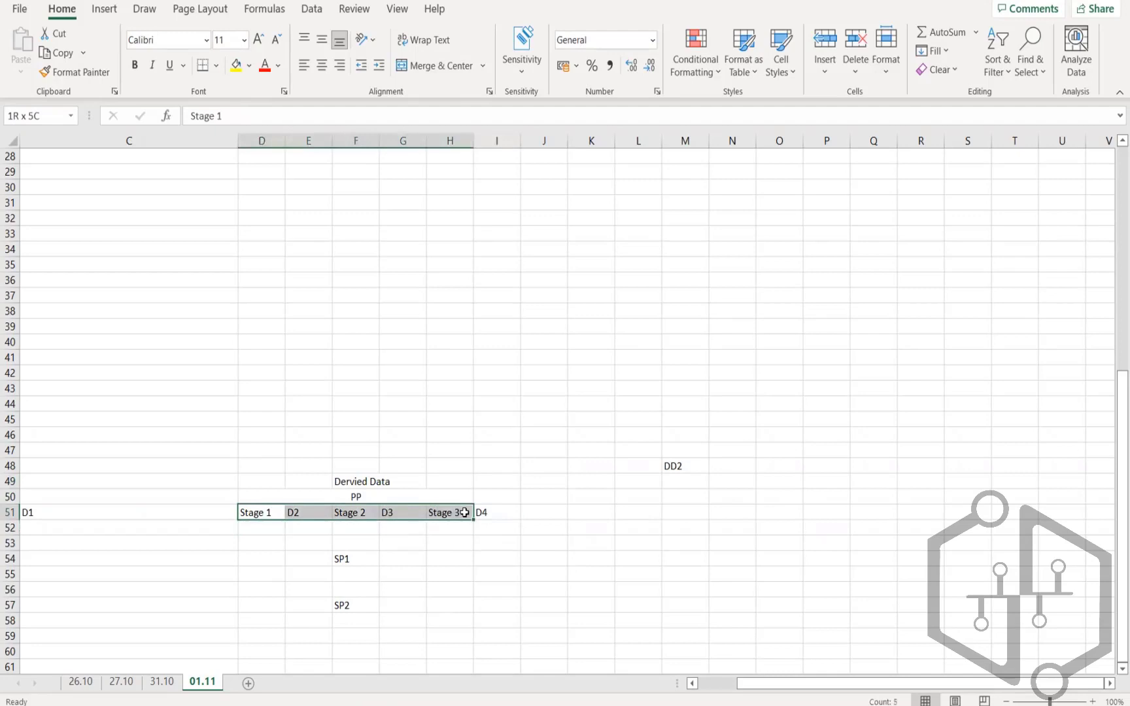
left_click(367, 482)
left_click(491, 517)
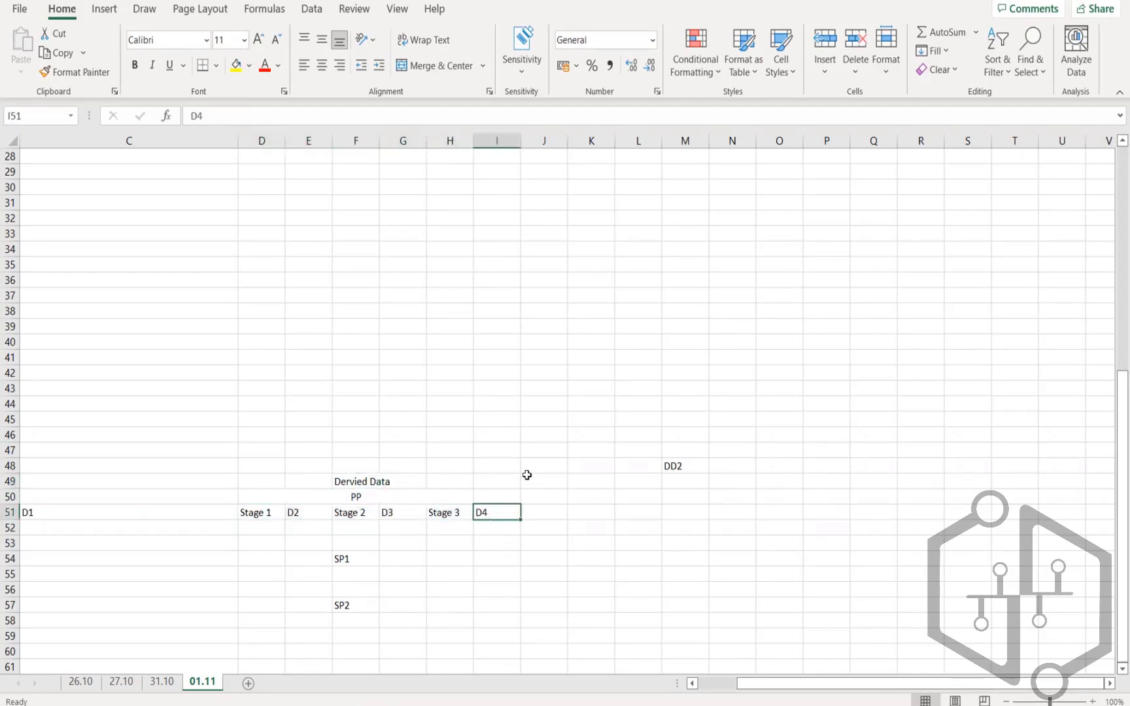
left_click(686, 465)
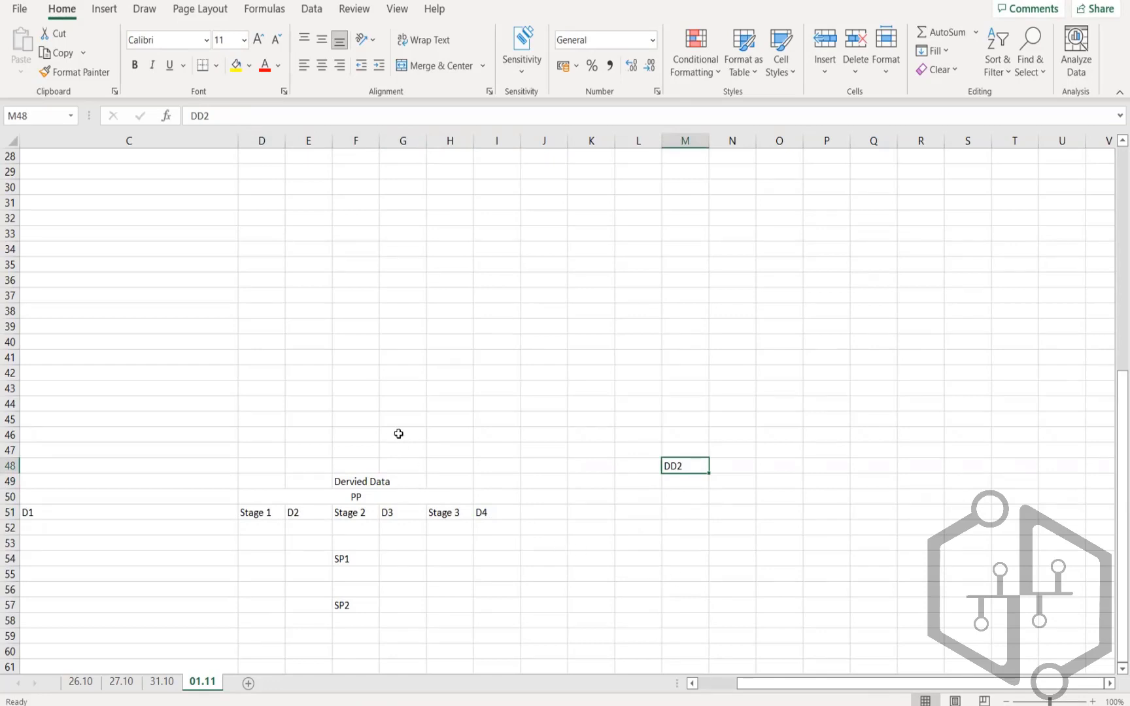
key("Left")
key("Left")
key("Left")
key("Left")
key("Left")
key("Left")
key("Left")
key("Left")
key("Left")
key("Left")
key("Left")
key("Left")
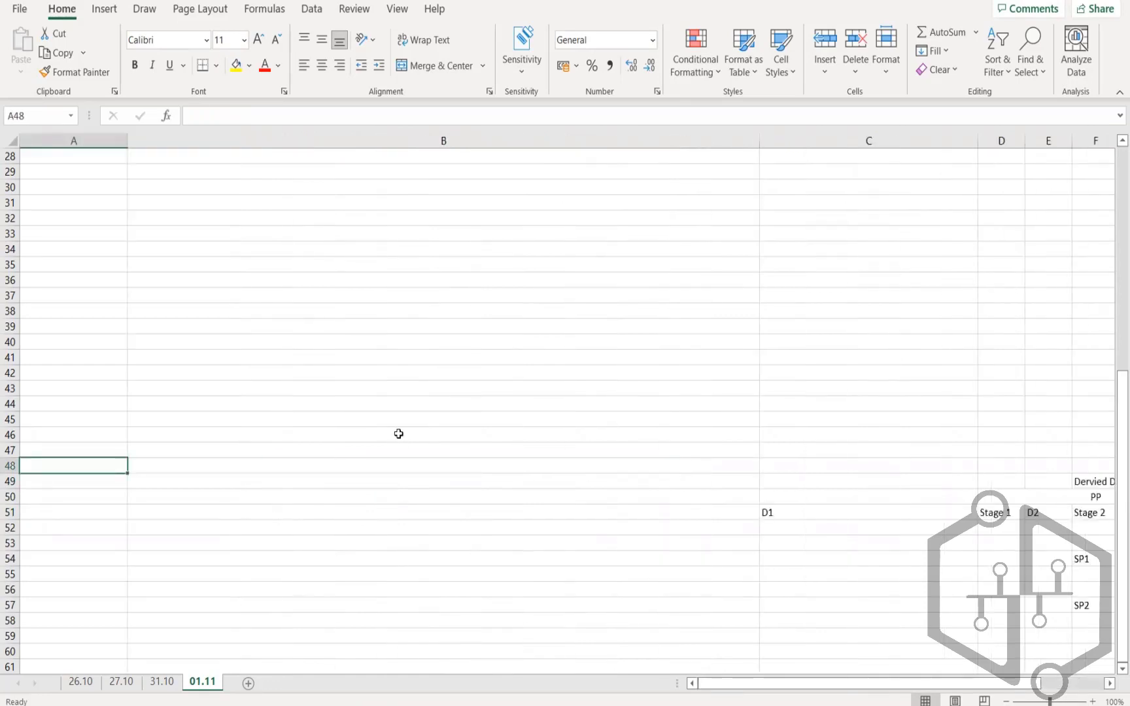
scroll(398, 434, "up", 5)
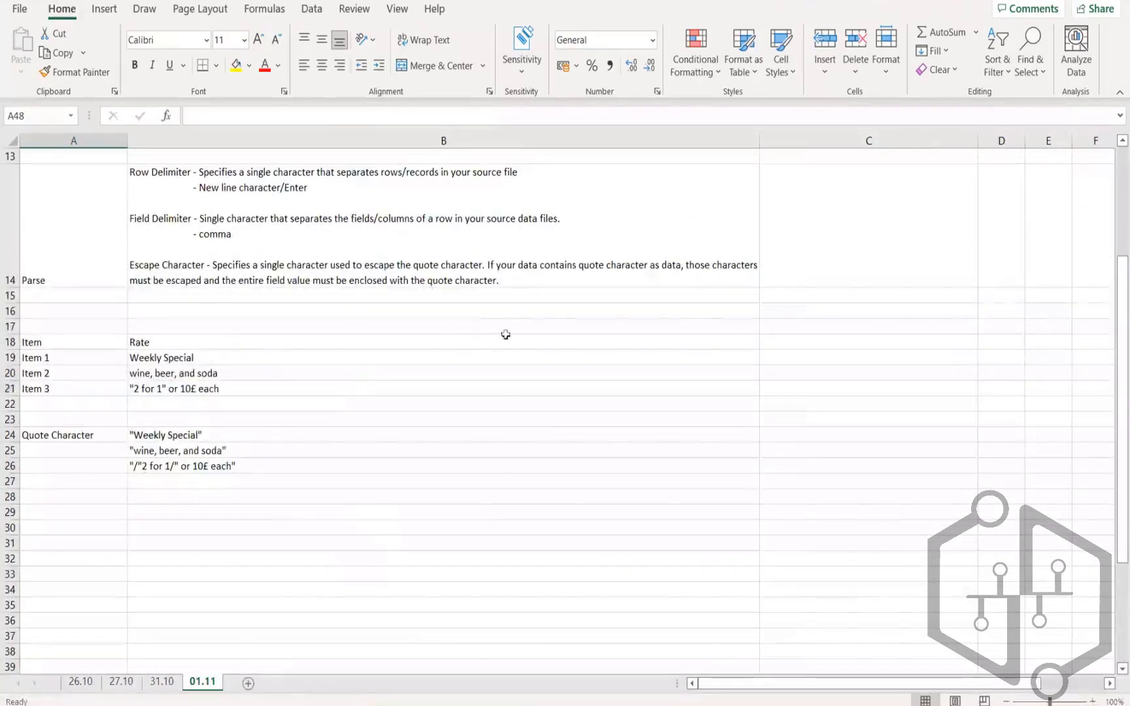
double_click(516, 283)
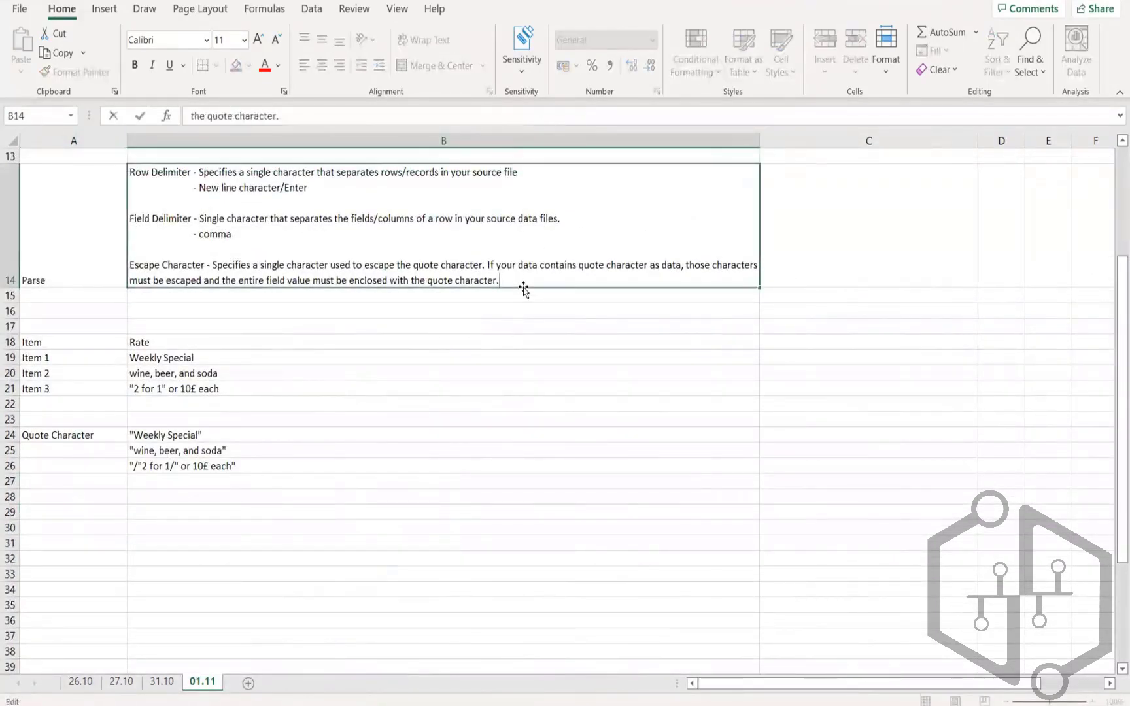
key("alt+Return")
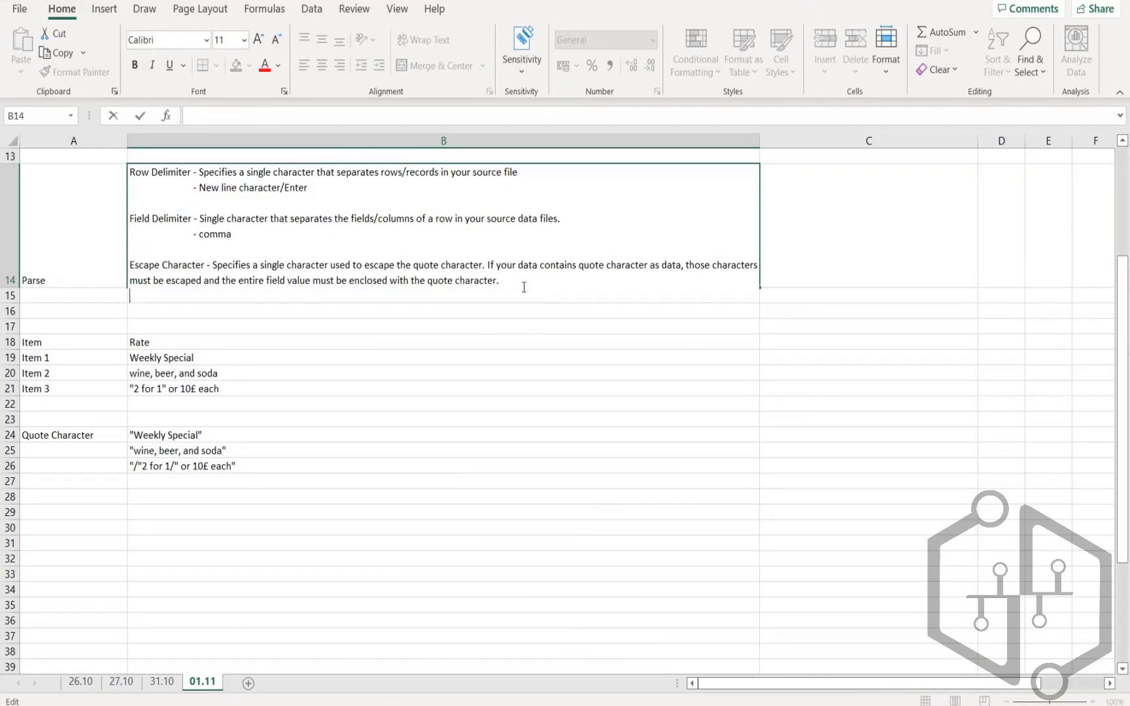
key("Return")
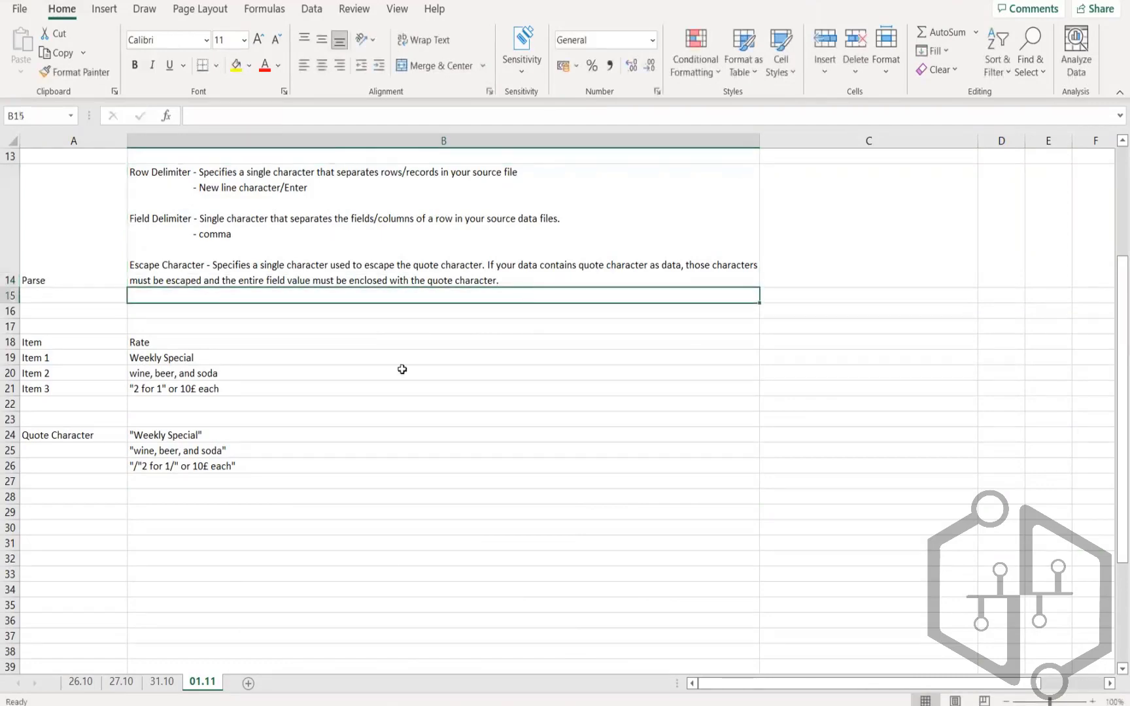
Append to cell B9: "STages listed after the first stage in a pipeline takes the output of the previous stages as the input of the current stage.".
scroll(403, 371, "up", 2)
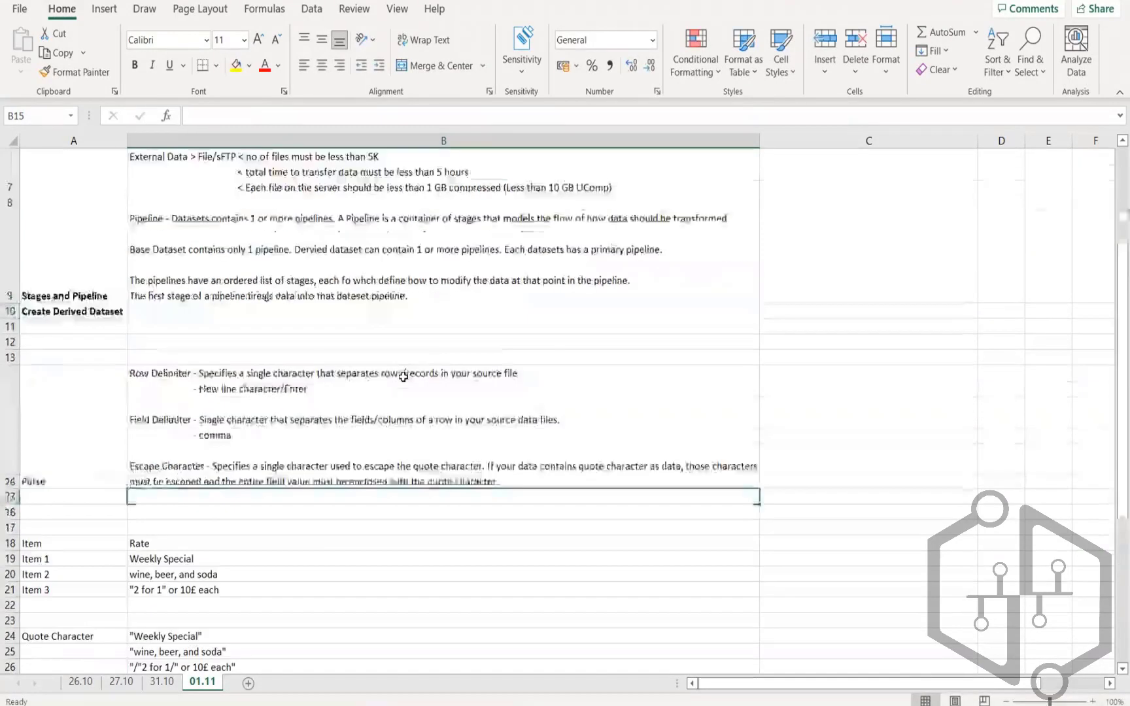
double_click(380, 293)
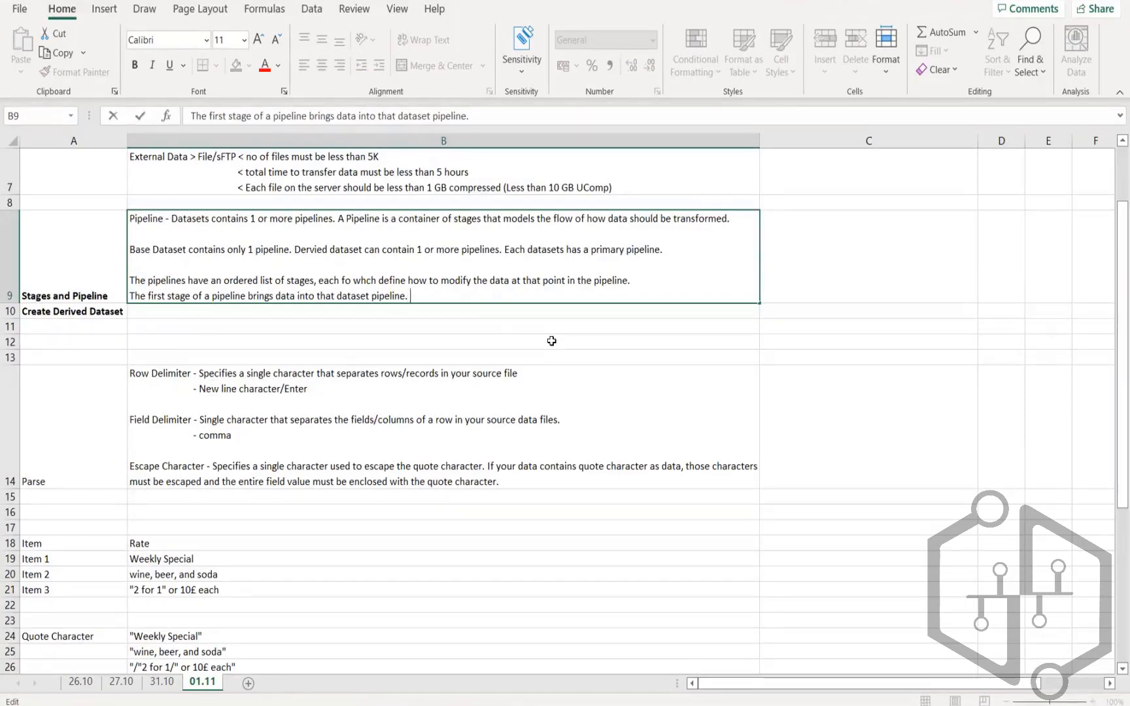
type("STages listed afte")
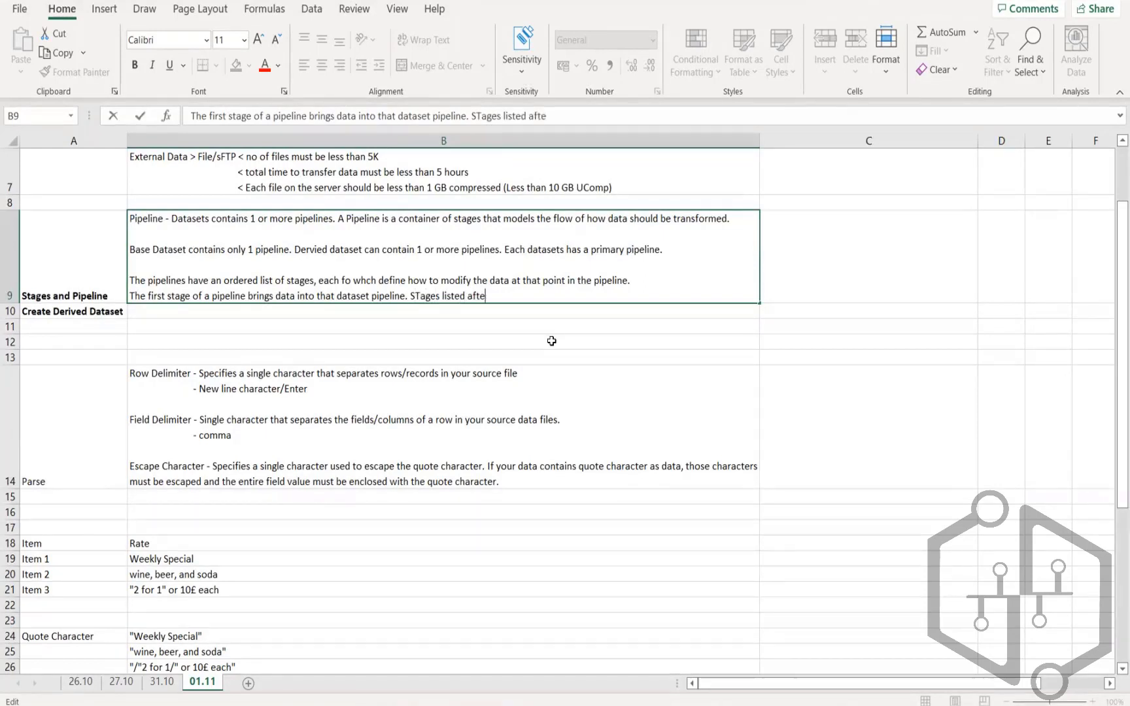
type("r the first stage in a piep")
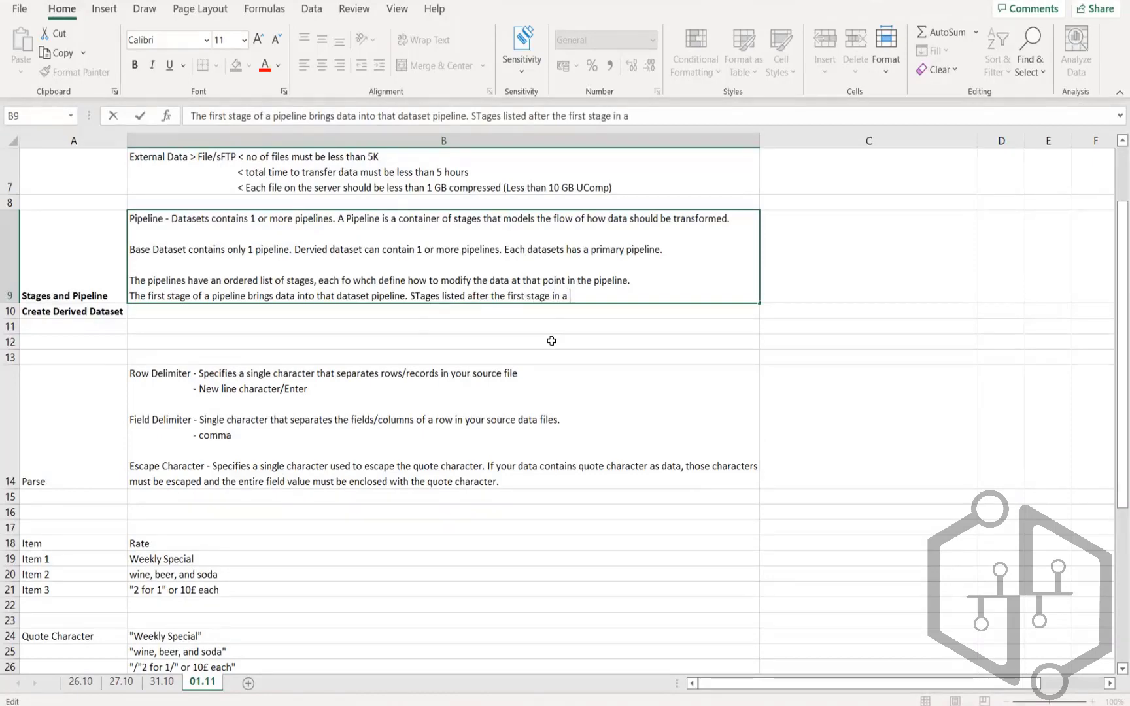
key("BackSpace")
key("BackSpace")
type("peline take")
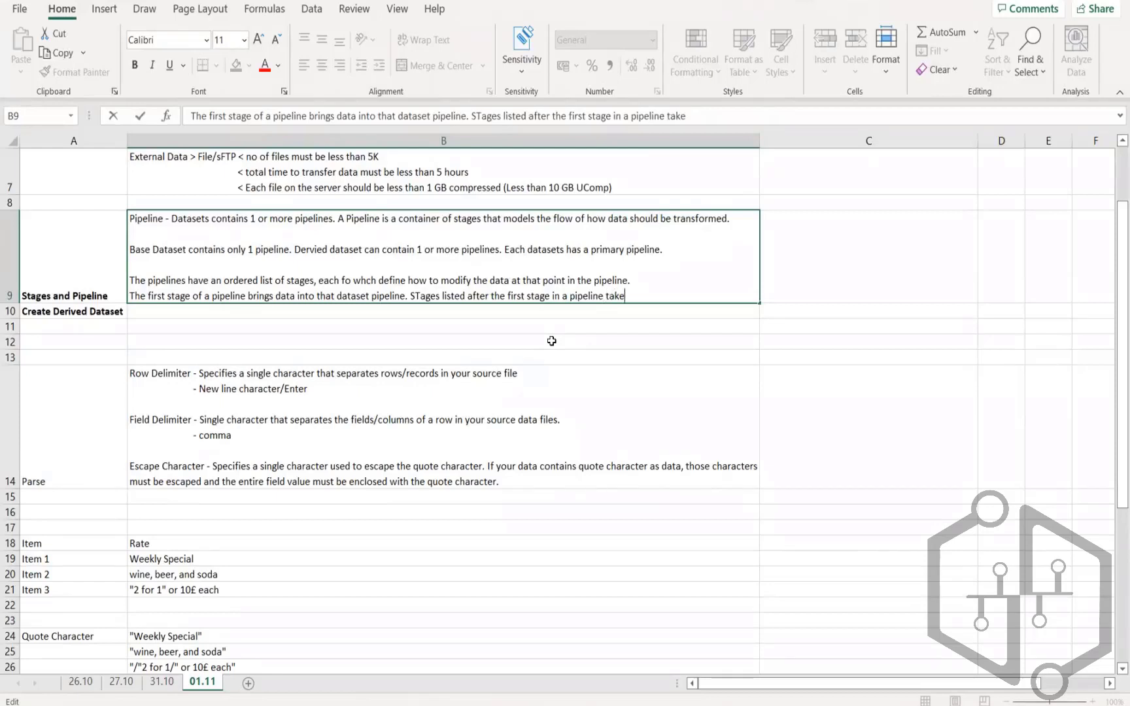
type("s the output of the prev")
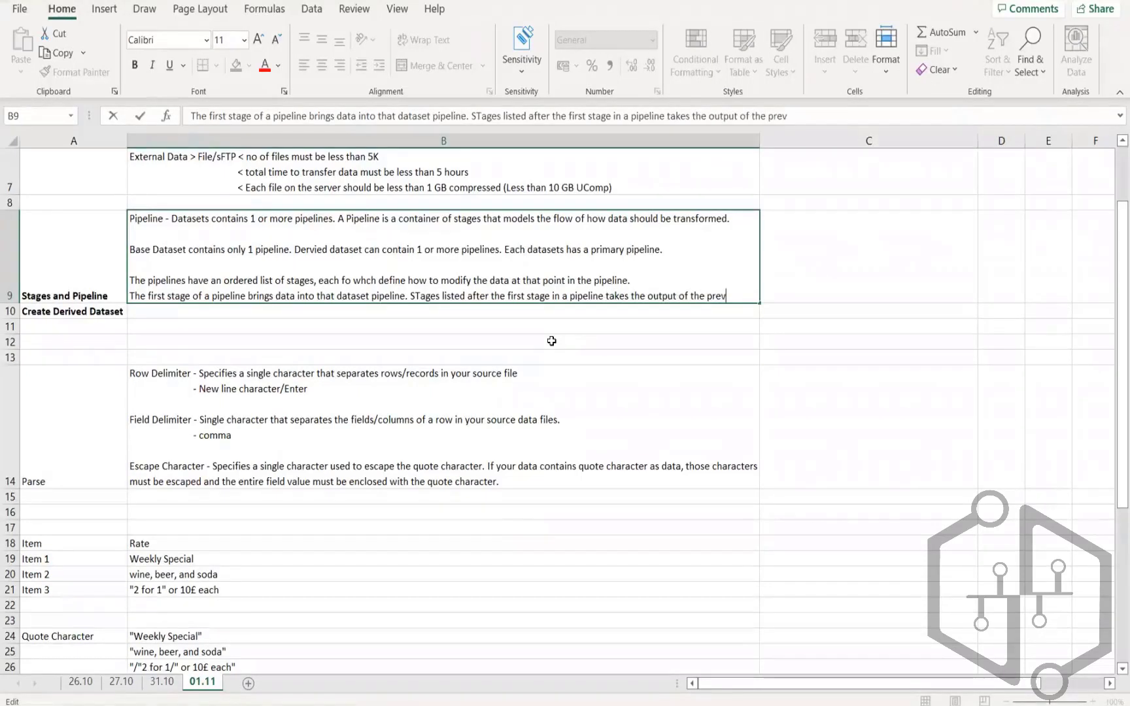
type("ious stage")
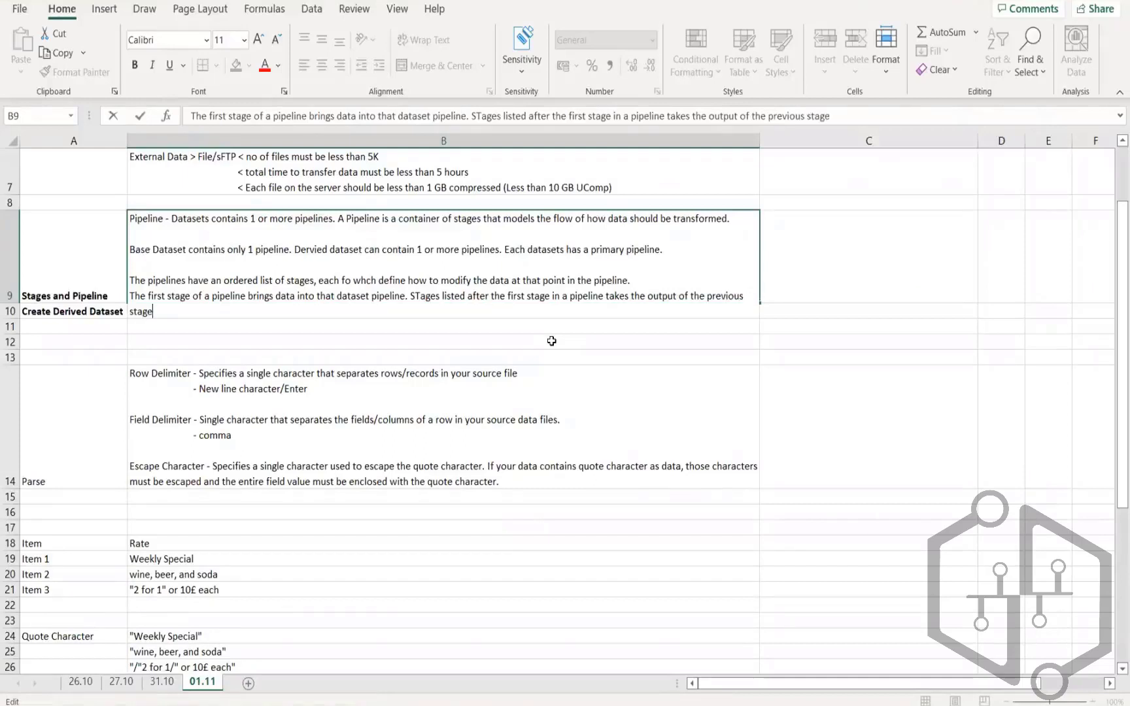
type("s as the nn")
key("BackSpace")
type("input of th")
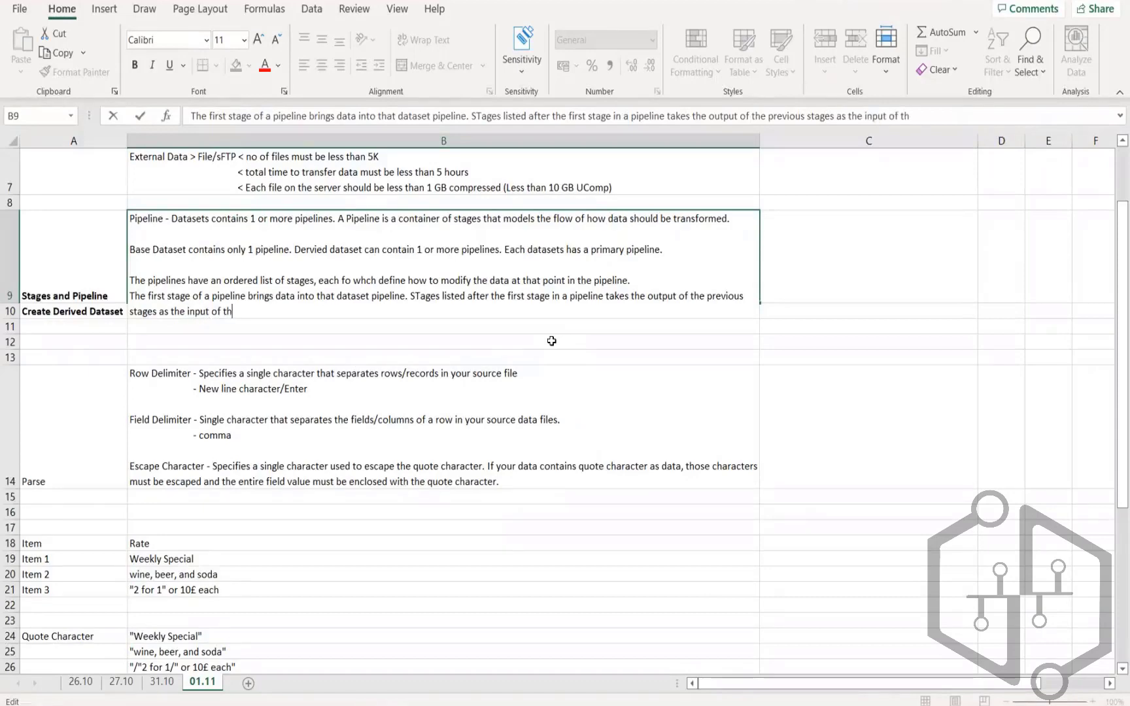
type("e current stage.")
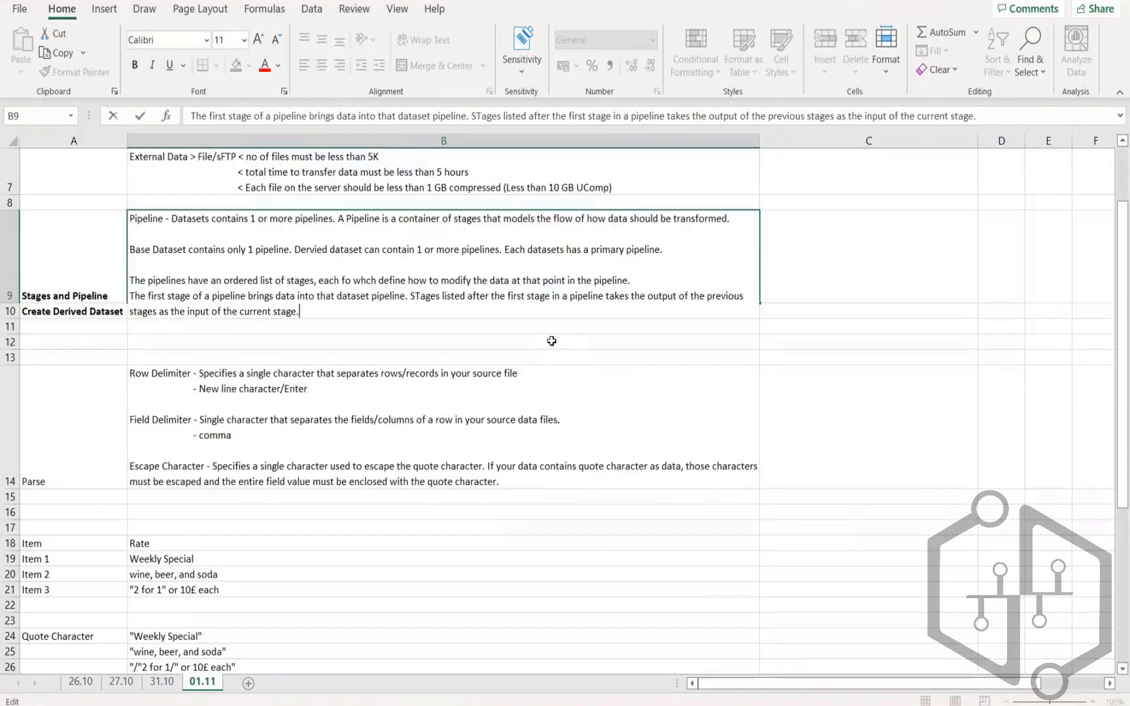
key("Return")
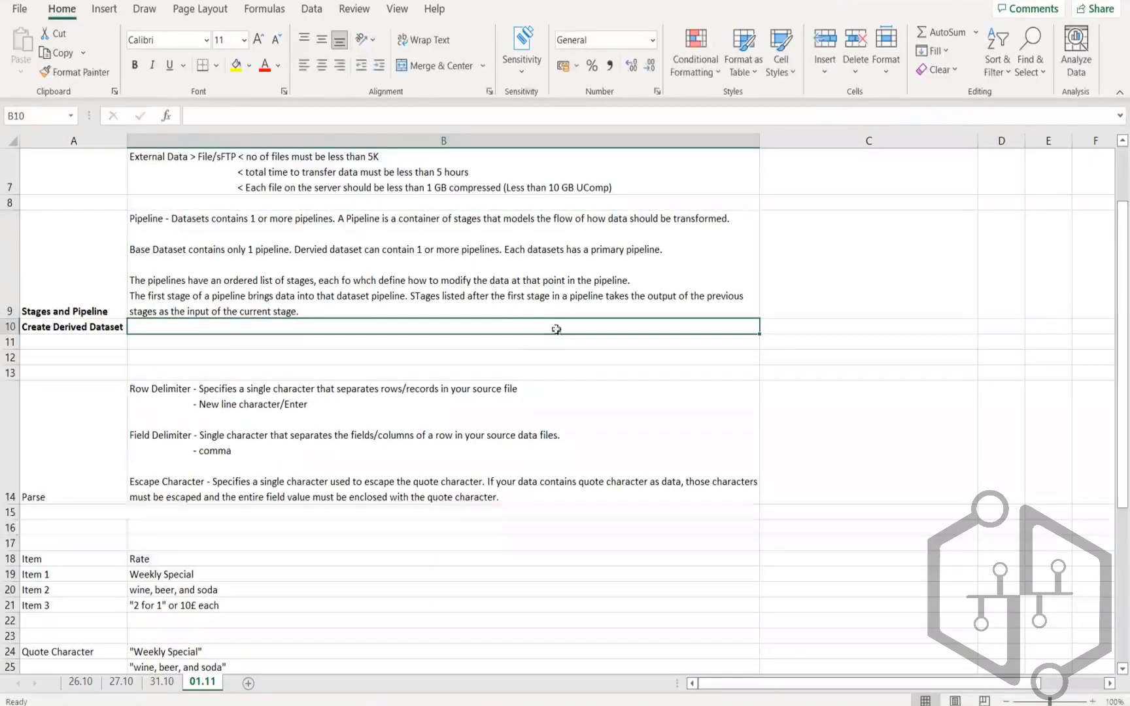
Add a new line at the end of B9: "The last stage of any pipeline is the output of that pipeline".
left_click(500, 310)
key("F2")
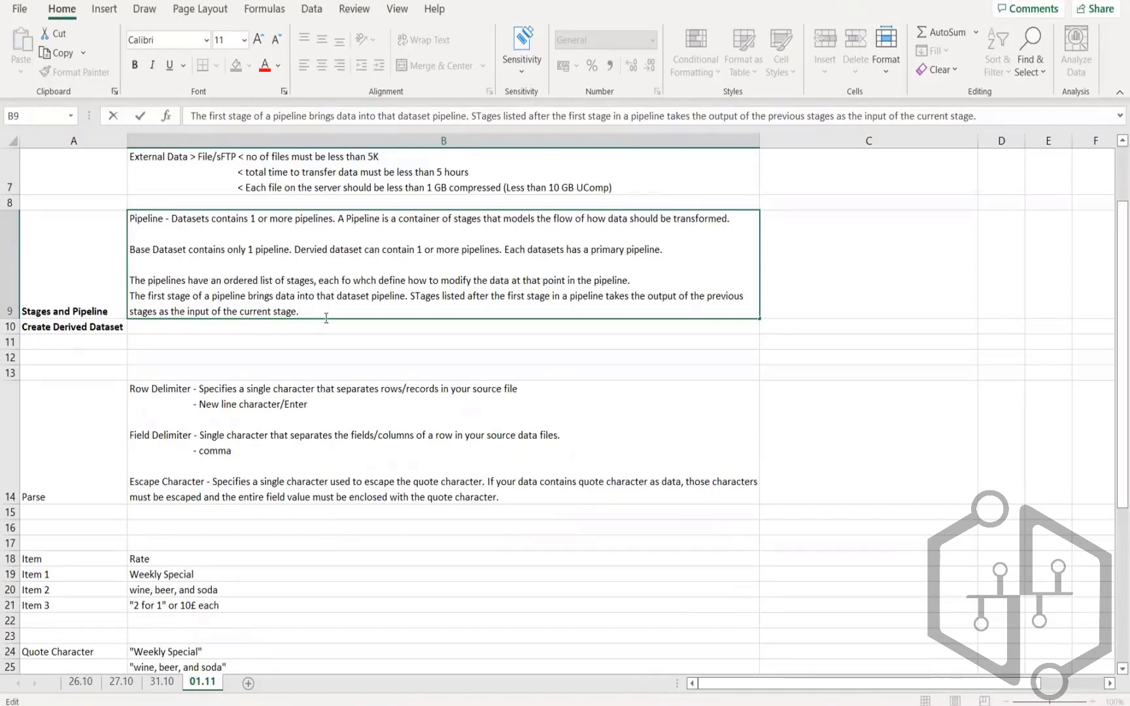
type("Th")
key("BackSpace")
key("BackSpace")
key("Return")
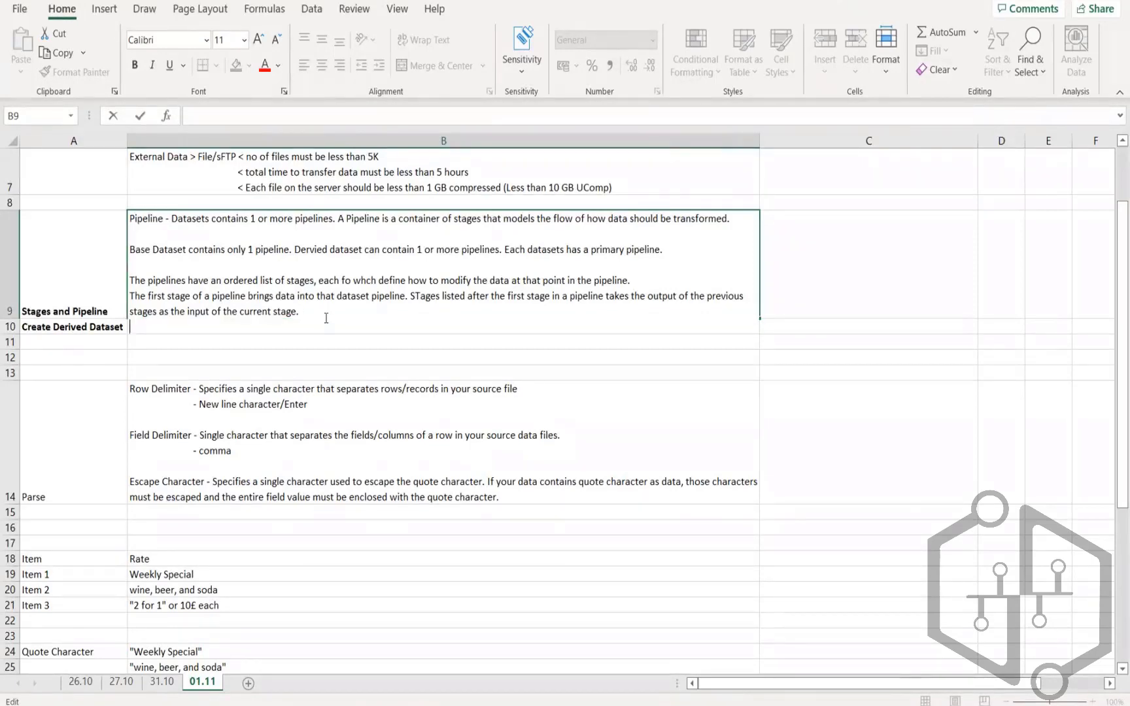
type("The I")
type("as")
key("BackSpace")
type("st stage of ")
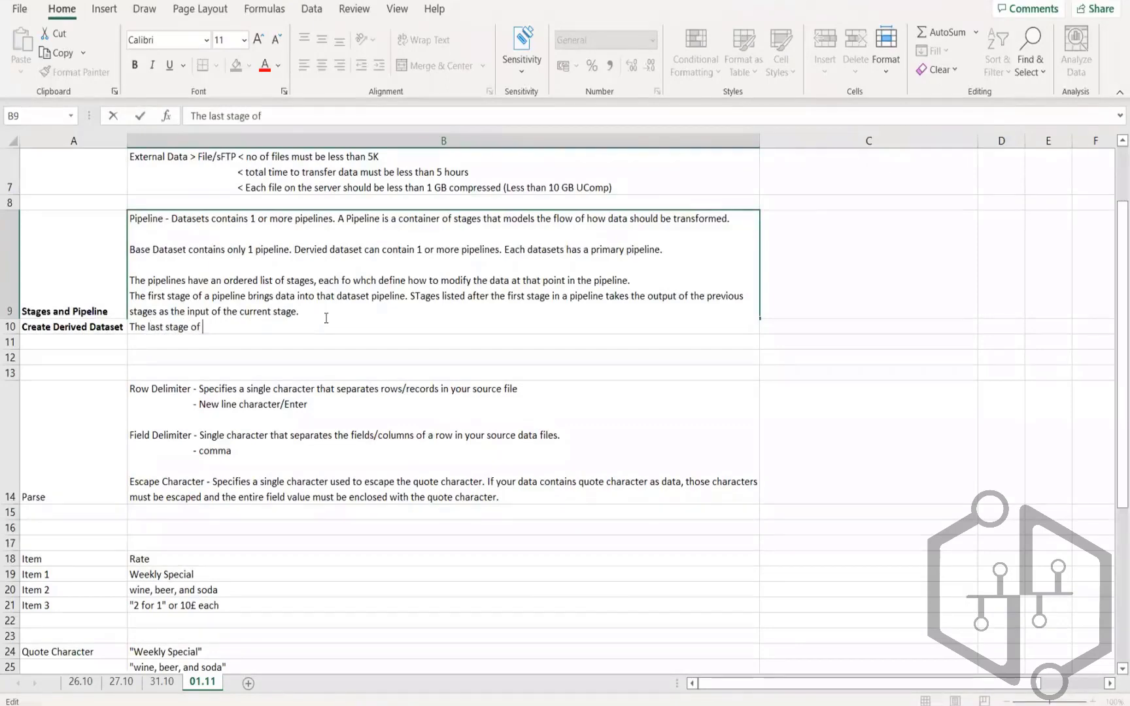
type("any peipl")
key("BackSpace")
key("BackSpace")
key("BackSpace")
key("BackSpace")
type("ipeline")
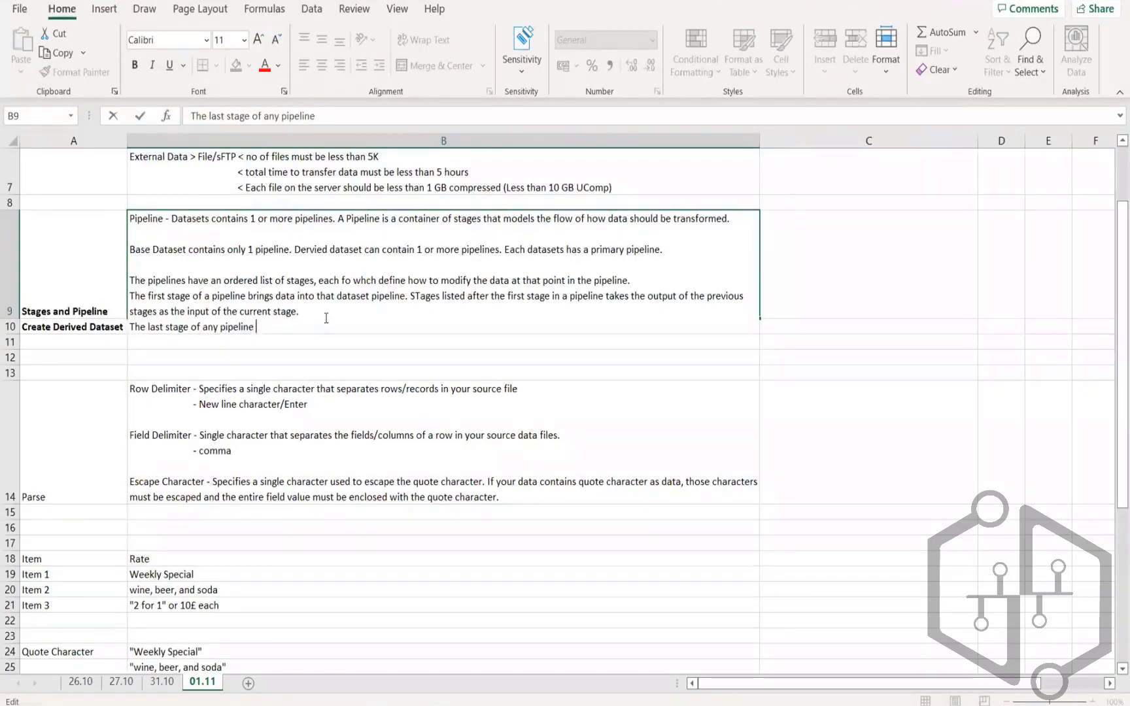
type(" is the outpu")
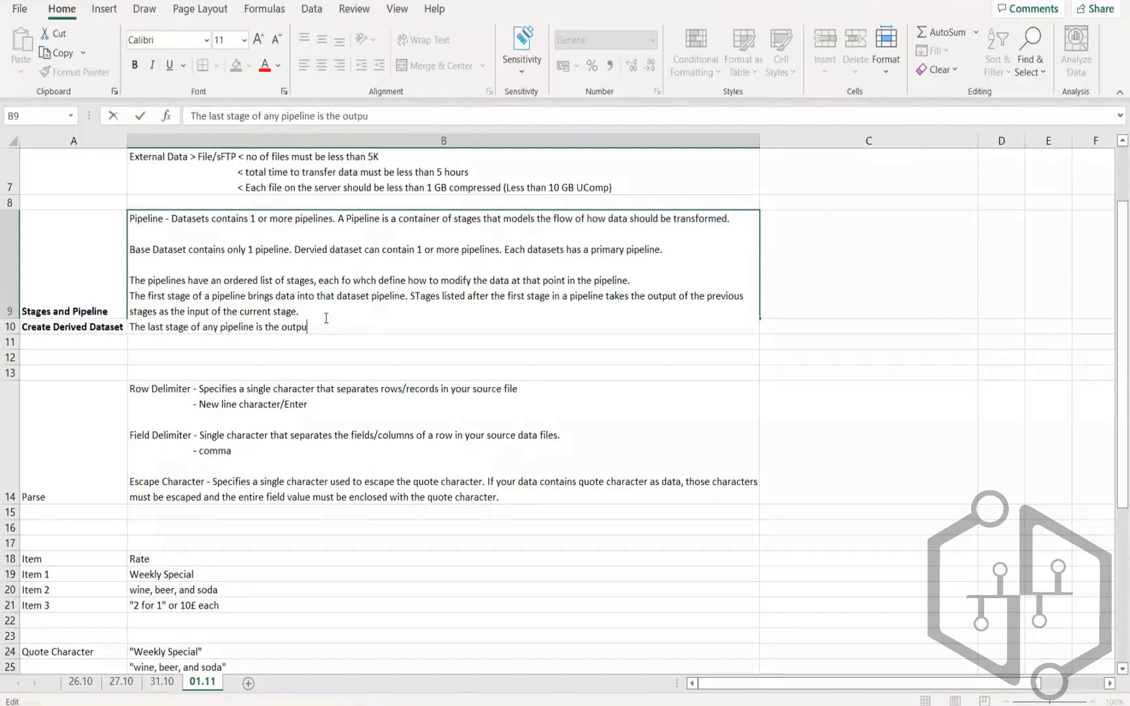
type("t of that pipeline")
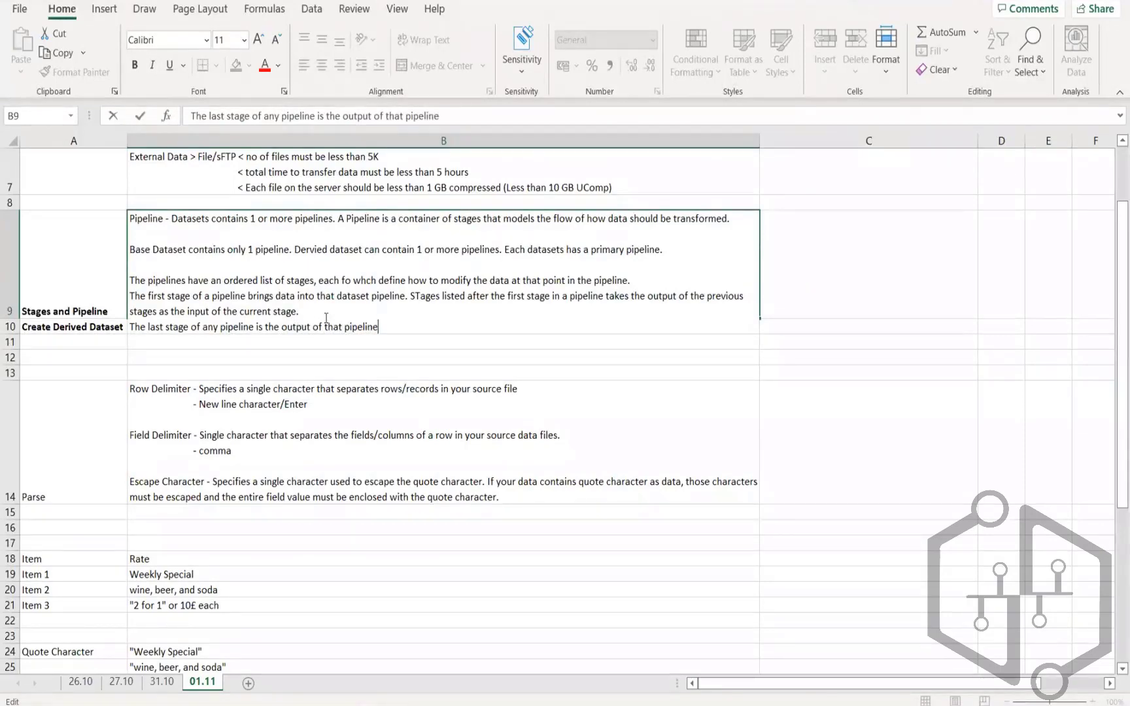
Continue the last line of B9 with a second sentence: "The outpue of the primary pipeline is the output of the entire dataset.".
type(". h")
key("BackSpace")
type("The outpue of")
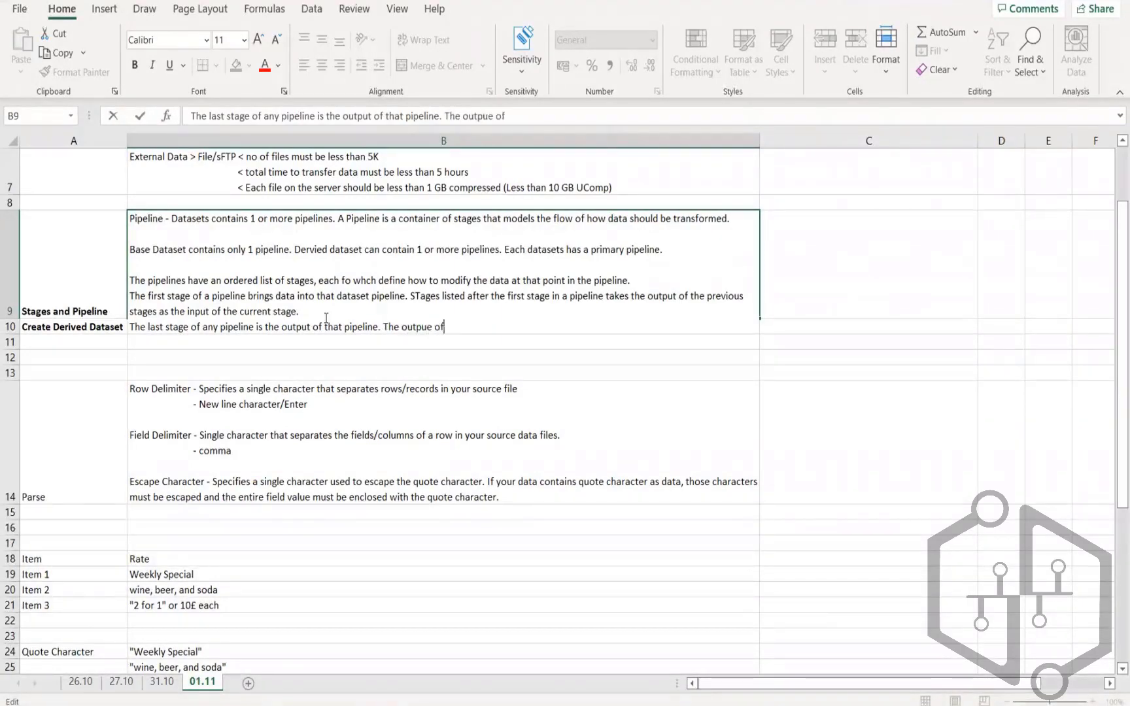
type(" the primary pe")
key("BackSpace")
type("i")
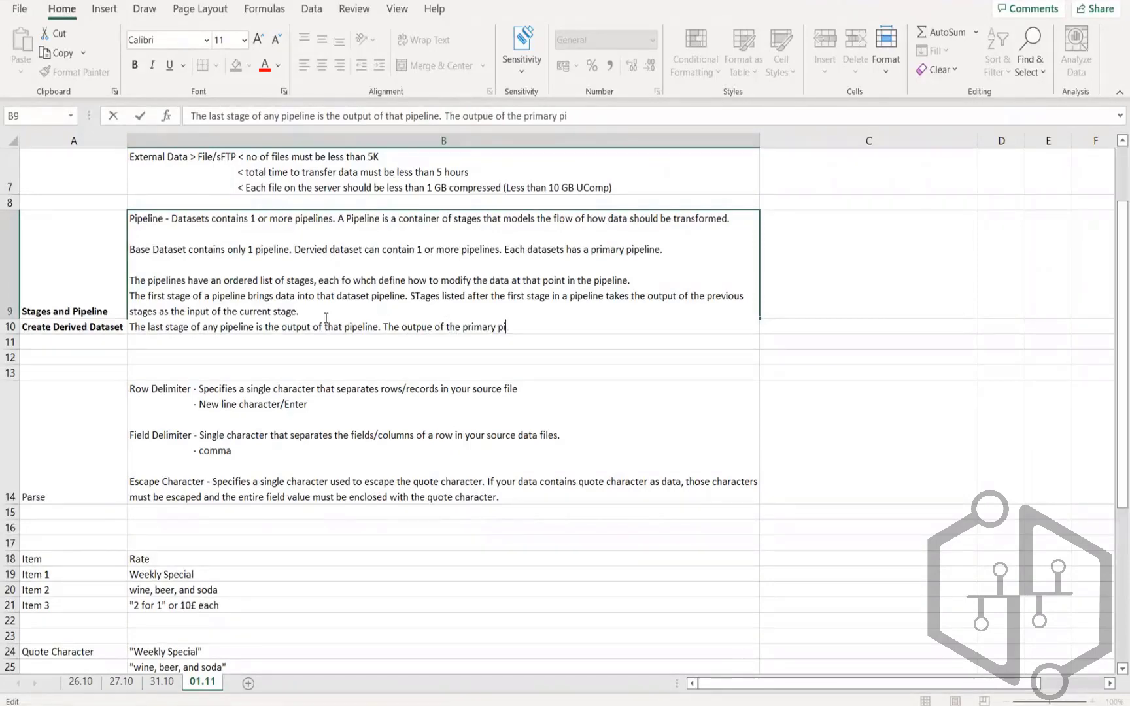
type("peline is the output o")
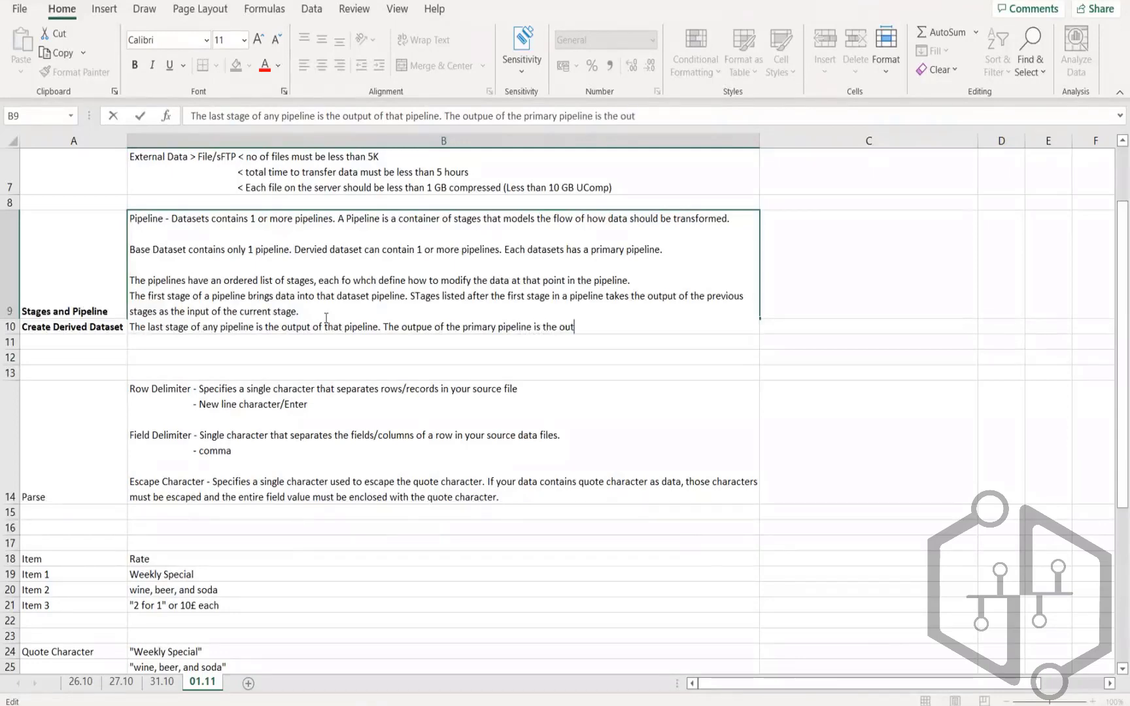
type("f the entire dataset.")
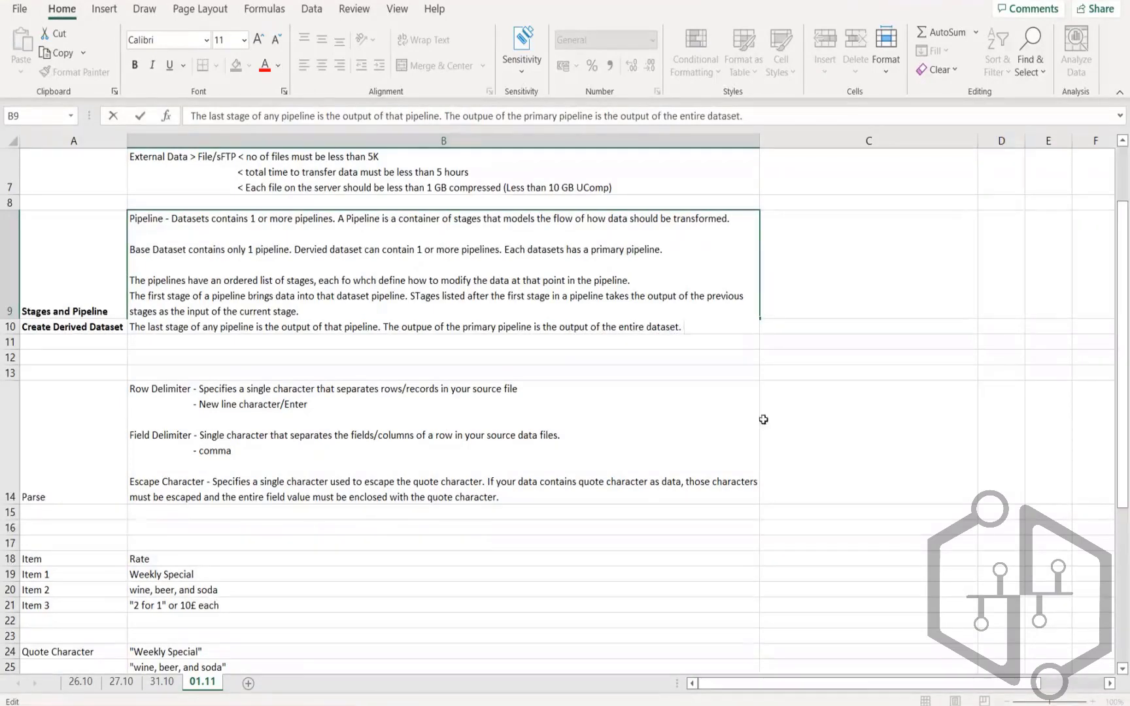
Examine the pipeline diagram again, from the "Dervied Data" heading, PP and stage block to the D4 output.
scroll(631, 492, "down", 6)
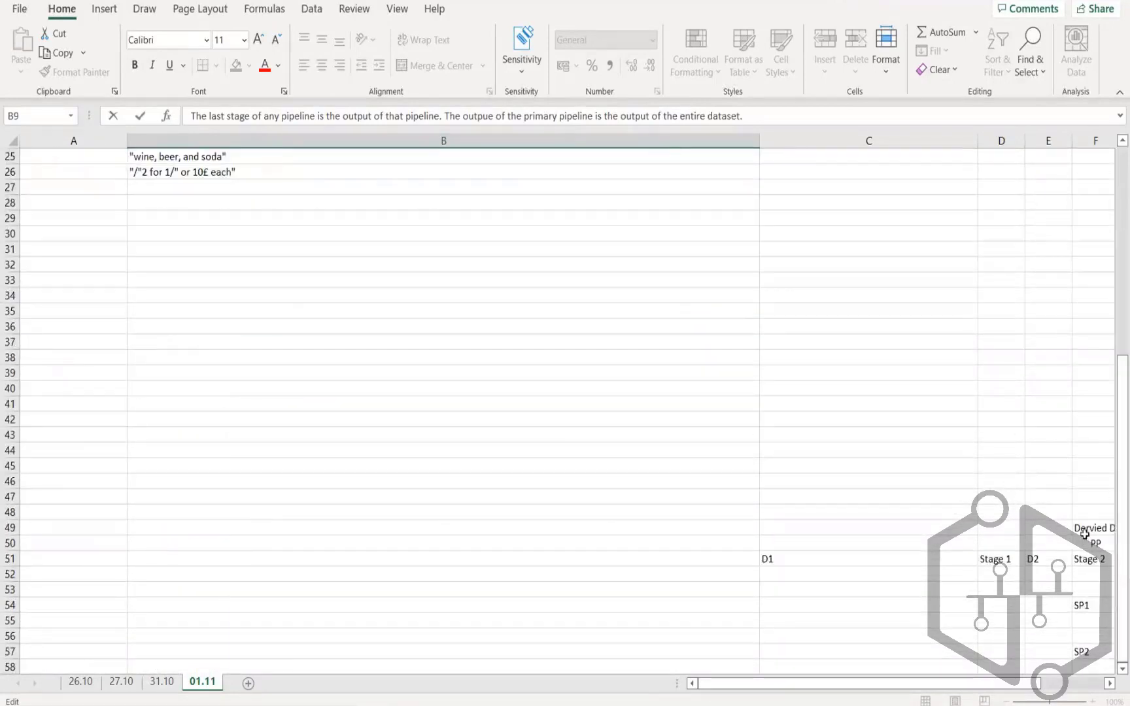
left_click(1085, 534)
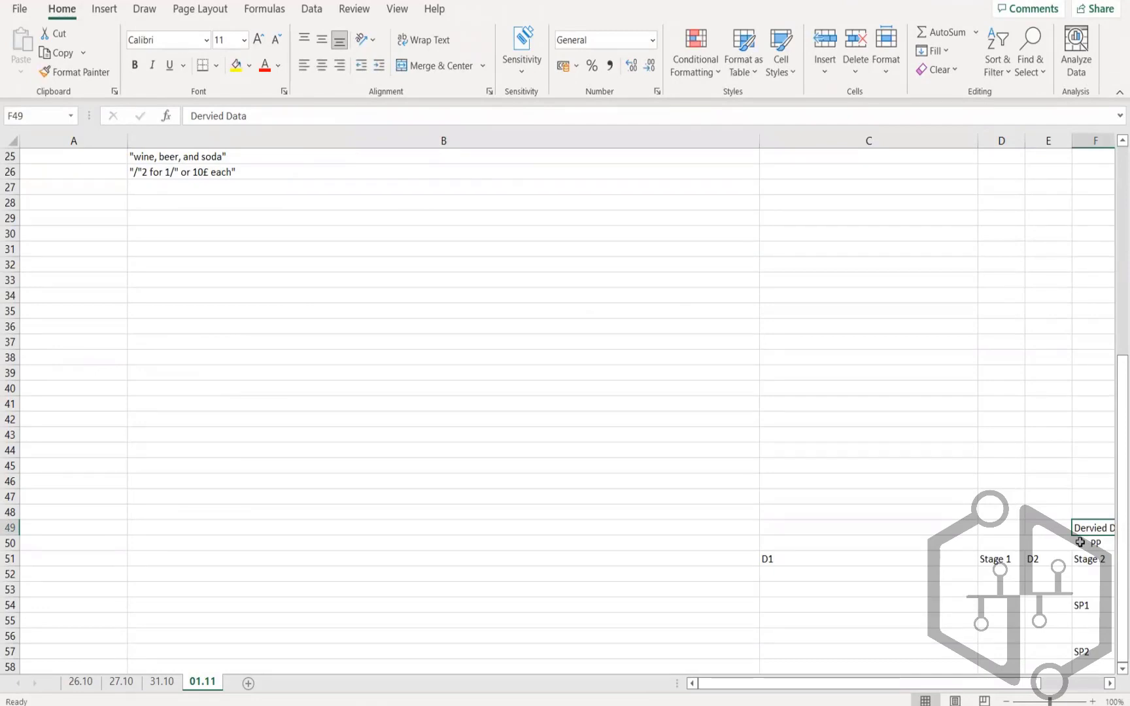
key("Right")
key("Right")
key("Right")
key("Right")
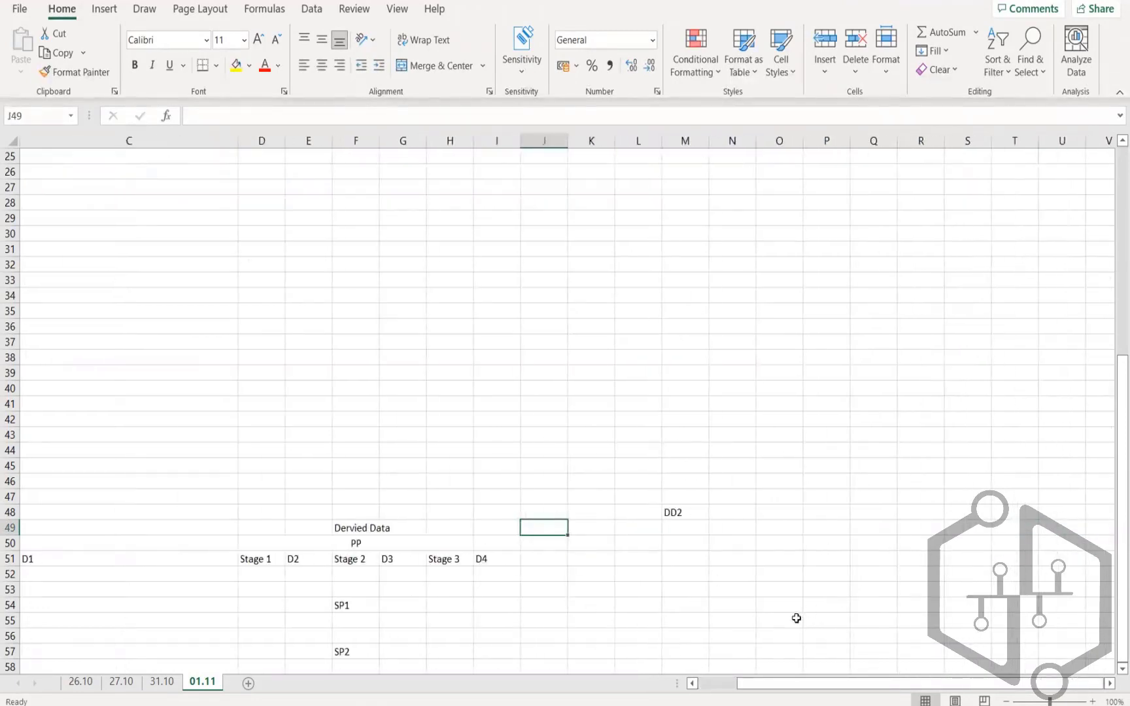
left_click(483, 559)
left_click_drag(365, 530, 372, 563)
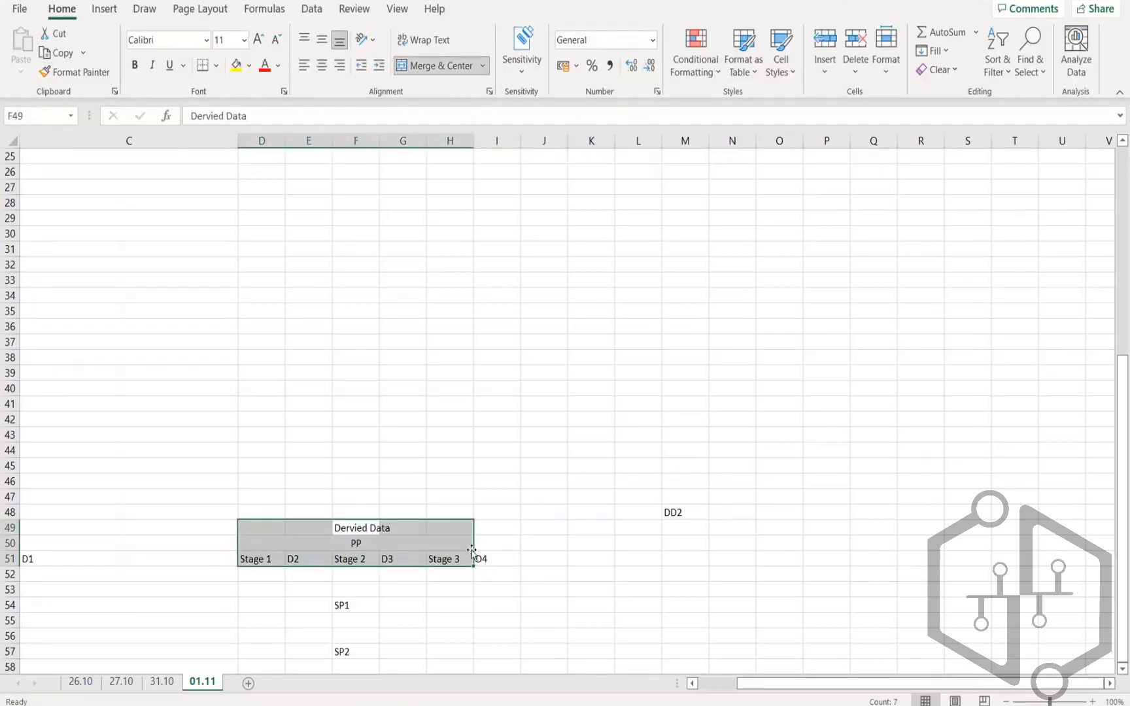
left_click(491, 561)
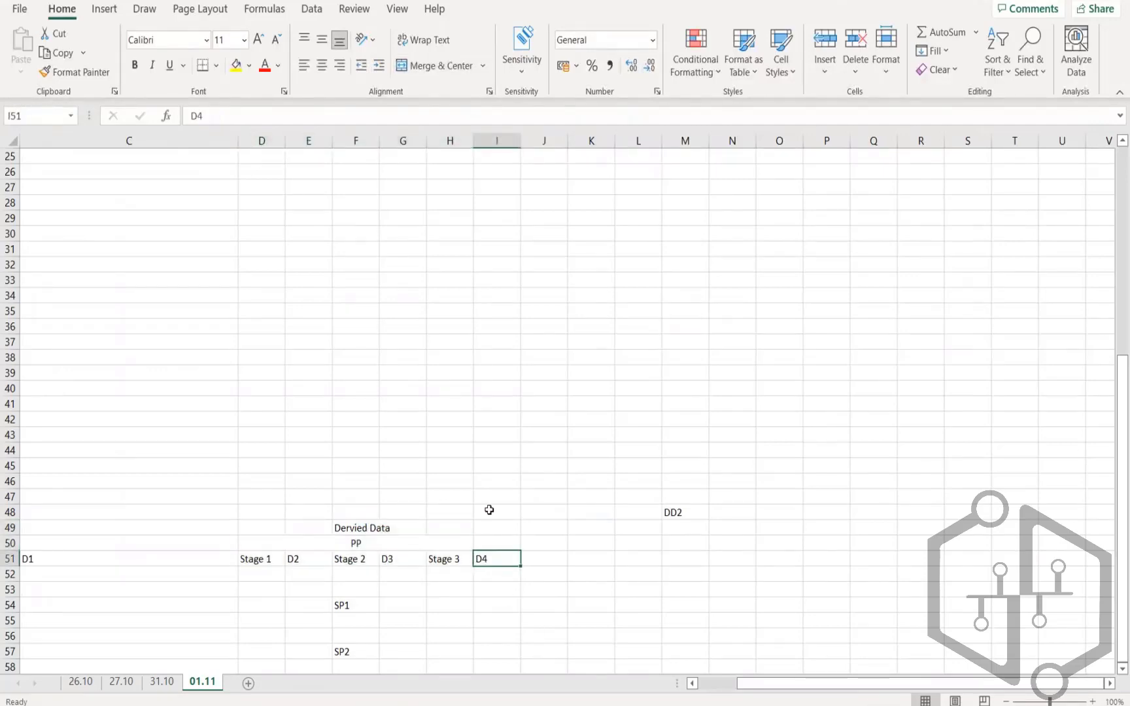
scroll(490, 512, "up", 4)
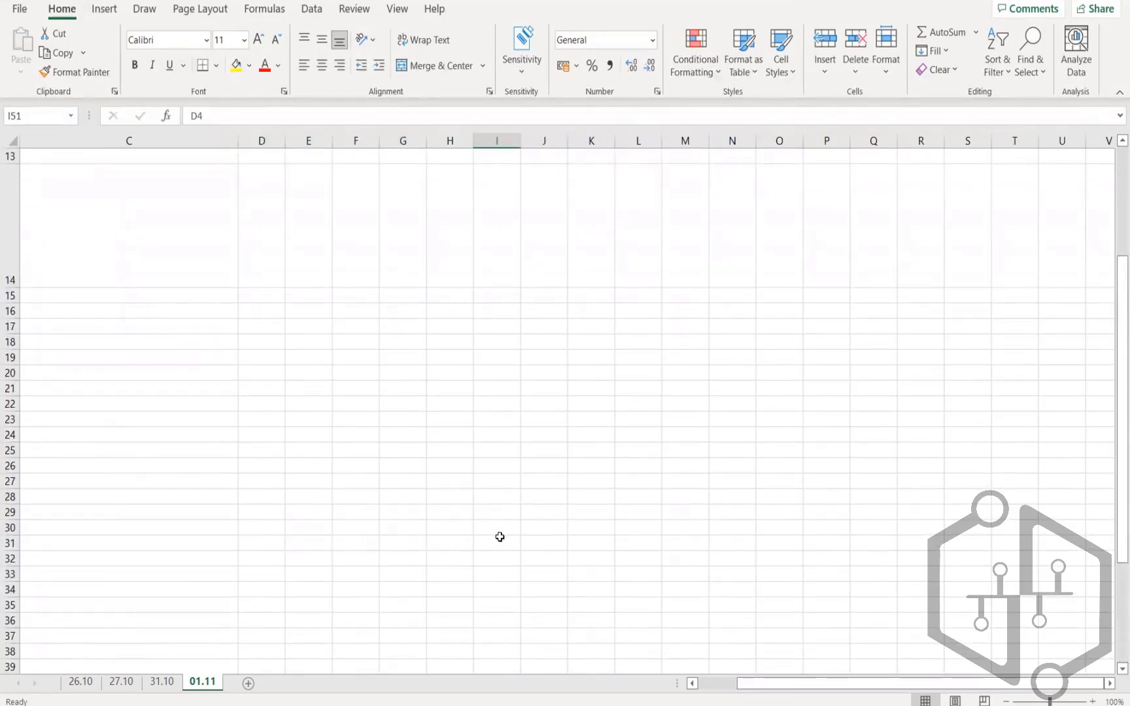
Append to the end of the Parse notes in cell B14: "Therefore when you publish a dataset".
left_click(315, 255)
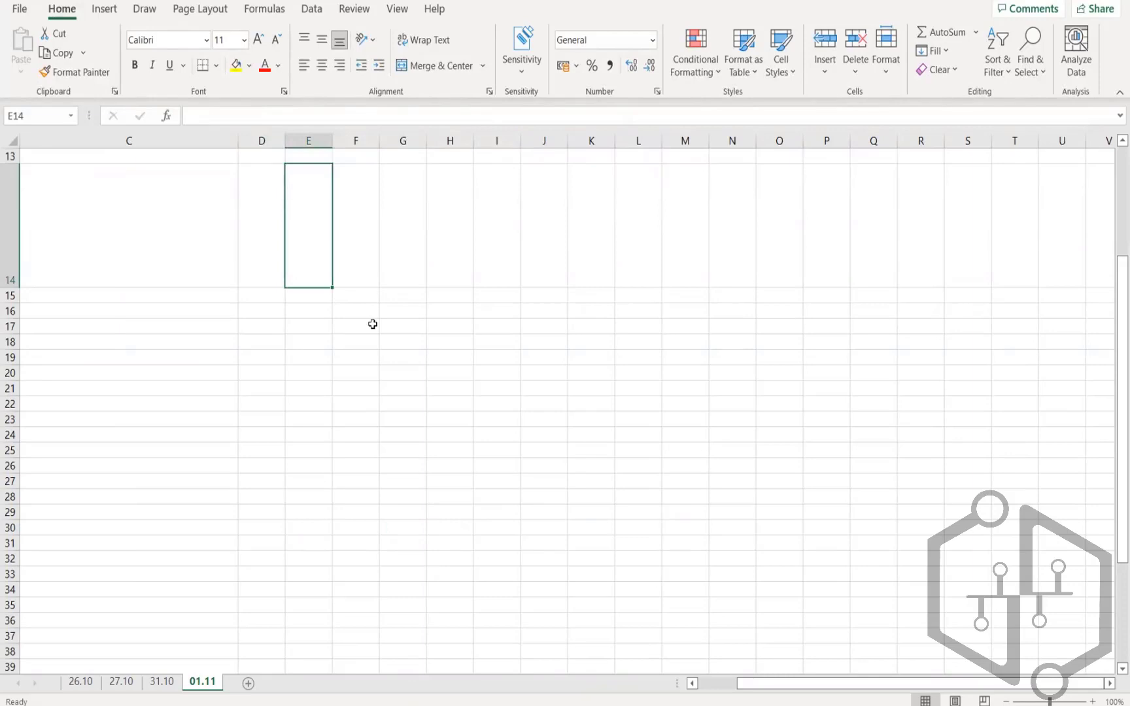
key("Left")
key("Left")
key("Left")
key("Left")
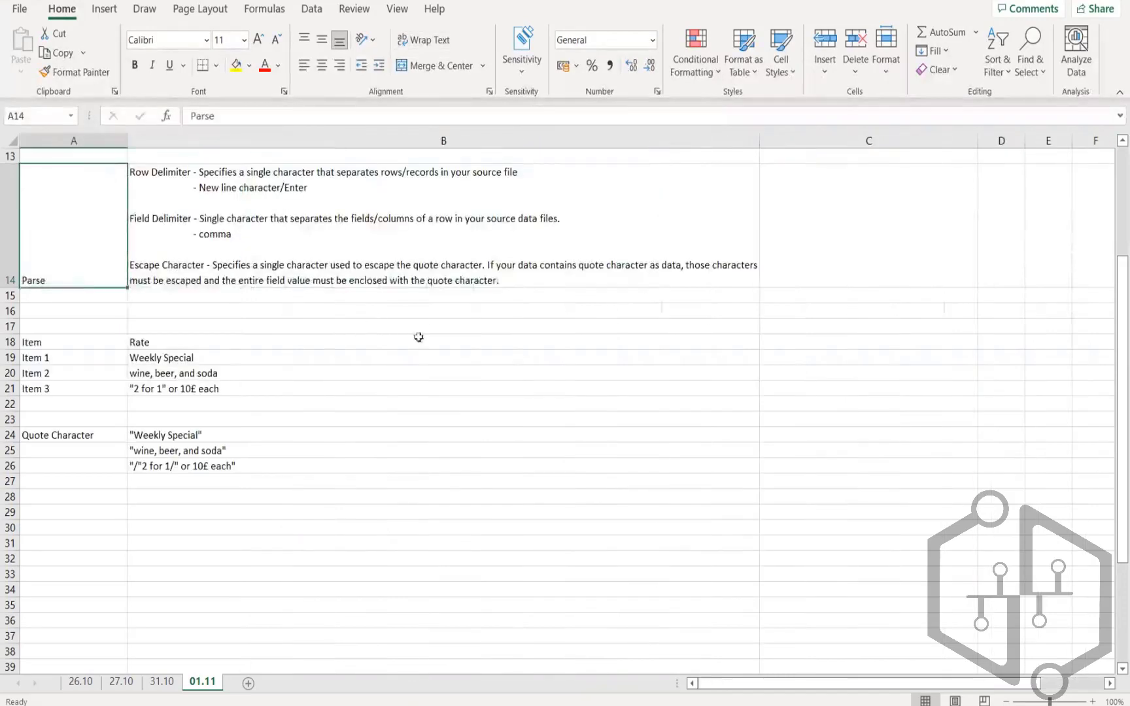
double_click(512, 281)
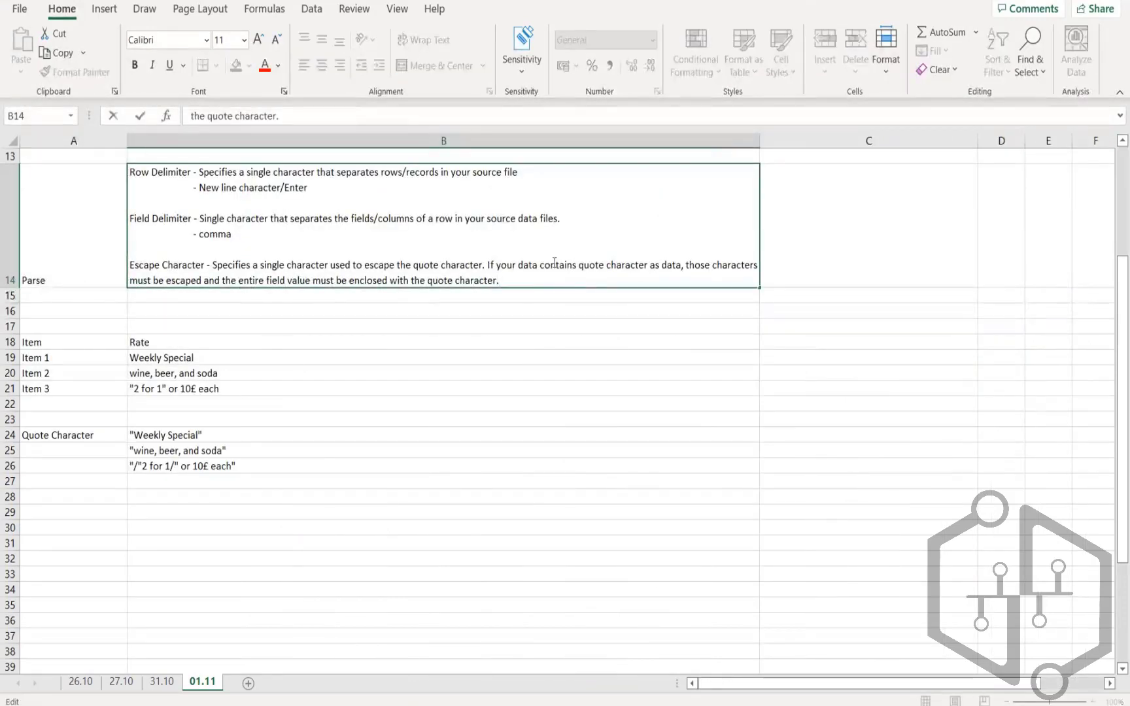
type("Therefore")
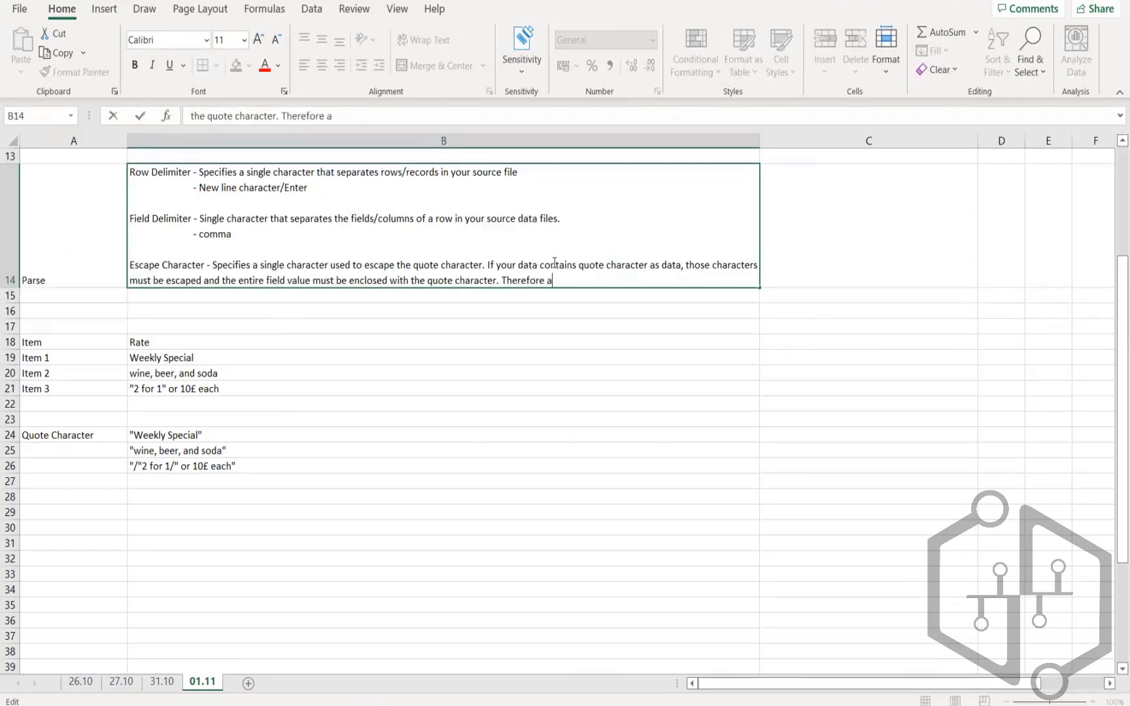
type(" when you pu")
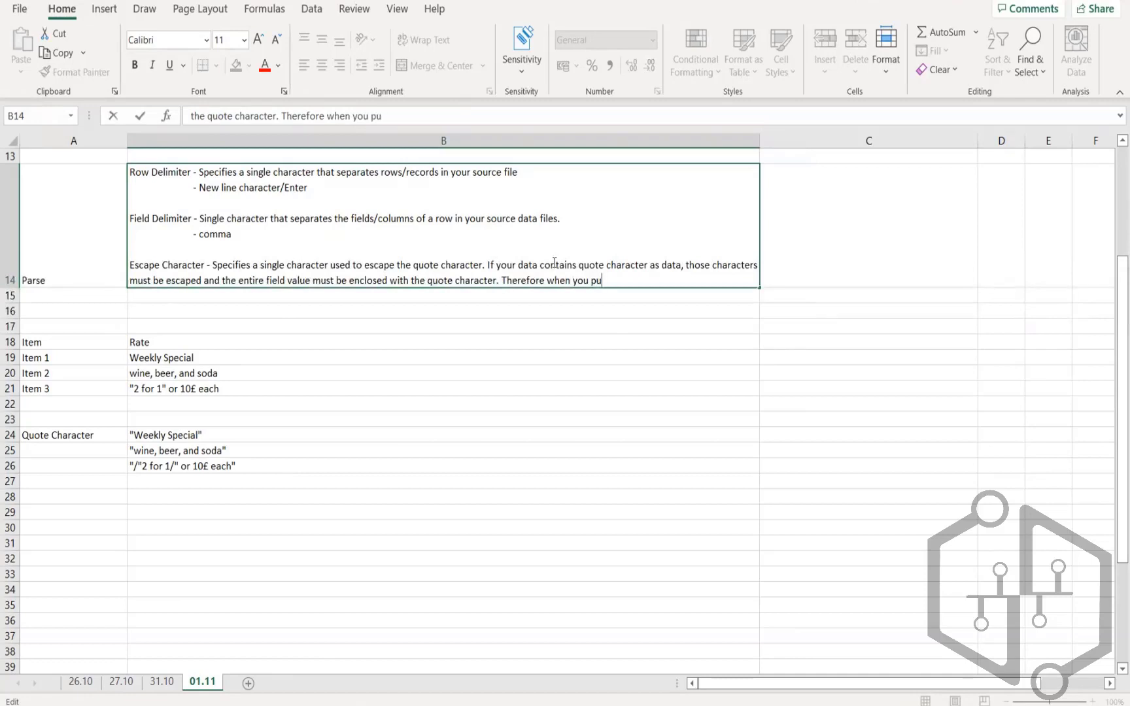
type("blish a")
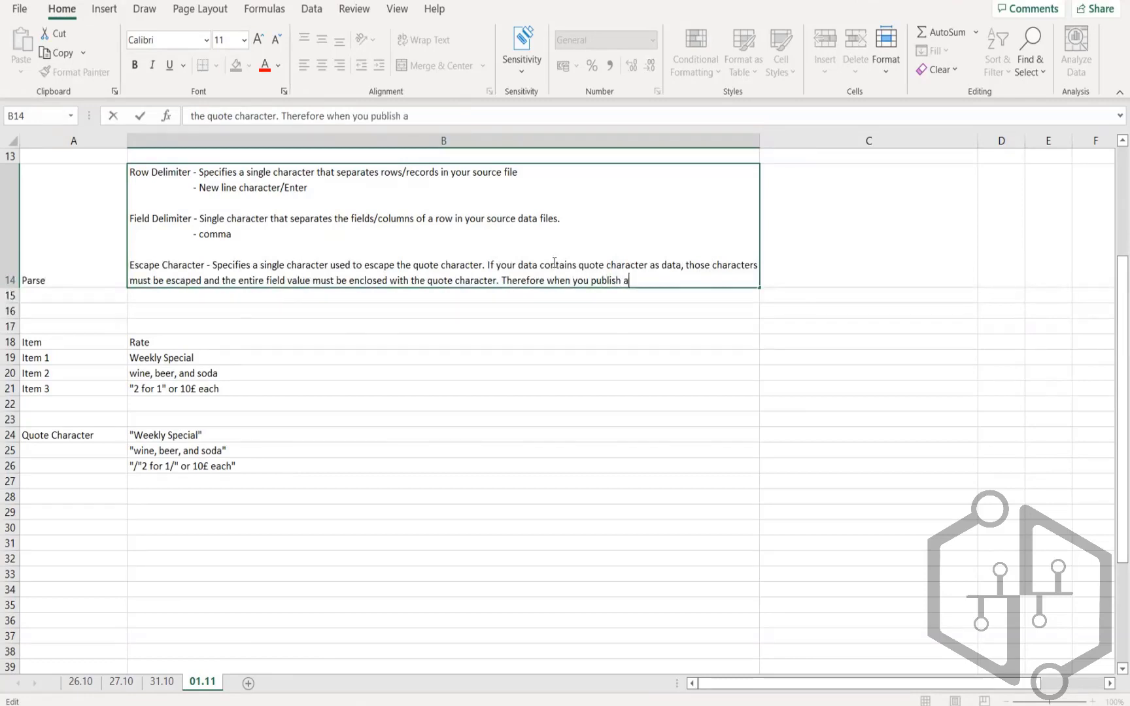
type(" dataset")
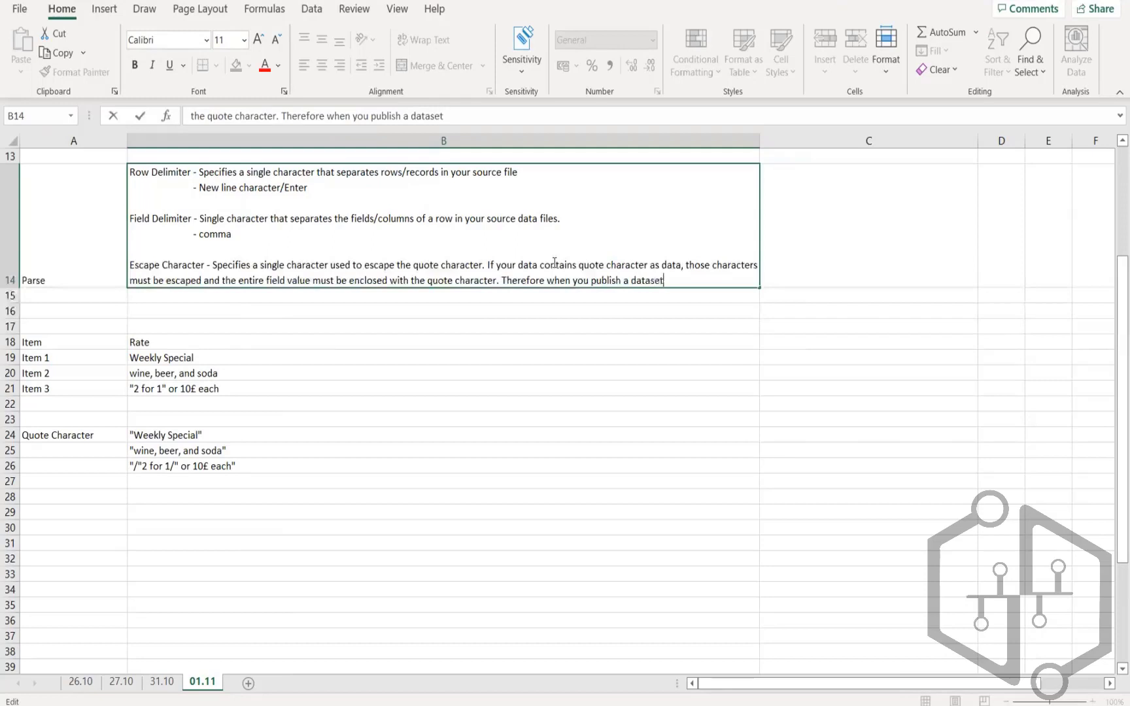
Complete the B14 sentence with ", the output of the Primary pipeline will be materialized as the data in the Prism data source".
type(", the outpue")
key("BackSpace")
type("t of the ")
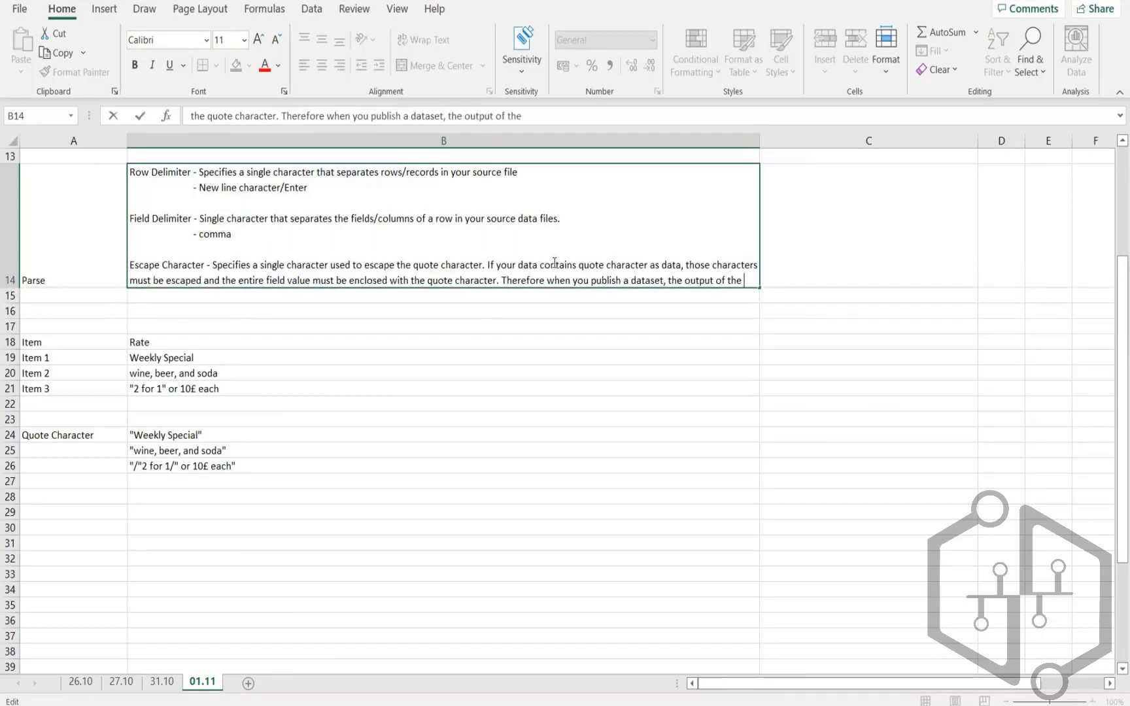
type("Primary pe")
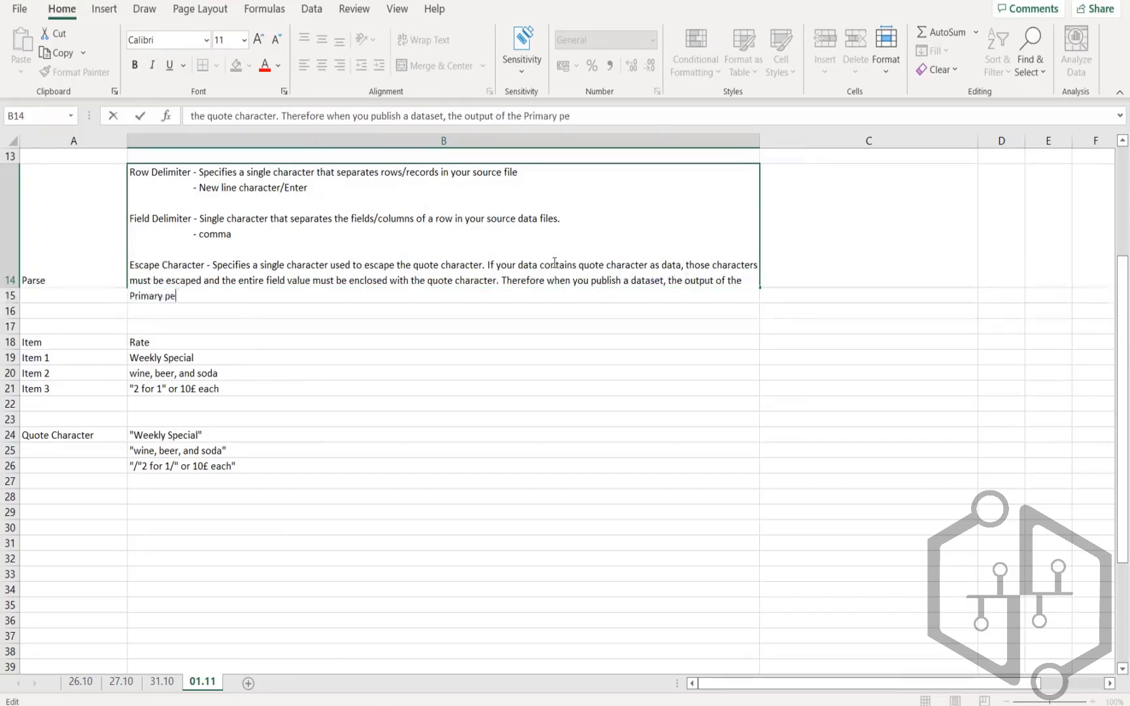
type("peline will be mate")
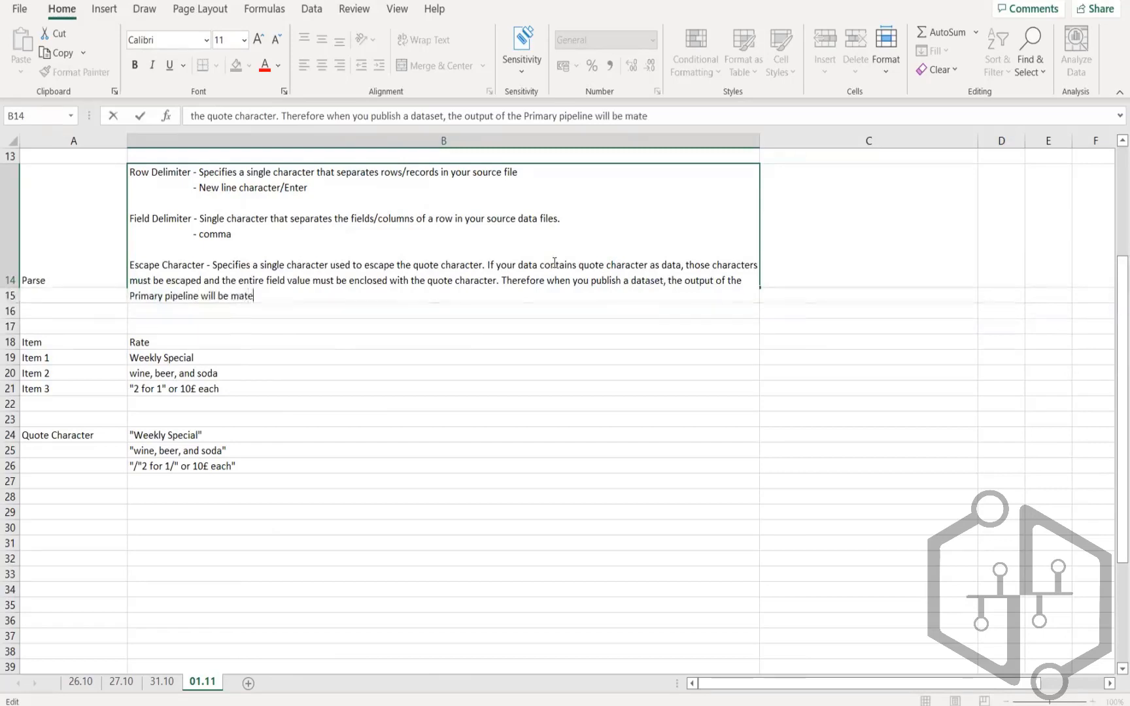
type("riz")
type("aliz")
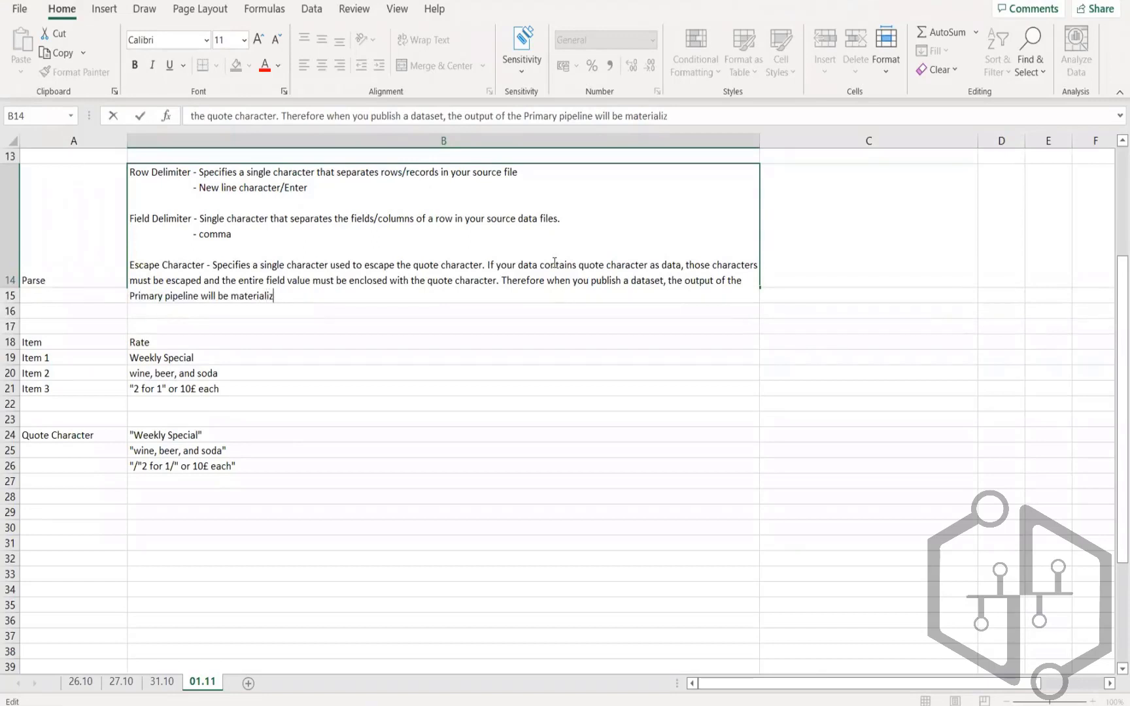
type("ed as the ")
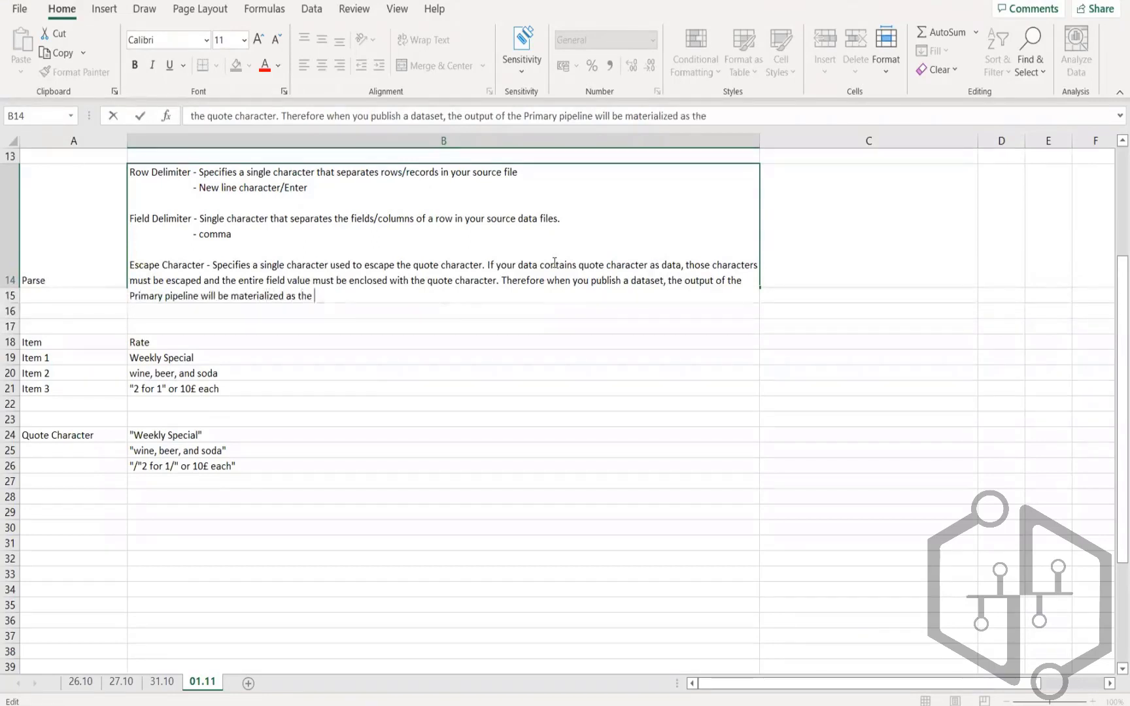
type("data in the ")
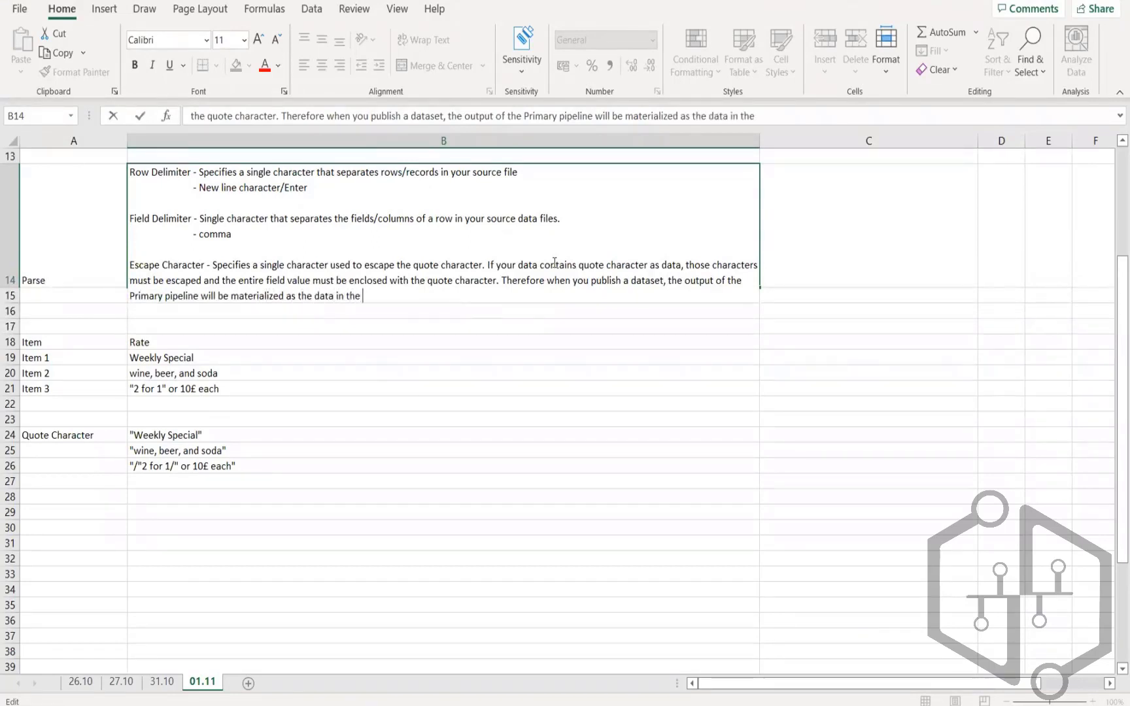
type("Prism data source")
key("Return")
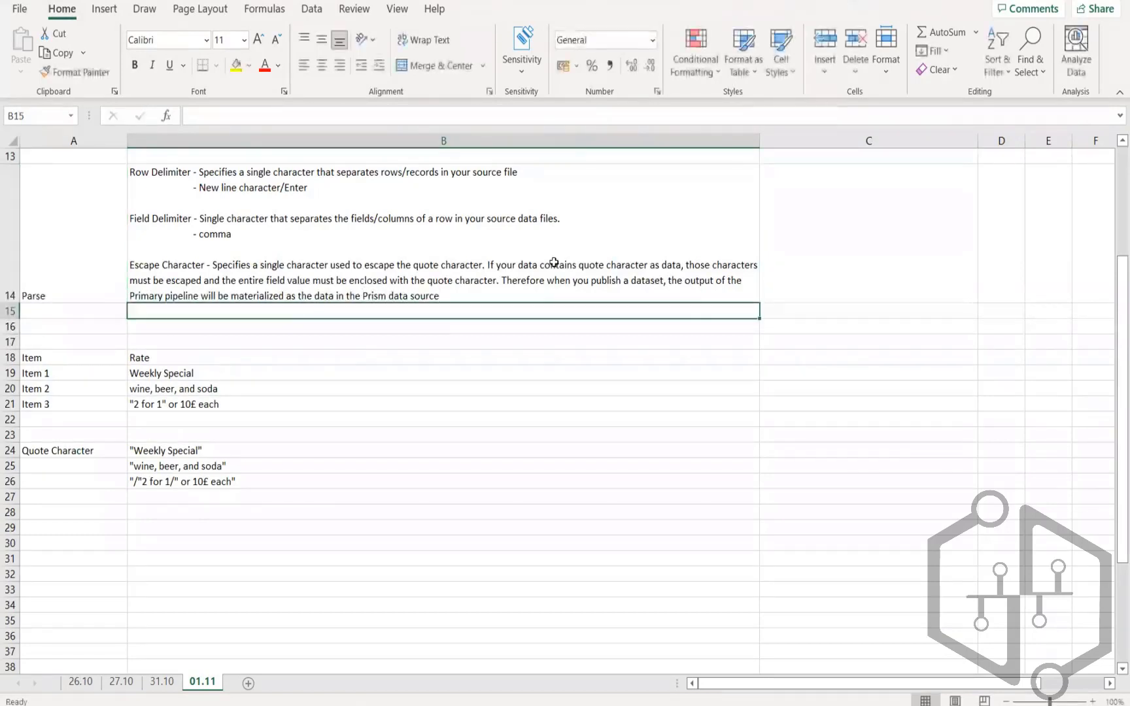
Review the new B14 sentence about publishing a dataset against the PP, SP1 and SP2 entries of the pipeline diagram.
double_click(588, 281)
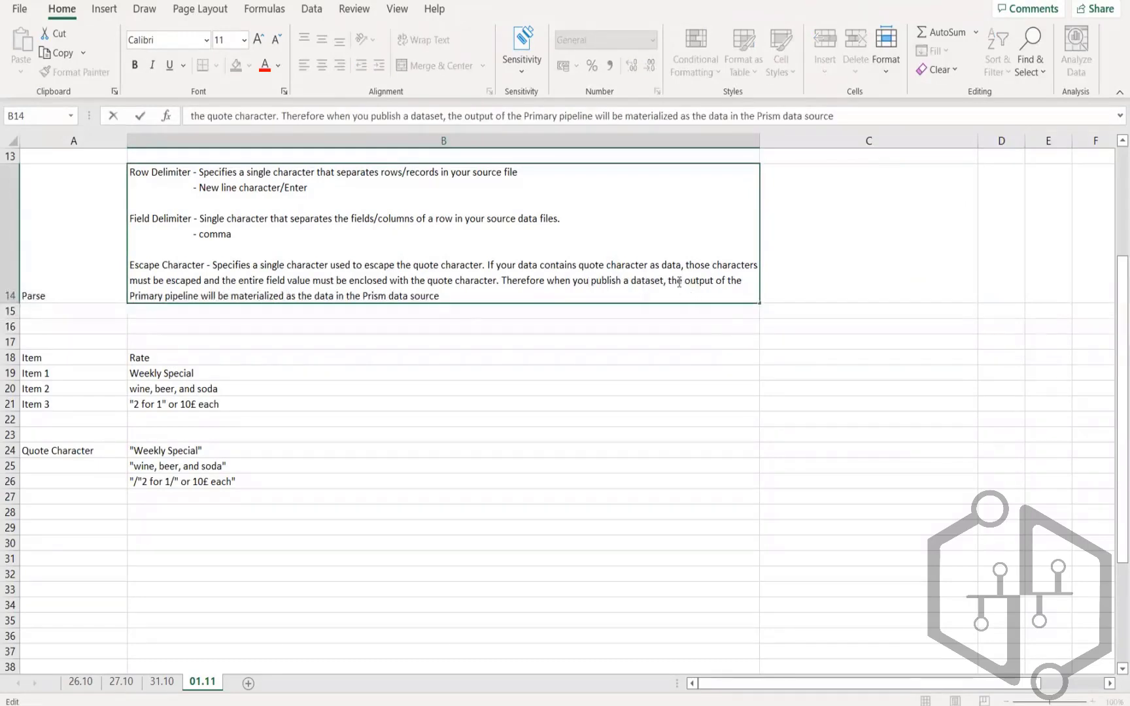
mouse_move(679, 281)
left_mouse_down()
mouse_move(742, 291)
mouse_move(673, 288)
left_mouse_up()
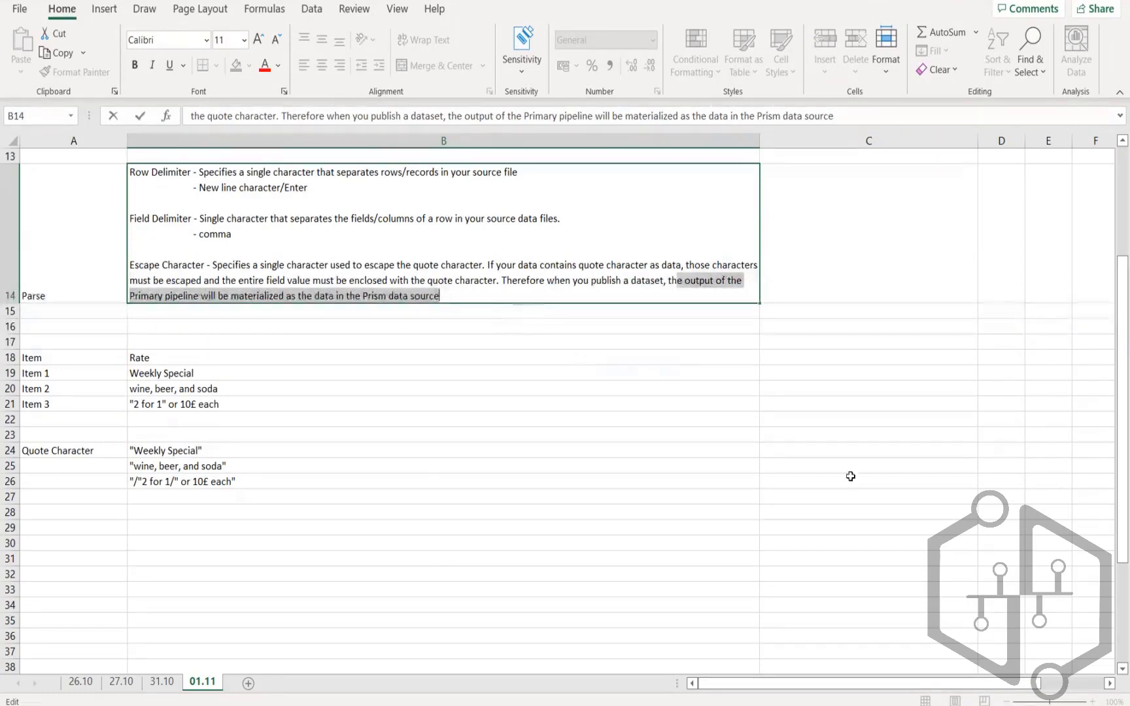
left_click(848, 451)
scroll(848, 450, "down", 3)
scroll(831, 432, "down", 2)
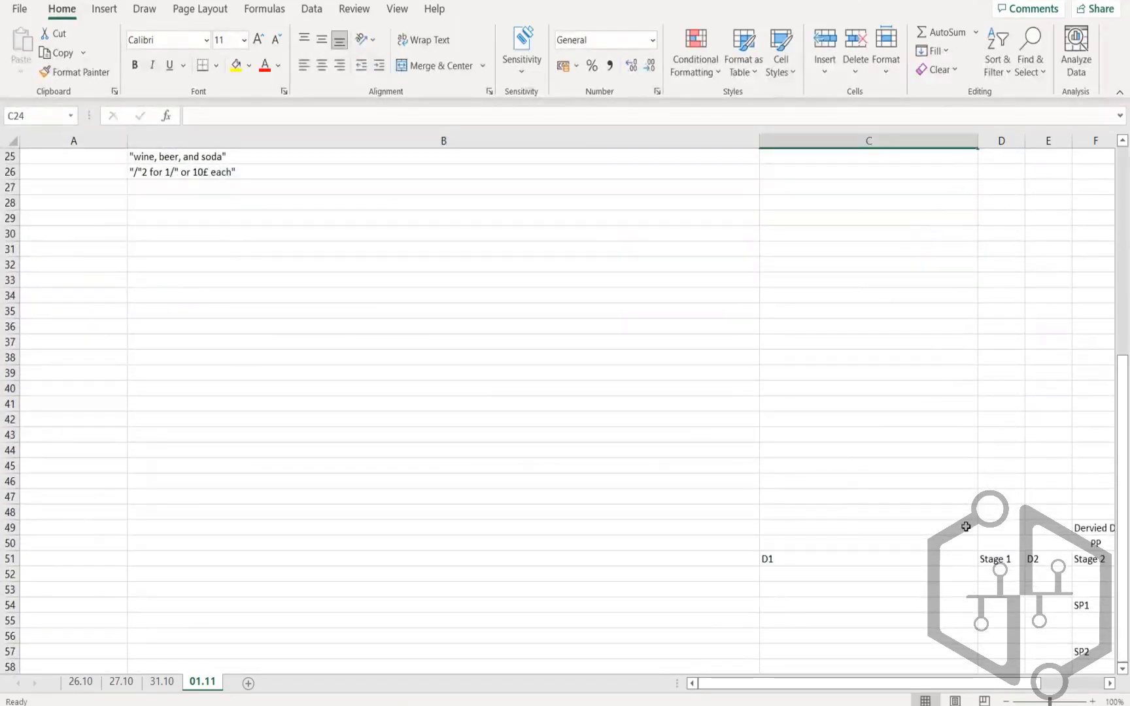
left_click_drag(946, 684, 984, 684)
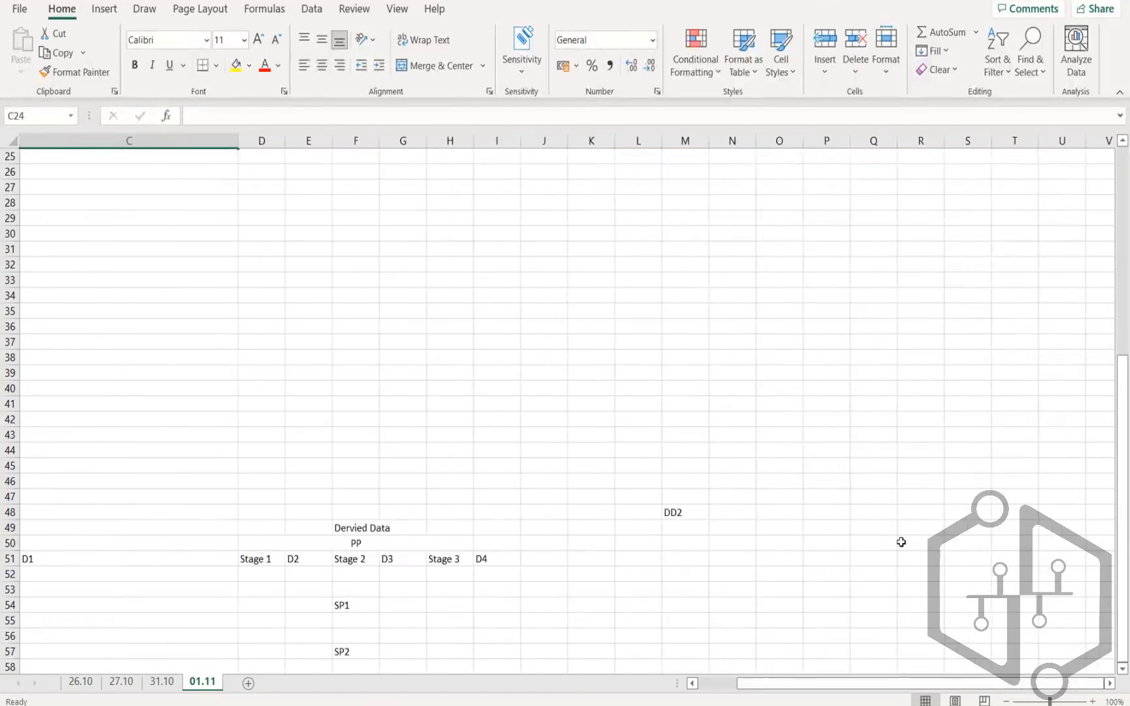
left_click(360, 544)
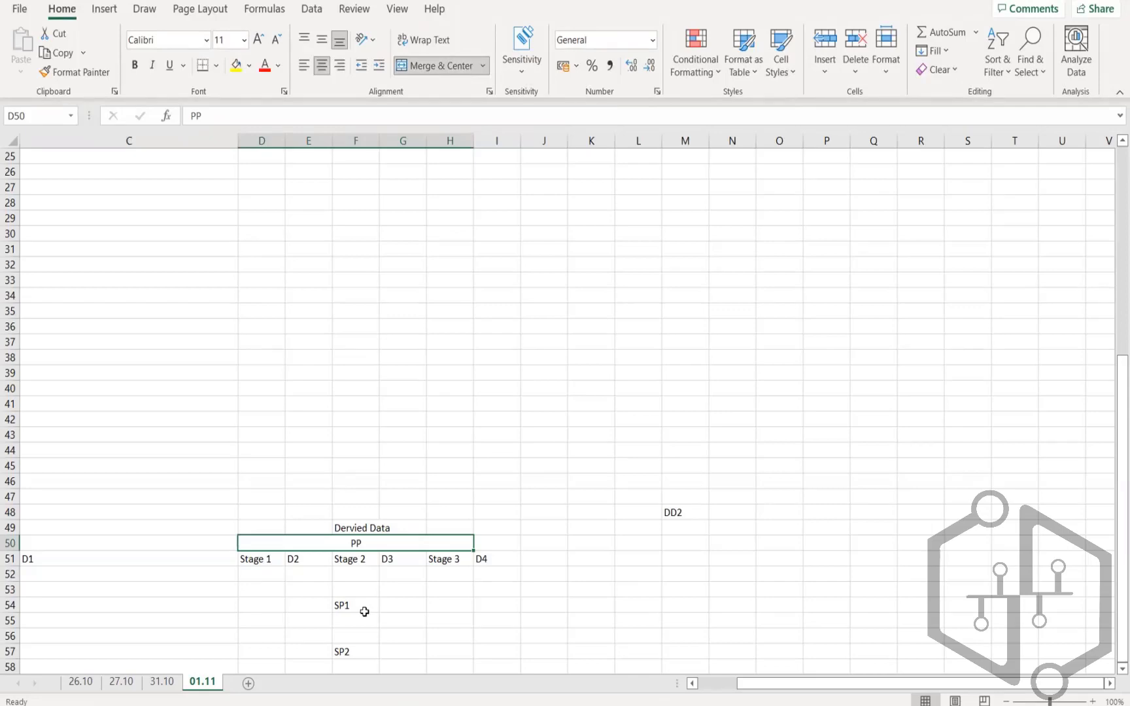
left_click_drag(356, 610, 392, 644)
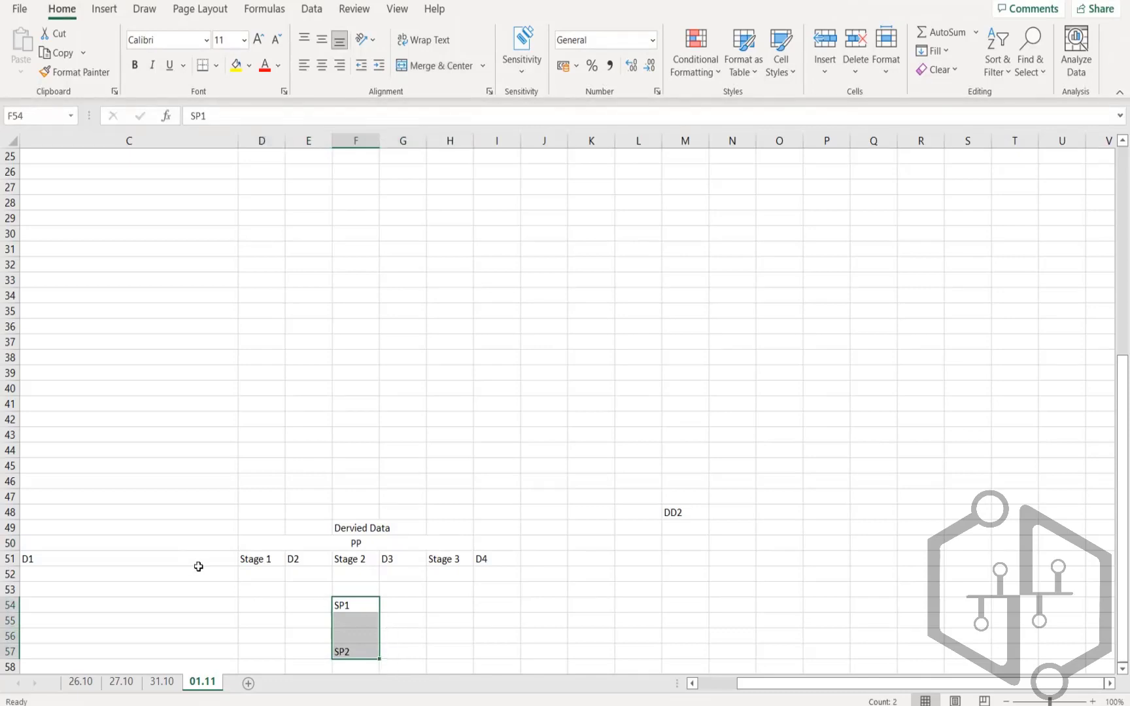
left_click(356, 542)
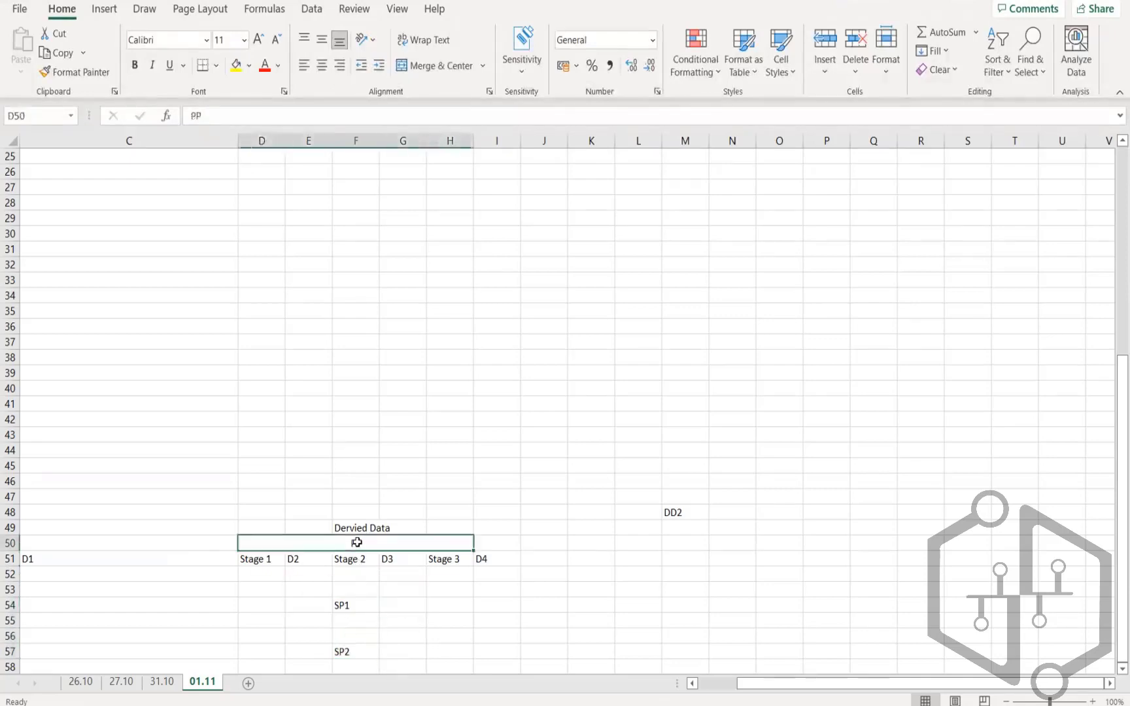
Add the label "Table" in cell E38 above the pipeline diagram.
left_click(296, 357)
type("Table")
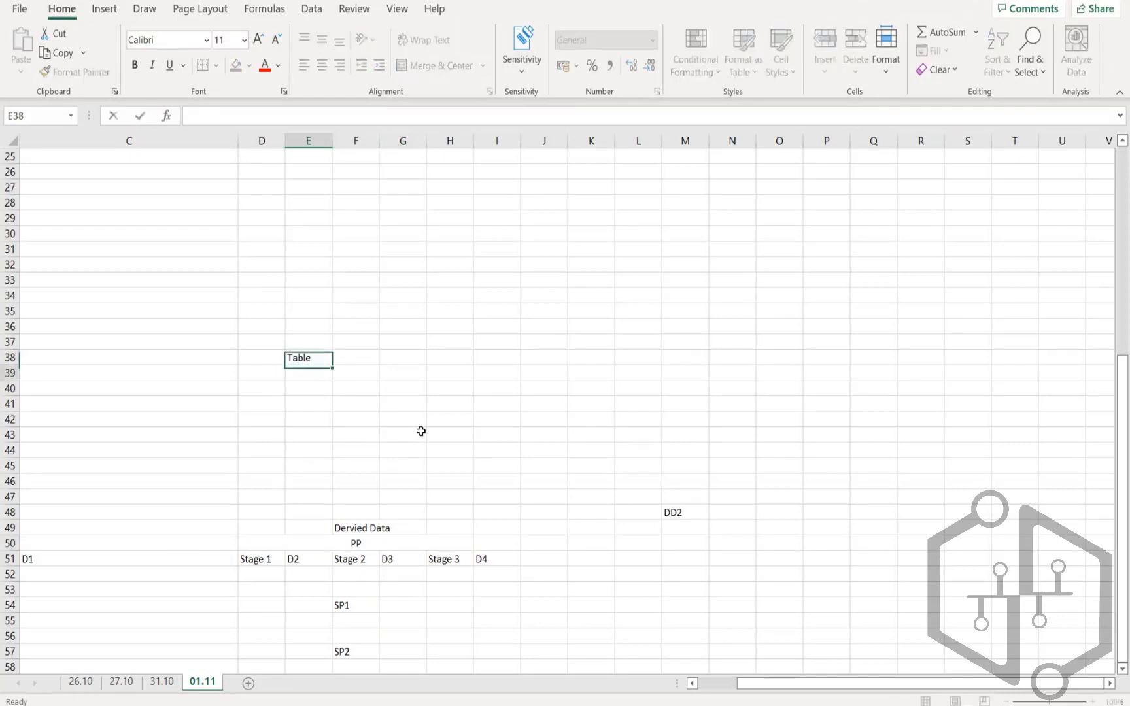
key("Return")
Examine how SP1, SP2 and the derived data relate to the Table label, and return to the Stages and Pipeline notes.
left_click(363, 598)
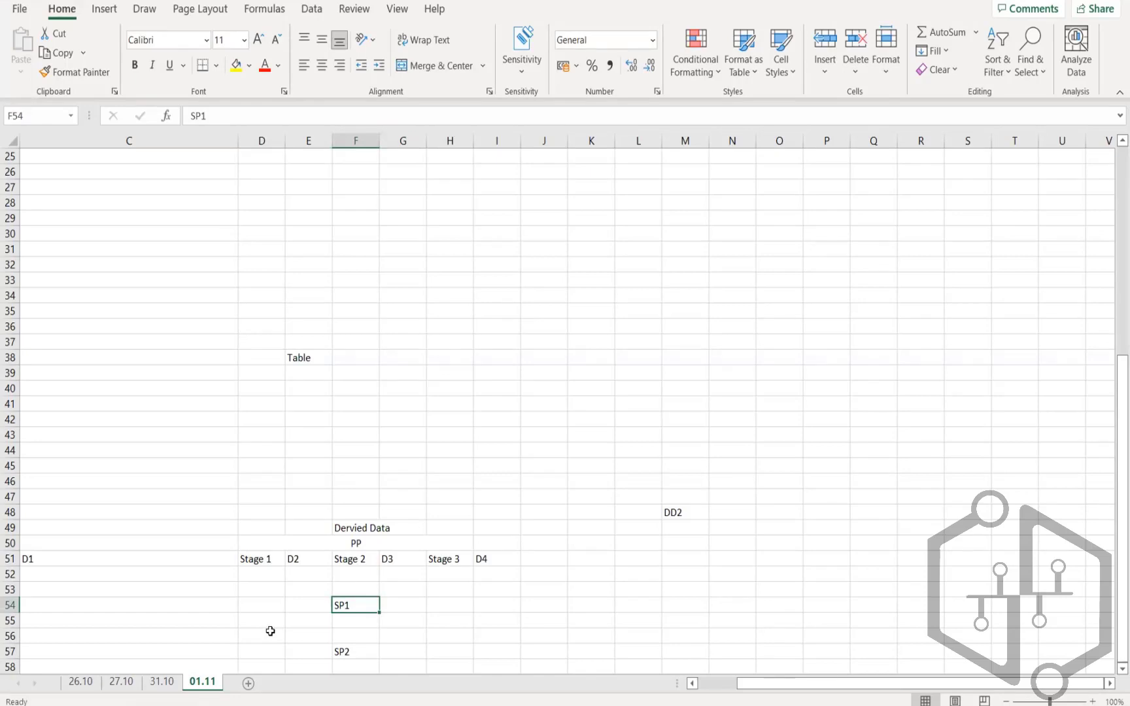
left_click(351, 654)
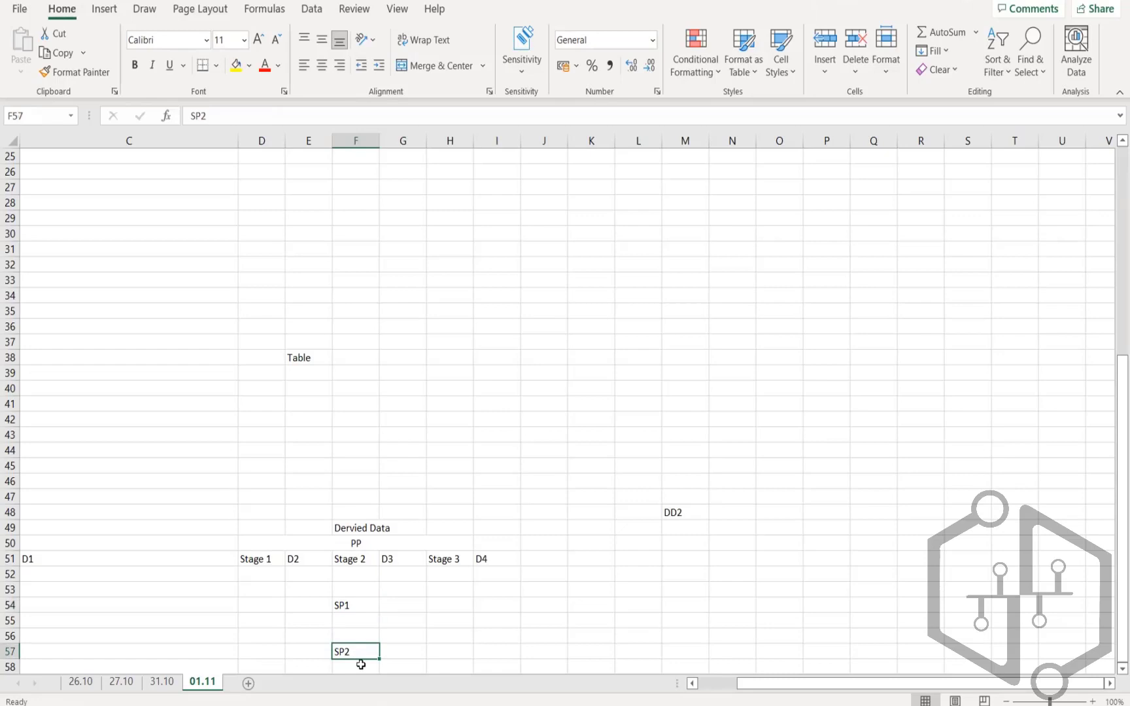
left_click(327, 527)
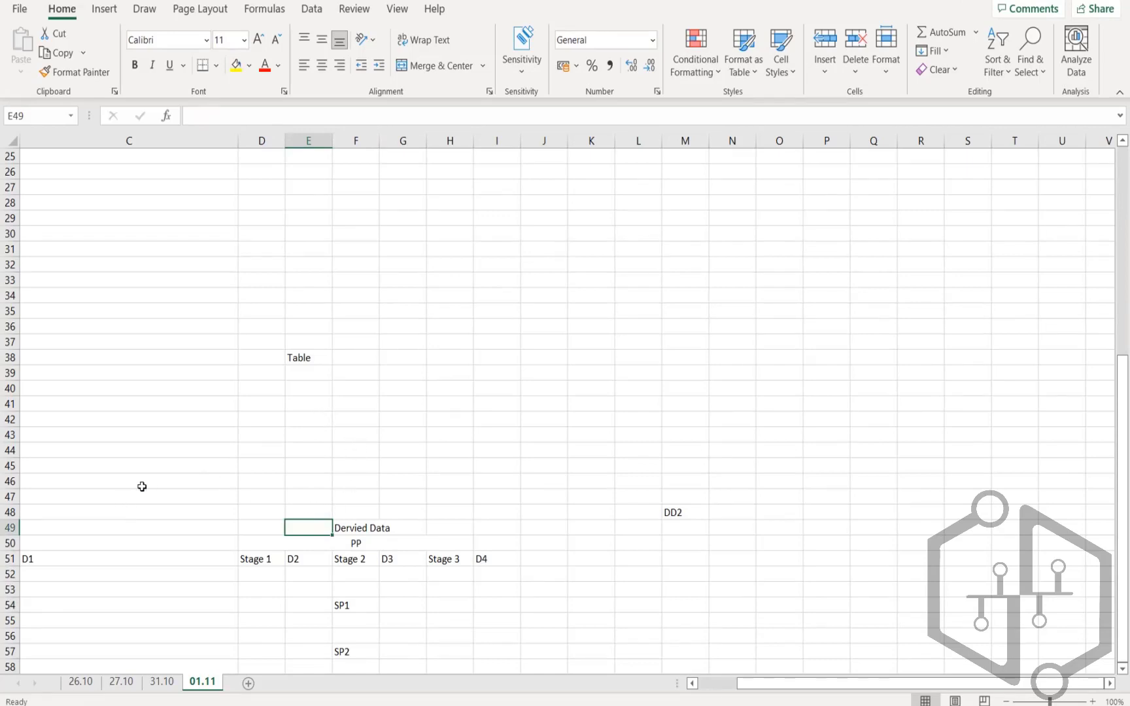
left_click(304, 356)
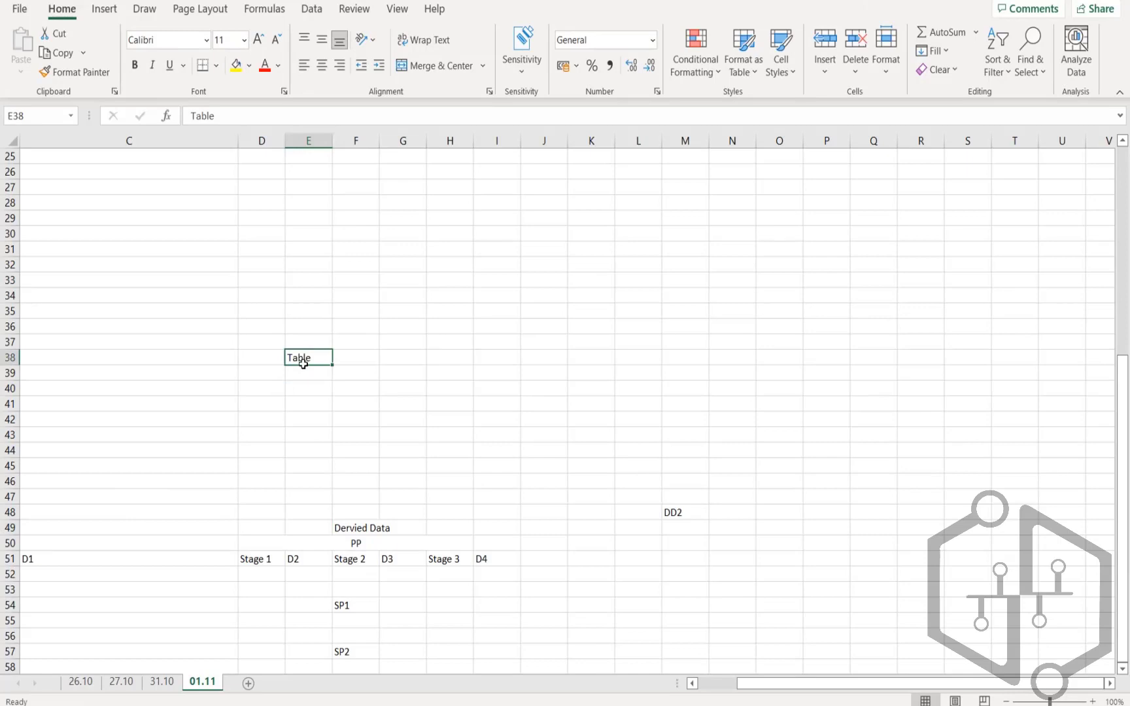
left_click(344, 603)
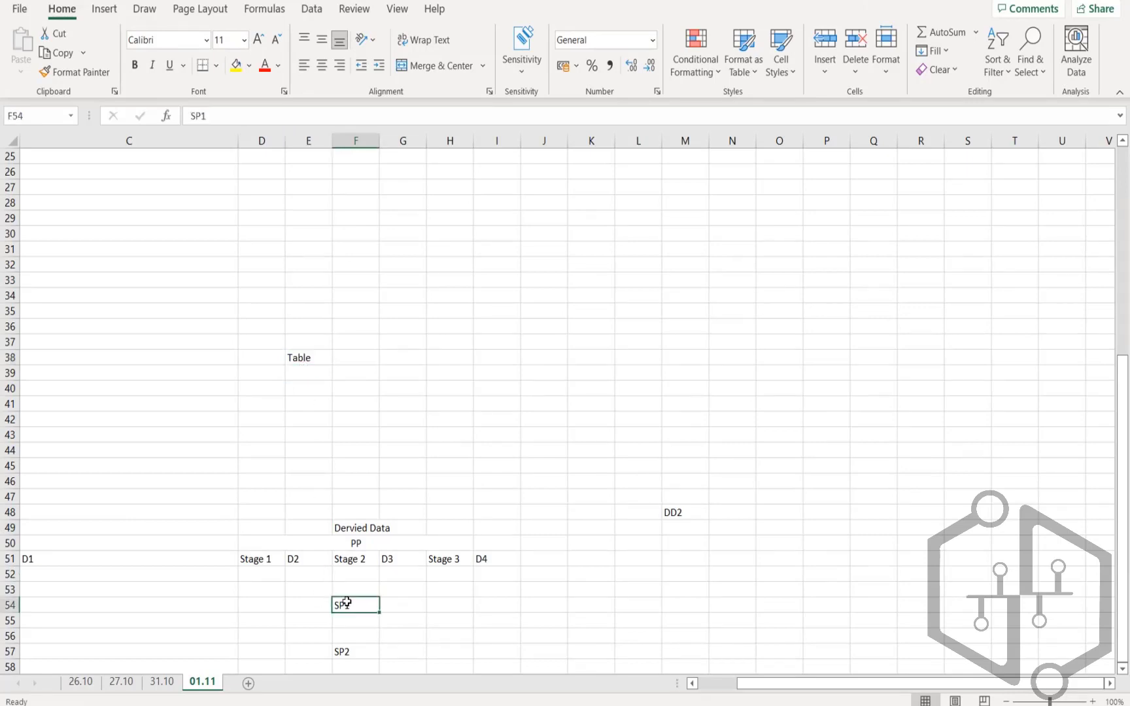
left_click(345, 652)
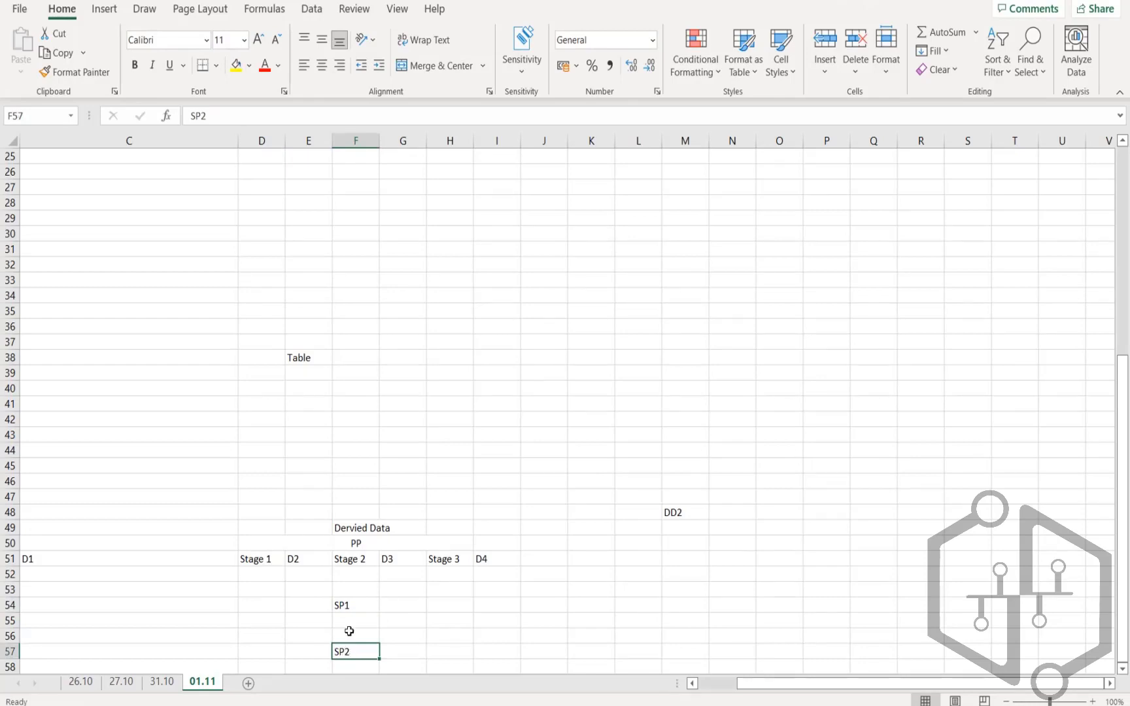
key("Left")
key("Left")
key("Left")
key("Left")
key("Left")
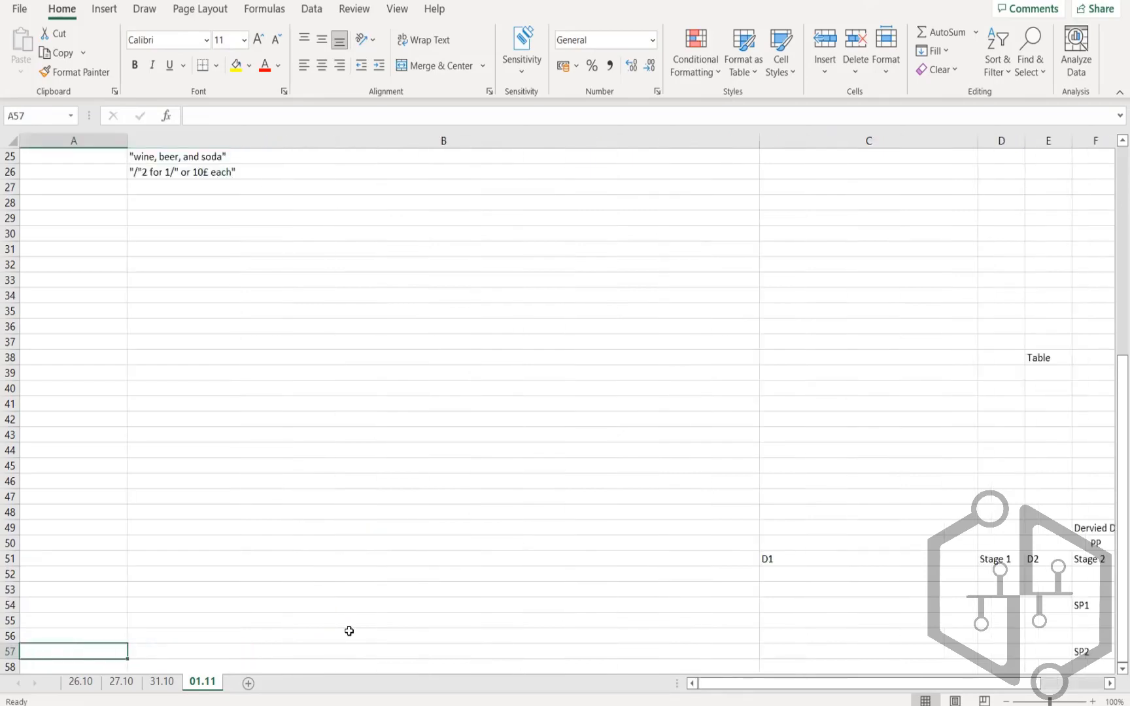
scroll(349, 631, "up", 5)
scroll(290, 371, "up", 2)
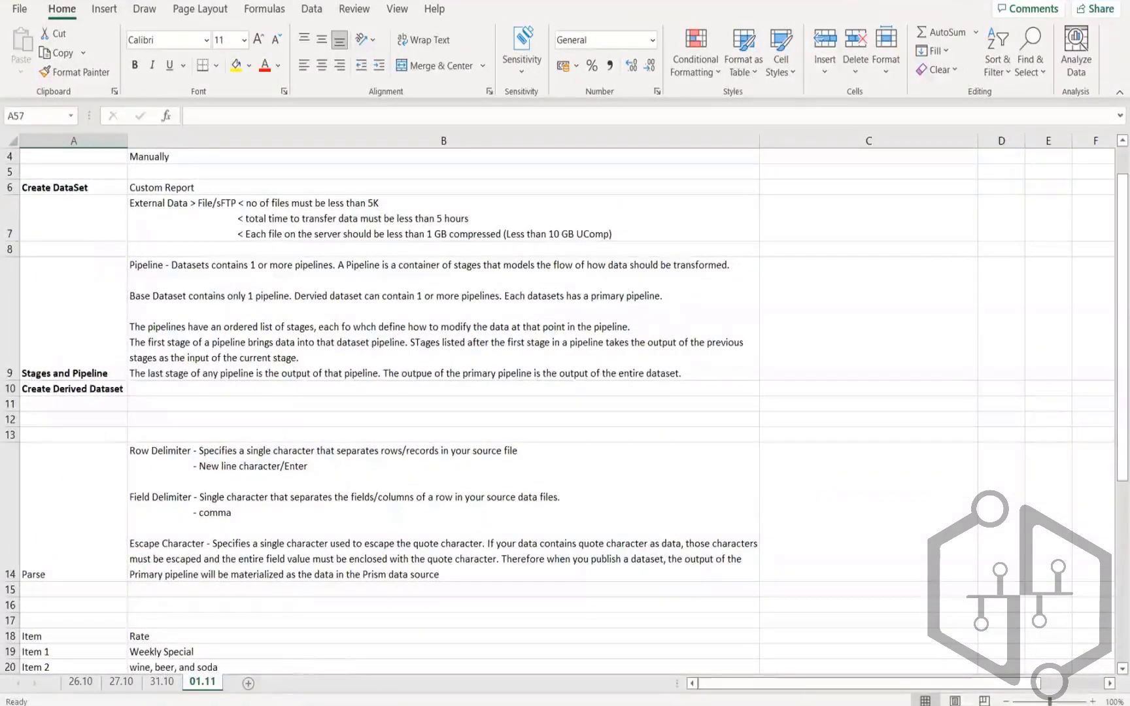
Switch to the Edit Dataset Transformations page in Chrome and examine the Primary Pipeline label and its dataset name.
mouse_move(271, 703)
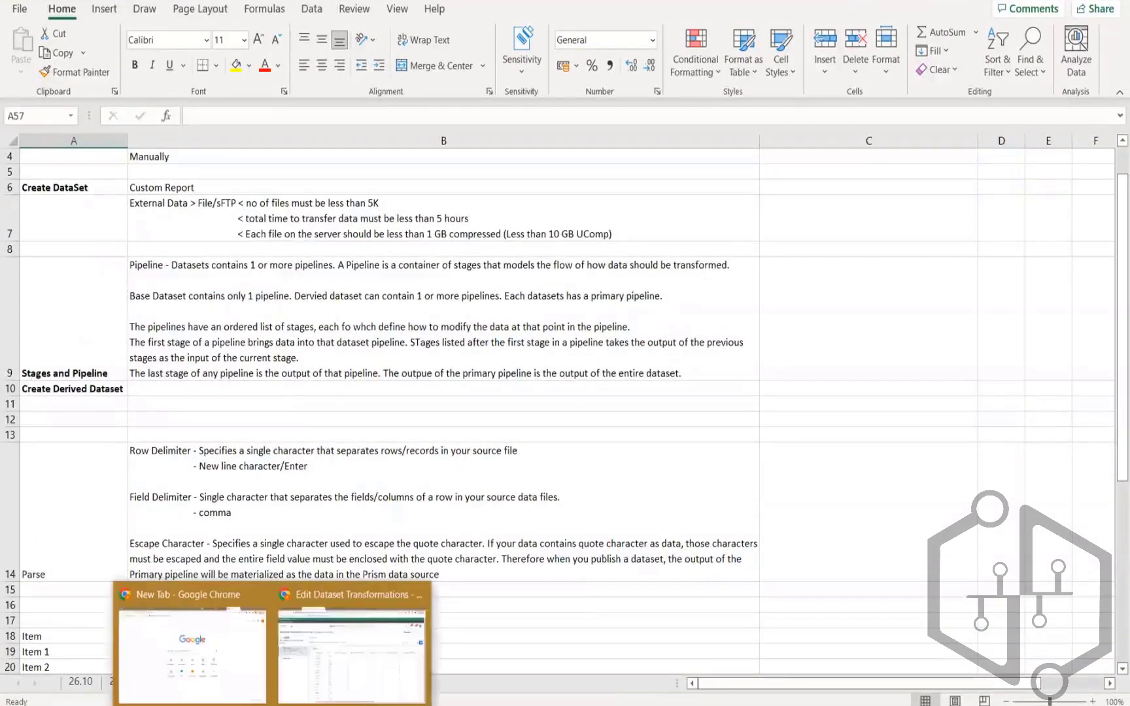
left_click(354, 680)
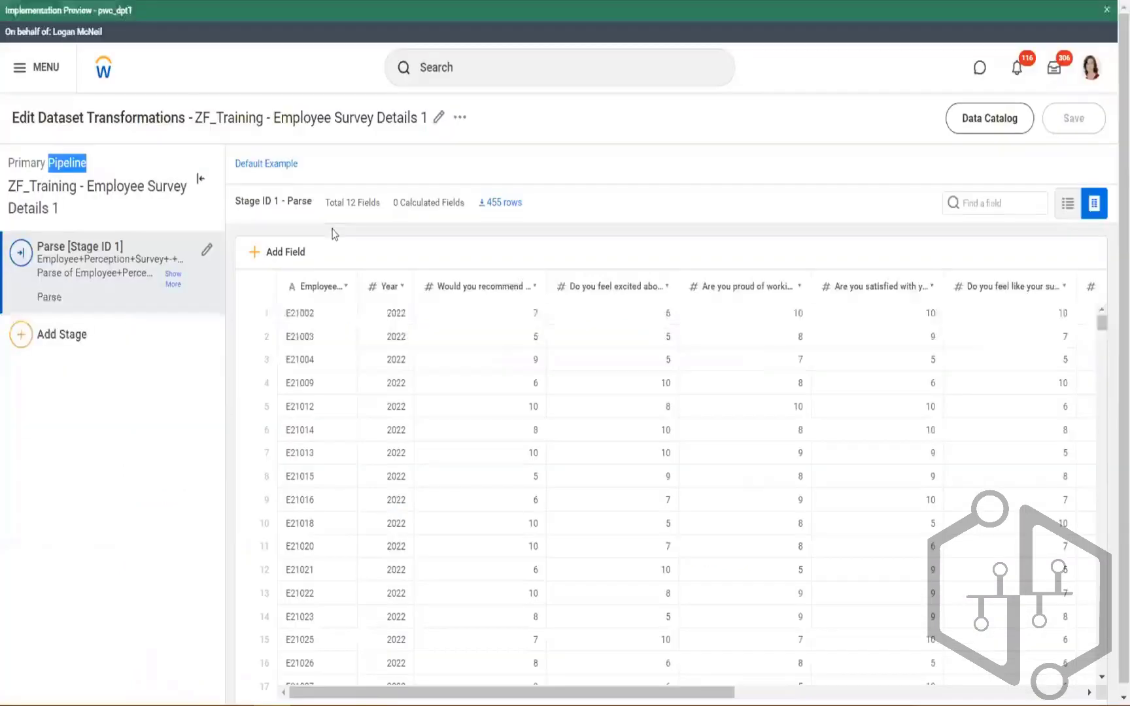
left_click(18, 200)
left_click_drag(17, 200, 57, 209)
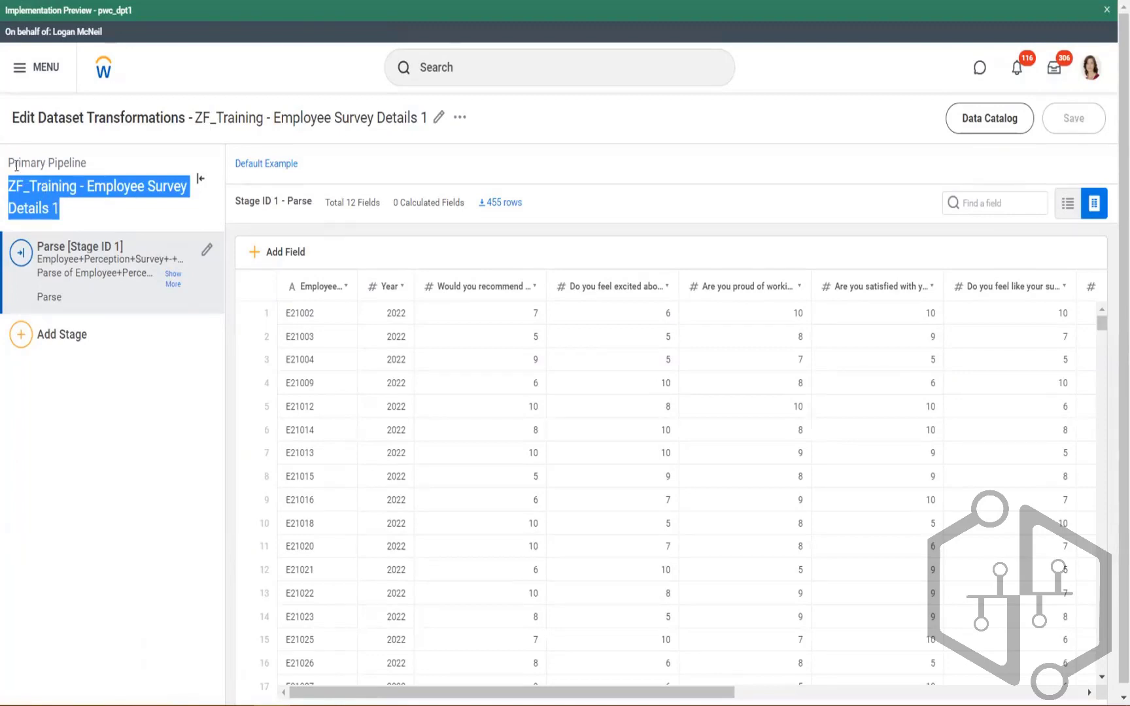
mouse_move(17, 166)
left_mouse_down()
mouse_move(70, 174)
mouse_move(50, 208)
mouse_move(10, 185)
mouse_move(17, 188)
left_mouse_up()
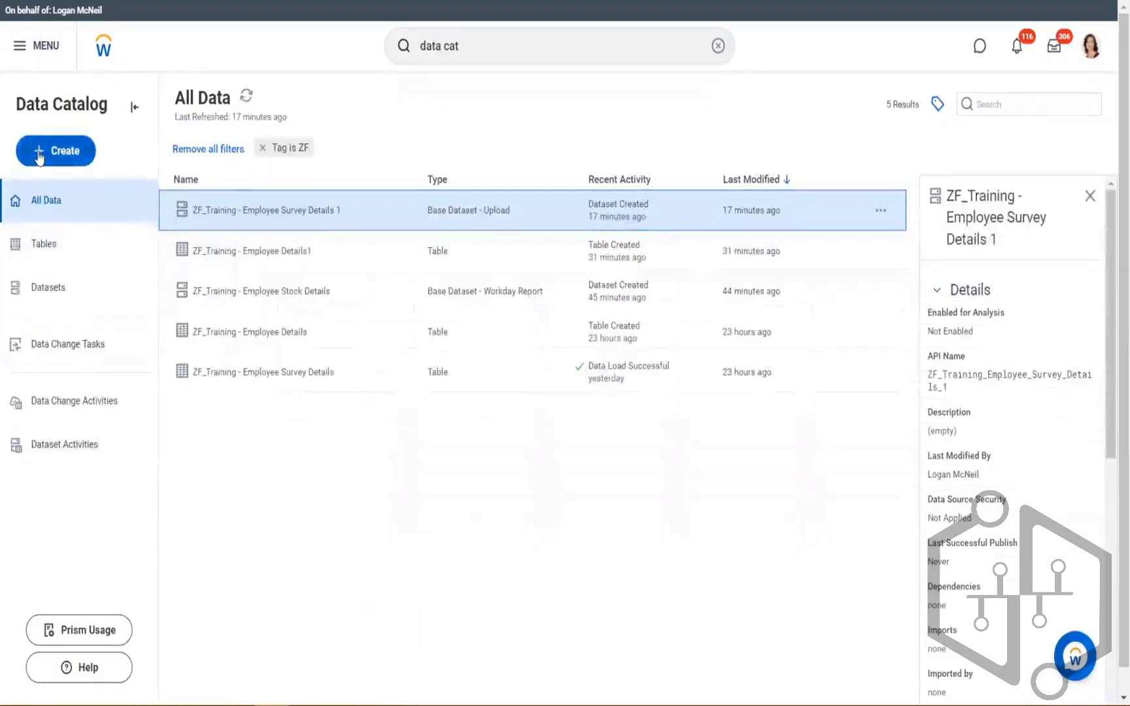
Cancel the unfinished Create Table wizard and start creating a derived dataset from the Data Catalog.
left_click(40, 155)
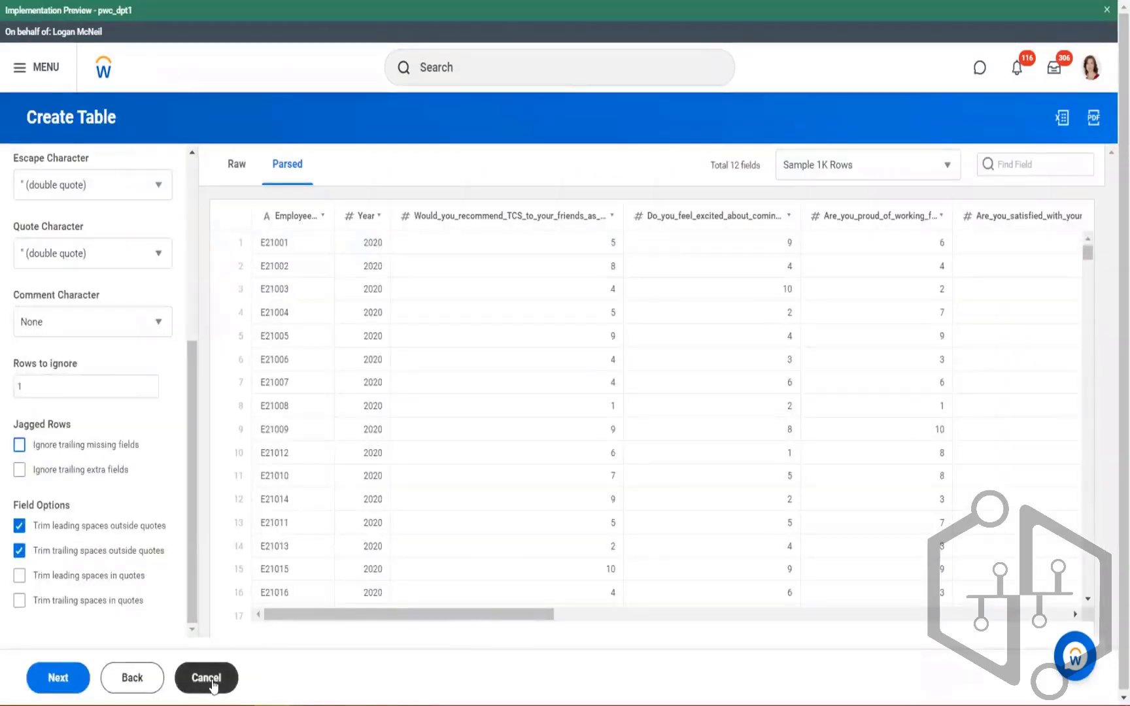
left_click(211, 681)
left_click(456, 425)
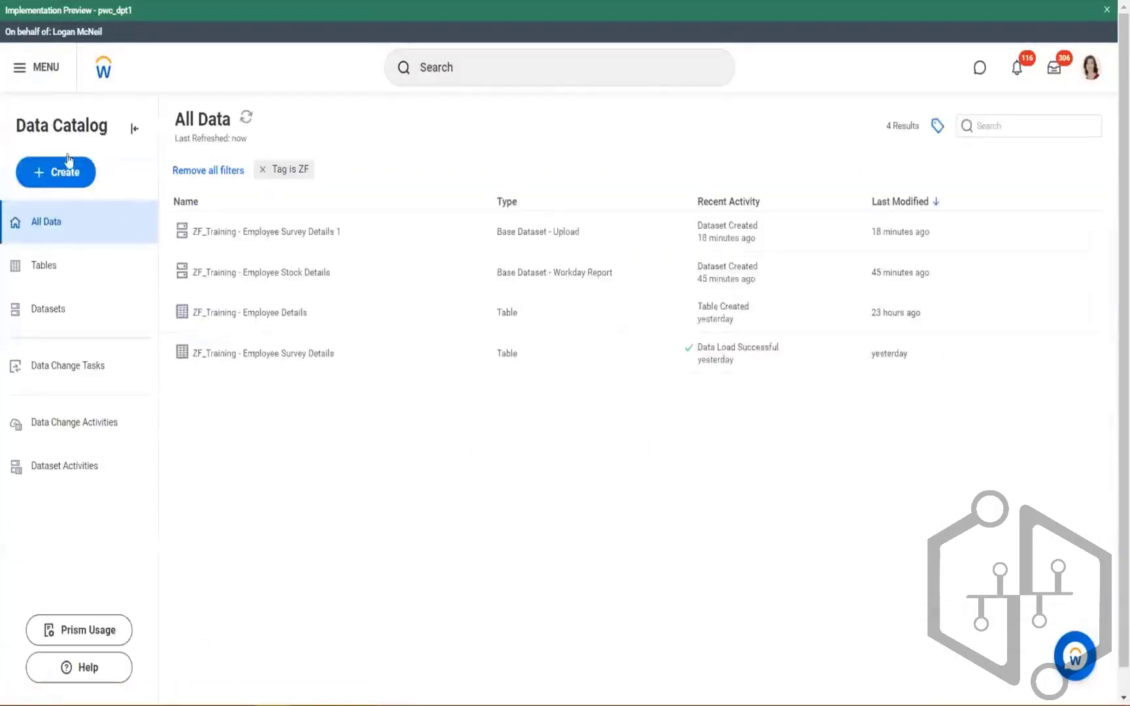
left_click(40, 173)
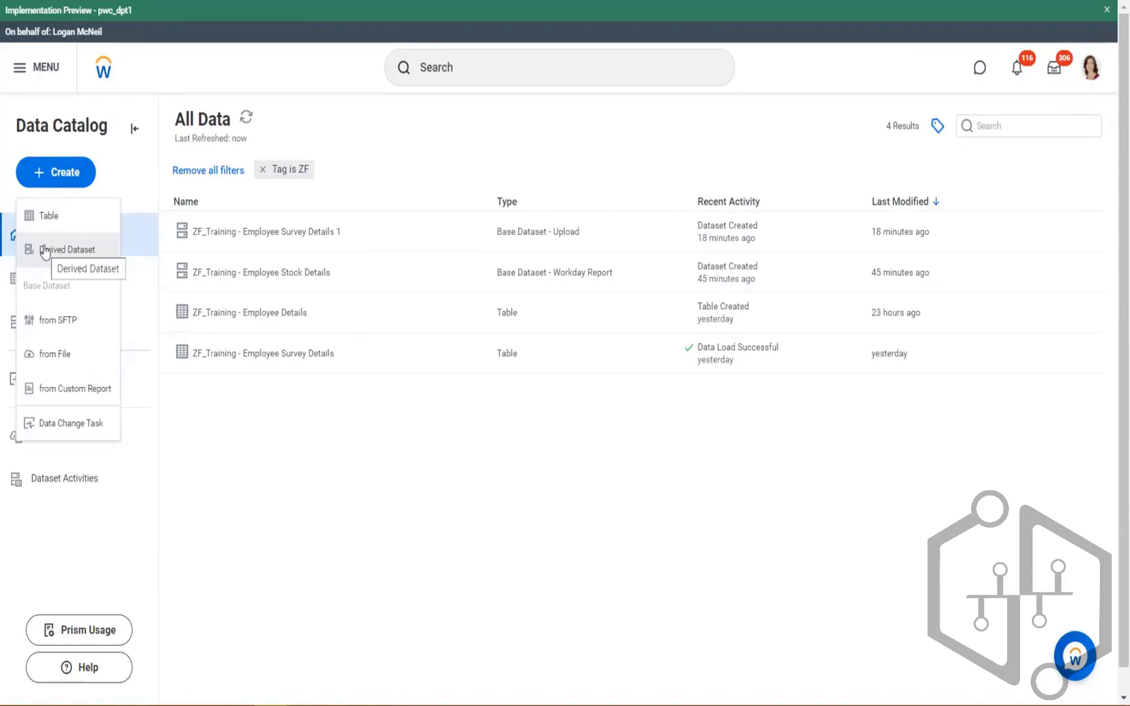
left_click(44, 252)
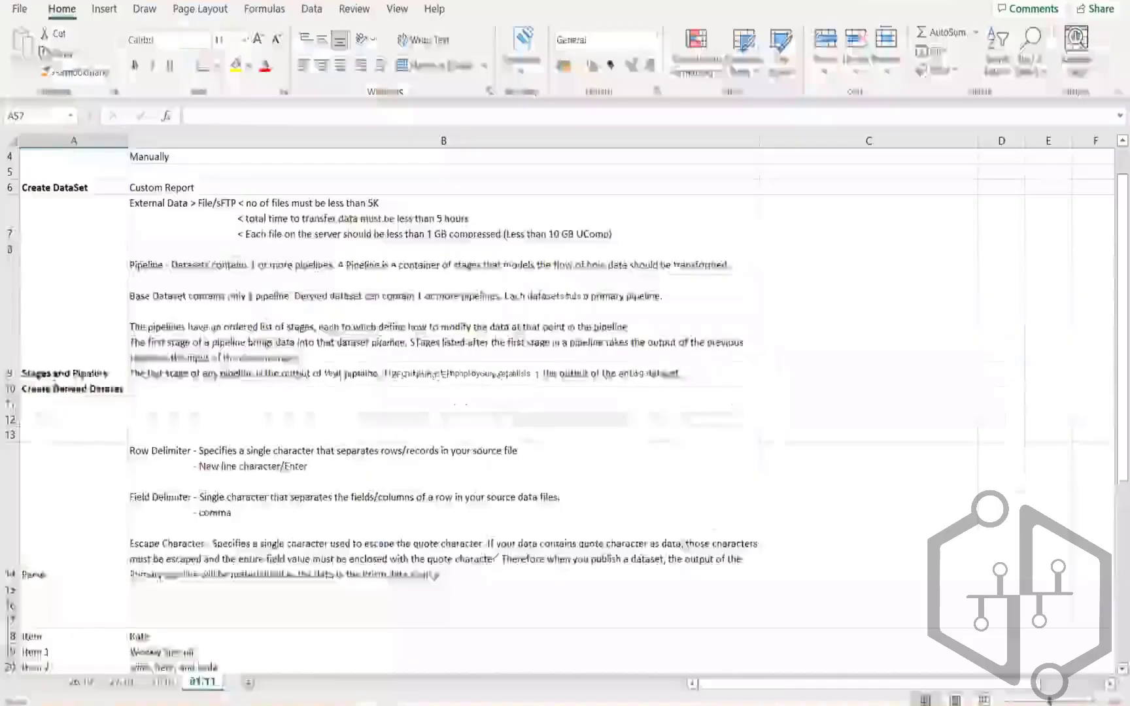
Switch to the Excel worksheet and enter "Transform data." in cell B10 beside Create Derived Dataset.
scroll(1097, 562, "down", 3)
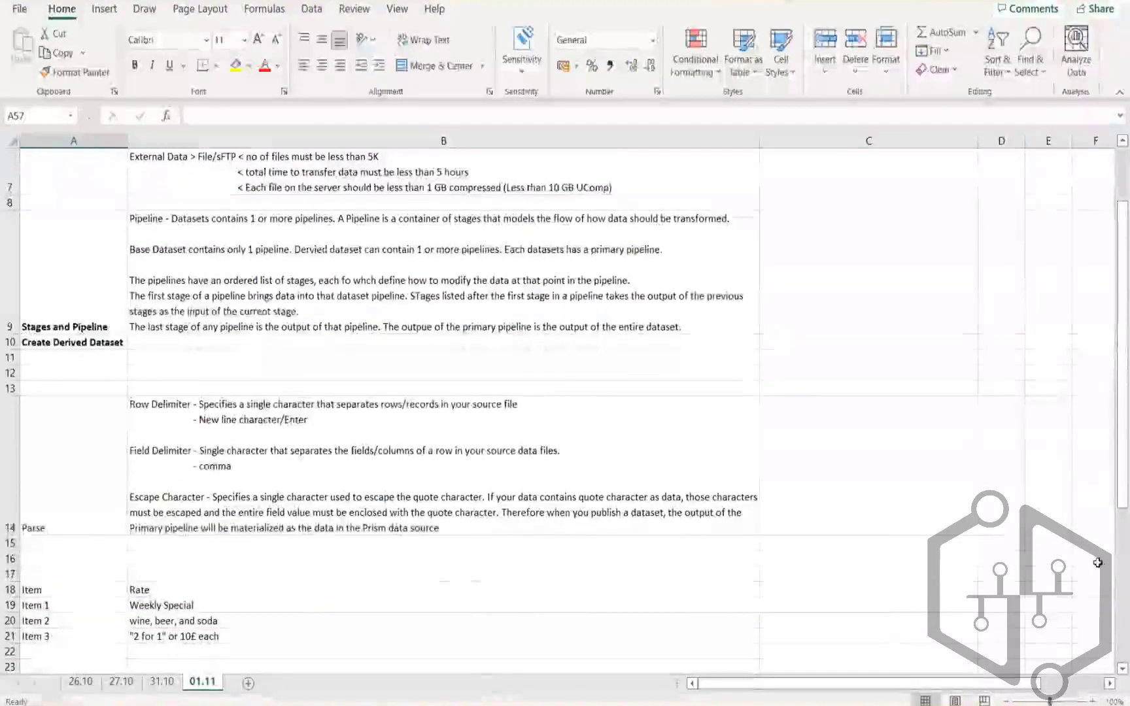
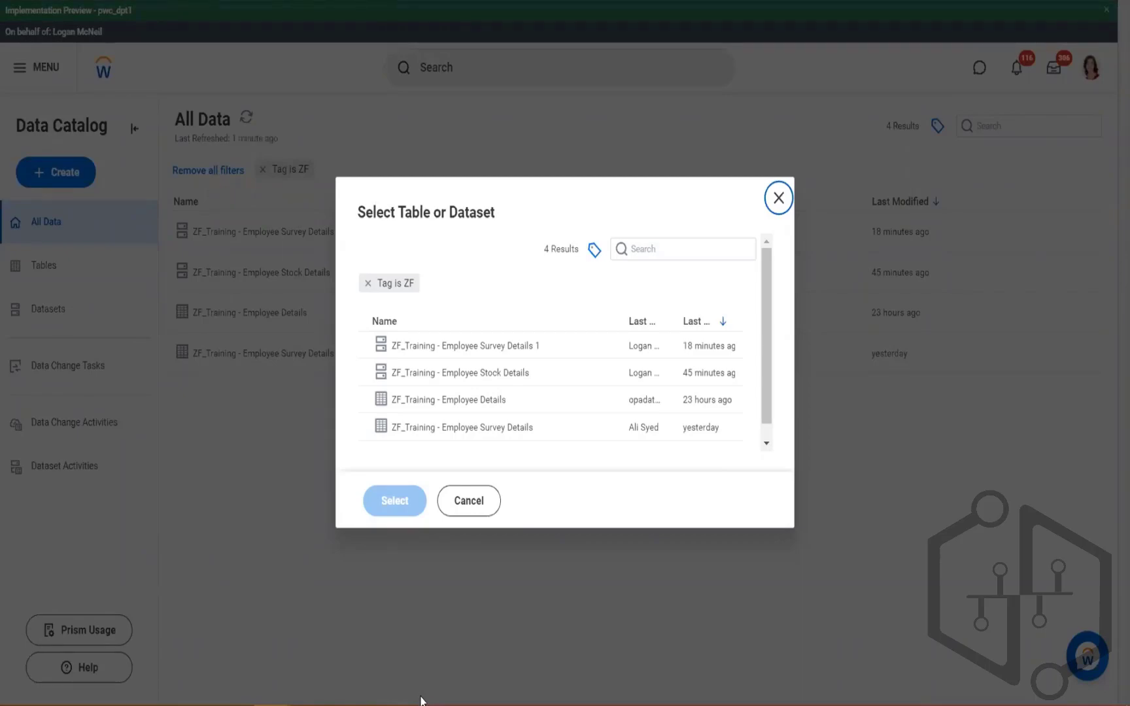
left_click(420, 703)
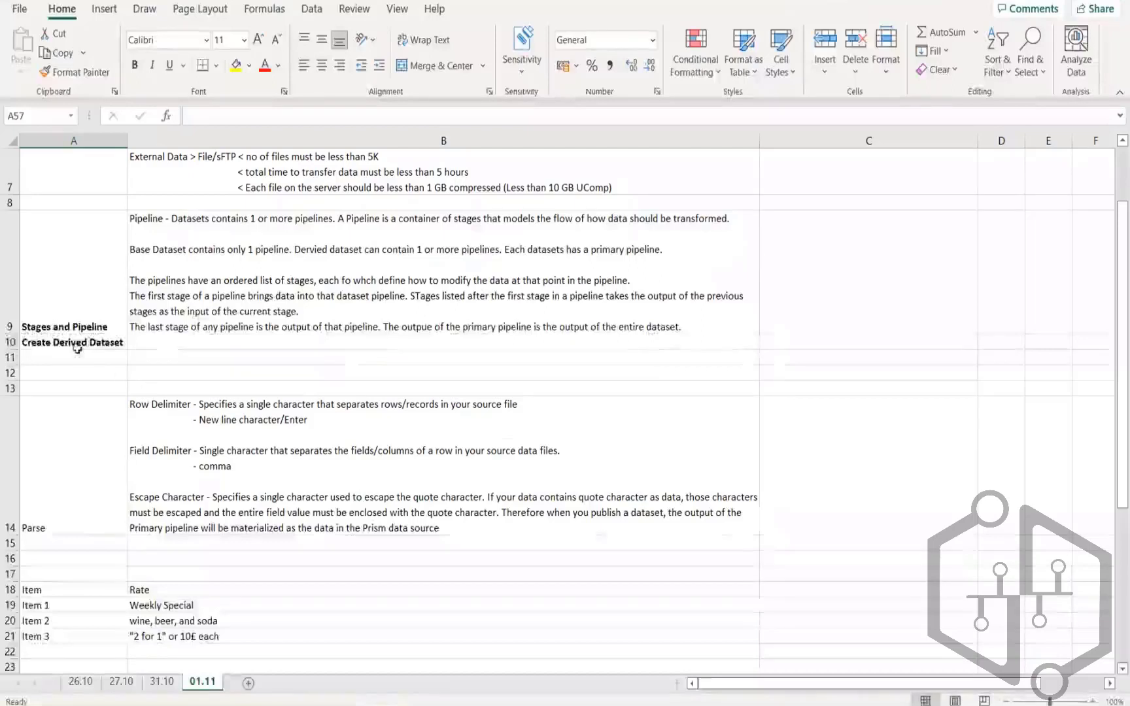
left_click(167, 348)
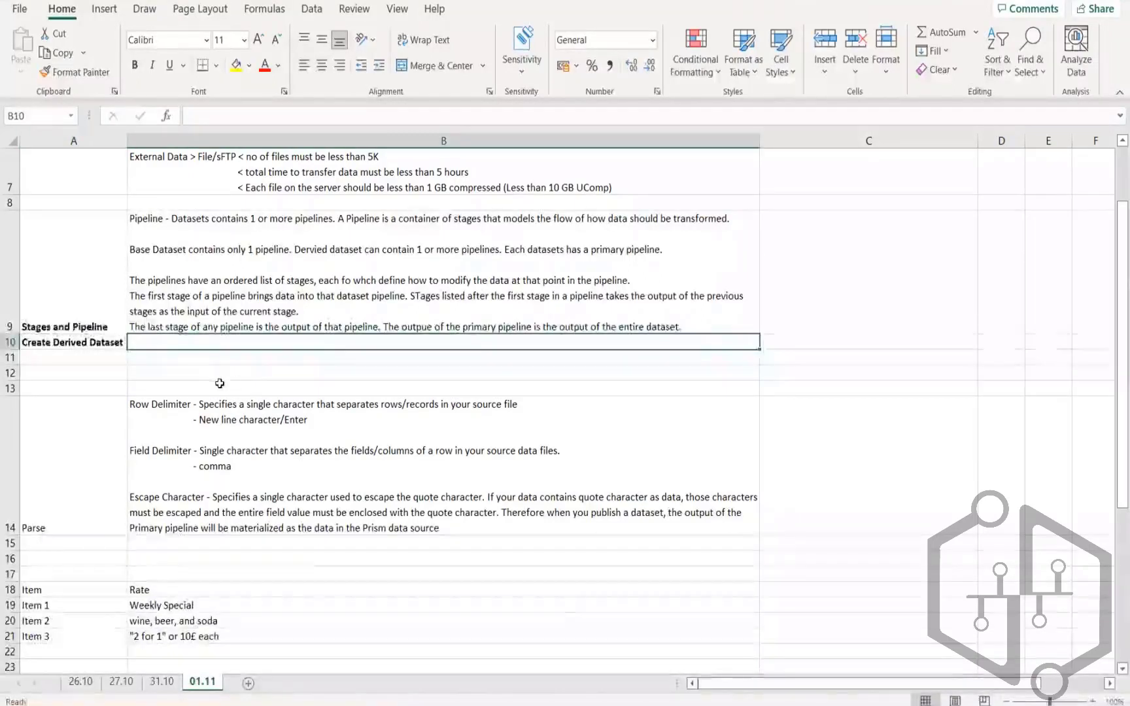
type("T")
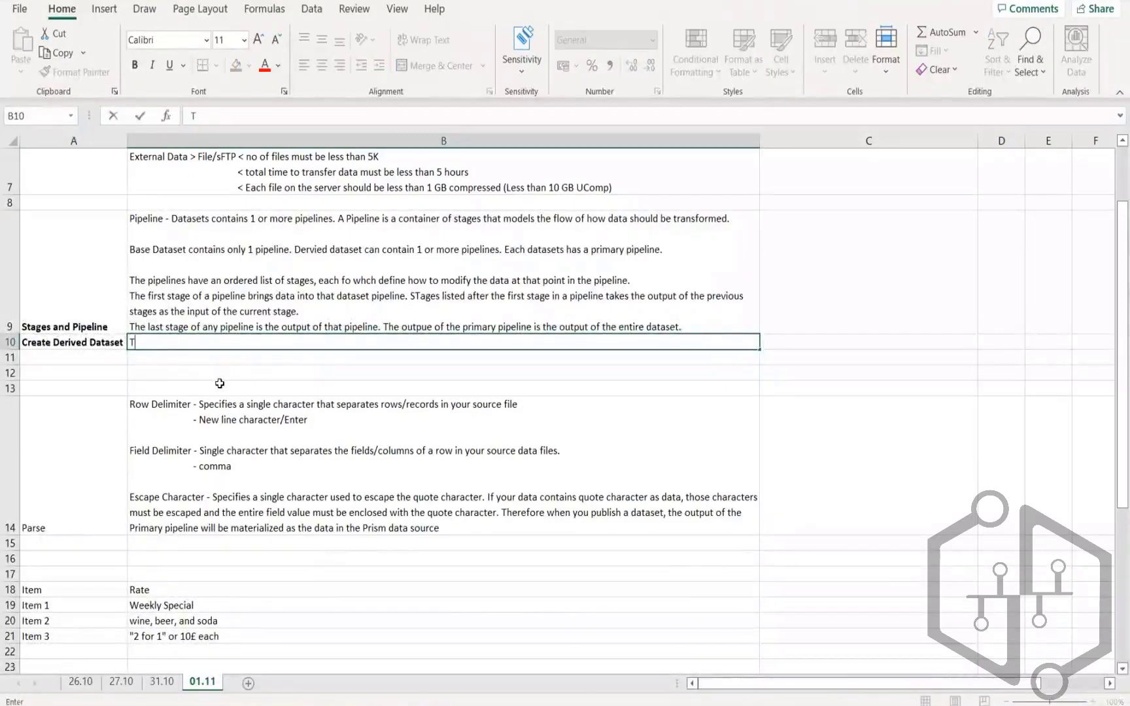
type("ransform dAt")
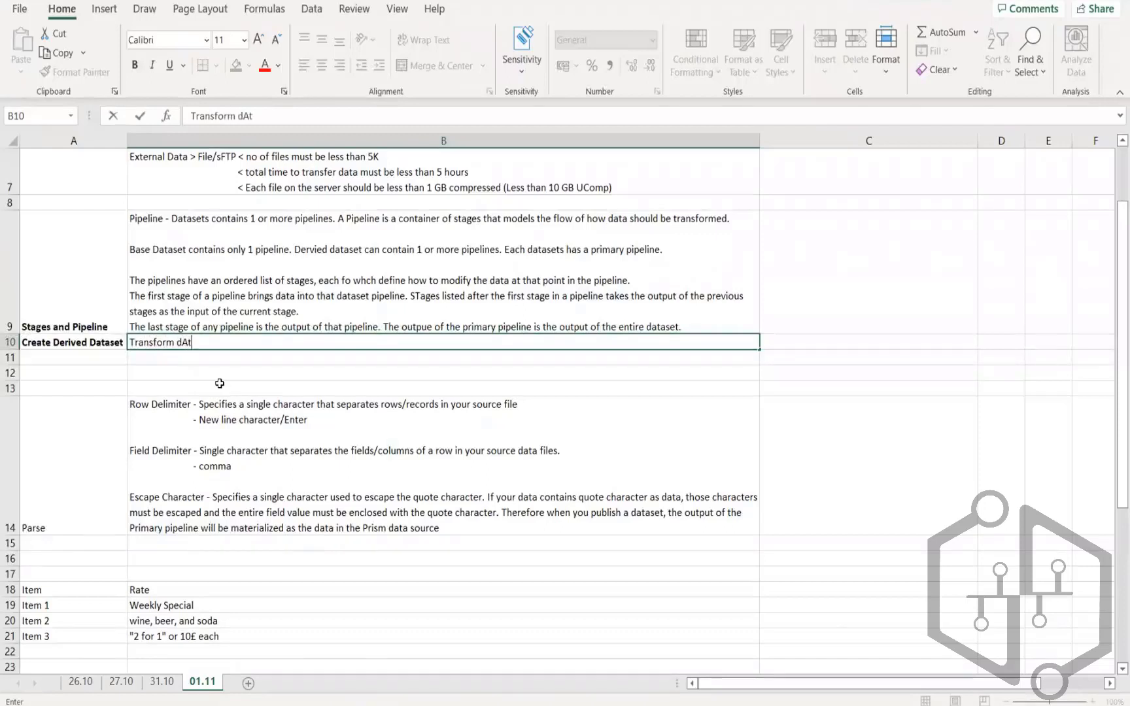
type("a")
key("BackSpace")
key("BackSpace")
key("BackSpace")
type("ata.")
Complete the B10 note with "They can only be created using either an existing table, base dataset or a derived dataset".
type("They can ")
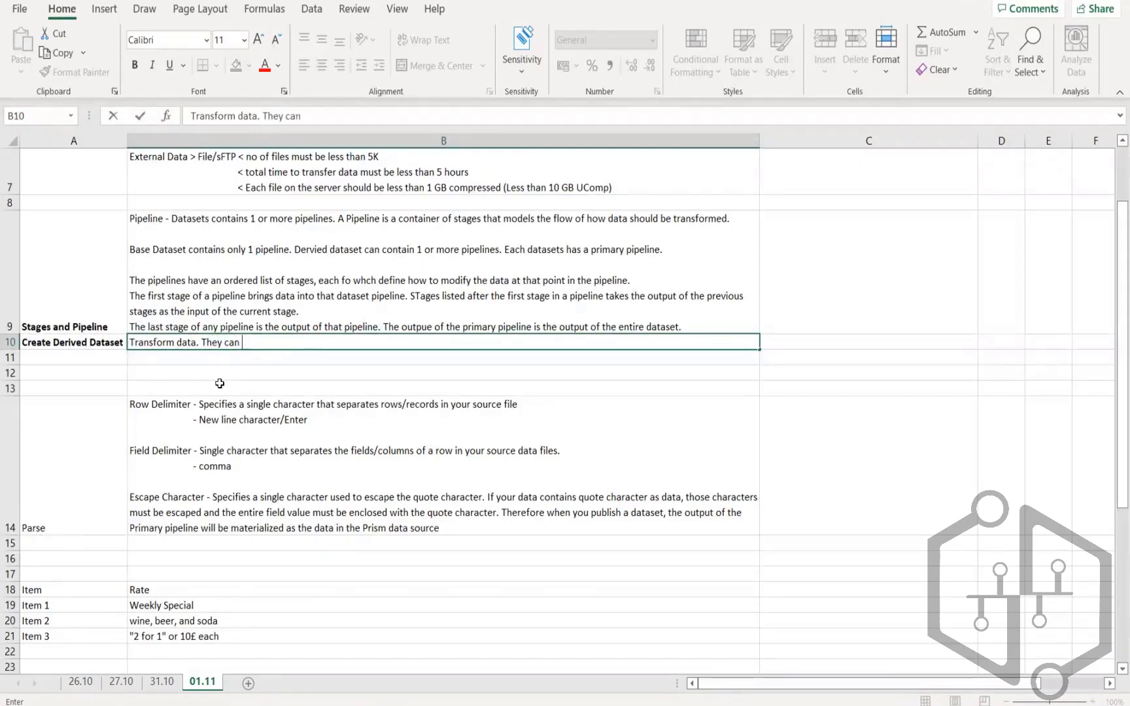
type("only be created usi")
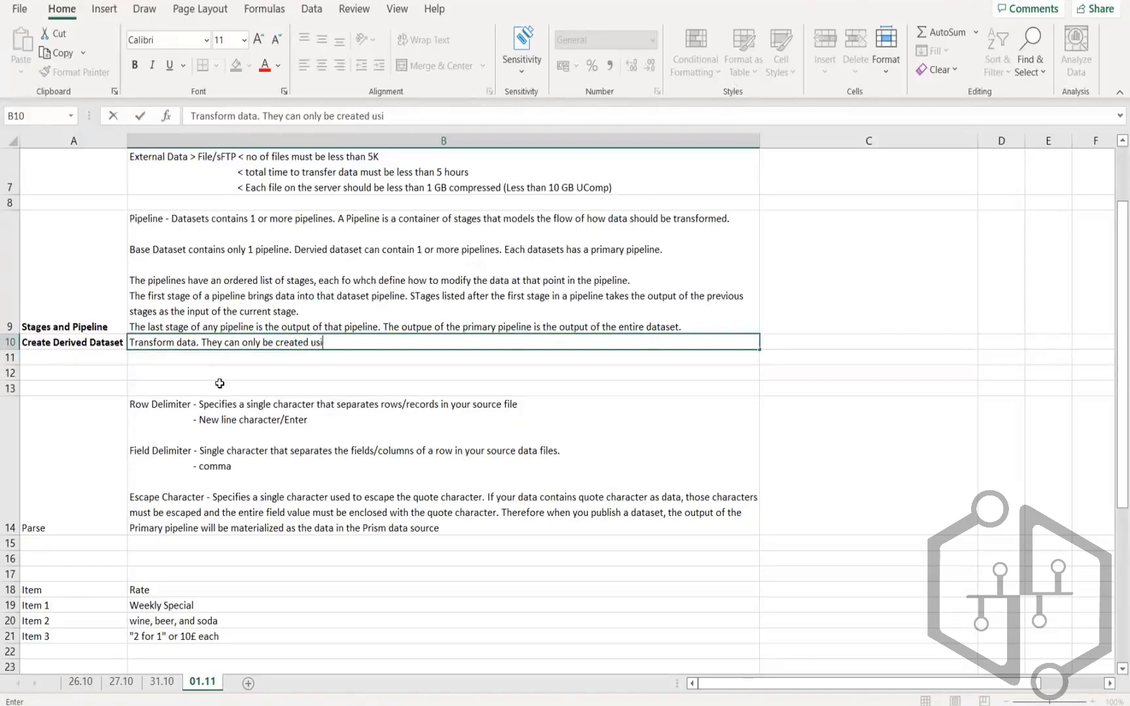
type("ng either an e")
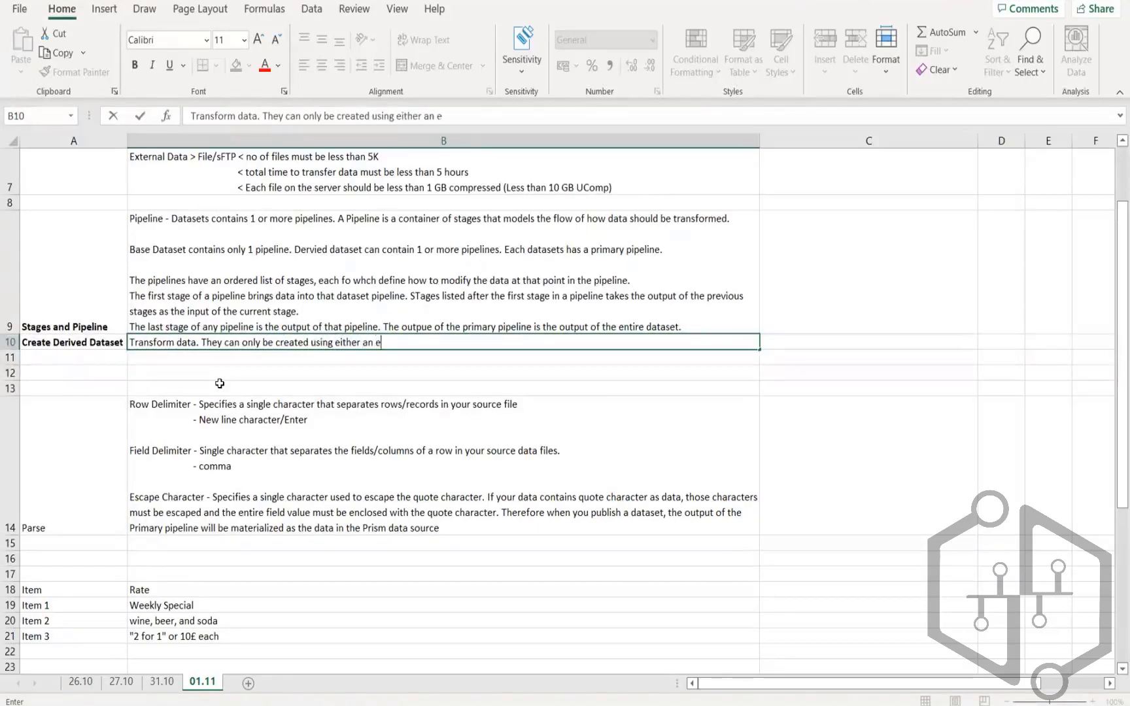
type("xisting table")
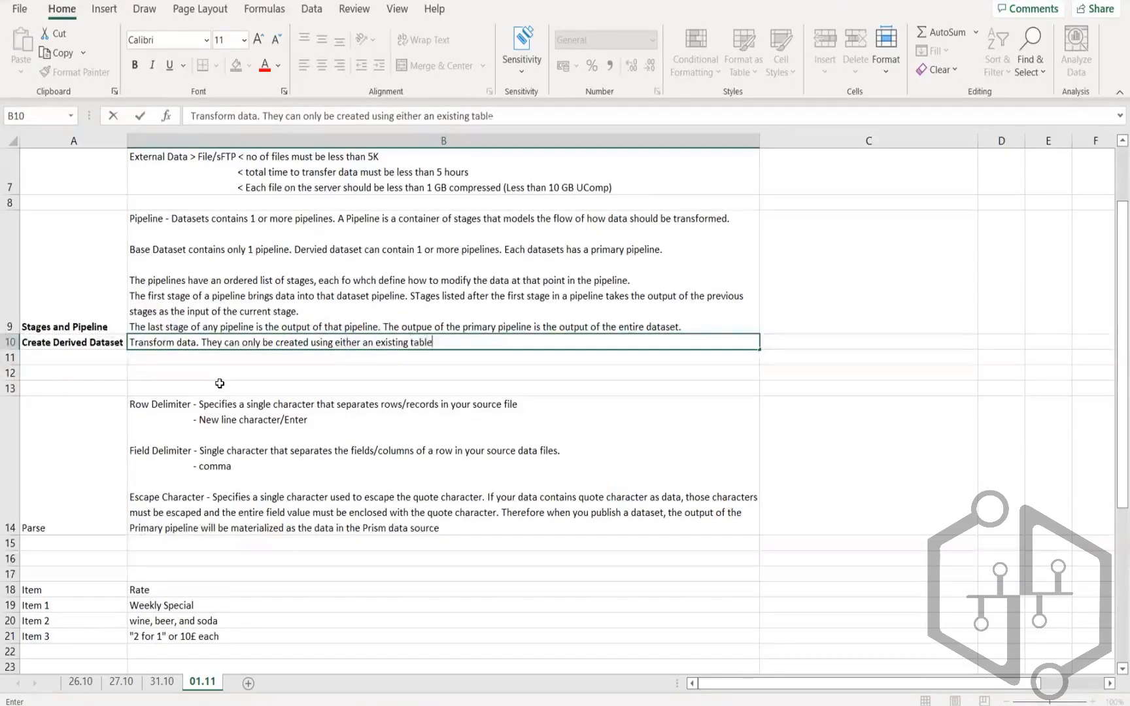
type(", base dataset")
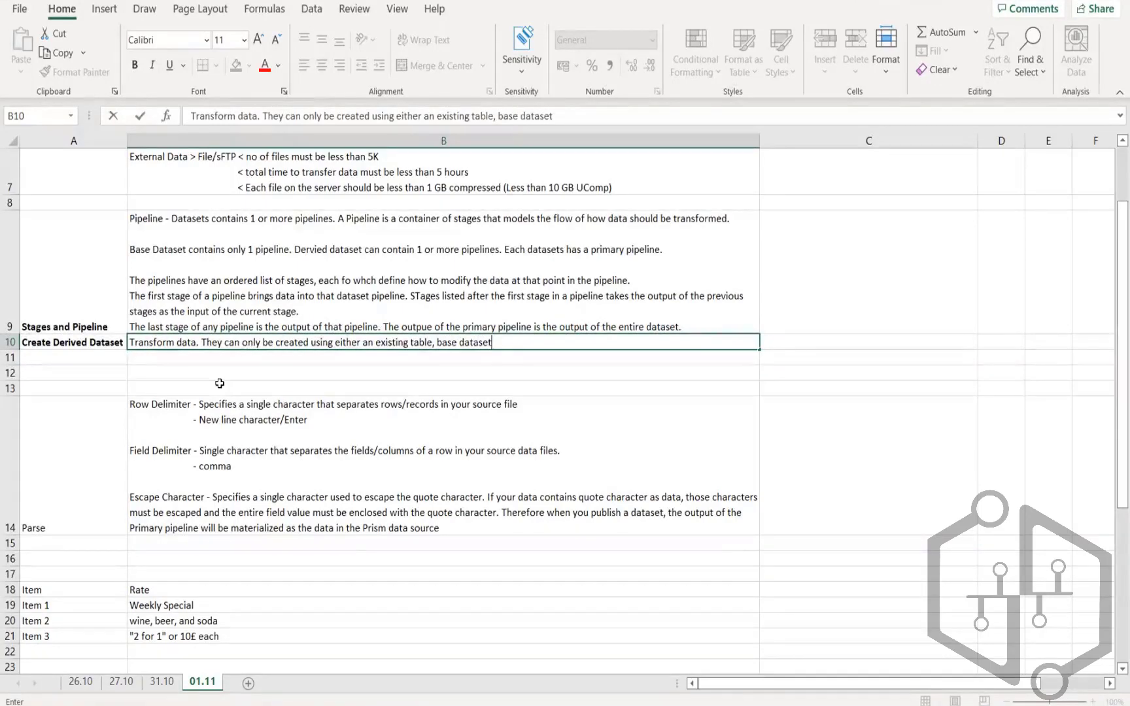
type(" or a deri")
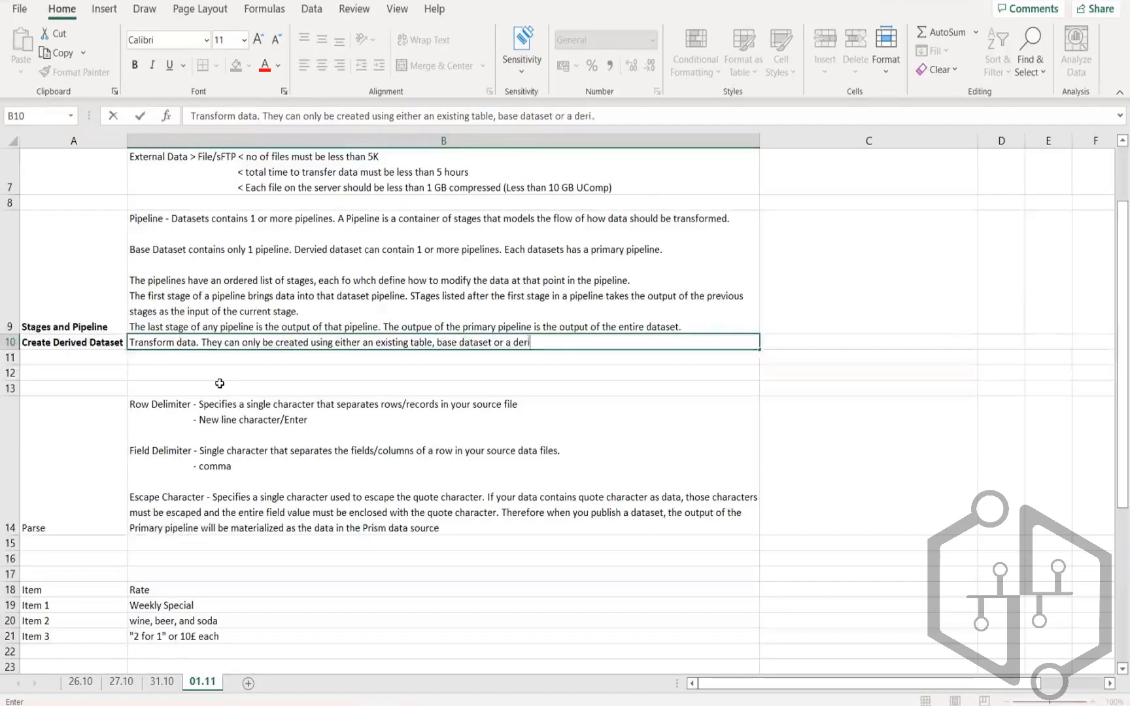
type("ved dataset")
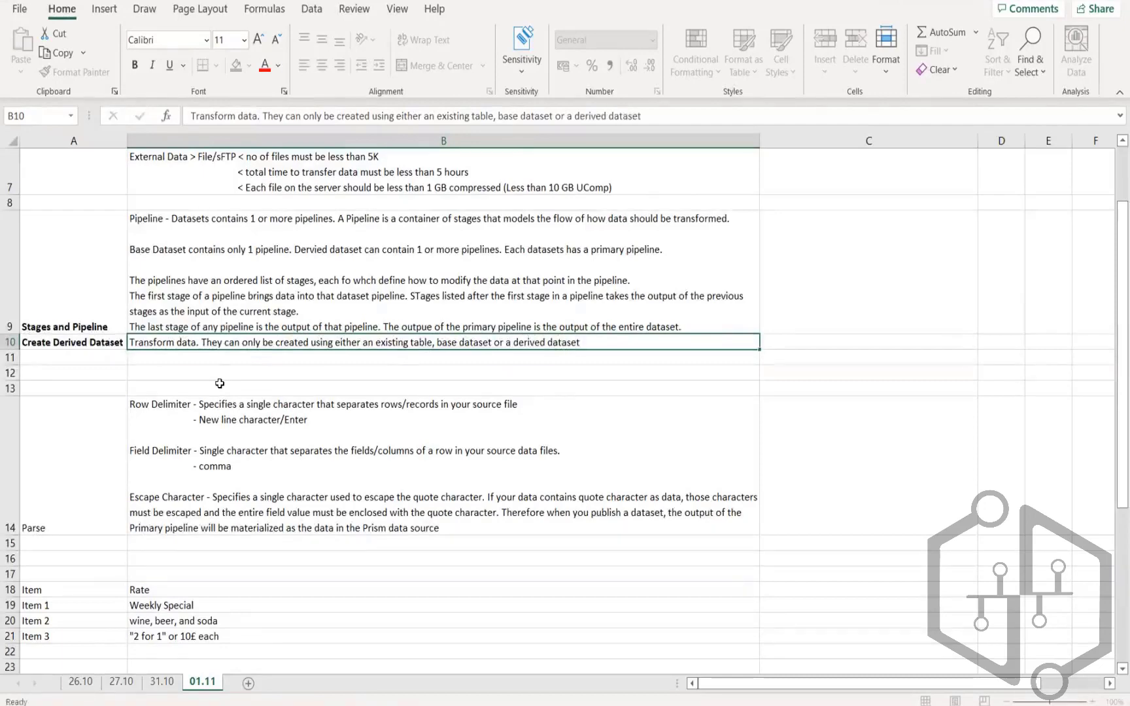
key("Return")
Switch to Workday's Select Table or Dataset dialog, remove the ZF tag filter and browse the full list of tables and datasets.
key("alt+Tab")
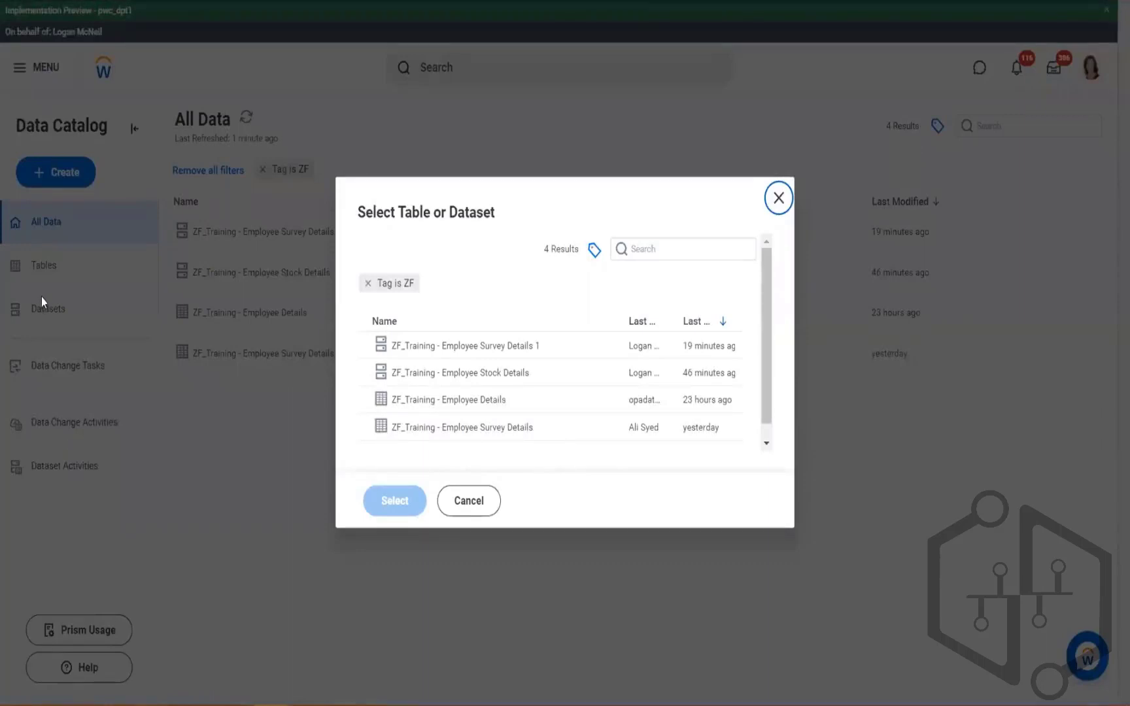
left_click(767, 450)
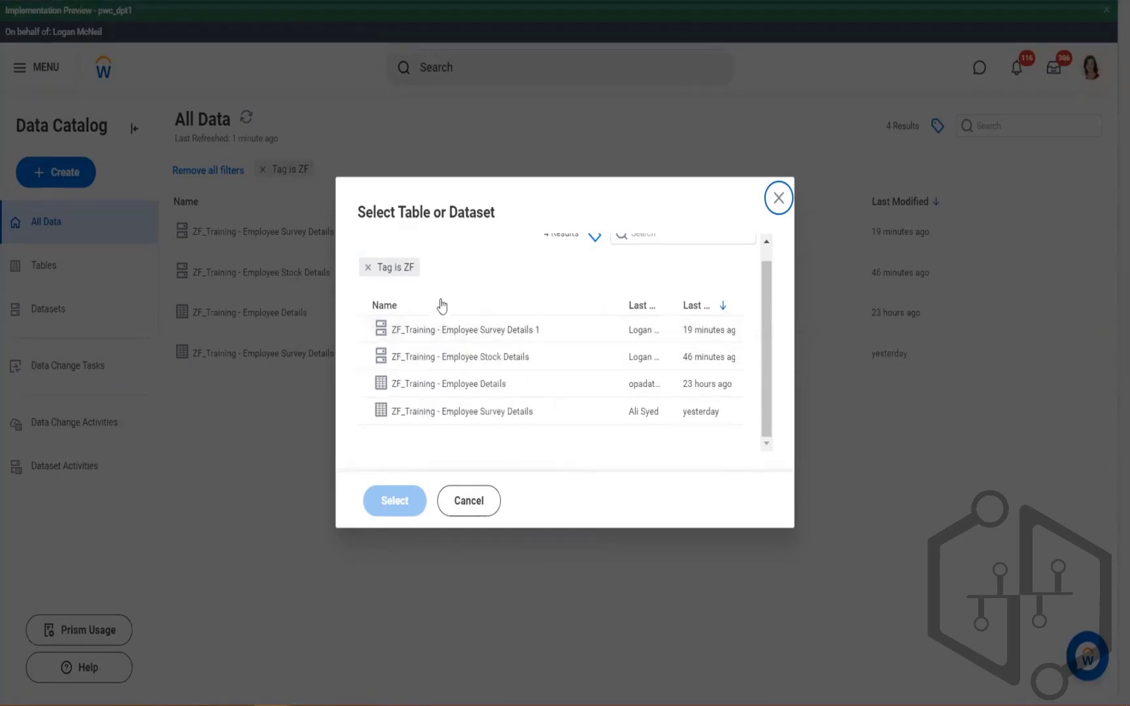
scroll(451, 303, "up", 1)
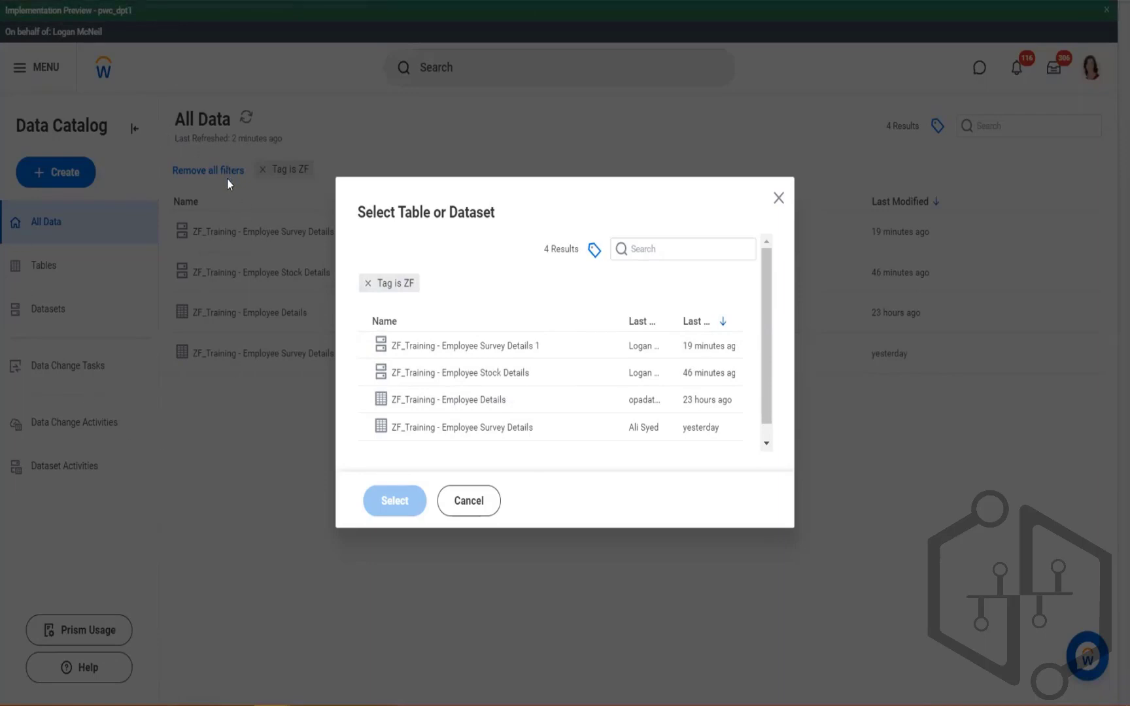
left_click(368, 285)
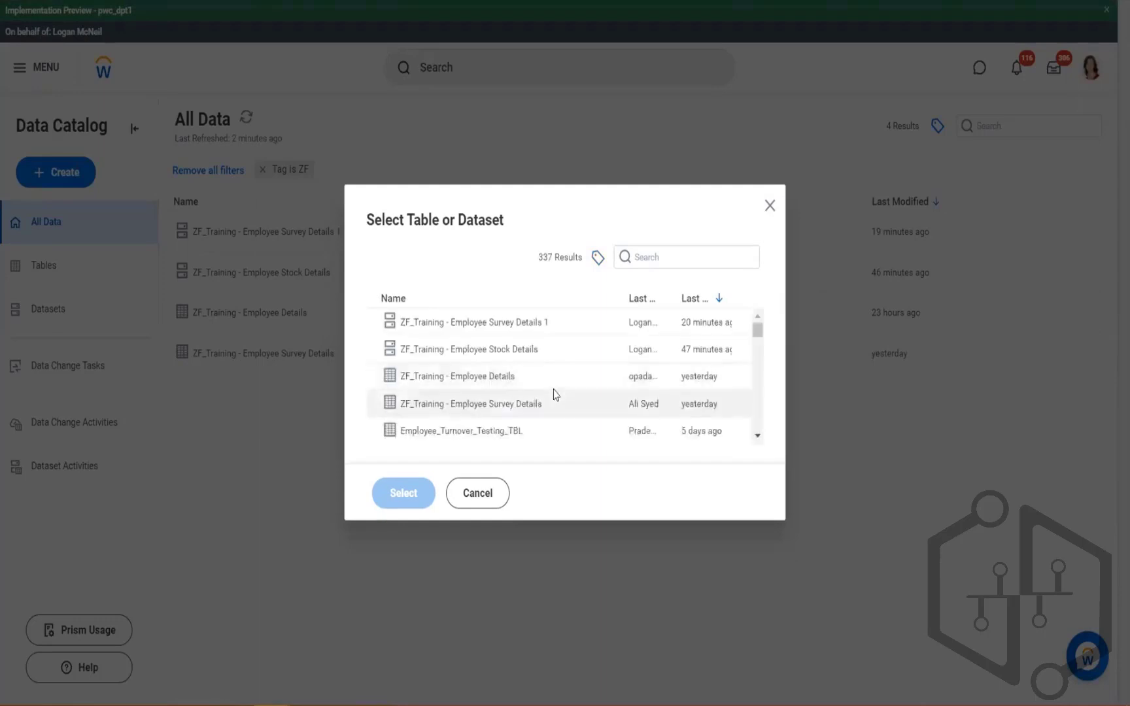
scroll(610, 395, "down", 5)
scroll(630, 417, "down", 10)
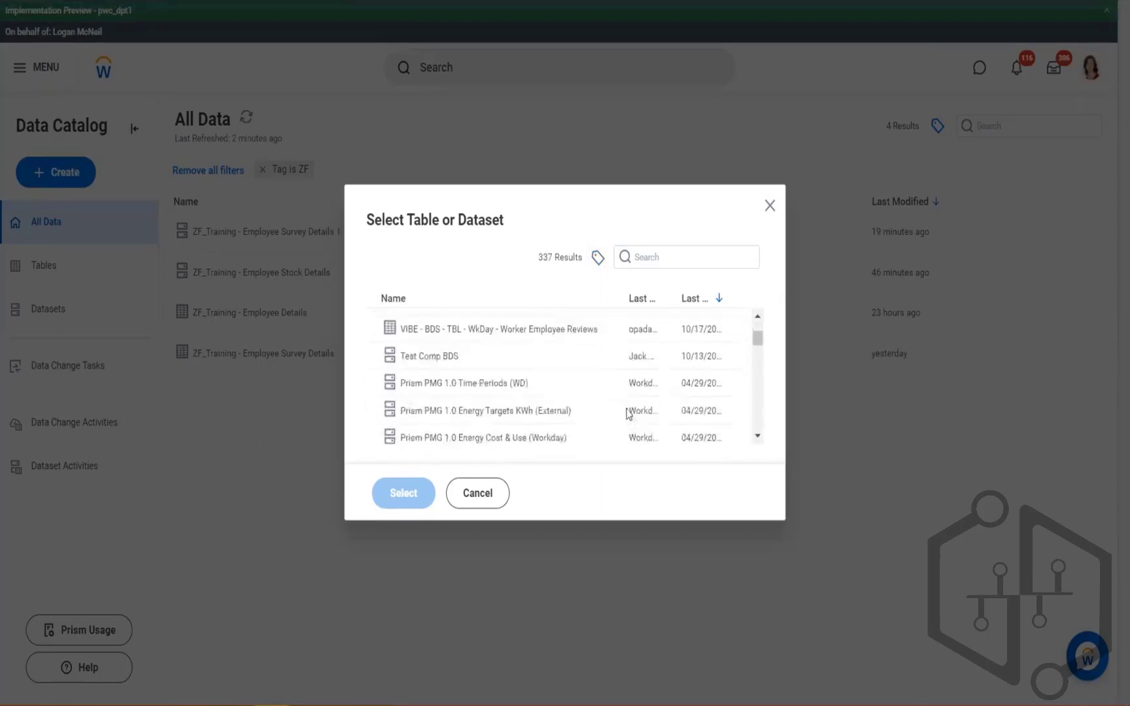
scroll(628, 420, "down", 10)
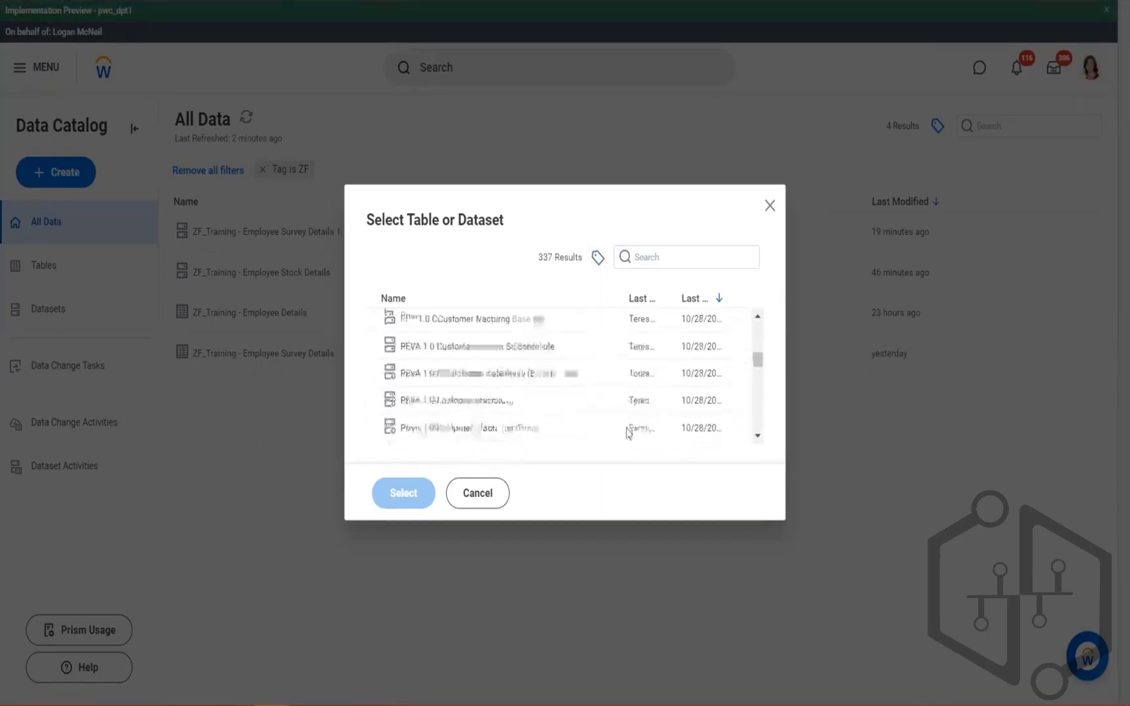
scroll(631, 419, "up", 3)
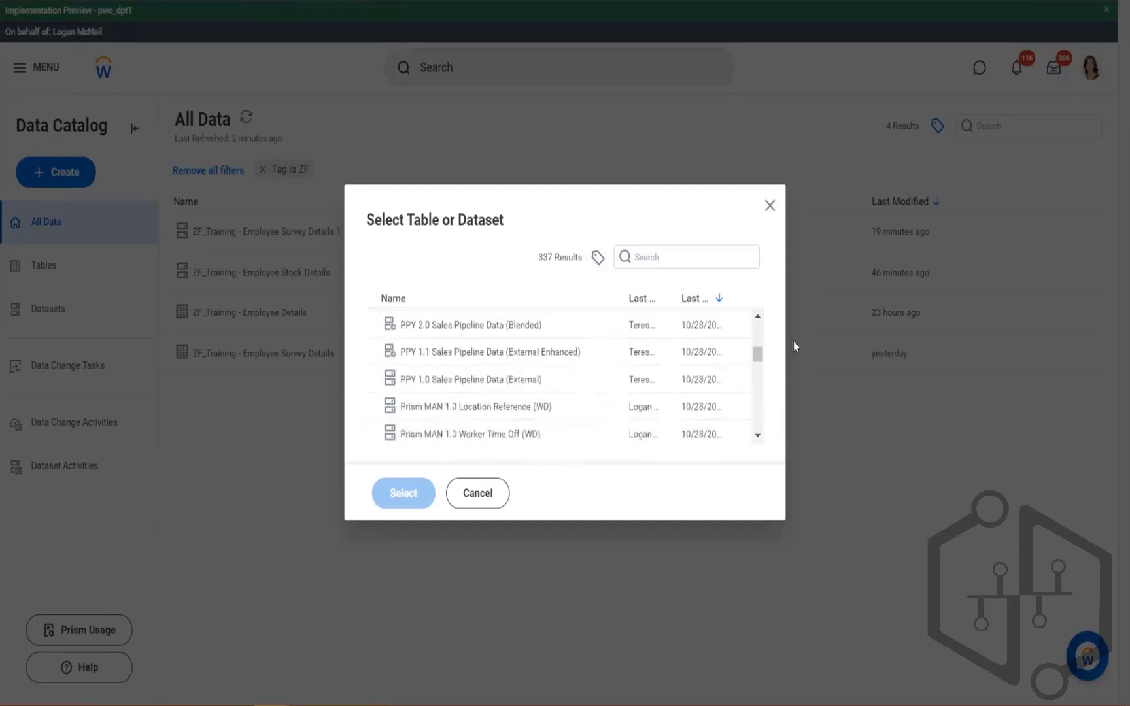
left_click_drag(759, 358, 762, 335)
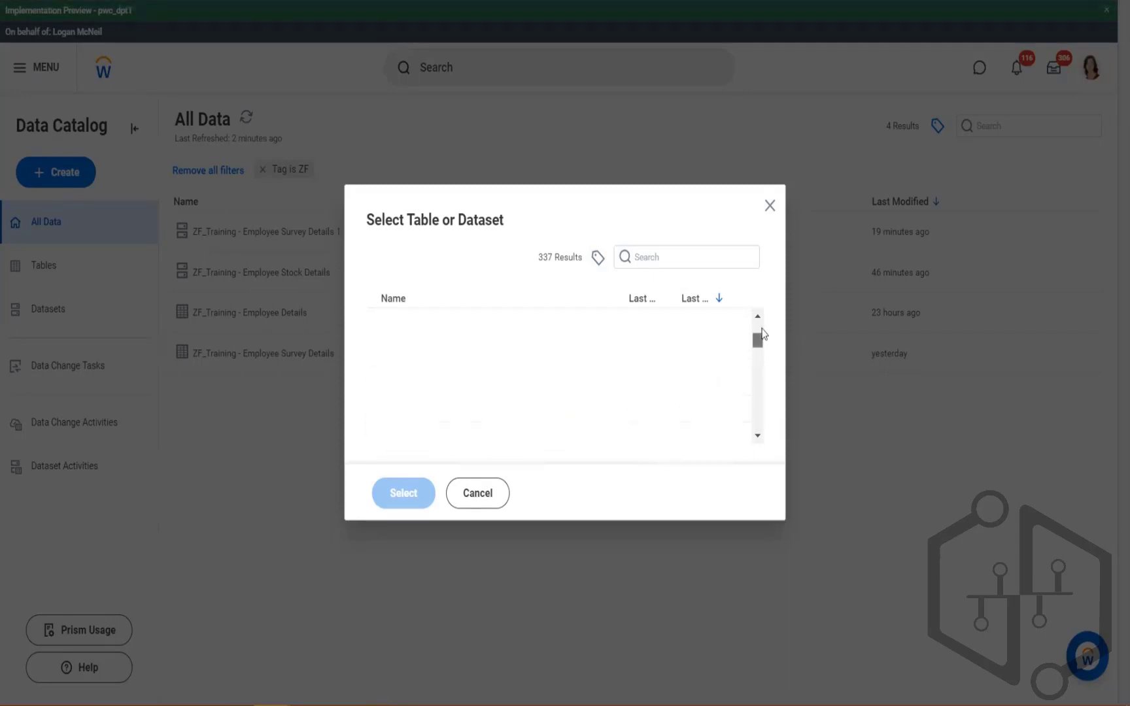
Filter the list of tables and datasets by the ZF tag.
left_click(597, 257)
left_click(642, 341)
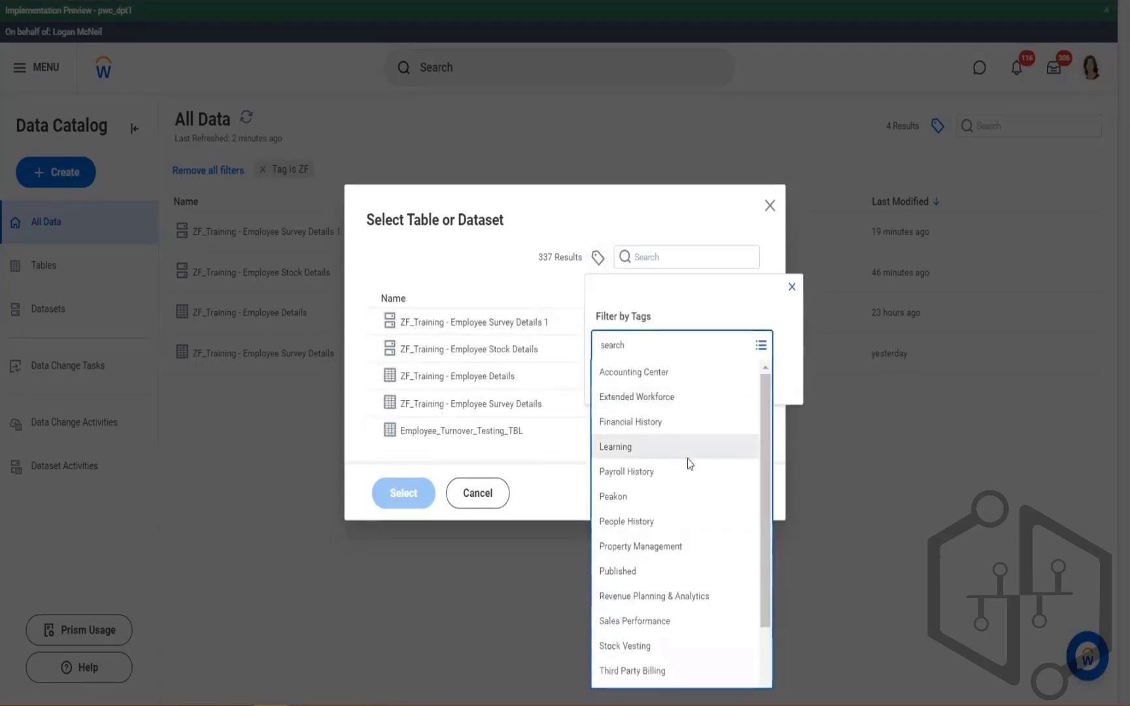
scroll(680, 470, "down", 2)
left_click(608, 671)
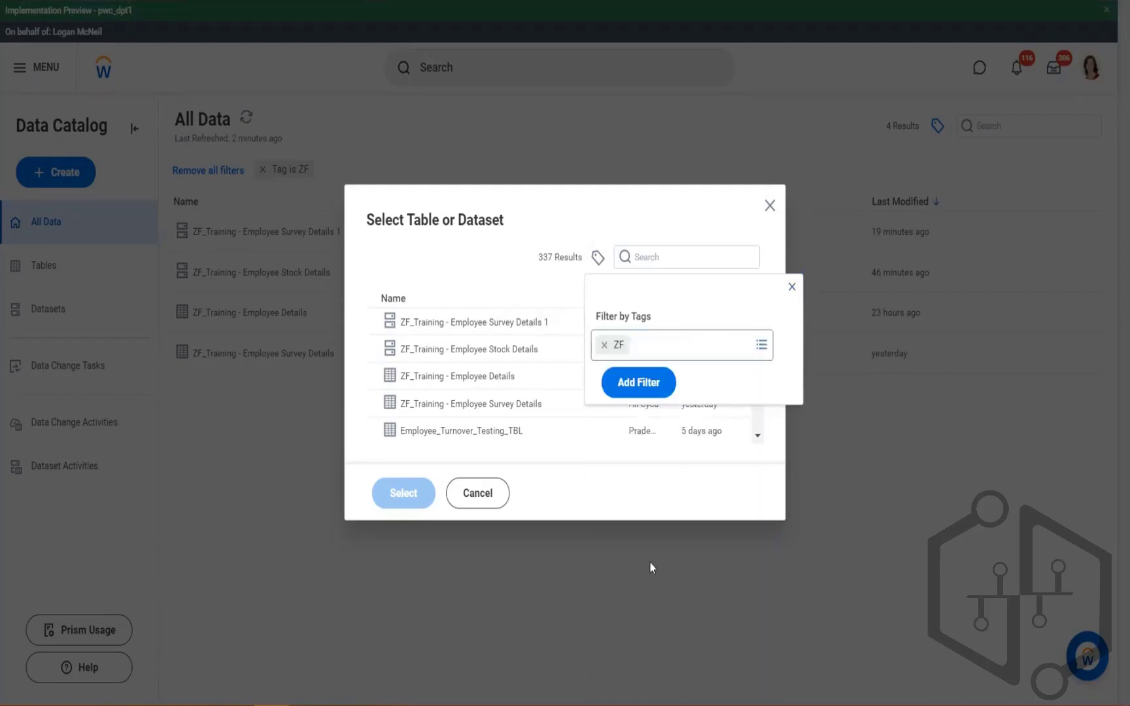
left_click(638, 382)
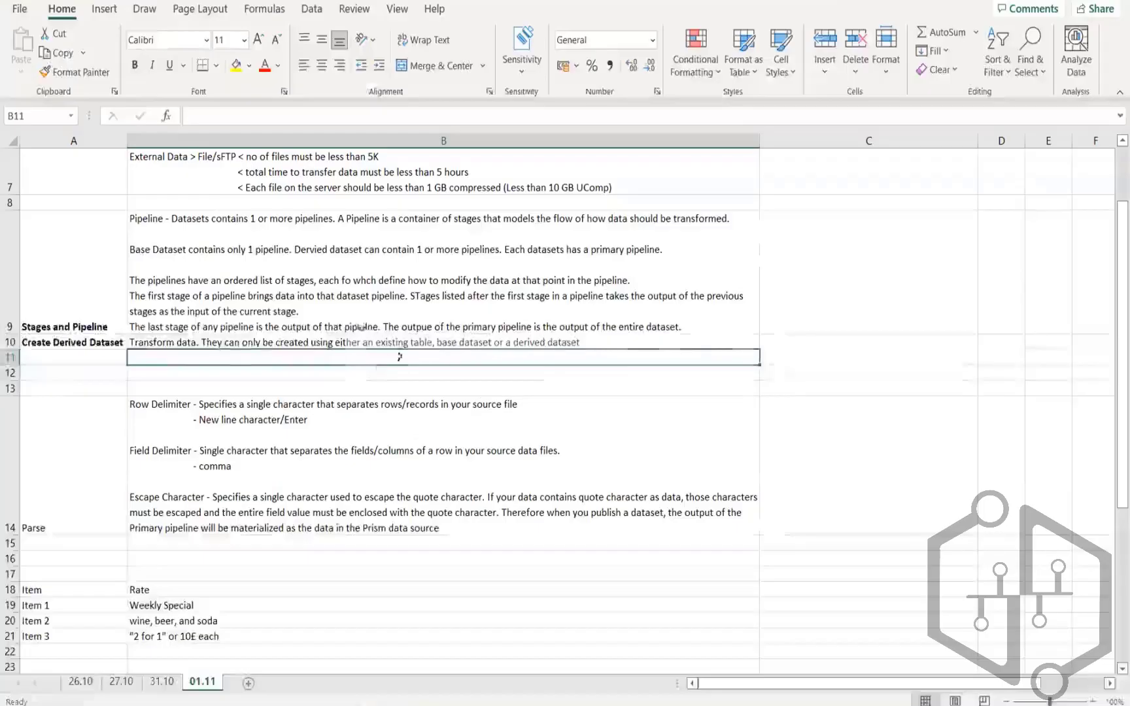
Review the worksheet's "1 or more pipelines" wording and the B10 note, comparing them with the Select Table or Dataset dialog in Workday.
double_click(419, 250)
left_click_drag(415, 250, 499, 251)
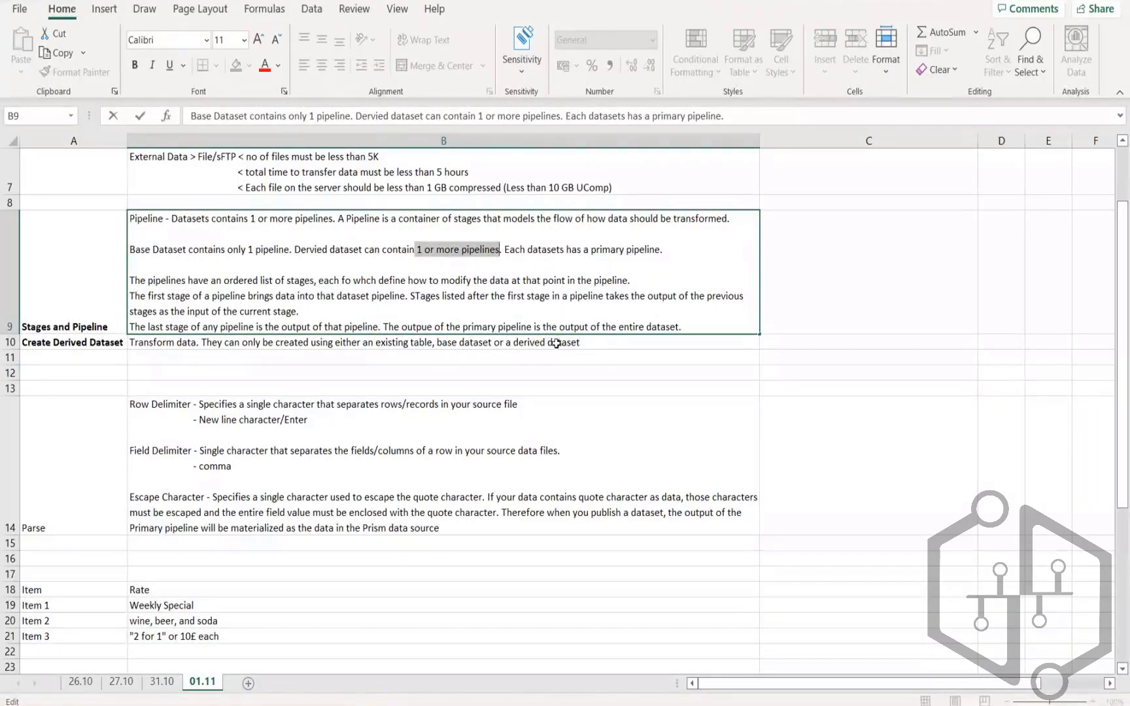
double_click(580, 341)
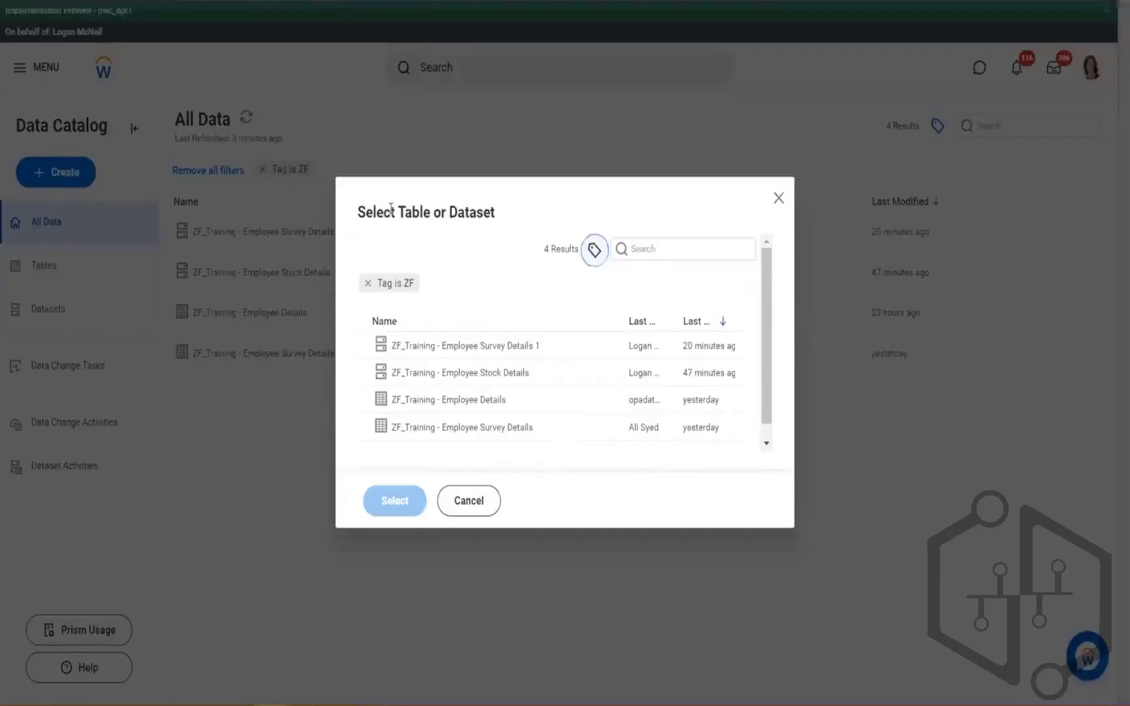
left_click_drag(384, 213, 507, 218)
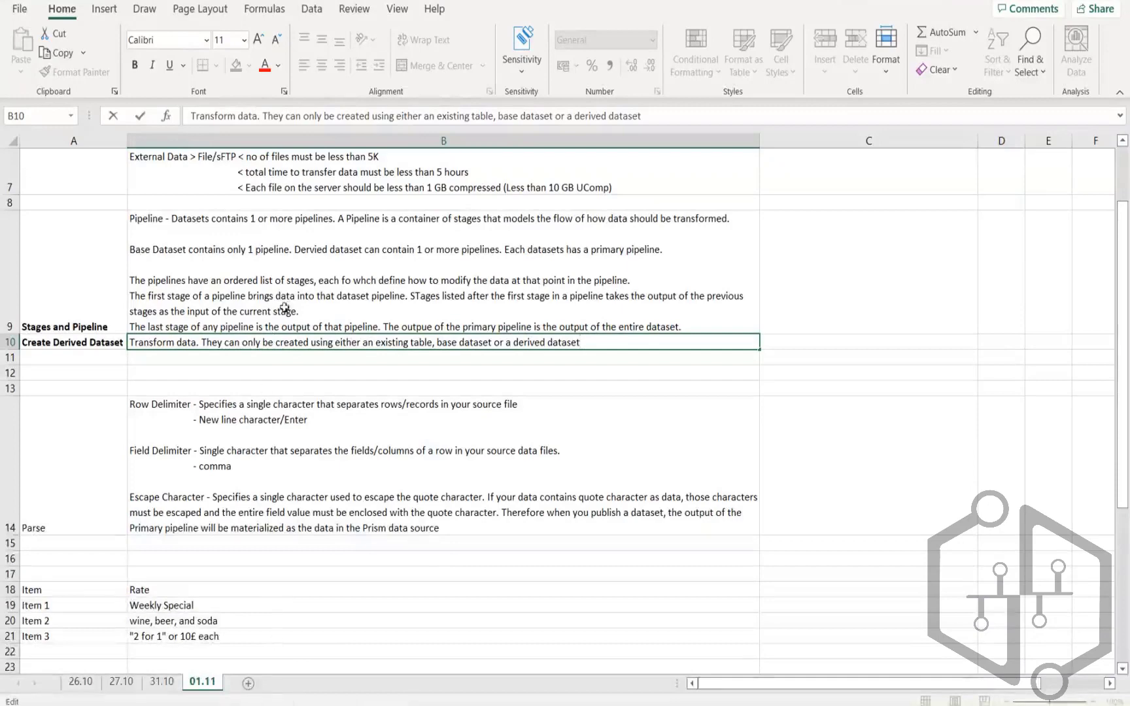
Add a new worksheet to the Excel workbook and enter the label "Employee Data" in cell B2.
left_click(220, 634)
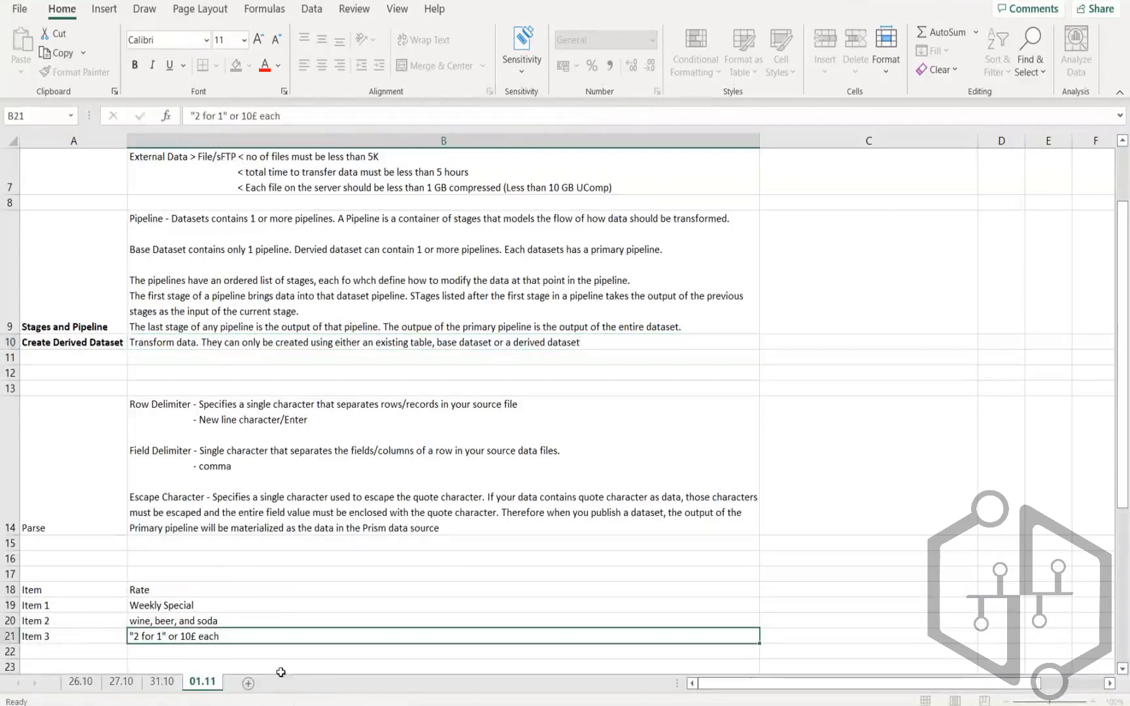
left_click(248, 682)
left_click(95, 172)
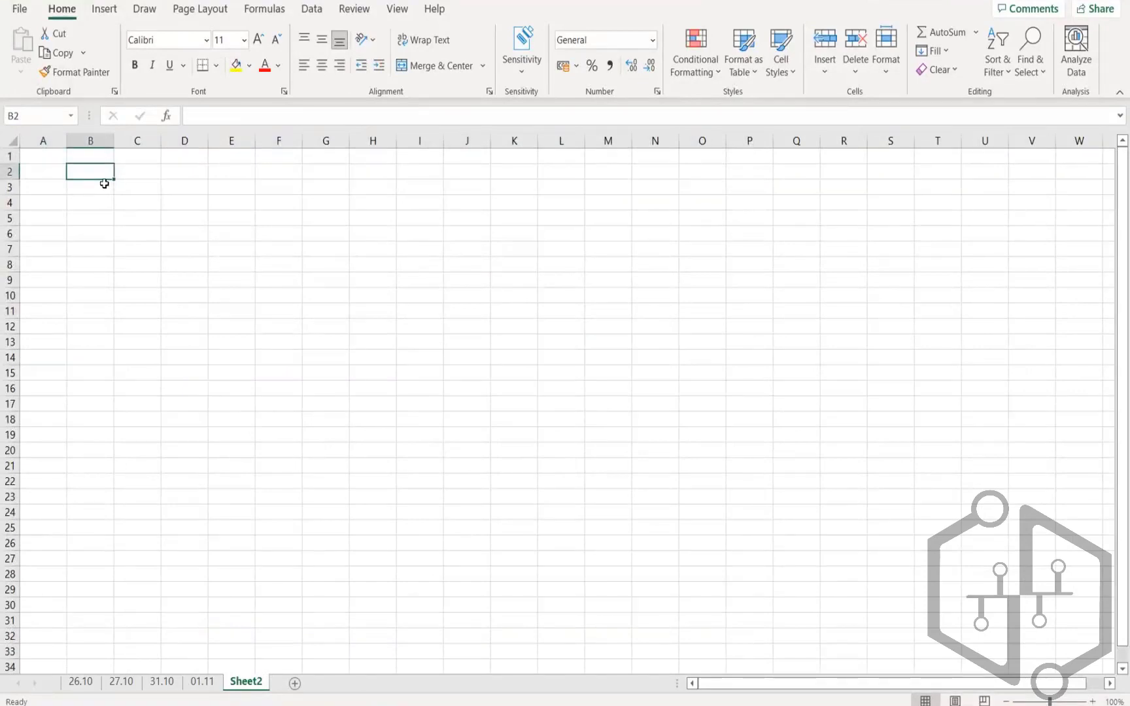
type("Employ")
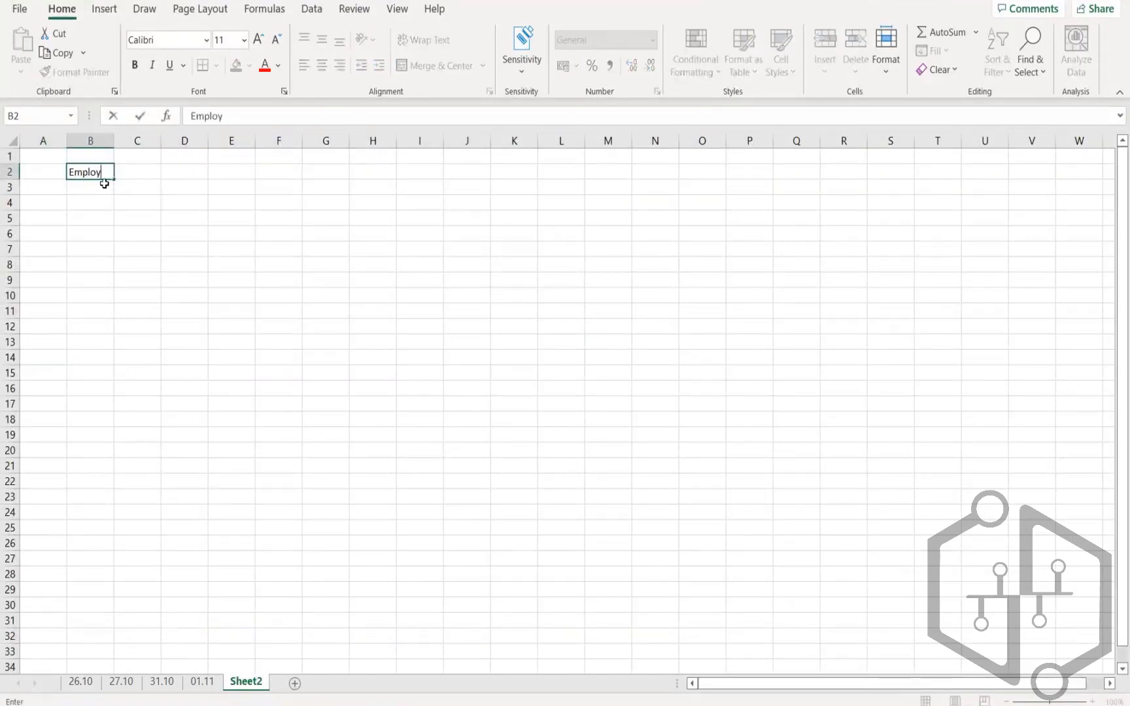
type("ee Data")
key("Return")
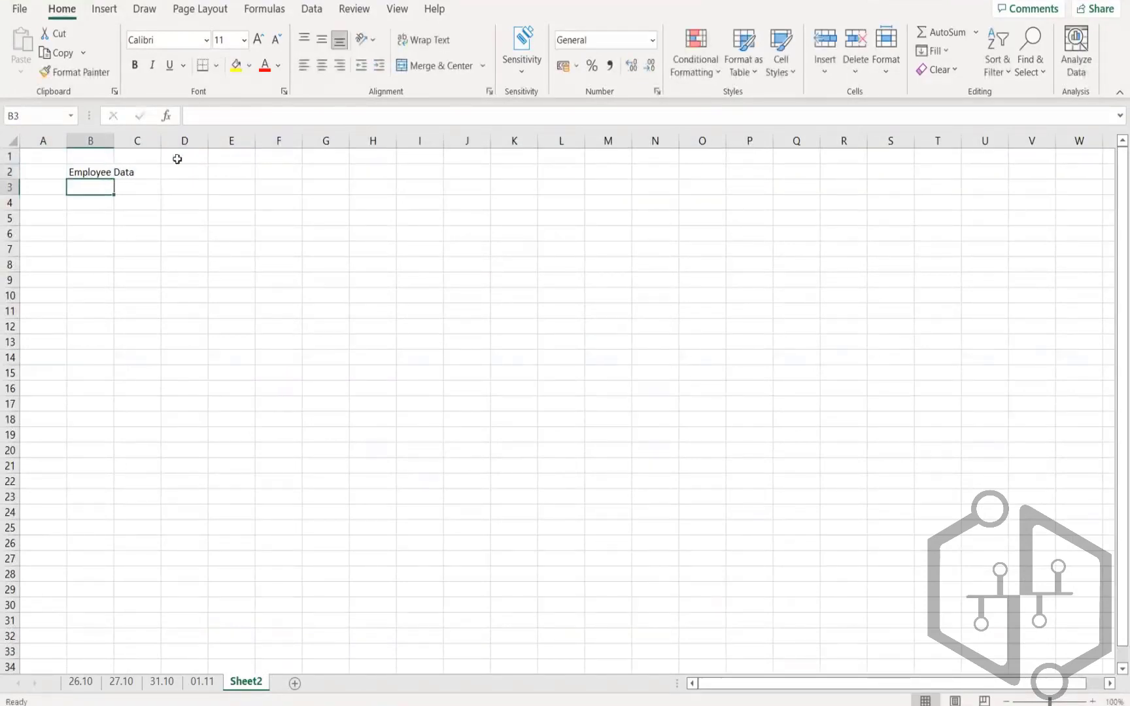
Fit the width of column B to the "Employee Data" label.
double_click(114, 141)
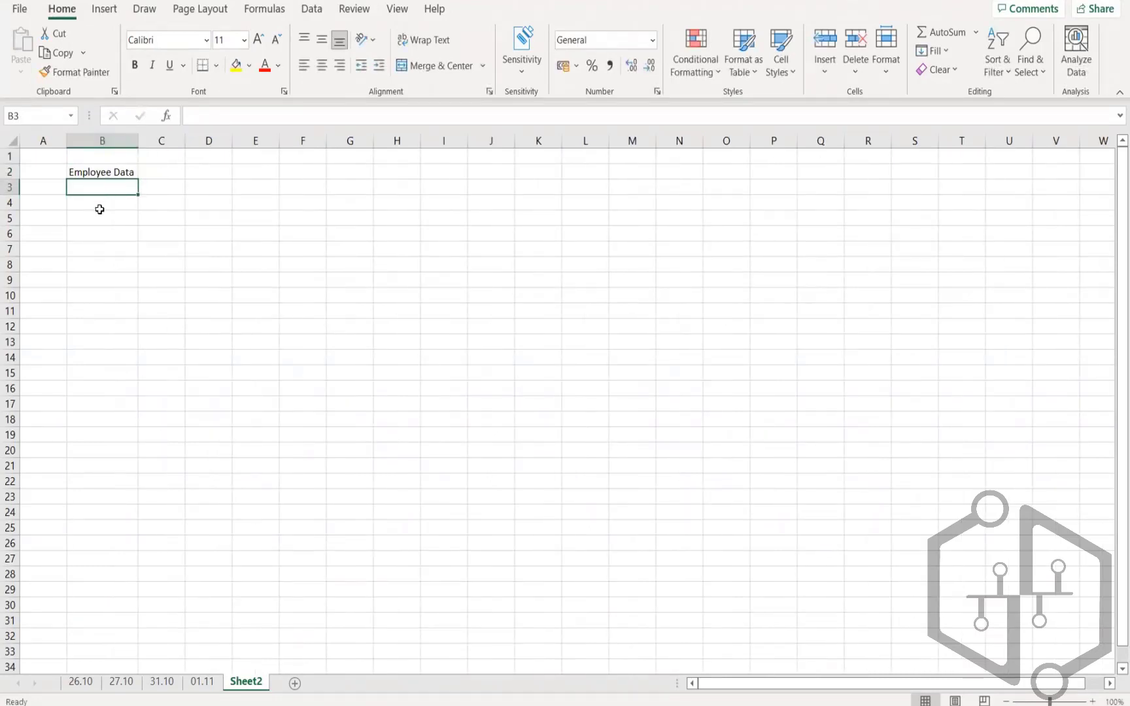
Switch to Workday and view the sample rows of the ZF_Training - Employee Details table.
key("alt+Tab")
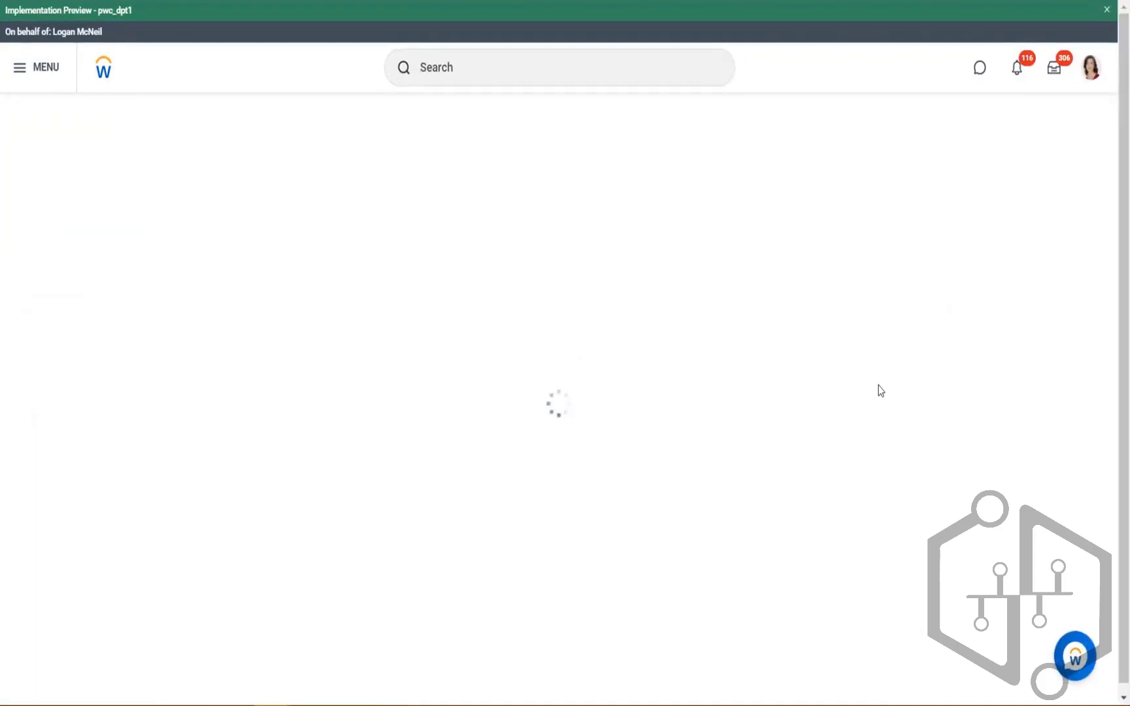
left_click(1082, 203)
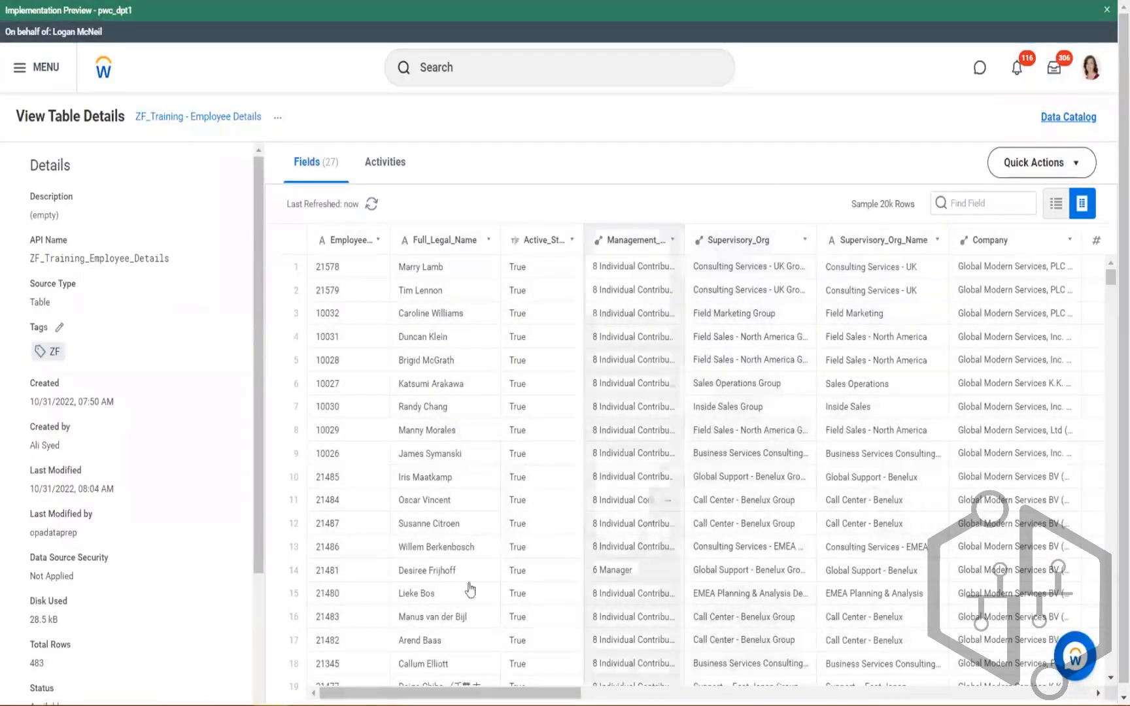
mouse_move(454, 694)
left_mouse_down()
mouse_move(953, 694)
mouse_move(450, 693)
left_mouse_up()
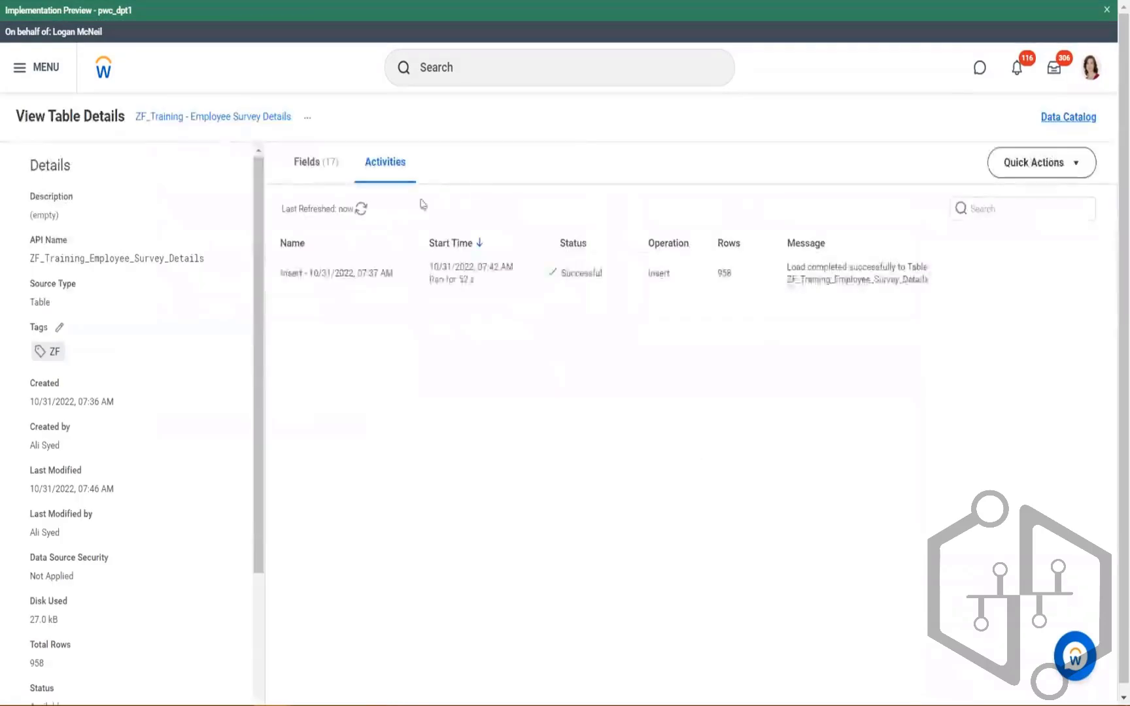
Show the fields of the ZF_Training - Employee Survey Details table as sample rows and examine the survey records by year.
left_click(300, 167)
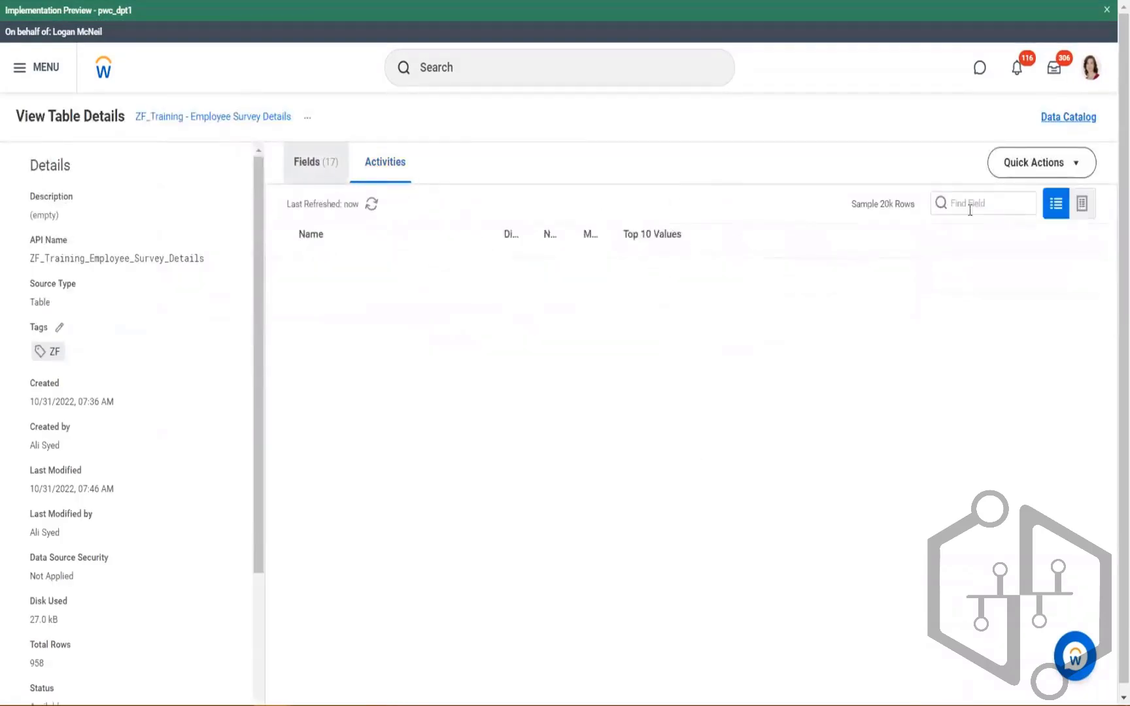
left_click(1082, 204)
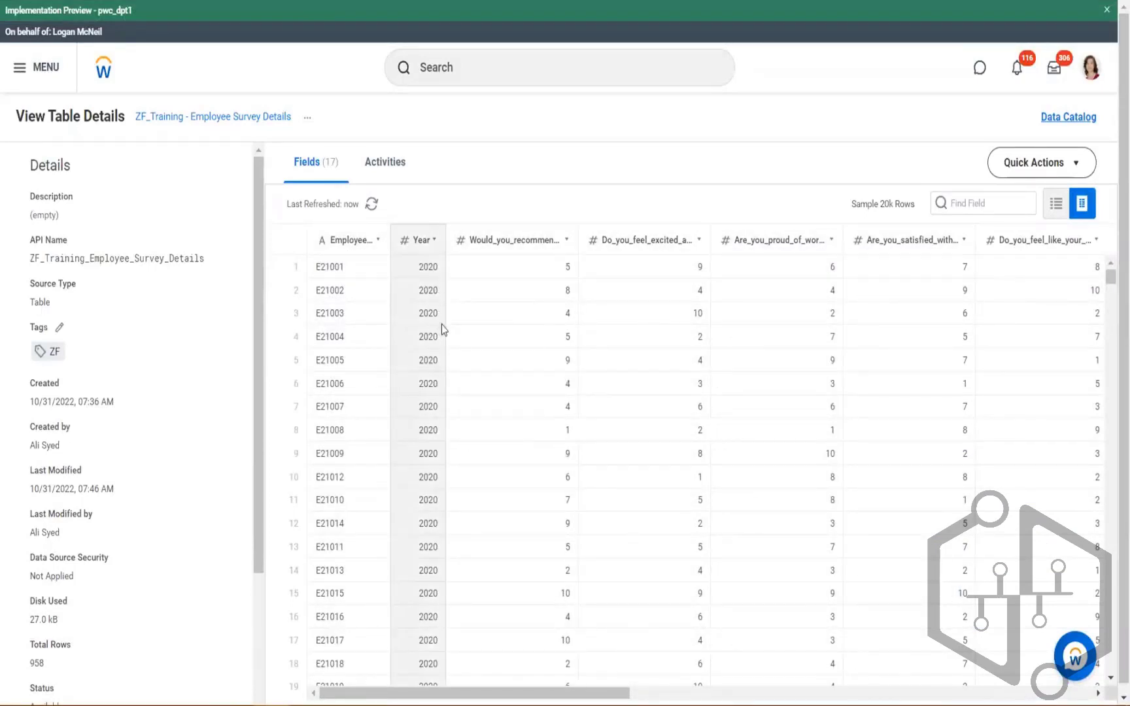
scroll(458, 366, "down", 4)
scroll(461, 405, "down", 6)
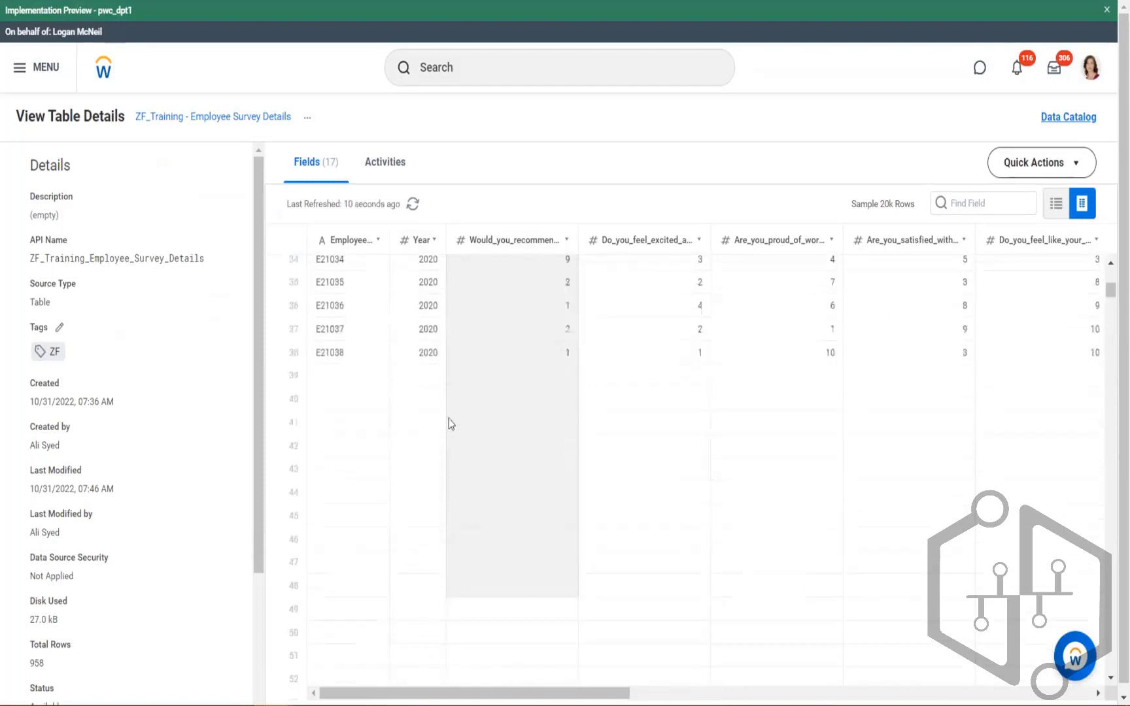
scroll(446, 422, "down", 15)
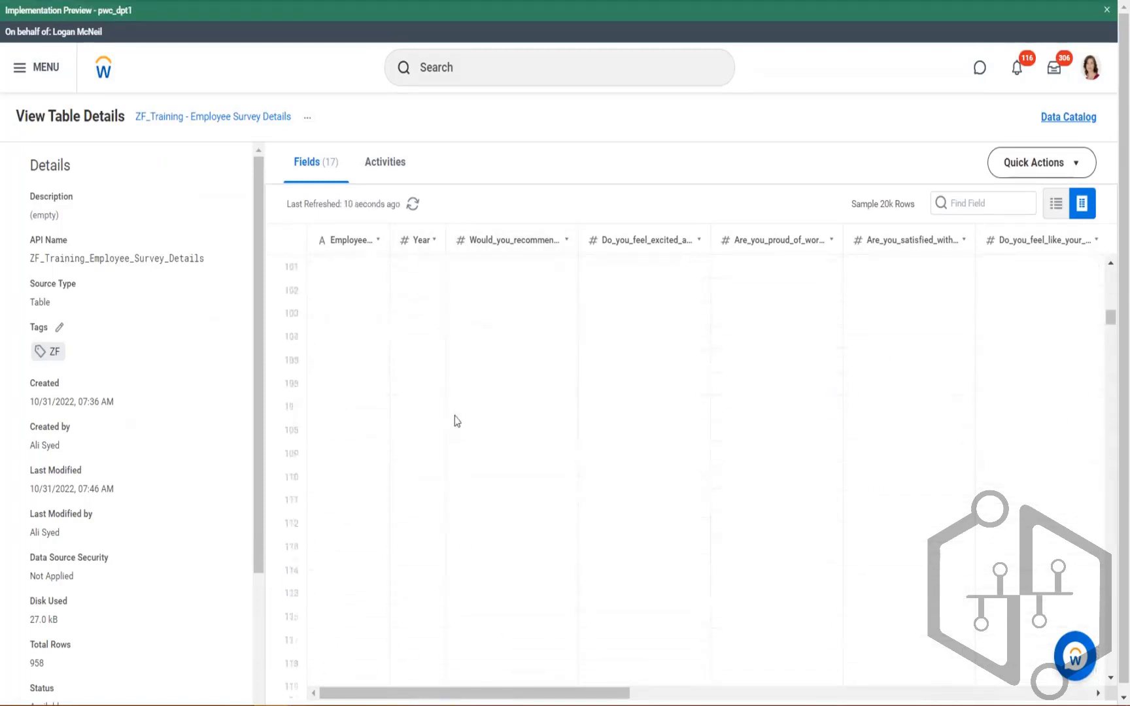
scroll(452, 416, "down", 14)
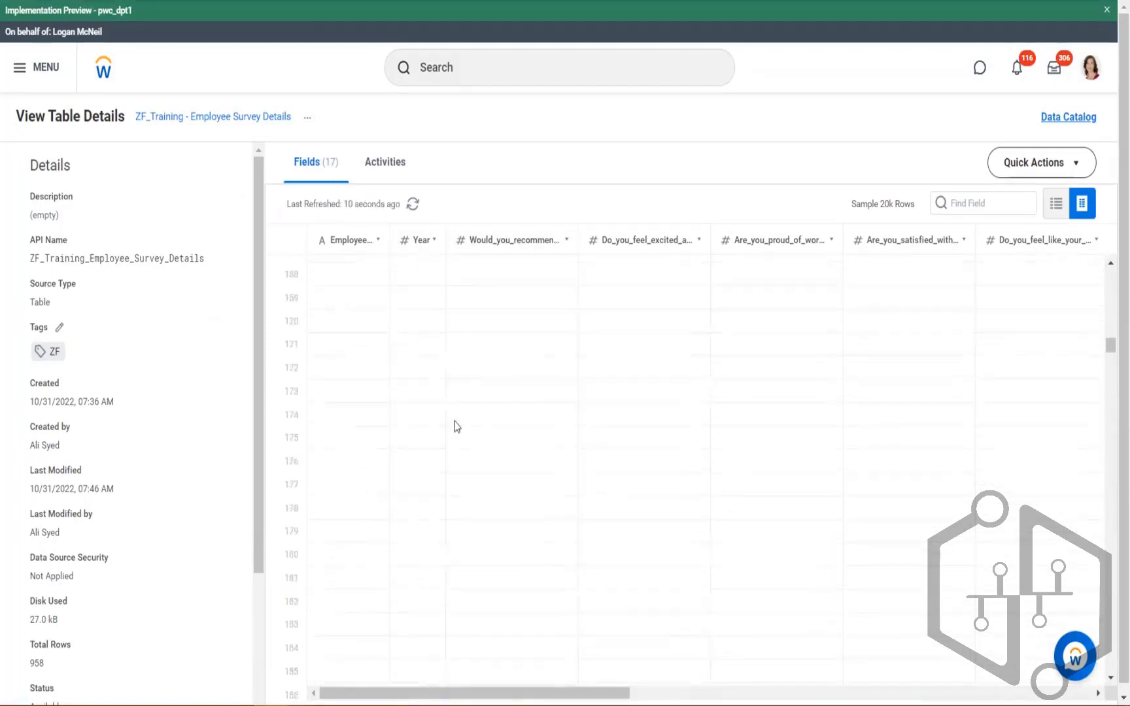
scroll(458, 432, "down", 20)
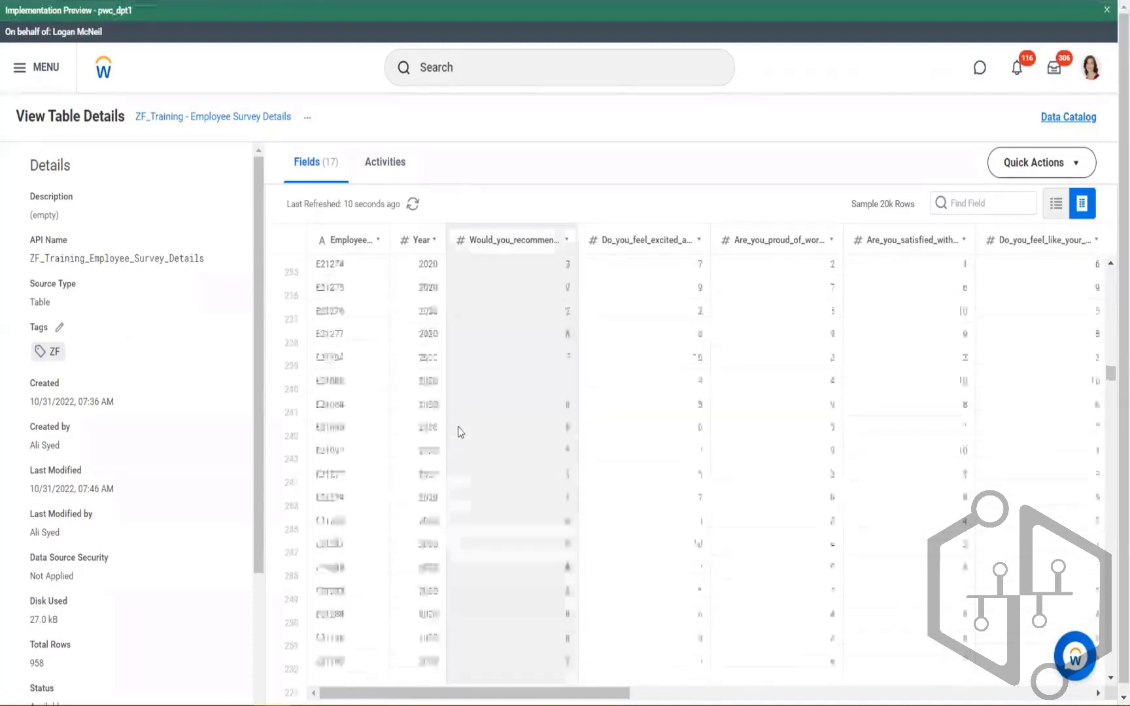
scroll(458, 426, "down", 19)
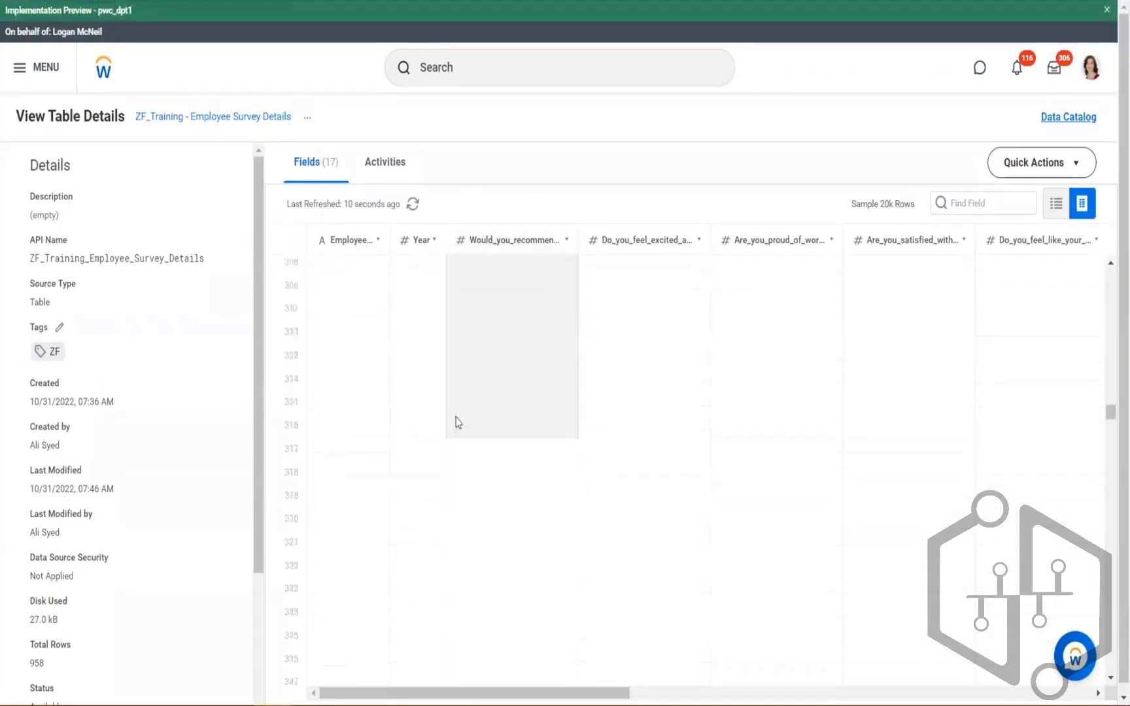
scroll(460, 425, "down", 17)
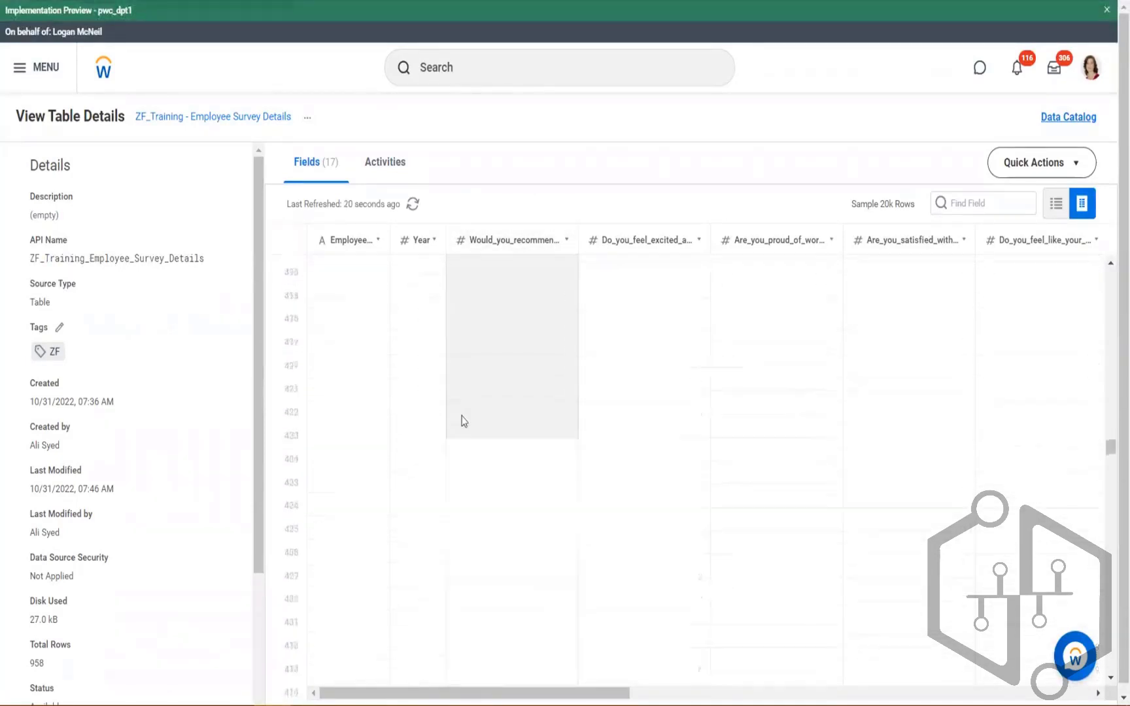
left_click_drag(1110, 460, 1111, 631)
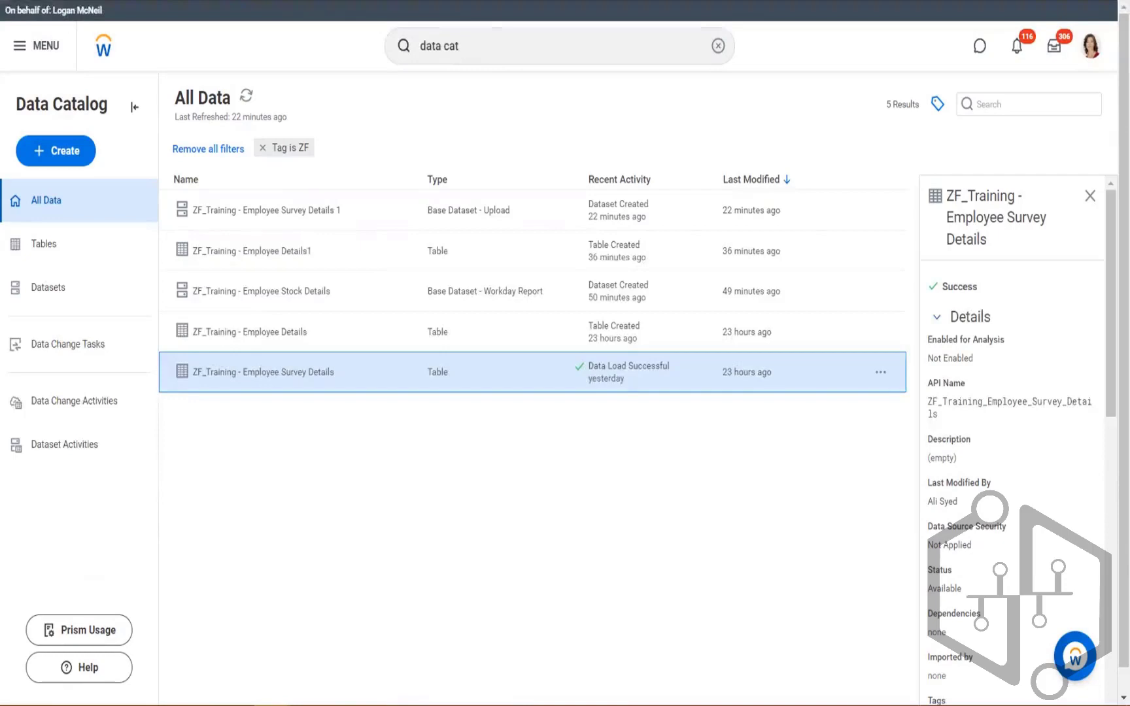
Switch back to the Excel worksheet and enter the label "Performance Details" in cell B3.
key("alt+Tab")
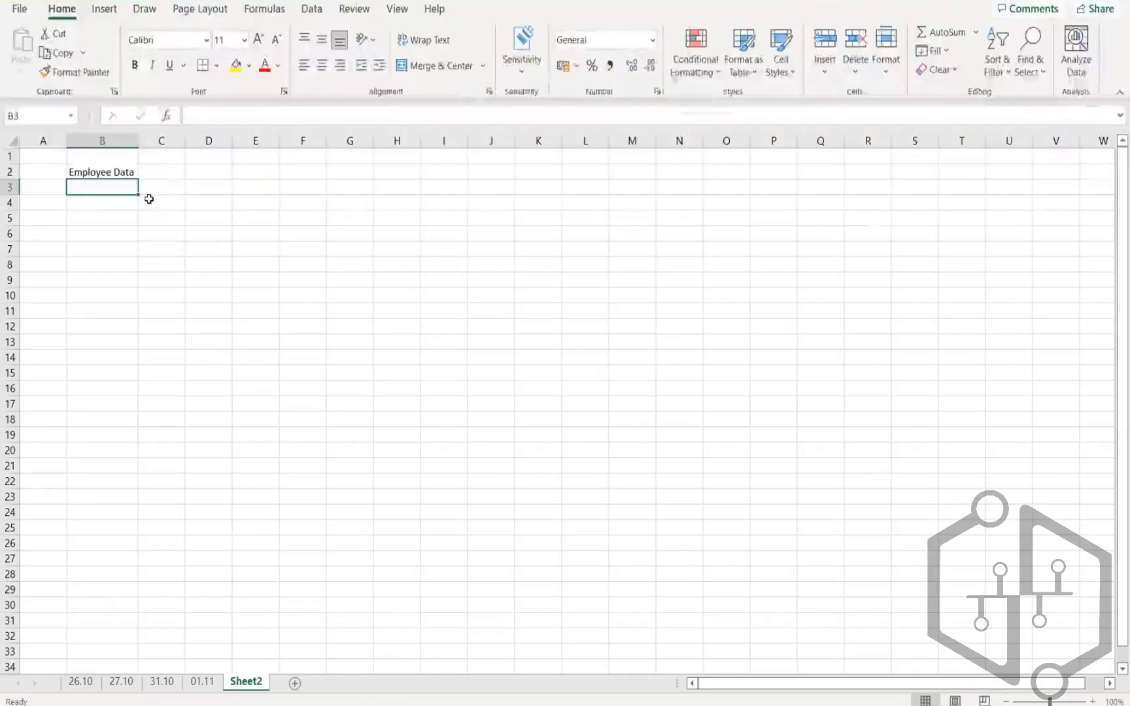
type("Performa")
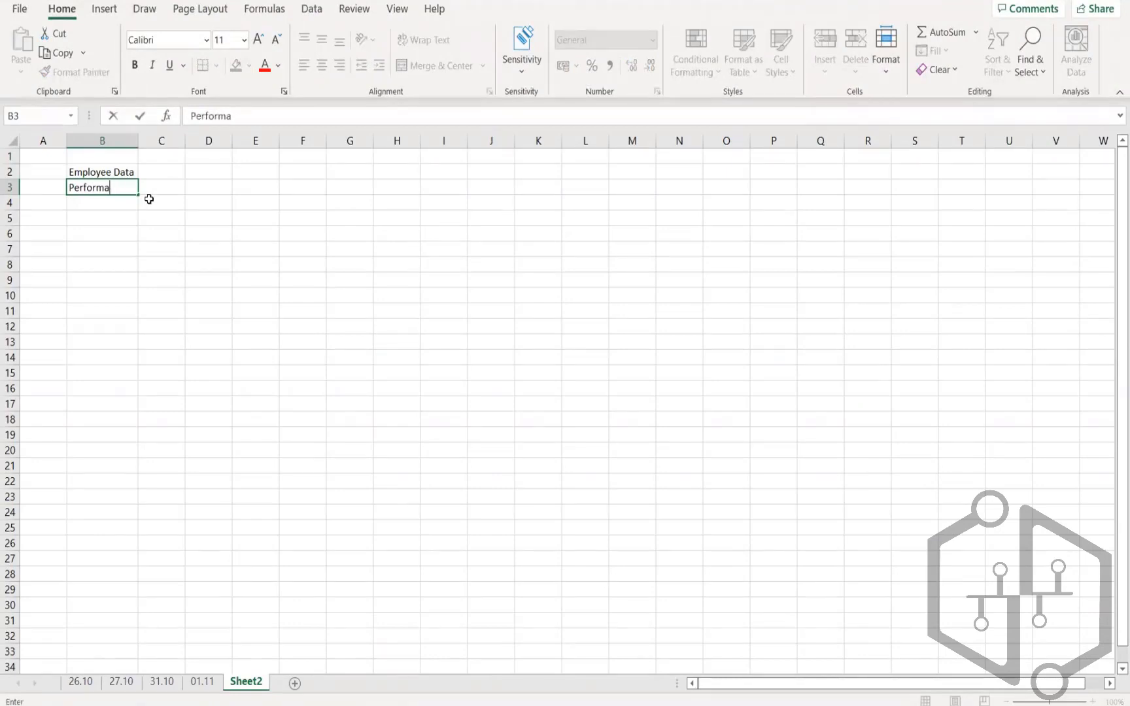
type("cnce Details")
key("ctrl+Return")
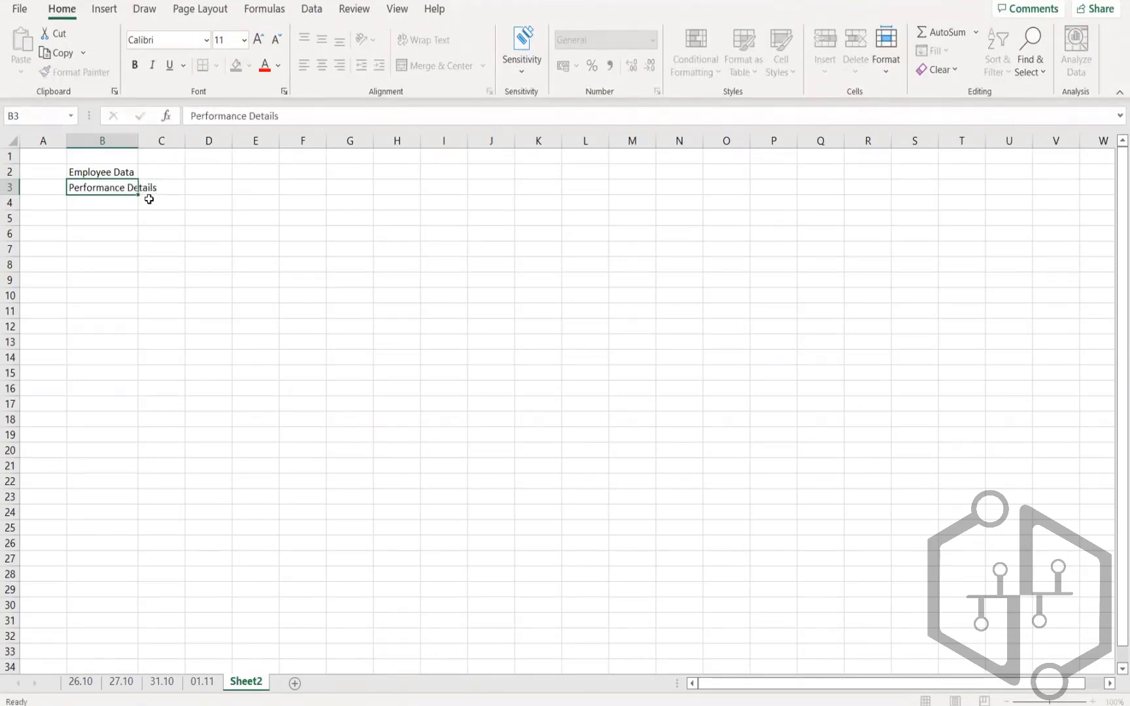
key("Return")
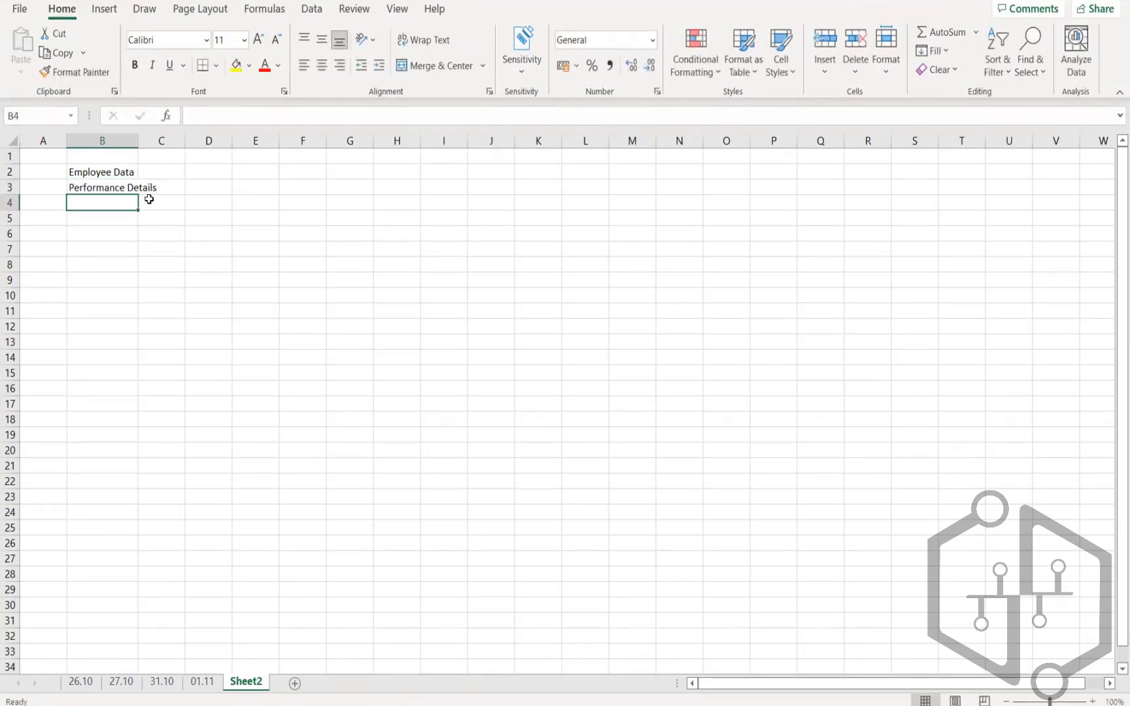
Enter the label "Survery Details" in cell B4 and widen column B to fit the labels.
type("Surve")
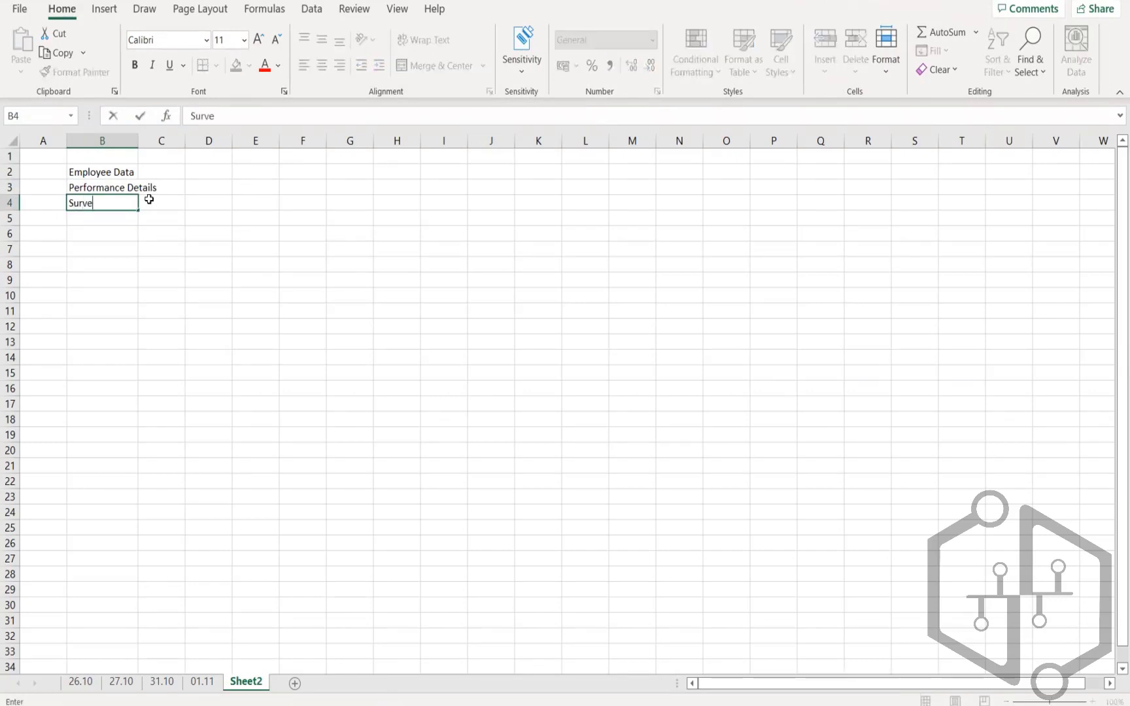
type("ry Details")
key("Return")
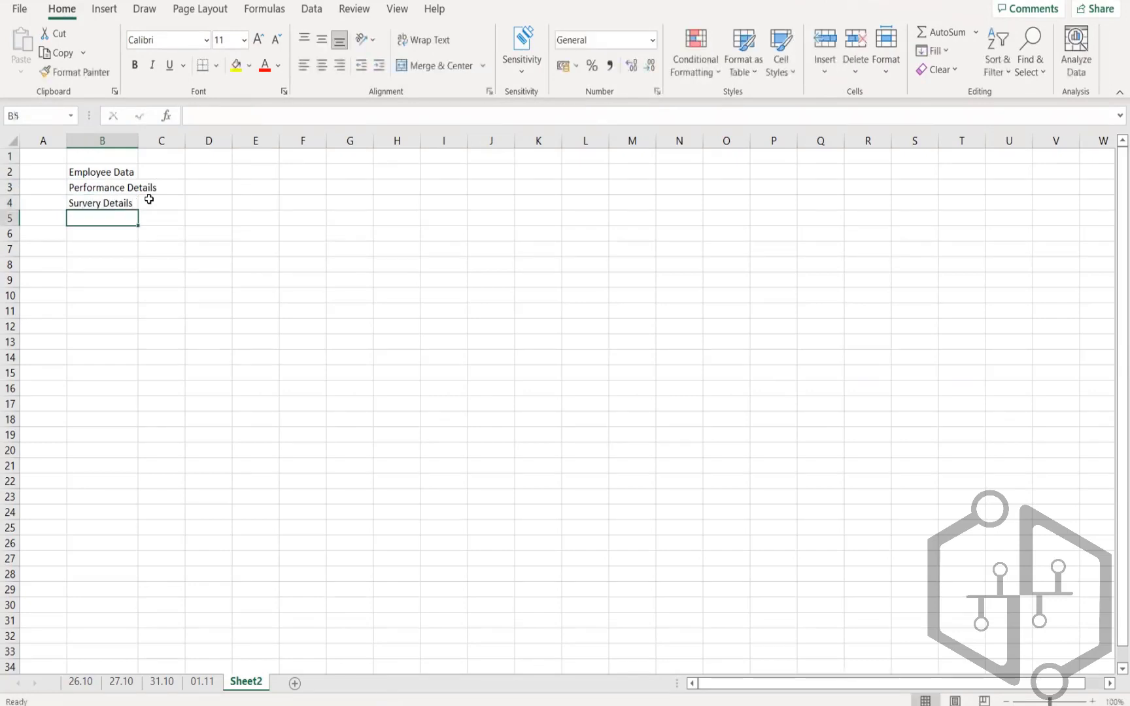
left_click_drag(138, 137, 161, 137)
left_click(182, 204)
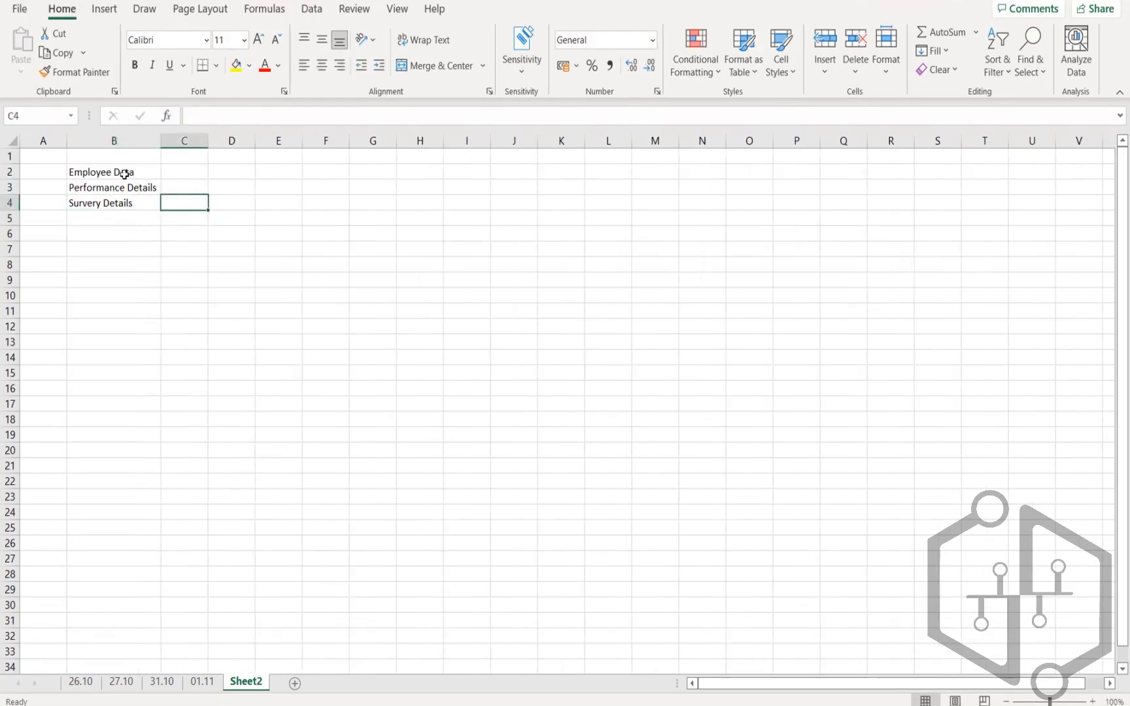
Enter the label "Dervied Dataset" in cell B8, below the list of three data sources.
left_click_drag(125, 172, 124, 202)
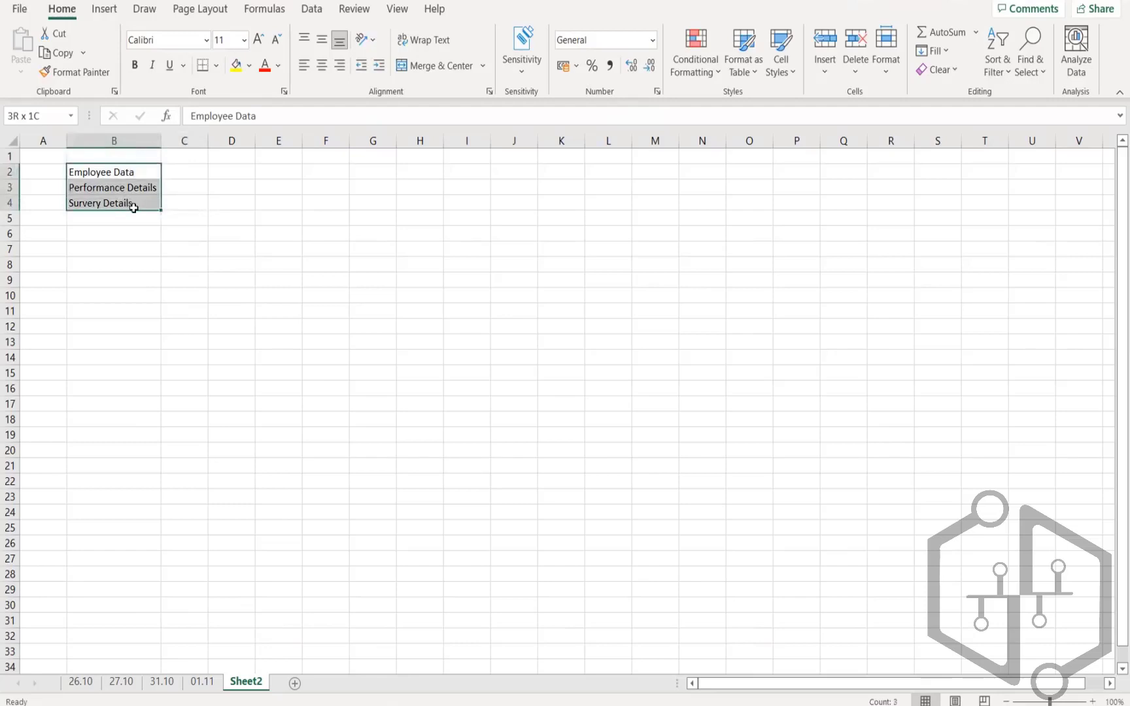
left_click(129, 265)
type("D")
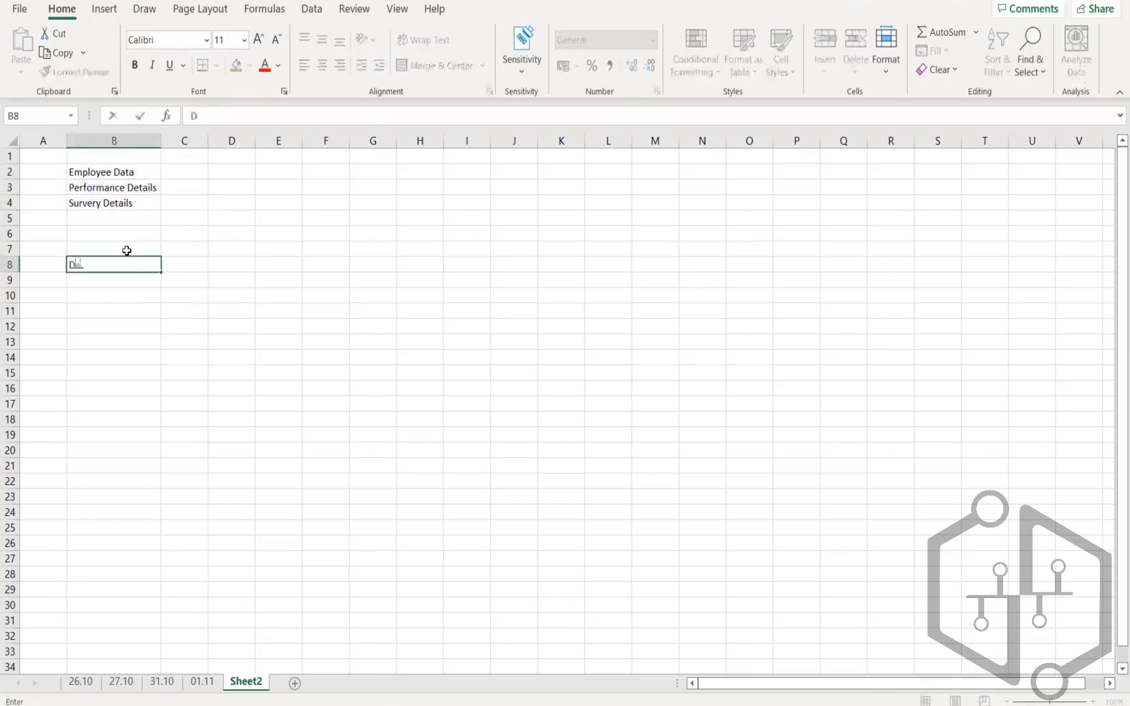
type("ervied Dataset")
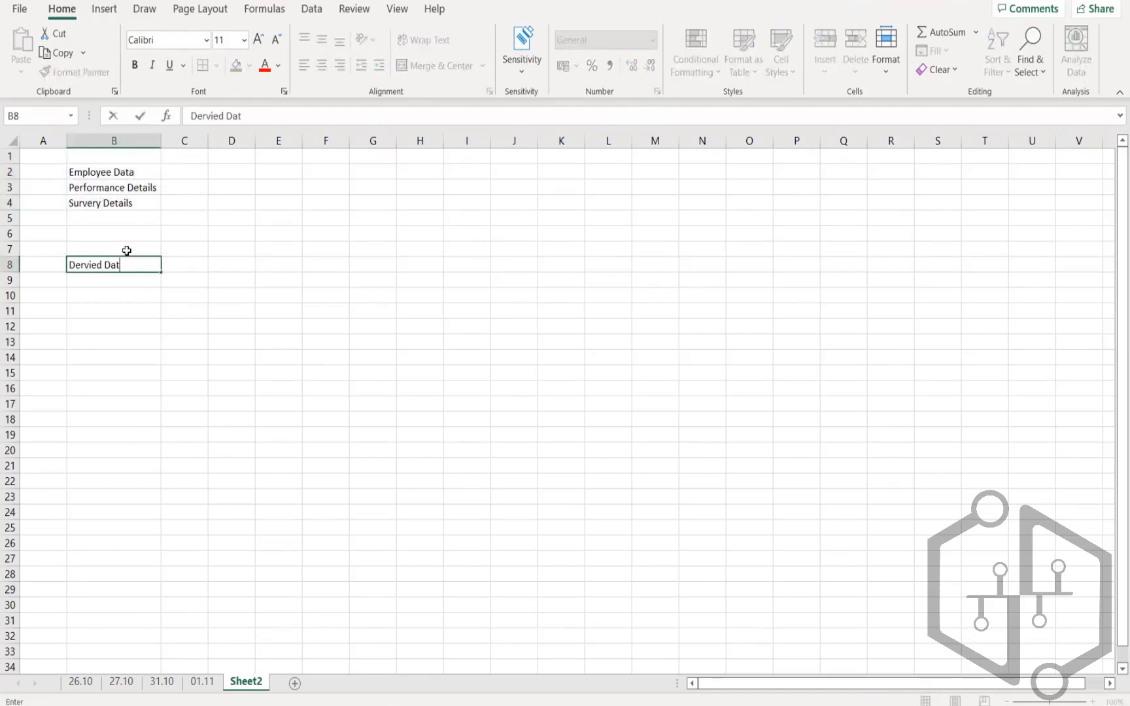
key("Return")
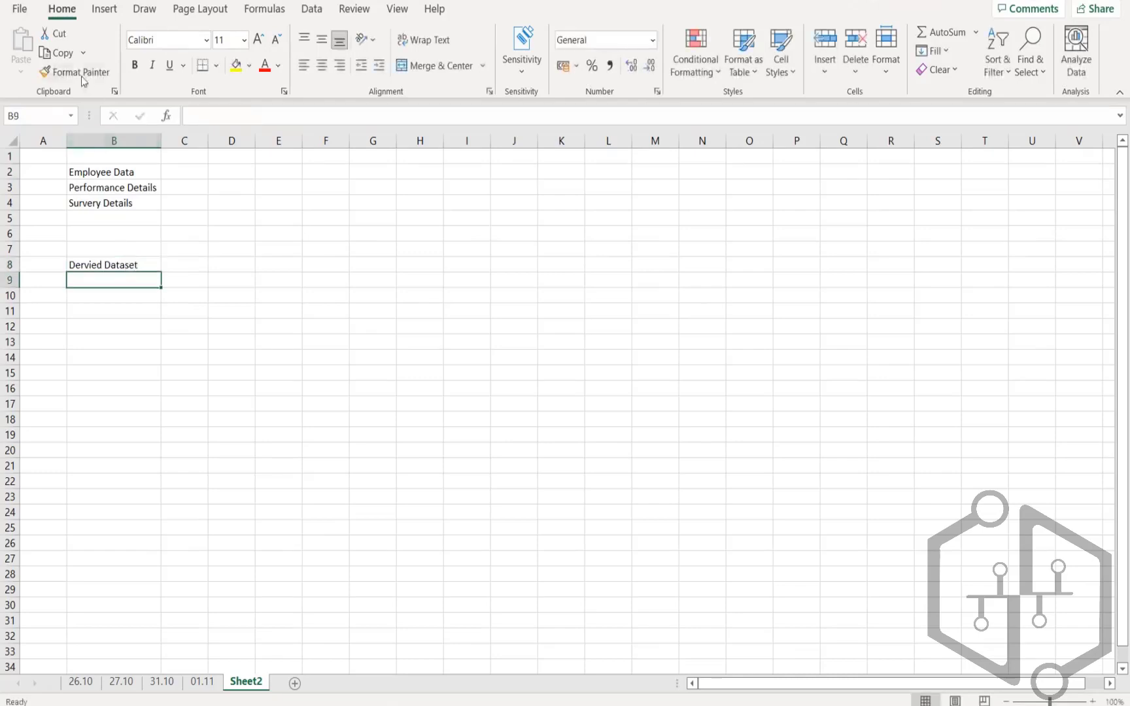
left_click_drag(127, 175, 162, 203)
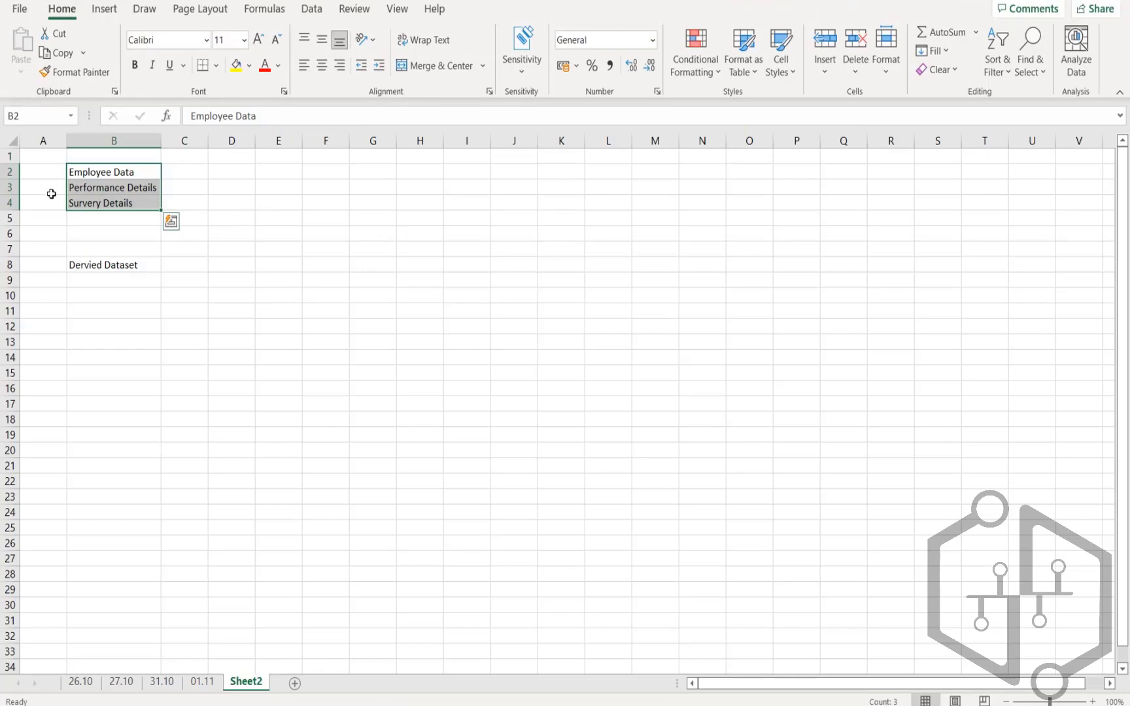
left_click(136, 203)
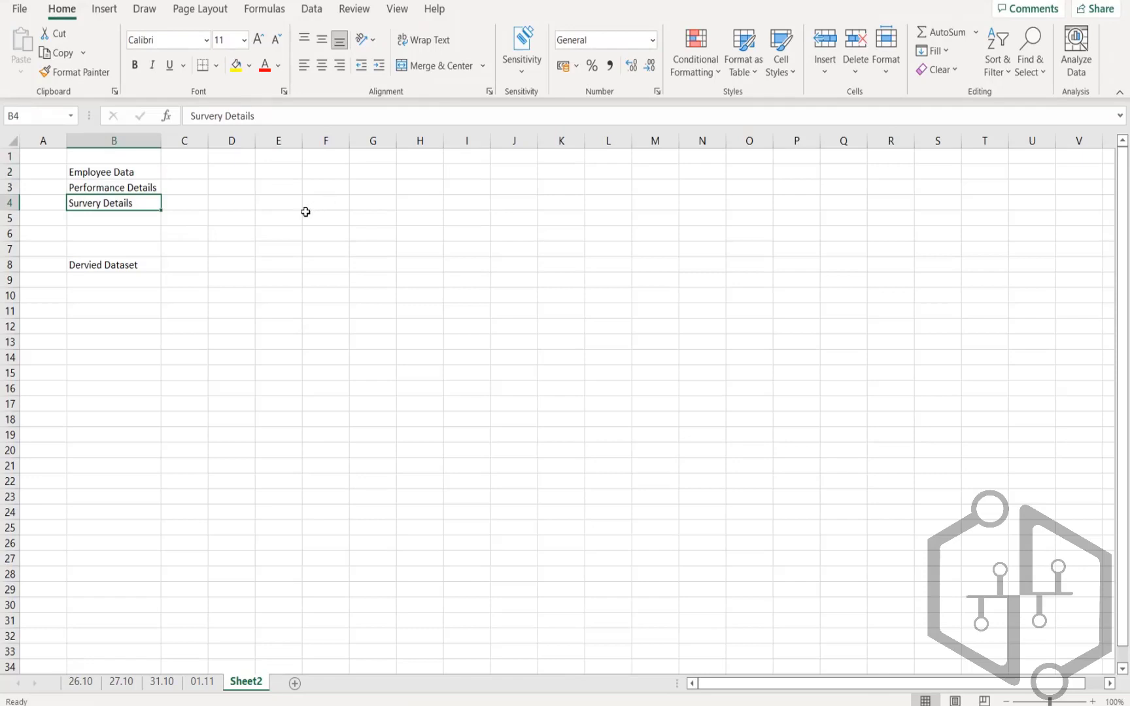
left_click(326, 204)
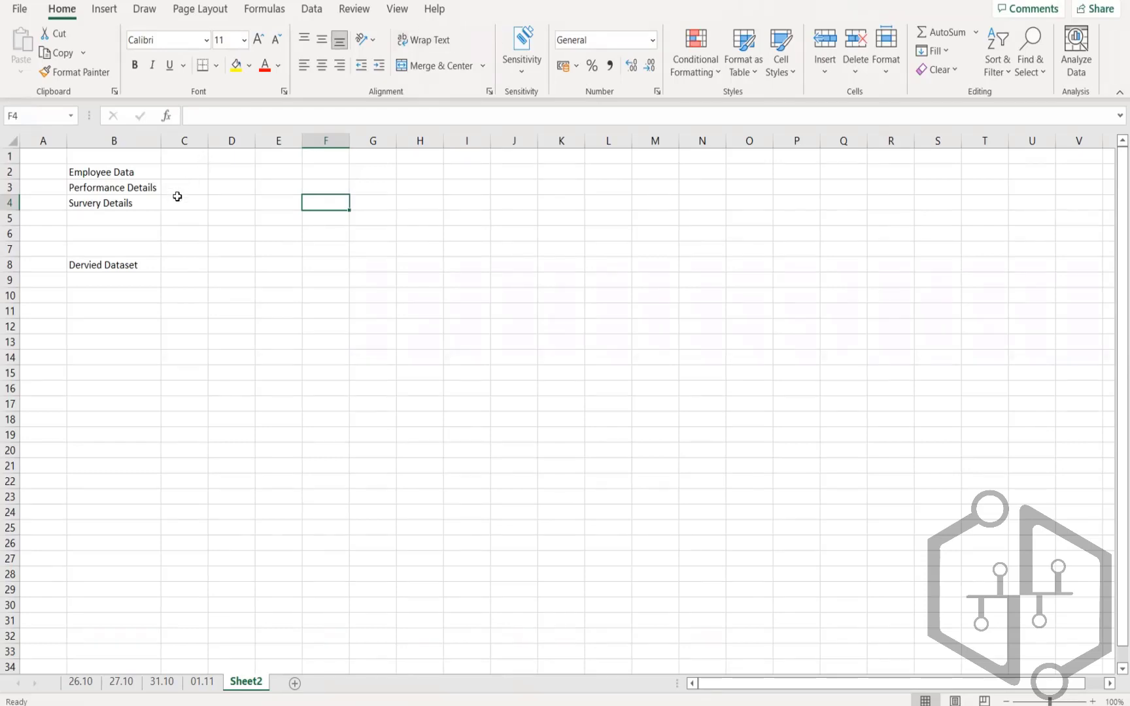
left_click_drag(177, 199, 357, 244)
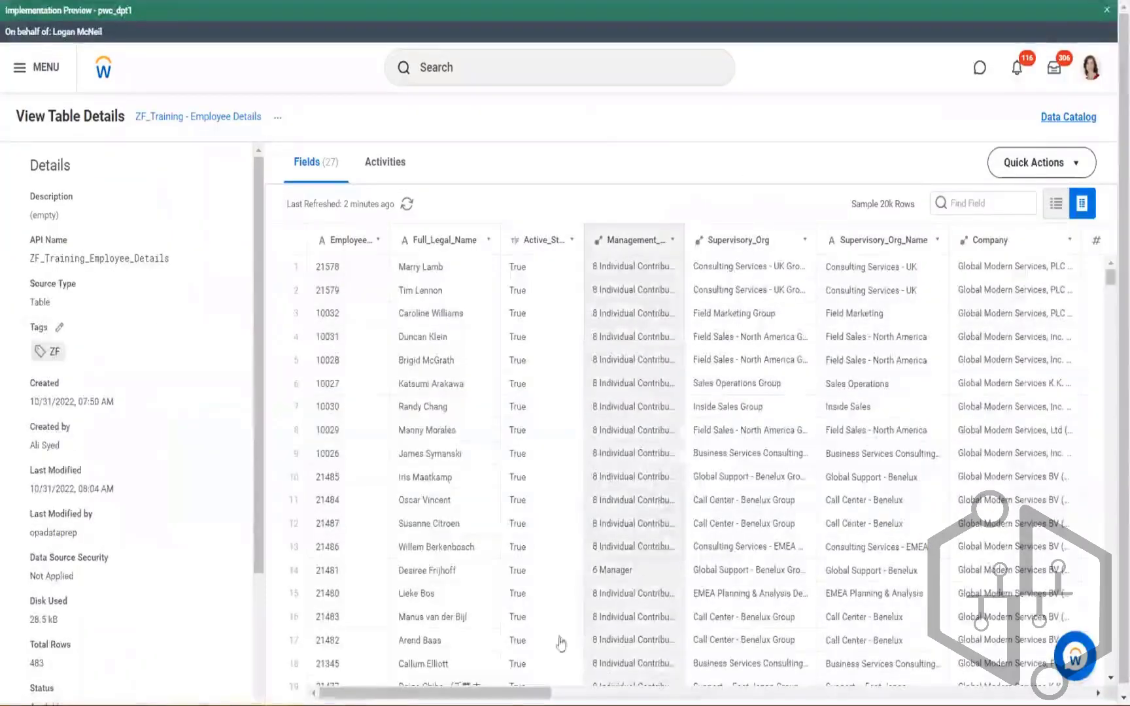
Switch to Workday's ZF_Training - Employee Details table and examine demographic columns such as Race_Ethnicity, Marital_Status and Religion.
scroll(687, 458, "right", 10)
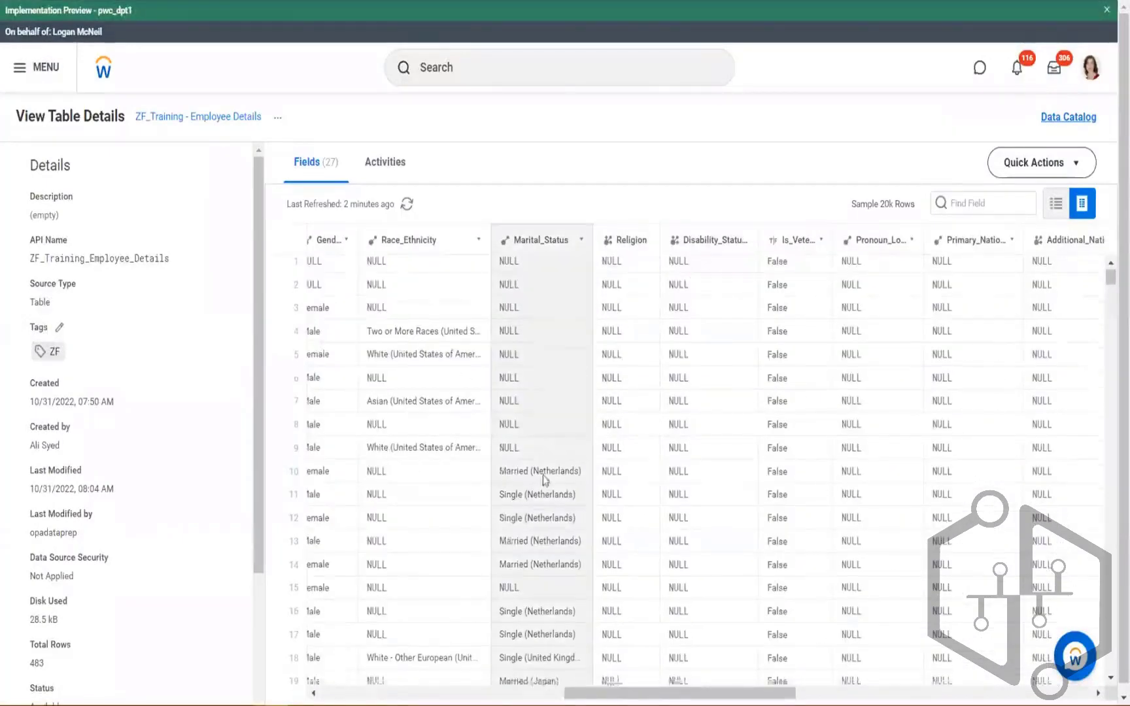
scroll(542, 449, "down", 3)
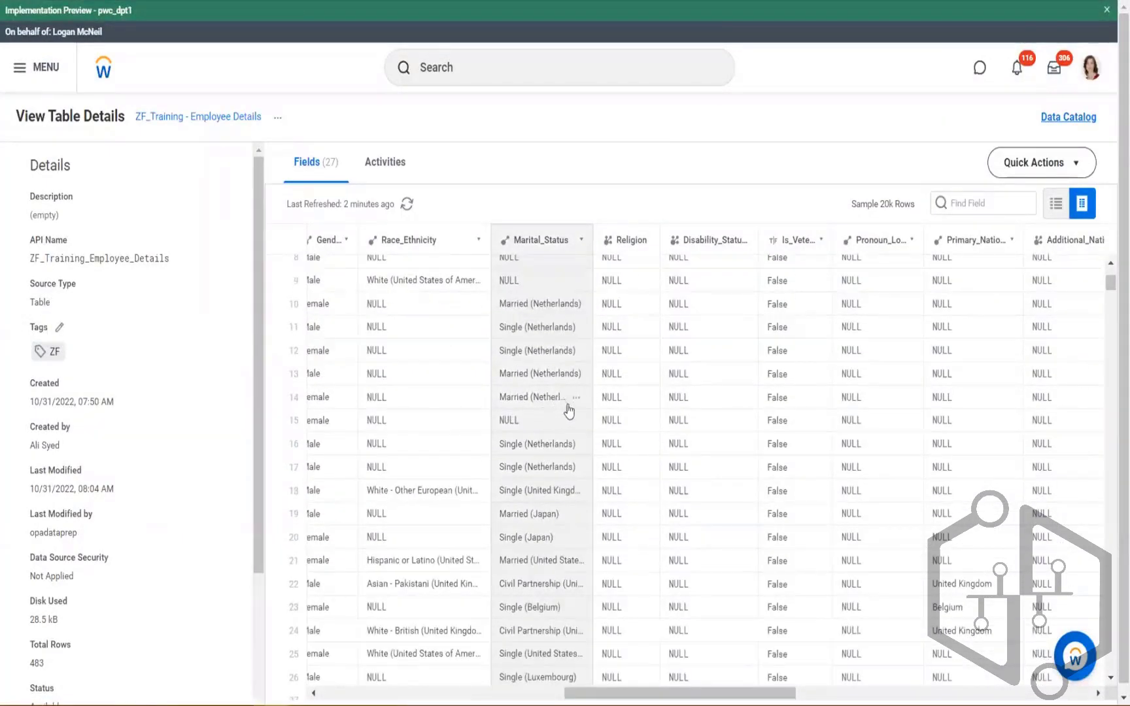
scroll(634, 288, "down", 4)
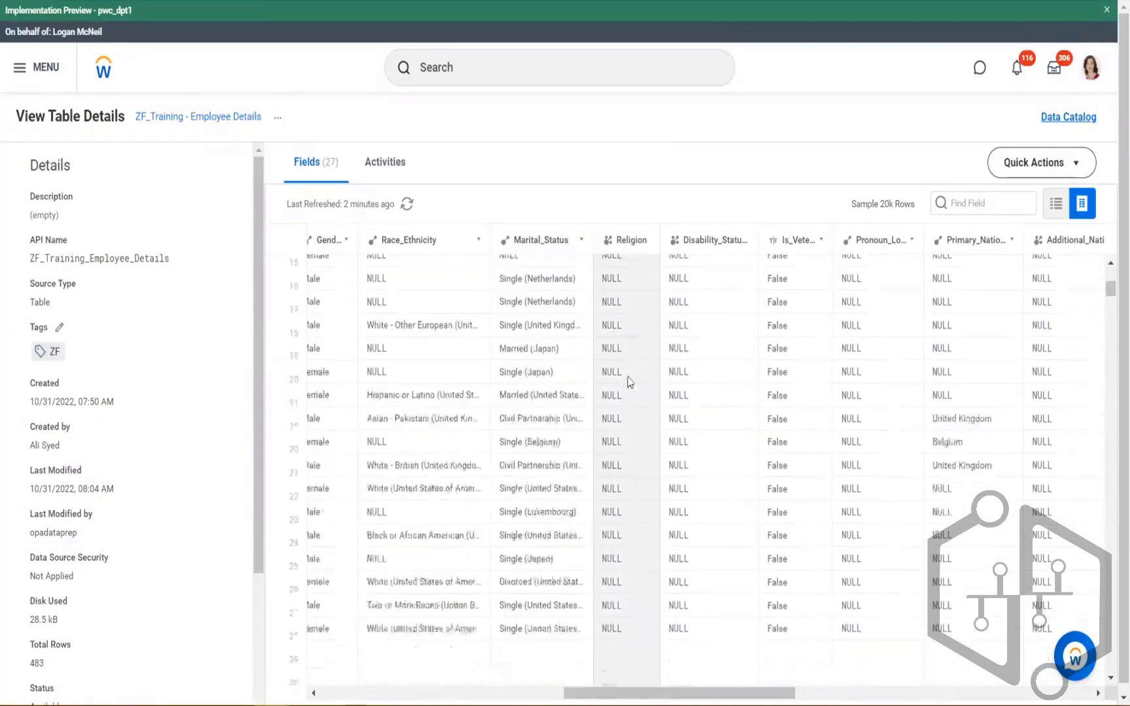
scroll(631, 379, "down", 5)
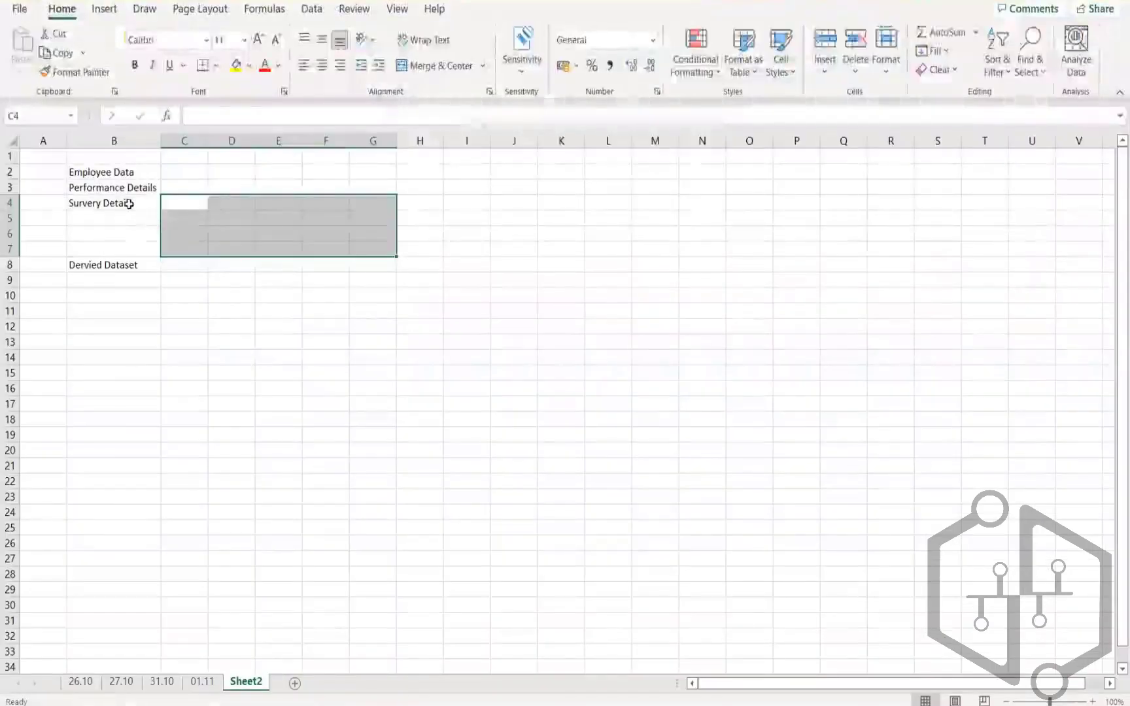
left_click(128, 204)
left_click_drag(177, 202, 365, 219)
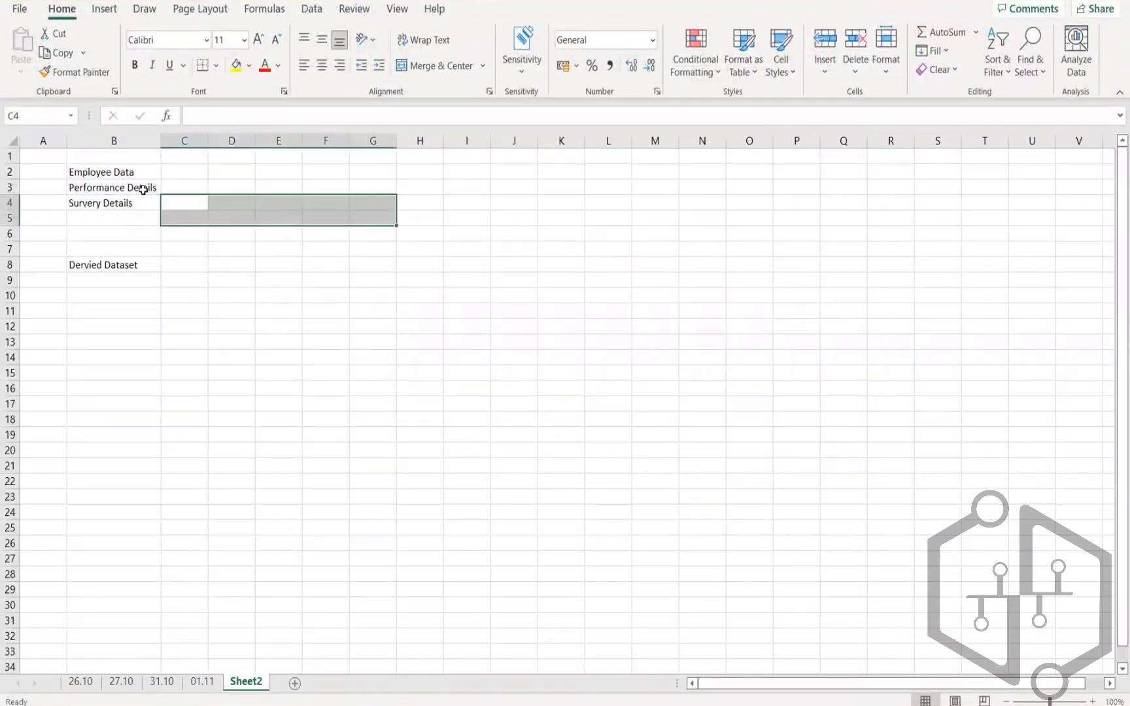
left_click_drag(143, 191, 281, 190)
left_click(177, 170)
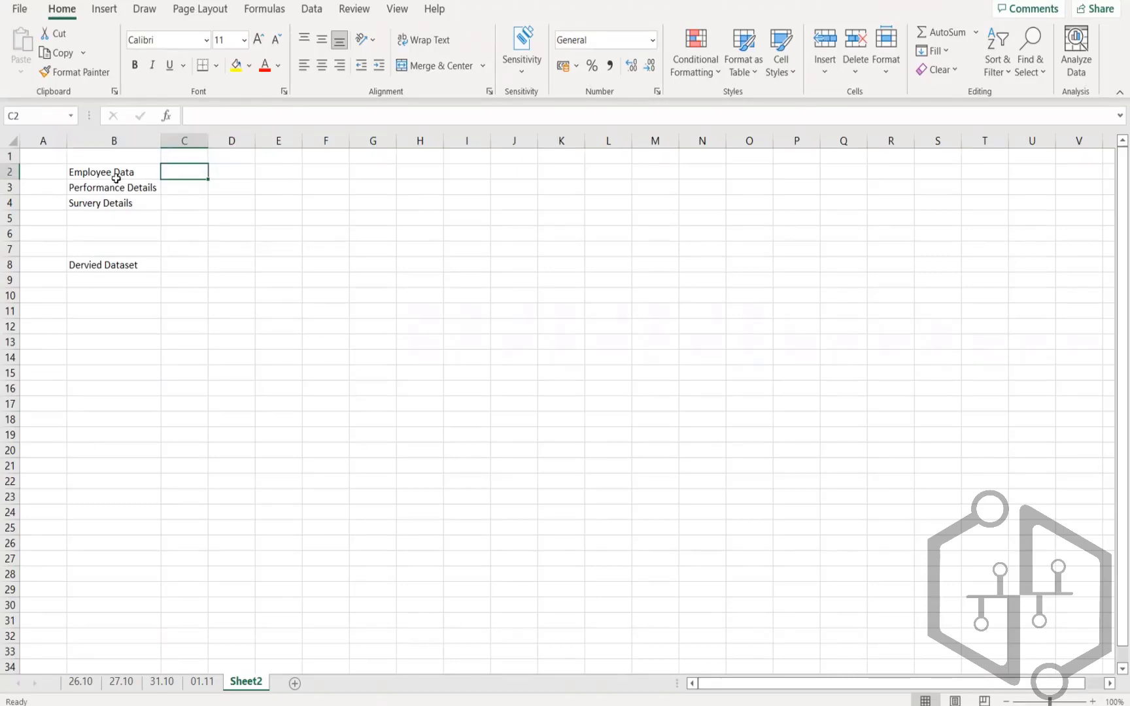
left_click_drag(115, 174, 175, 200)
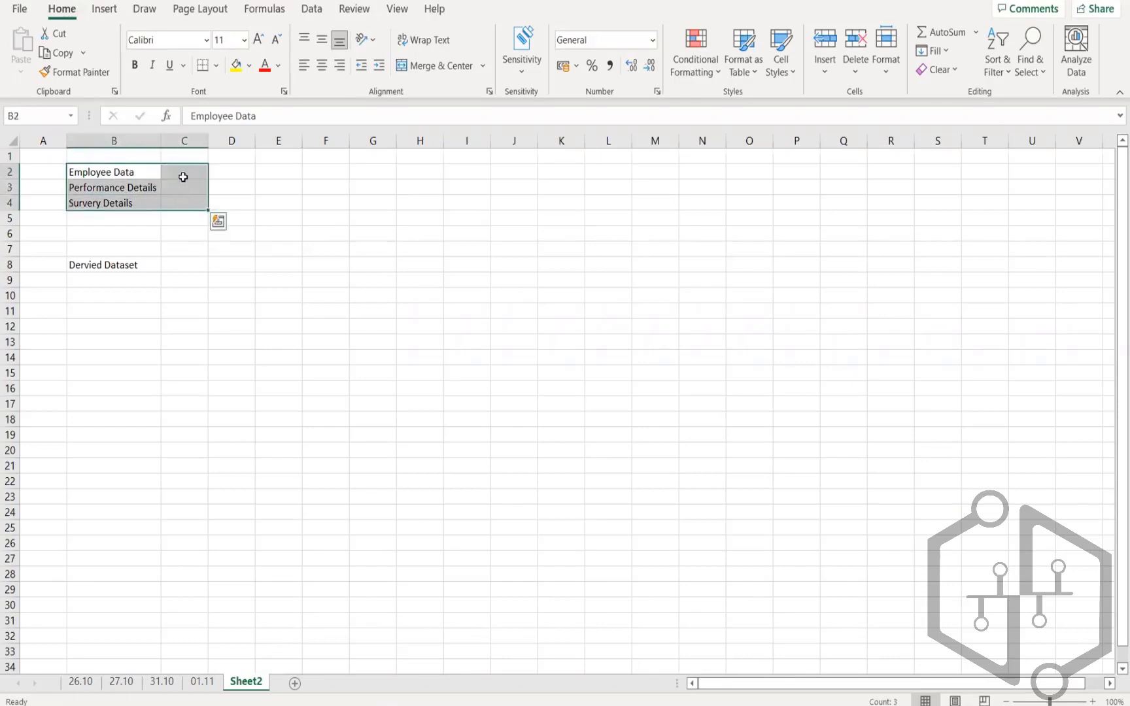
Return to the Excel worksheet and enter the label "Employee ID" in cell C2, beside Employee Data.
left_click(182, 174)
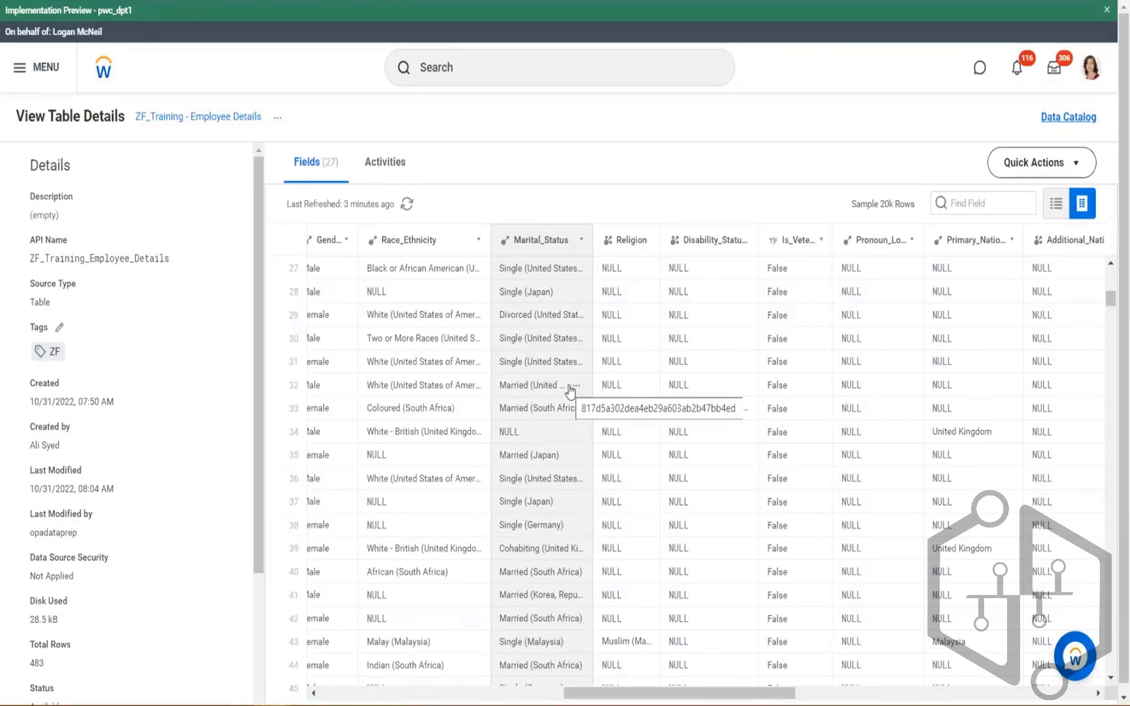
key("alt+Tab")
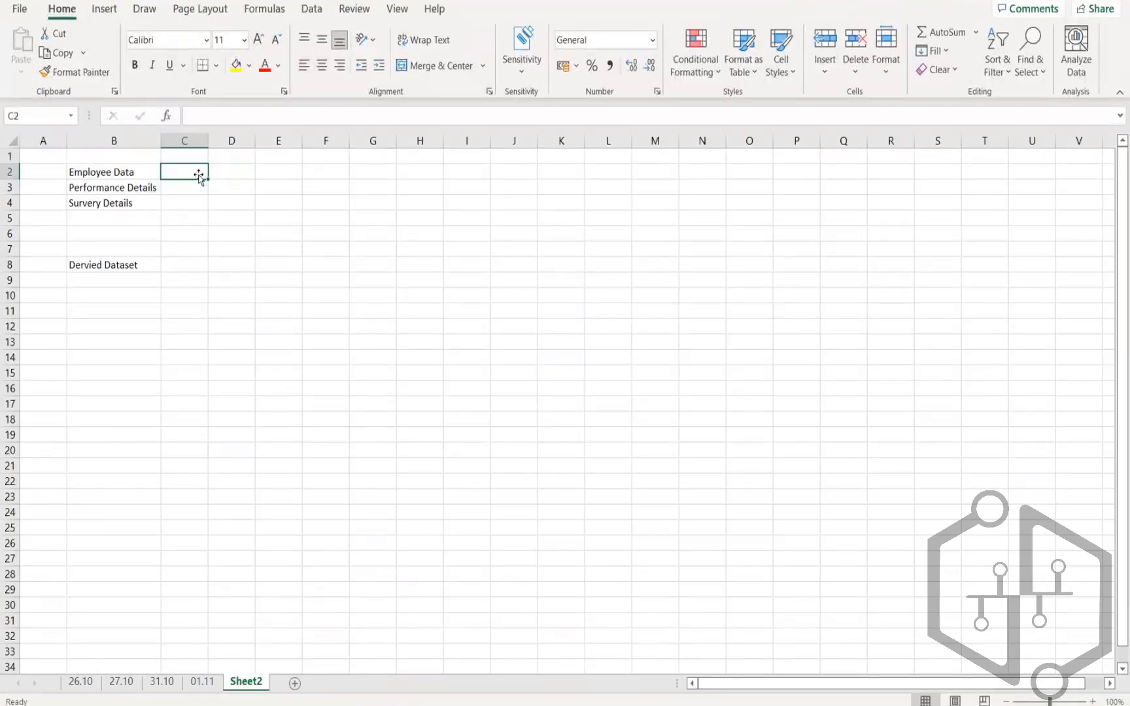
left_click_drag(119, 170, 120, 232)
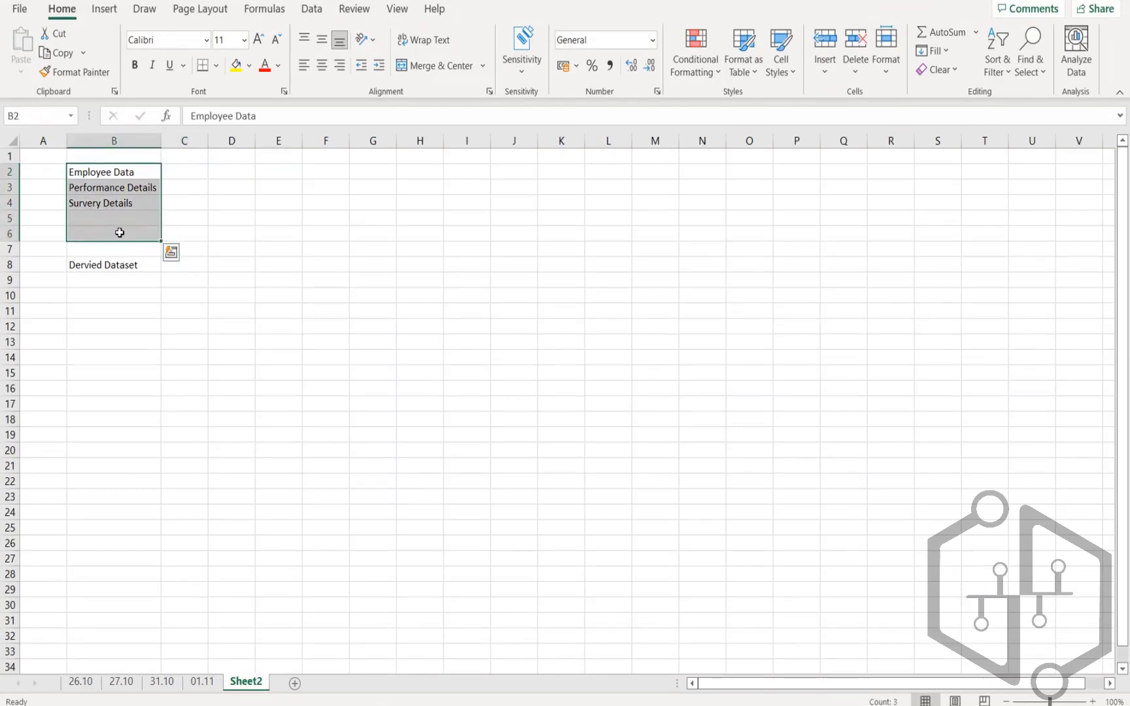
left_click(197, 173)
type("Emplo")
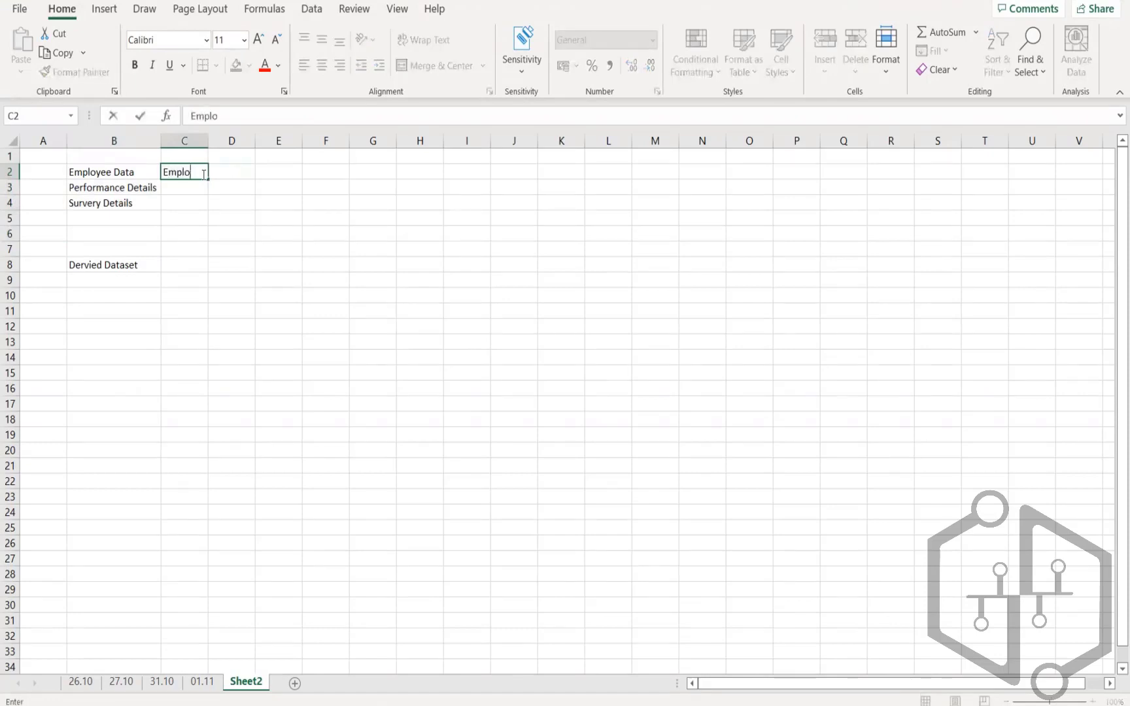
type("yee ID")
key("Return")
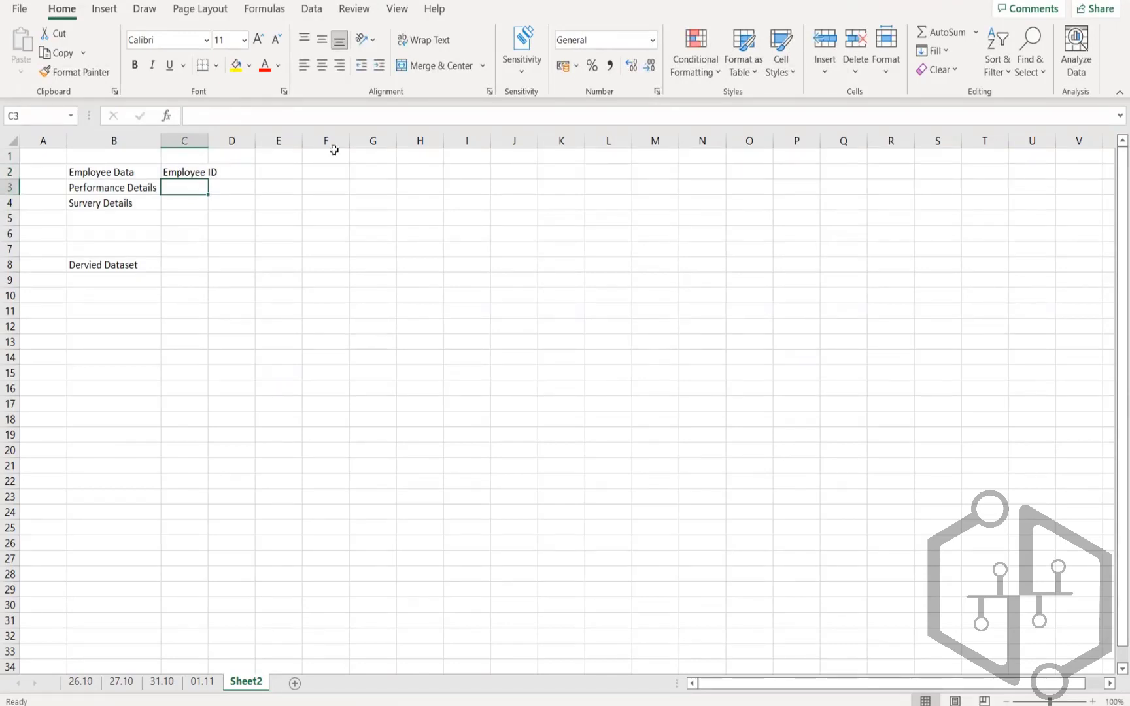
left_click_drag(230, 259, 271, 457)
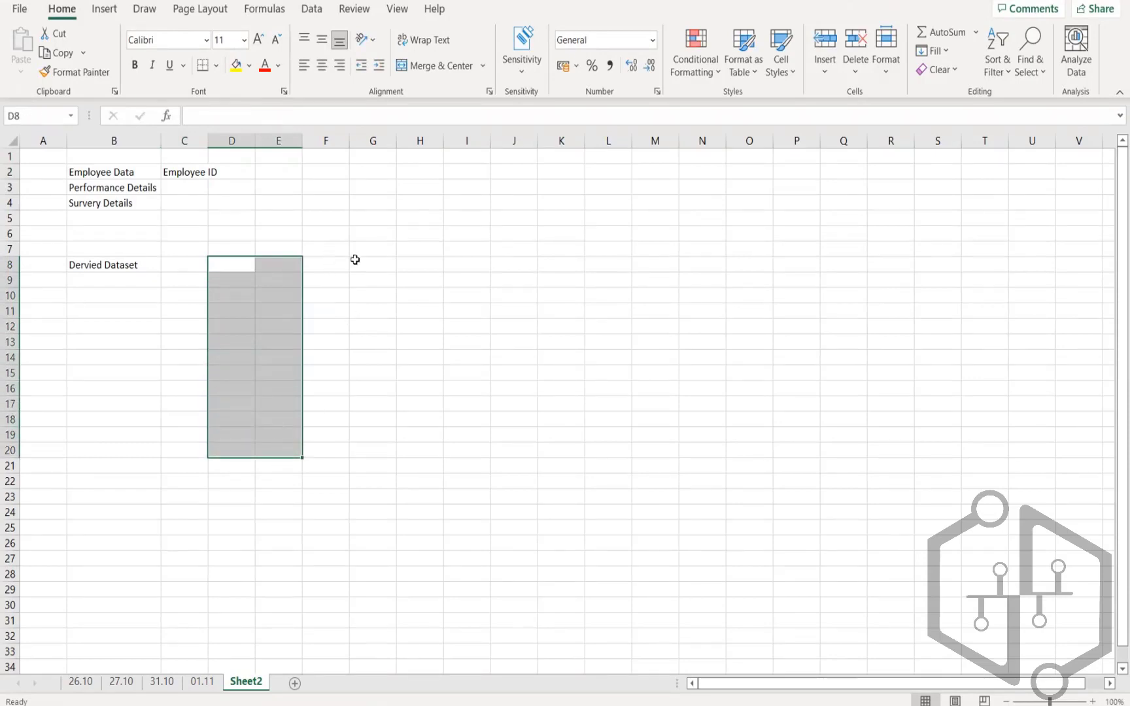
left_click(421, 279)
type("2022")
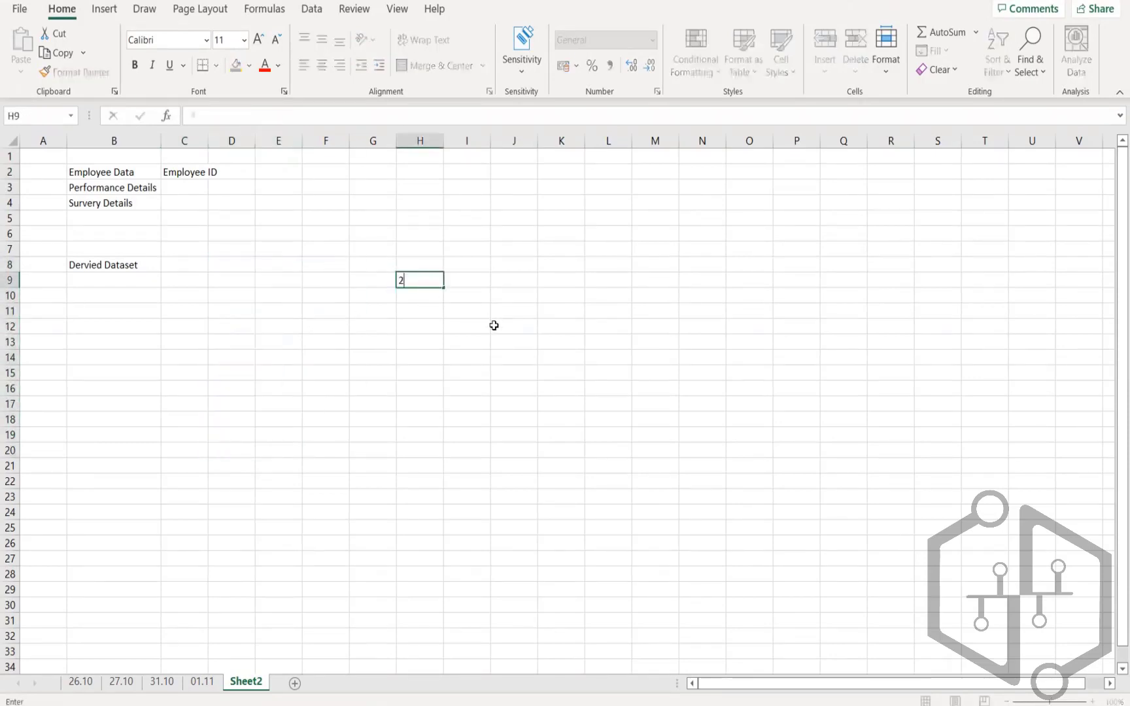
key("Return")
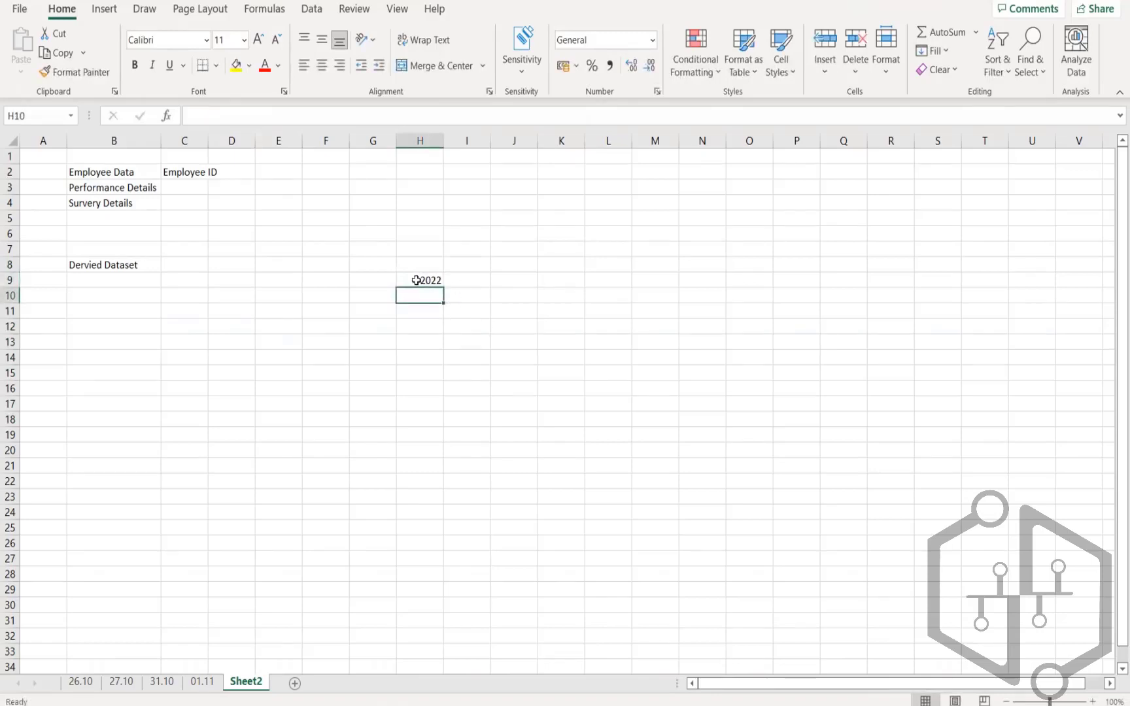
Fill H9:J9 with a sample employee record: a first name, then the placeholder texts "afkdalk" and "ajsfdlasldf".
left_click(419, 280)
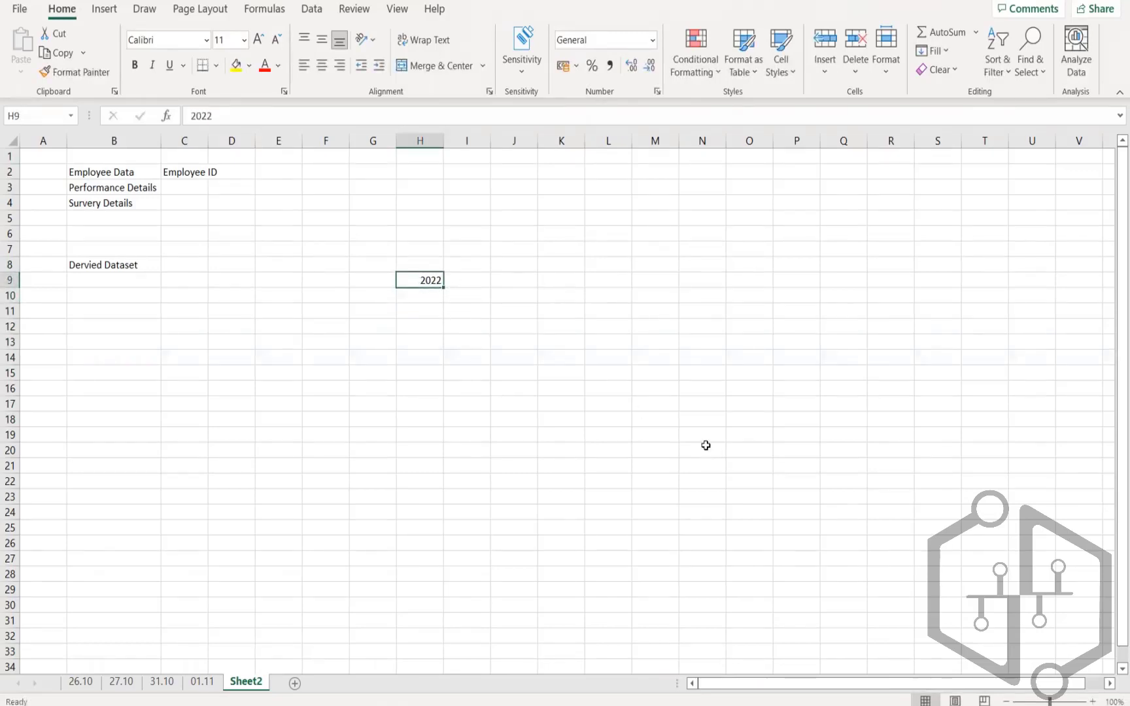
type("Logan")
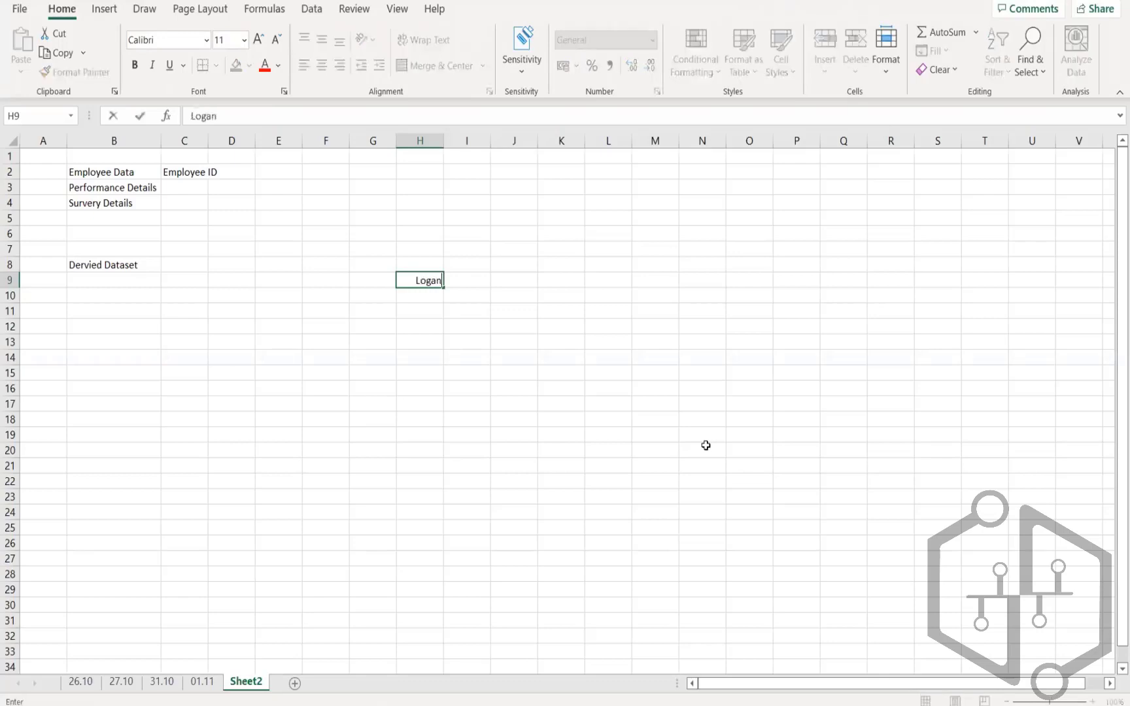
key("Tab")
type("afkdalk")
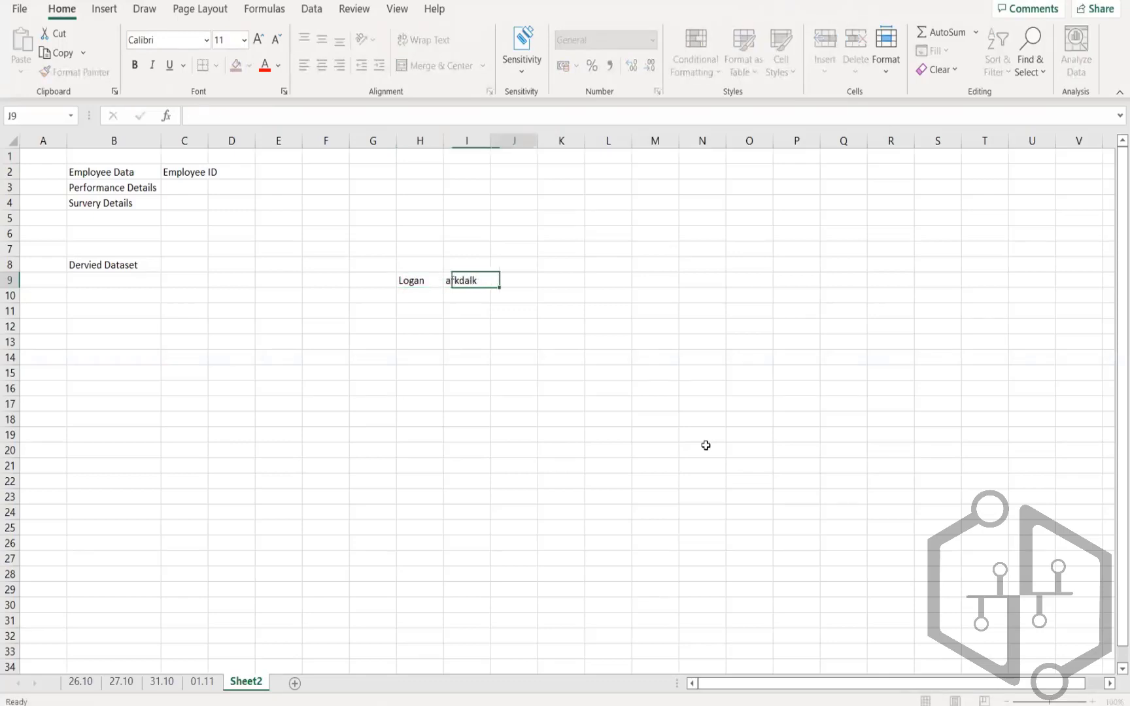
key("Tab")
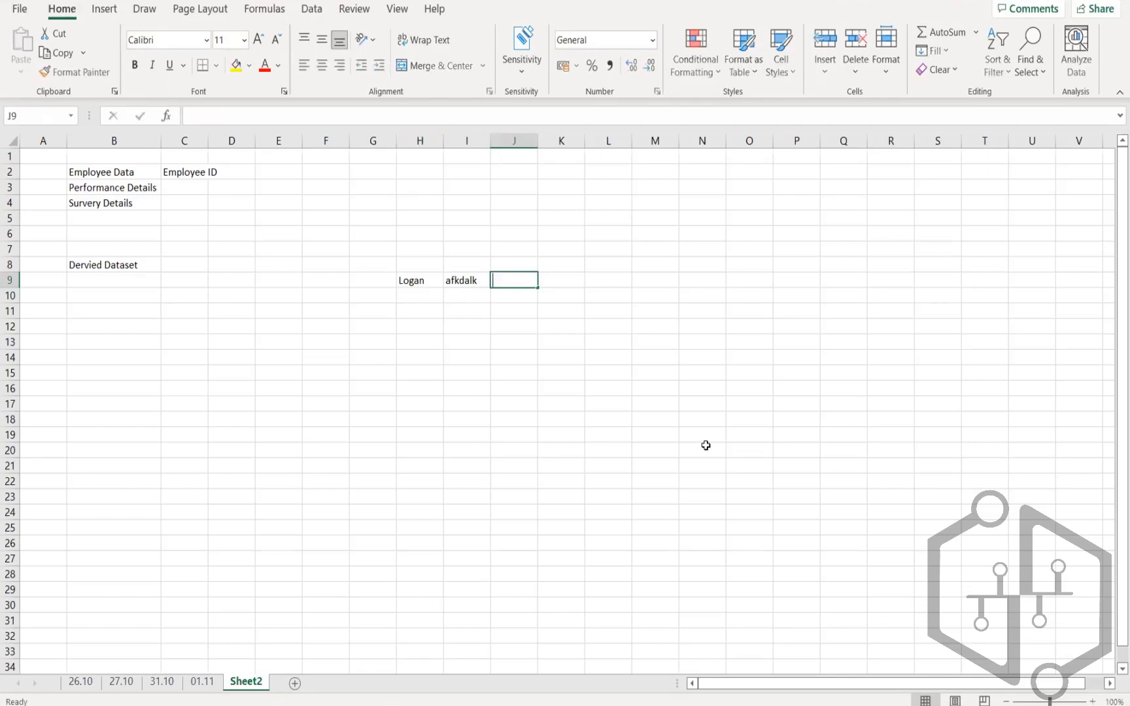
type("ajsfdasldf")
key("Tab")
Enter the sample years 2022, 2021 and 2020 in L9:L11 with ratings 1, 2 and 3 in M9:M11.
key("Tab")
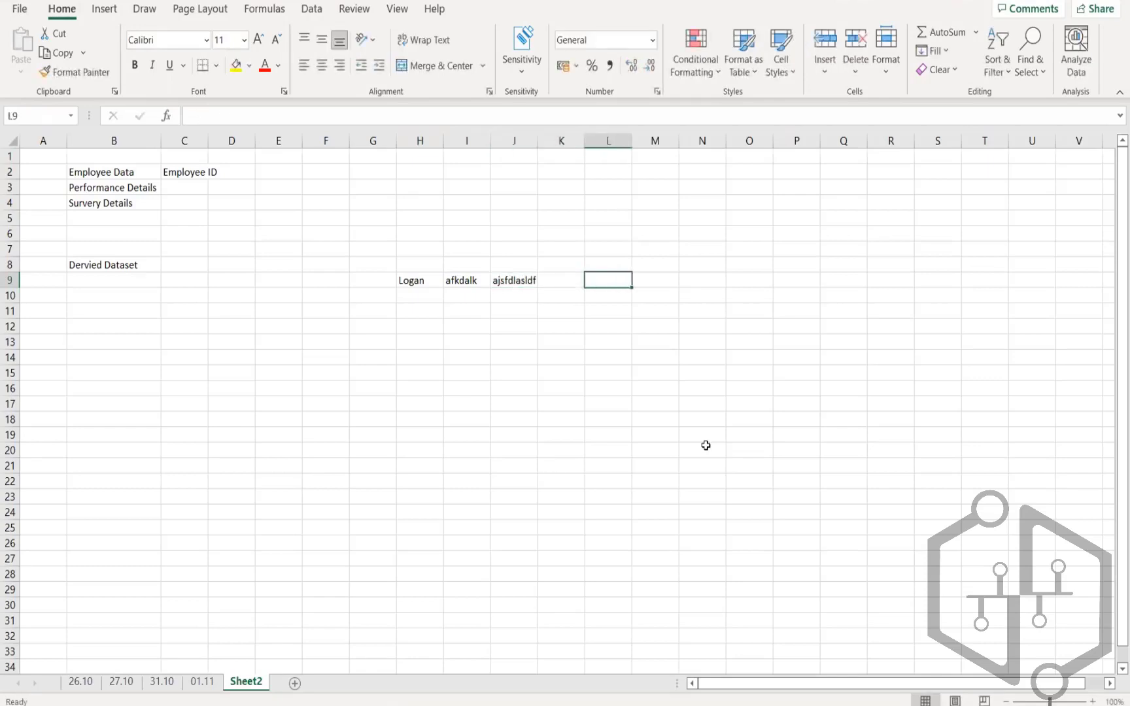
type("2022")
key("Tab")
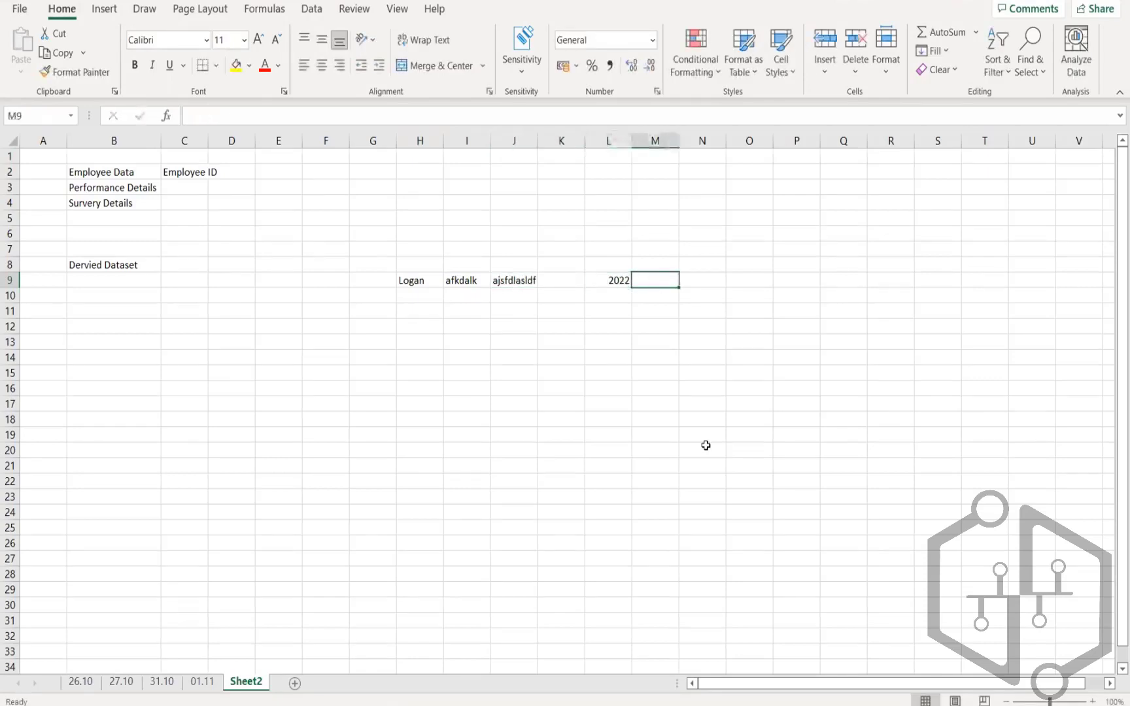
type("1")
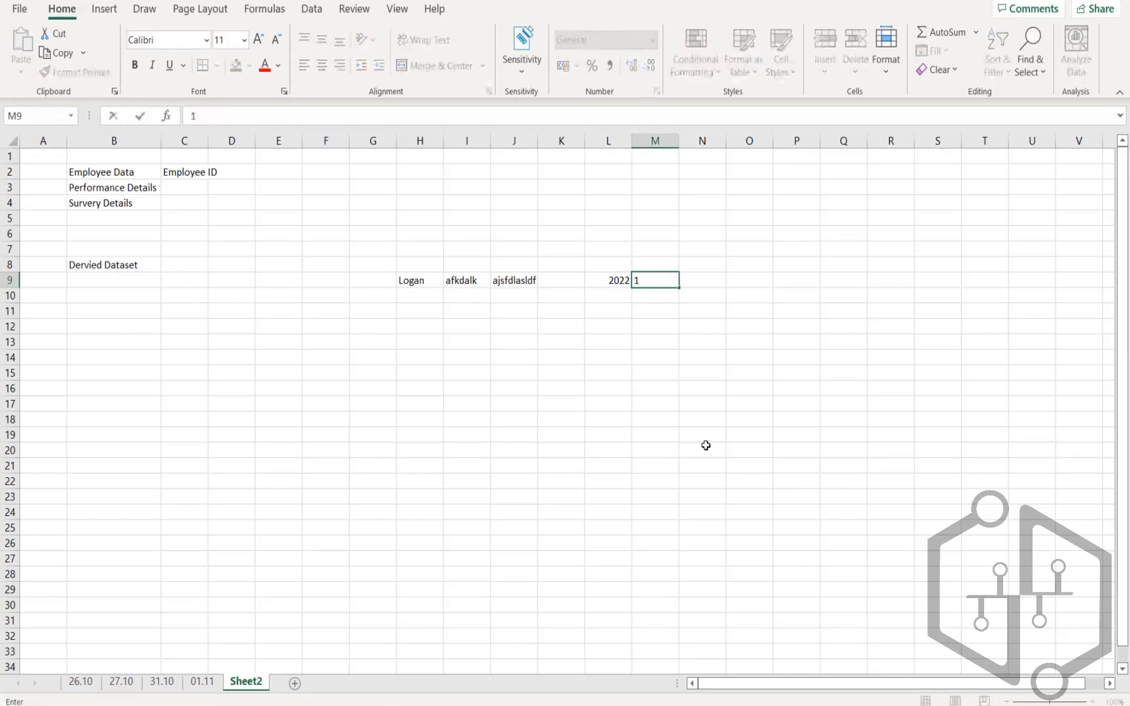
key("Return")
type("2021")
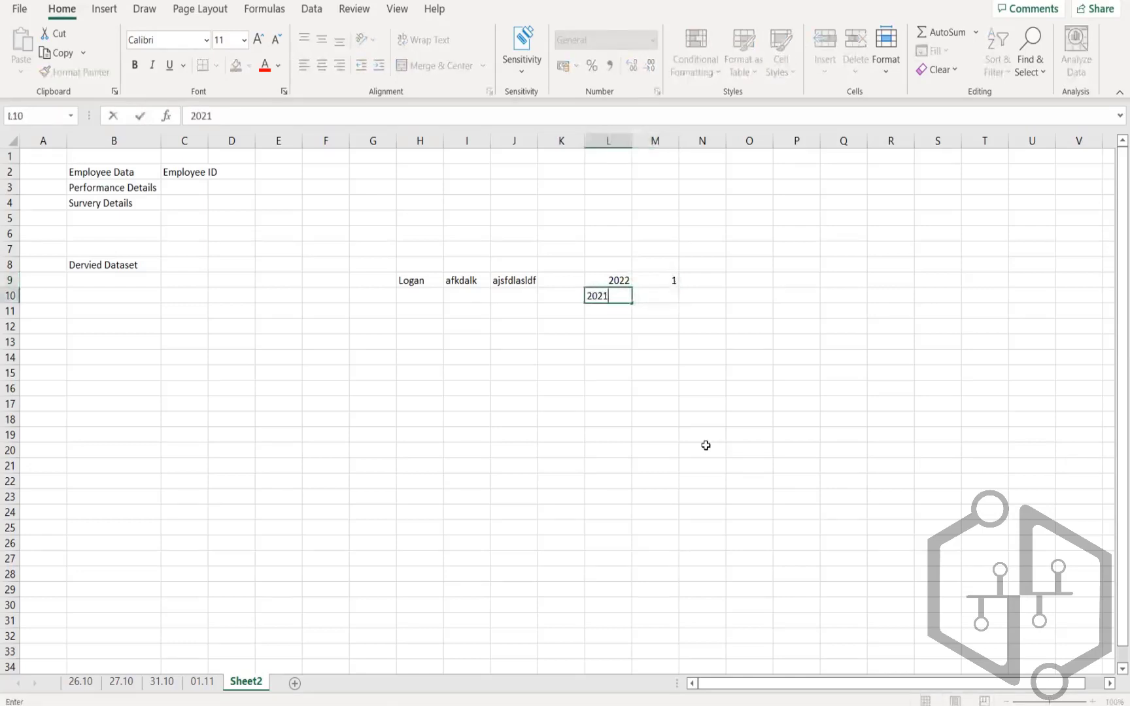
key("Tab")
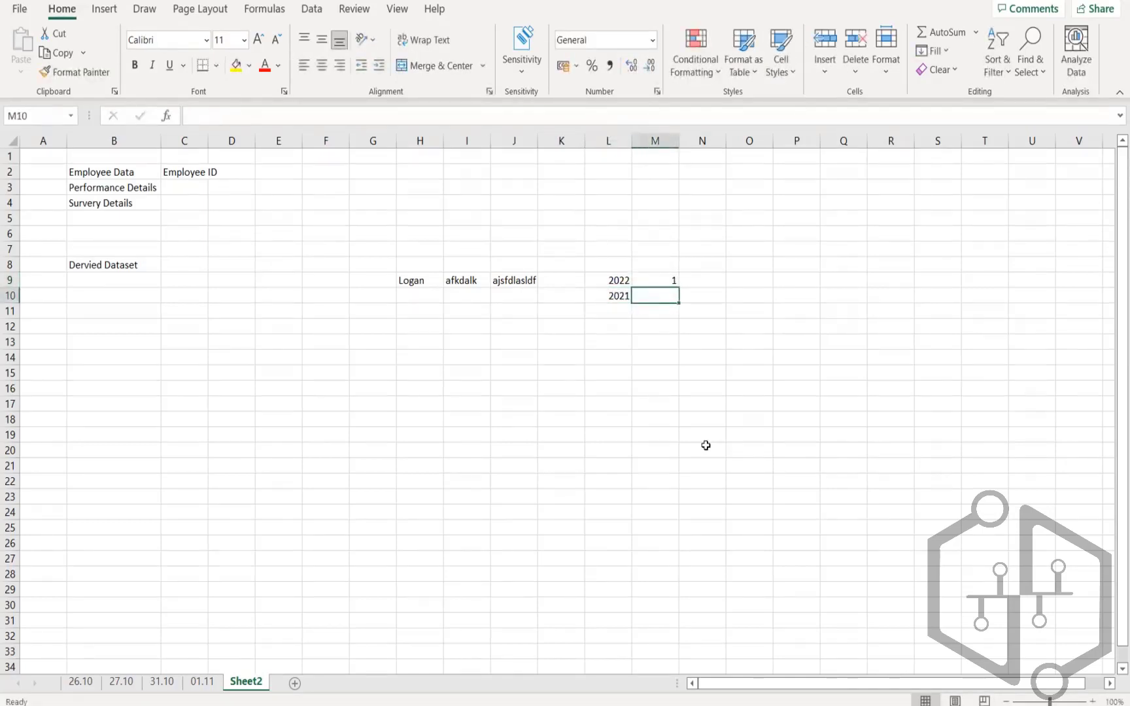
type("2")
key("Return")
type("20")
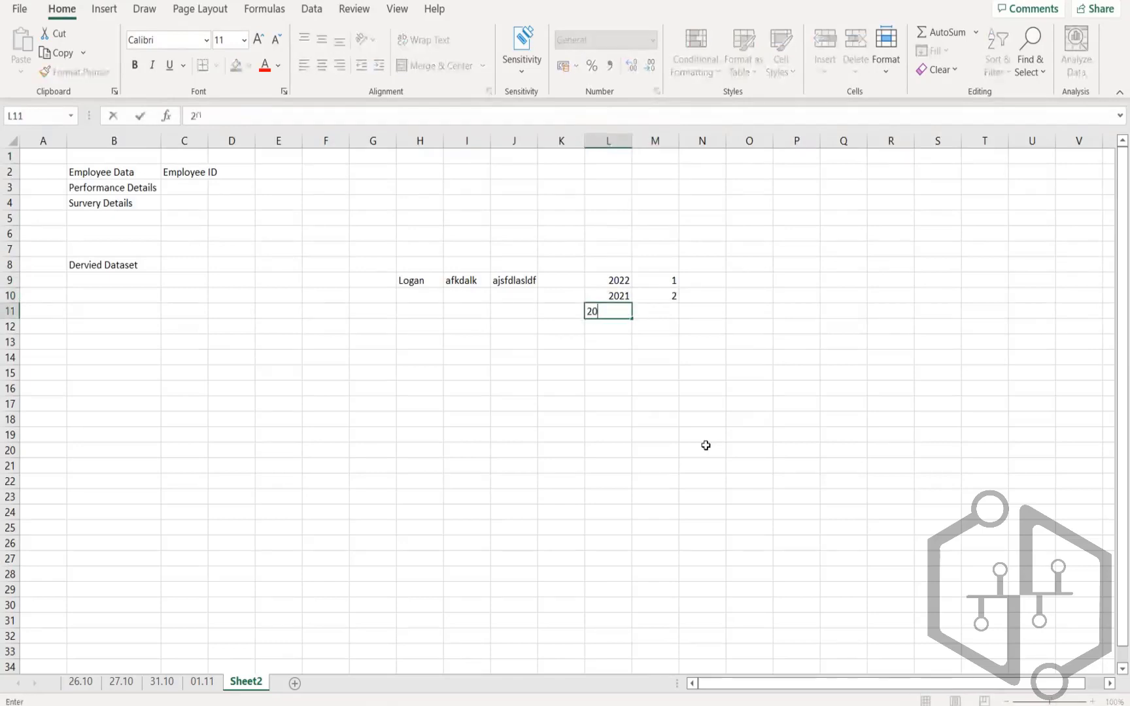
type("20")
key("Tab")
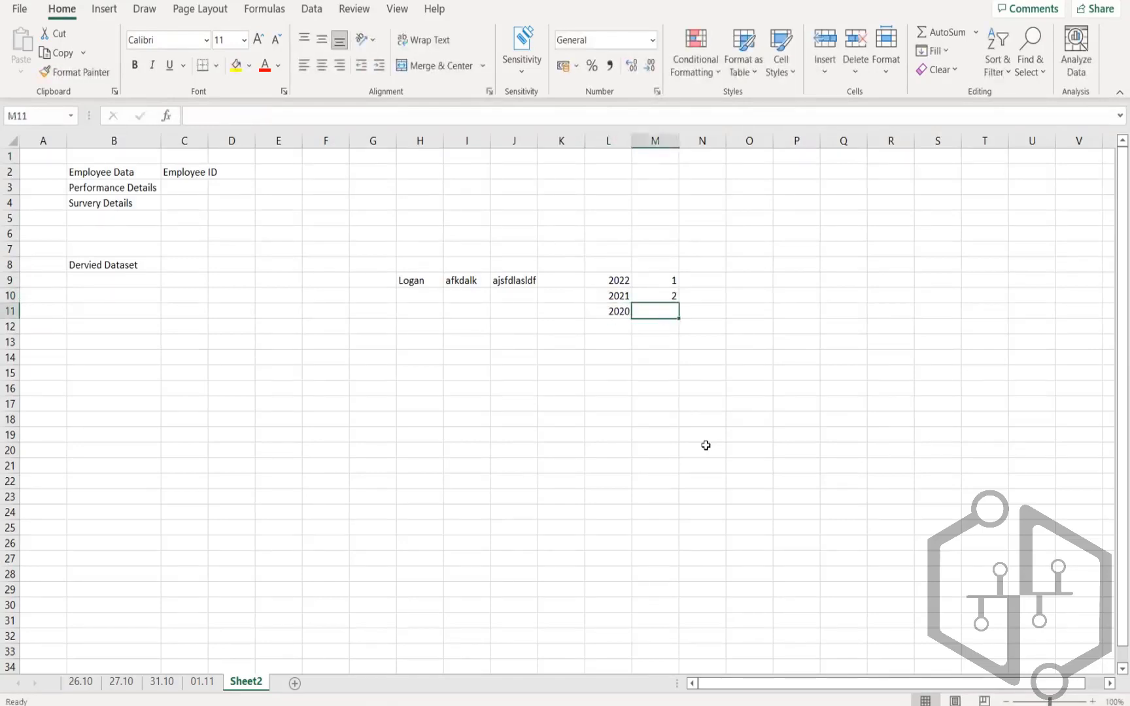
type("3")
key("Return")
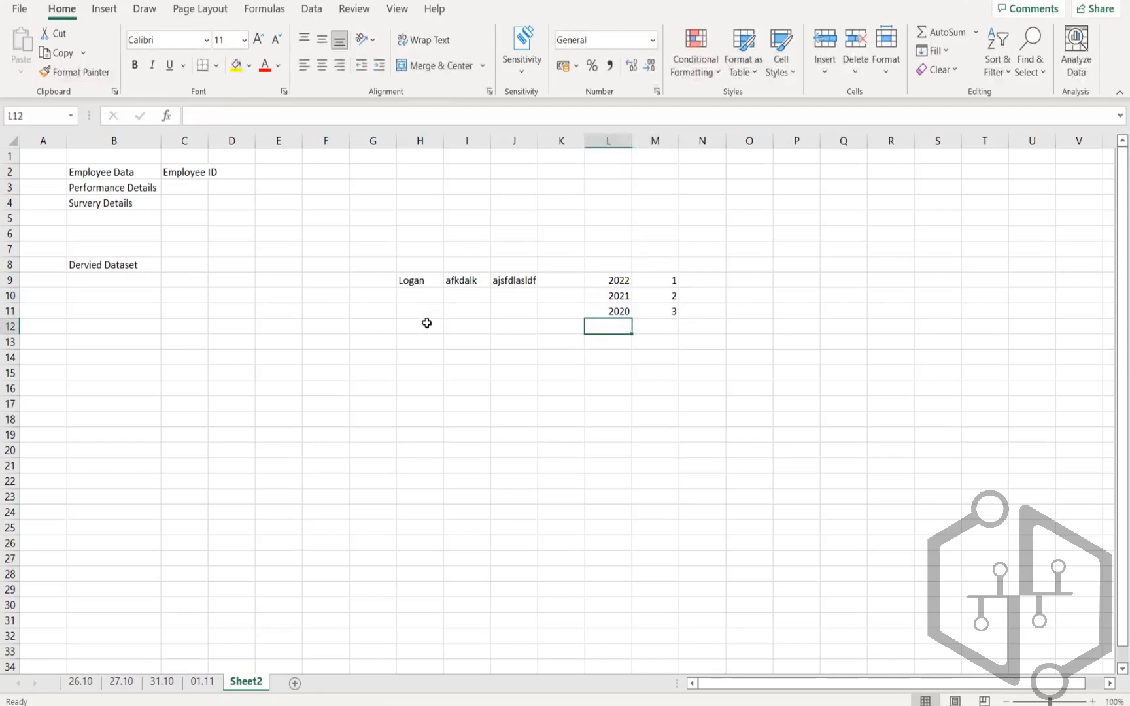
Enter a second sample employee's first name in cell H12, below the first employee's block.
left_click(424, 325)
type("Stev")
key("Tab")
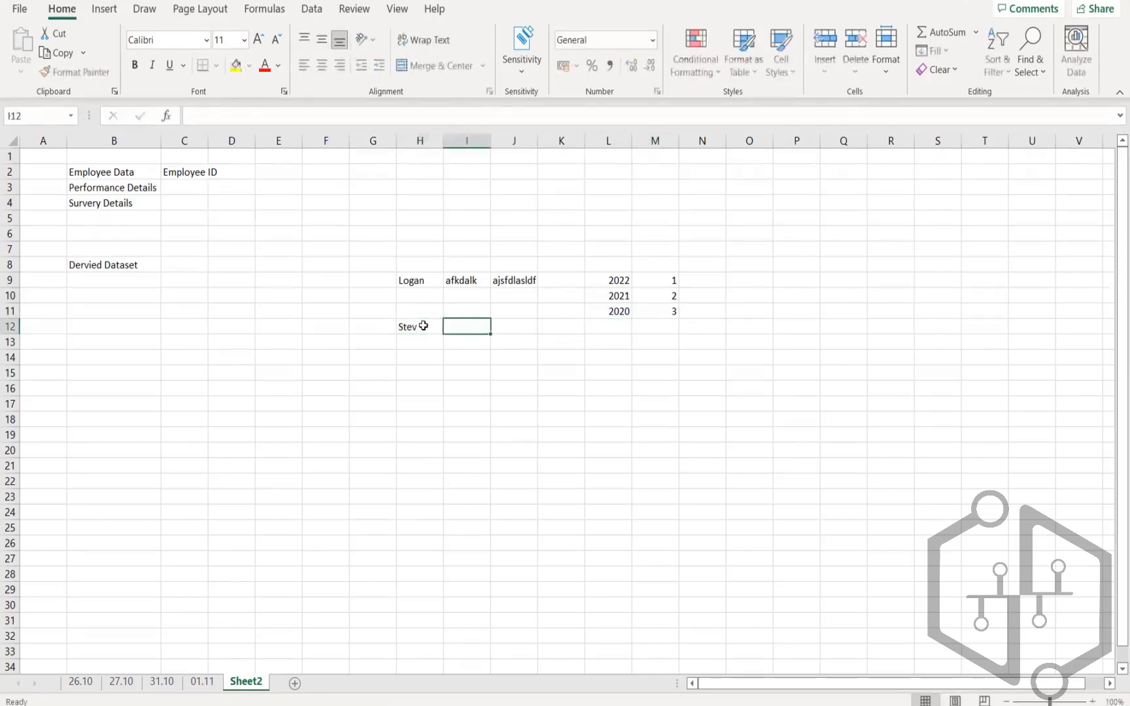
key("Tab")
key("Tab")
Enter the placeholder survey texts "adfja" in O9 and "ajdfkja" in O10, and select the first employee's sample block.
left_click(746, 282)
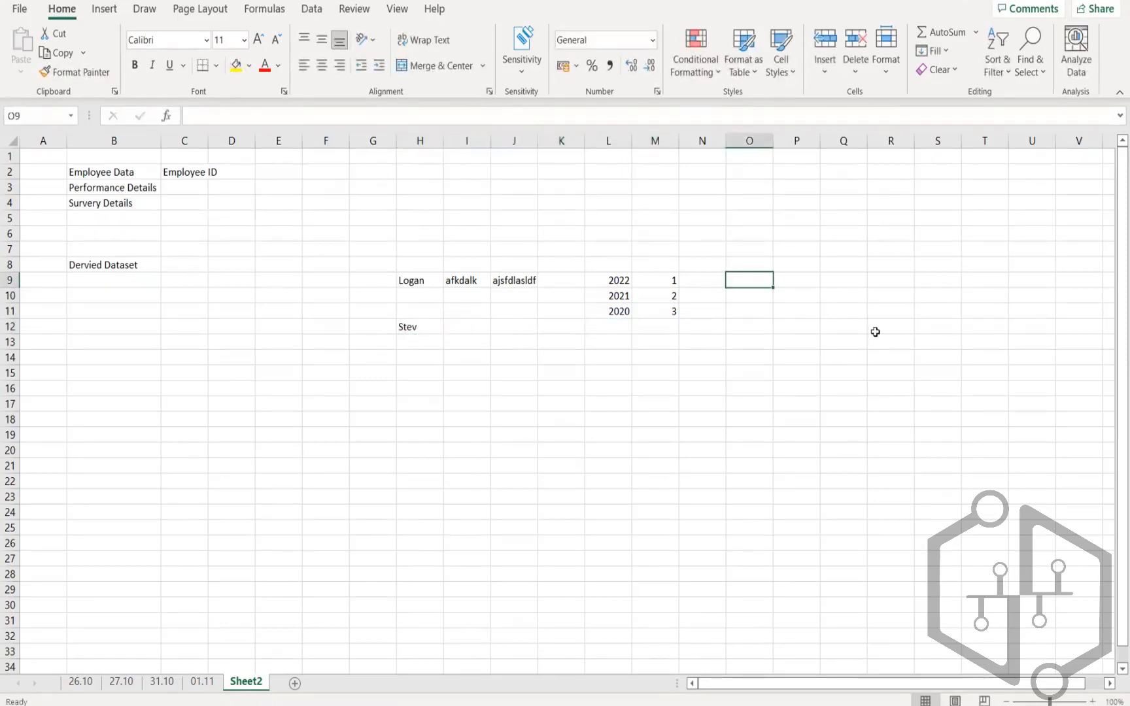
type("adfja")
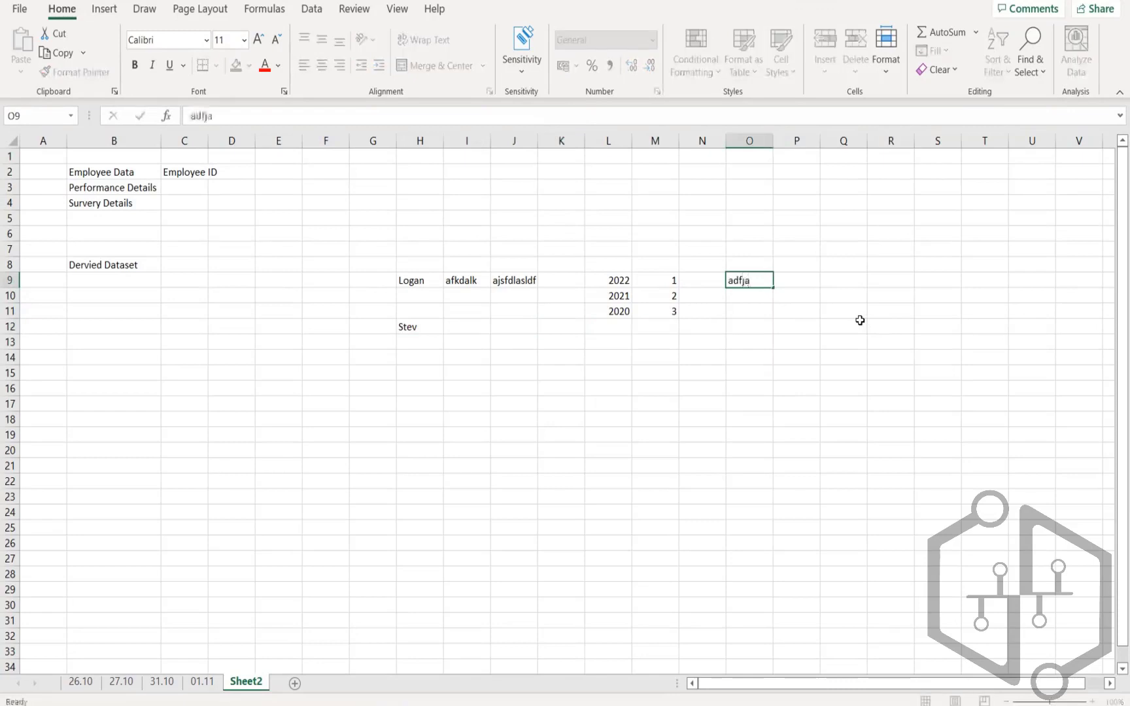
key("Return")
type("ajdfkja")
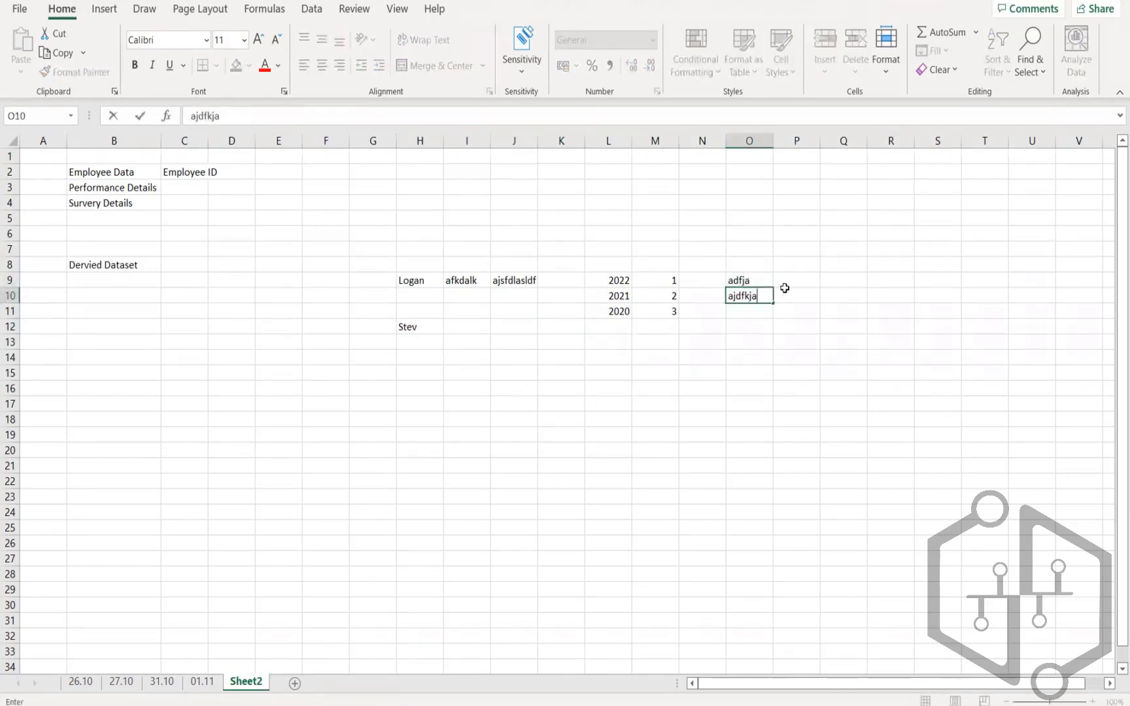
left_click_drag(387, 278, 819, 374)
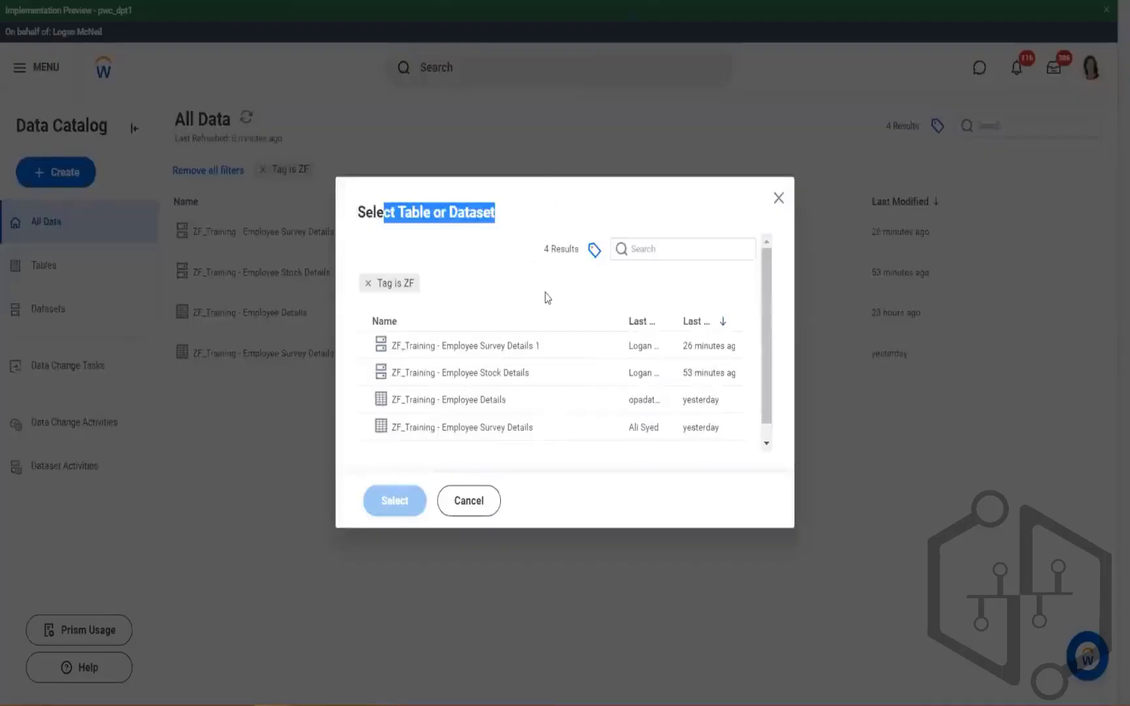
Switch to Workday and select the ZF_Training - Employee Details table as the source of the derived dataset.
left_click(497, 401)
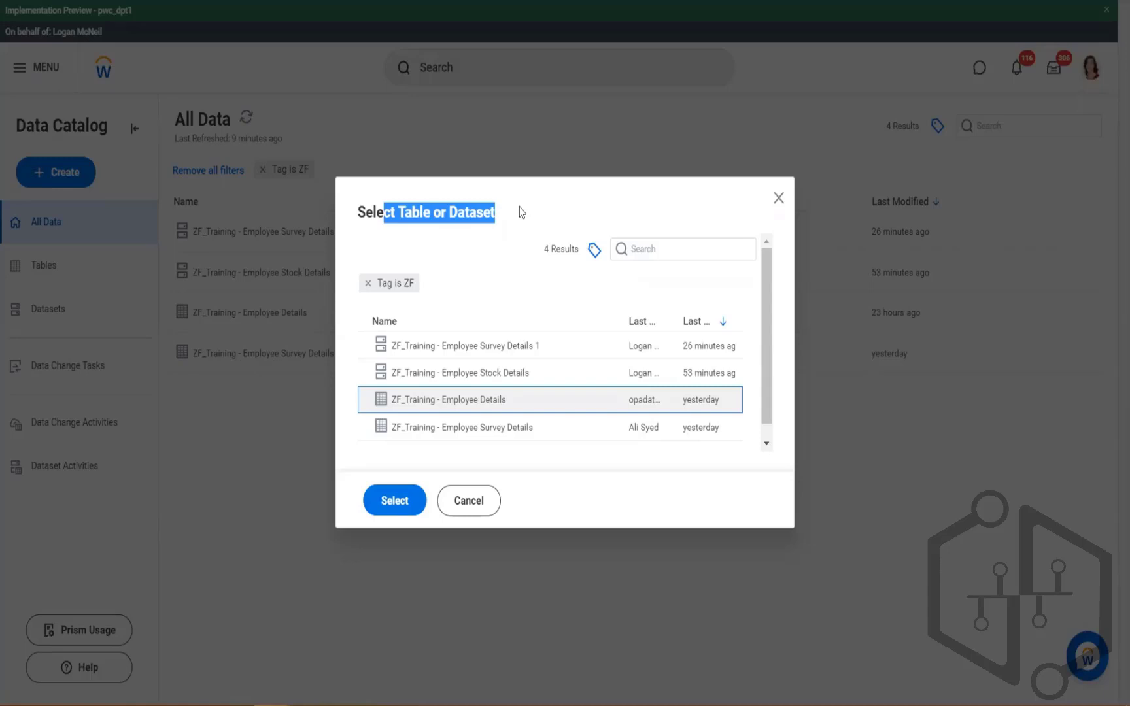
left_click(393, 500)
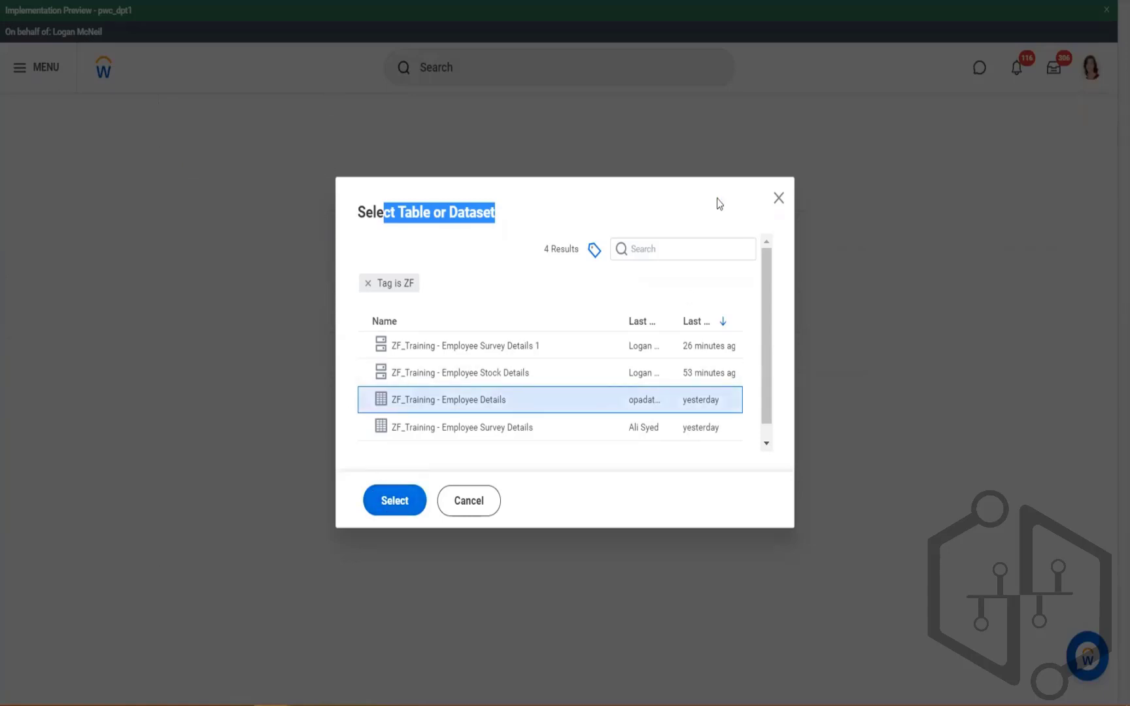
left_click(395, 500)
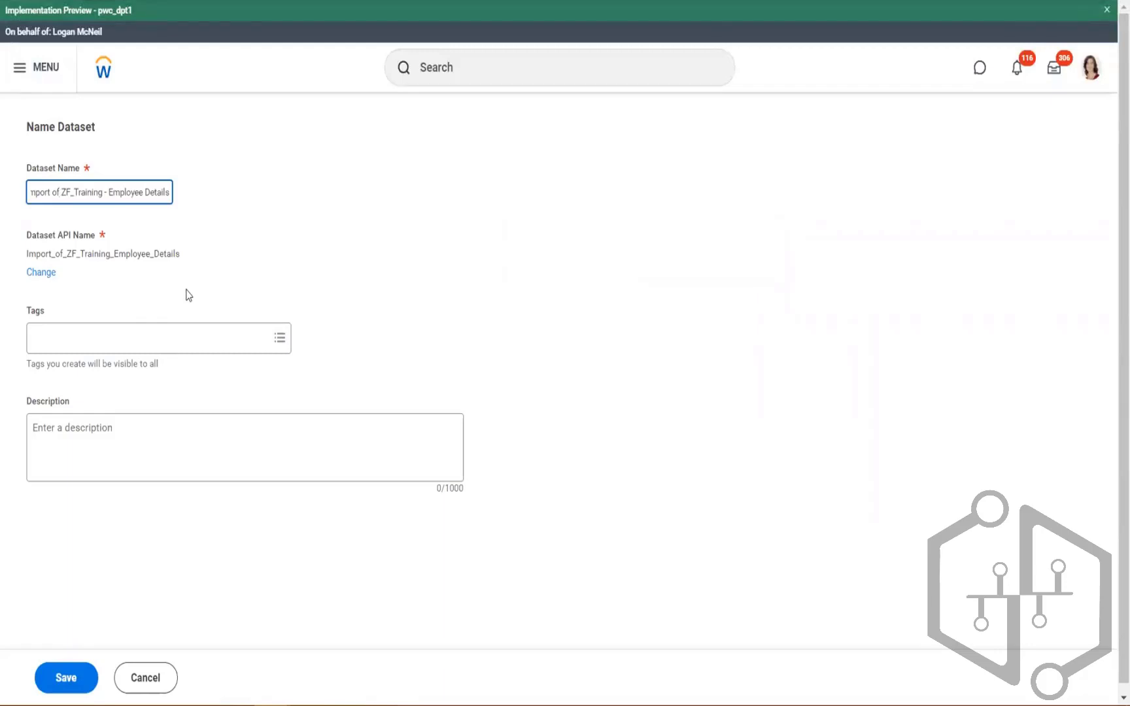
Rename the dataset as "ZF_Training - DDS - Import of Employee Details".
key("BackSpace")
key("BackSpace")
key("BackSpace")
key("BackSpace")
key("BackSpace")
key("BackSpace")
key("BackSpace")
key("BackSpace")
key("BackSpace")
key("BackSpace")
key("Delete")
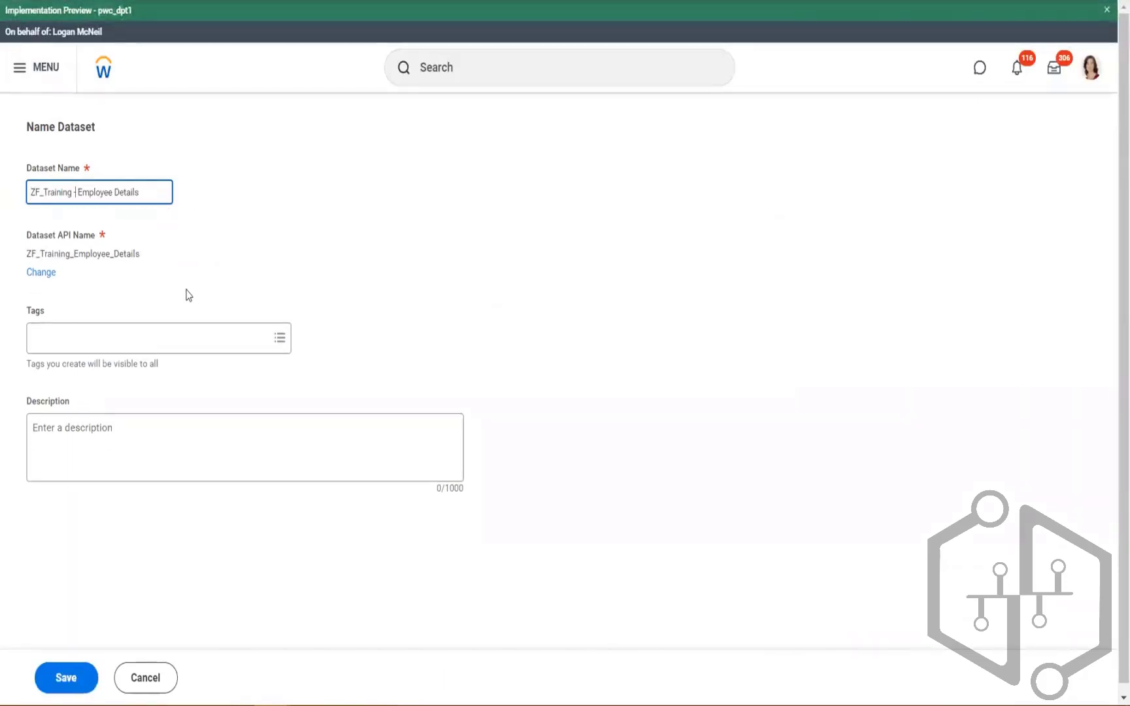
type("DE")
type("S - ")
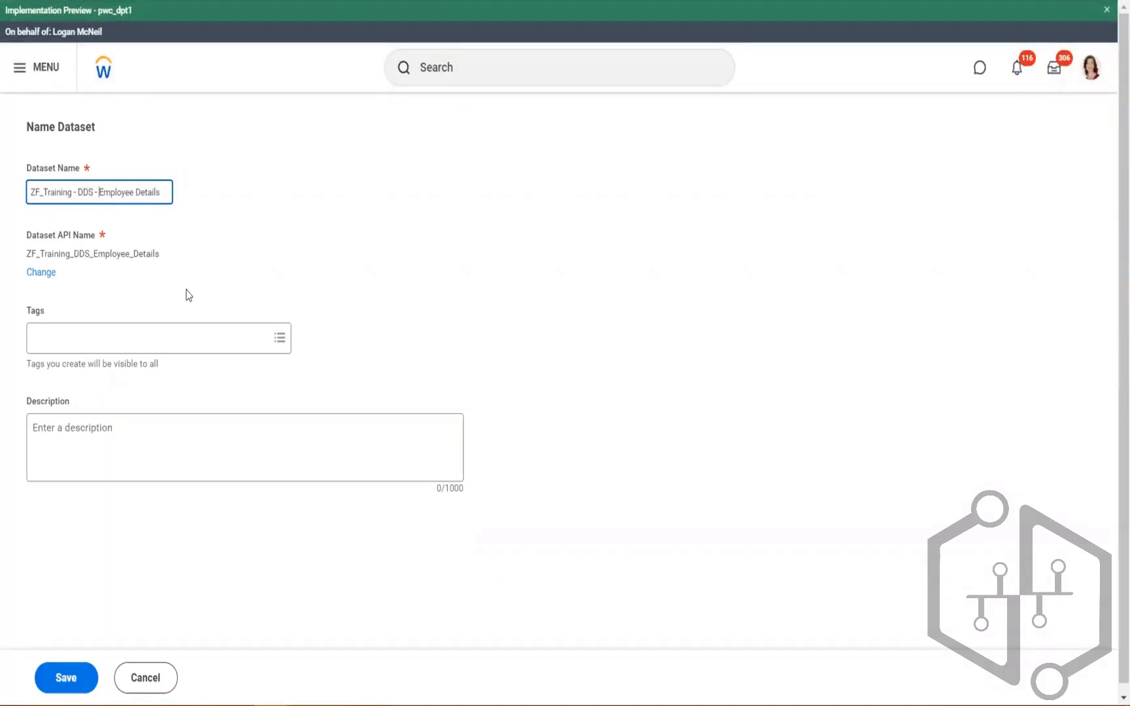
type("Import ")
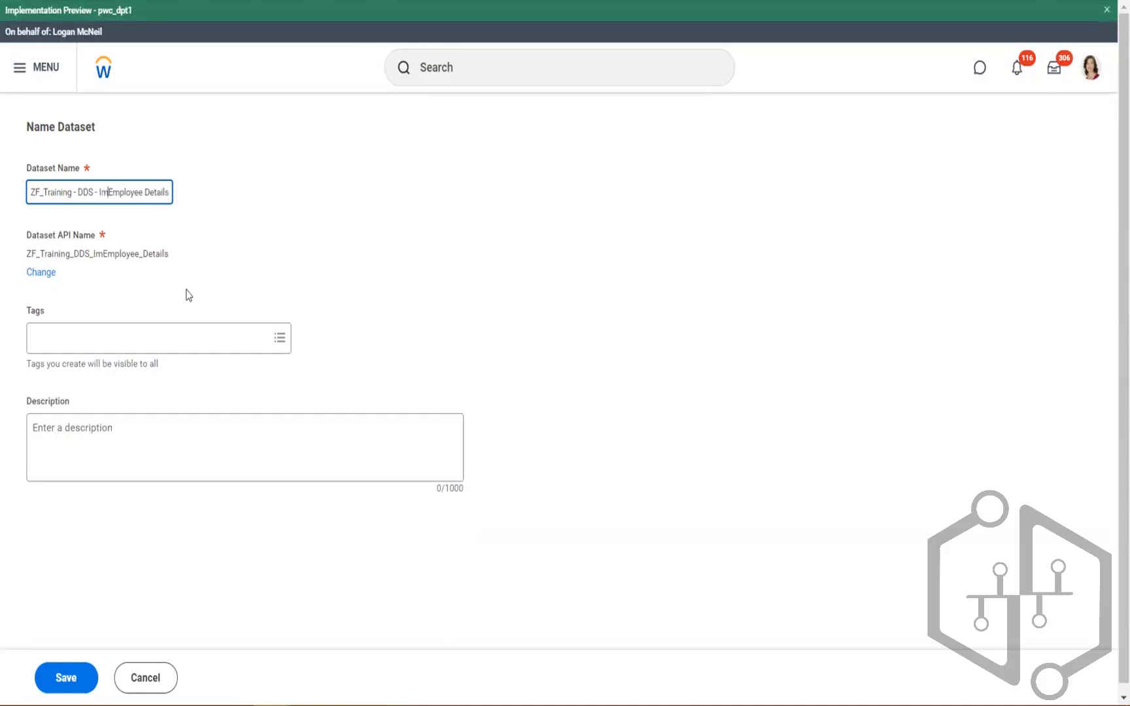
type("of")
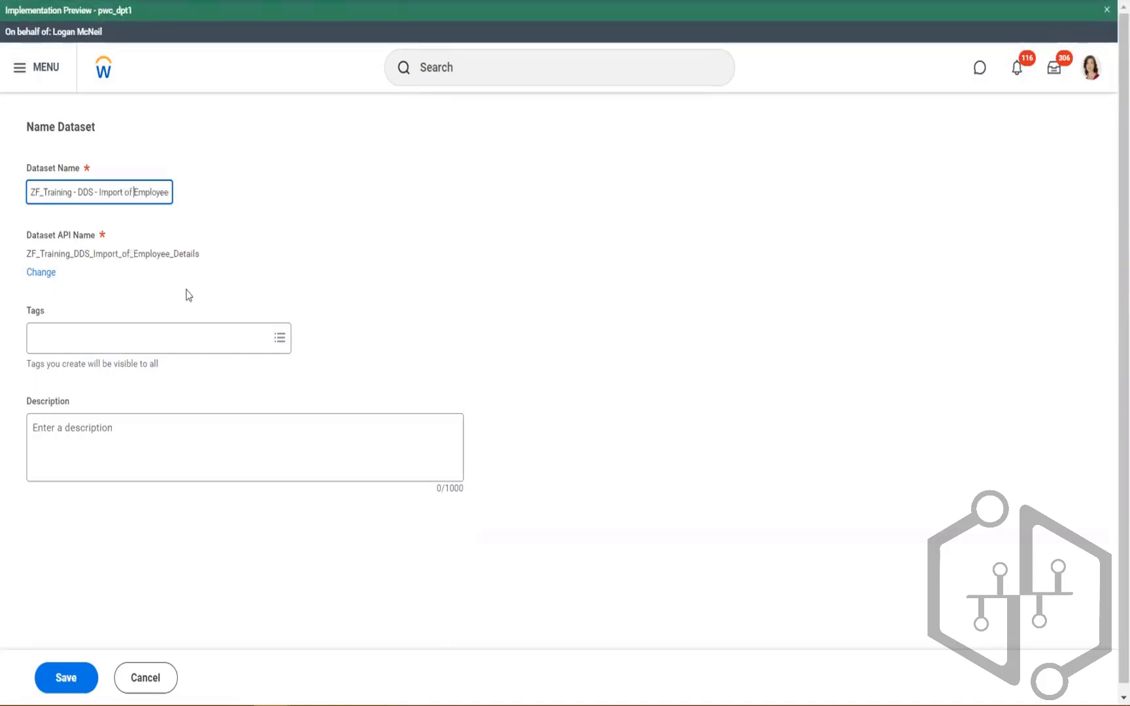
left_click(389, 250)
Assign the ZF tag to the new derived dataset and save it.
left_click(178, 329)
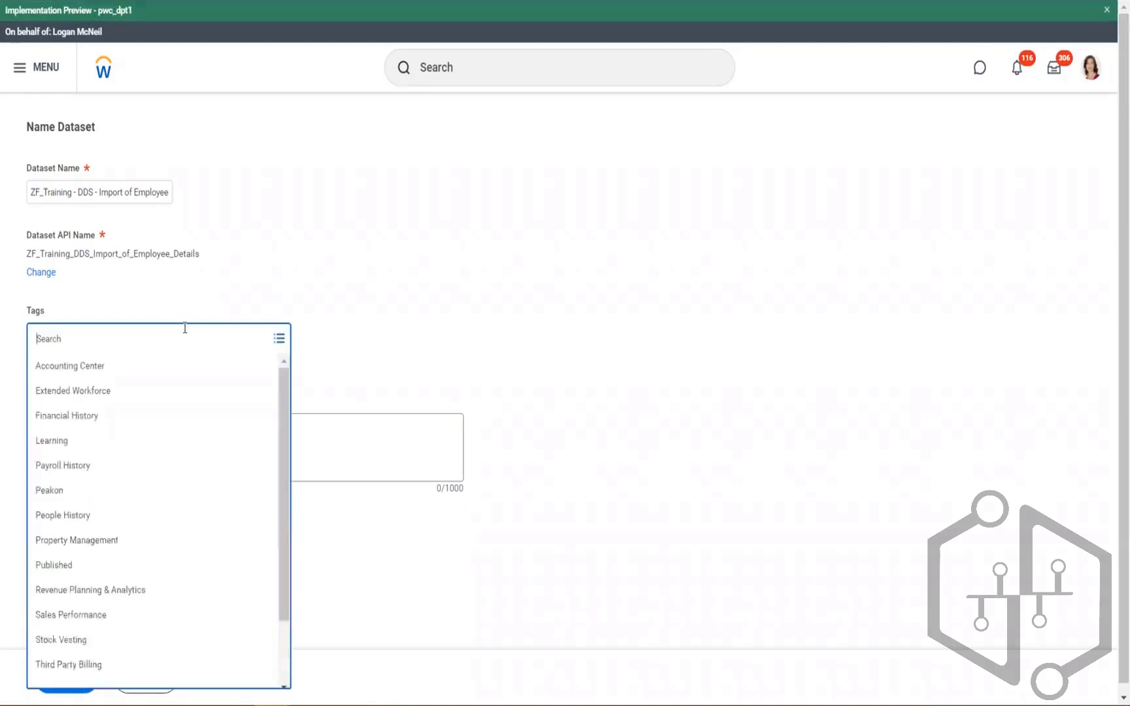
scroll(127, 487, "down", 2)
left_click(39, 658)
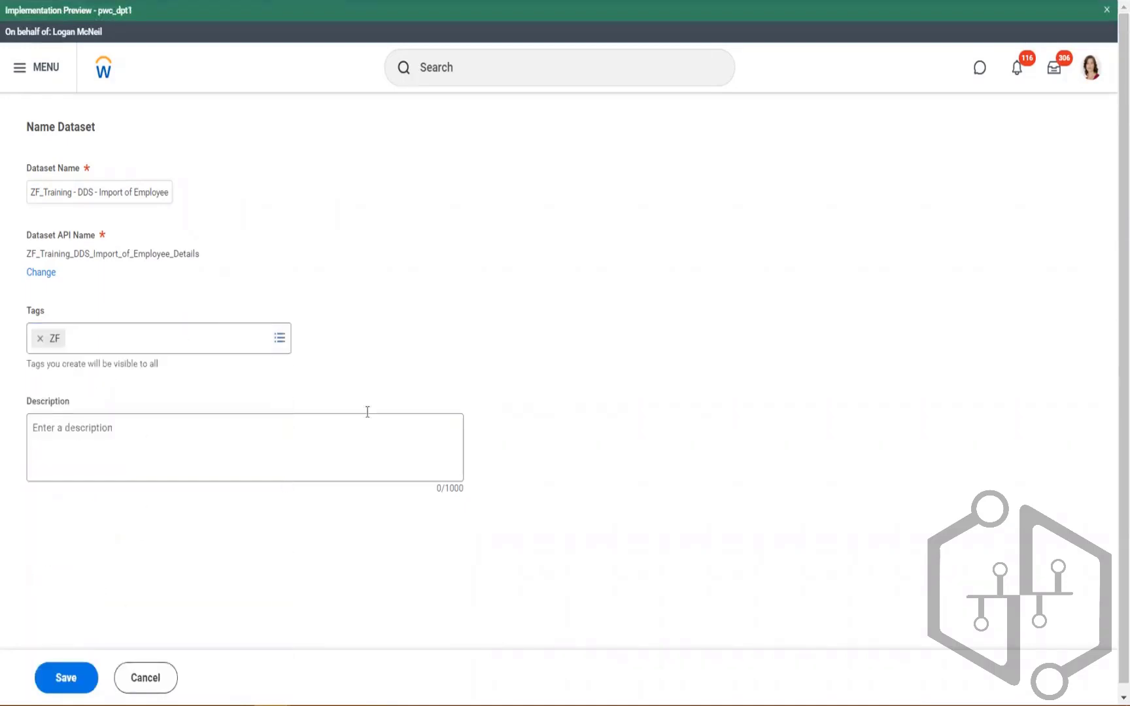
left_click(65, 680)
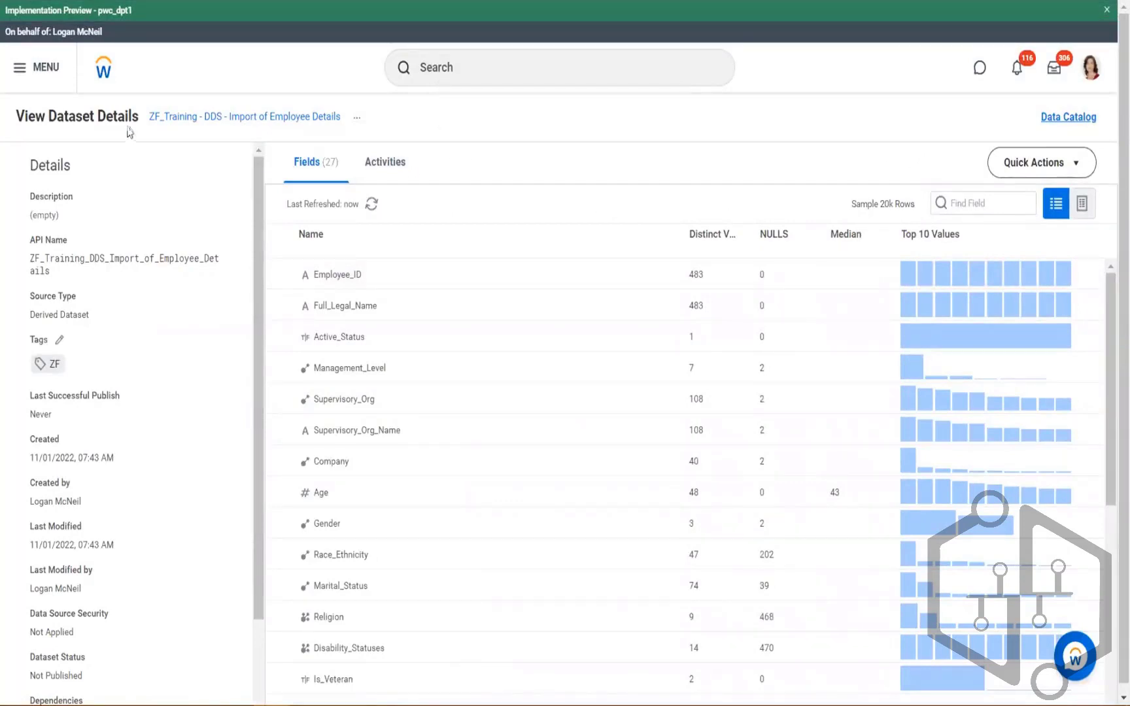
Open the transformations of ZF_Training - DDS - Import of Employee Details for editing and highlight its primary pipeline name.
left_click_drag(143, 124, 303, 138)
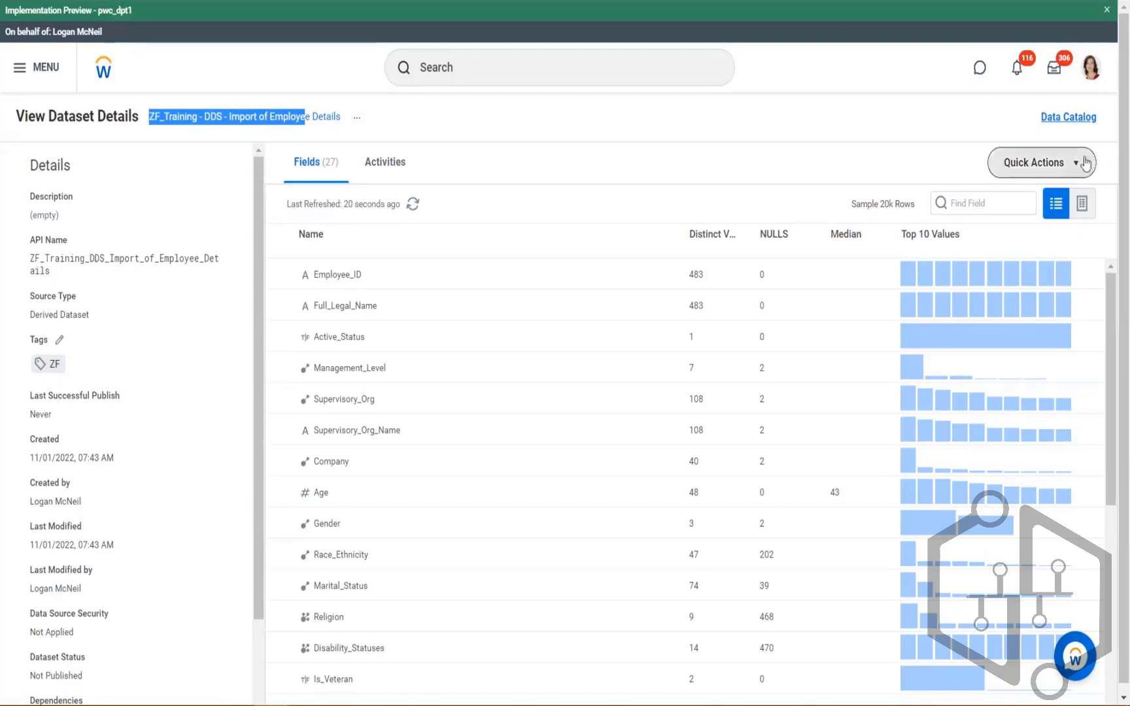
left_click(1033, 162)
left_click(1042, 203)
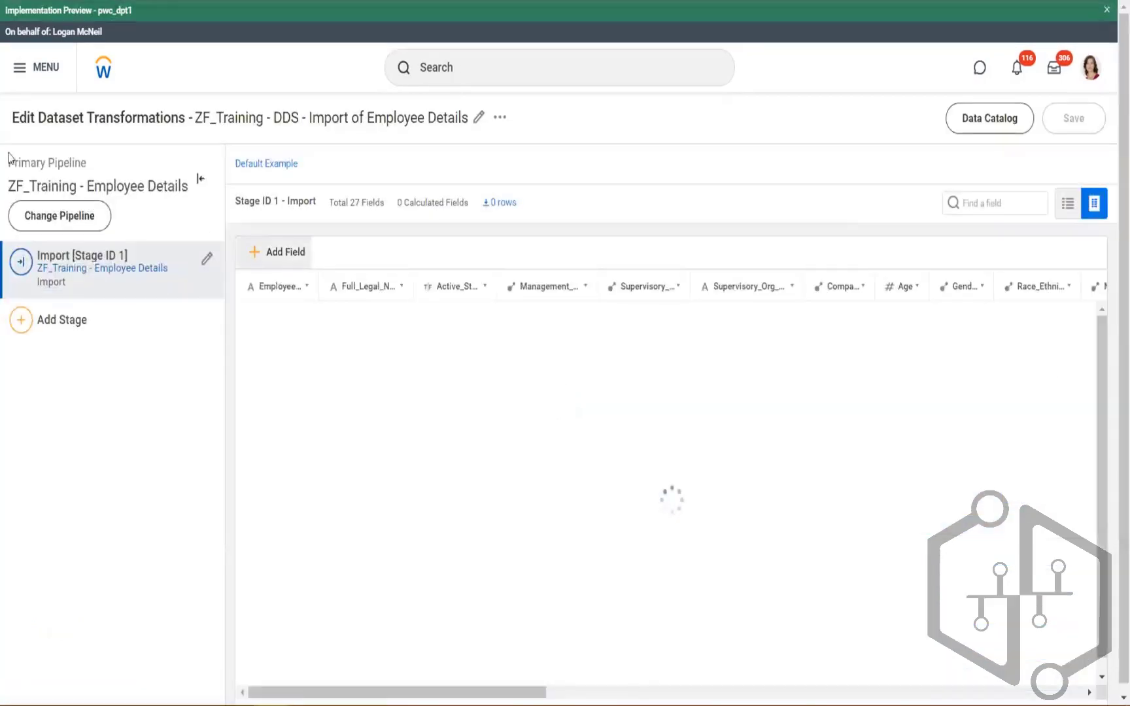
left_click_drag(14, 164, 83, 168)
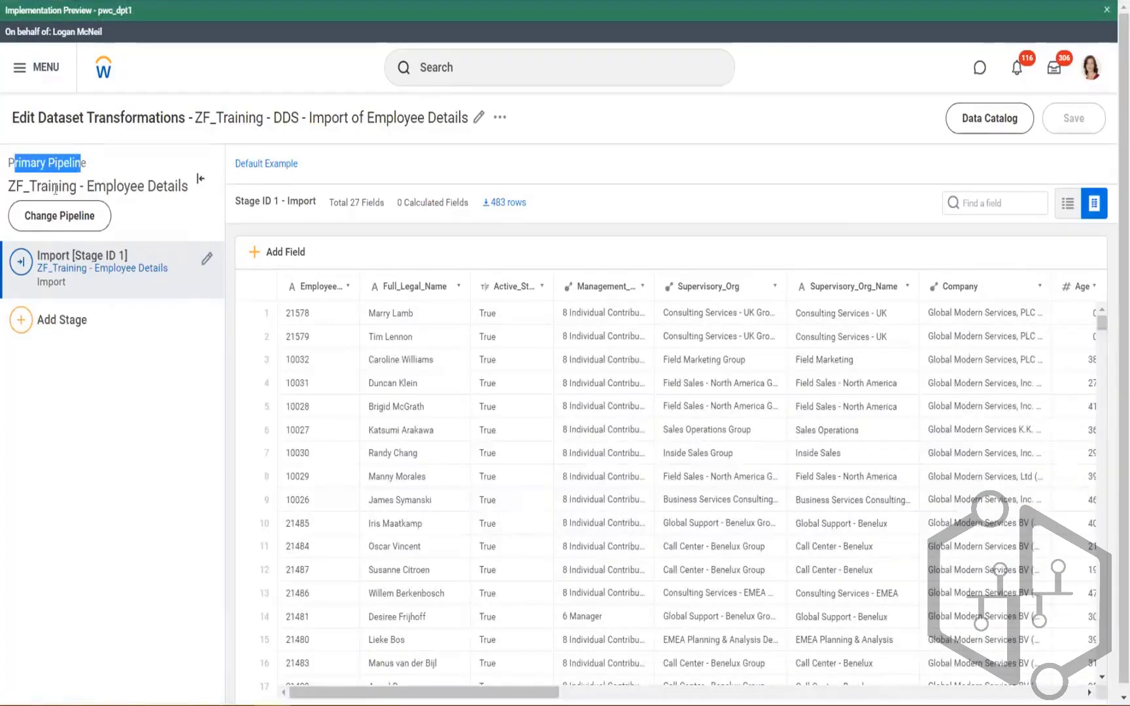
left_click_drag(9, 186, 186, 188)
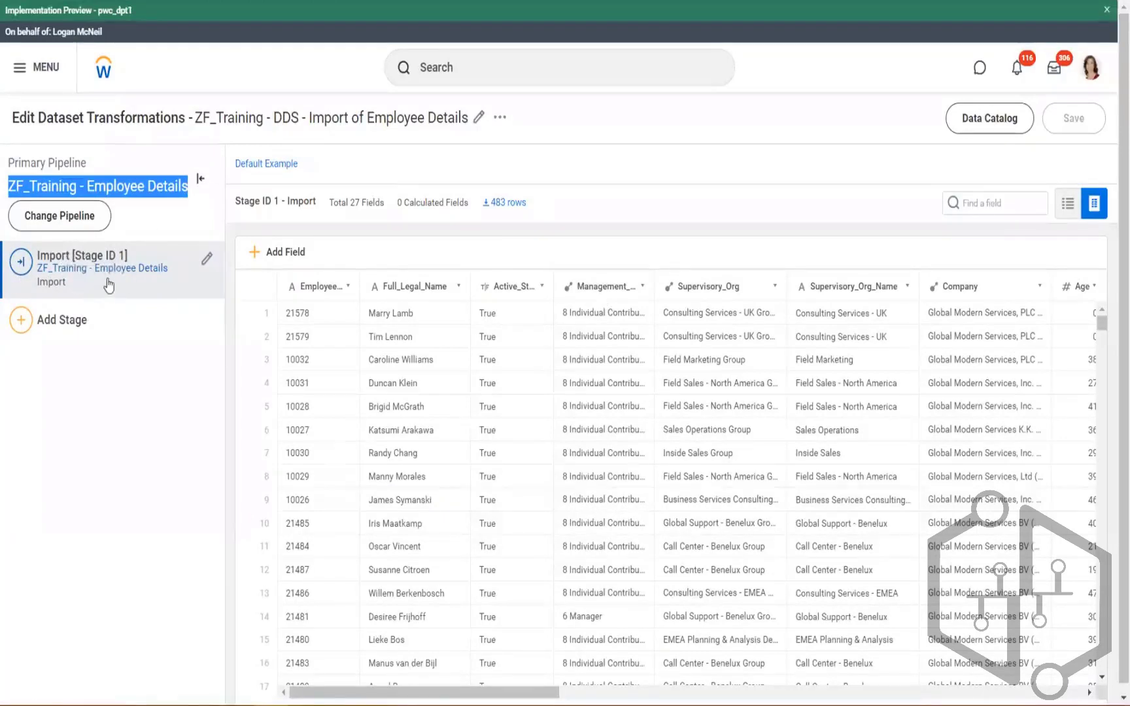
Switch to the PA.xlsx workbook in Excel and highlight the note on what a pipeline's first stage does.
key("alt+Tab")
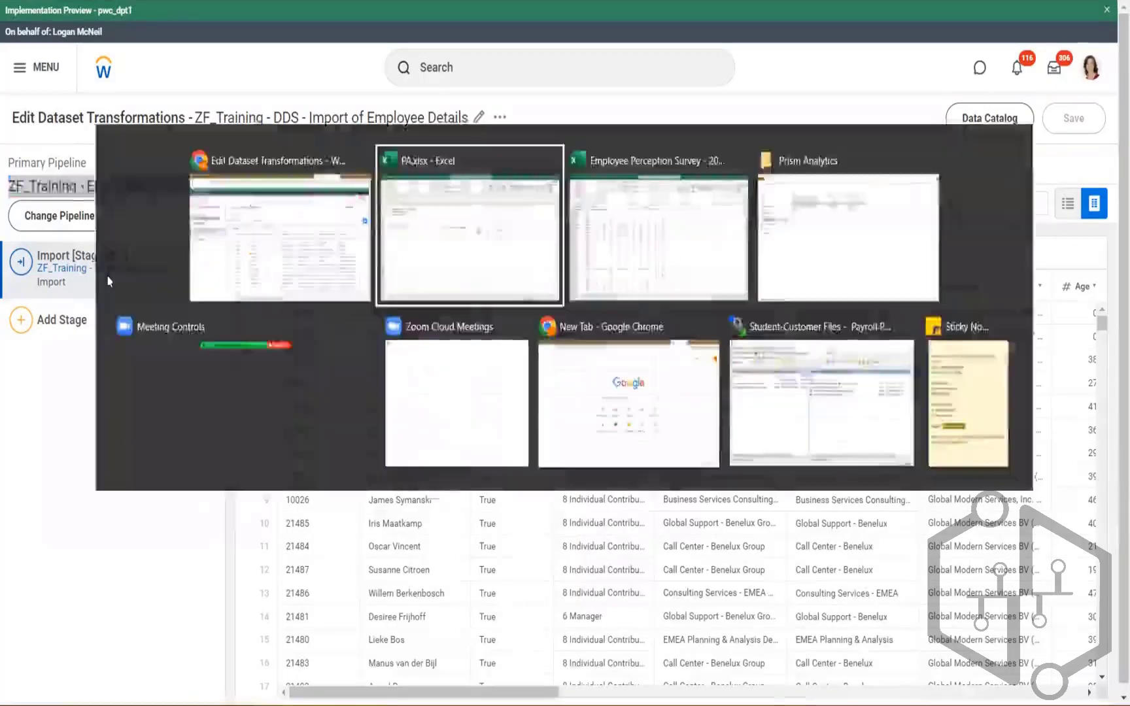
left_click(213, 682)
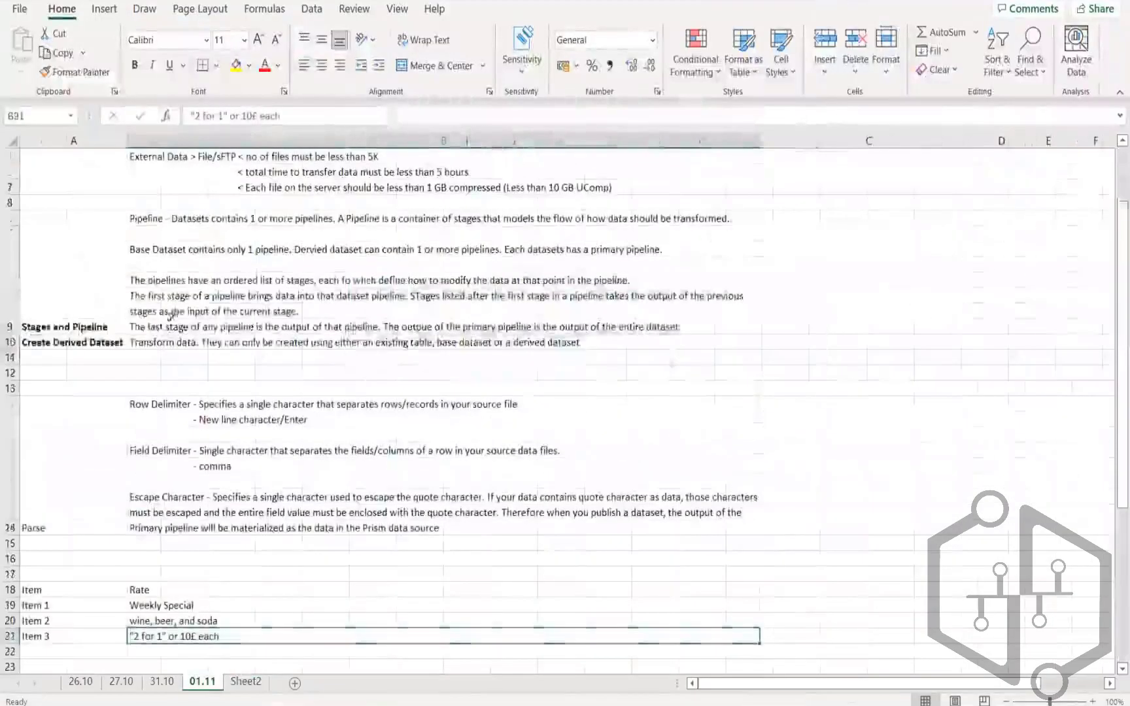
left_click(175, 312)
double_click(182, 311)
left_click_drag(204, 296, 401, 296)
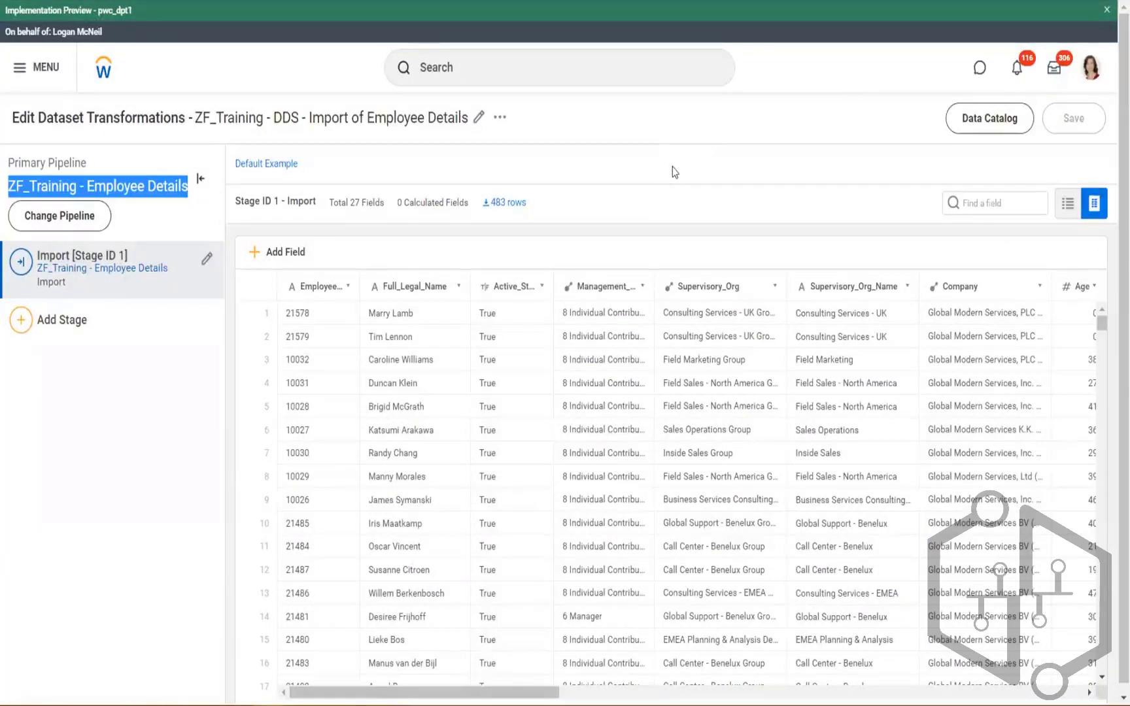
Return to Workday and compare the primary pipelines of the Employee Survey Details 1, Employee Stock Details and derived datasets.
left_click(779, 117)
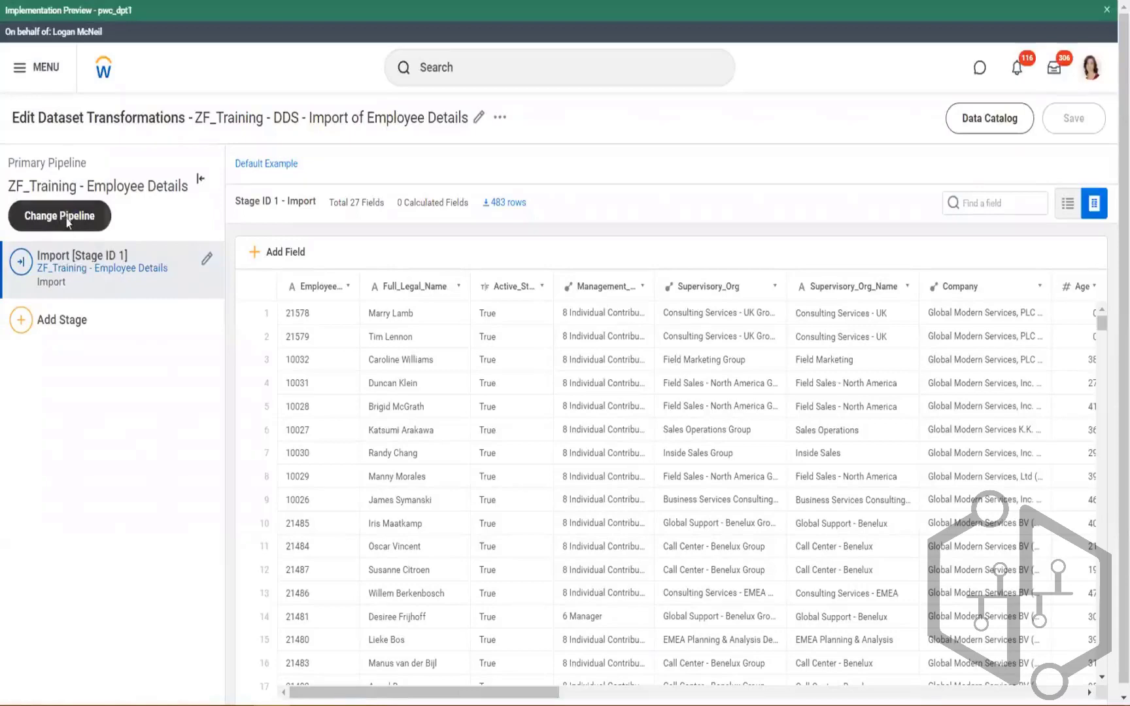
key("ctrl+Tab")
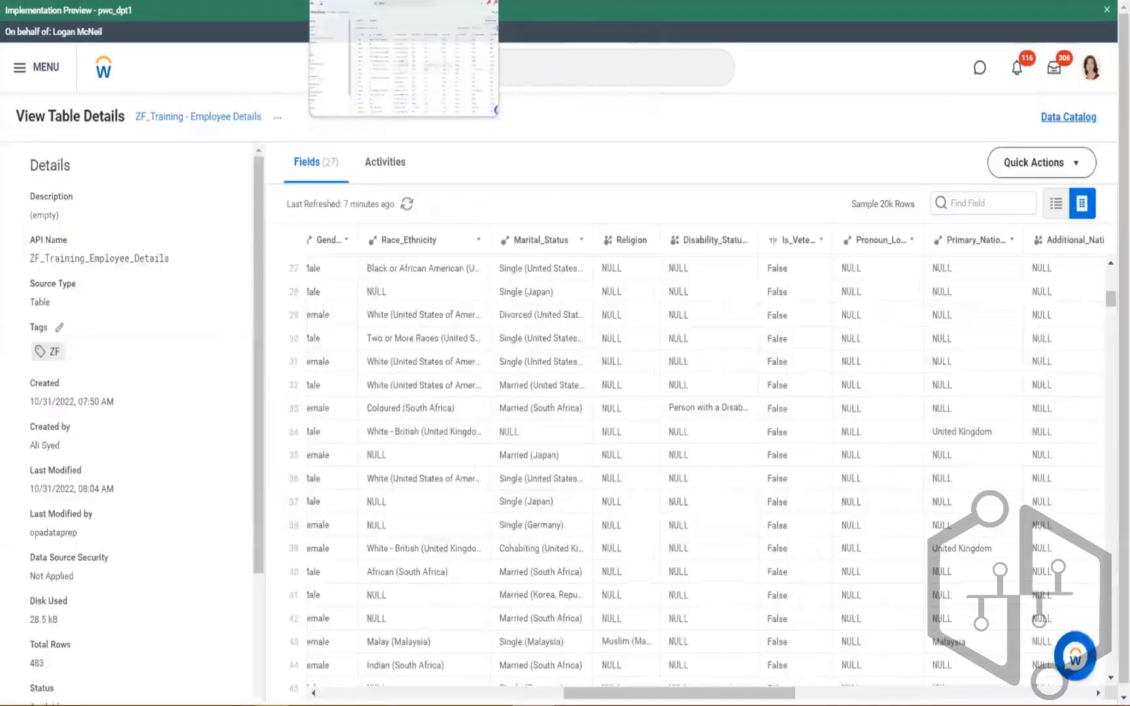
key("ctrl+Tab")
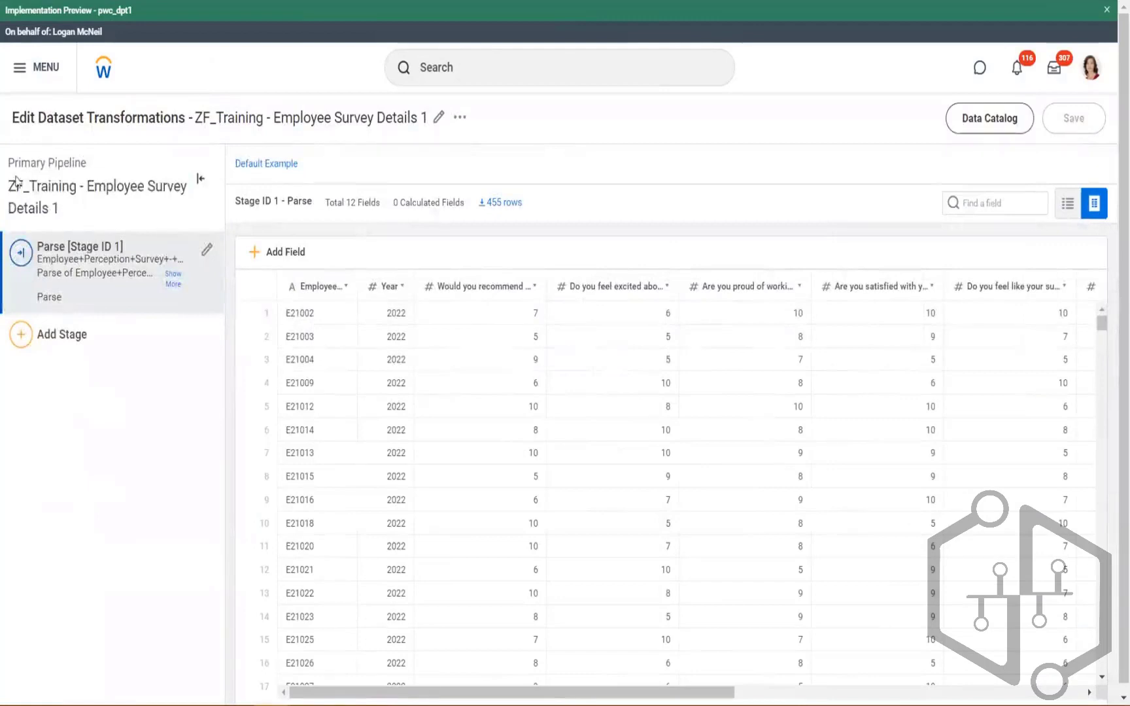
left_click_drag(8, 163, 91, 171)
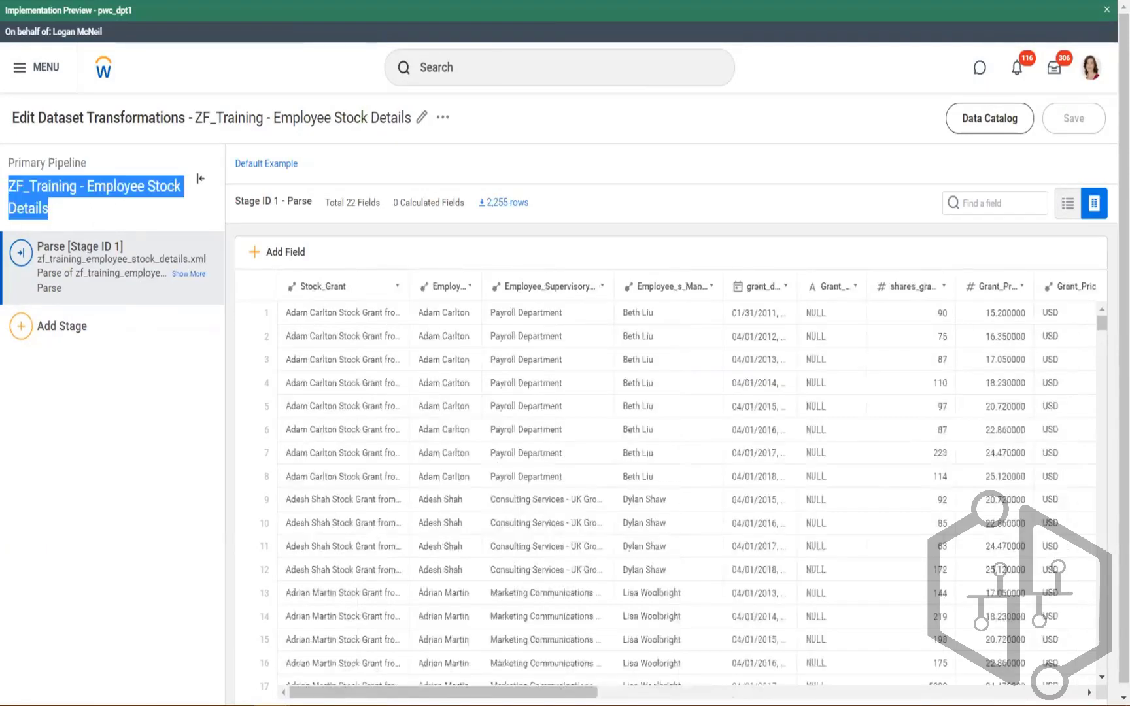
left_click_drag(241, 121, 341, 119)
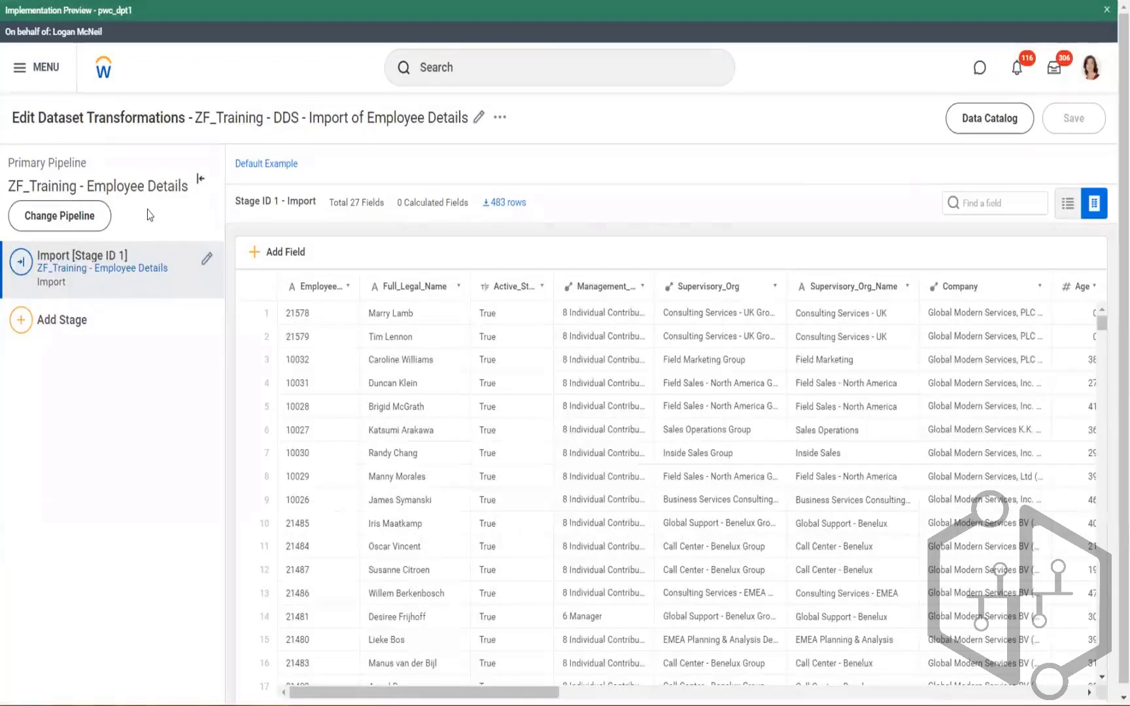
Switch to the Excel notes and shorten the heading in A9 to "Pipeline".
key("alt+Tab")
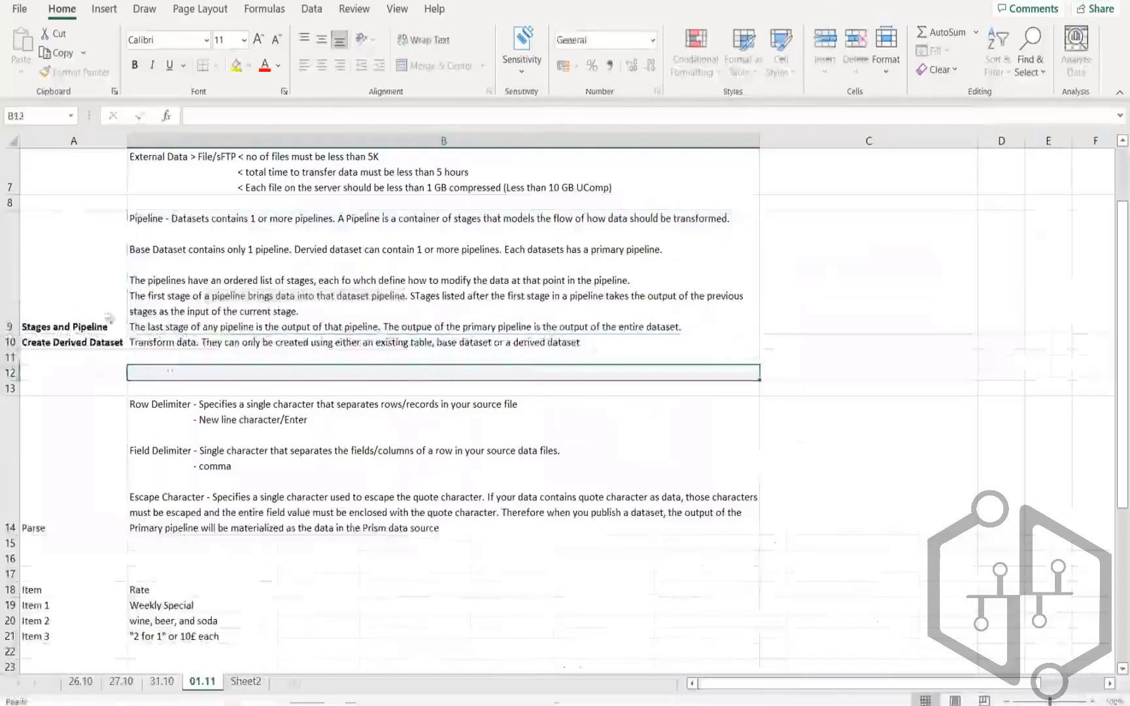
double_click(71, 326)
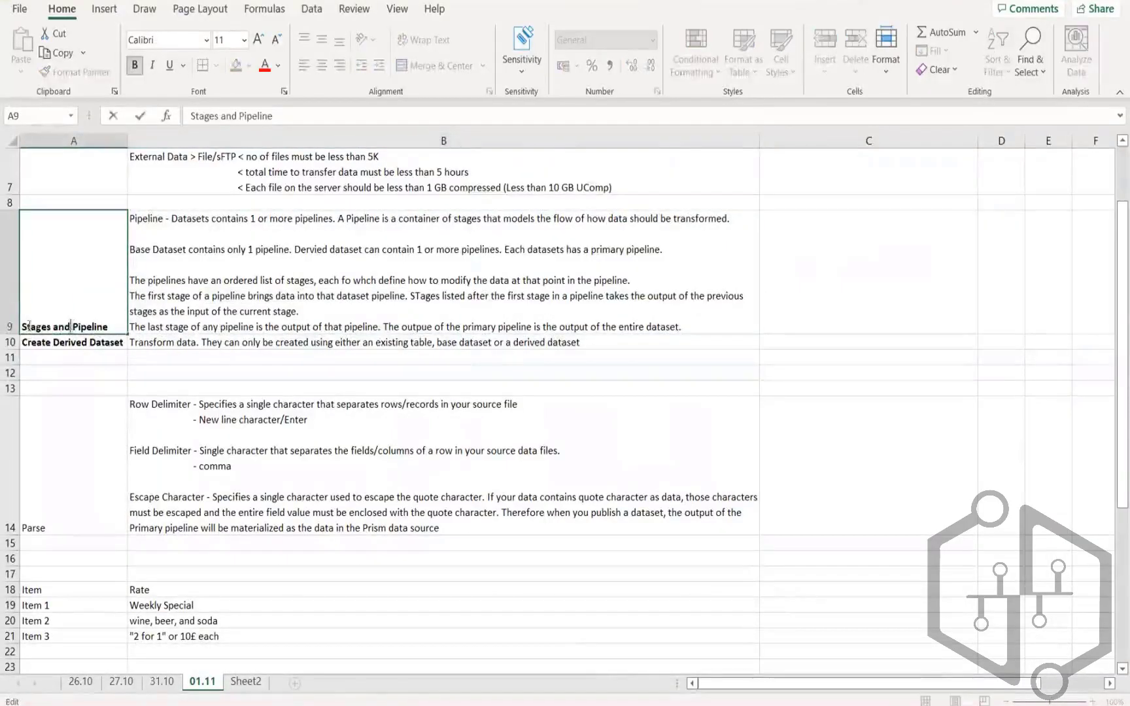
left_click(22, 326, "shift")
key("BackSpace")
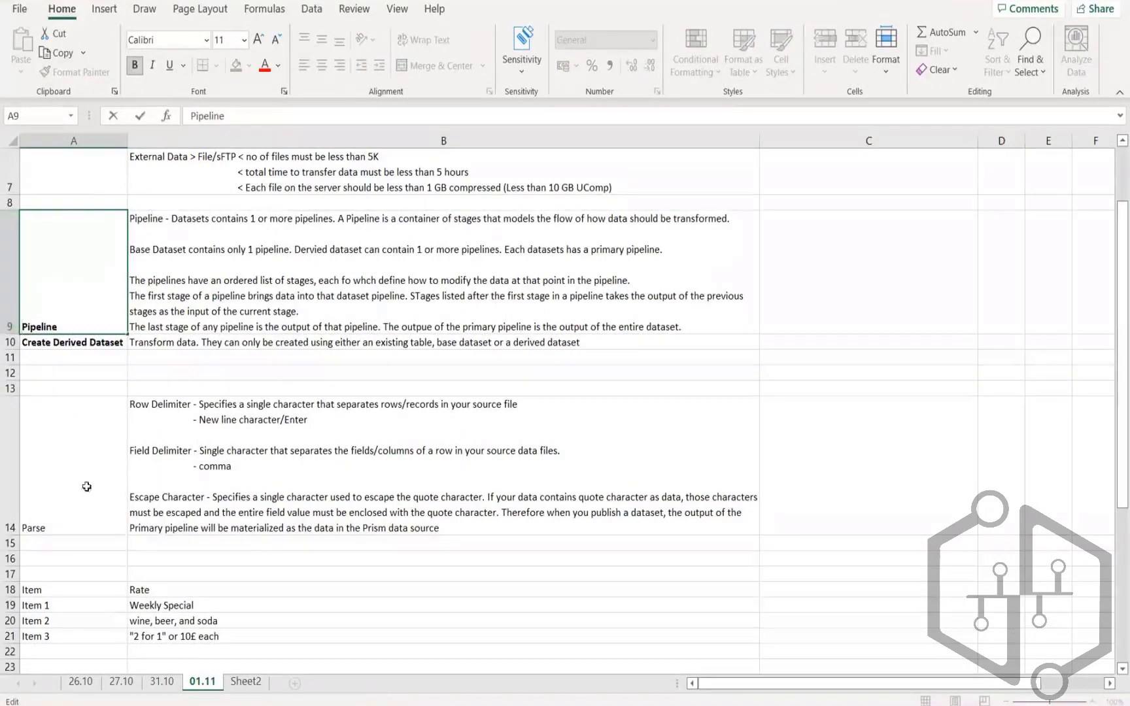
left_click(45, 429)
Insert two blank rows above the Create Derived Dataset row.
left_click(11, 342)
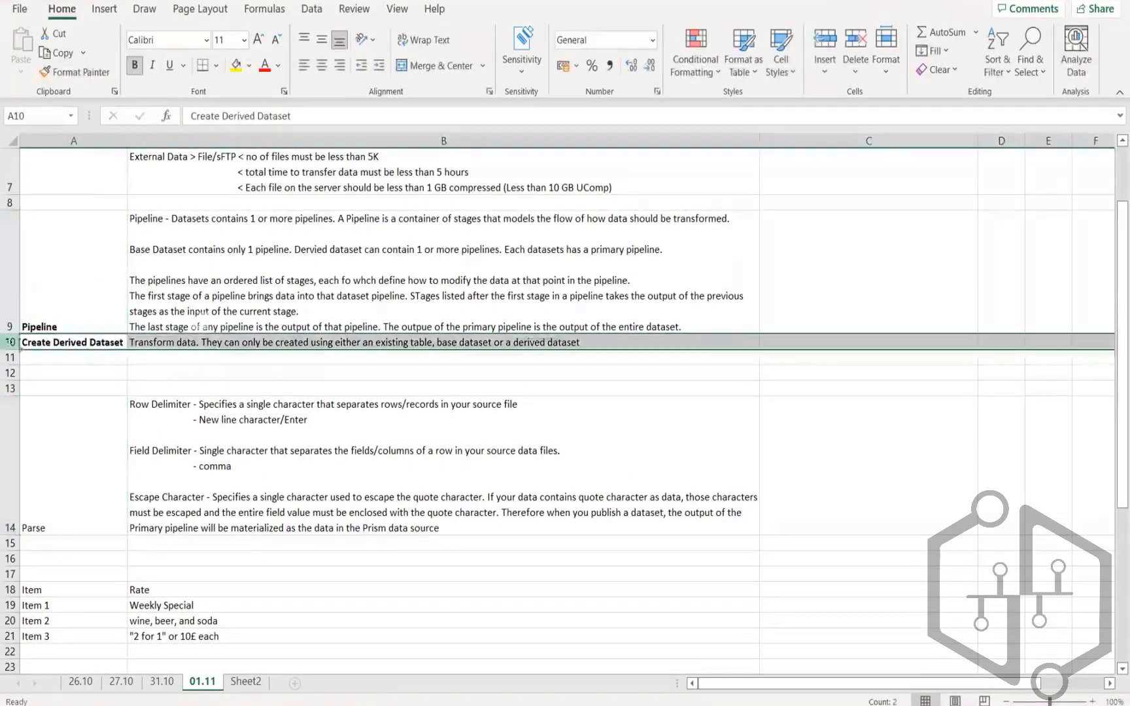
right_click(11, 342)
left_click(35, 474)
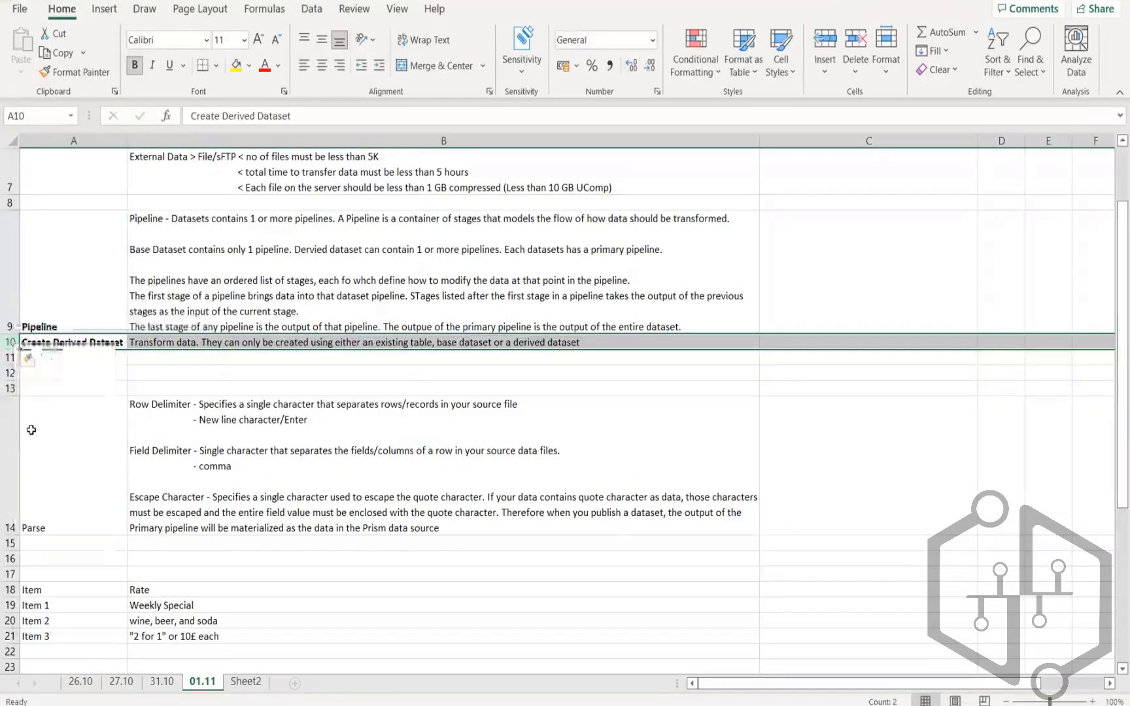
right_click(10, 345)
left_click(36, 476)
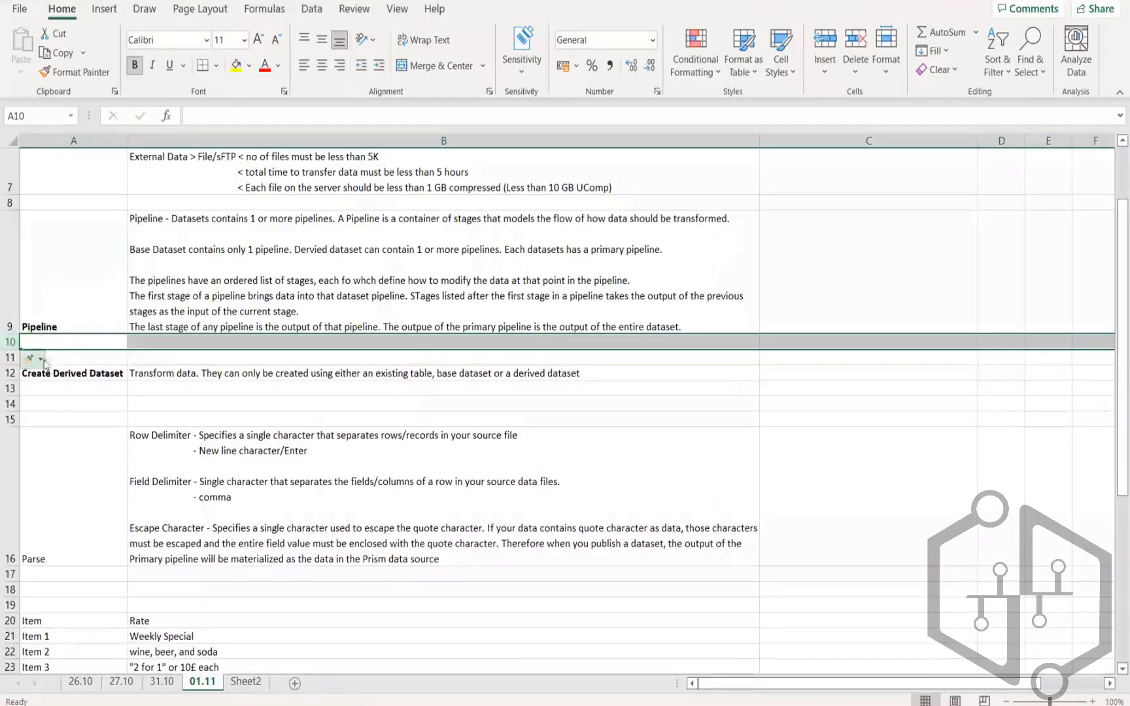
Enter the heading "Stages" in A10, directly below Pipeline.
left_click(78, 344)
type("St")
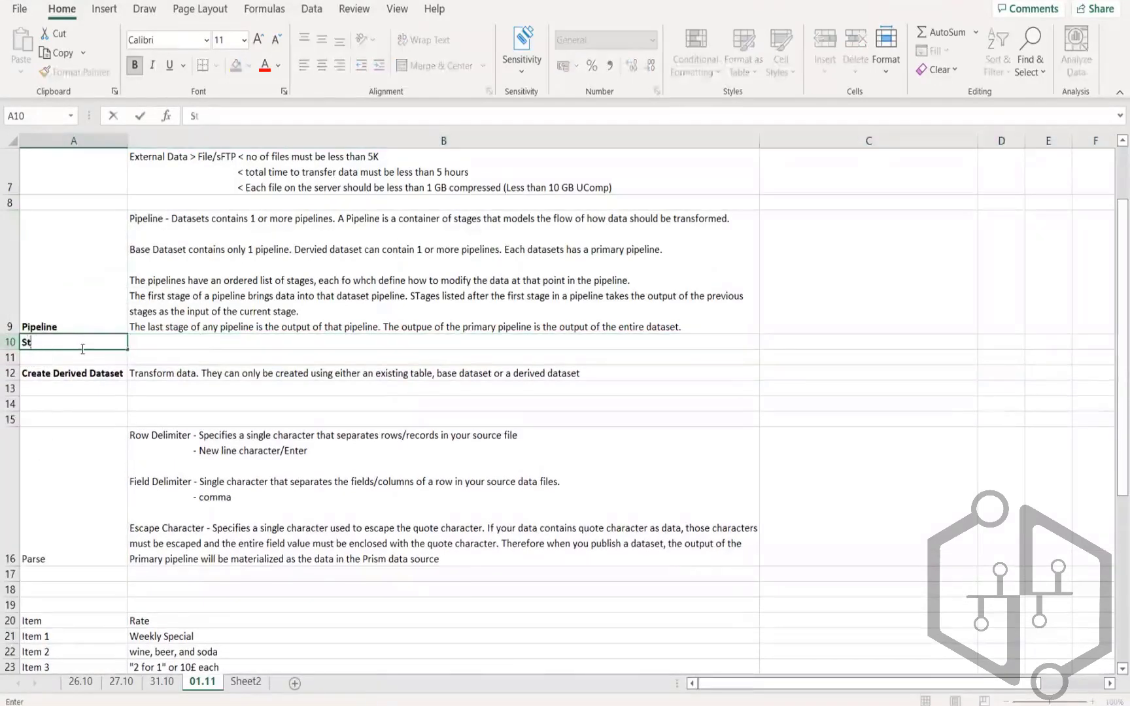
type("ages")
key("Tab")
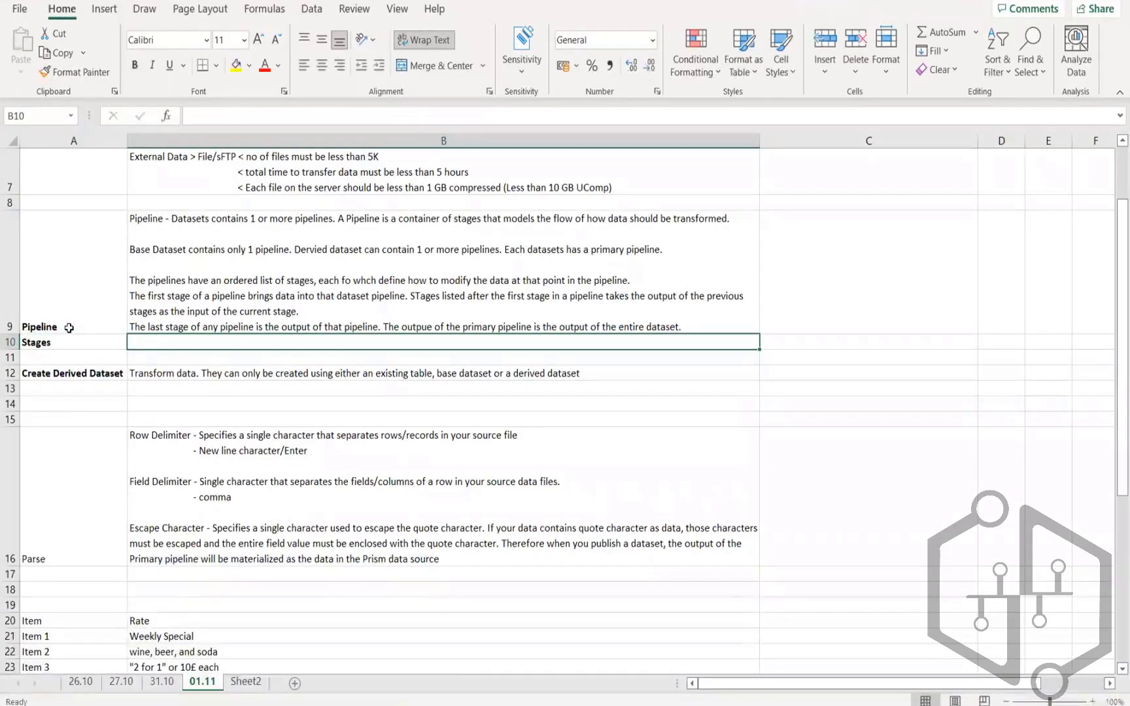
Enter in B10: "A stage is a pipeline object that takes in data, transforms it is some way and outputs modified data.".
type("A")
type(" stag")
key("BackSpace")
type("age ")
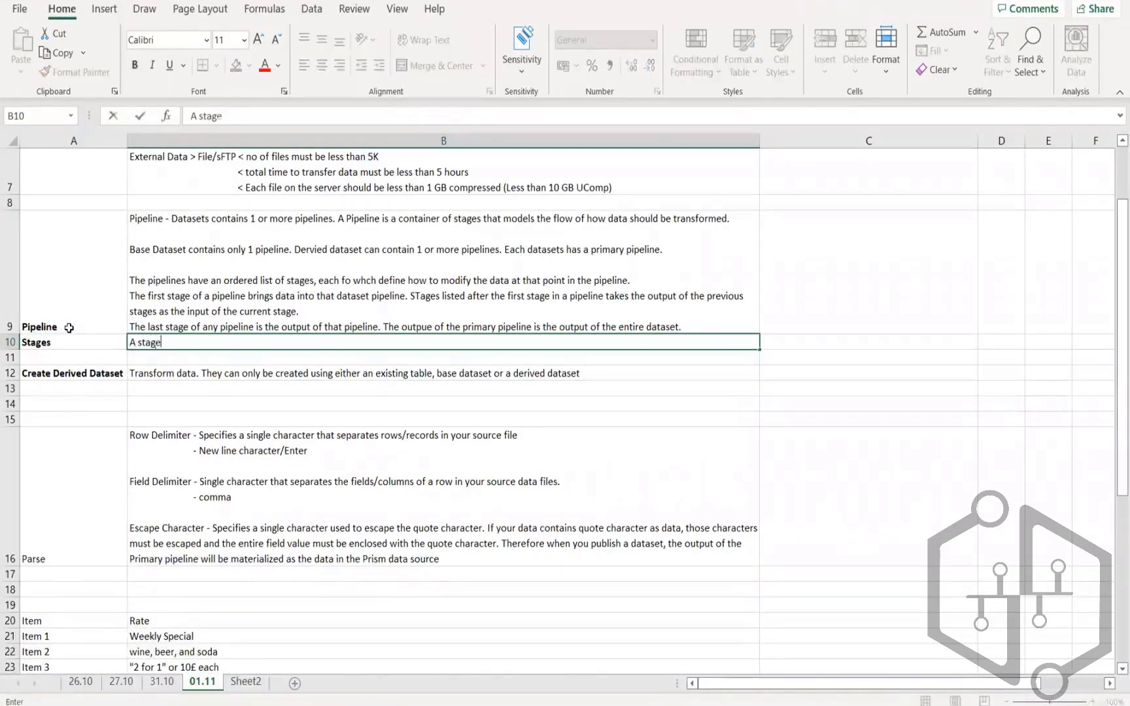
type("is a pipeline ob")
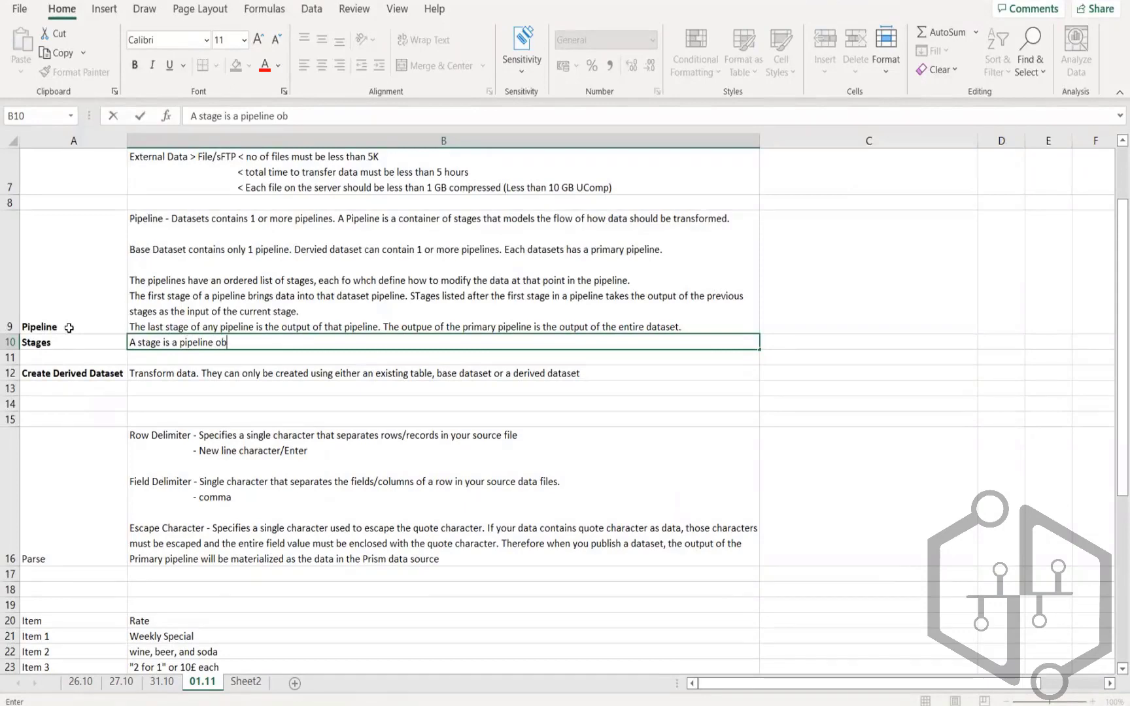
type("ject that takes in da")
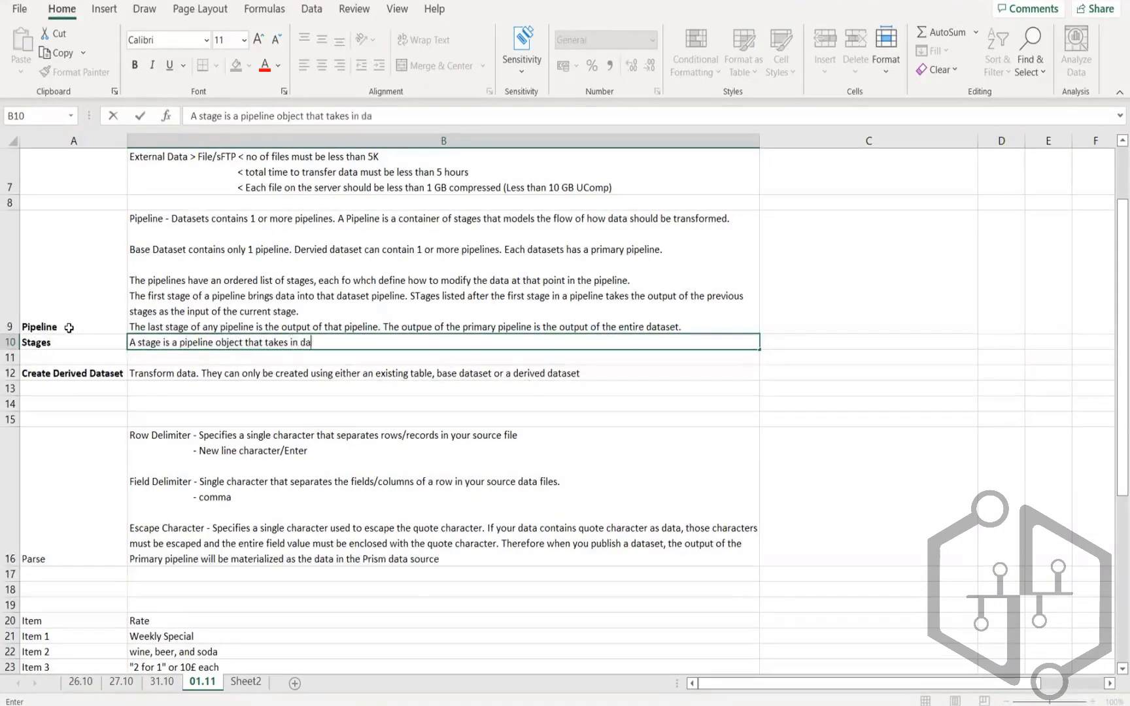
type("ta, transforms it i")
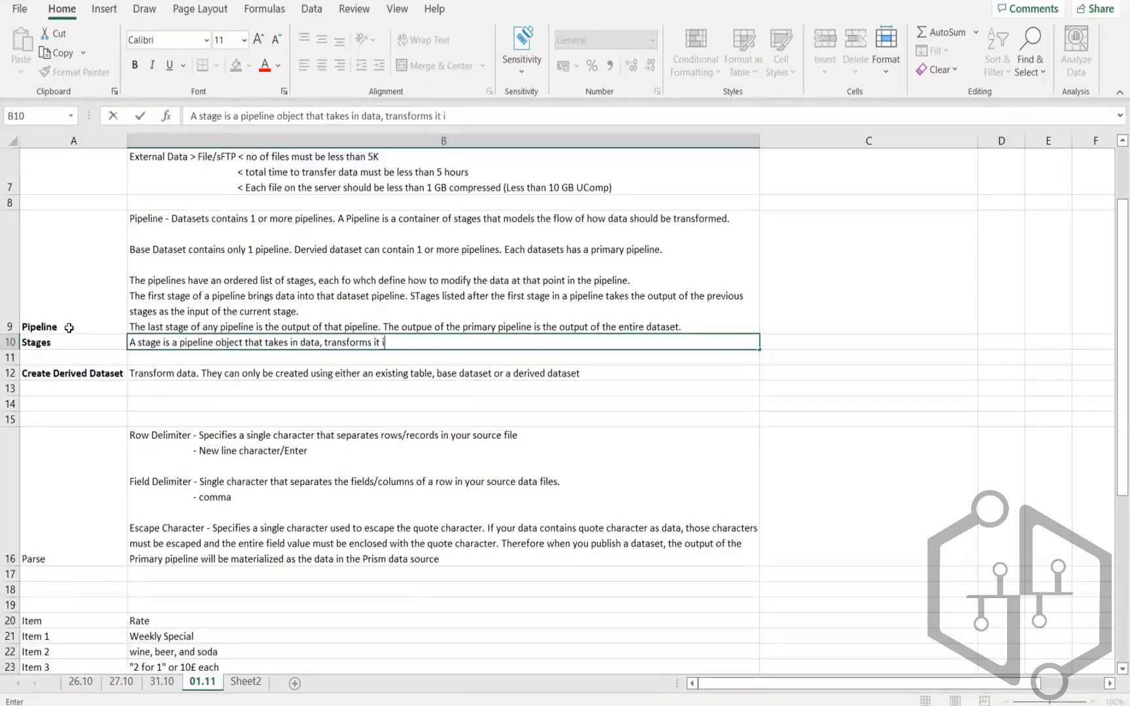
type("s some way")
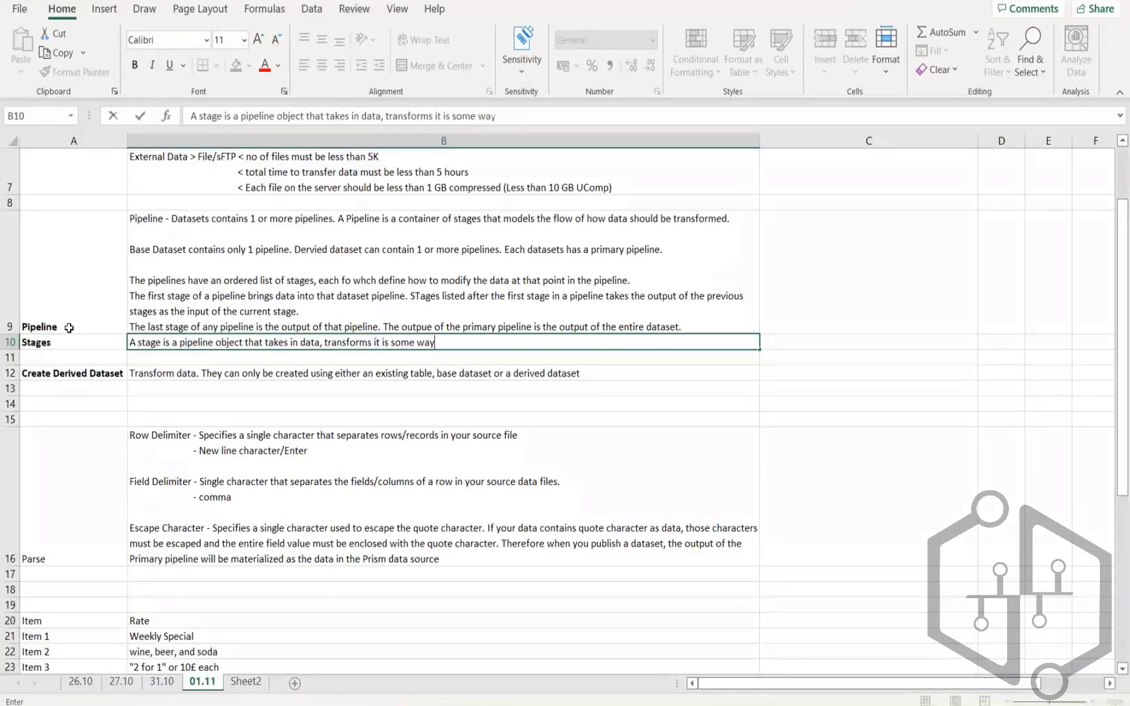
type(" and outpu")
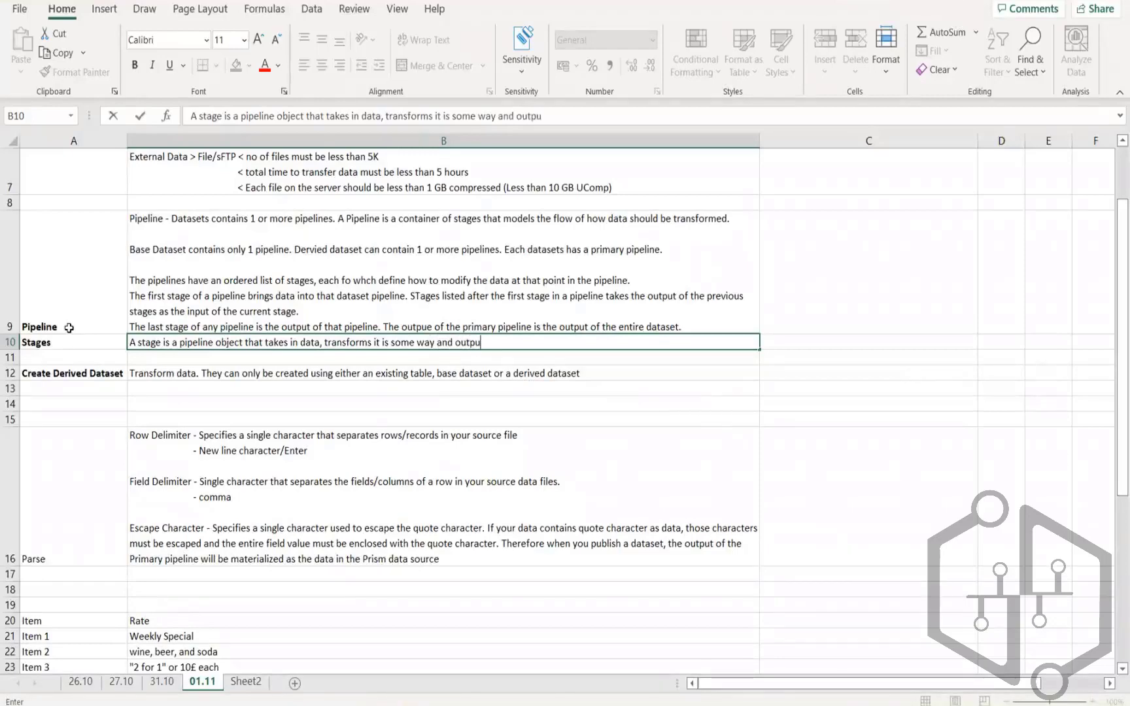
type("ts modified")
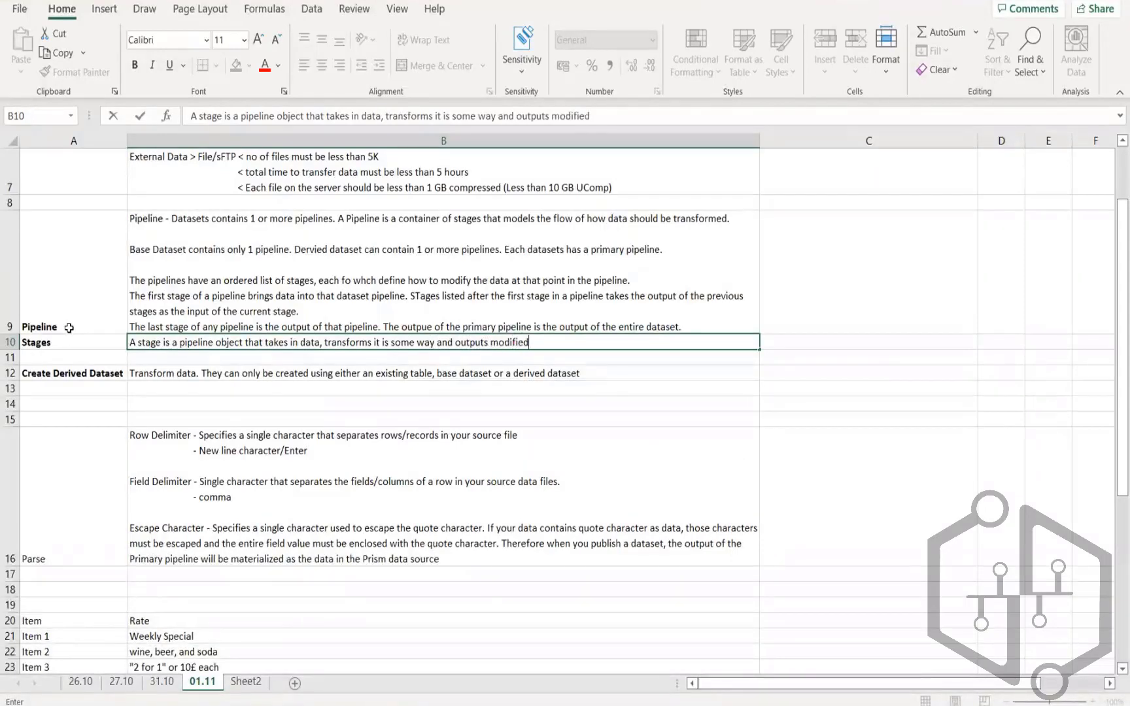
type(" data.")
key("Return")
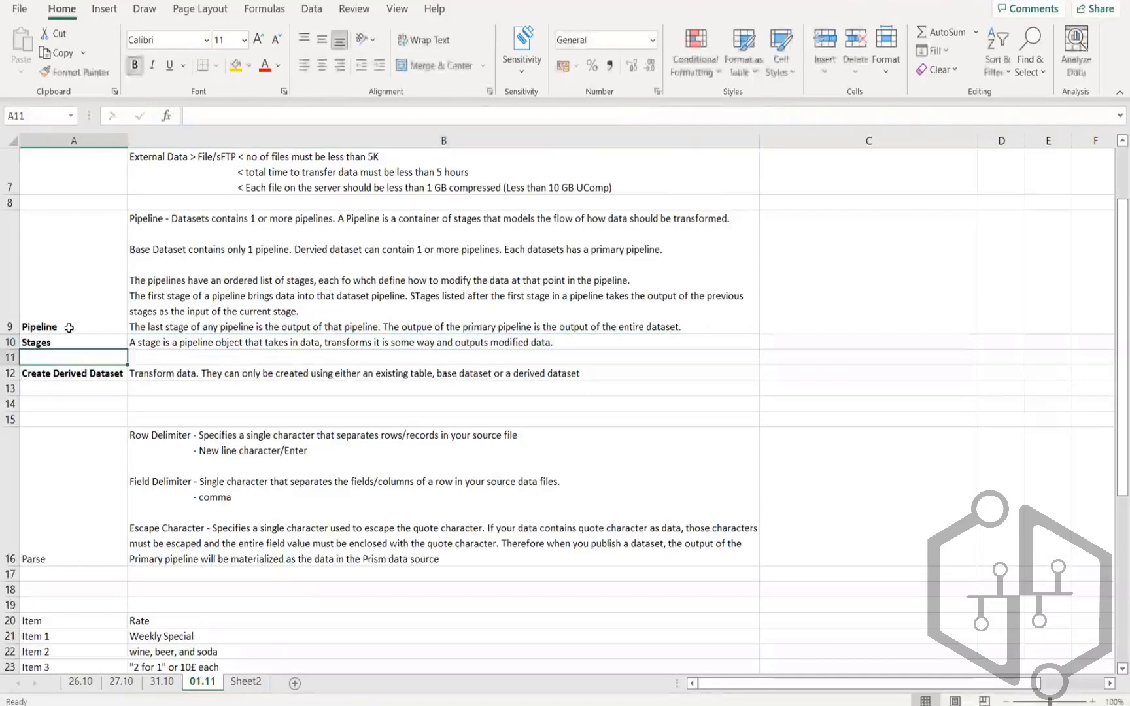
Examine the derived dataset diagram in row 53, following the data from D1 through Stage 1 and D2 to Stage 2.
scroll(323, 398, "down", 5)
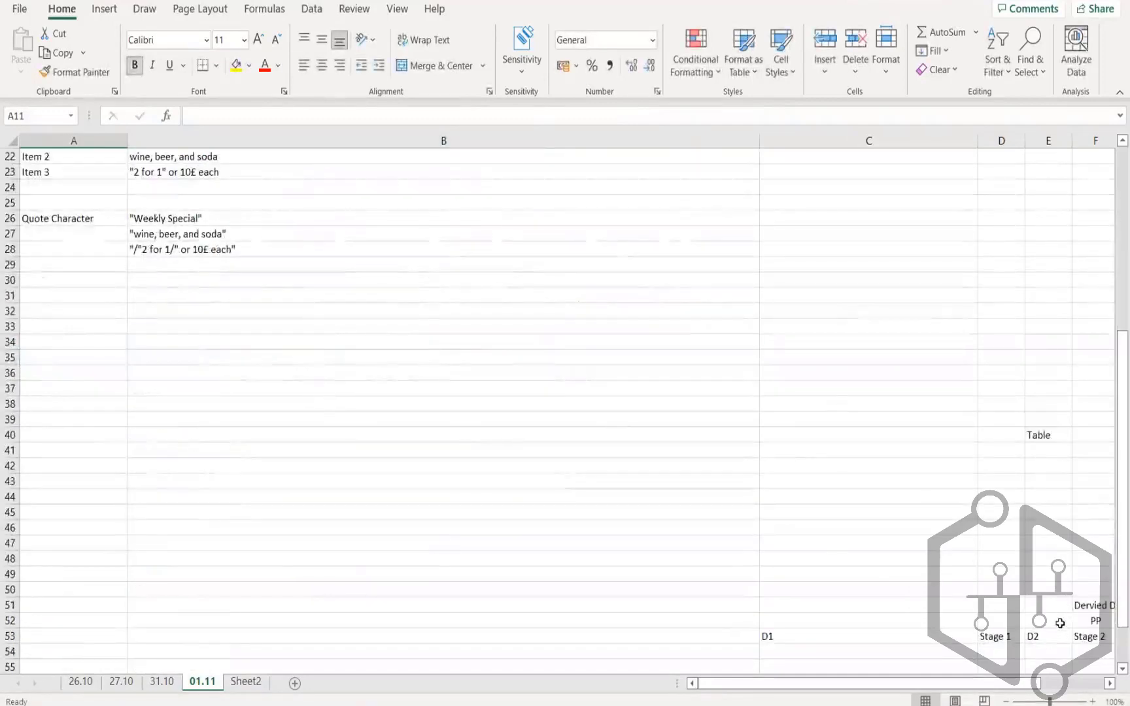
left_click(1089, 621)
key("Right")
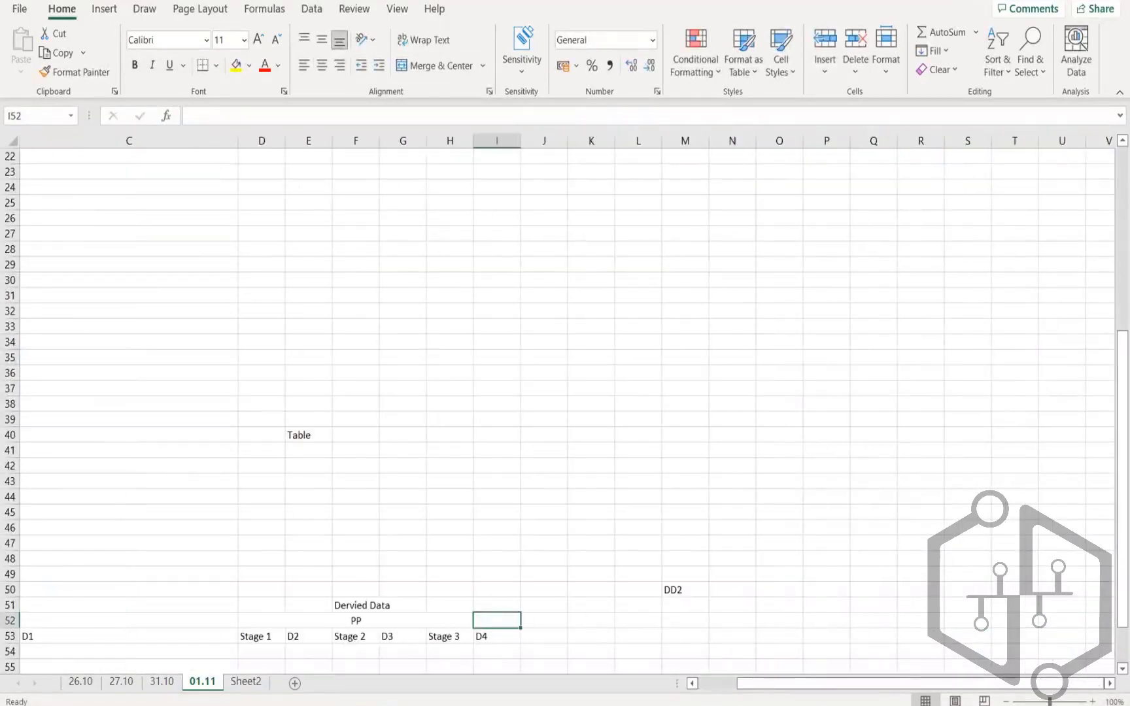
left_click(272, 637)
left_click(124, 634)
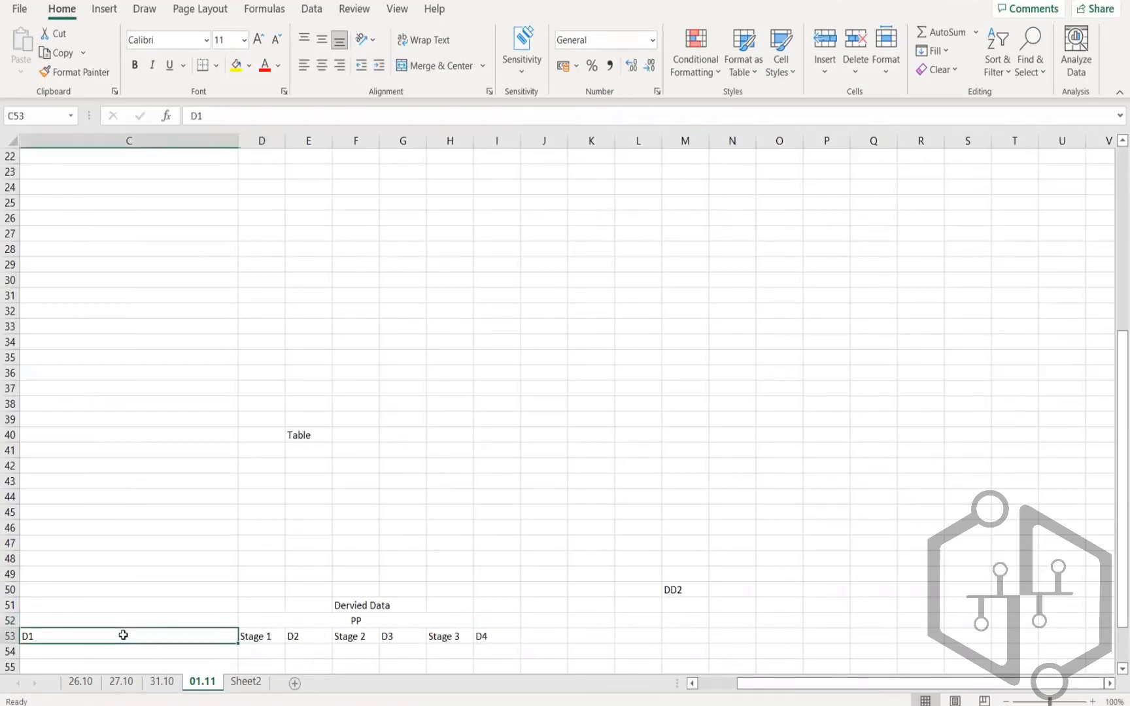
left_click(268, 637)
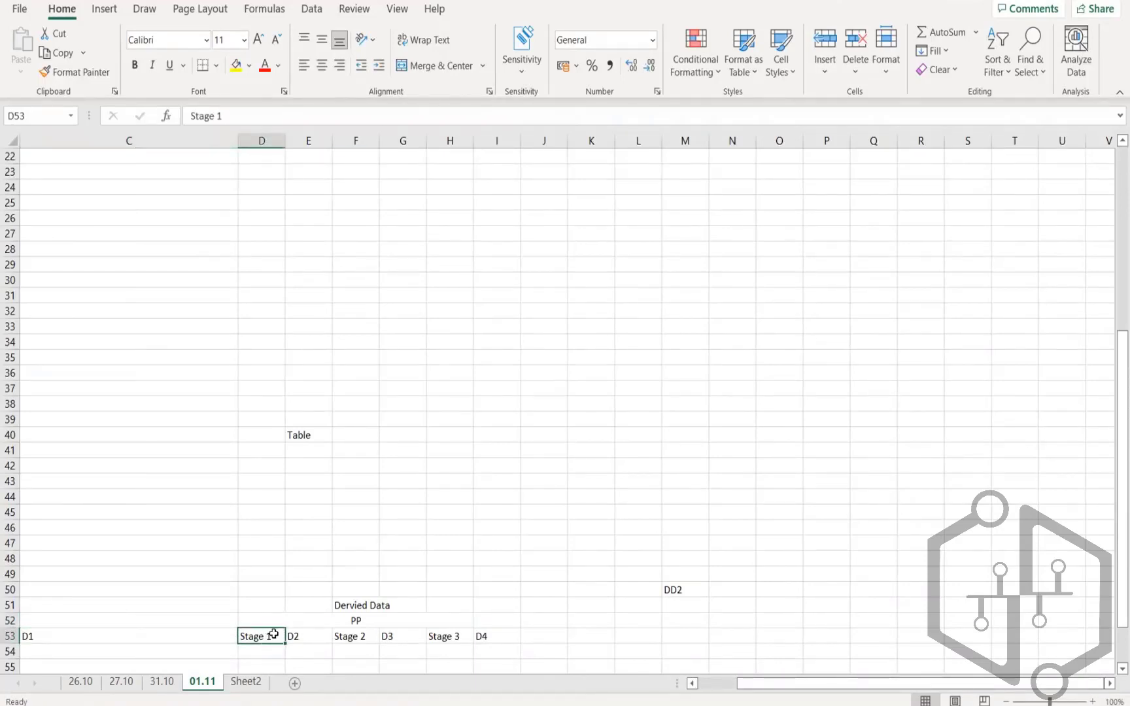
left_click(310, 636)
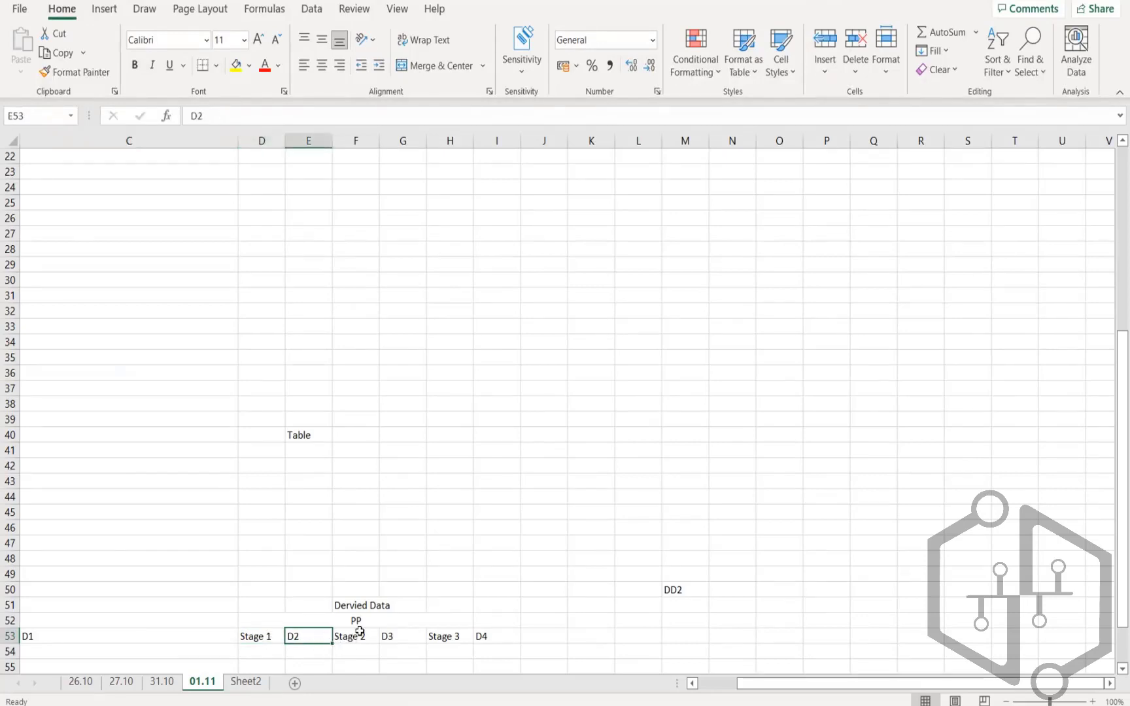
left_click(361, 635)
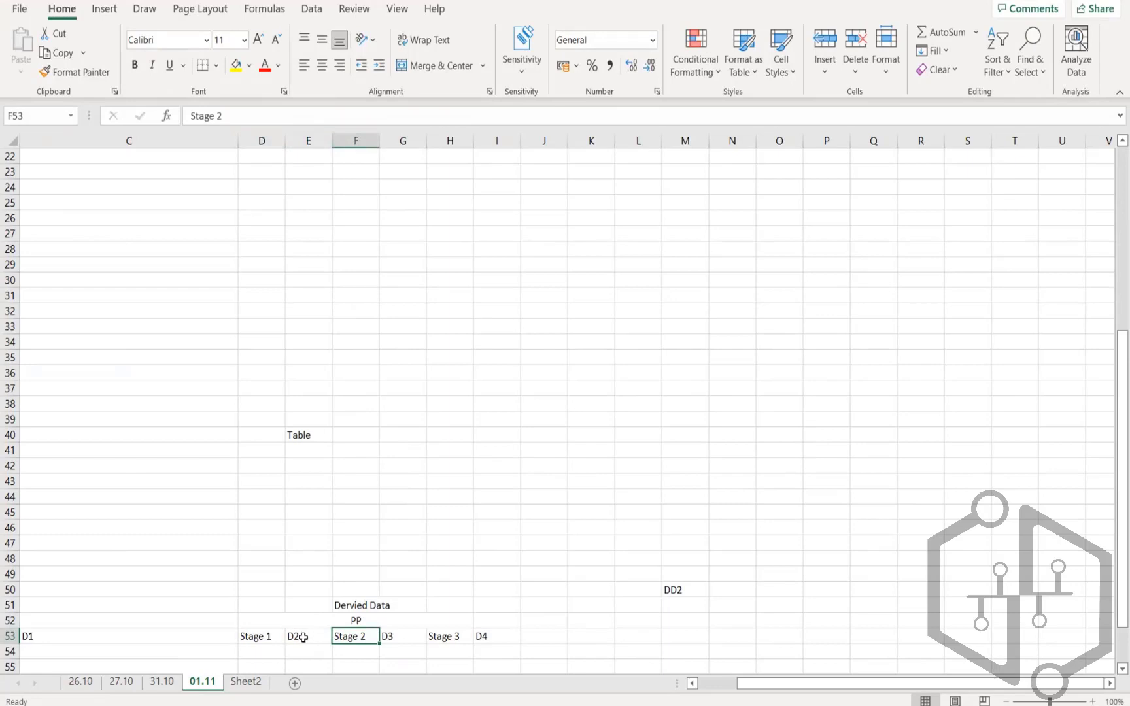
left_click(257, 636)
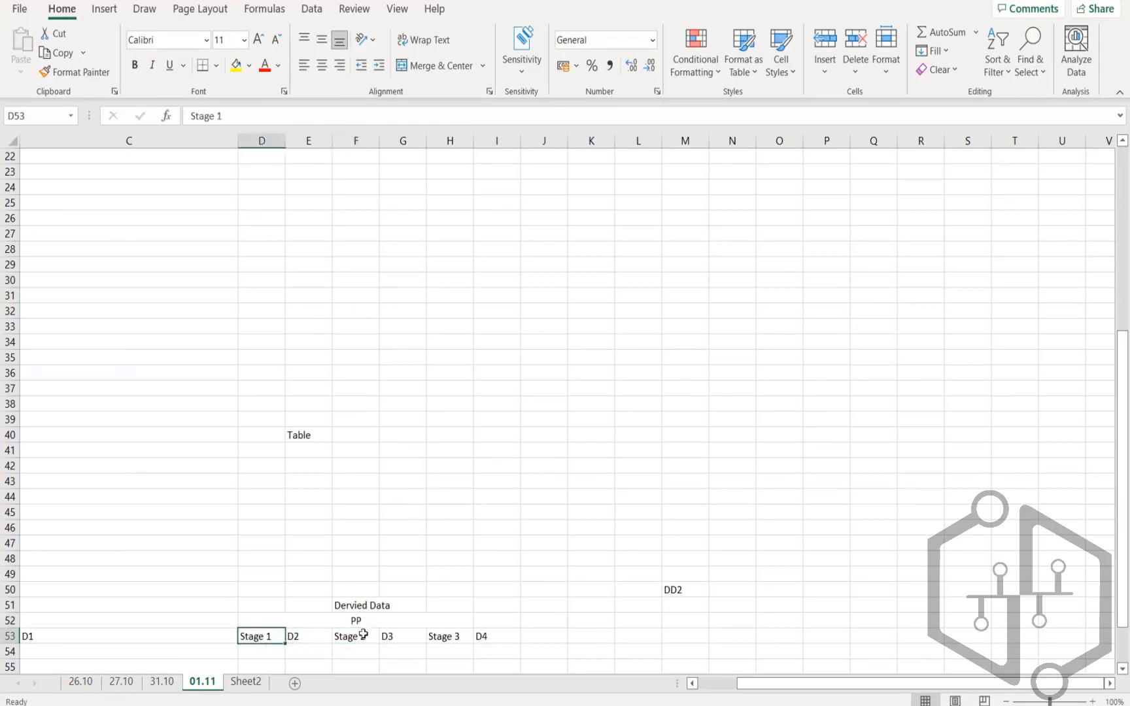
Follow the derived dataset diagram in row 53 from Stage 2 to its output D3.
left_click(365, 636)
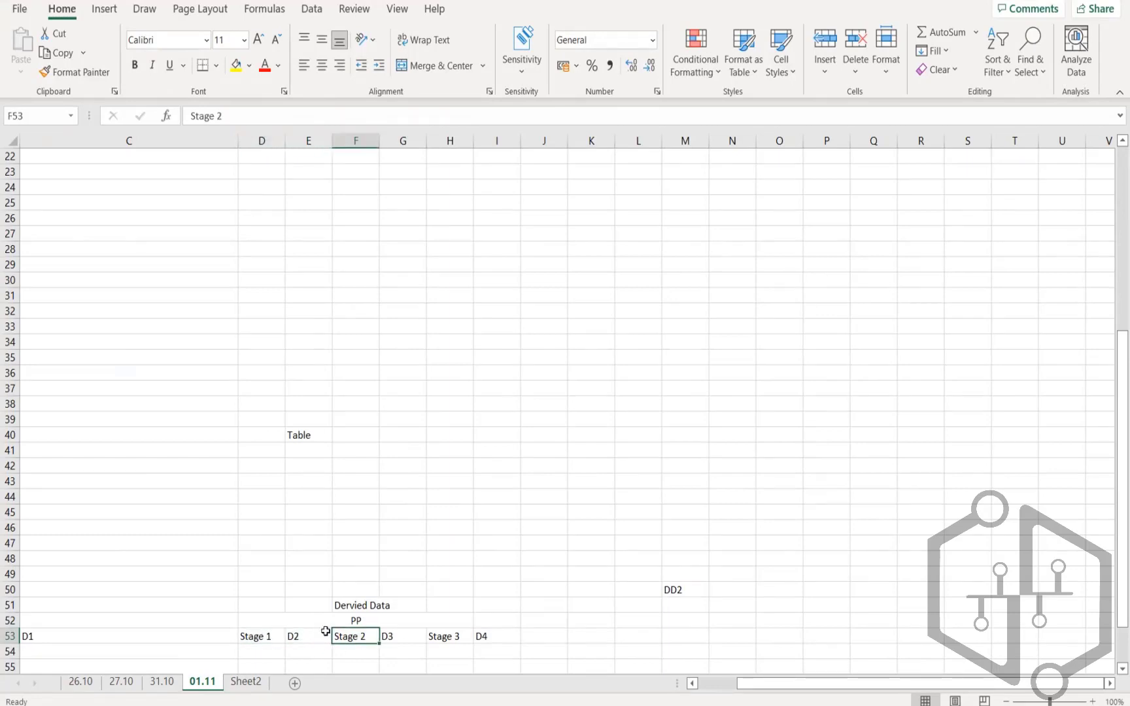
left_click(388, 637)
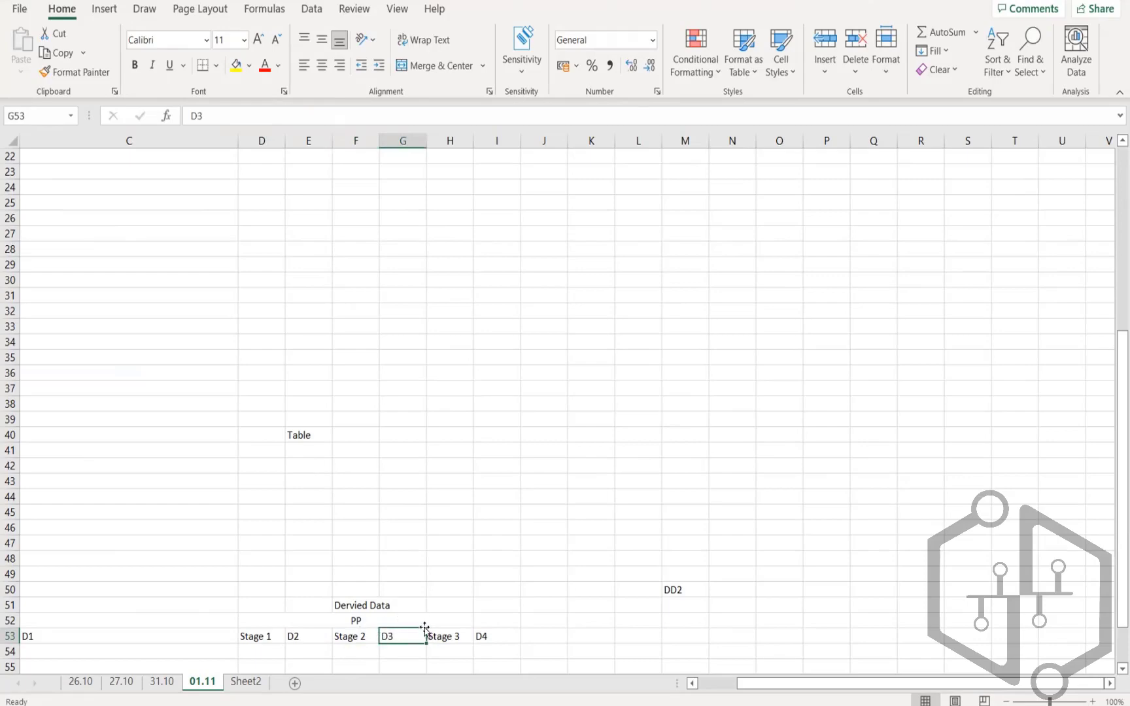
scroll(419, 429, "up", 4)
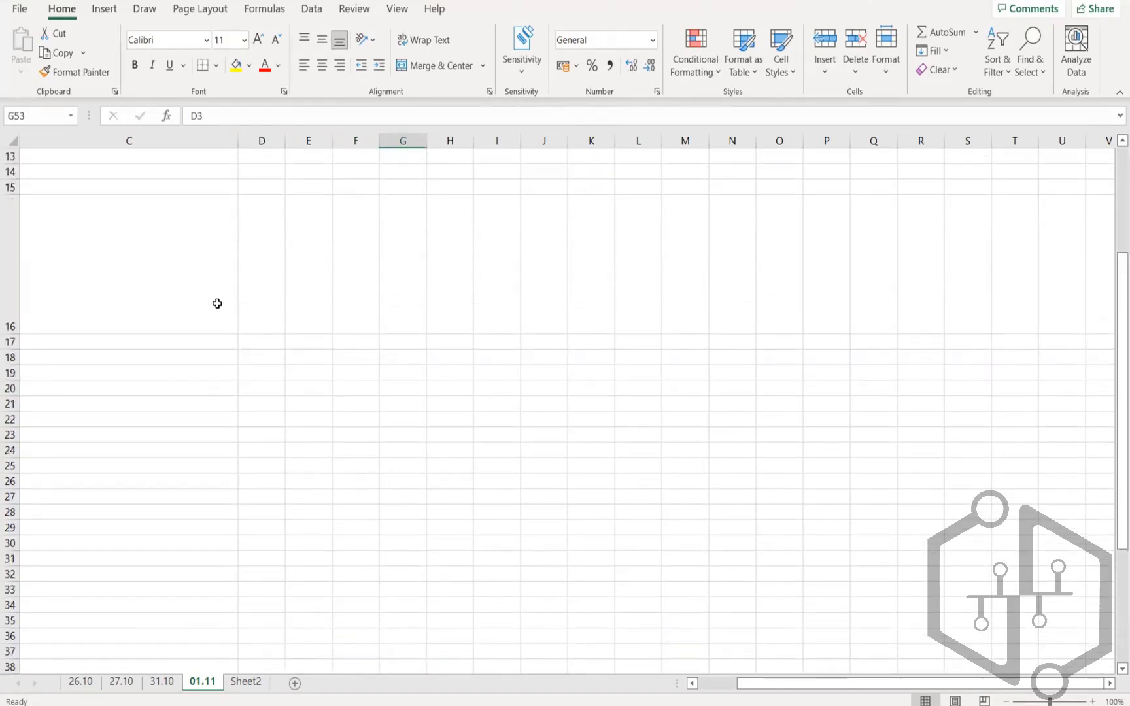
Add a second line to the Stages description in B10: "A Stage performs a single computational function,".
left_click(216, 301)
key("Left")
key("Left")
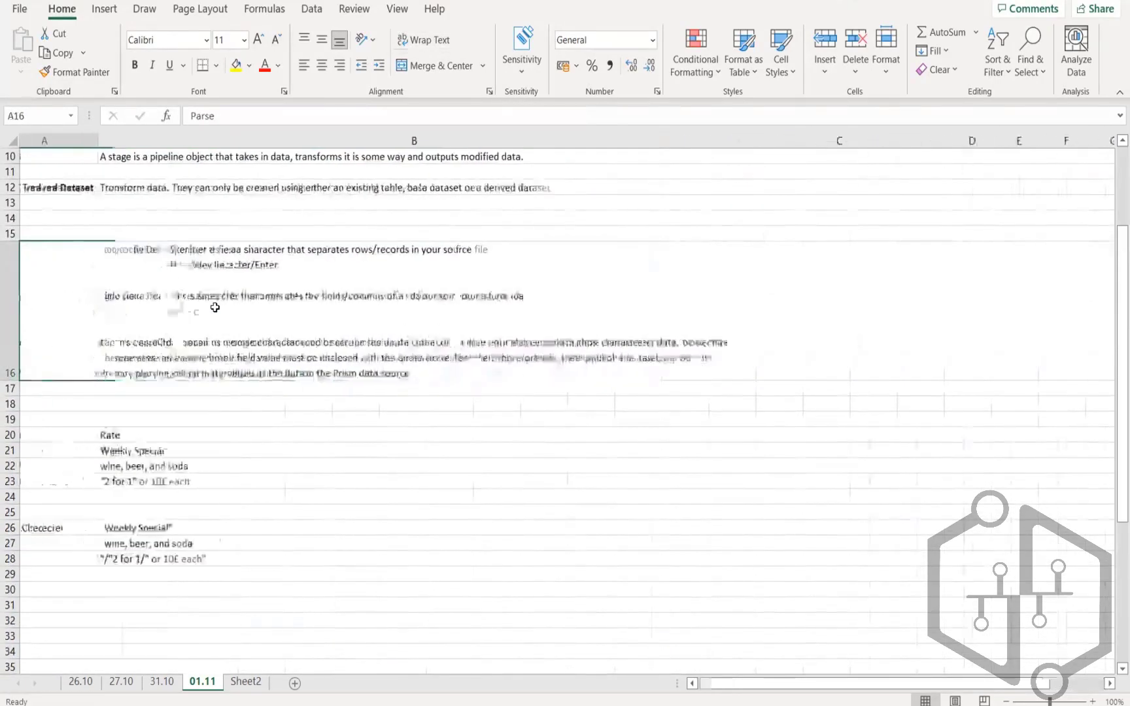
left_click(531, 160)
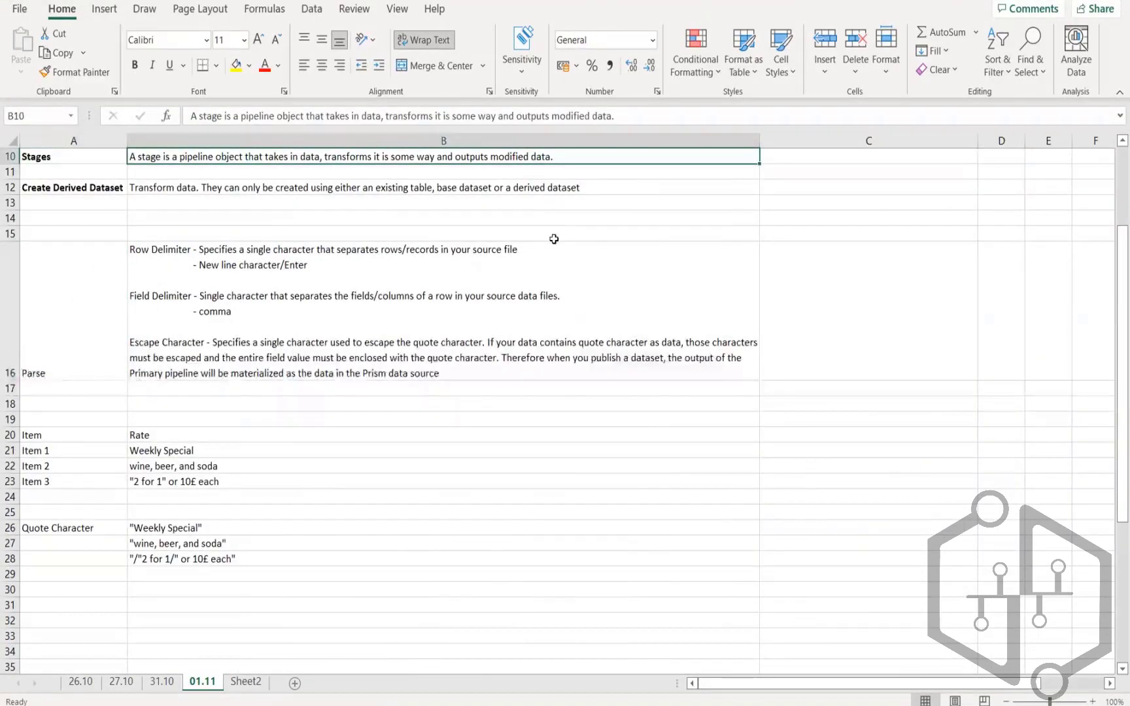
double_click(580, 156)
key("alt+Return")
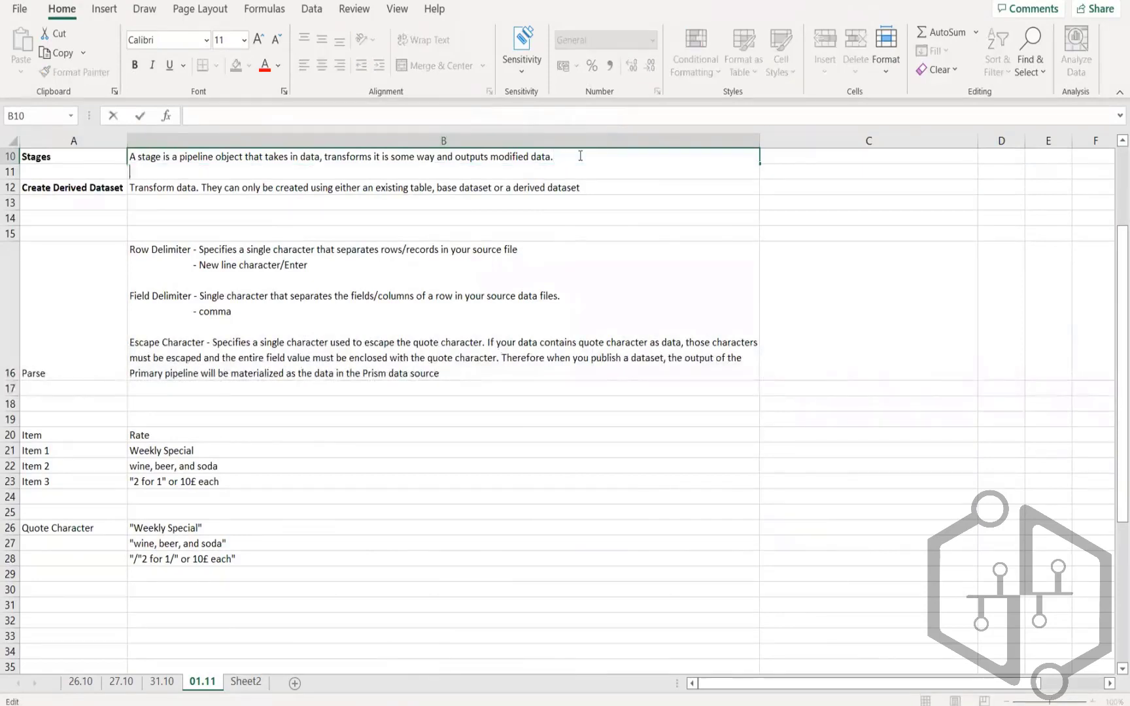
type("A Stage performs")
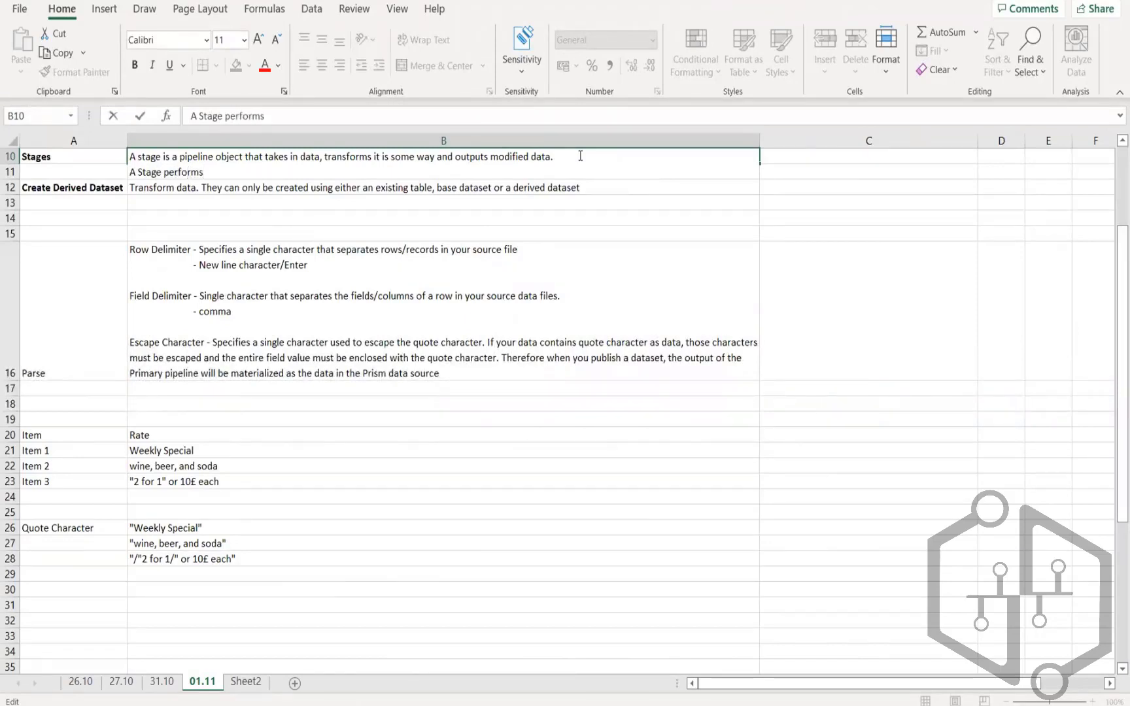
type("ingle computatoin")
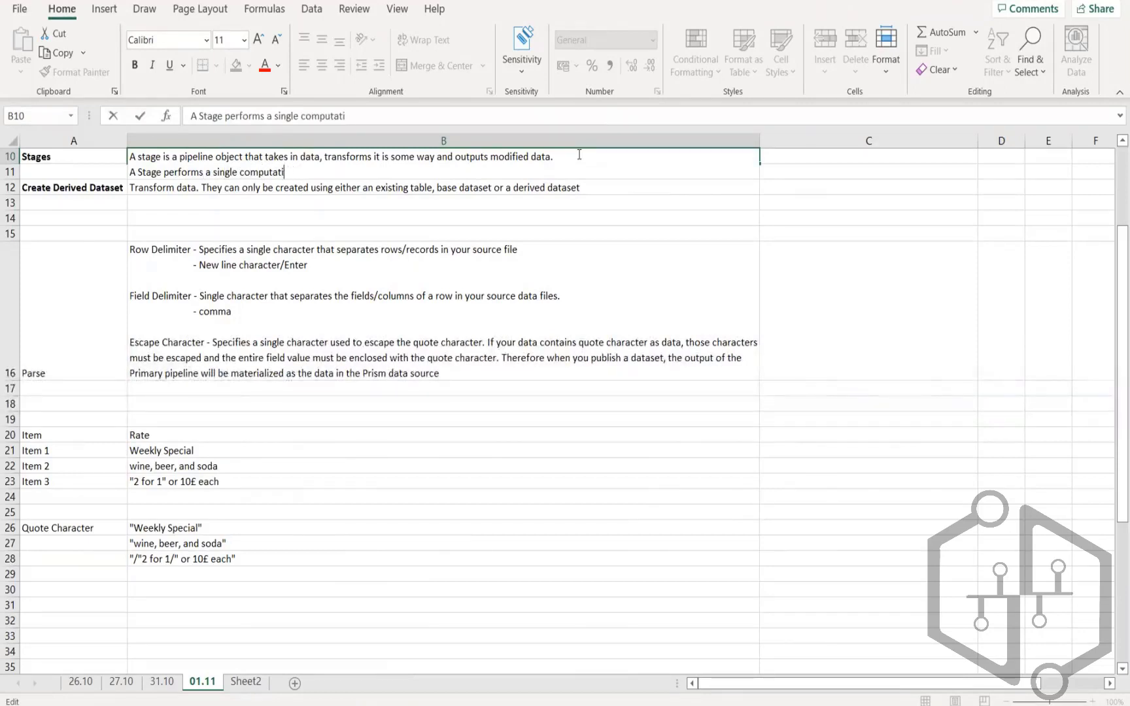
type("onal func")
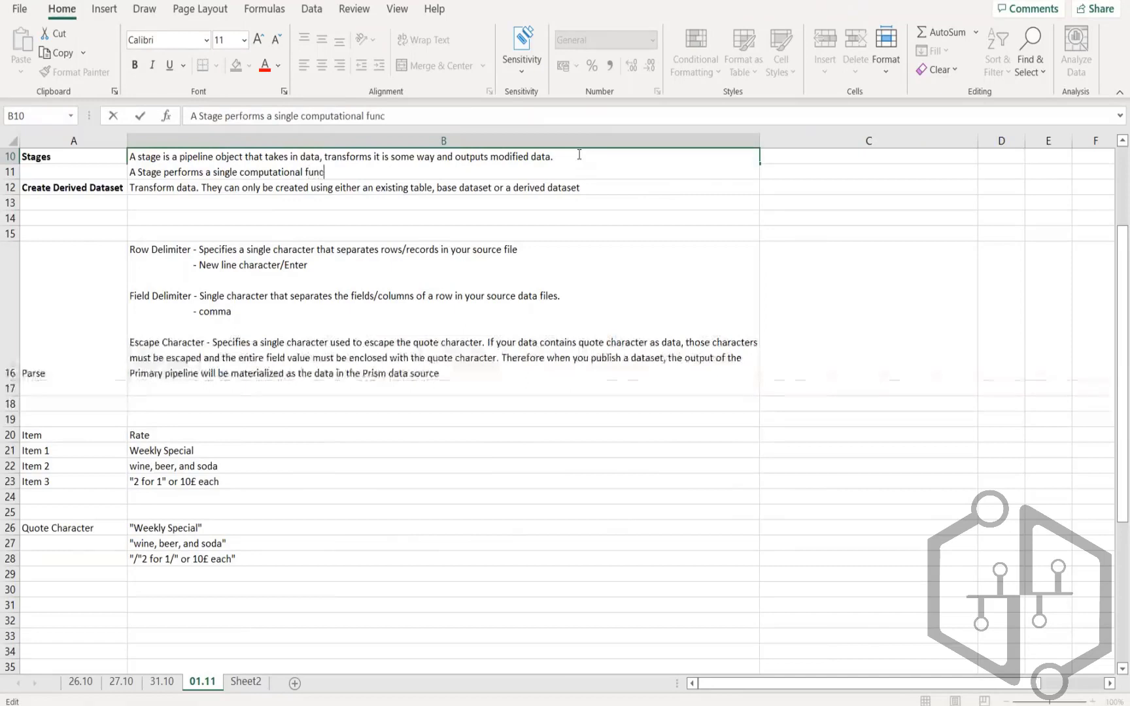
type("tion,")
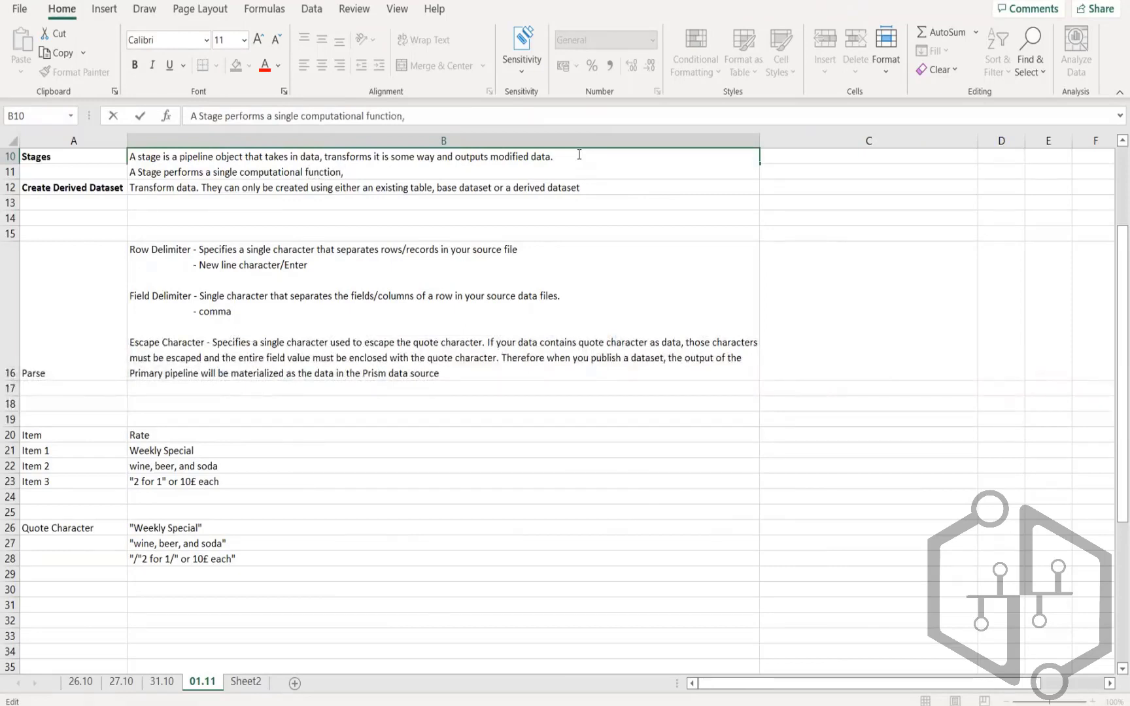
key("Return")
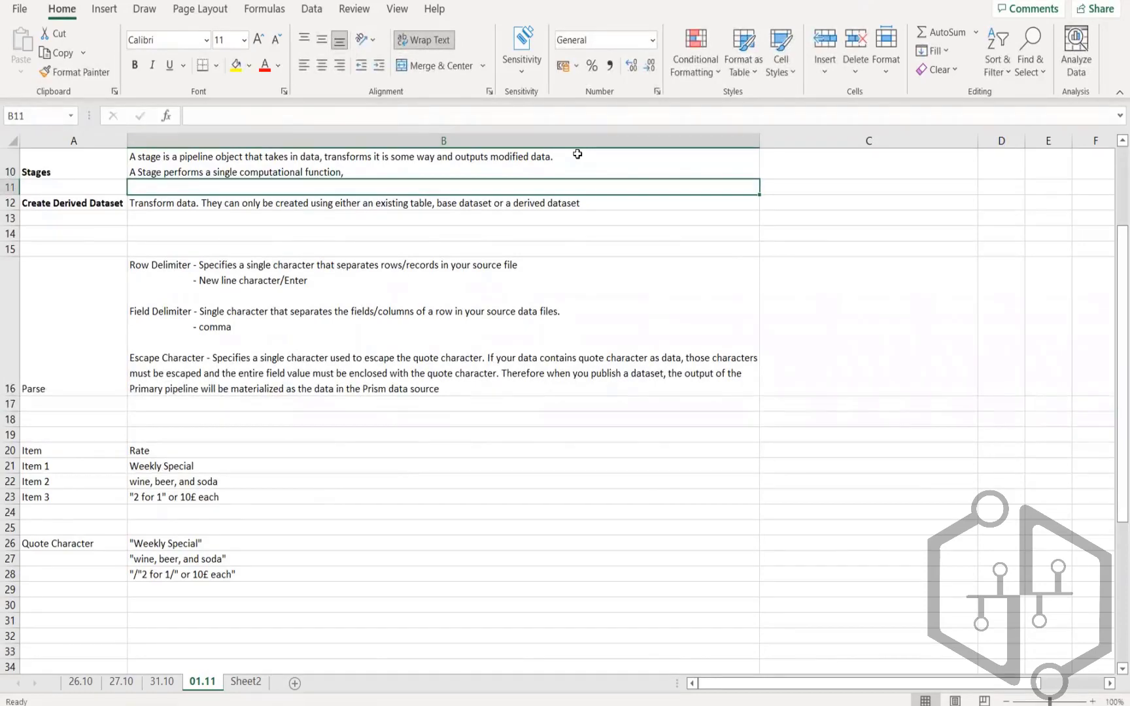
Below the computational function line in B10, leave a blank line and list the stages "Import" and "Parse" on separate lines.
key("alt+Tab")
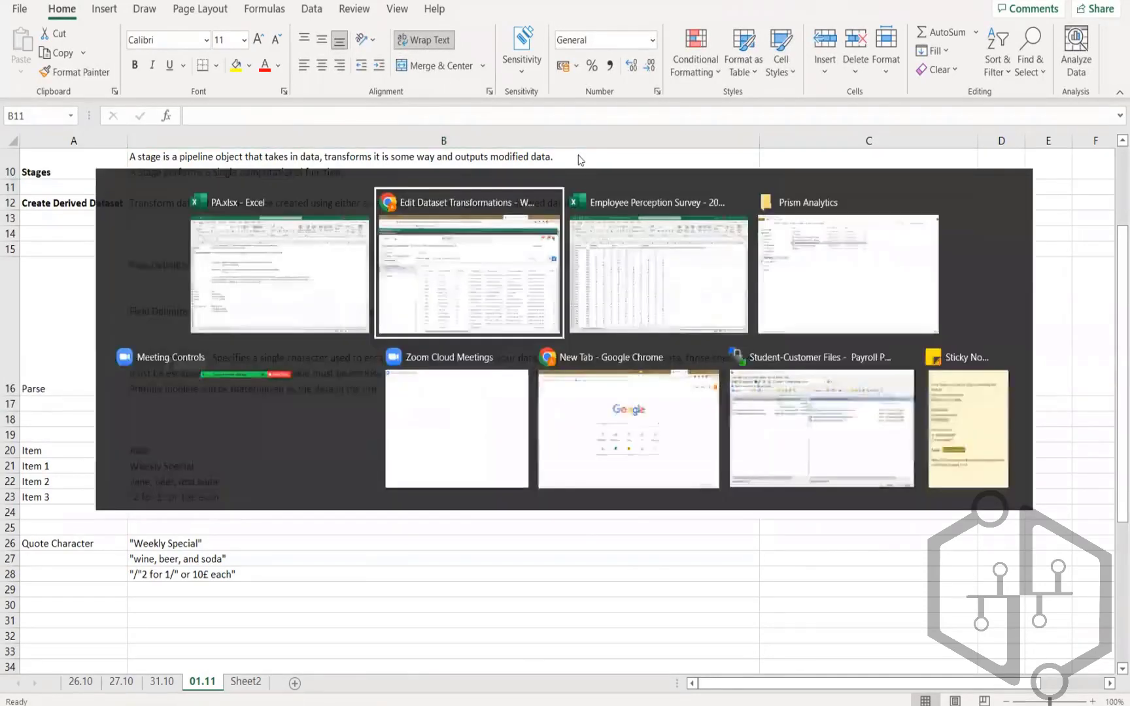
double_click(490, 169)
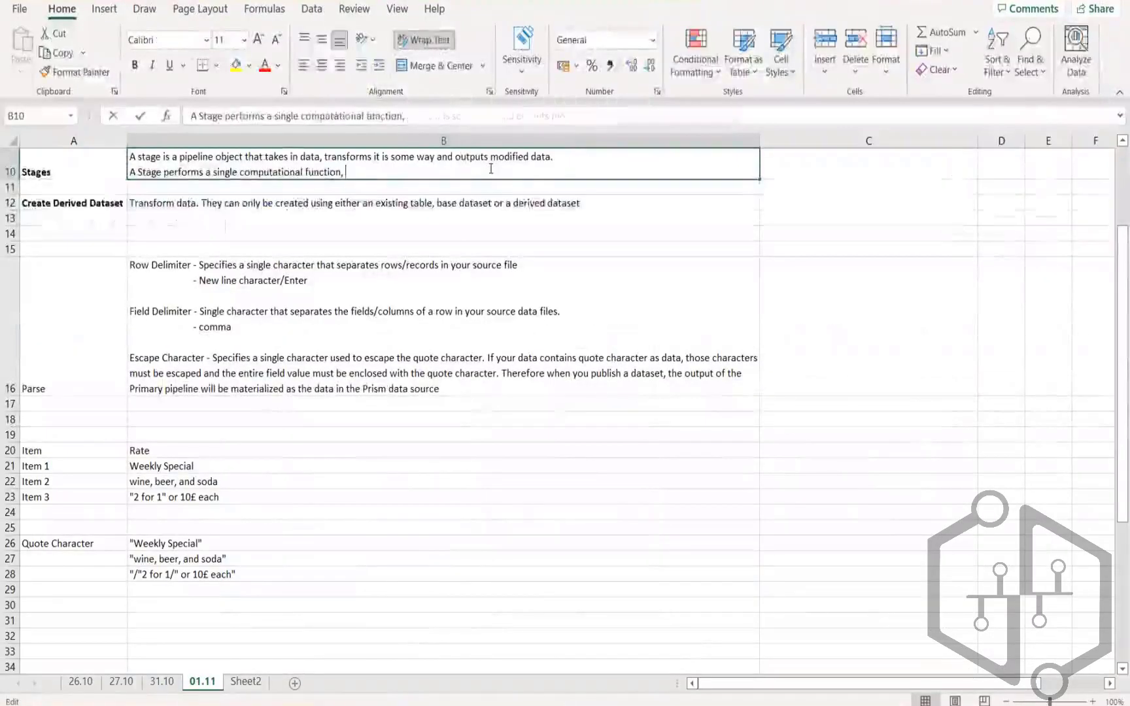
type("Import")
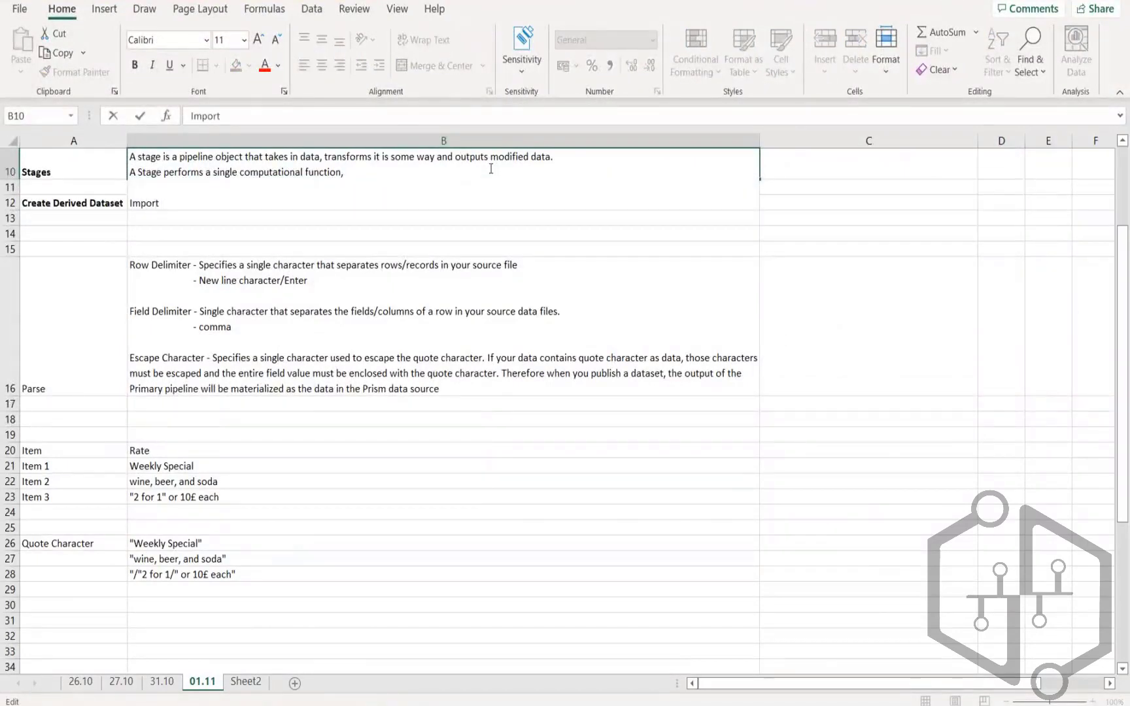
key("alt+Tab")
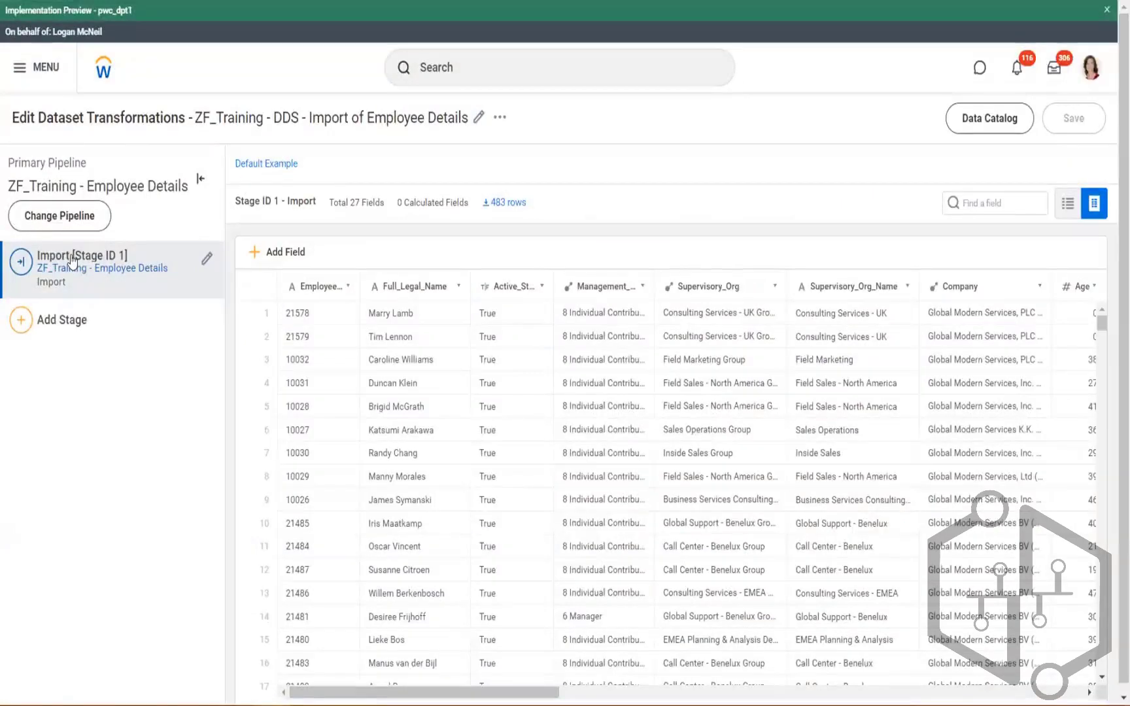
key("alt+Tab")
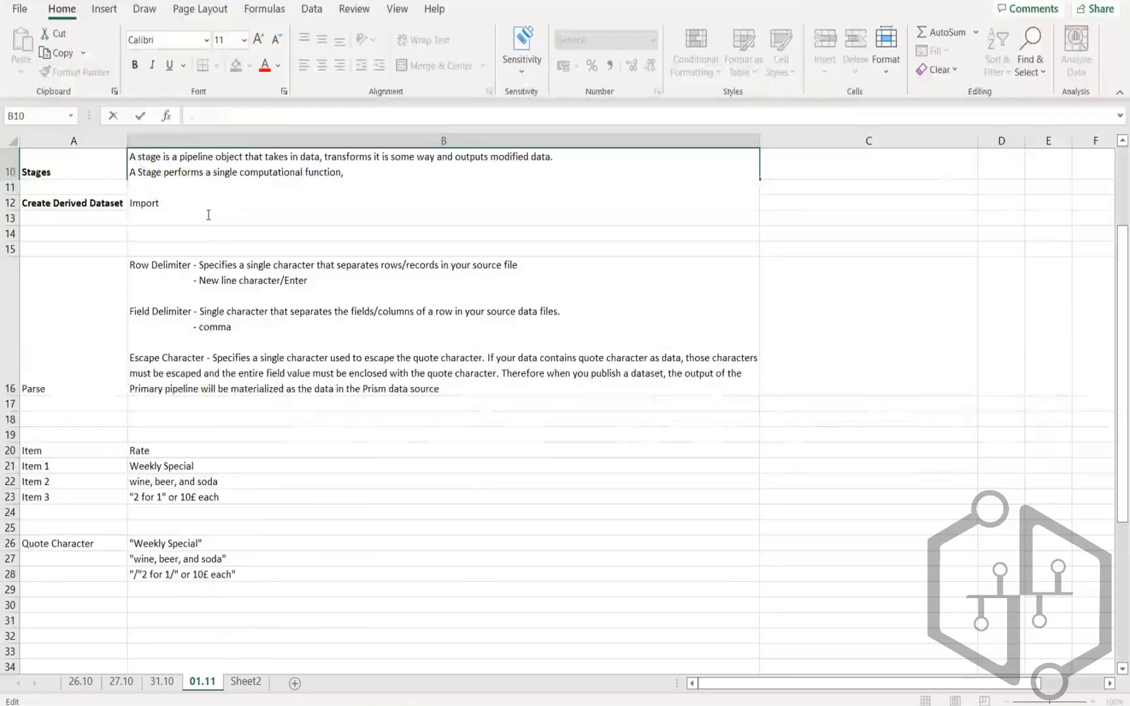
left_click(208, 215)
type("Parse")
key("Return")
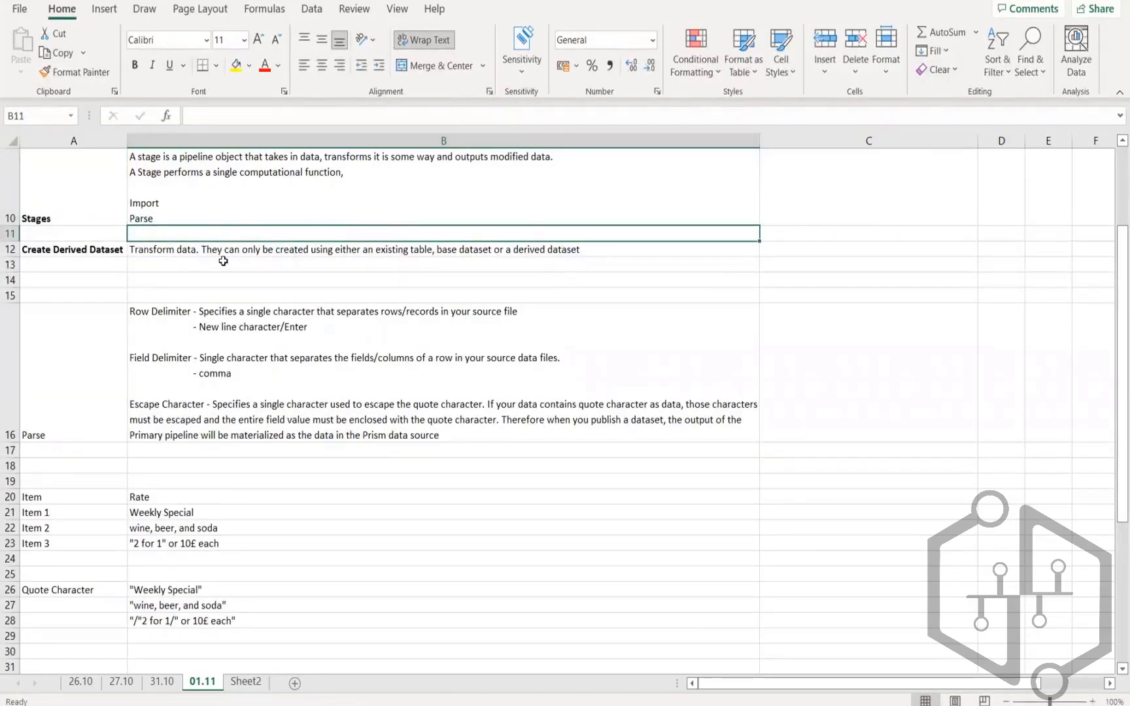
Switch to Workday and compare the stage types and Add Field option in the Employee Stock Details and DDS - Import of Employee Details datasets.
key("alt+Tab")
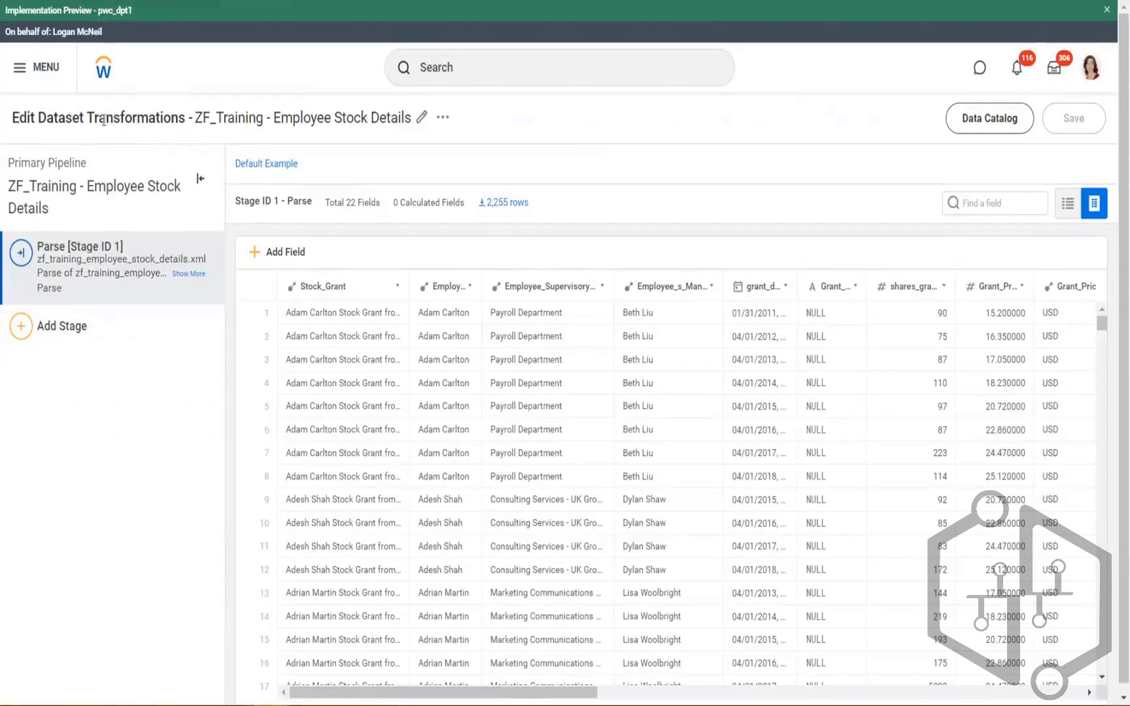
left_click_drag(106, 119, 149, 134)
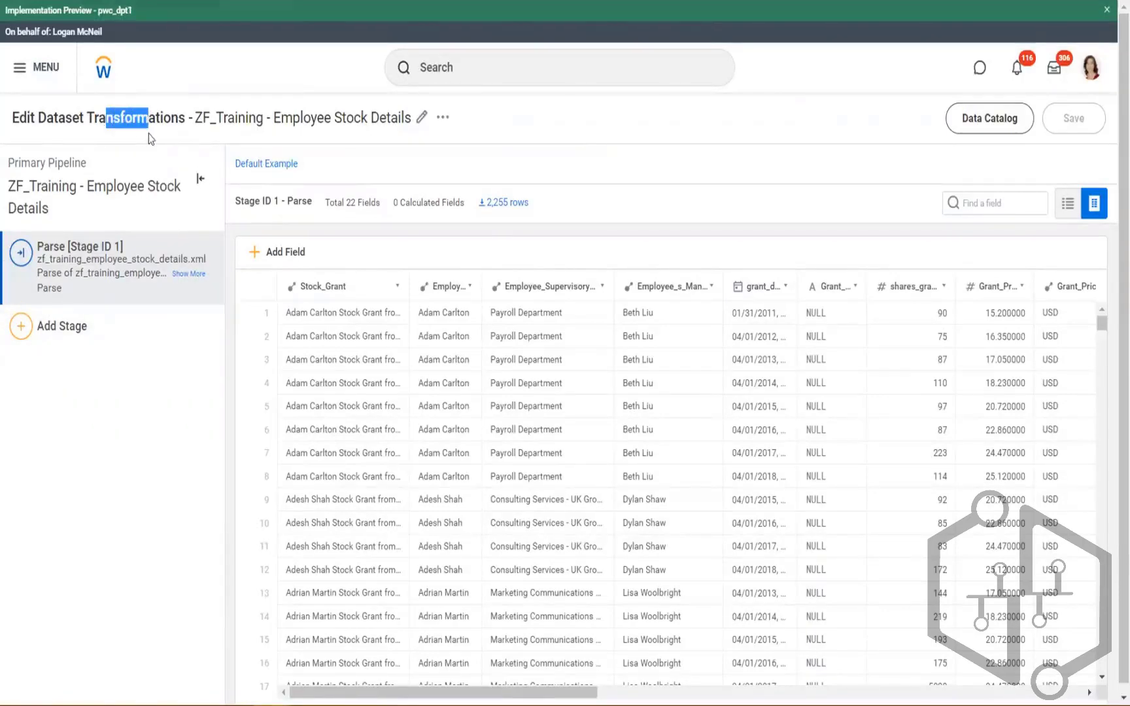
left_click(20, 332)
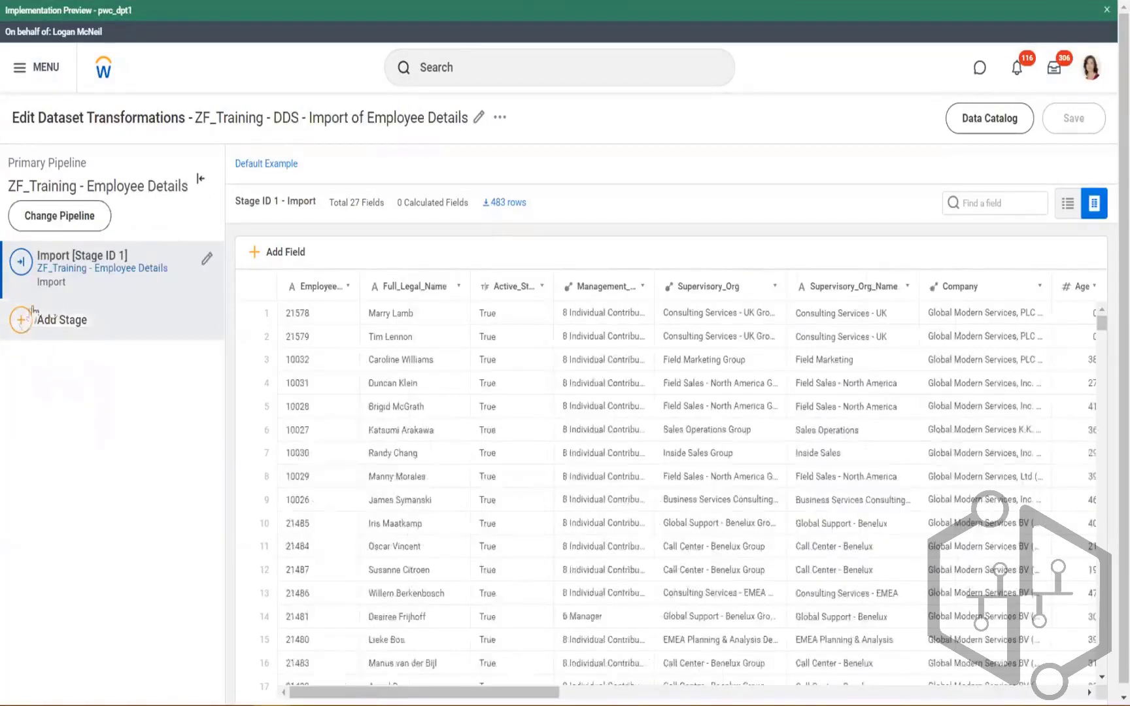
left_click(21, 321)
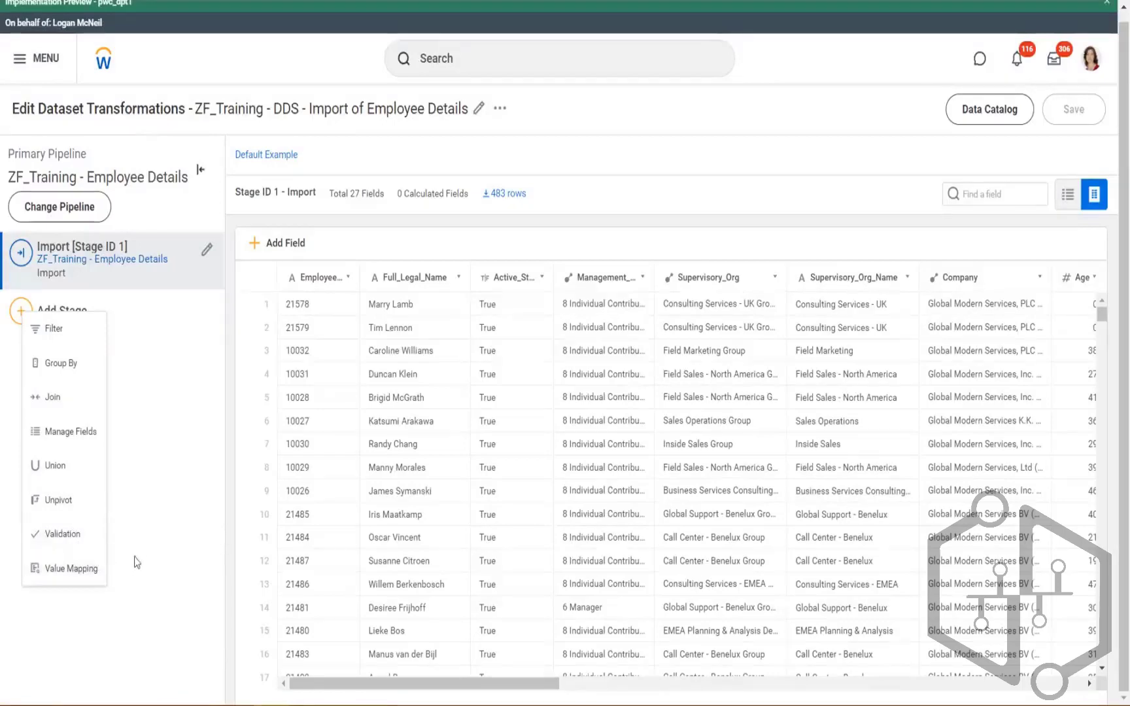
left_click(145, 535)
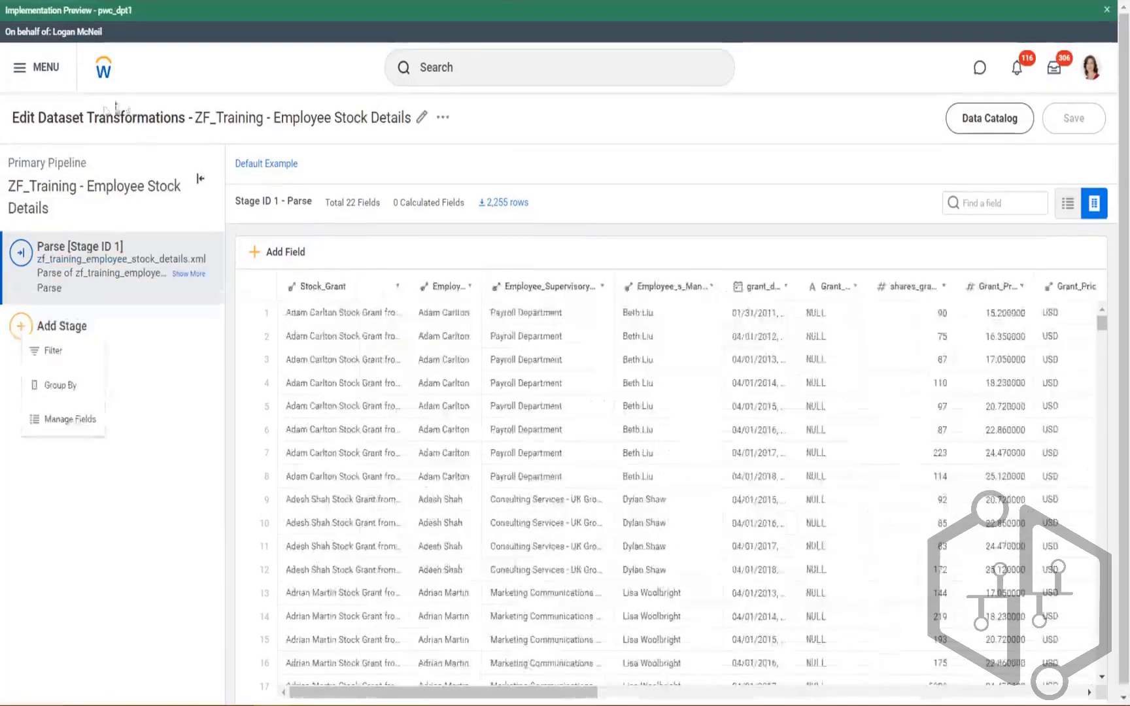
left_click_drag(92, 108, 137, 109)
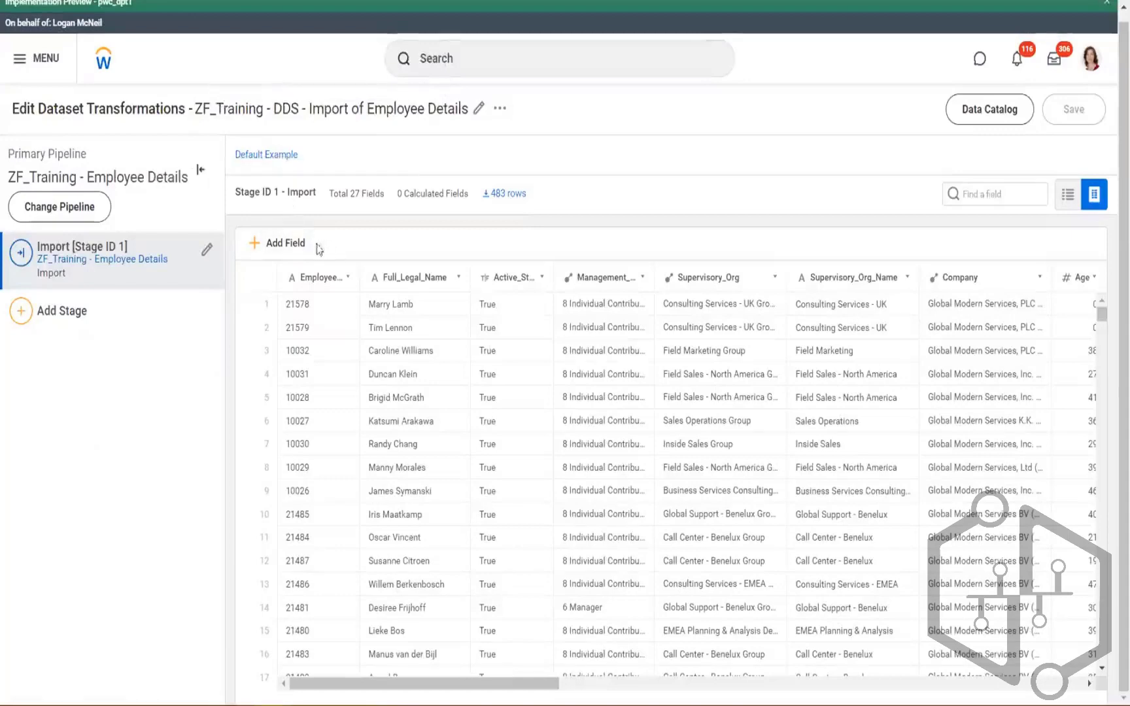
left_click_drag(316, 249, 250, 247)
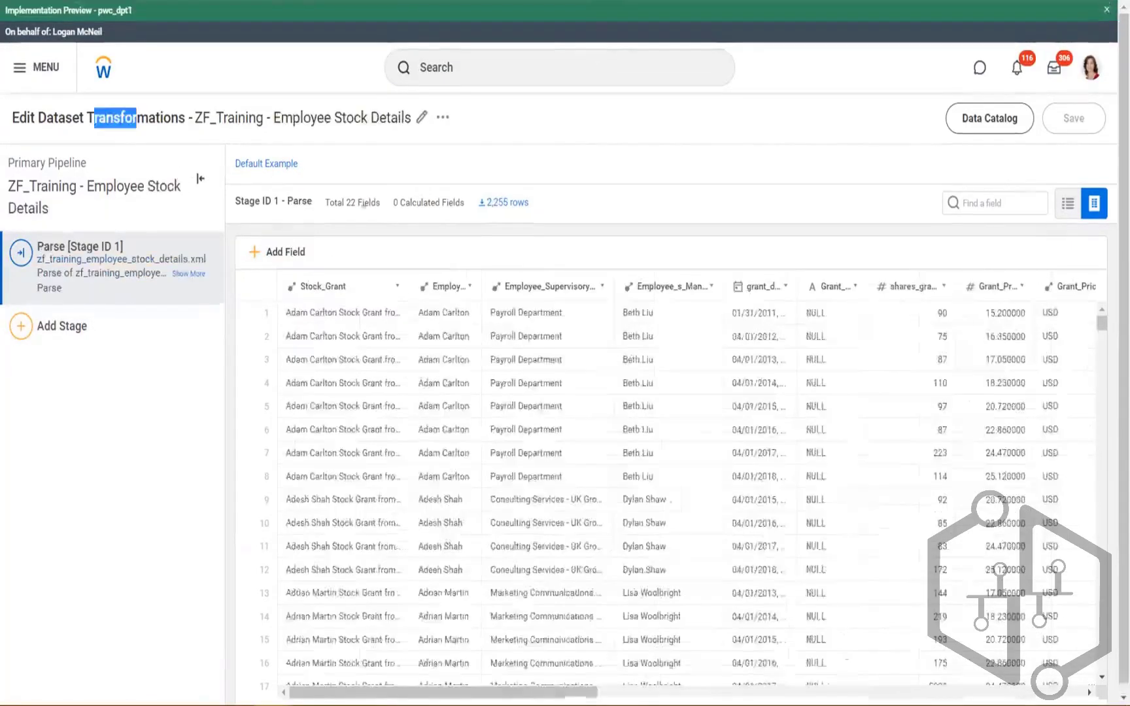
left_click_drag(309, 259, 246, 256)
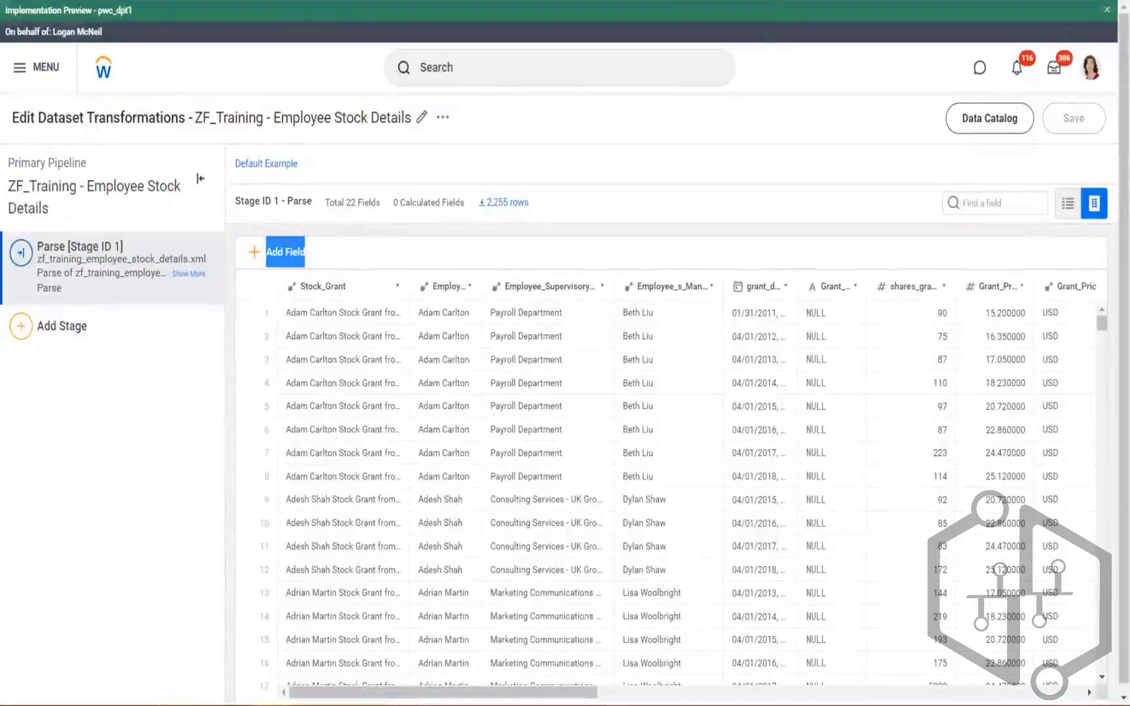